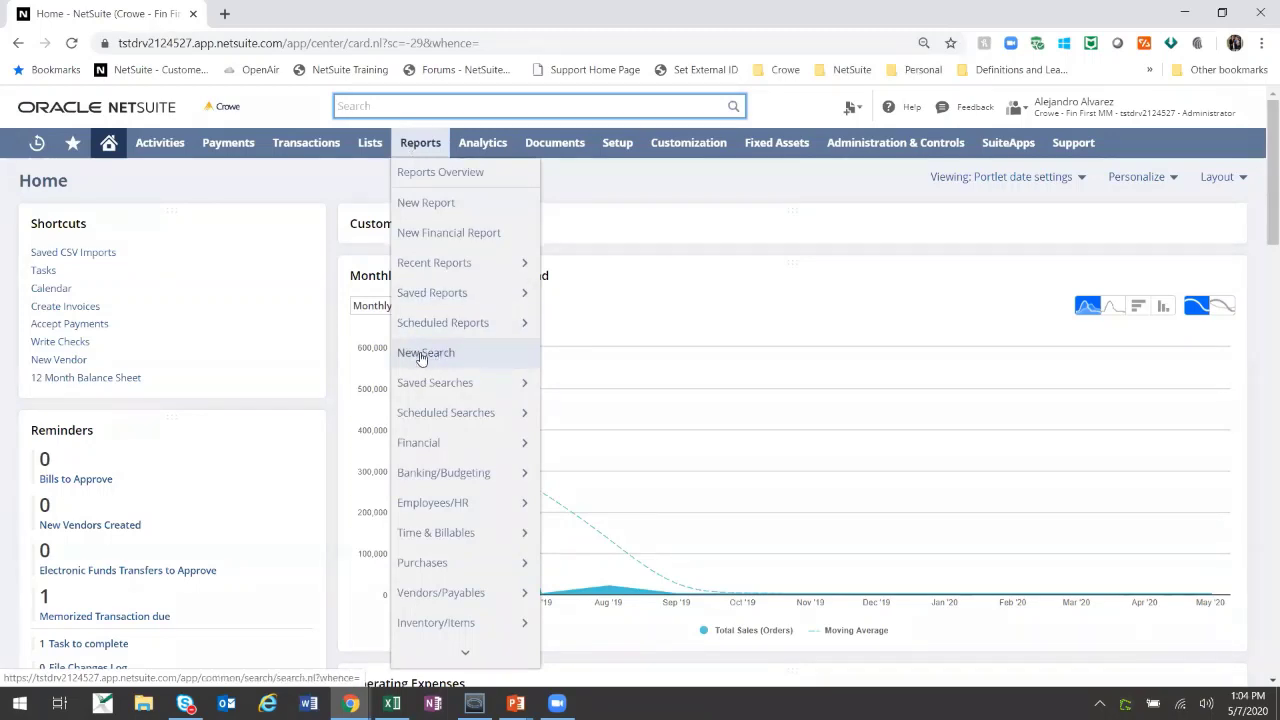
- Start a new search and look through the available search types down to the Transaction entries
left_click(425, 355)
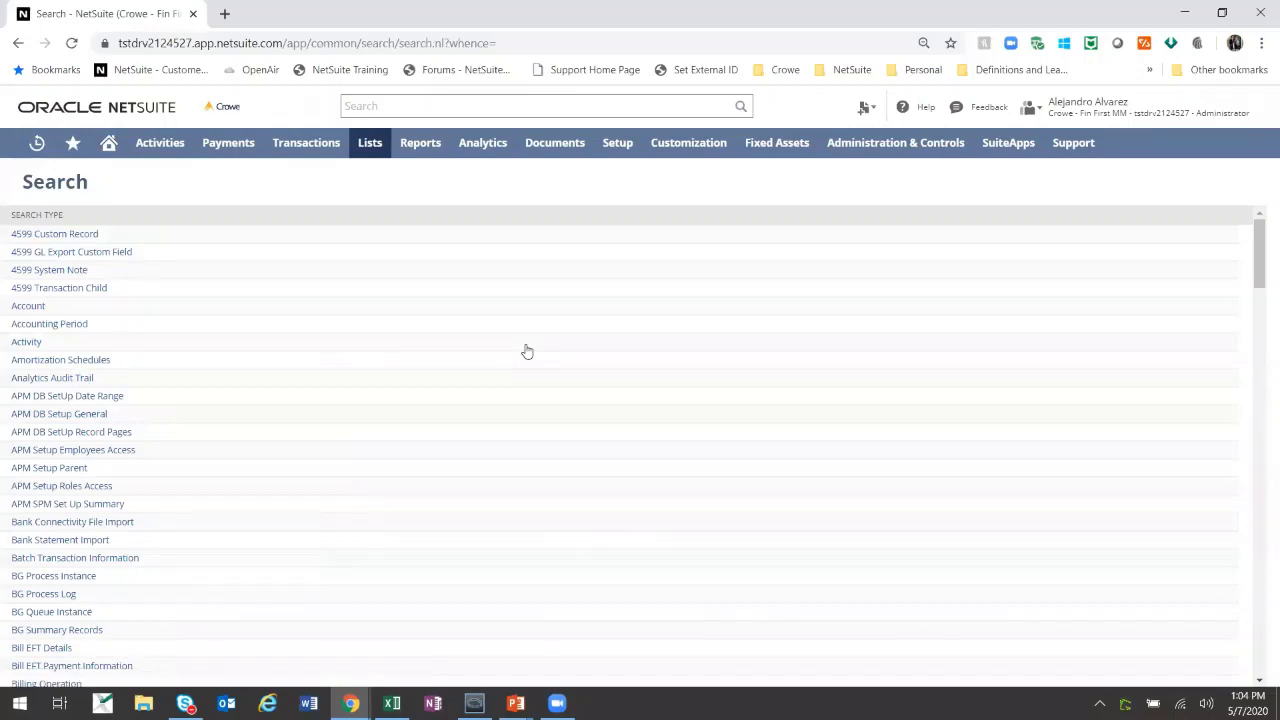
left_click_drag(1261, 251, 1230, 520)
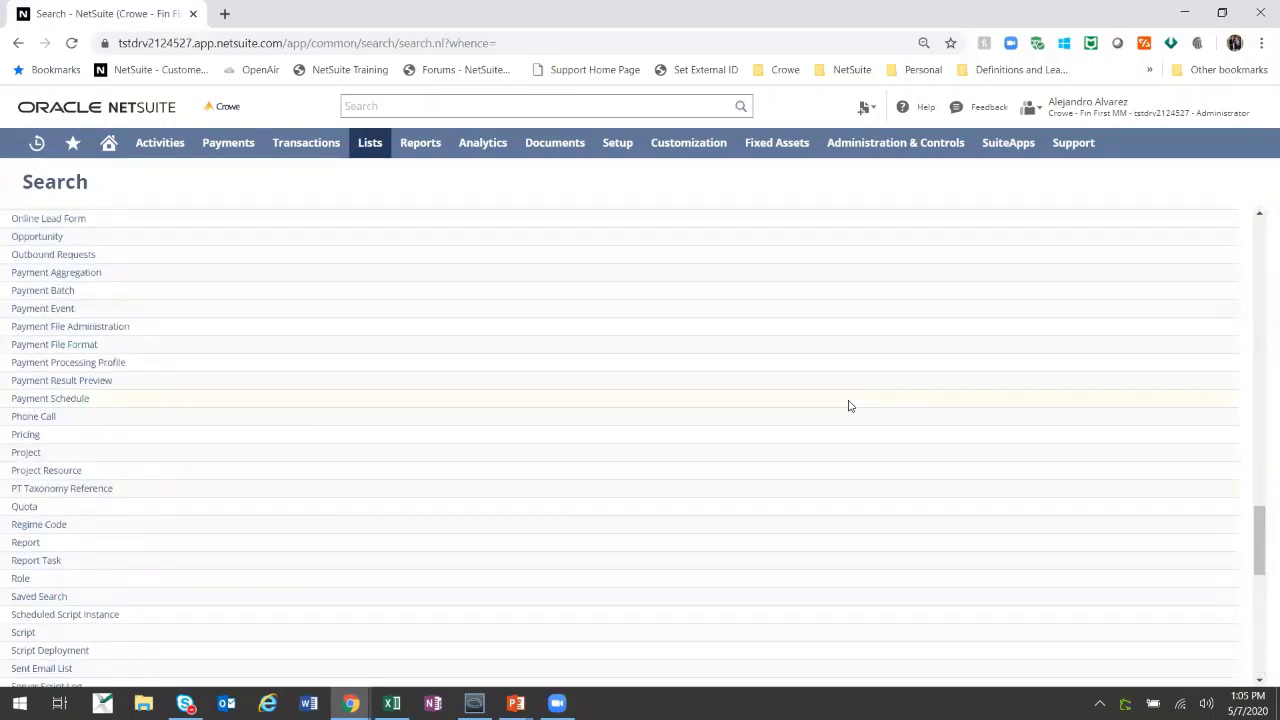
scroll(849, 406, "up", 5)
scroll(849, 406, "down", 12)
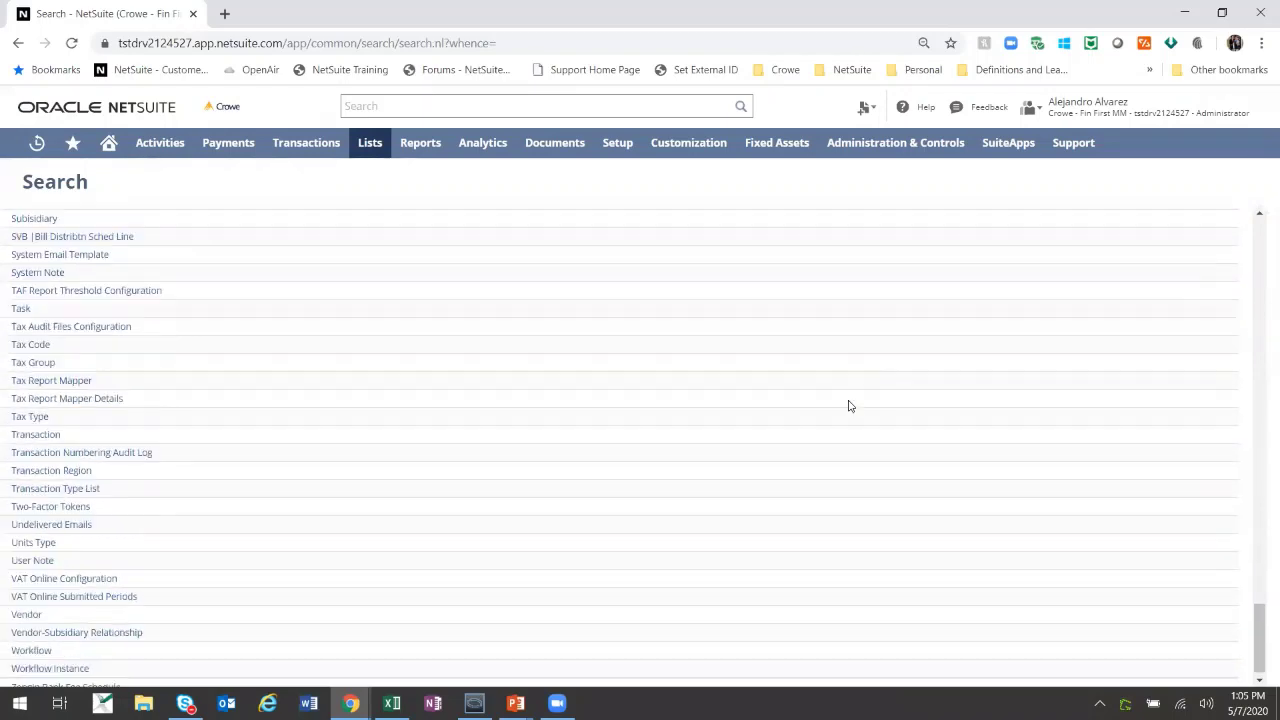
scroll(849, 406, "down", 1)
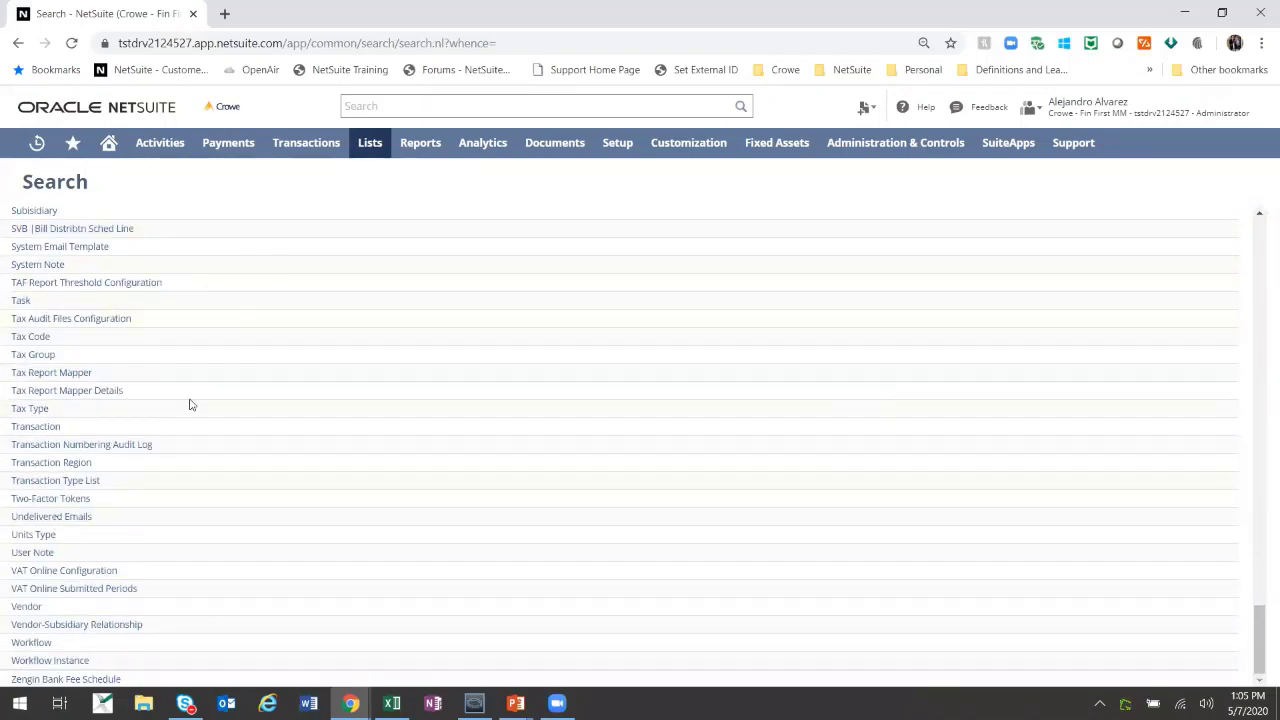
left_click(44, 432)
left_click(18, 43)
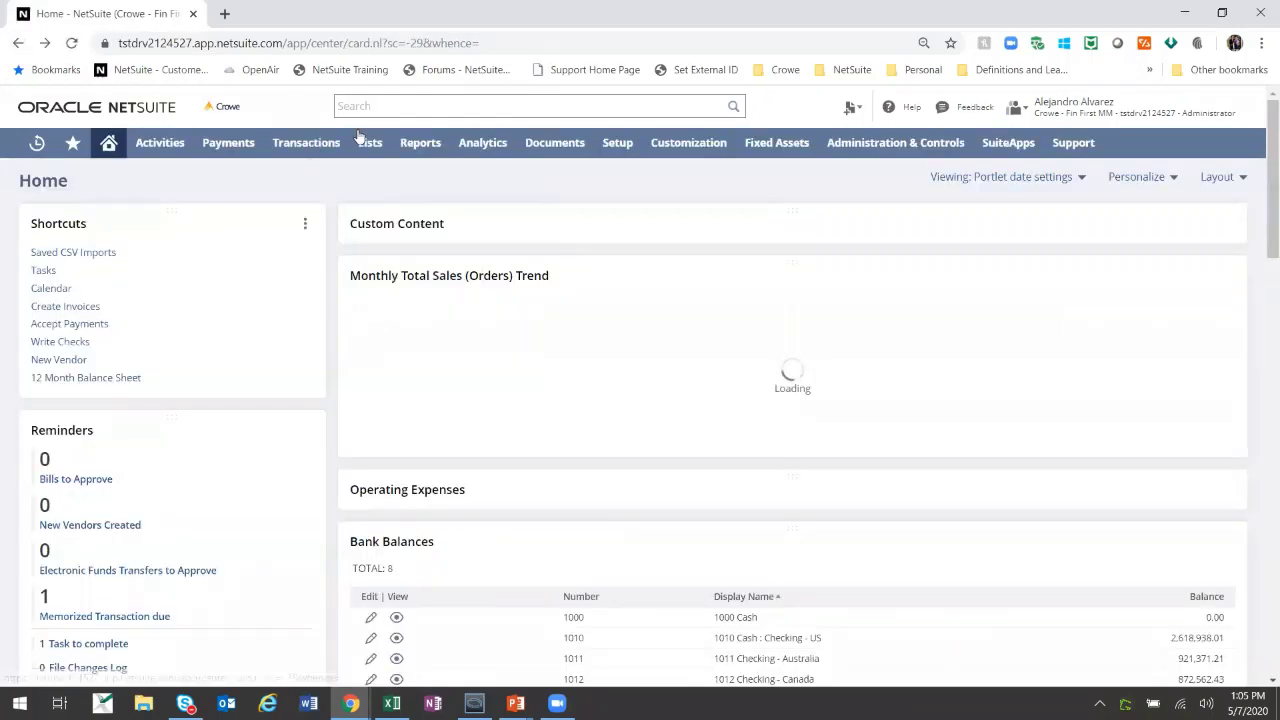
- Start a new Customer search and create a saved search from it
mouse_move(424, 152)
left_click(432, 358)
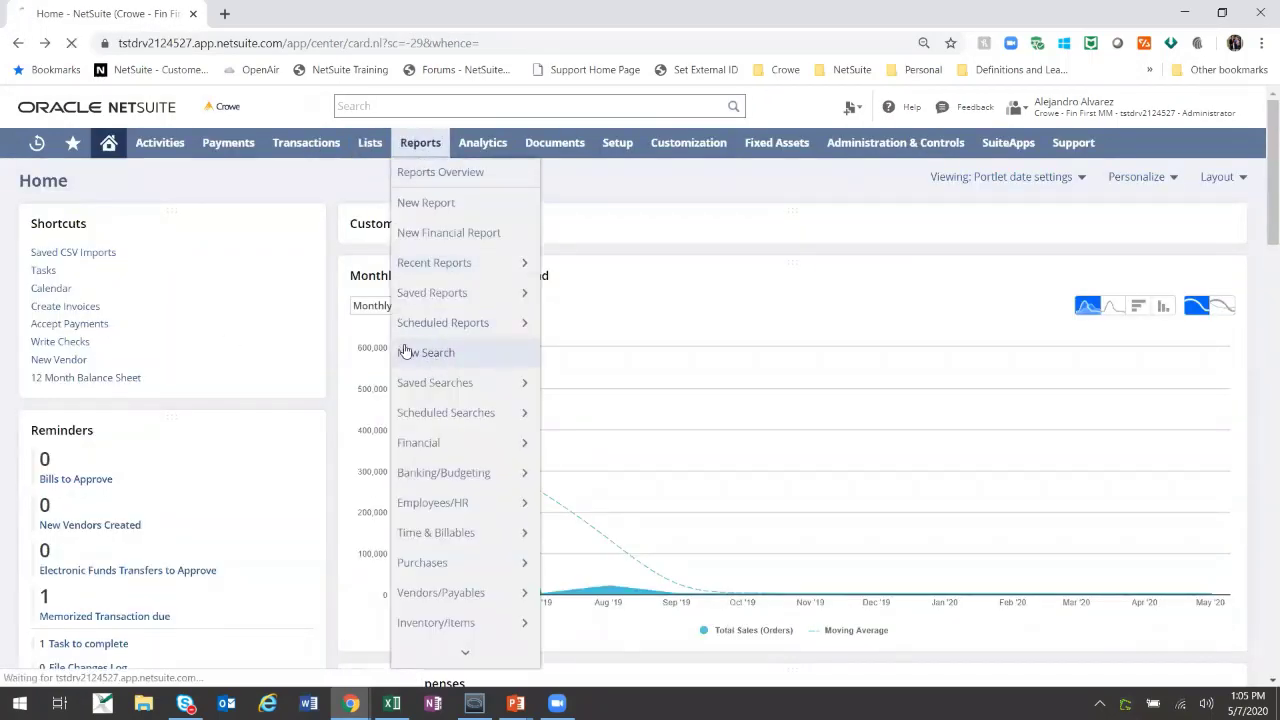
scroll(214, 367, "down", 5)
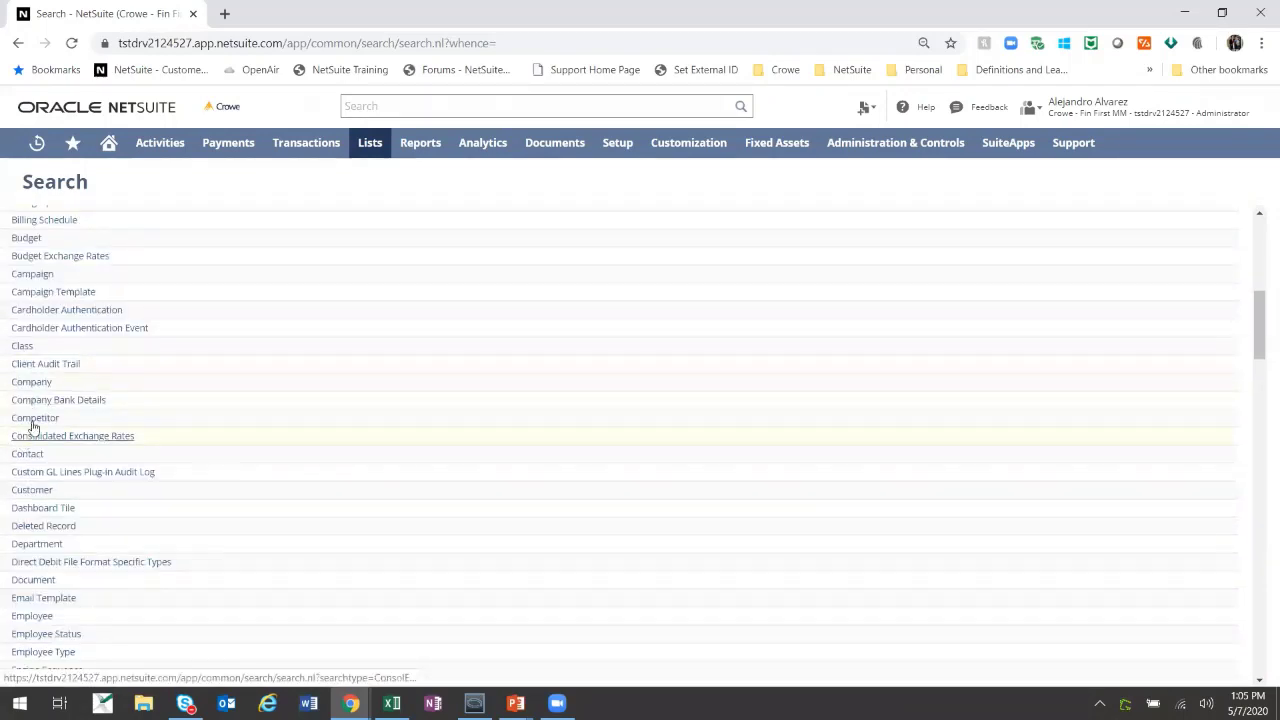
left_click(40, 490)
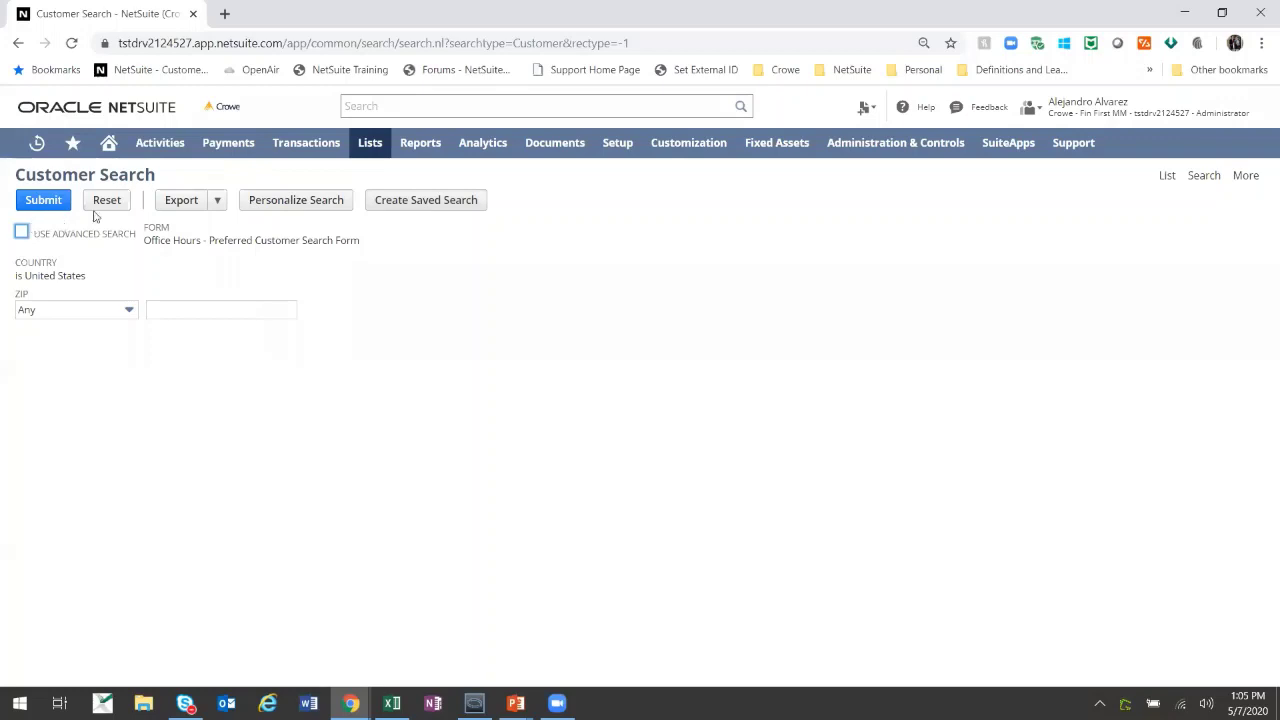
left_click(412, 203)
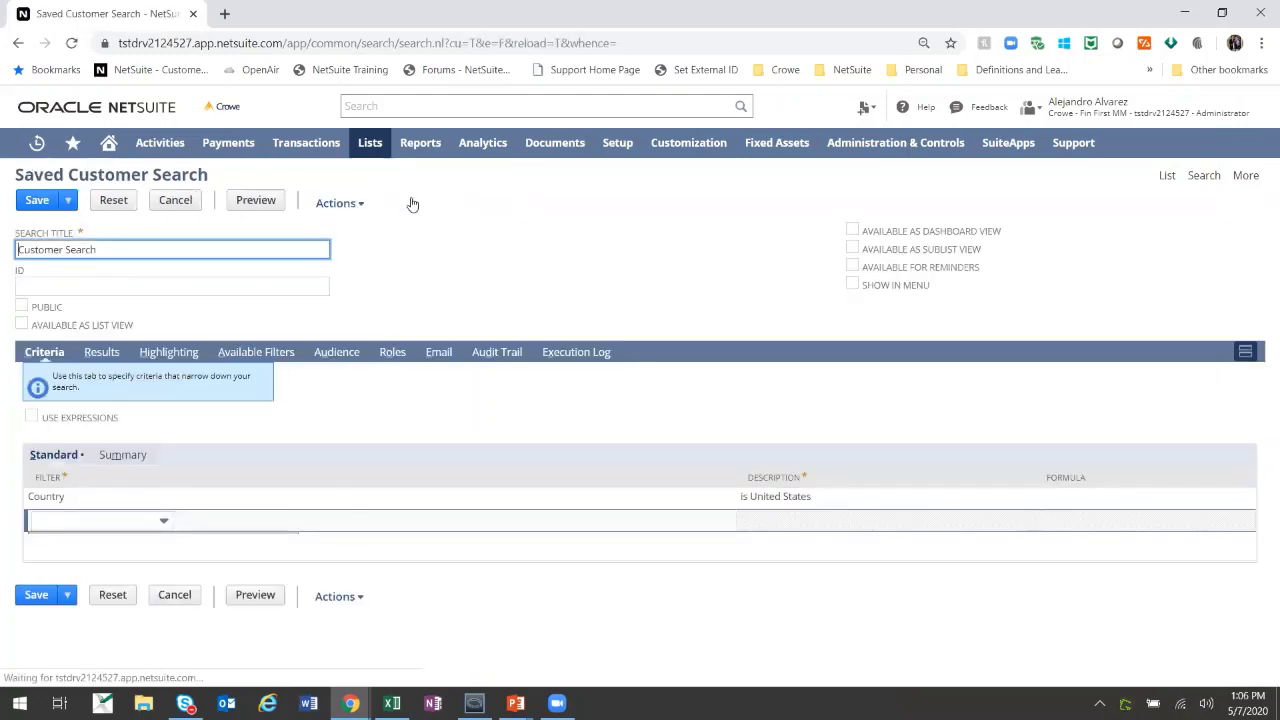
- Title the saved search "Office Hours - Basic Customer Search"
triple_click(85, 249)
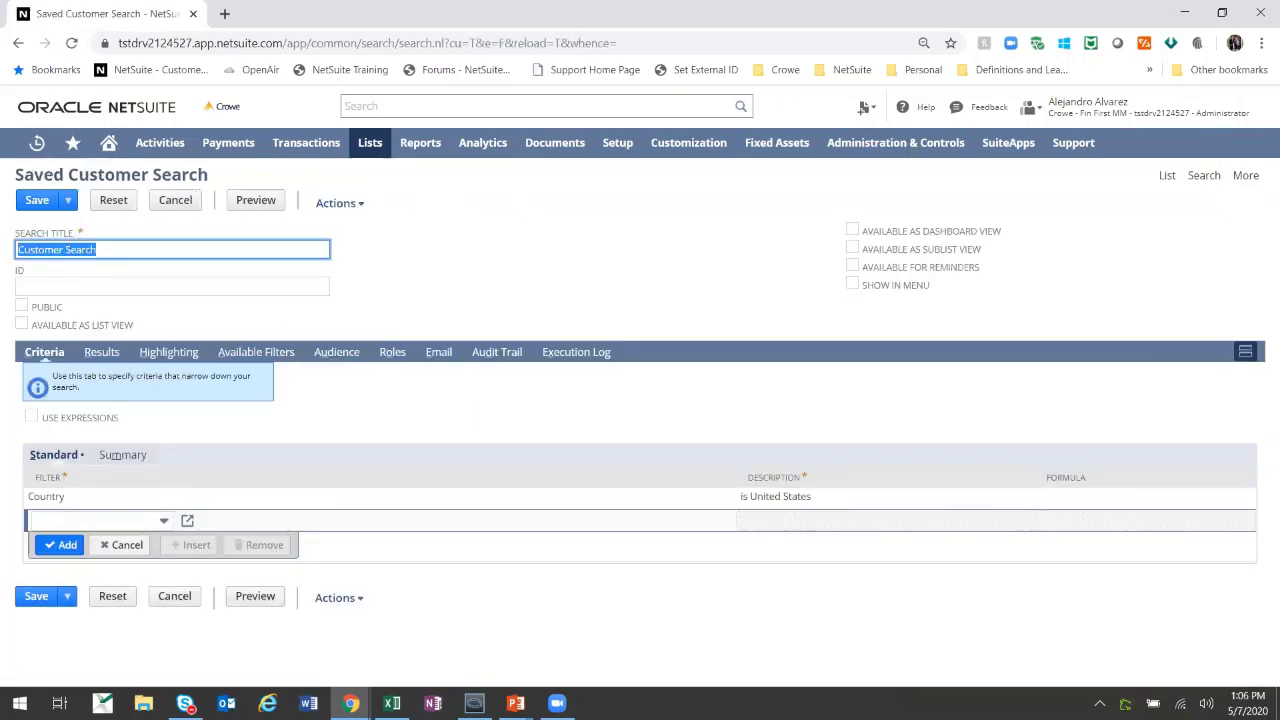
type("Office Ho")
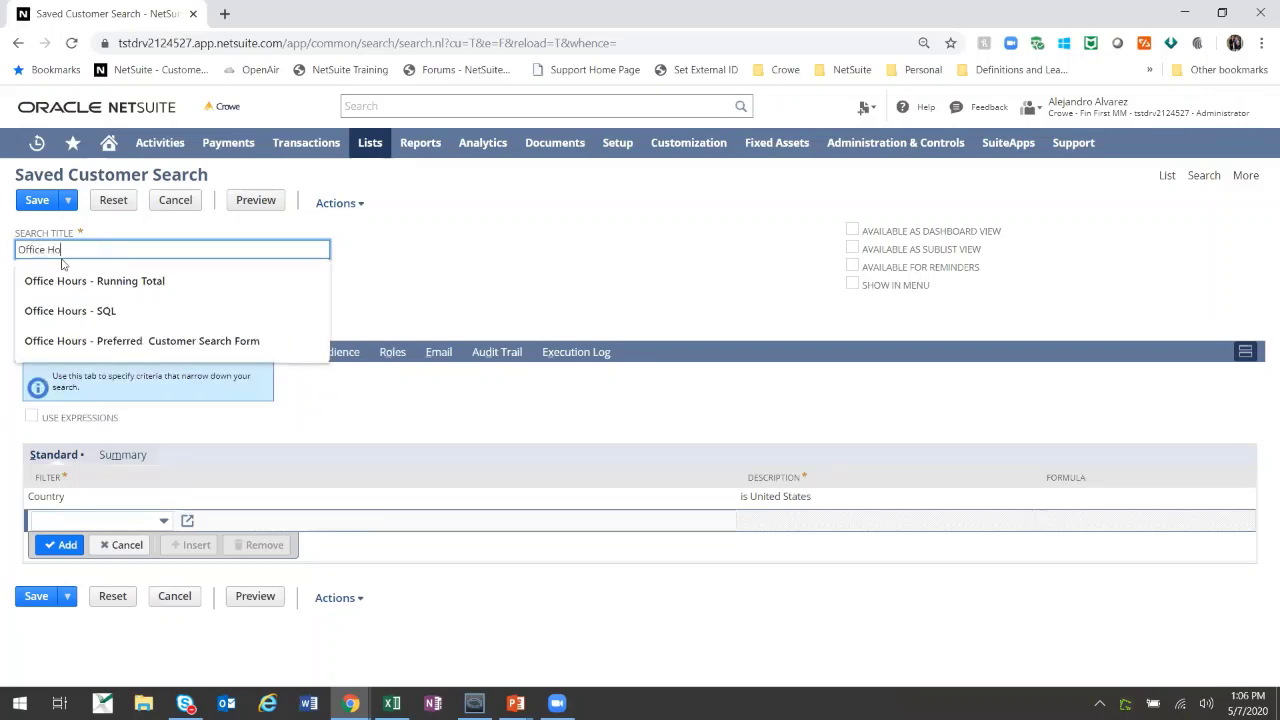
type("urs - BAs")
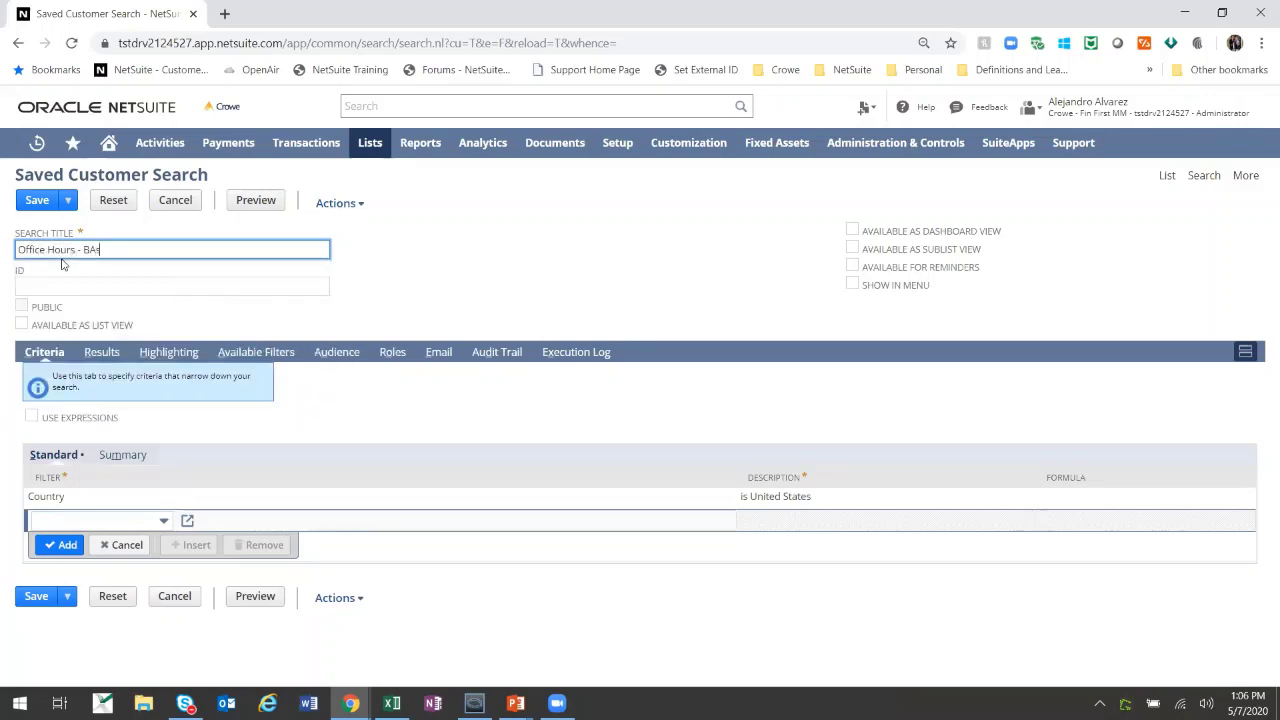
type("ic Customer Search")
key("Tab")
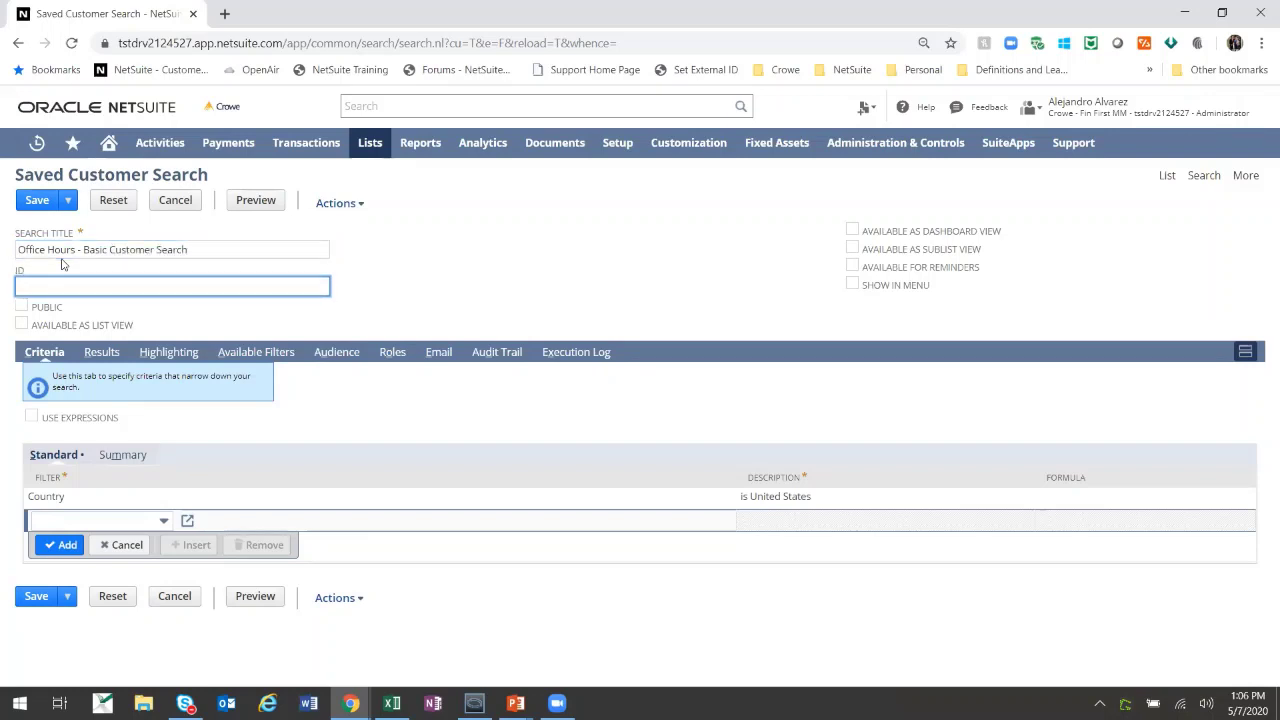
- Set the saved search's ID to "_crowe_basiccustsearch"
type("_cr")
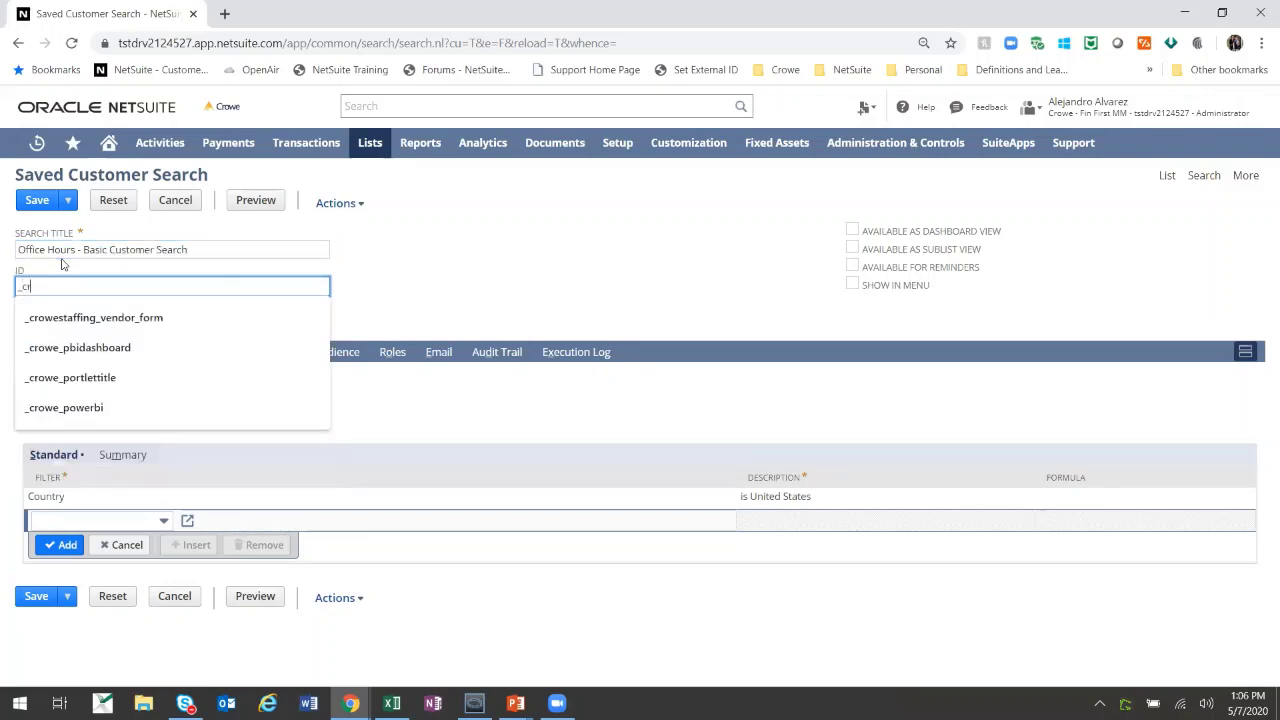
type("owe")
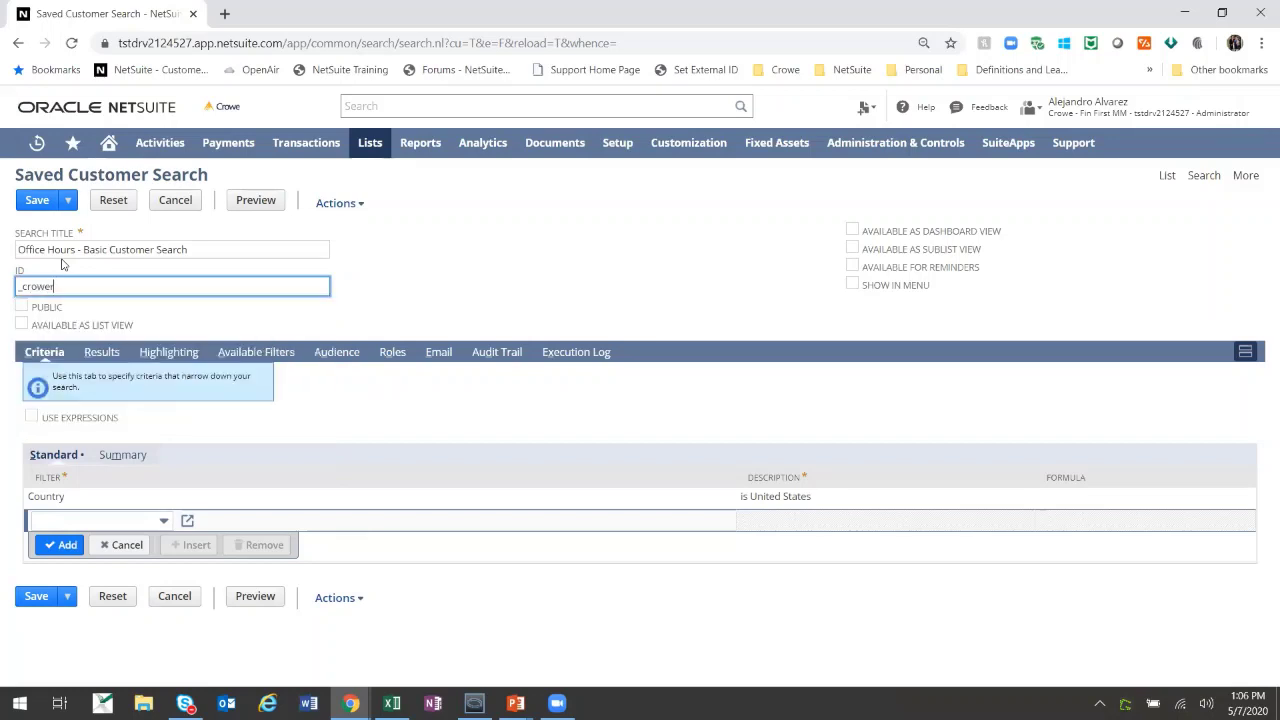
type("_")
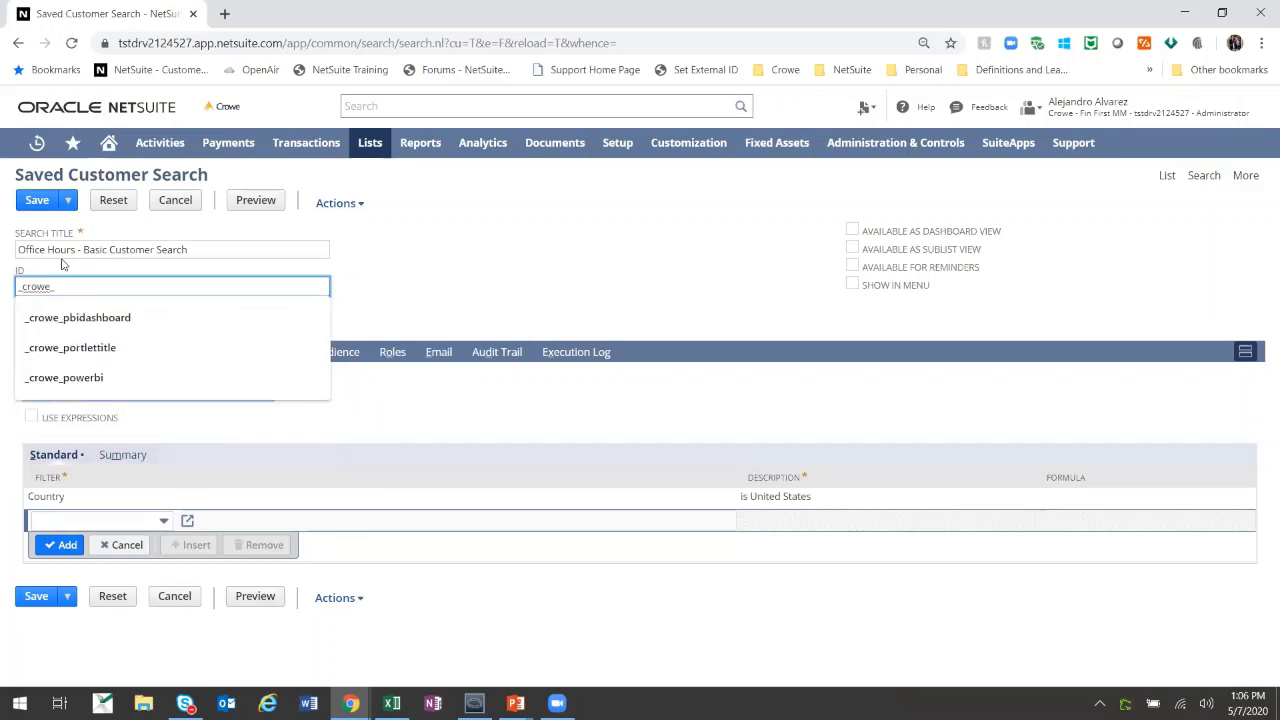
type("basicc")
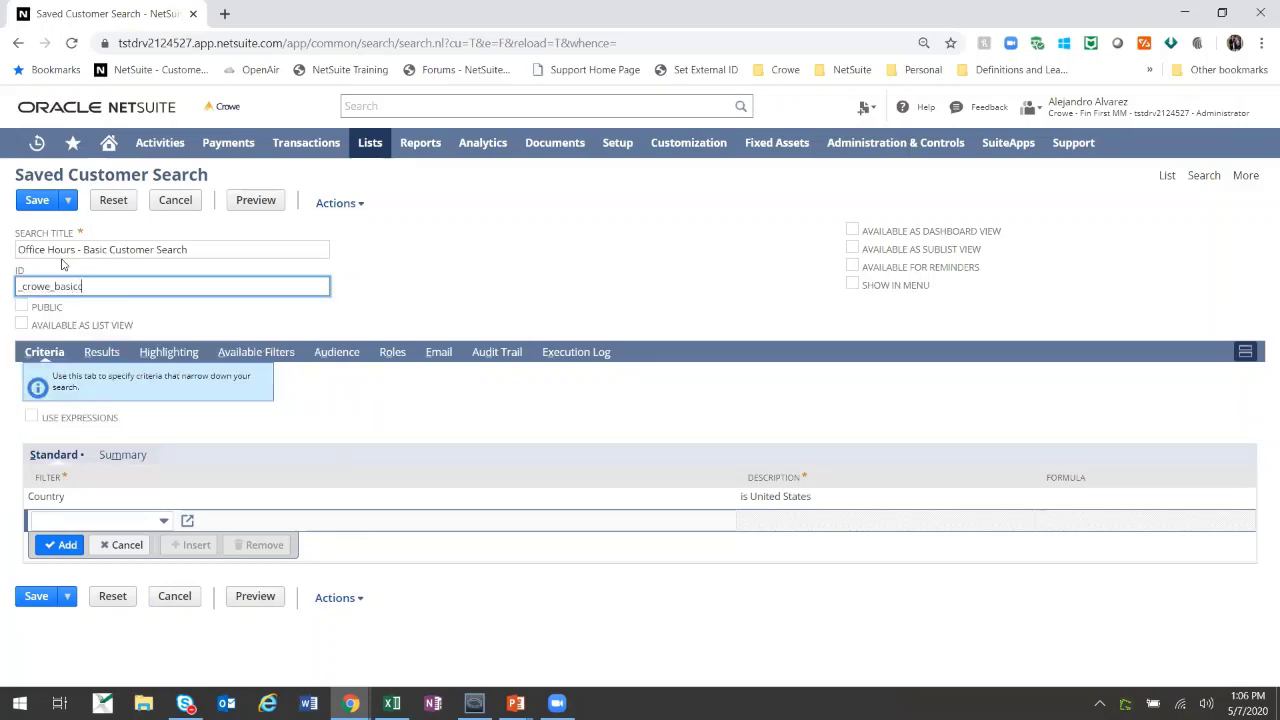
type("ustsearch")
key("Tab")
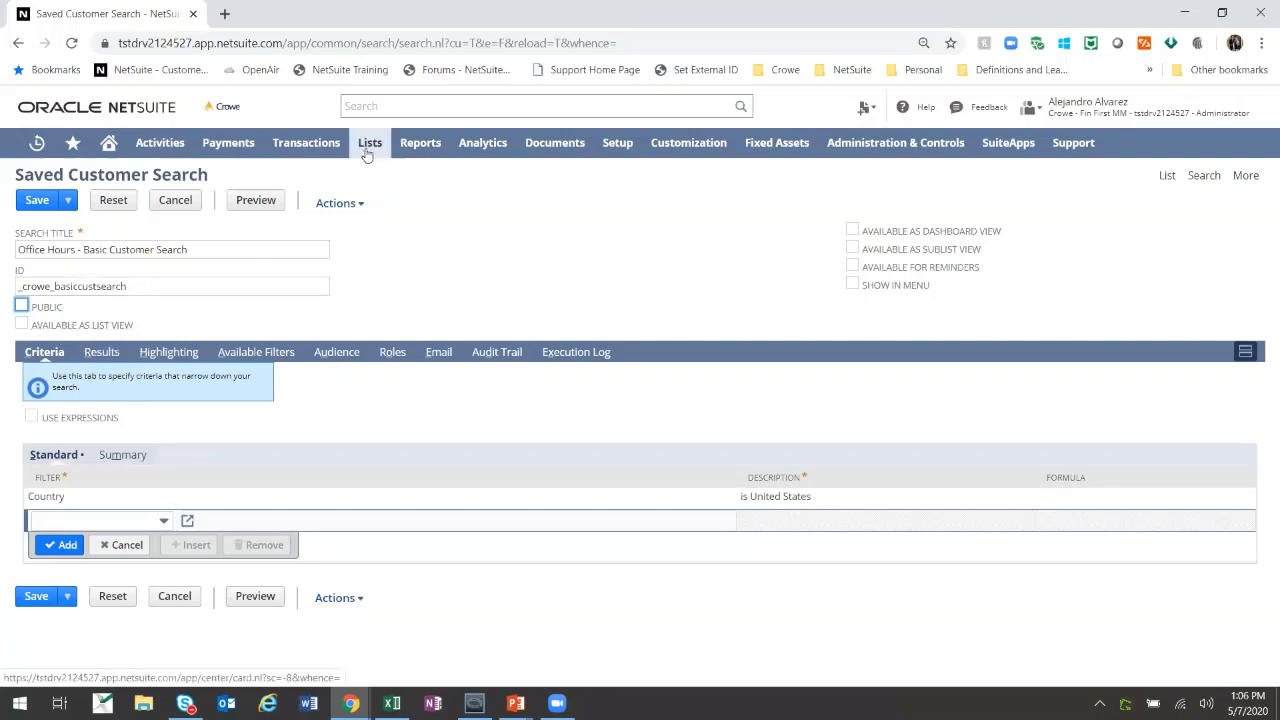
- Open the customers list in a separate browser tab and look at its available list views
mouse_move(370, 146)
mouse_move(380, 262)
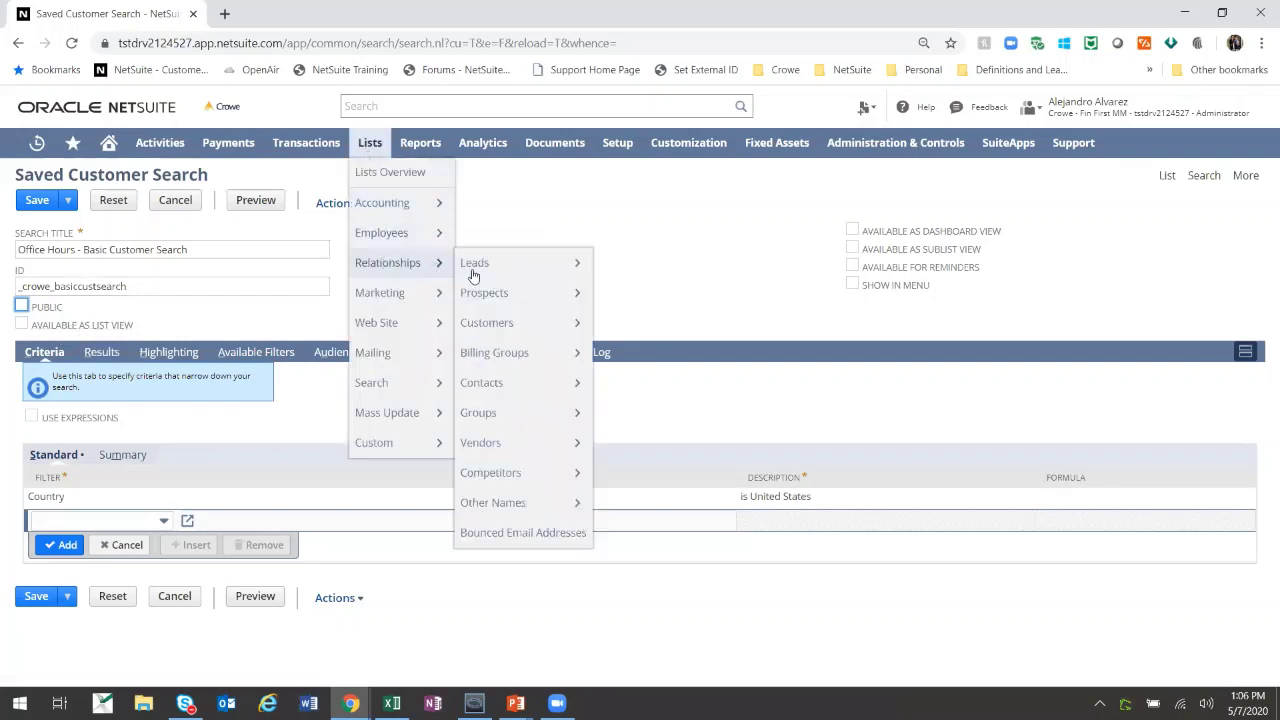
right_click(497, 324)
left_click(567, 335)
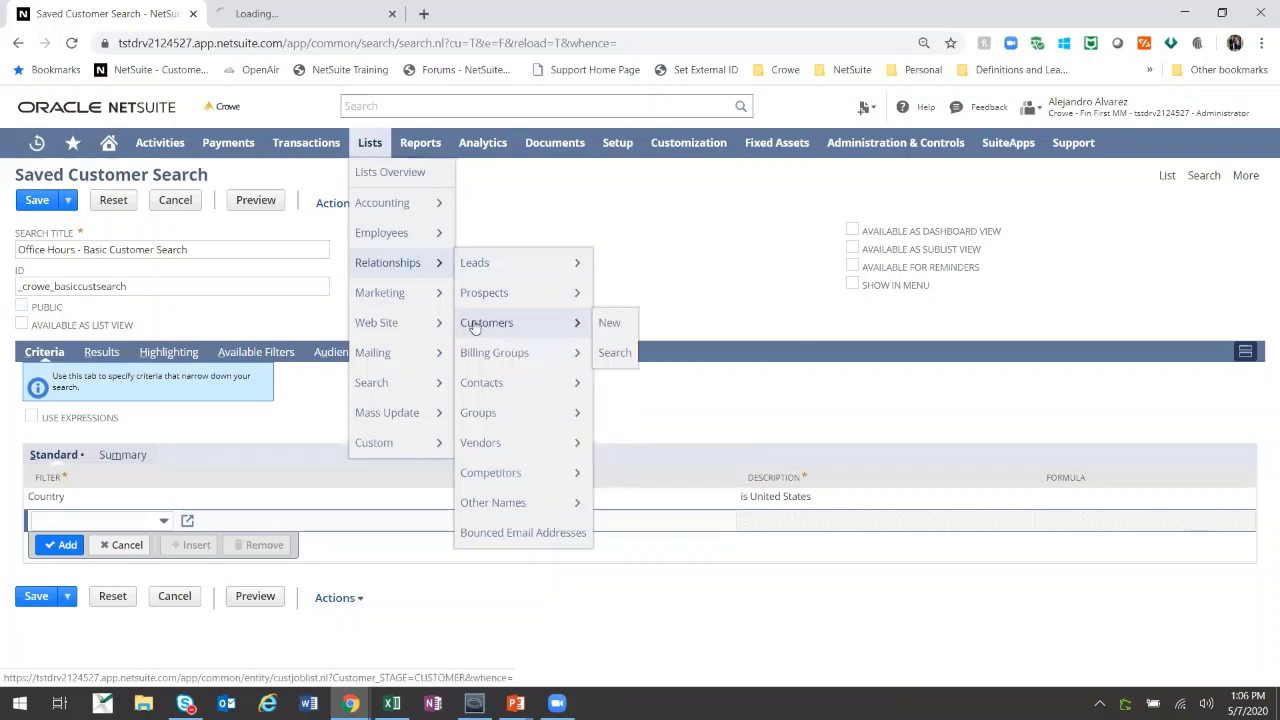
left_click(288, 14)
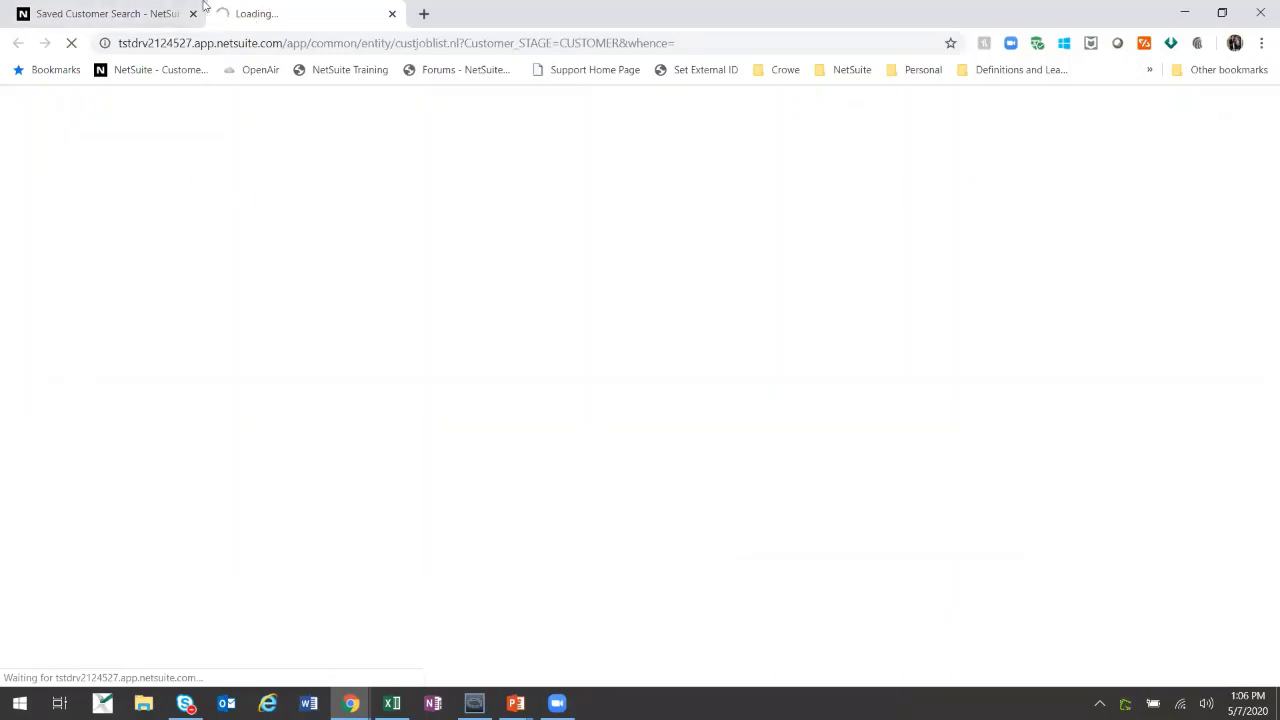
left_click(151, 12)
left_click(305, 13)
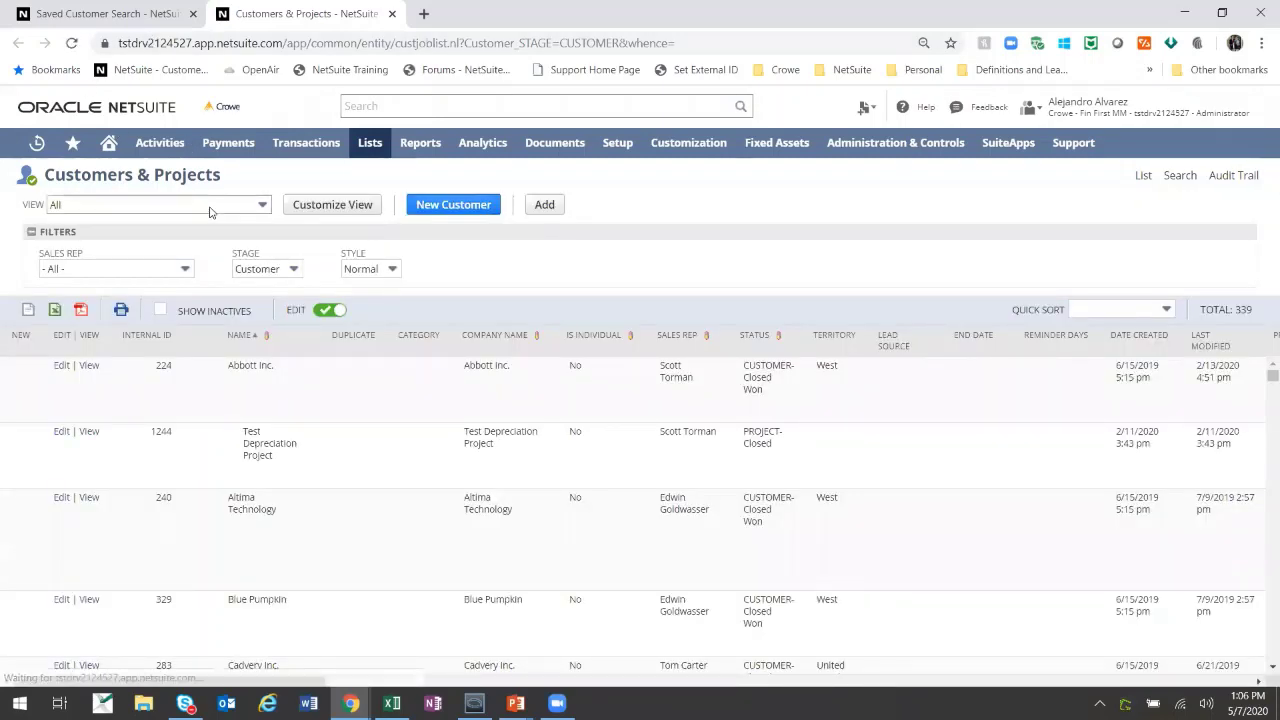
left_click(208, 207)
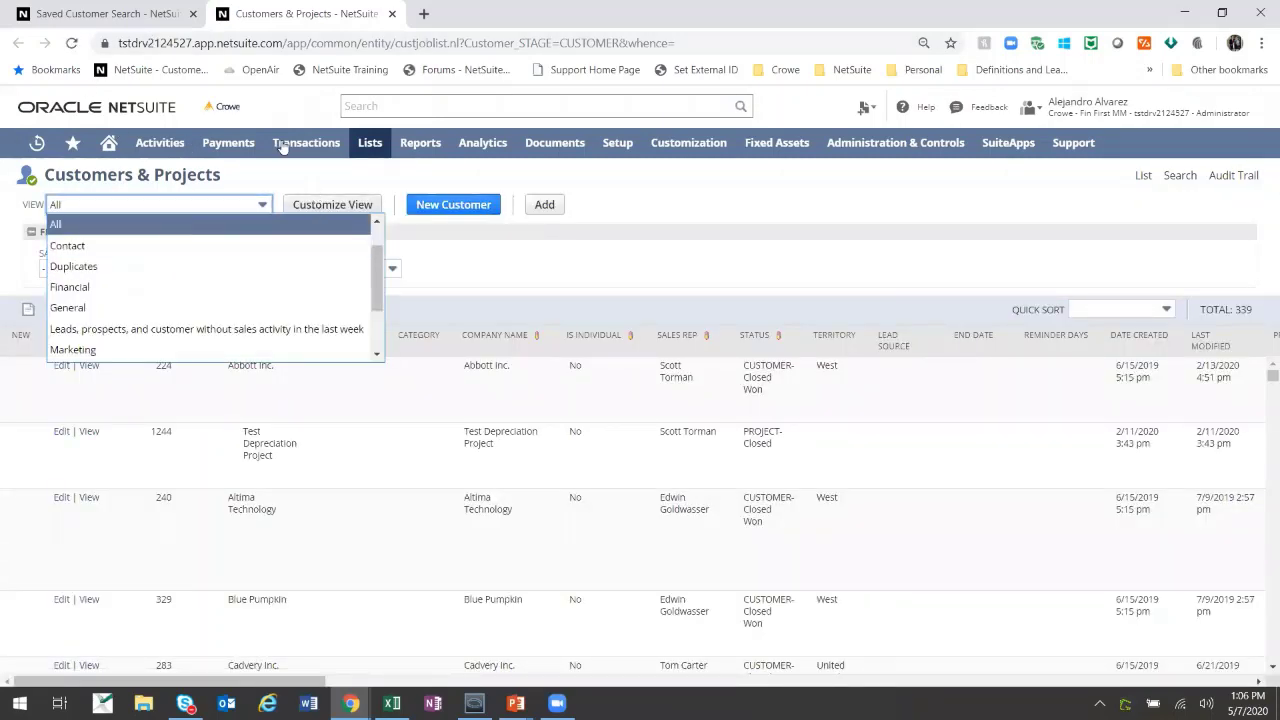
- Return to the saved customer search and make it available as a list view
left_click(100, 13)
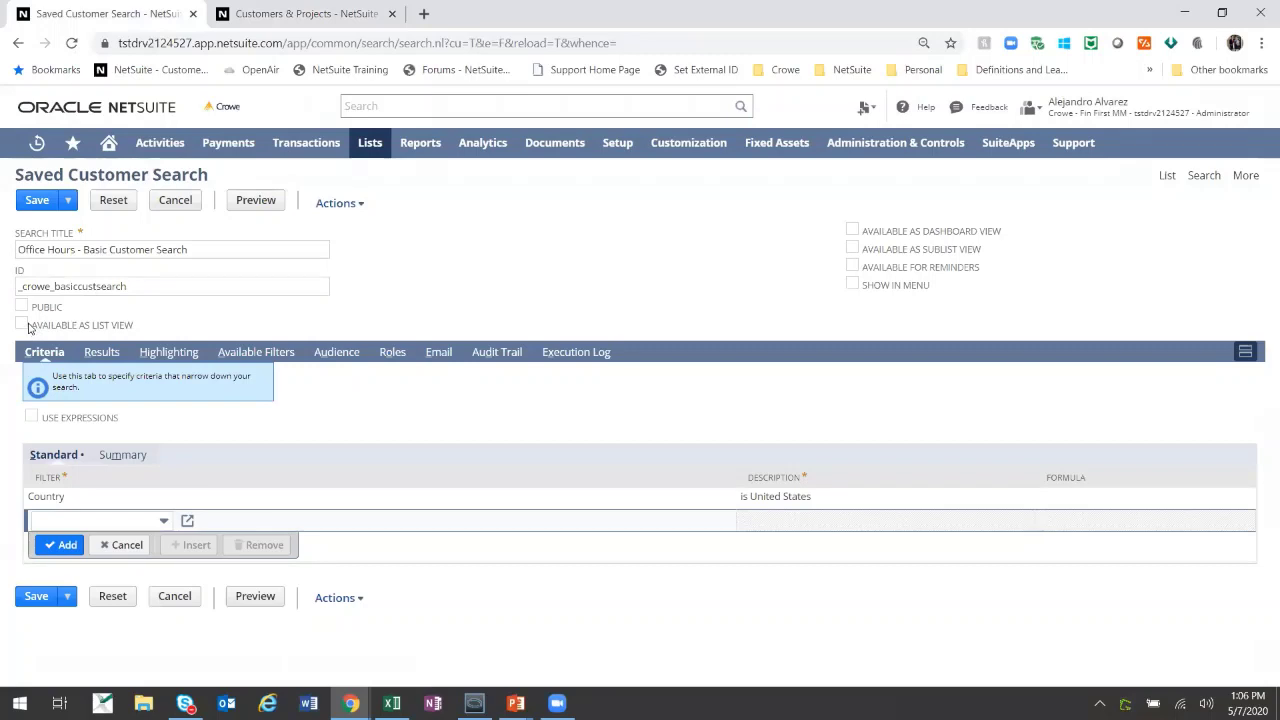
left_click(21, 323)
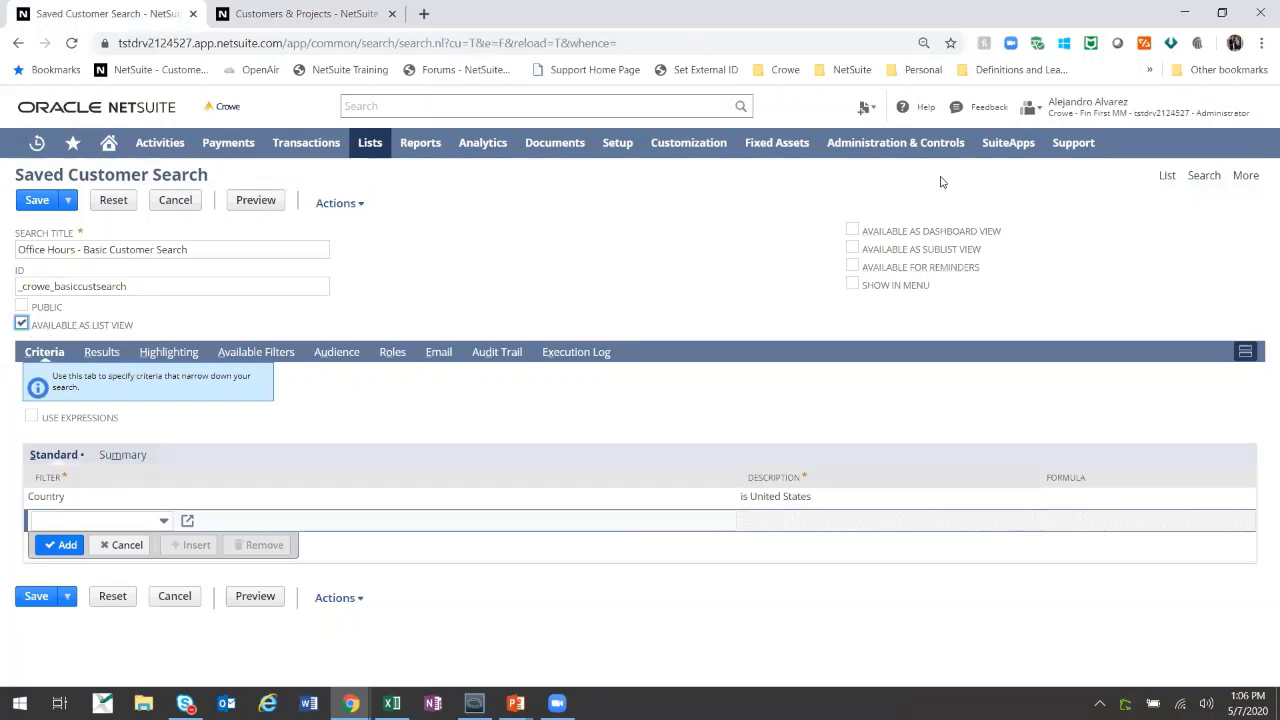
left_click(851, 230)
left_click(851, 248)
left_click(852, 249)
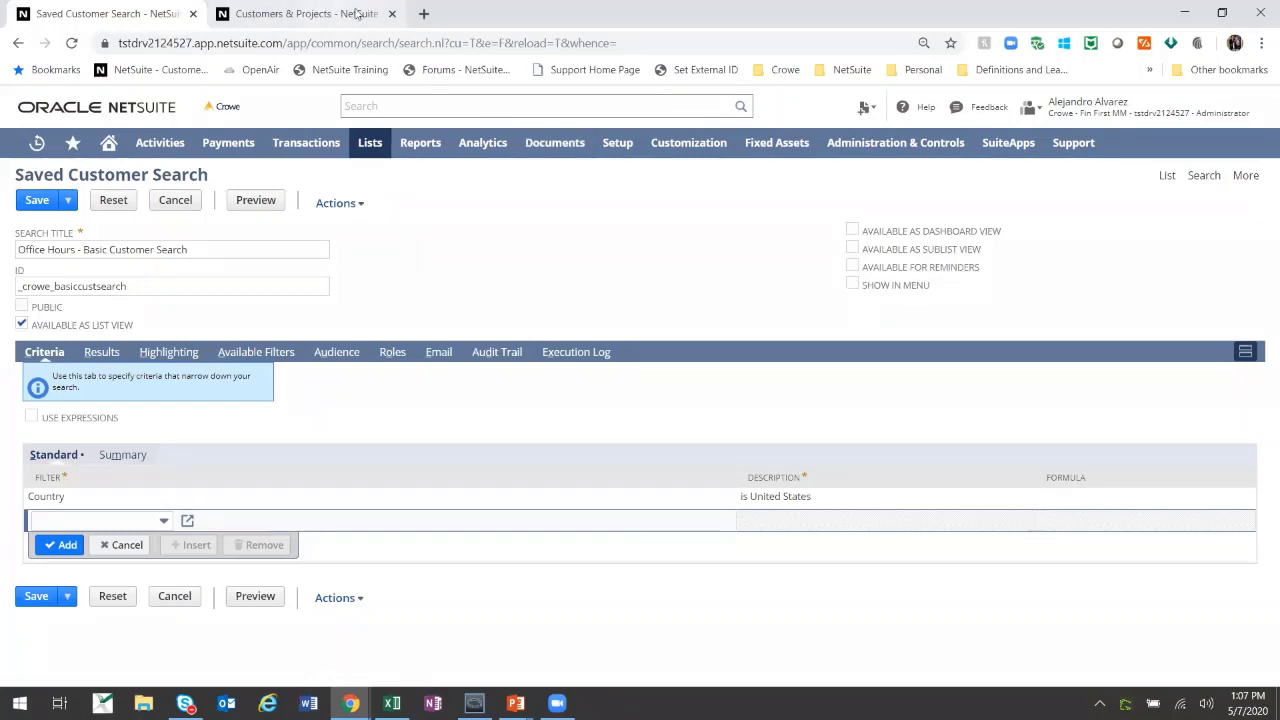
- Open the home dashboard in a separate browser tab, collapse its Shortcuts portlet, and return to the saved customer search
right_click(135, 171)
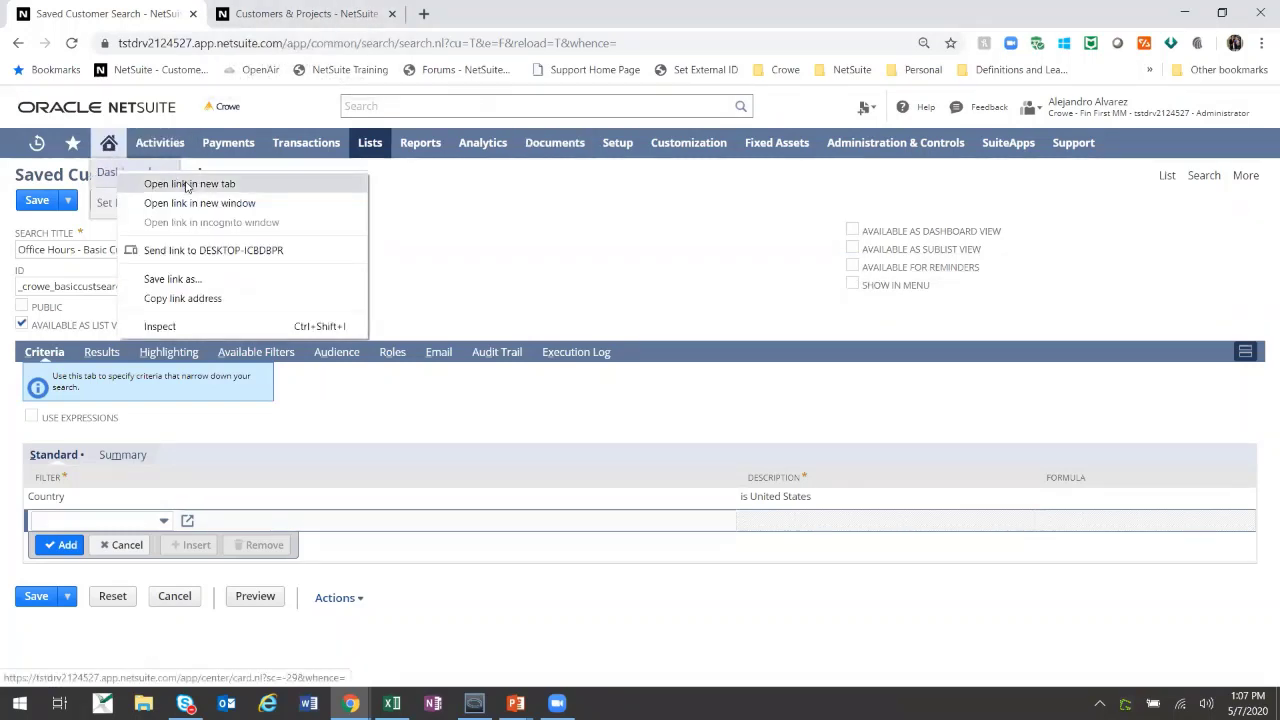
left_click(185, 184)
left_click(430, 13)
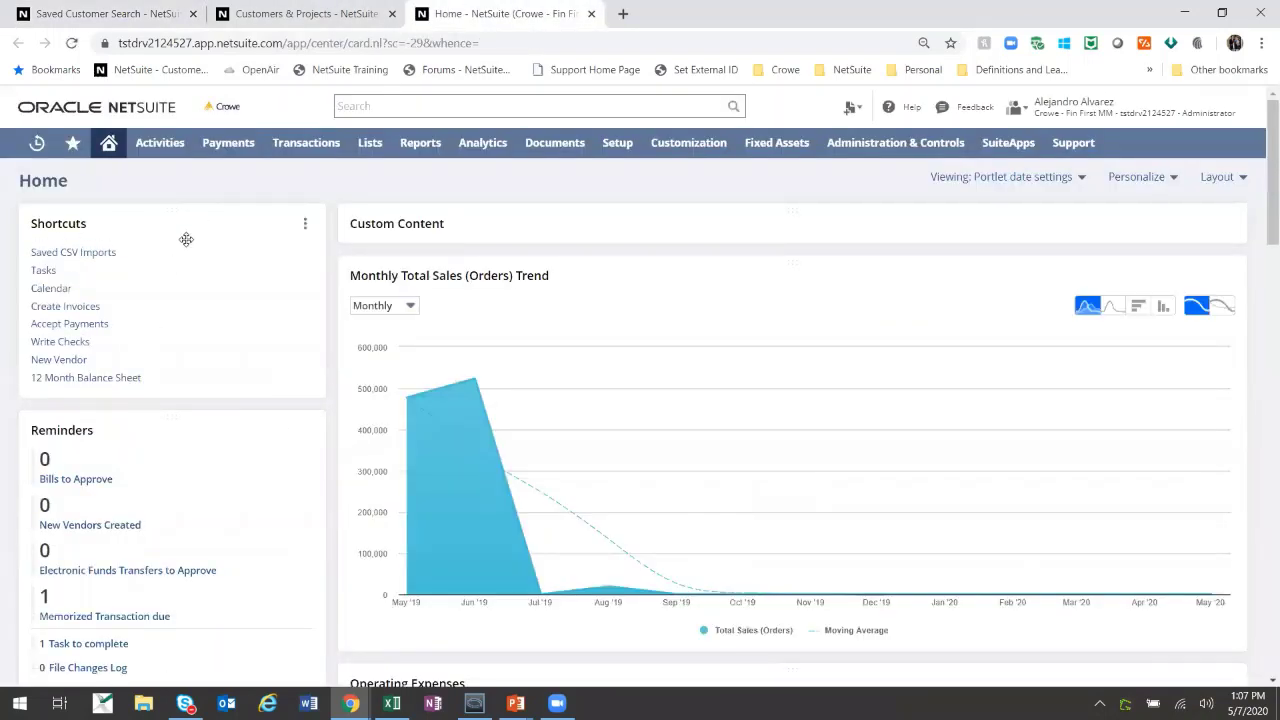
left_click(186, 238)
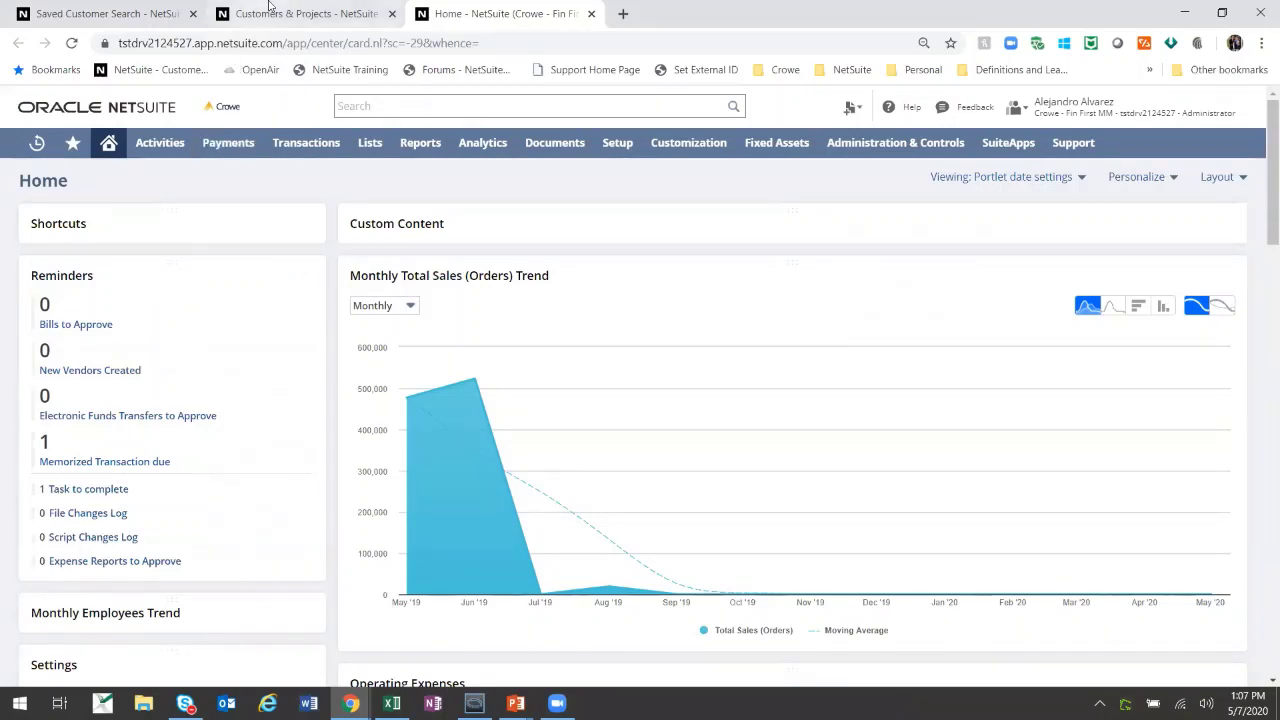
left_click(300, 13)
left_click(139, 12)
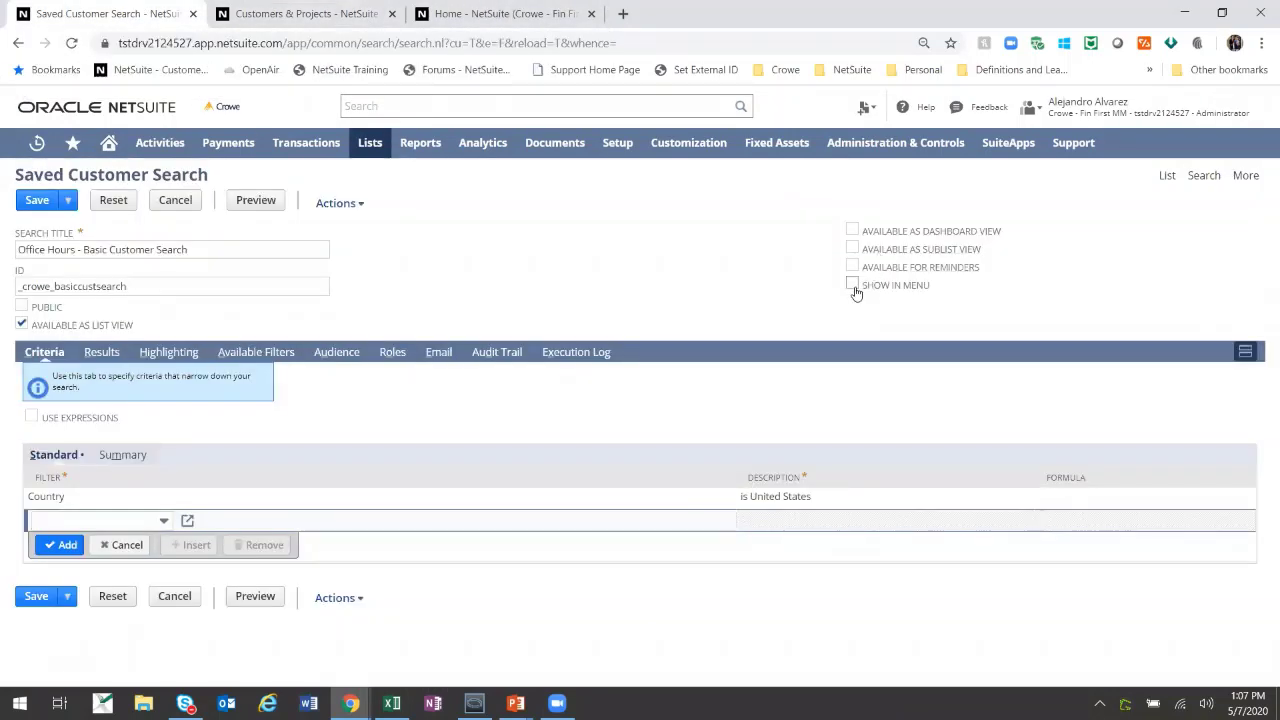
- Open the list of all saved searches in a separate browser tab, view it, and switch back to the Customers & Projects list
mouse_move(369, 148)
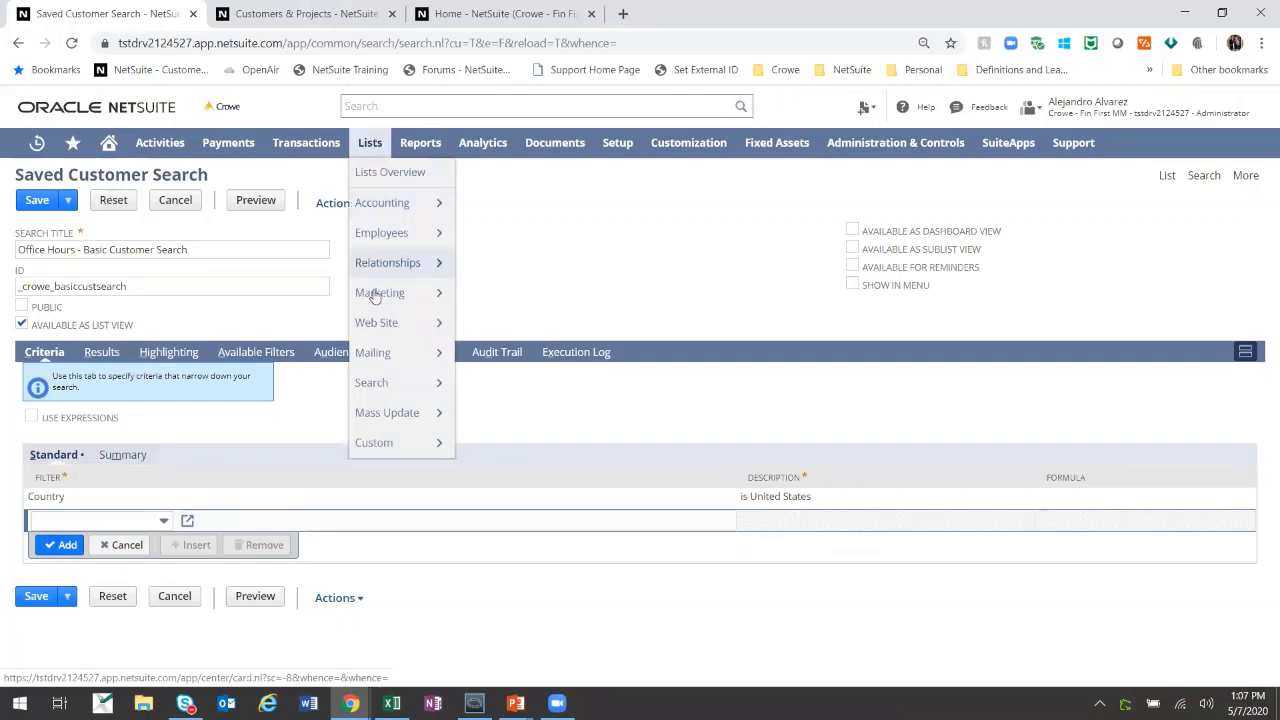
mouse_move(420, 155)
mouse_move(449, 382)
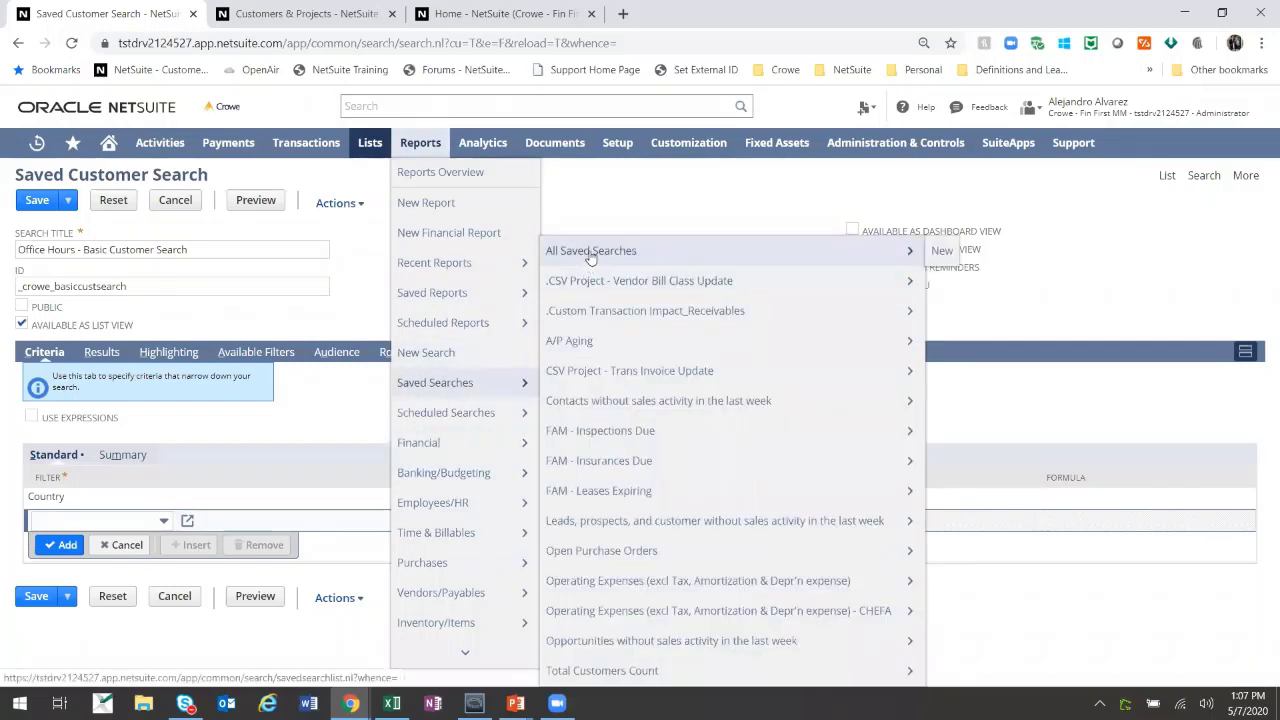
right_click(588, 252)
left_click(614, 261)
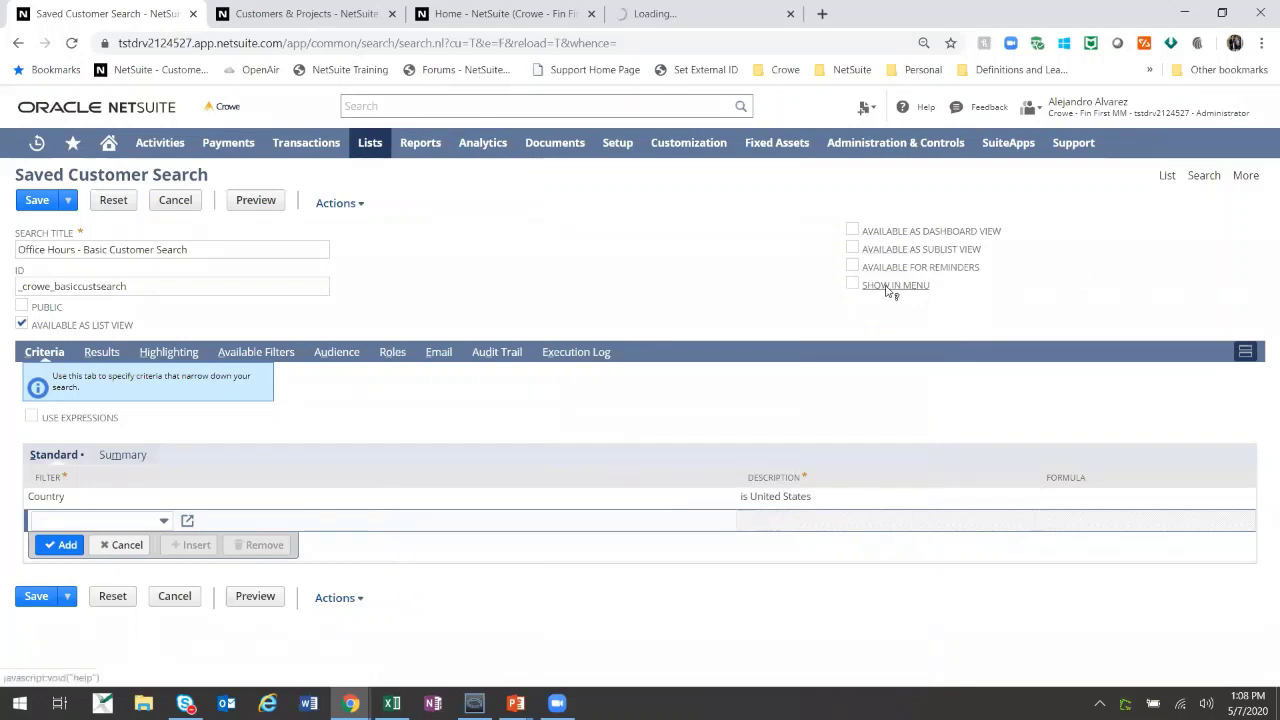
left_click(705, 13)
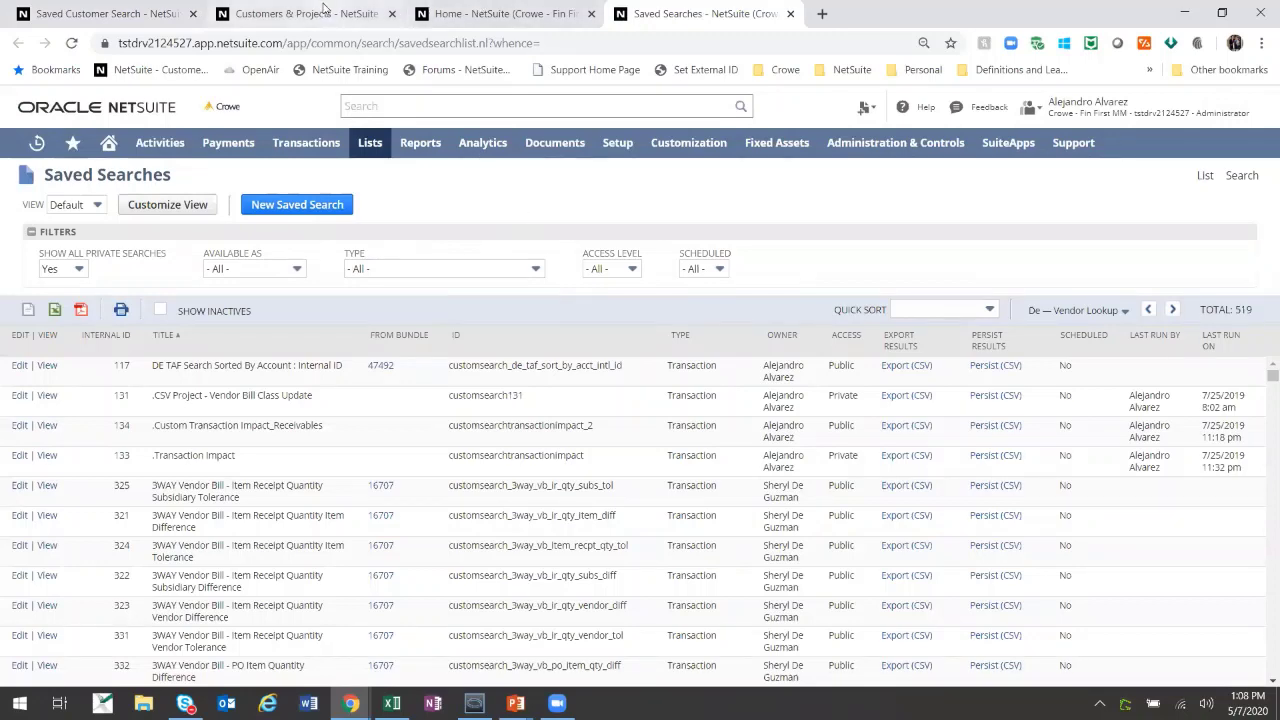
left_click(465, 14)
left_click(345, 14)
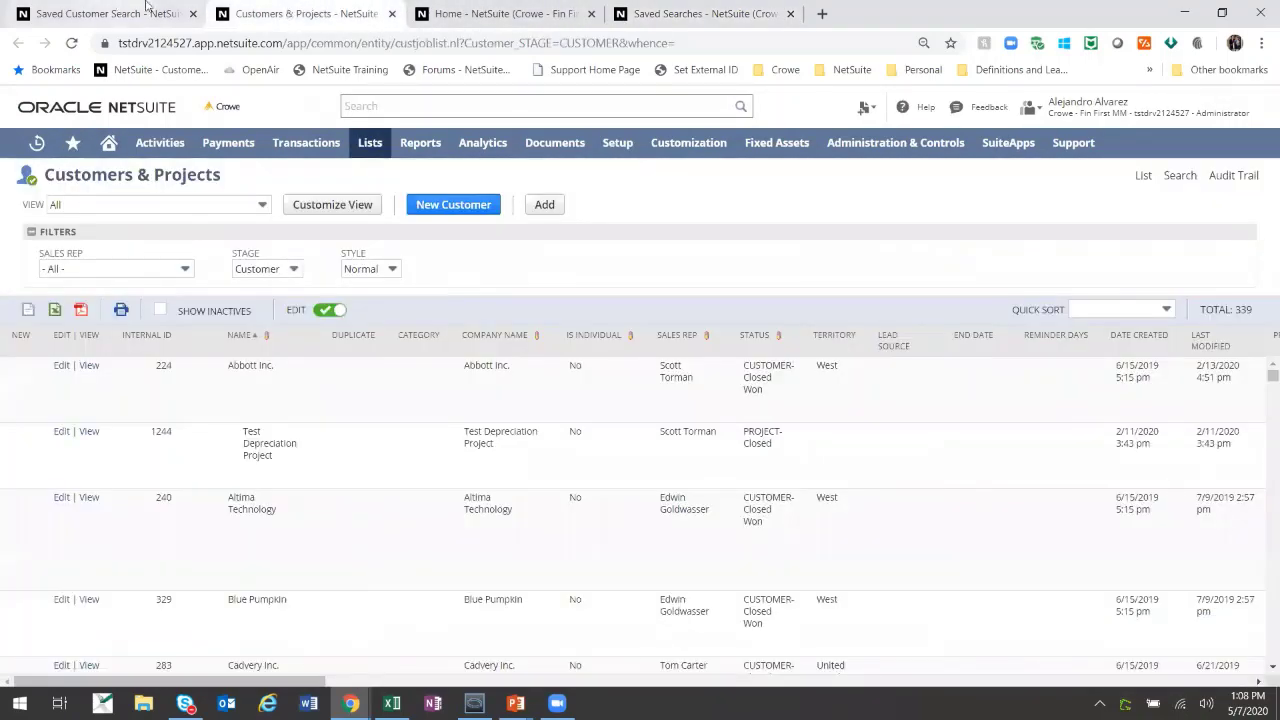
- View the Reports overview page in the browser tab holding the saved searches list, and return to the saved customer search
left_click(465, 14)
left_click(705, 14)
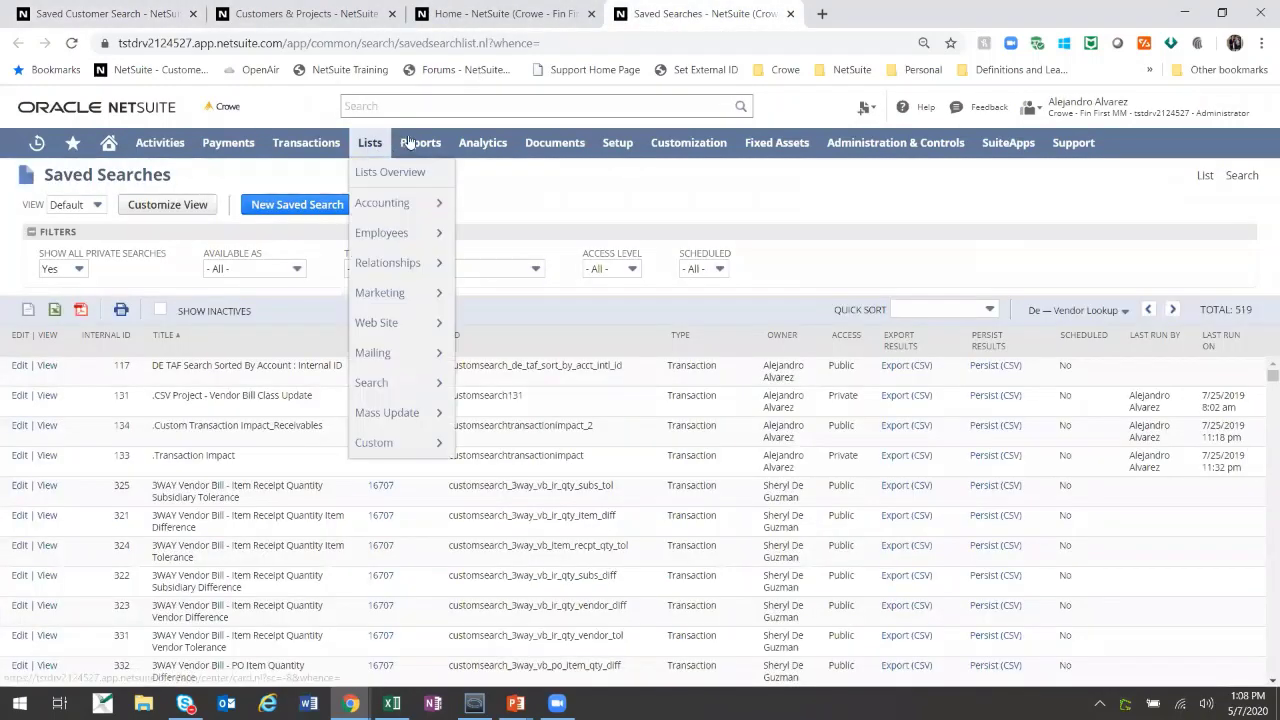
mouse_move(420, 142)
left_click(408, 171)
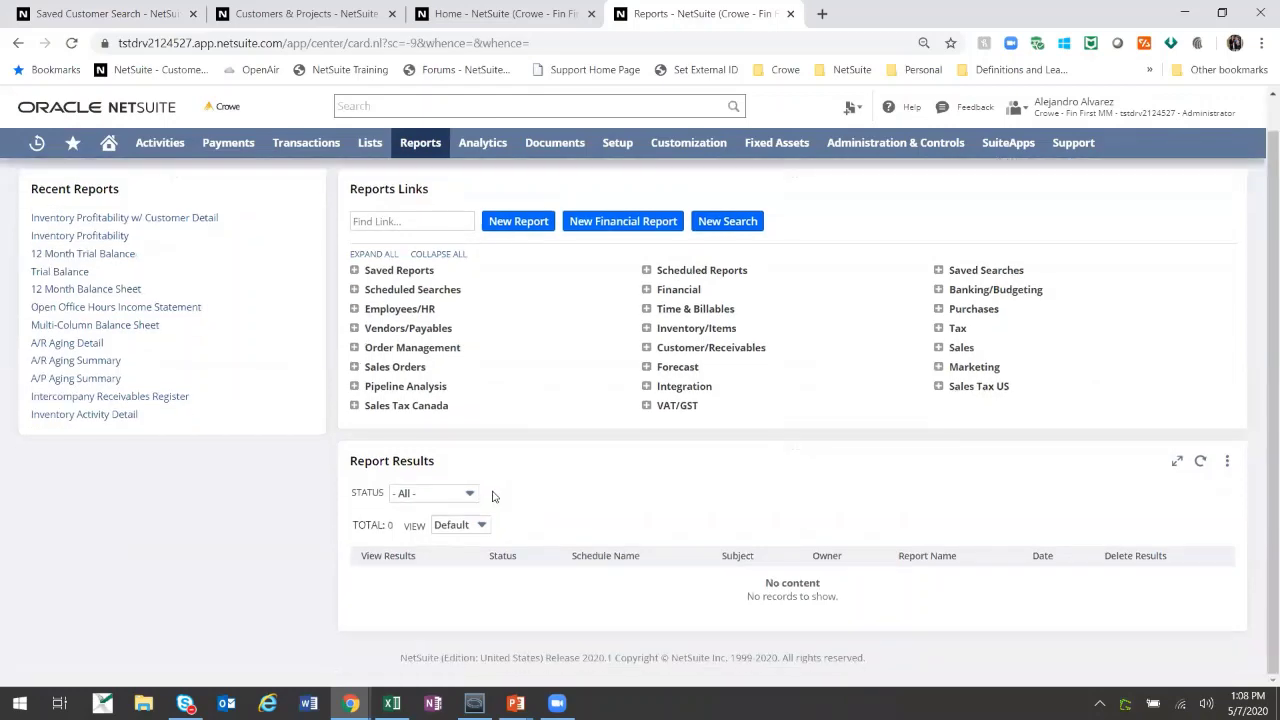
left_click(280, 10)
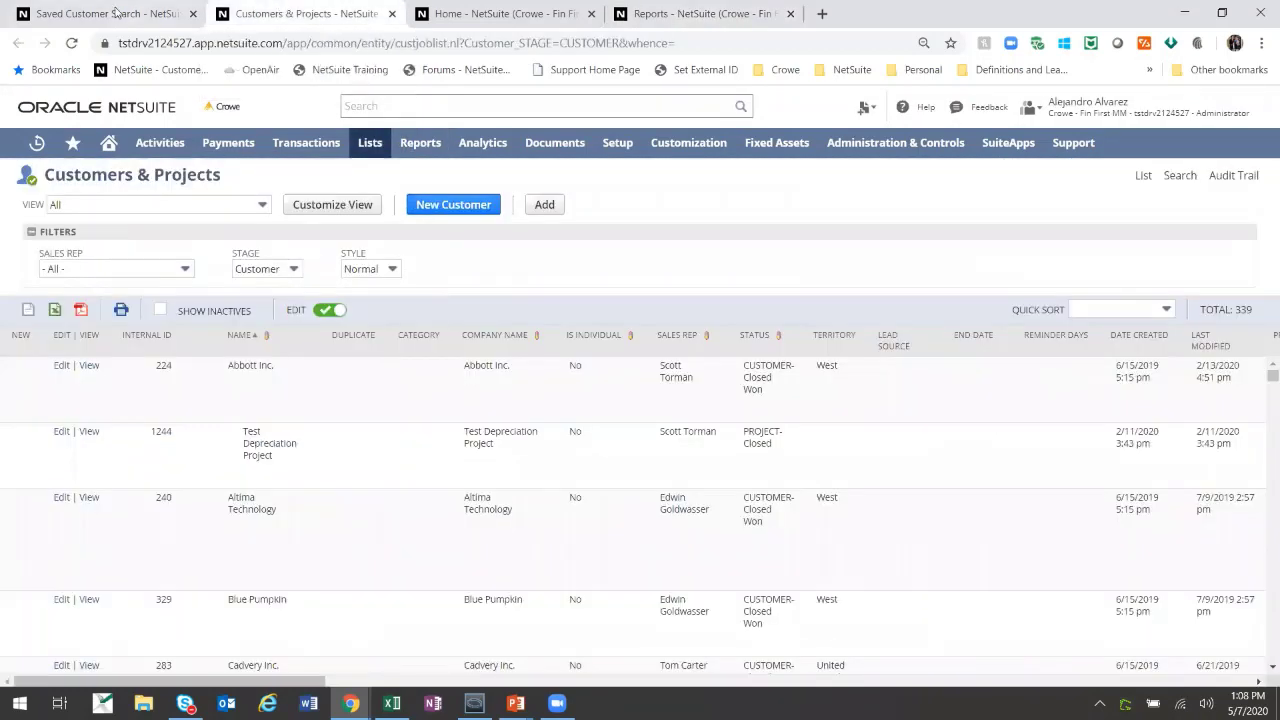
left_click(118, 12)
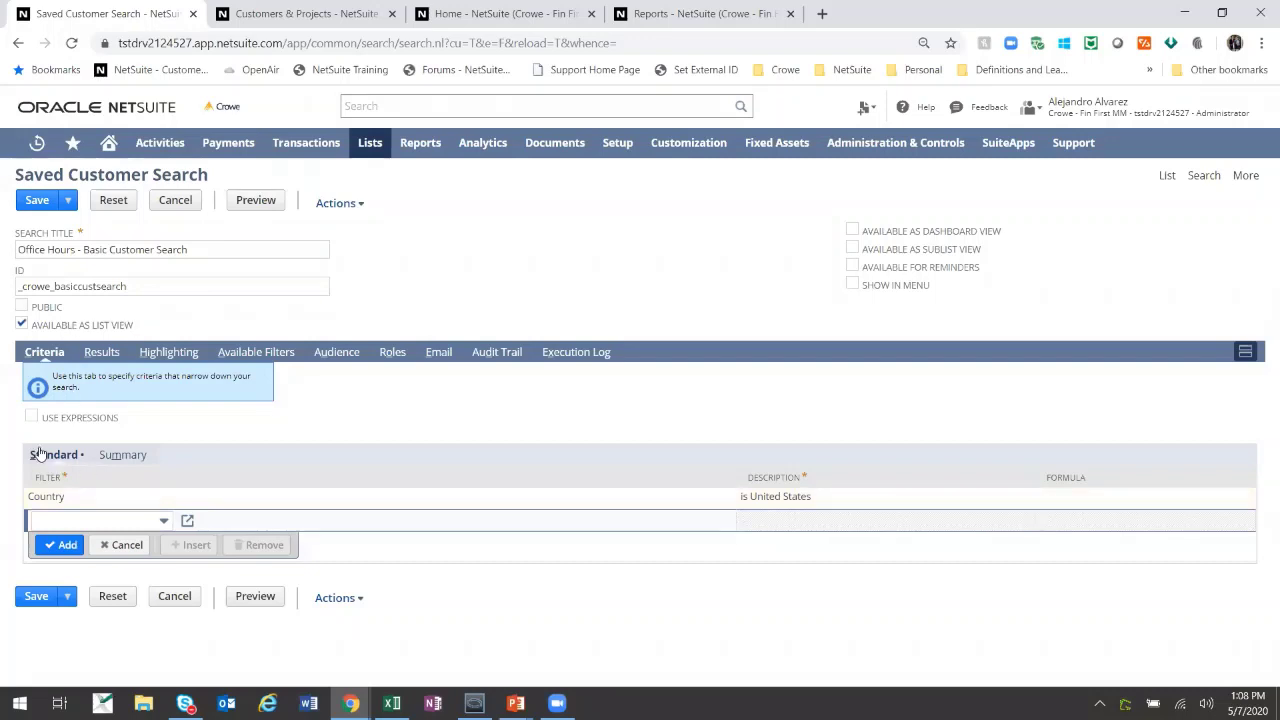
- Open the Country criterion for editing, view its selectable filter fields, and close the row with Country kept
left_click(118, 498)
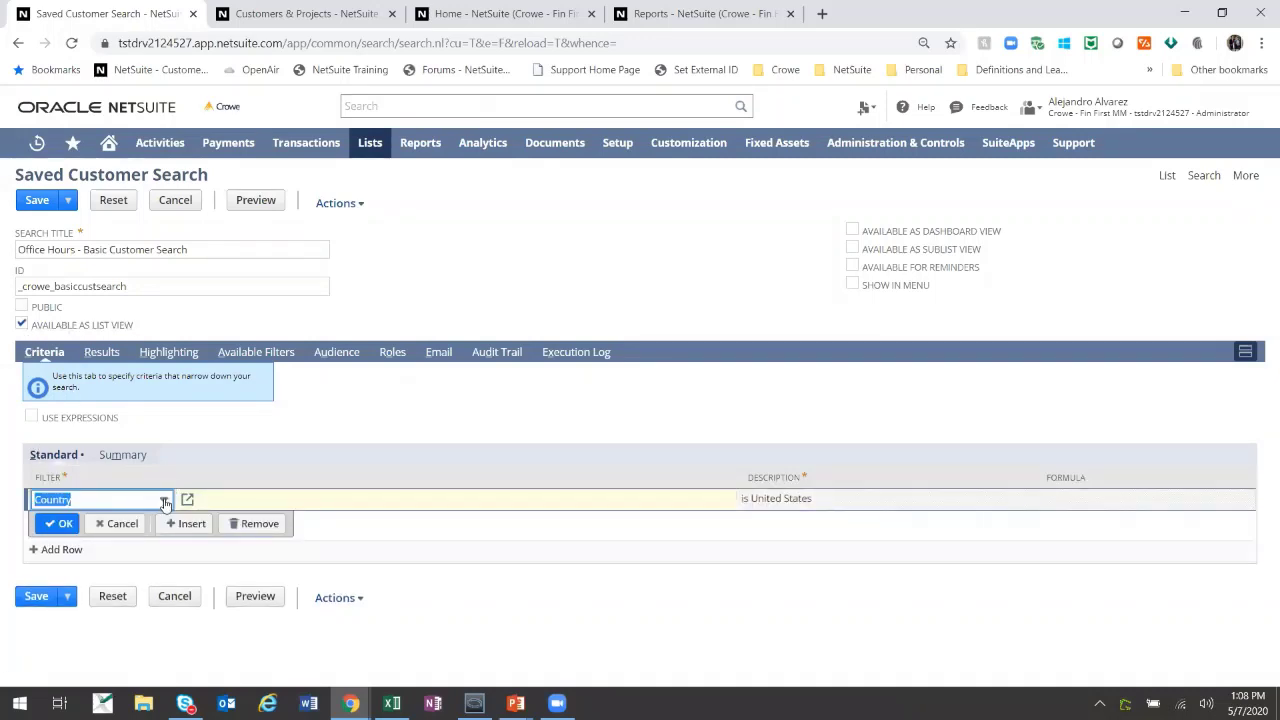
left_click(165, 500)
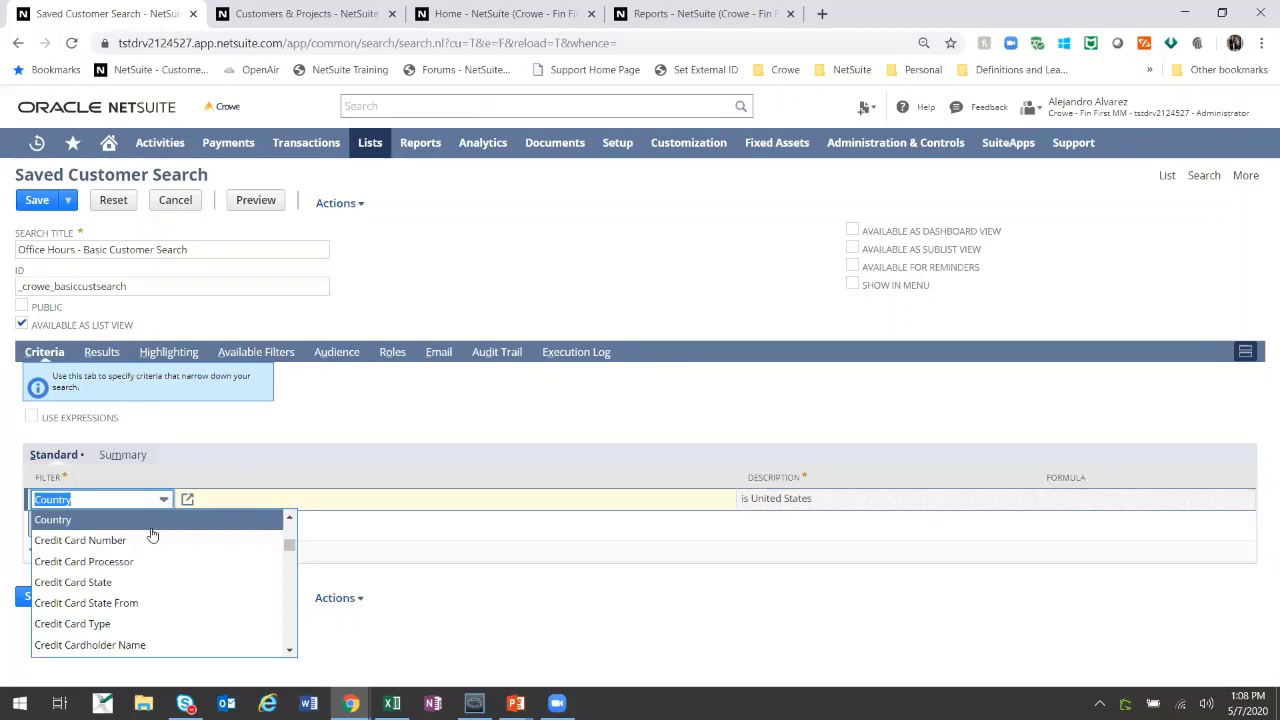
left_click(287, 425)
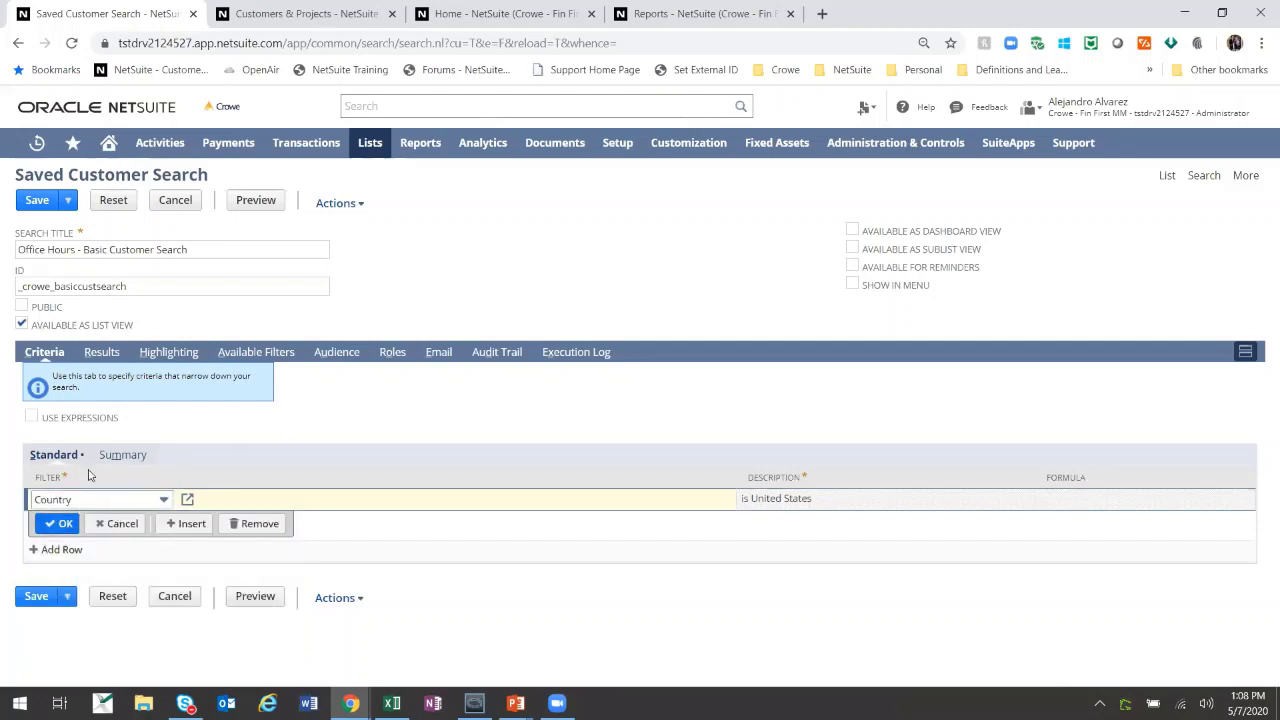
left_click(58, 523)
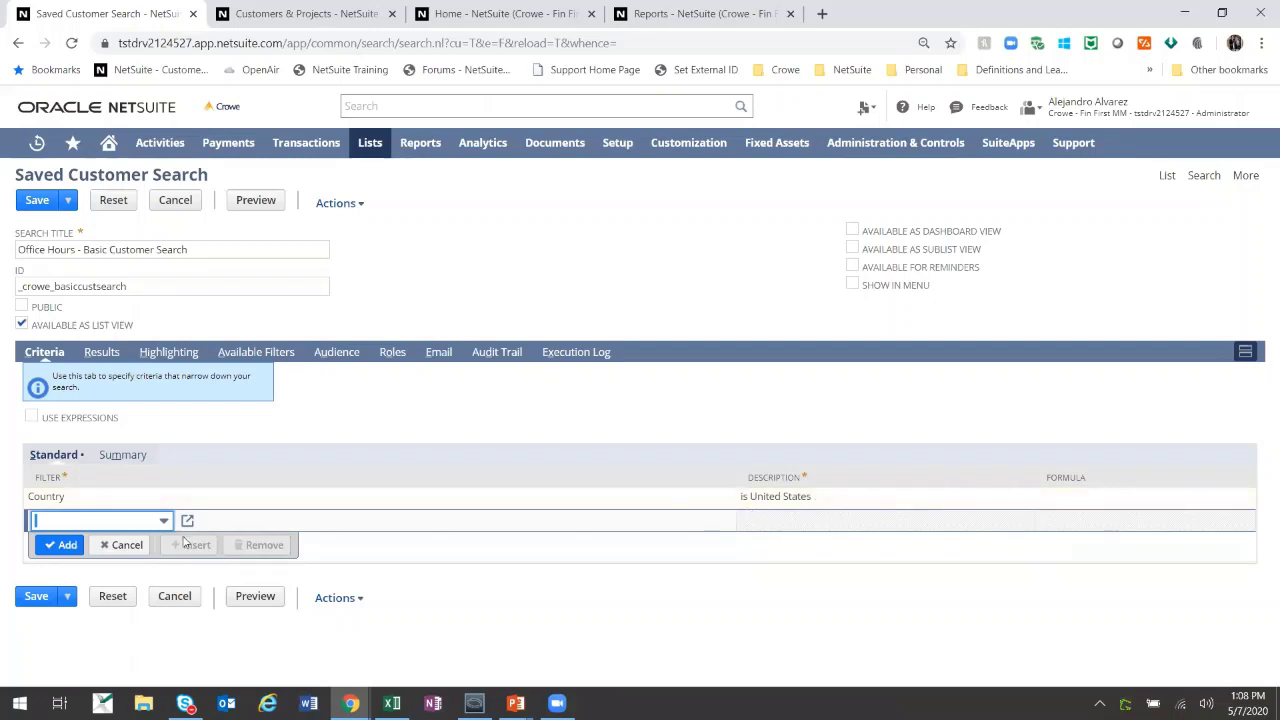
- Remove the UEN (Custom) and BRN (Custom) columns from the search results
left_click(101, 353)
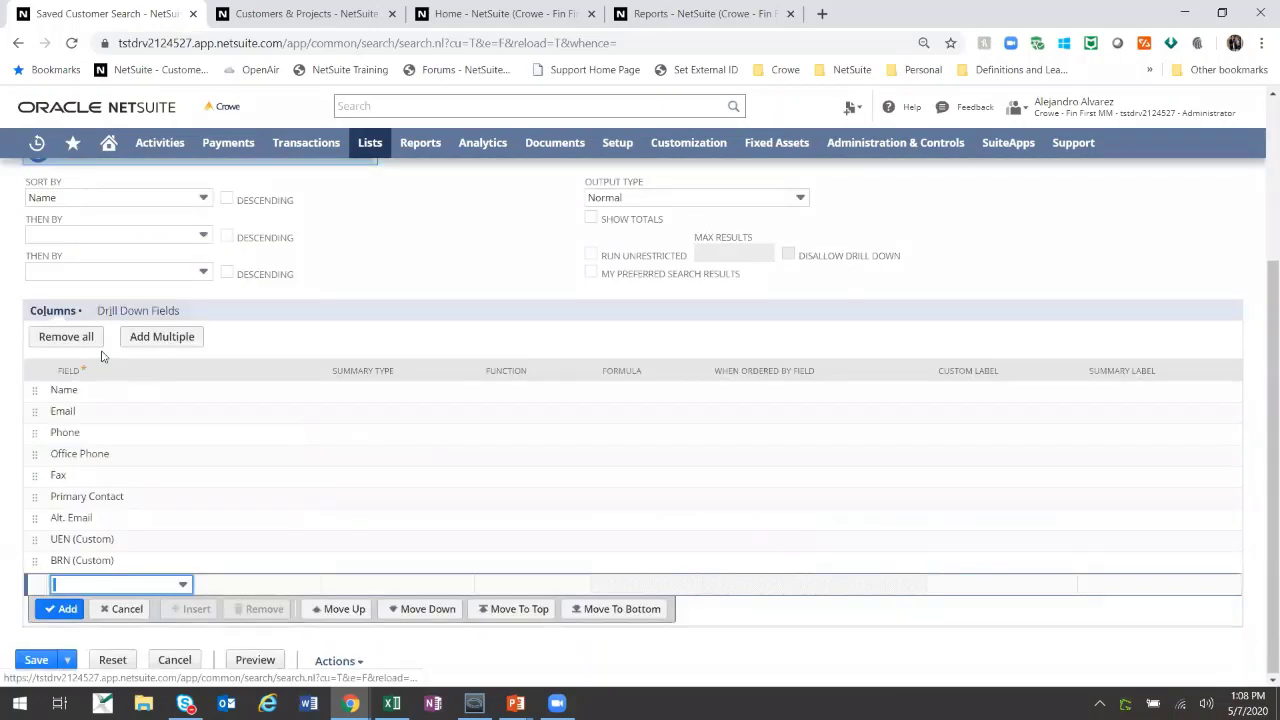
scroll(101, 356, "up", 2)
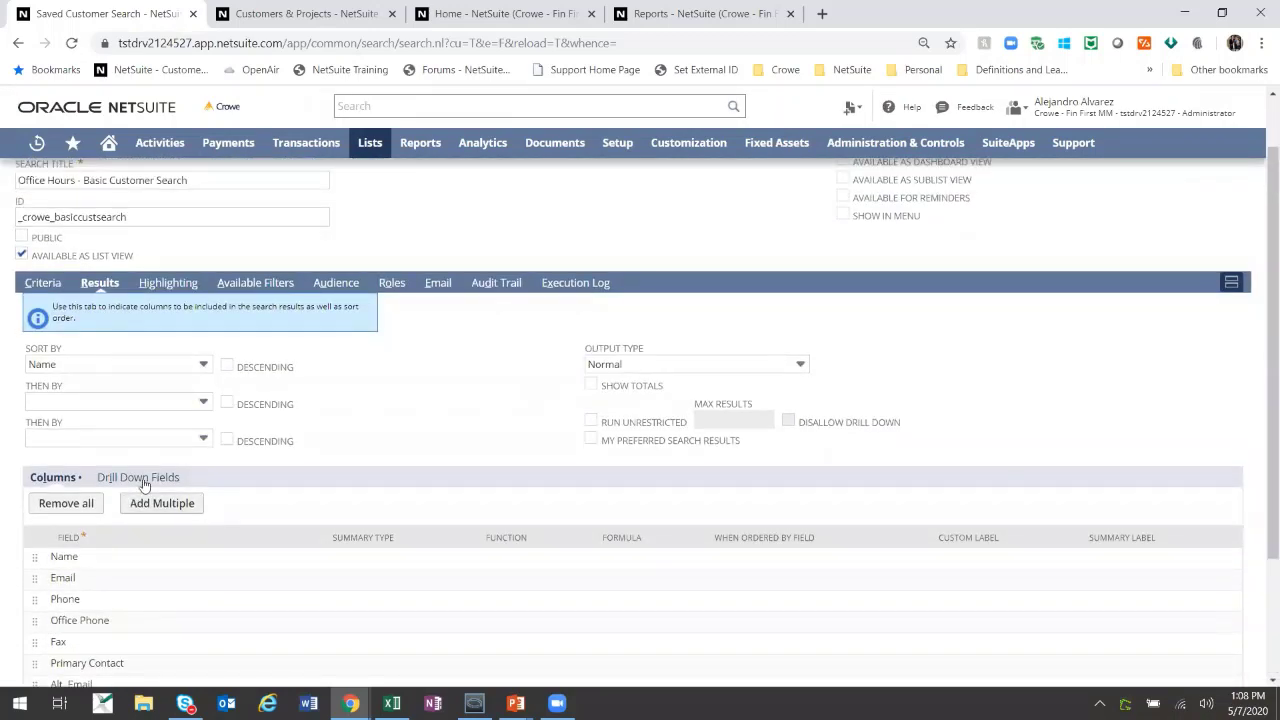
scroll(145, 488, "down", 2)
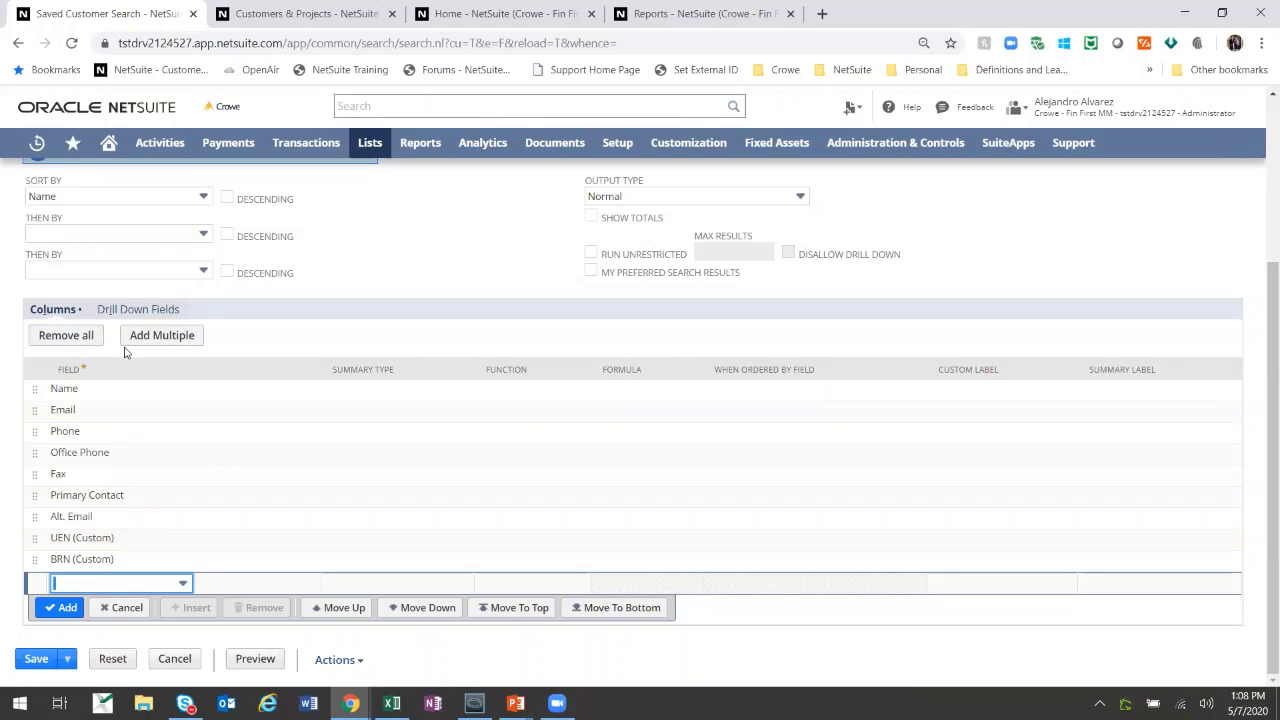
left_click(141, 541)
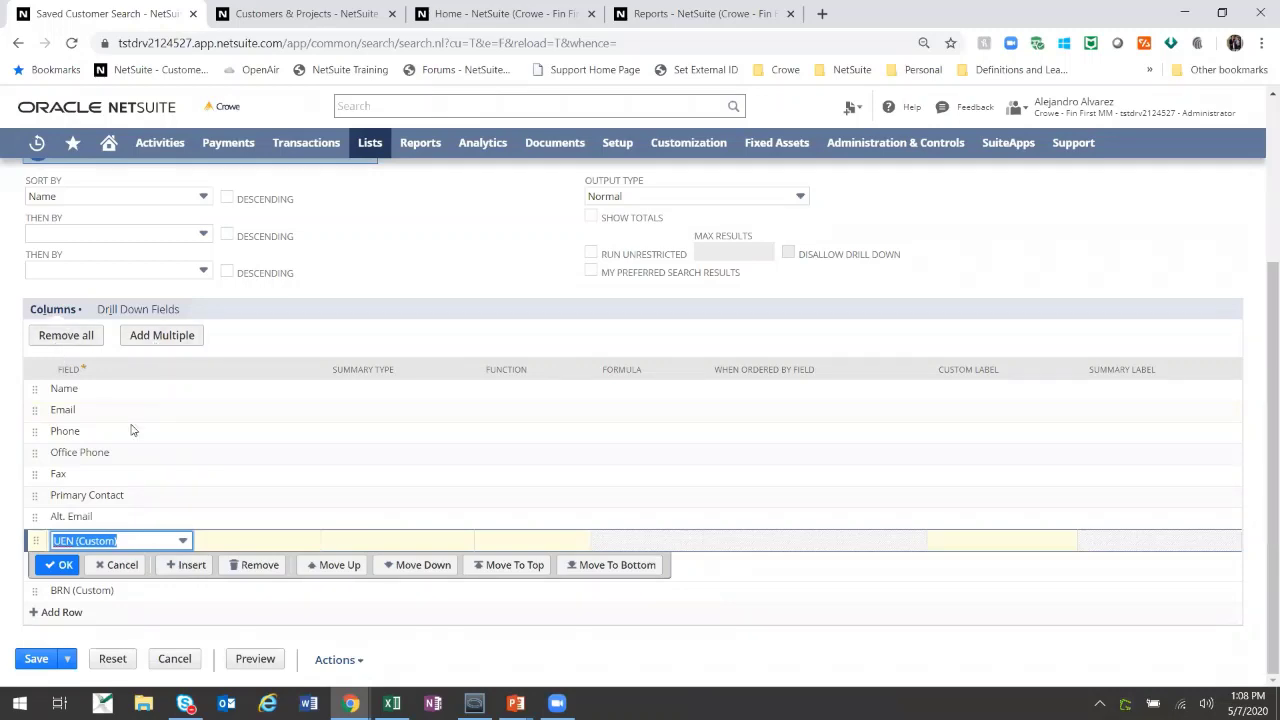
left_click(254, 565)
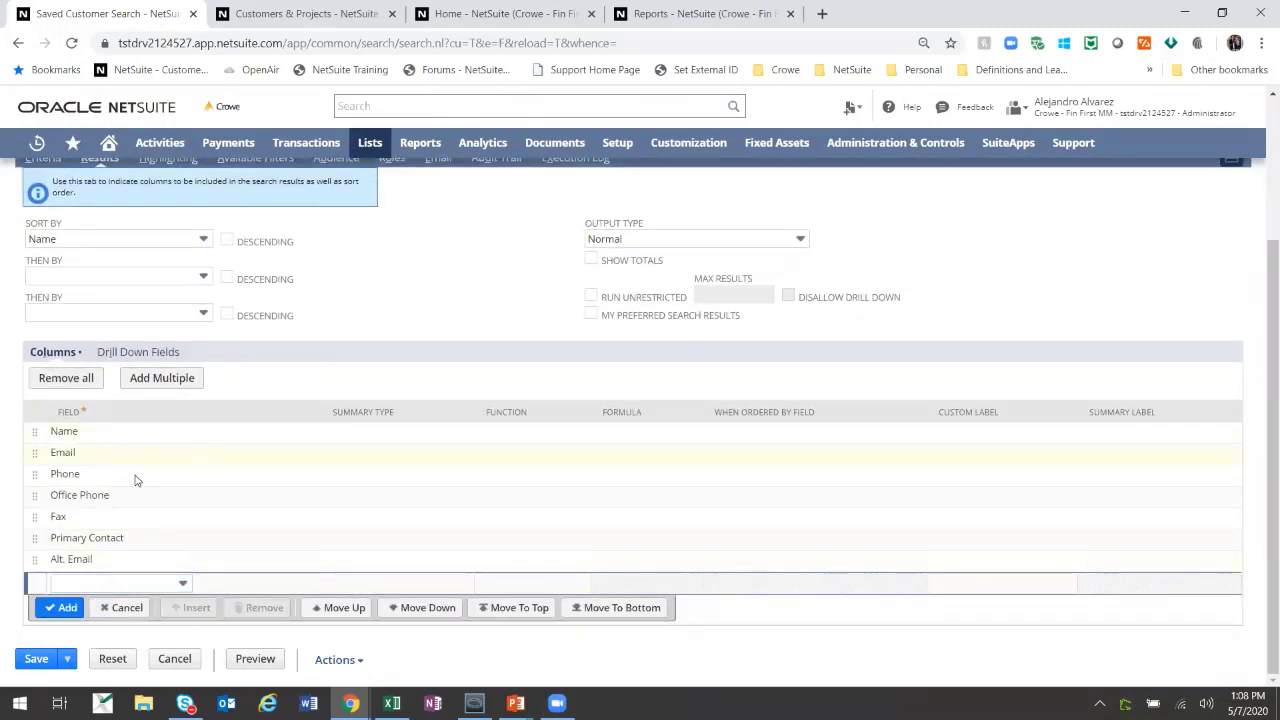
- Browse the fields available for a new results column without adding one, and review the results settings
left_click(156, 591)
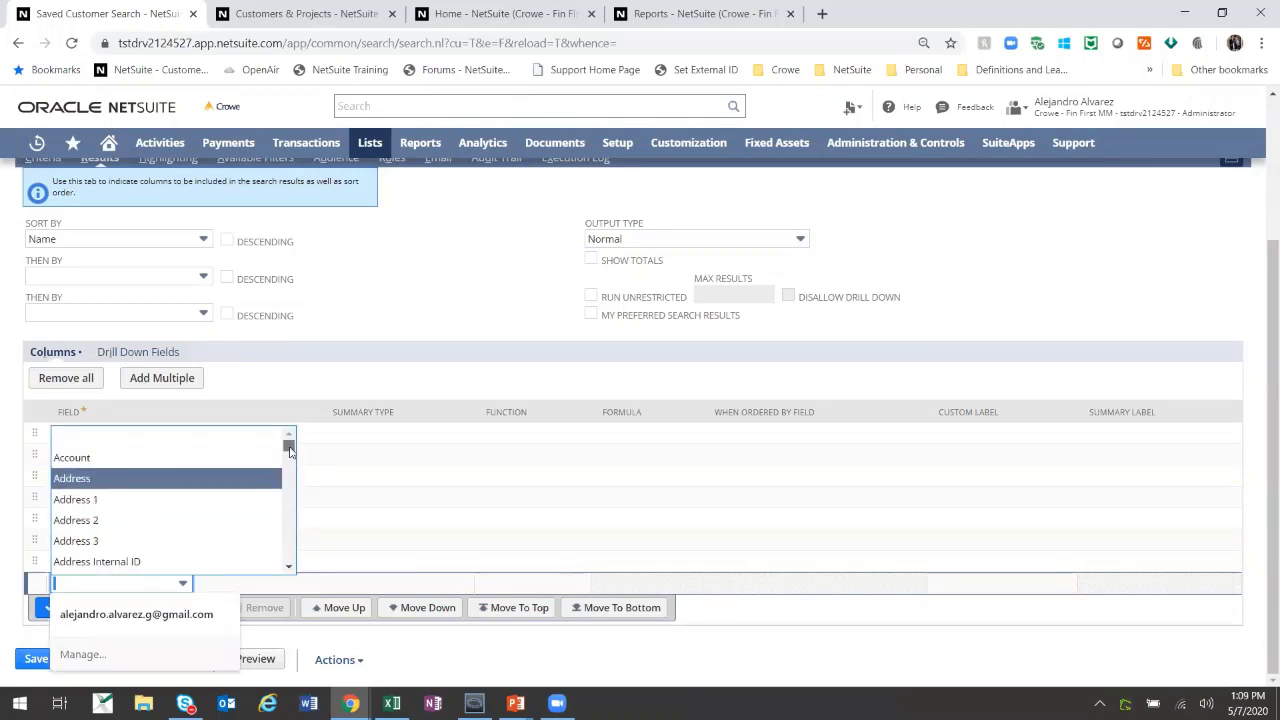
mouse_move(288, 445)
left_mouse_down()
mouse_move(289, 560)
mouse_move(288, 445)
left_mouse_up()
left_click_drag(288, 448, 292, 537)
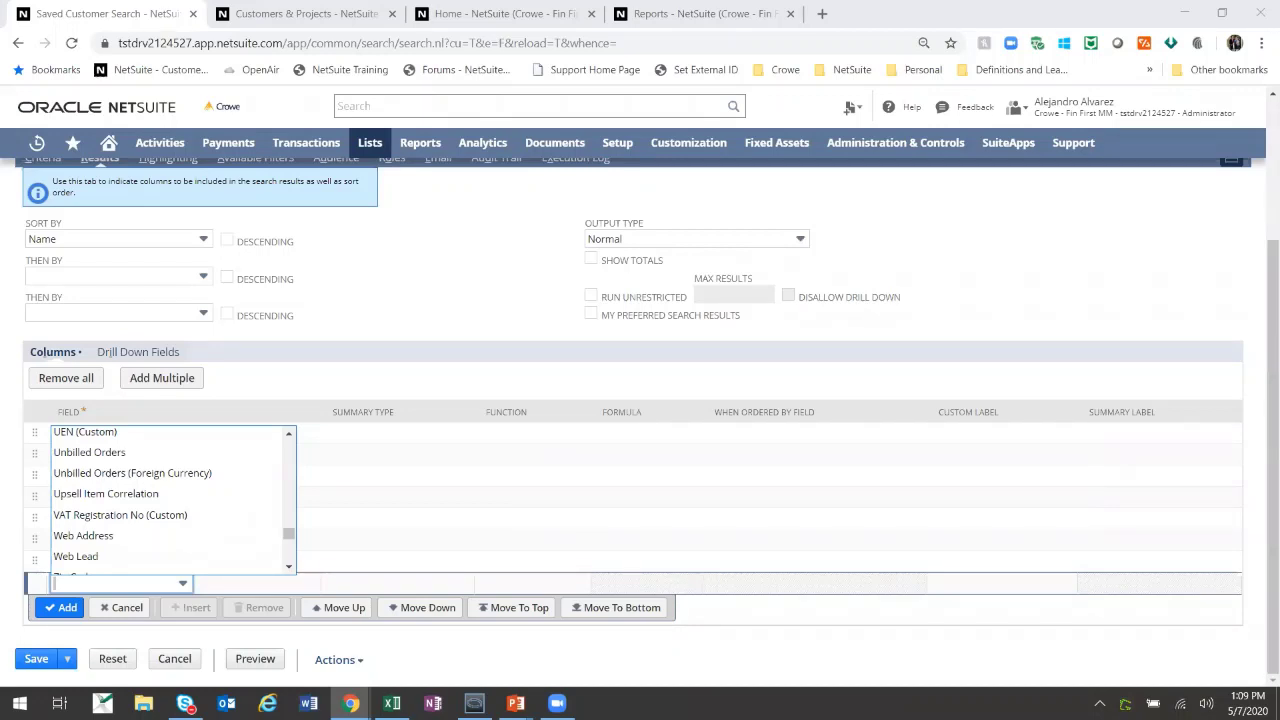
left_click(519, 257)
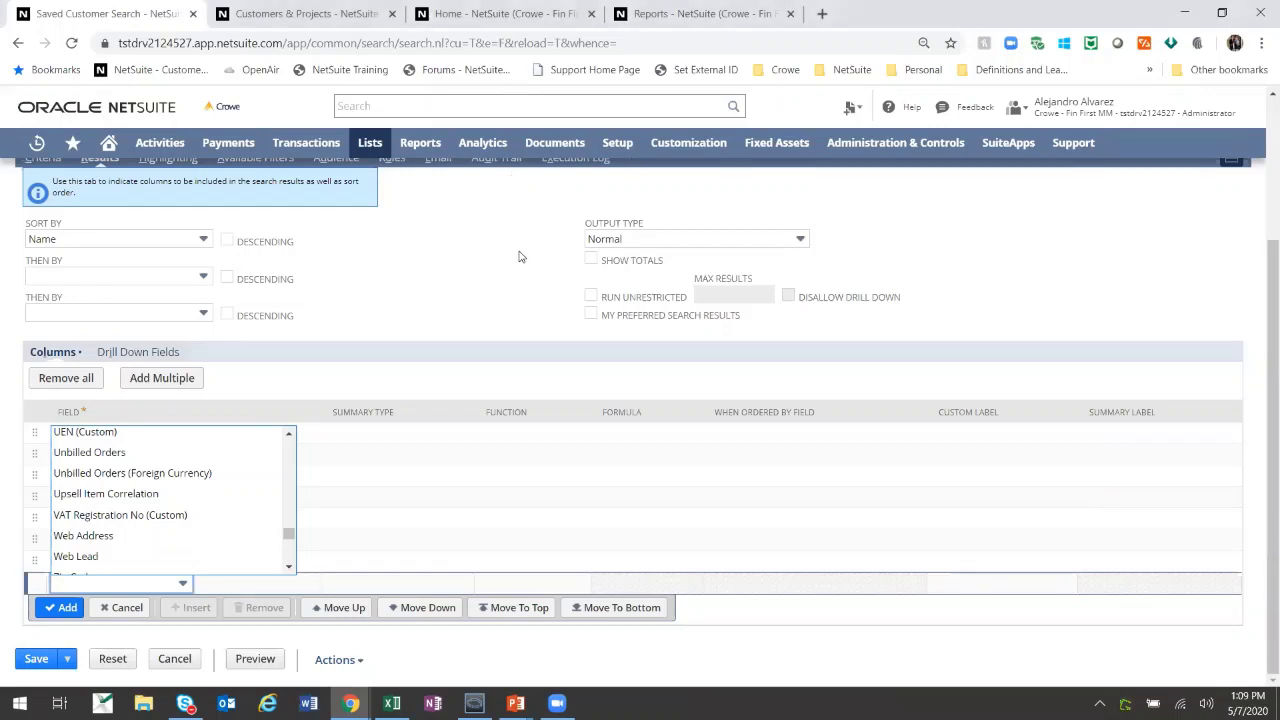
scroll(519, 257, "up", 2)
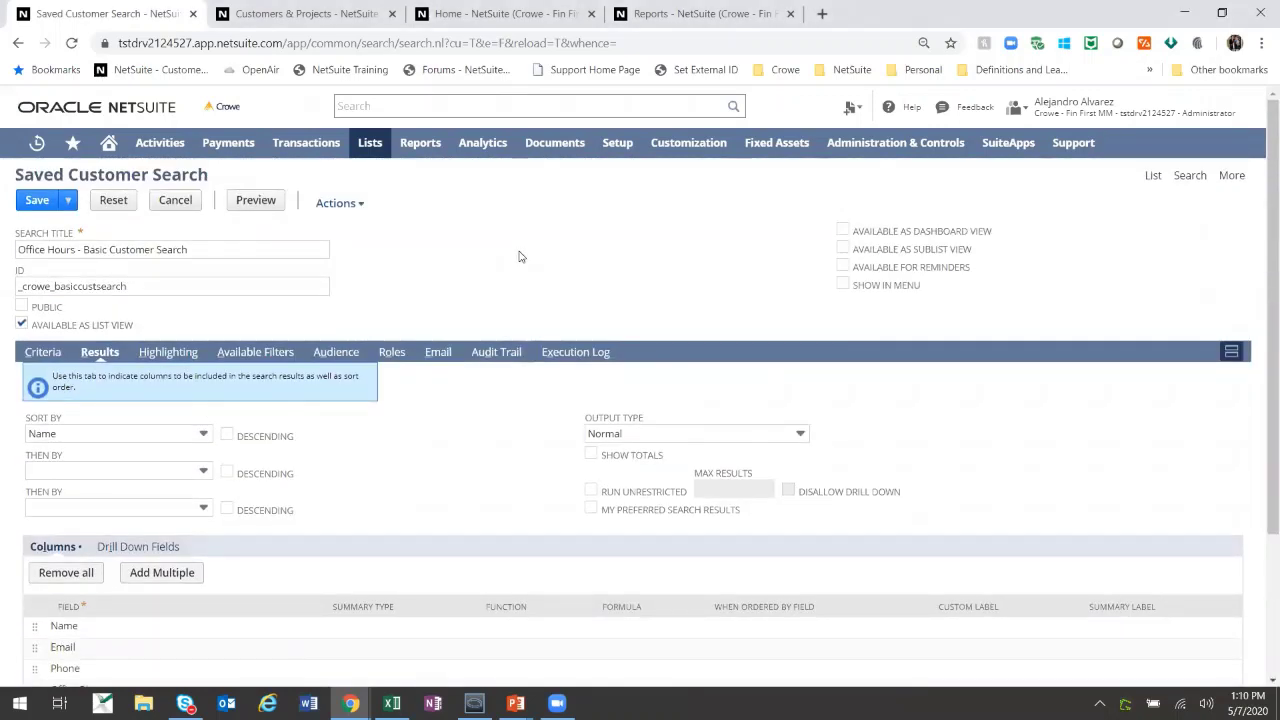
scroll(519, 257, "down", 2)
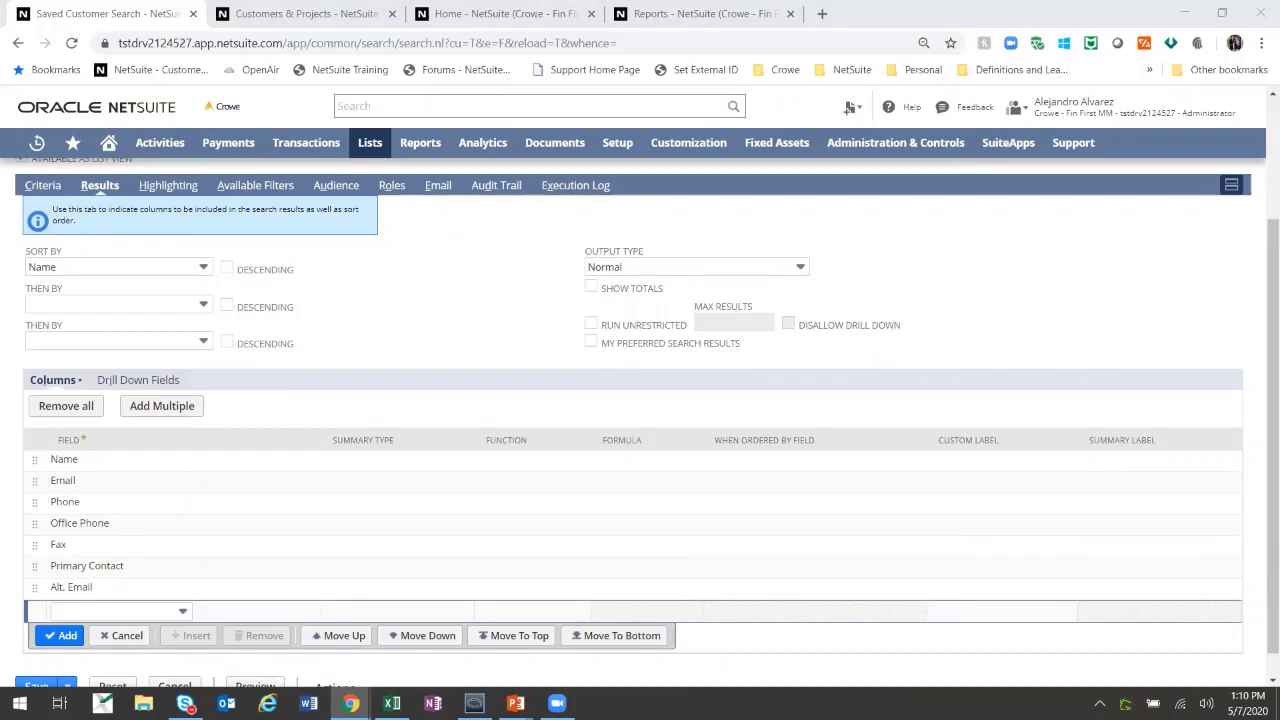
scroll(461, 268, "up", 2)
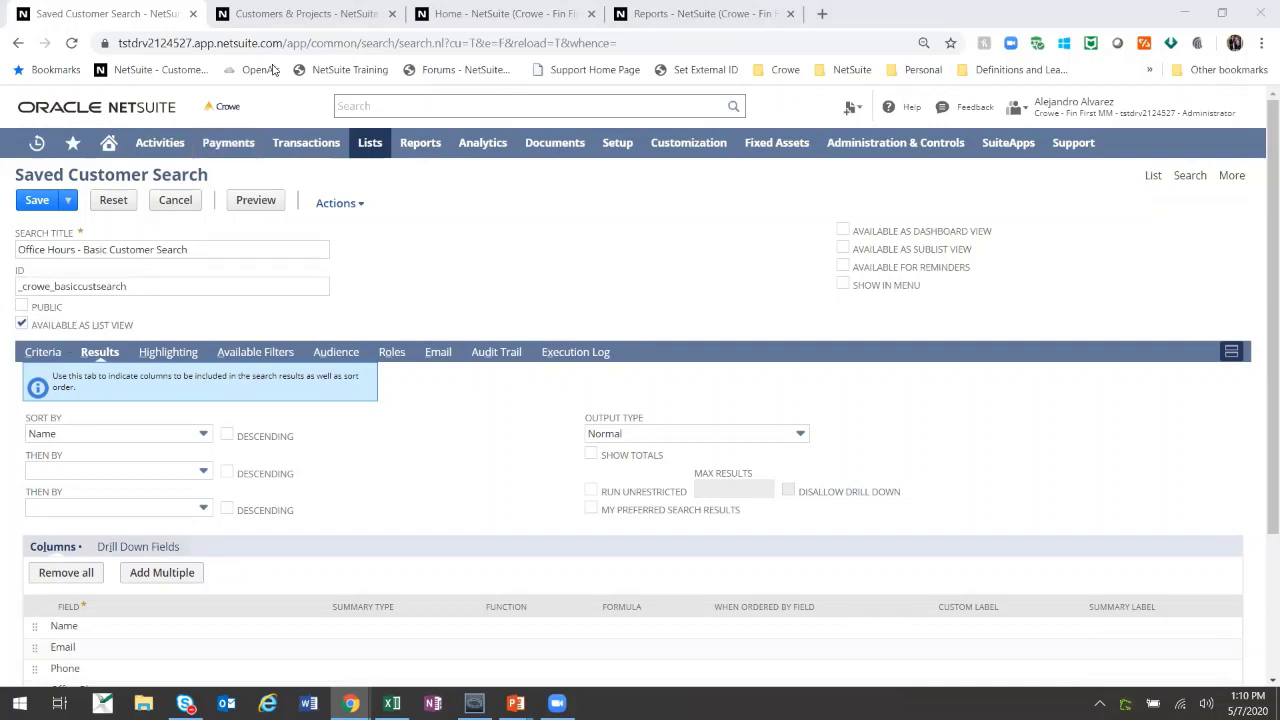
- Revisit the customers list's view choices and the home dashboard, returning to the saved customer search to review its availability options
left_click(310, 14)
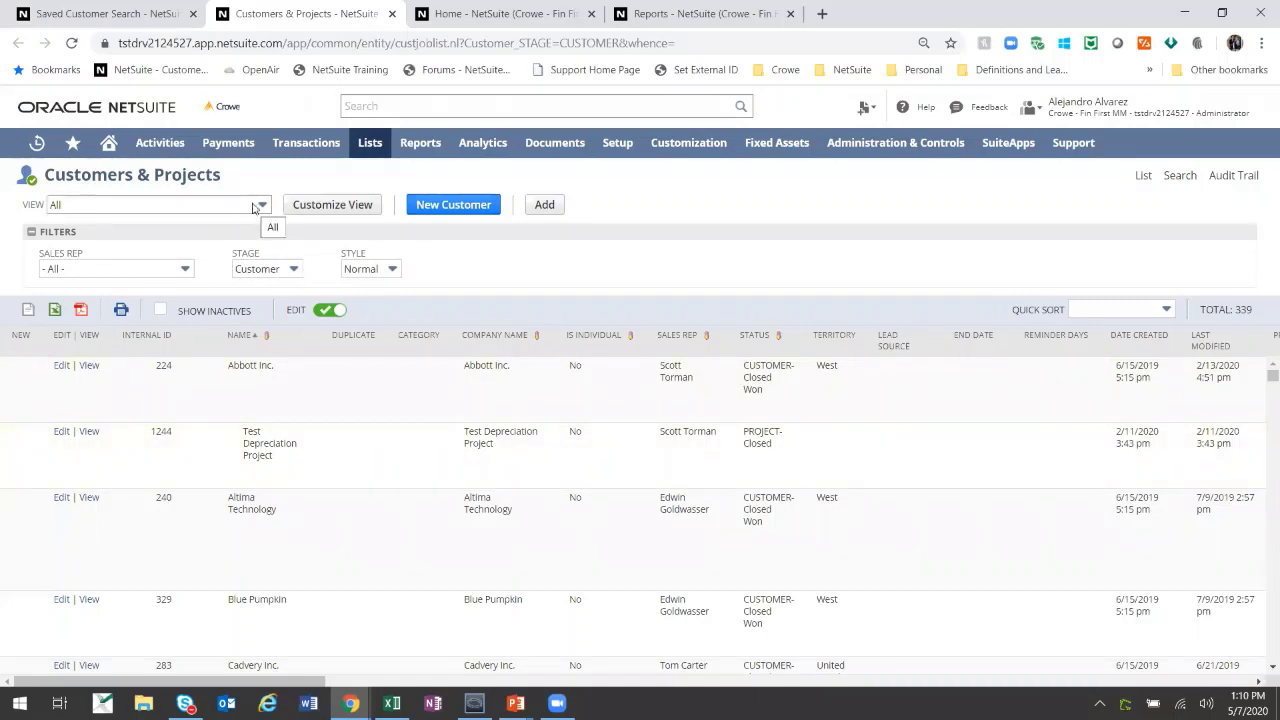
left_click(262, 206)
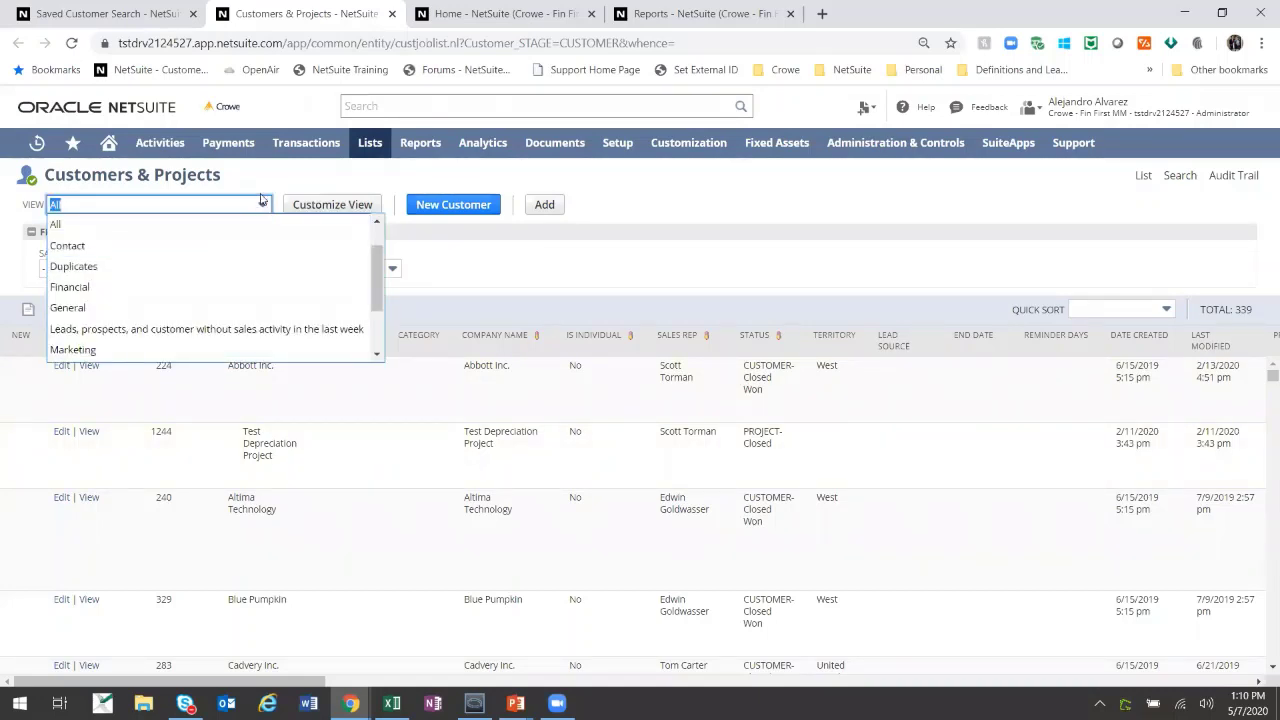
left_click(225, 223)
left_click(105, 14)
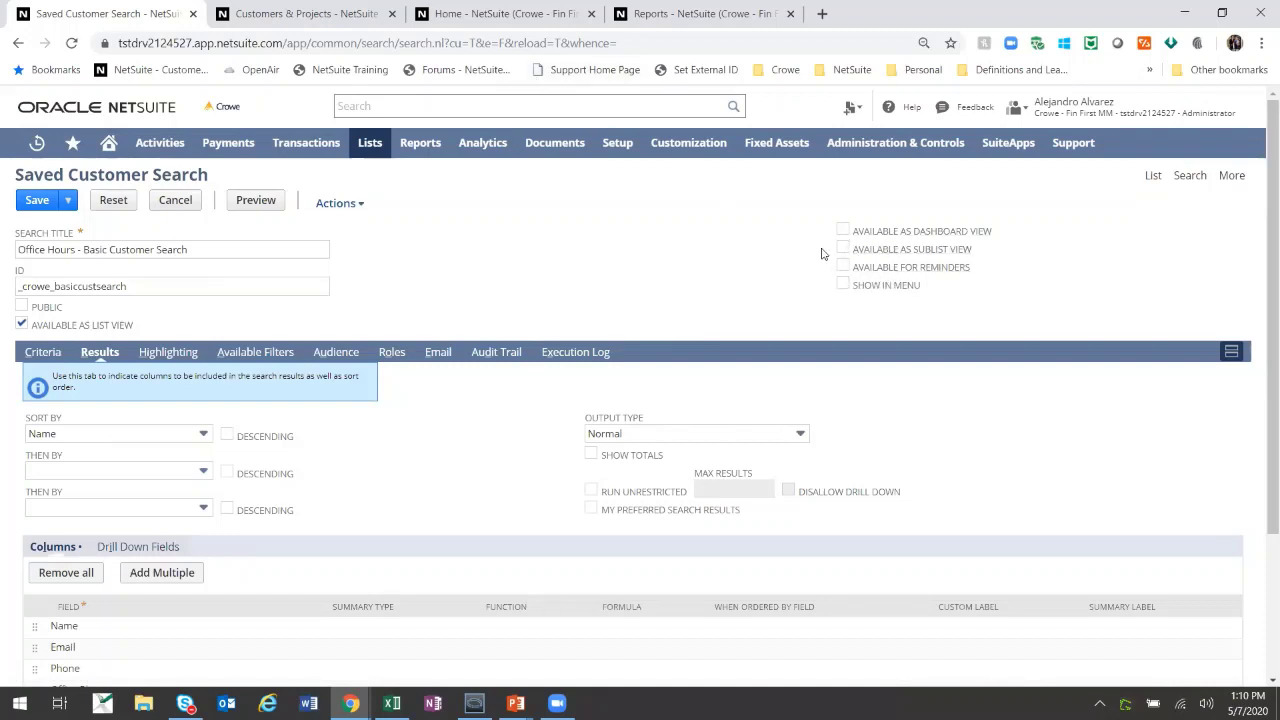
left_click(472, 15)
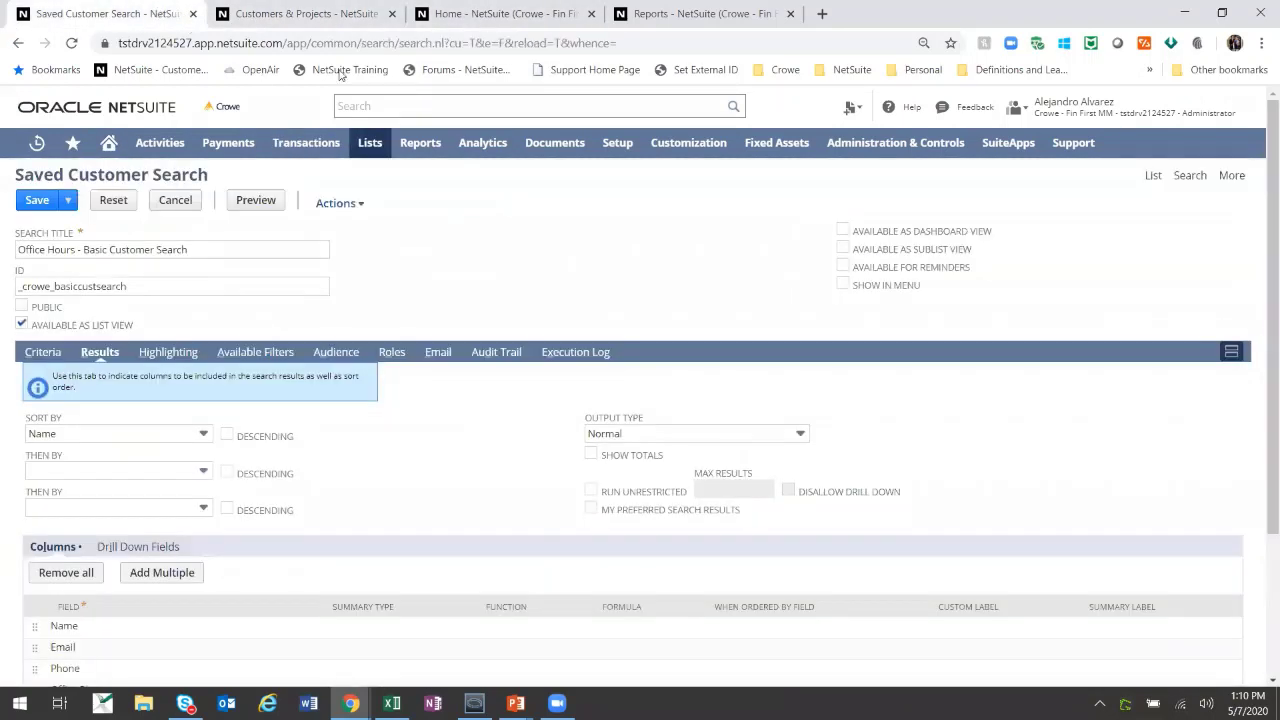
left_click(105, 14)
scroll(490, 275, "down", 1)
scroll(56, 270, "up", 1)
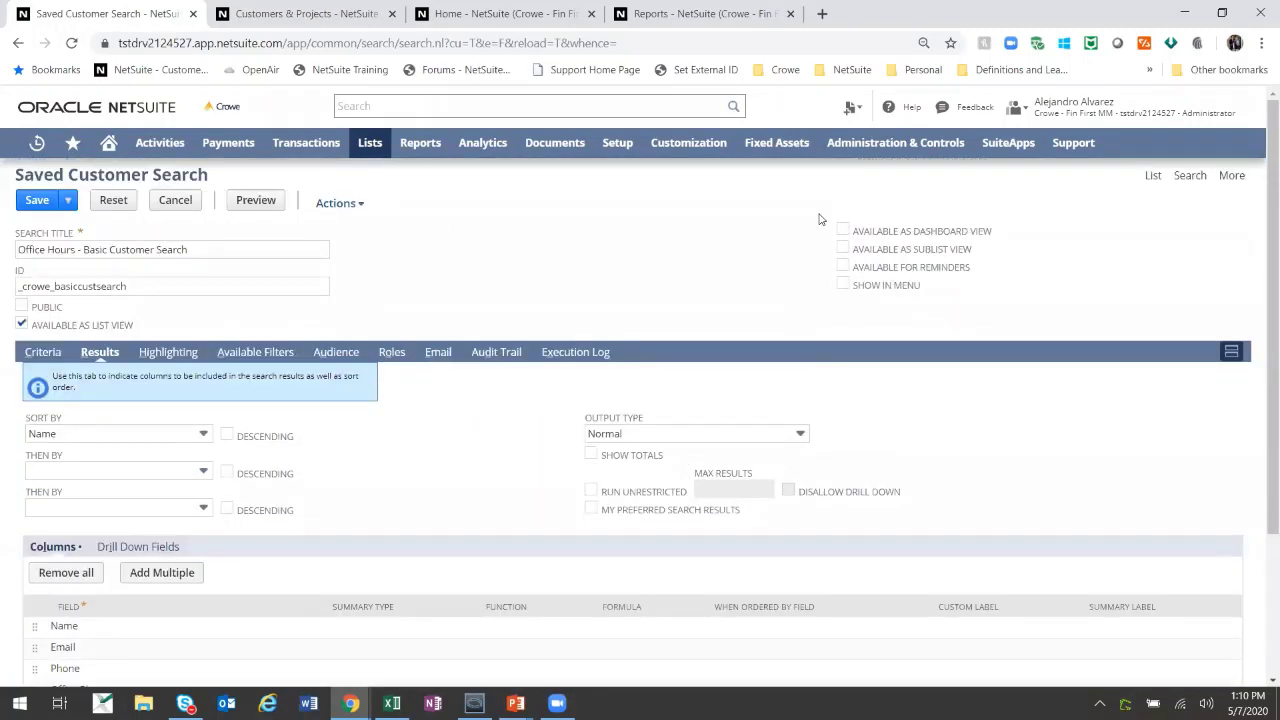
- Return to the search criteria and view the filter fields available for a new criterion without choosing one
left_click(40, 352)
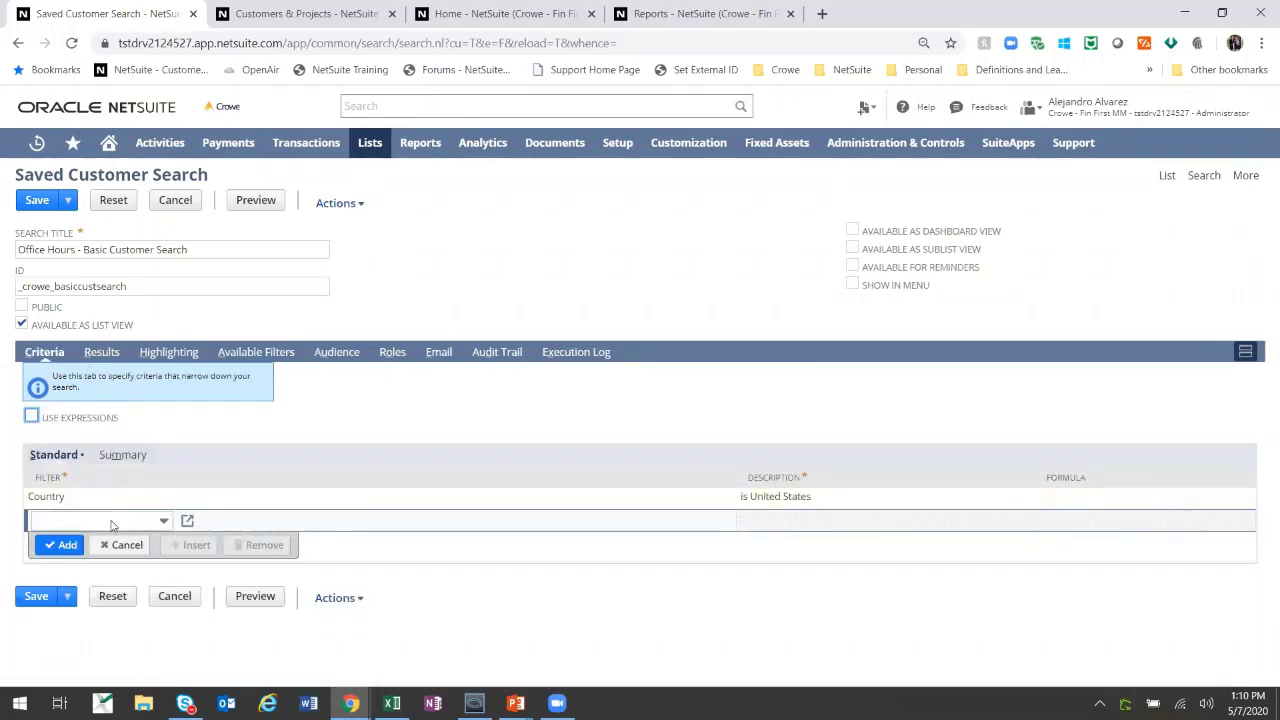
left_click(145, 521)
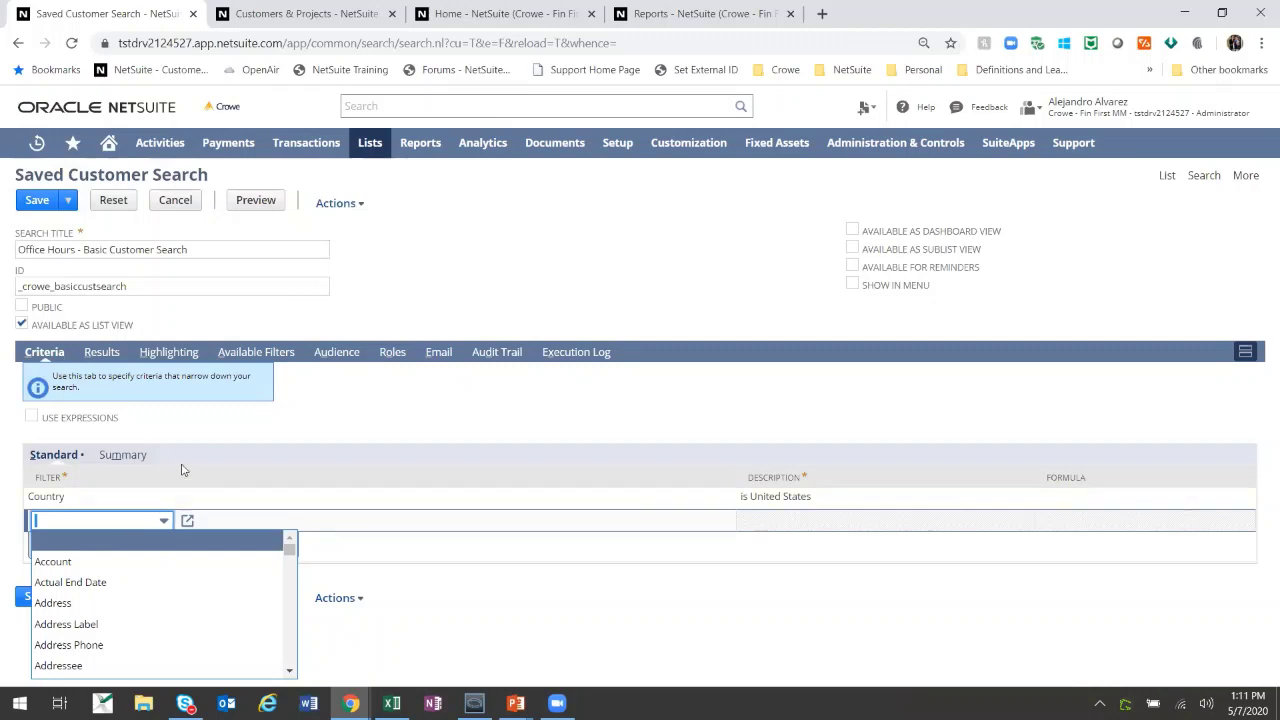
left_click(213, 429)
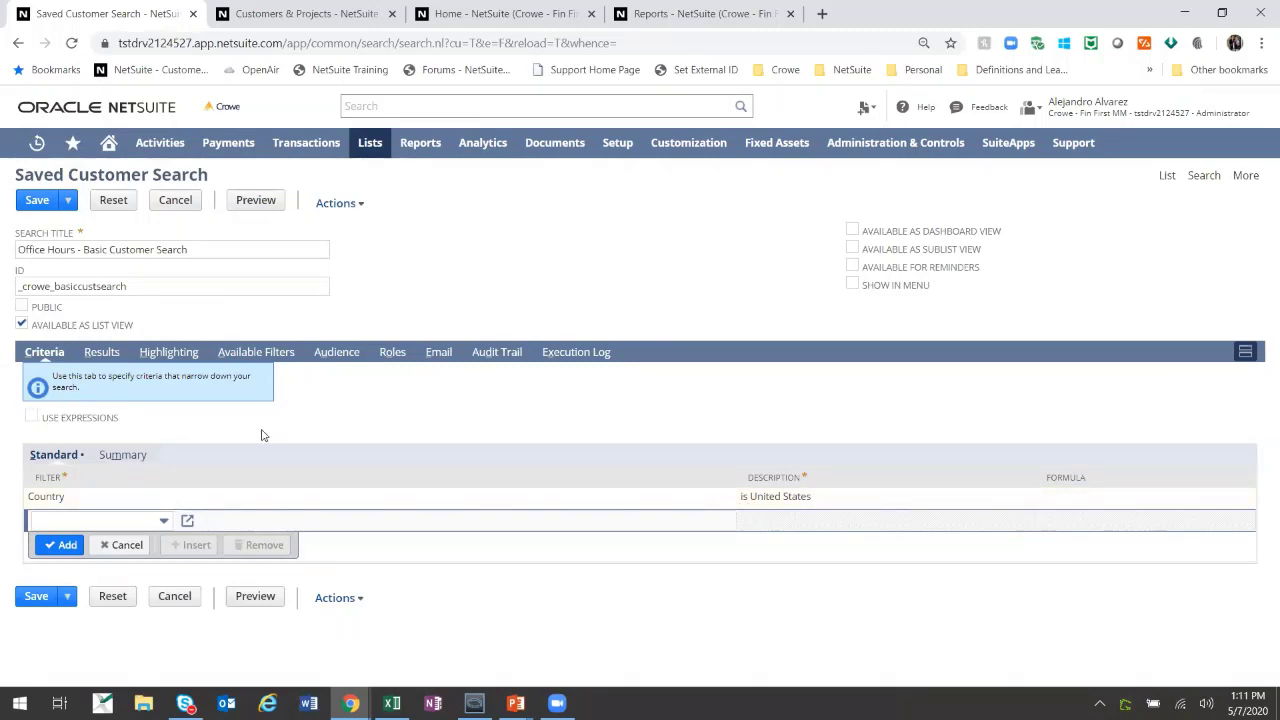
- Enable expressions for the criteria and give the Country is United States row an opening parenthesis and the Or operator
left_click(31, 418)
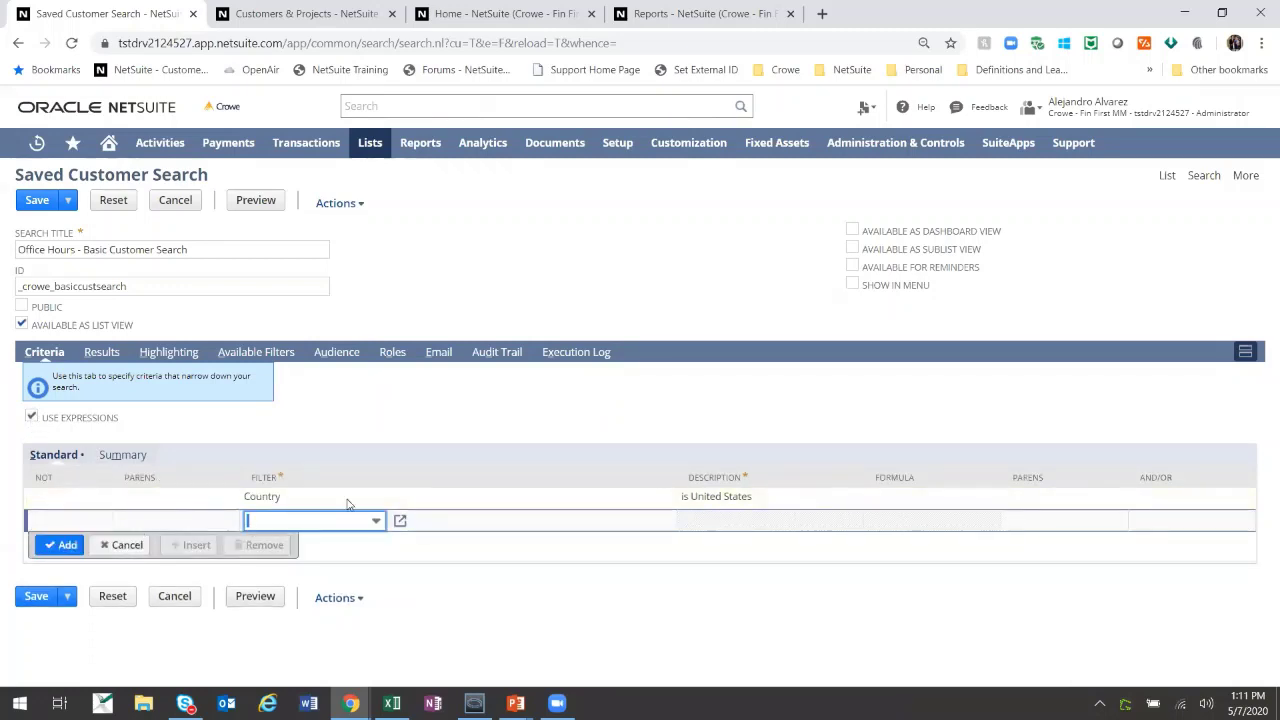
left_click(150, 499)
left_click(150, 499)
left_click(153, 533)
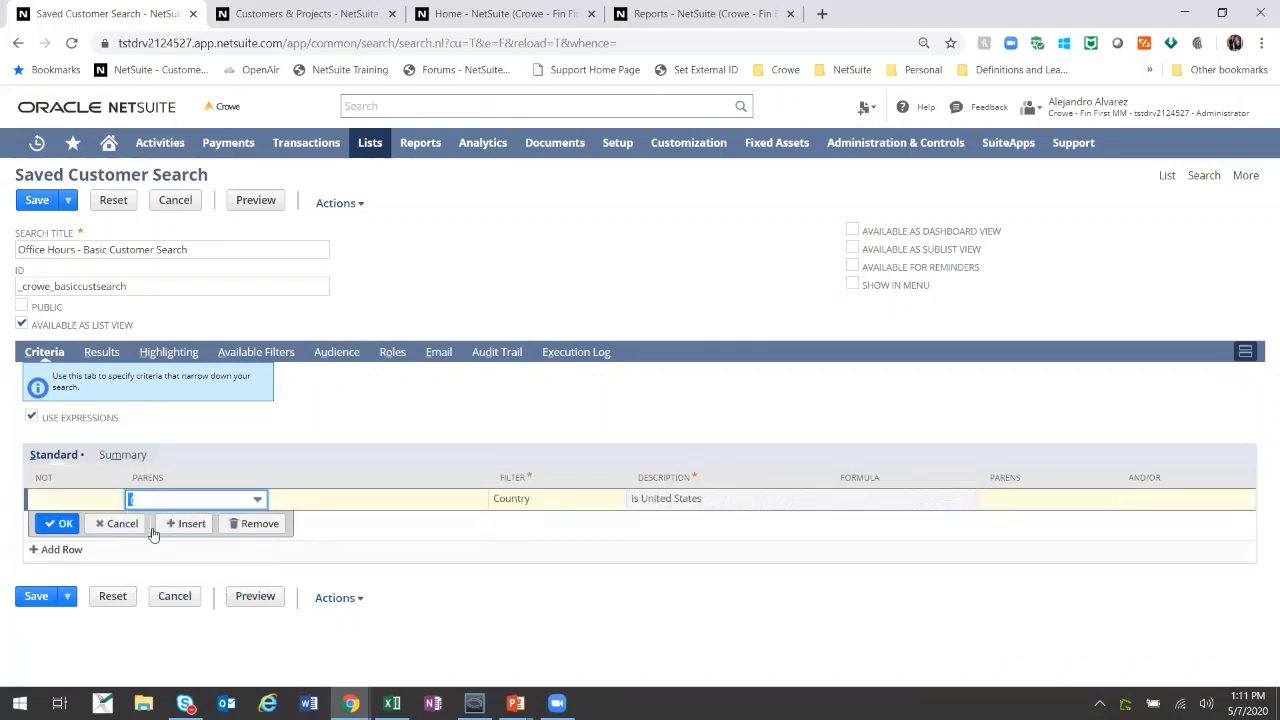
left_click(1142, 505)
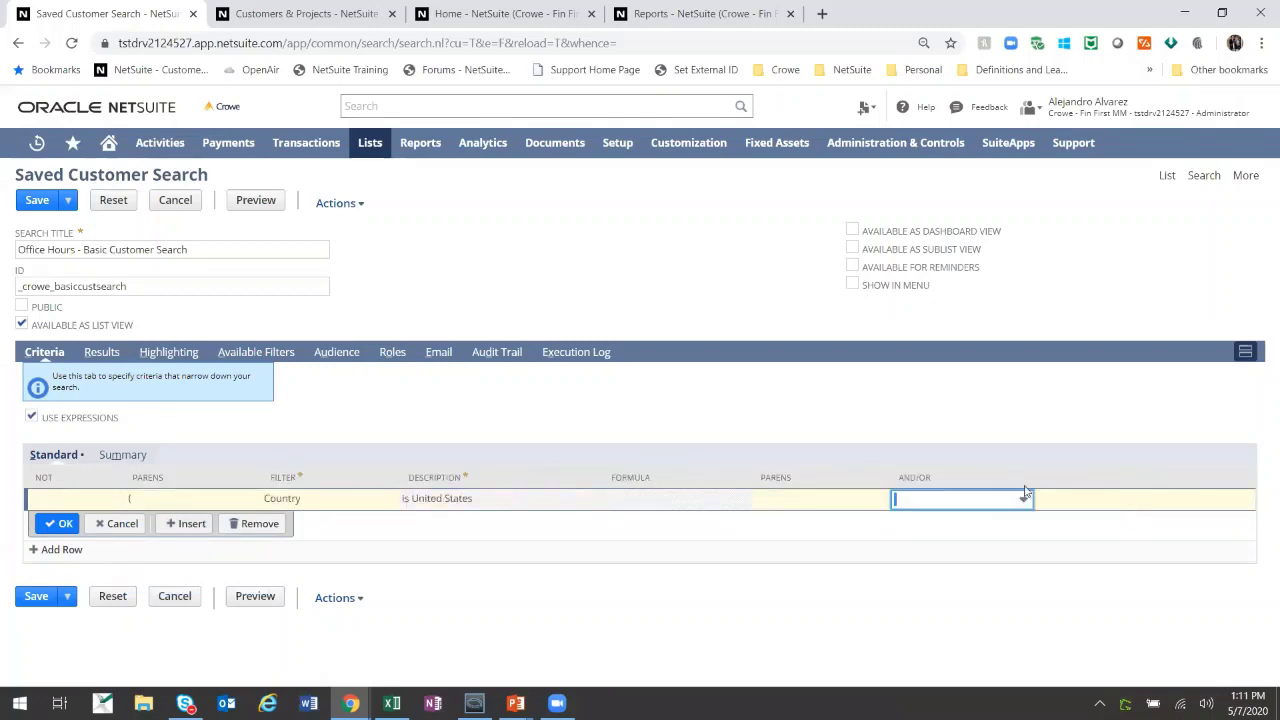
left_click(928, 503)
left_click(903, 557)
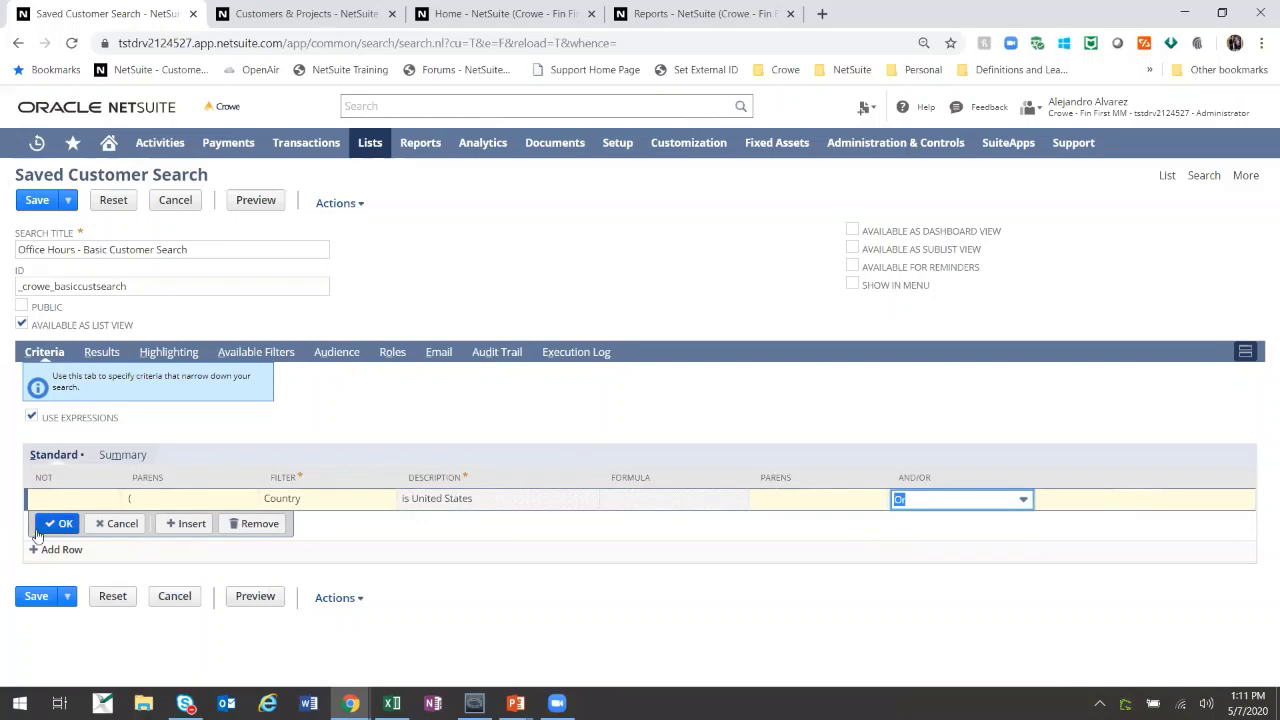
left_click(59, 523)
- Start a second criteria row below Country is United States and choose Country as its filter
left_click(343, 520)
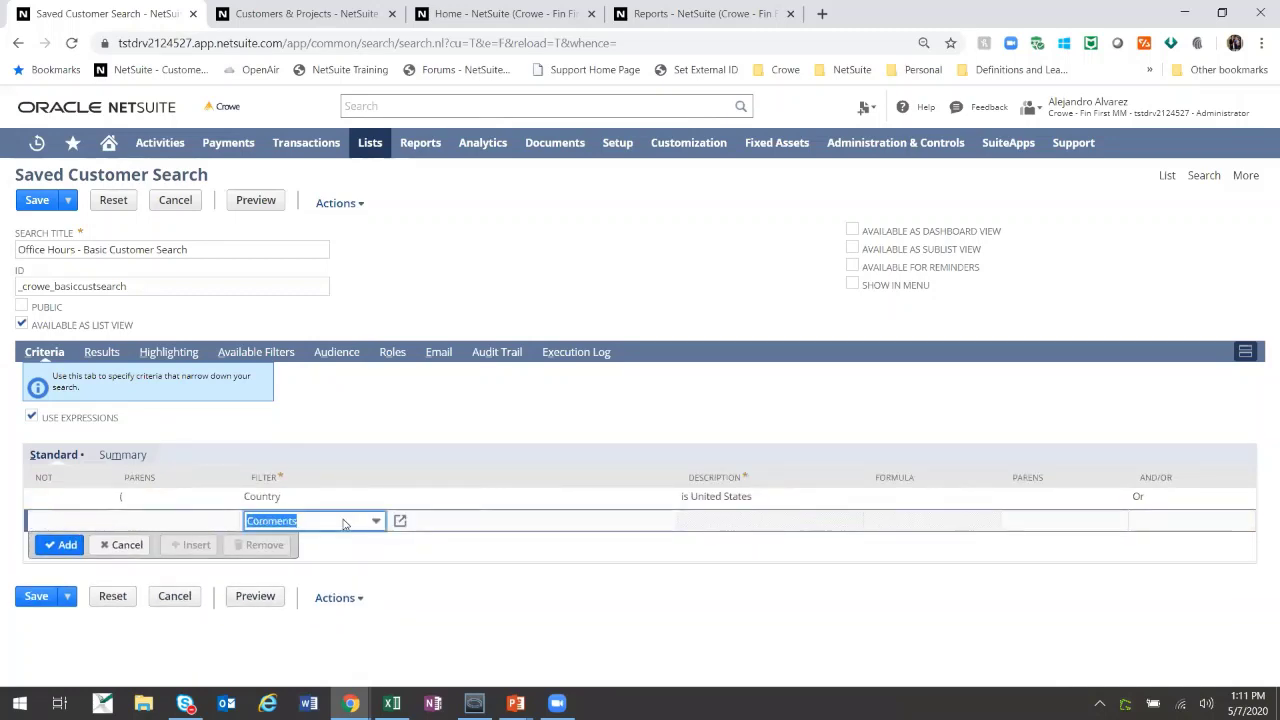
left_click(343, 521)
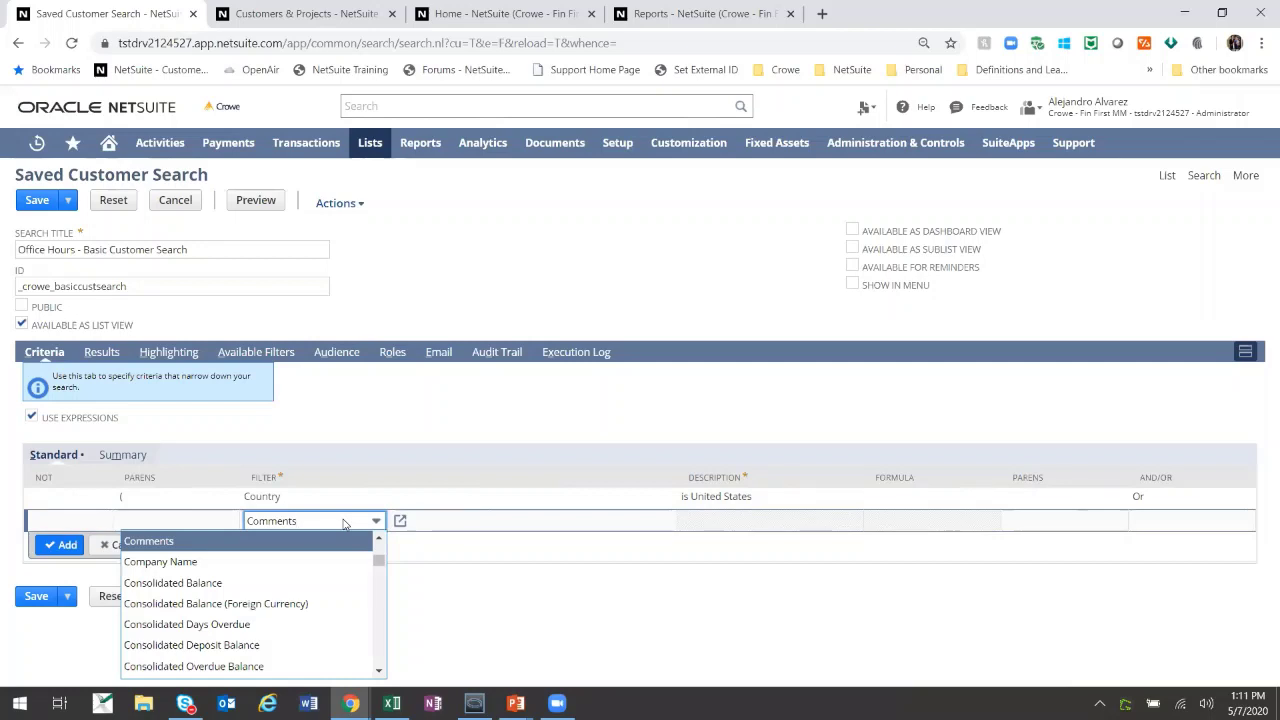
scroll(286, 620, "down", 3)
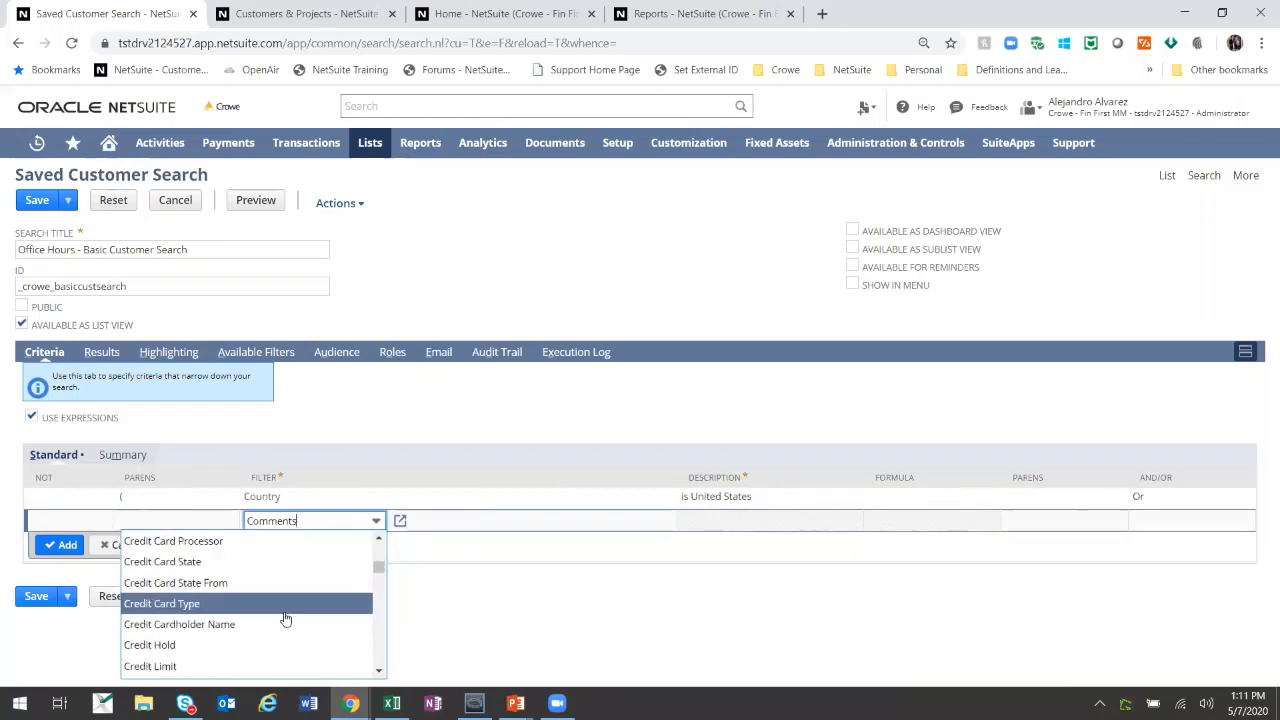
scroll(284, 618, "down", 2)
scroll(284, 618, "up", 2)
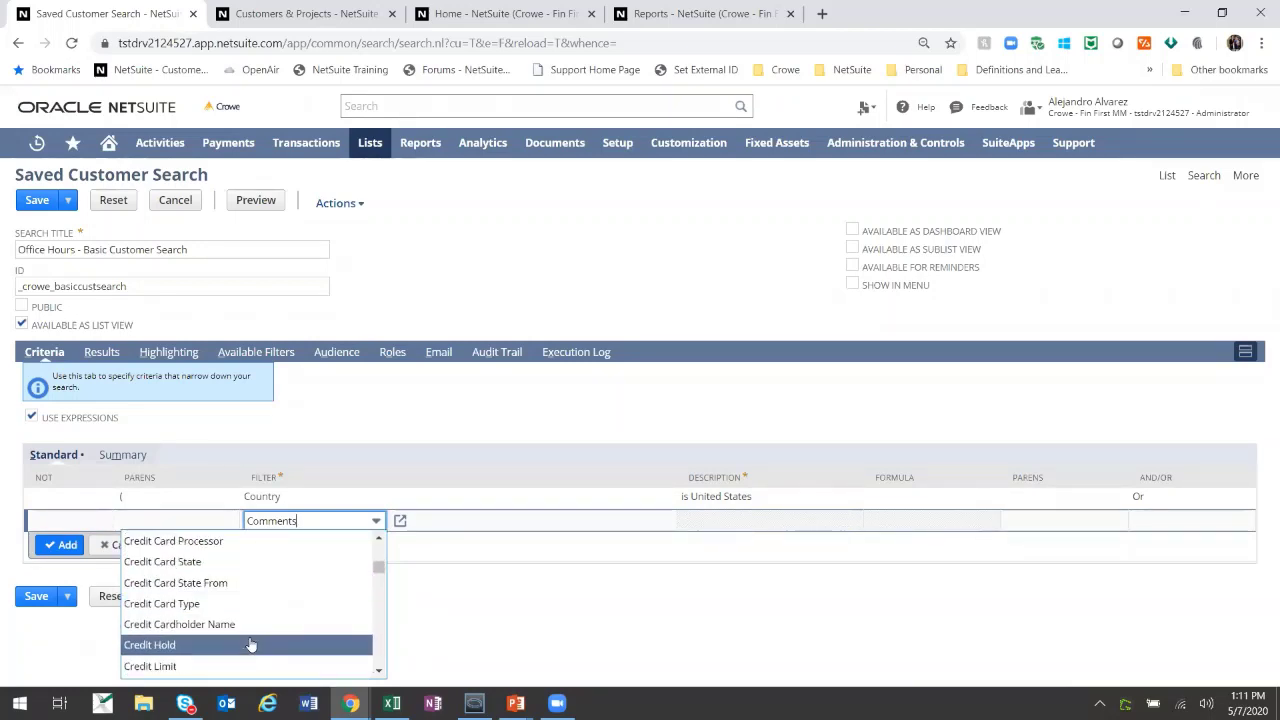
scroll(249, 643, "down", 2)
scroll(248, 638, "up", 2)
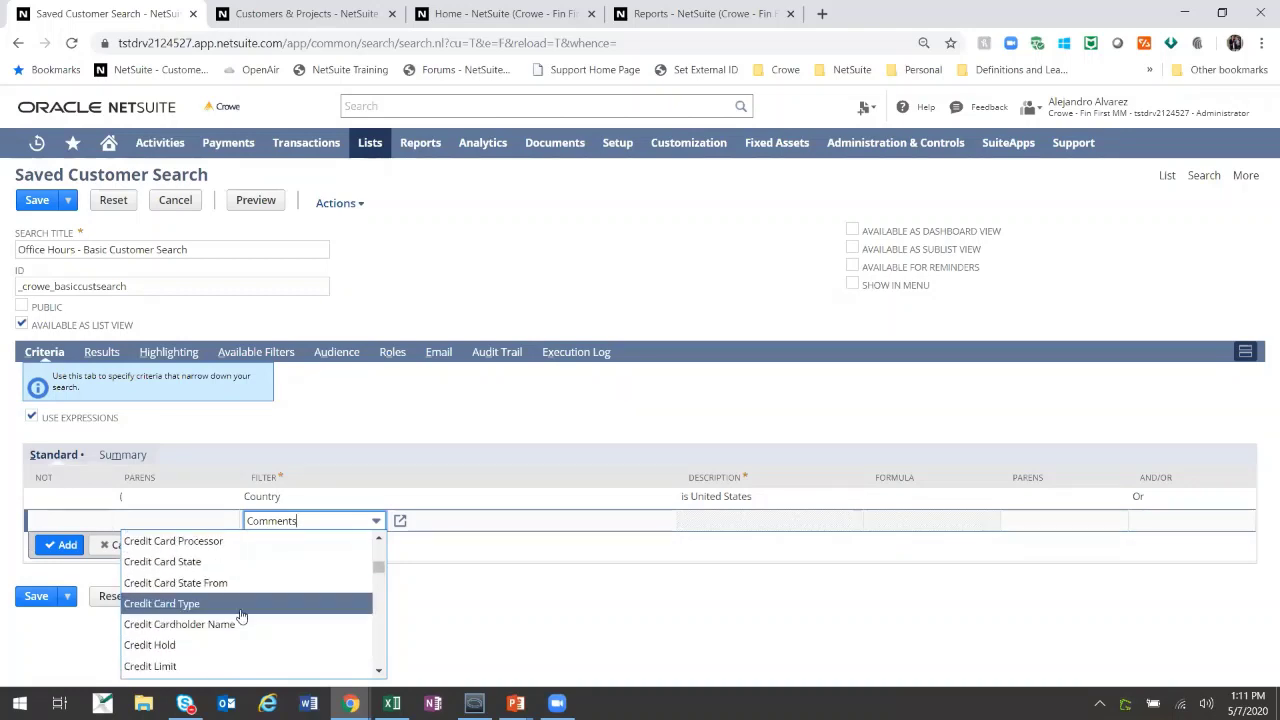
scroll(240, 612, "up", 2)
left_click(240, 583)
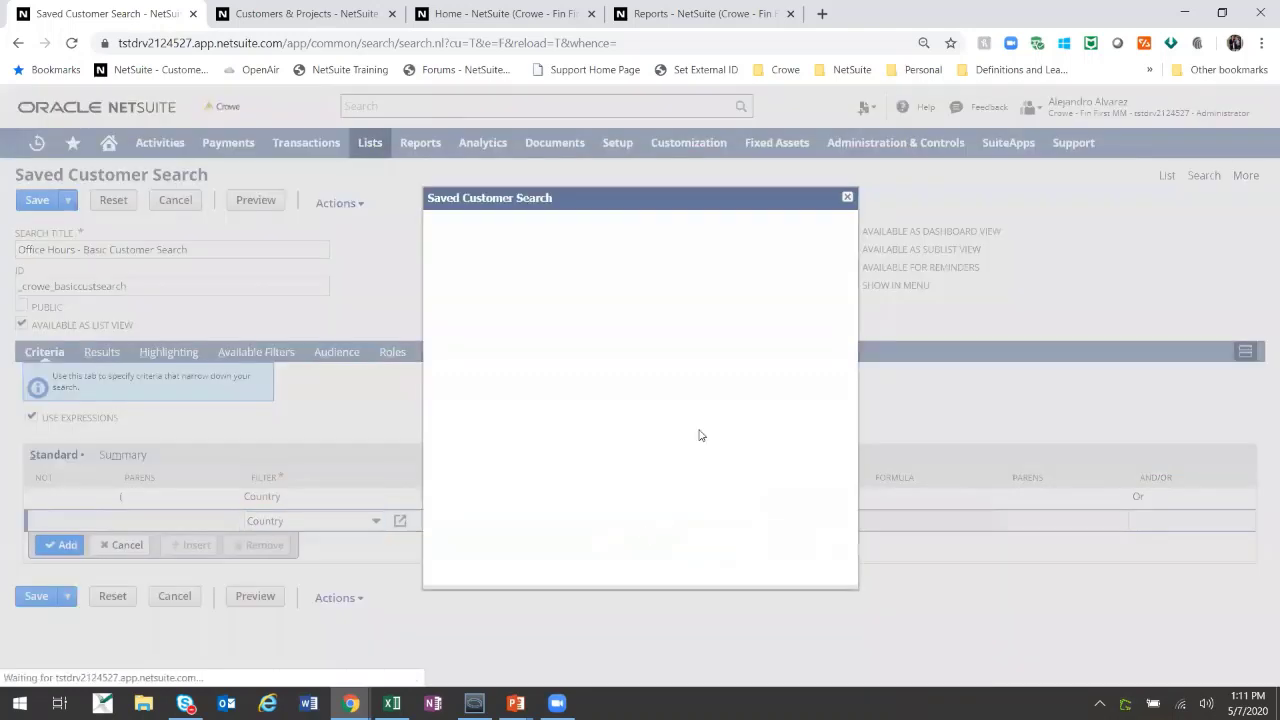
- Try to set the country of the new criteria row to United Kingdom
left_click(611, 287)
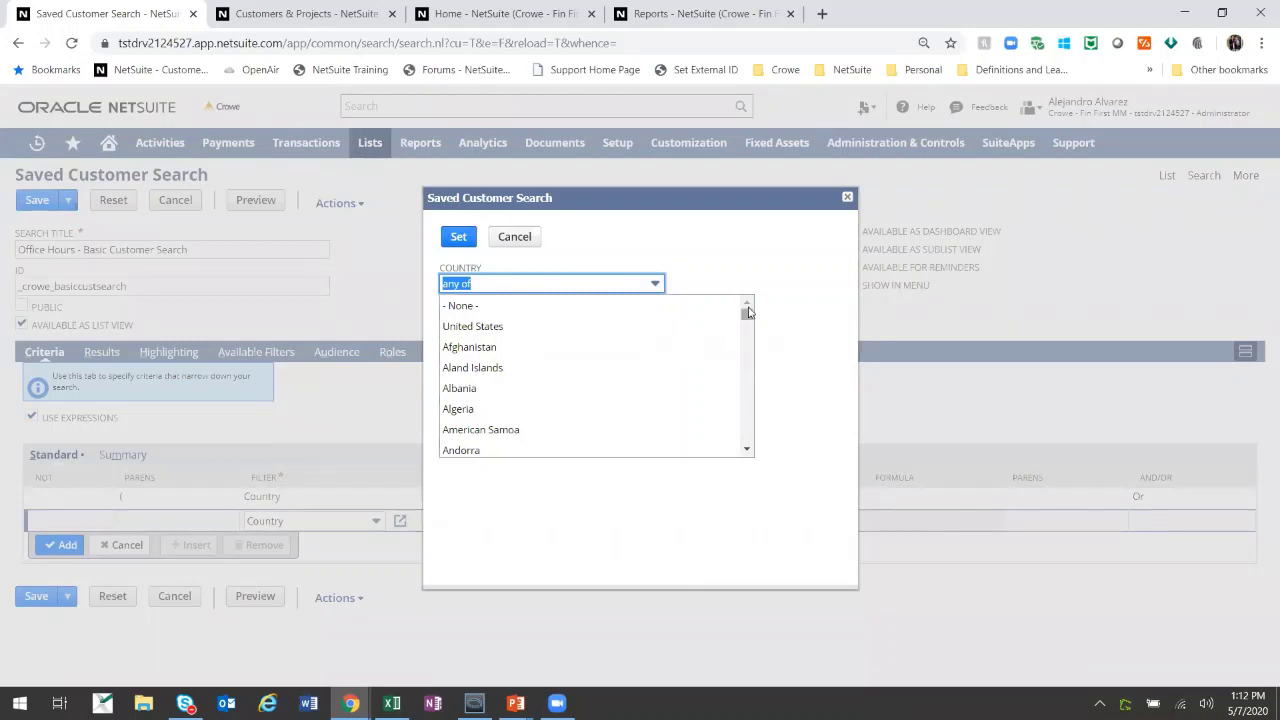
left_click_drag(747, 323, 746, 457)
scroll(626, 434, "up", 2)
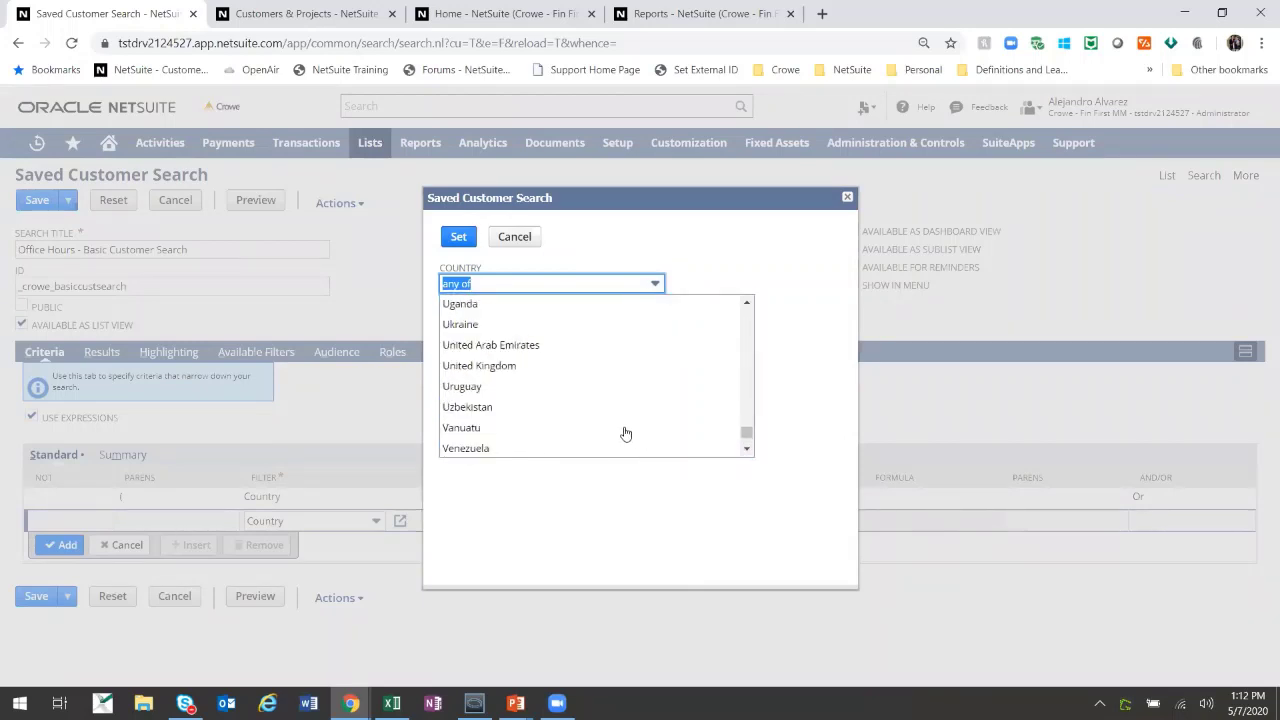
left_click(490, 365)
left_click(458, 236)
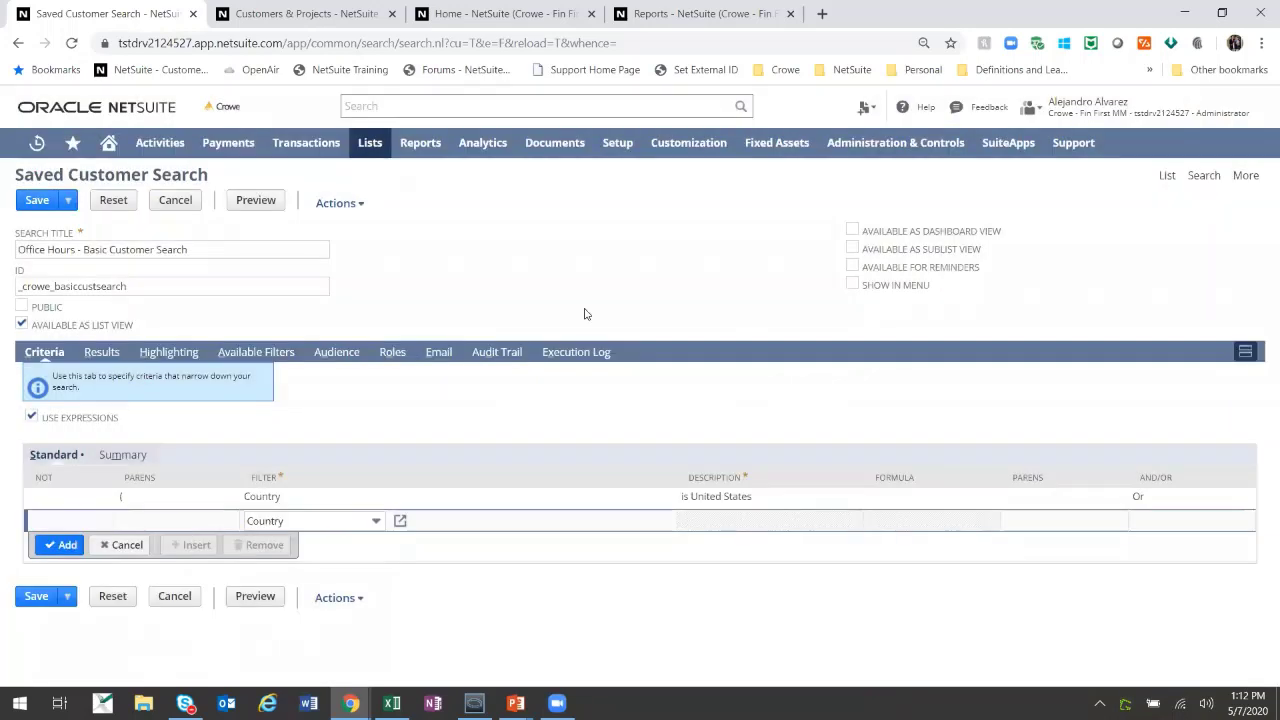
- Set the second Country criterion to United Kingdom and add the row with a closing parenthesis
left_click(960, 521)
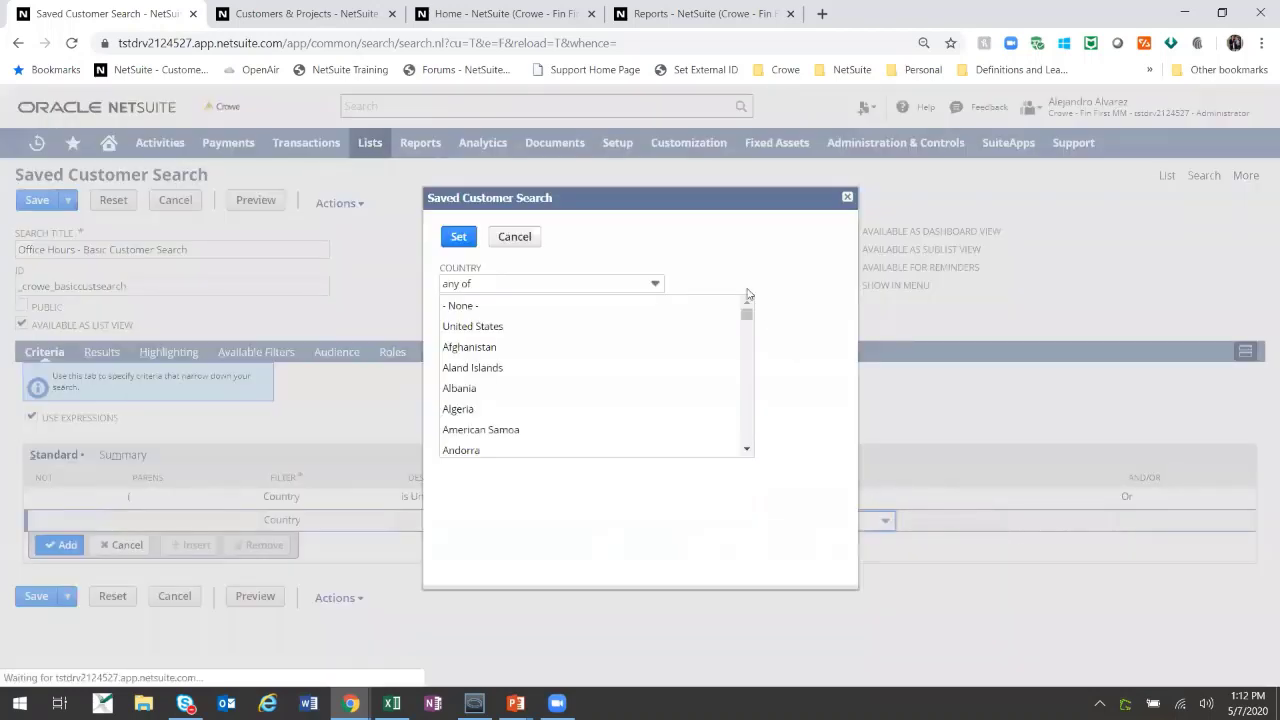
scroll(506, 371, "down", 20)
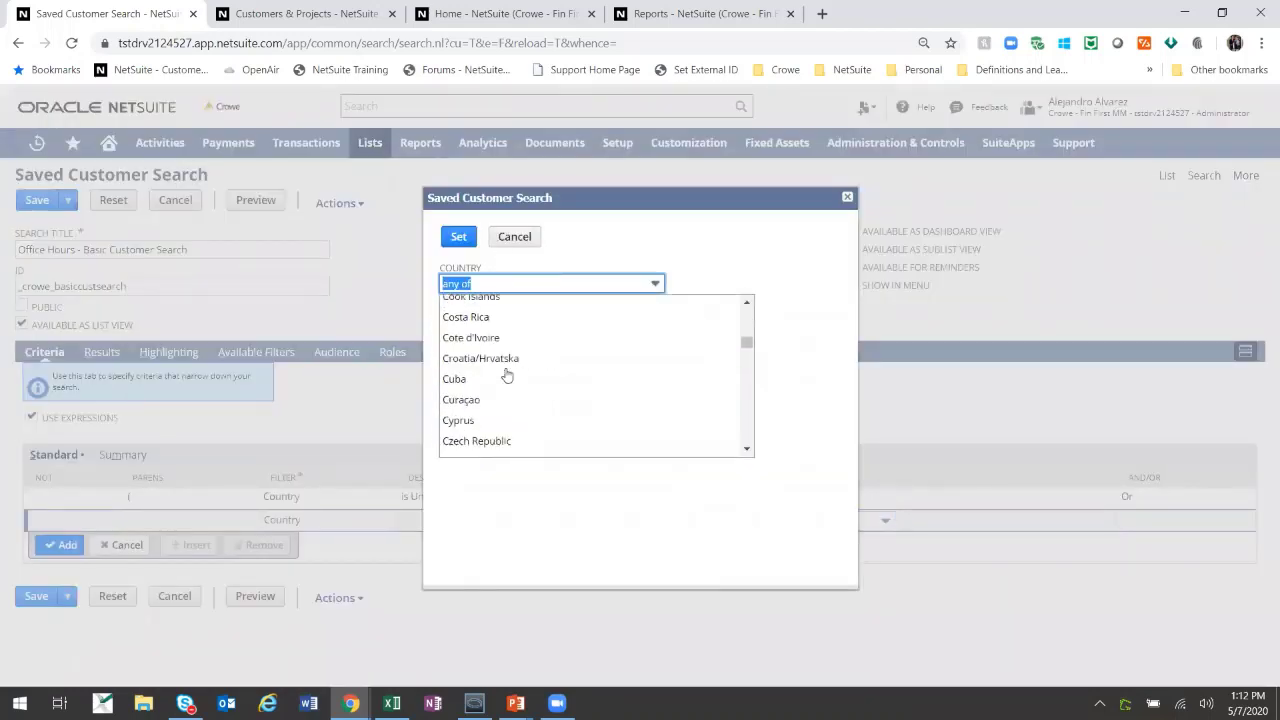
scroll(506, 374, "down", 20)
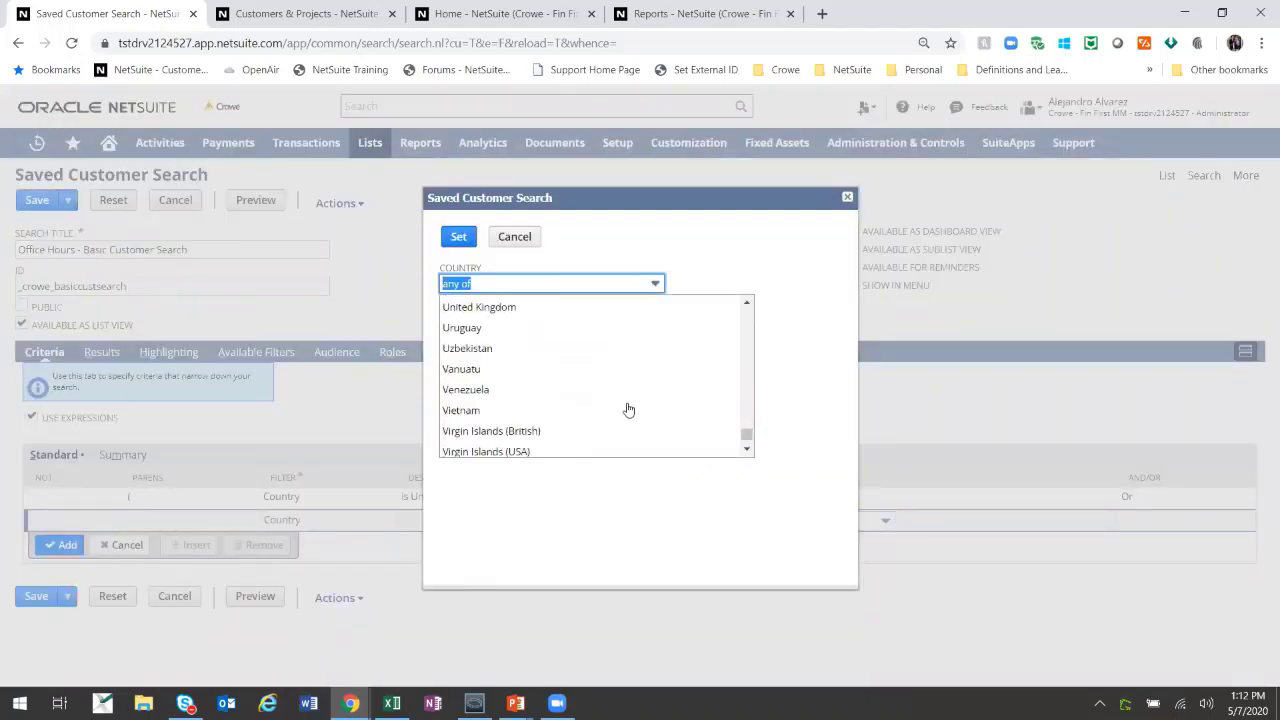
left_click(480, 308)
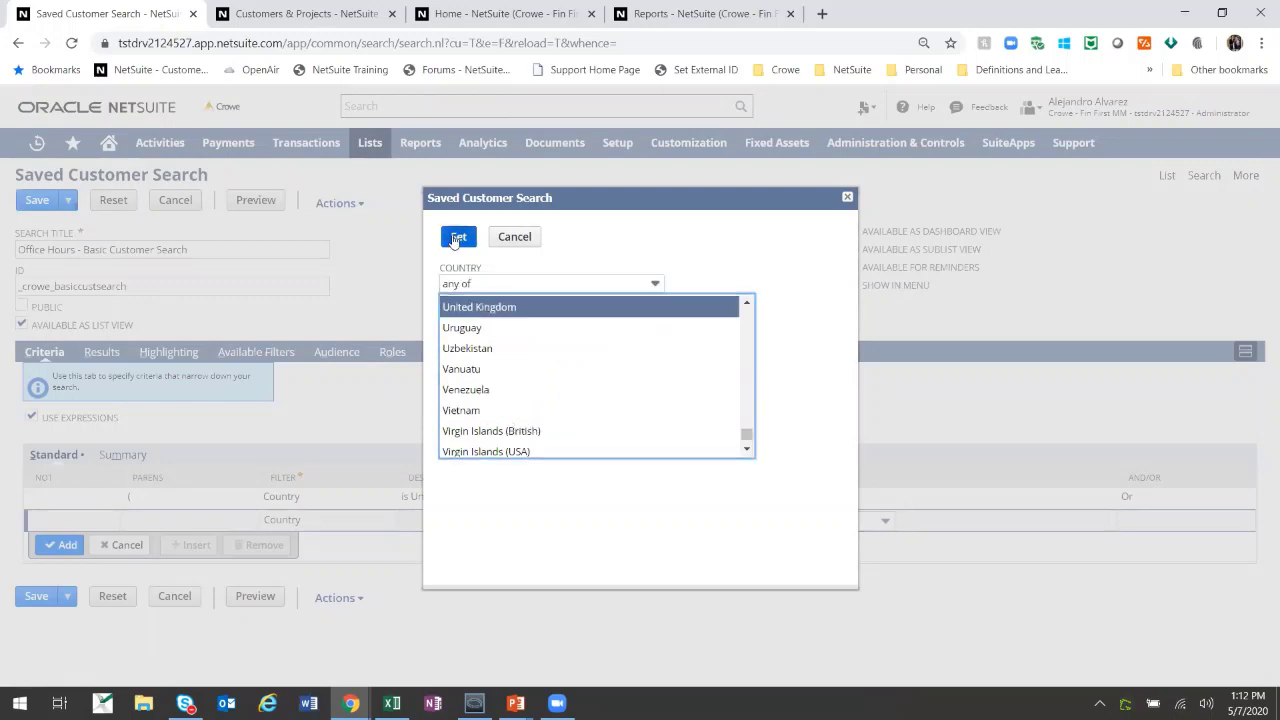
left_click(458, 237)
left_click(831, 521)
left_click(794, 563)
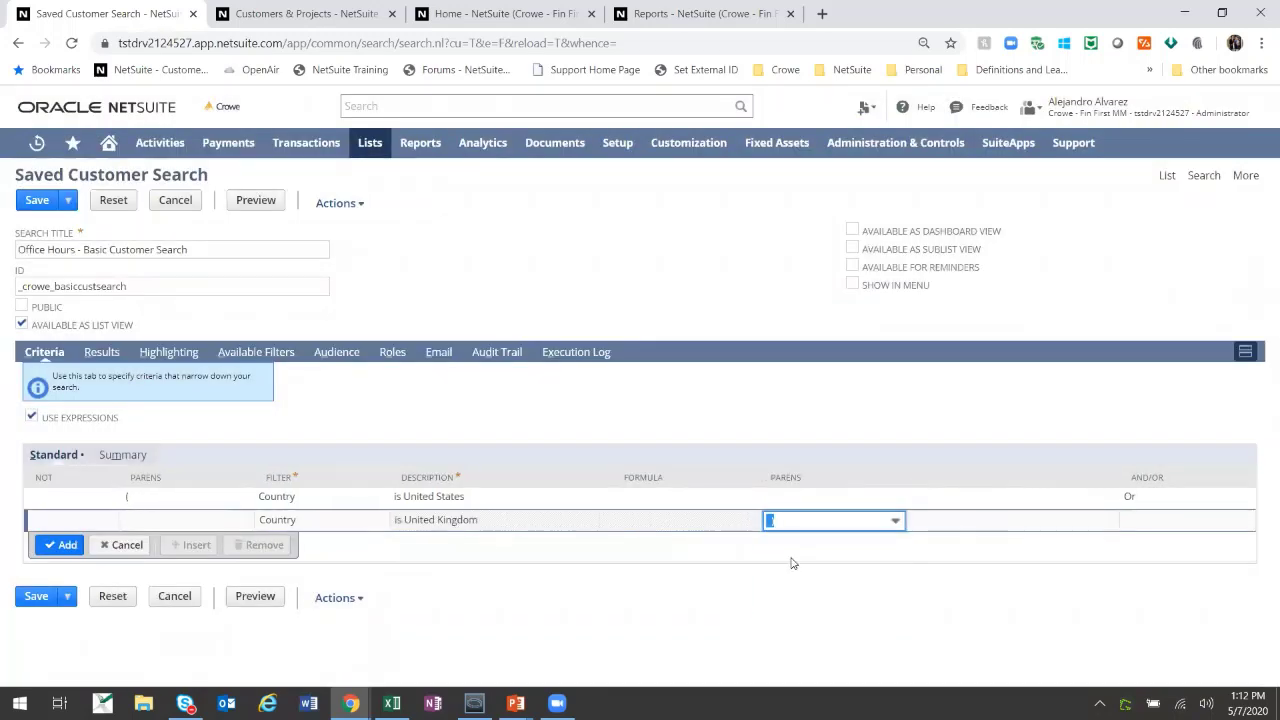
left_click(68, 545)
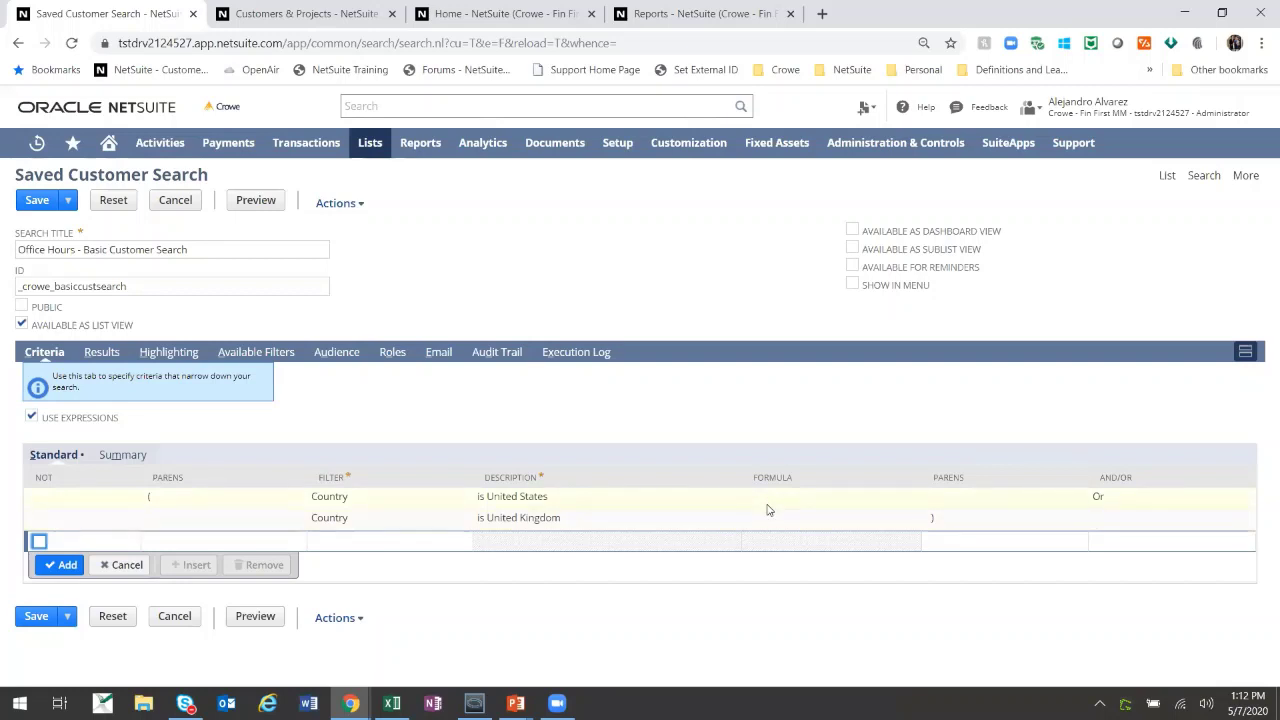
- Add a Country column to the search results and place it first, above Name
left_click(118, 360)
scroll(224, 432, "down", 3)
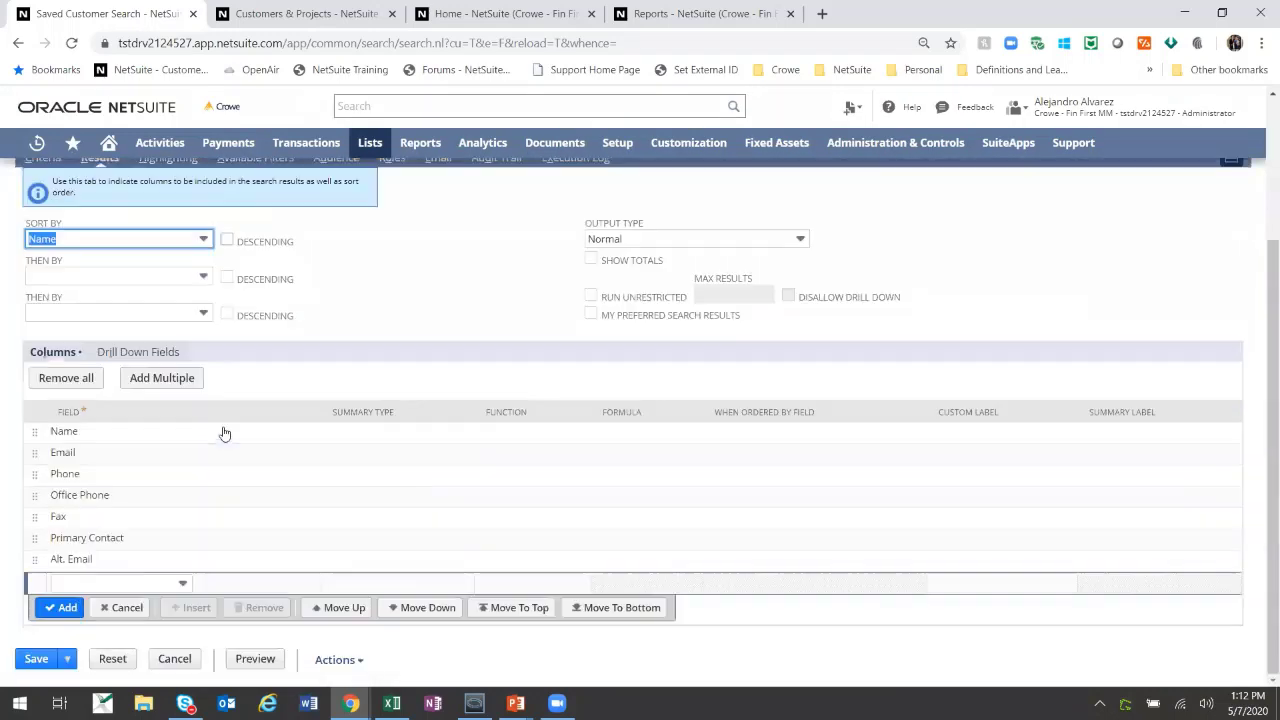
left_click(142, 584)
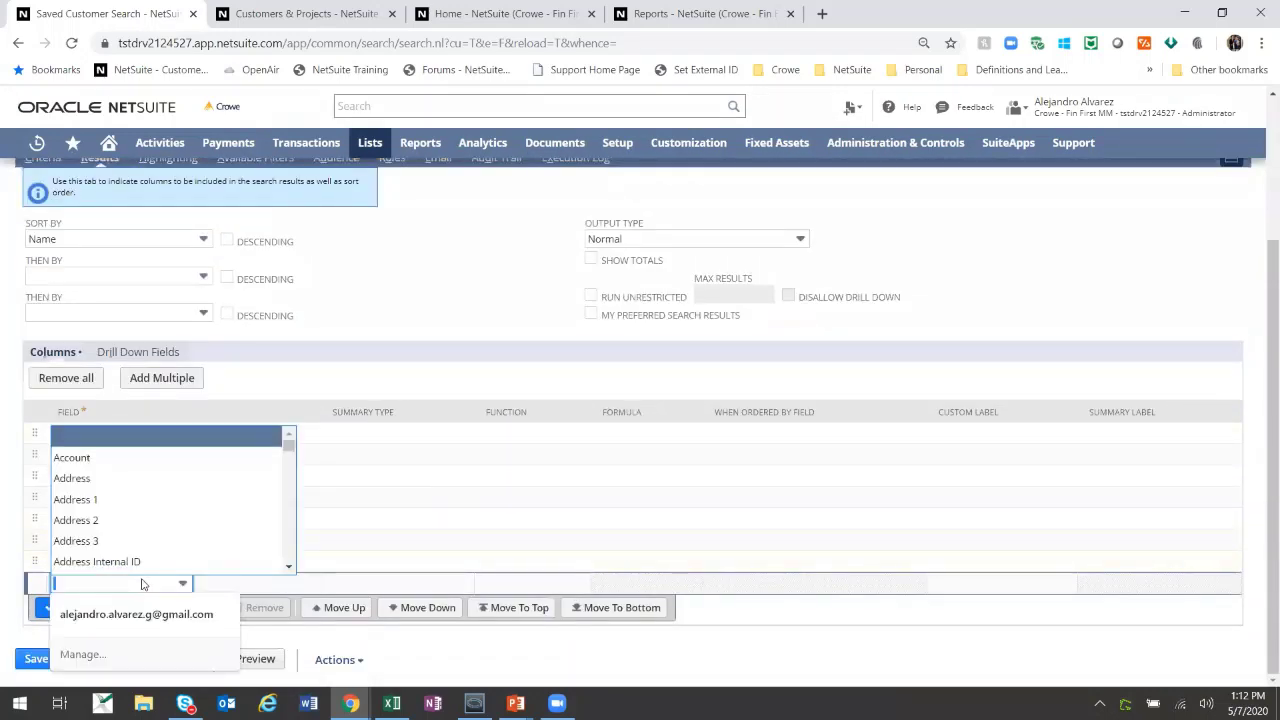
type("Country")
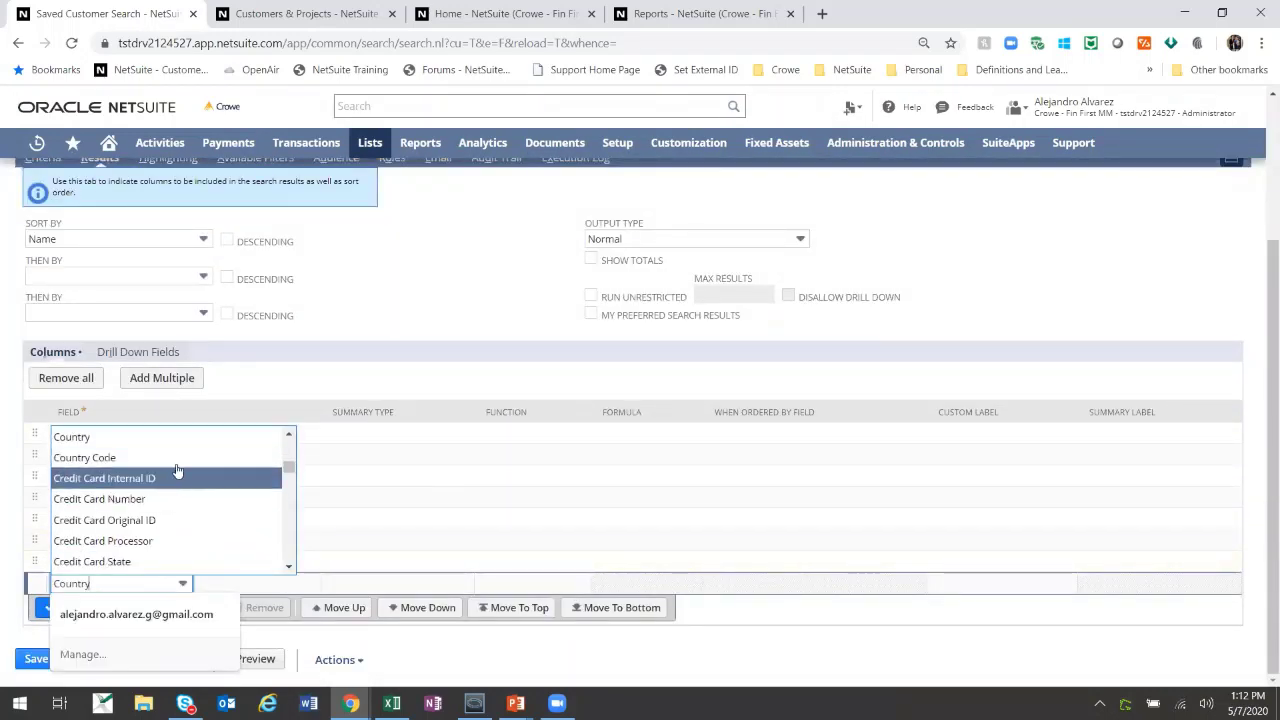
left_click(185, 440)
left_click(37, 609)
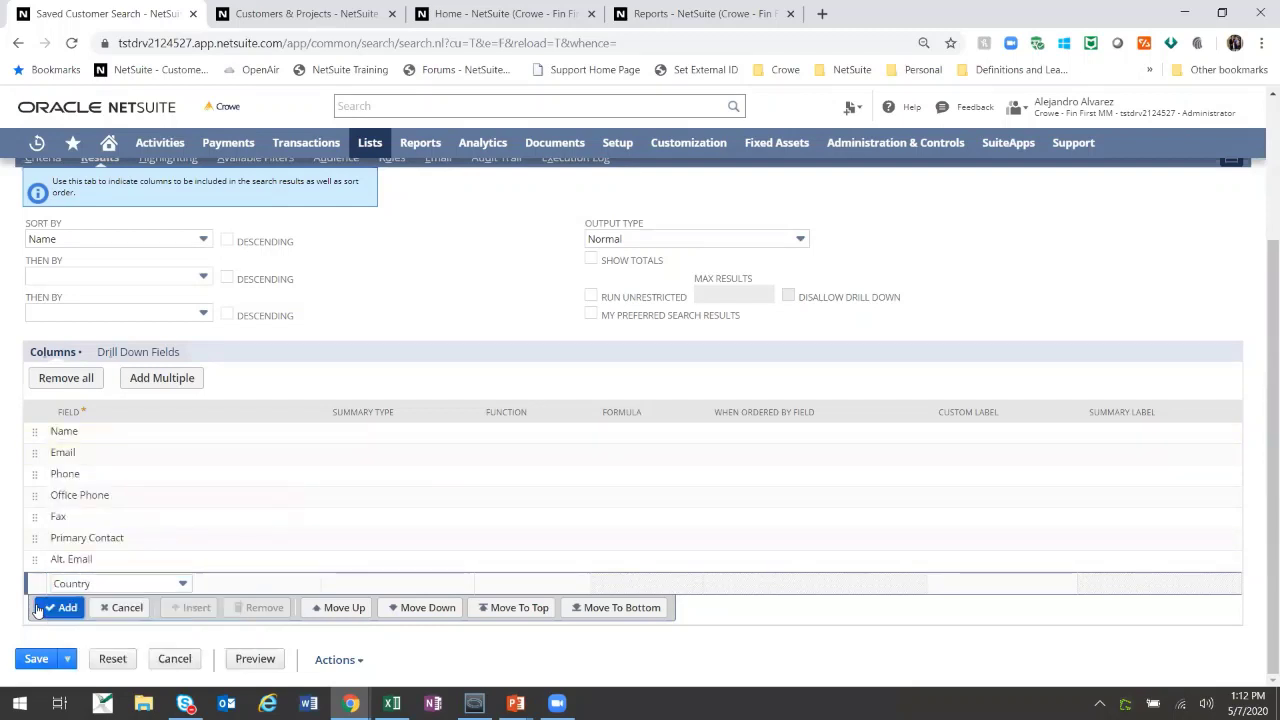
left_click(40, 608)
left_click_drag(50, 580, 35, 430)
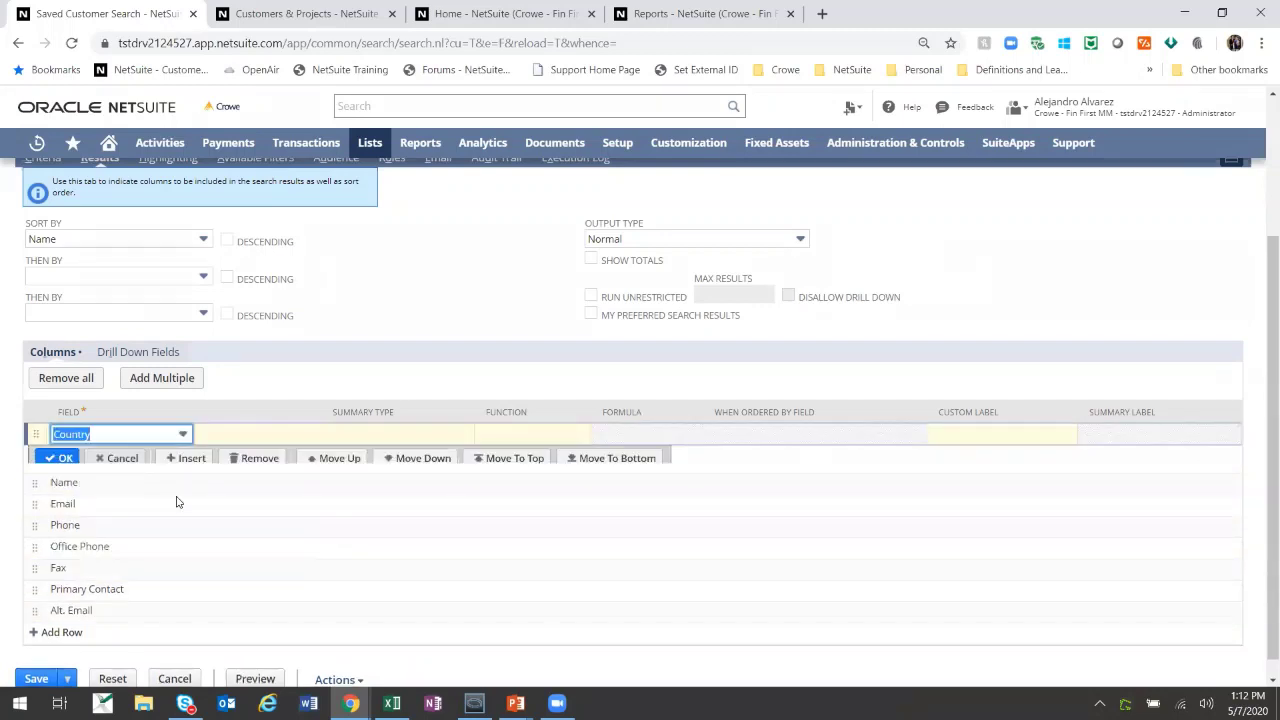
left_click(58, 455)
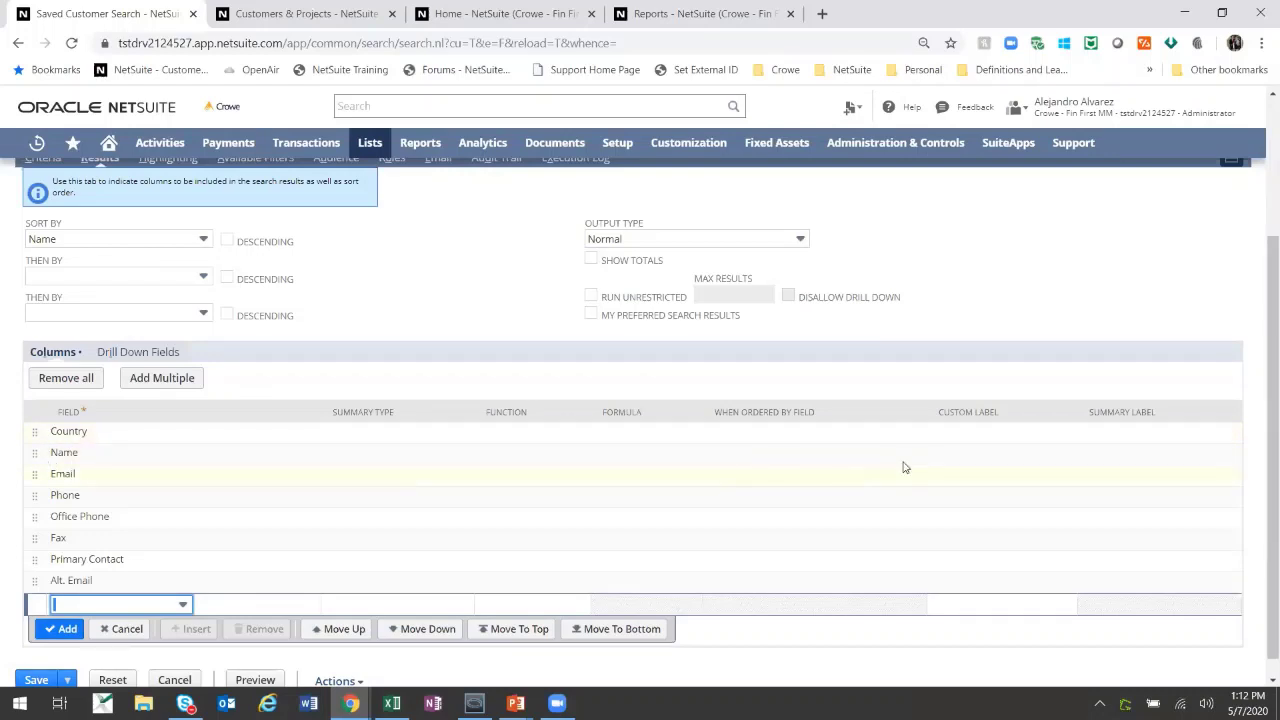
- Give the Name results column the custom label Company Name
left_click(977, 462)
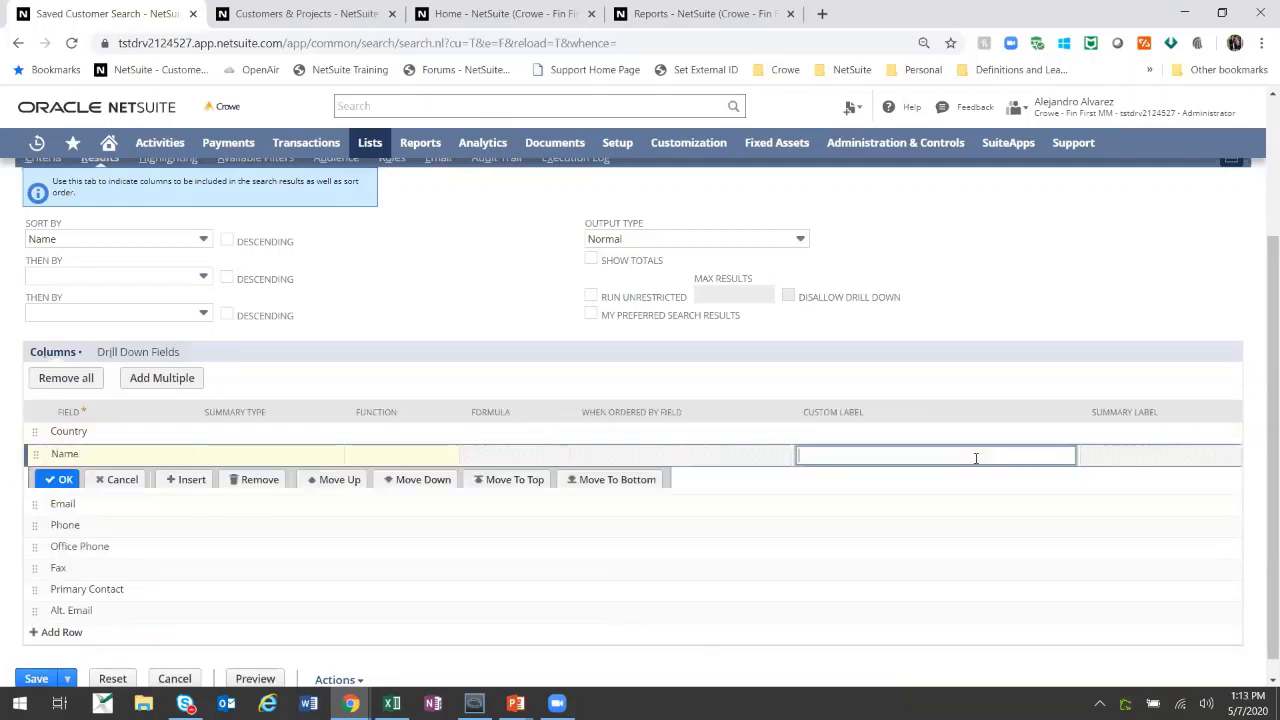
type("Company Name")
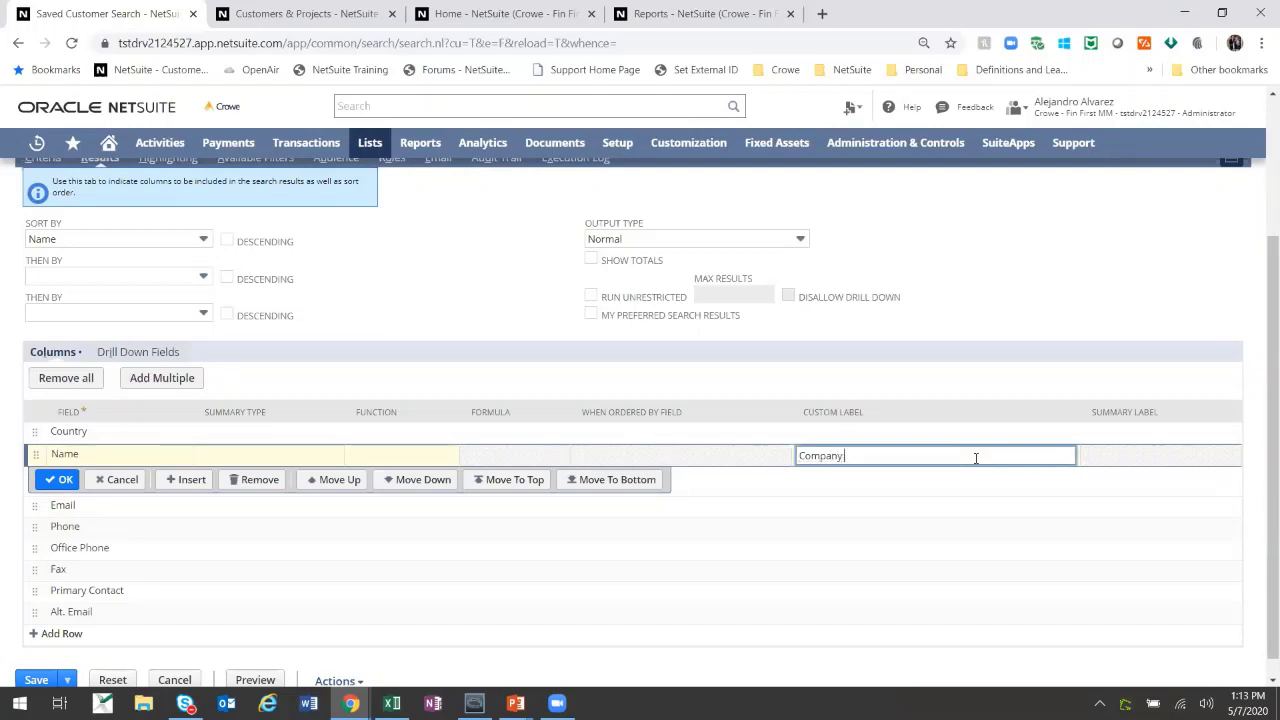
left_click(58, 479)
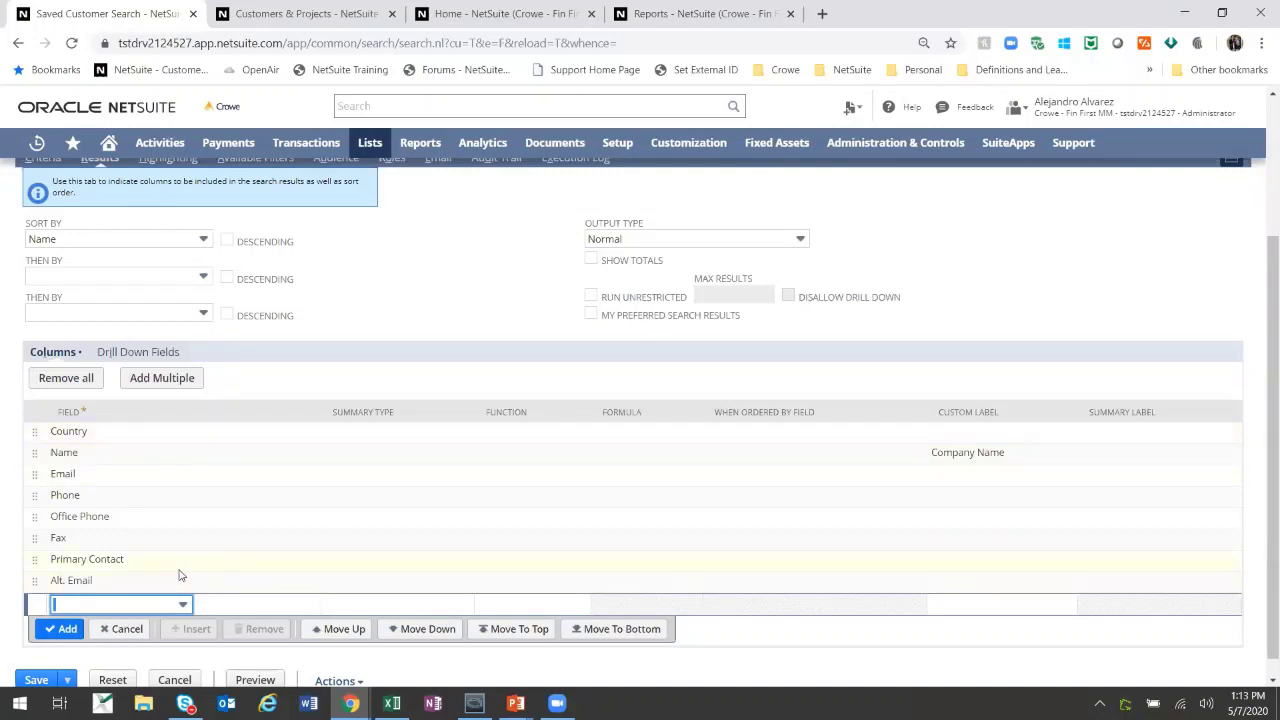
- Review the results sort order and column list, and view the highlighting settings
scroll(180, 575, "up", 2)
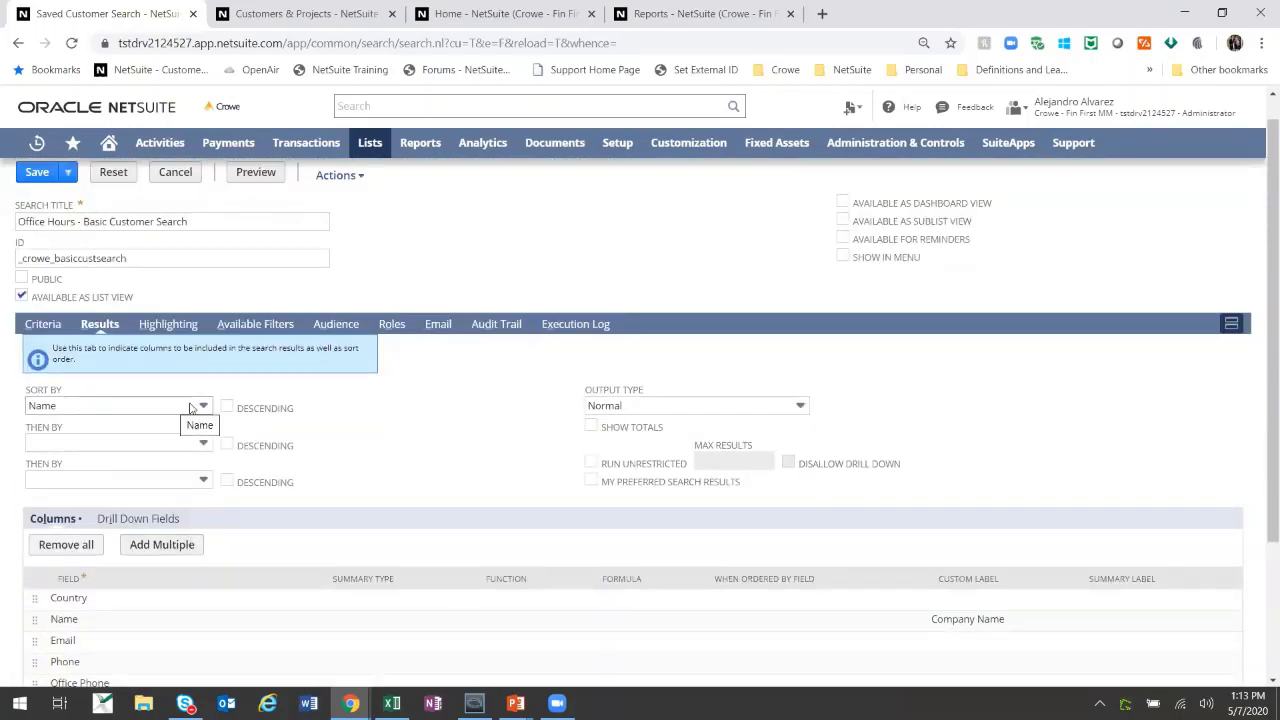
scroll(190, 455, "down", 2)
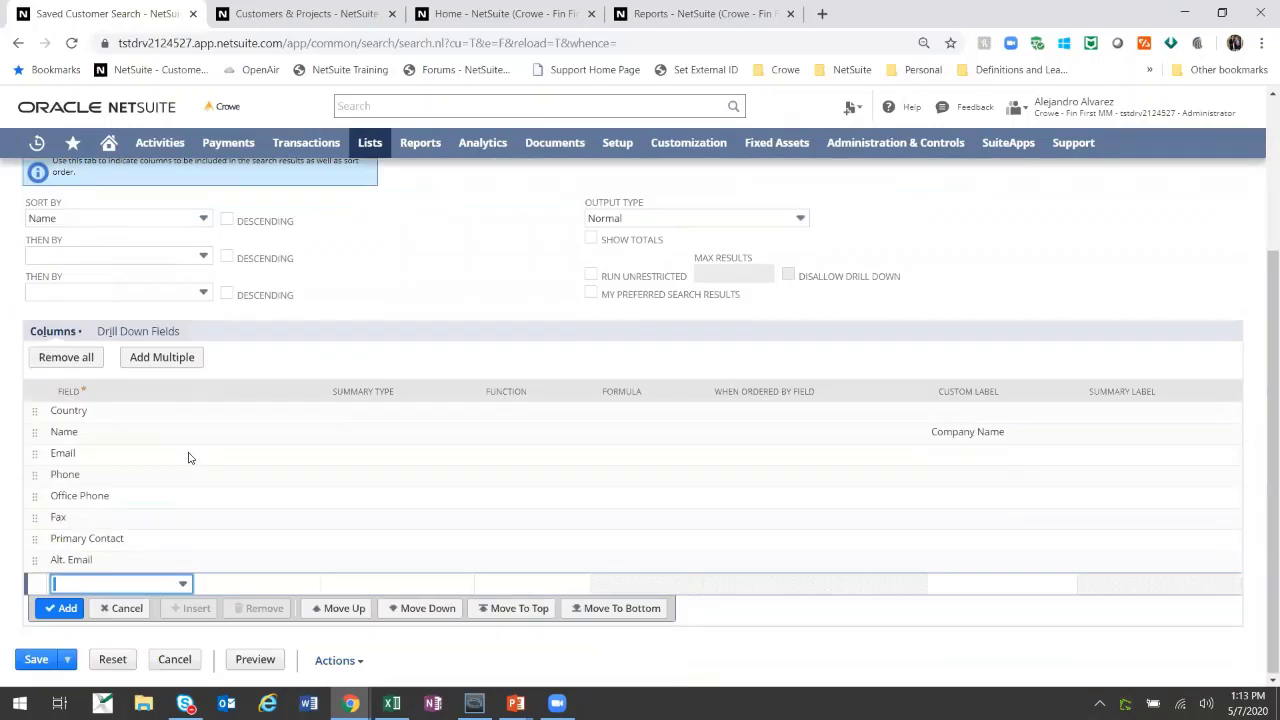
scroll(194, 553, "up", 2)
scroll(195, 551, "down", 1)
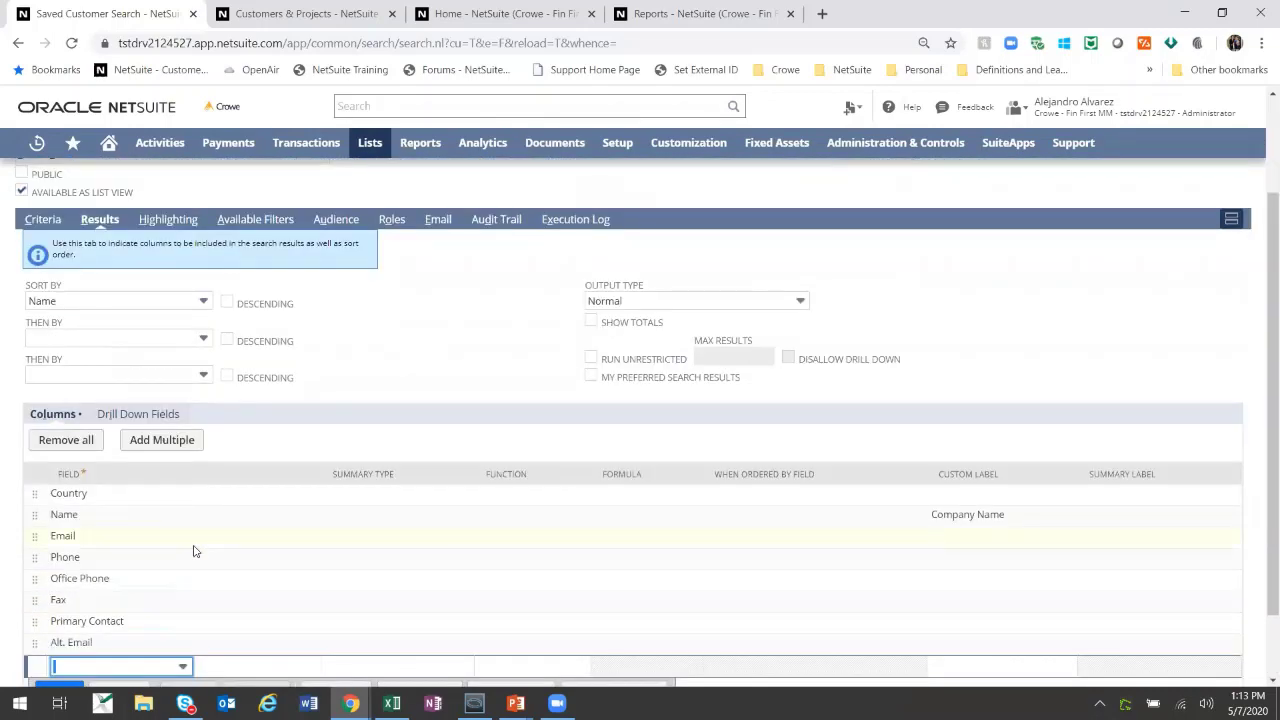
left_click(183, 222)
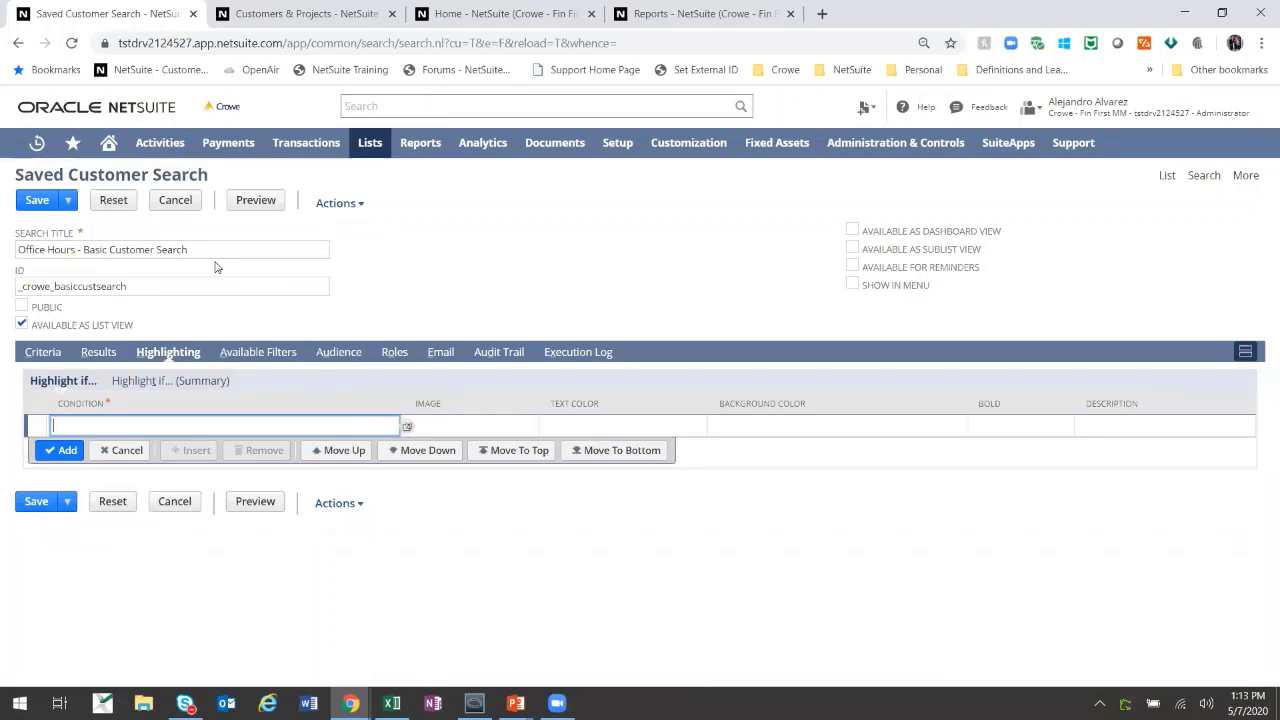
- Try to add Country as an available filter for the search
left_click(250, 354)
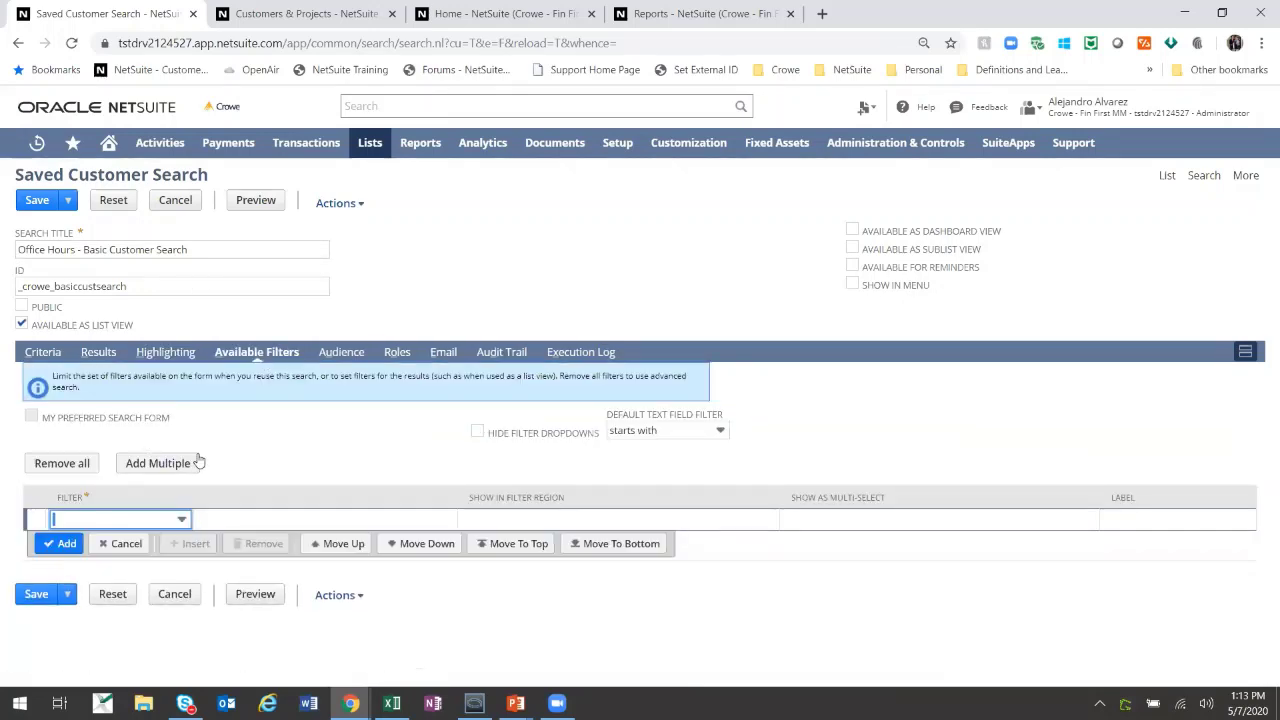
left_click(165, 519)
type("cou")
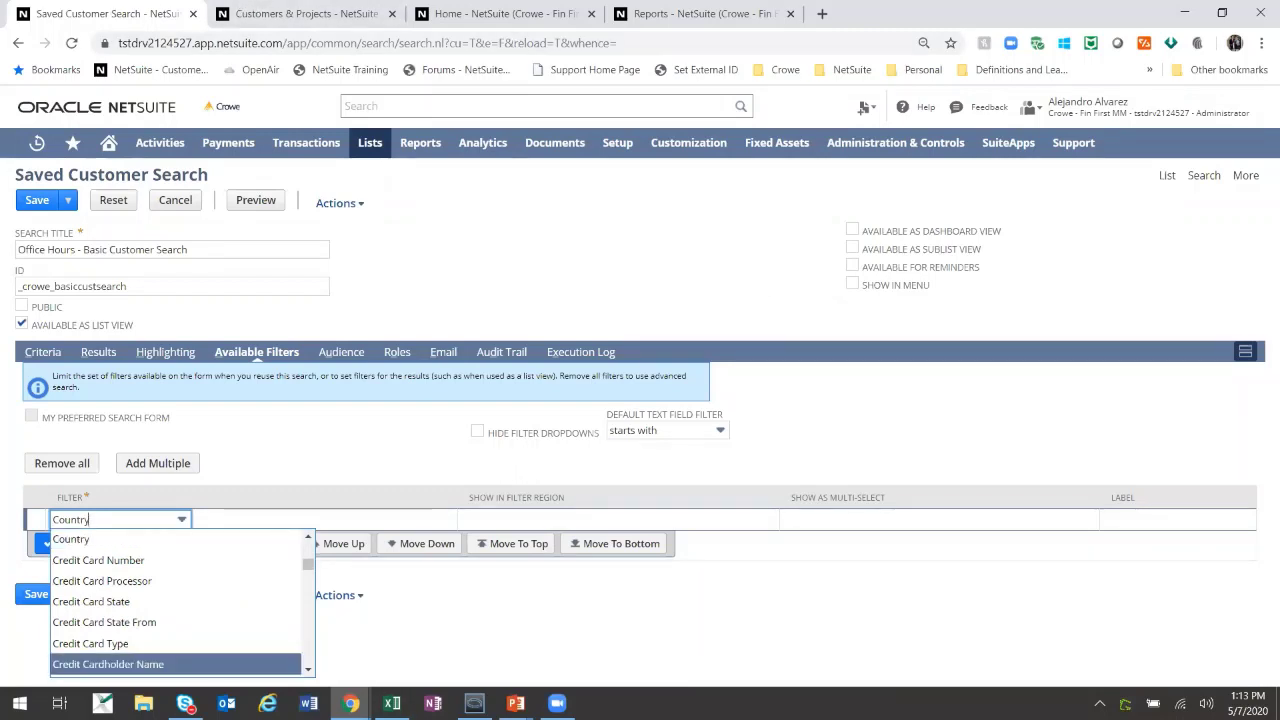
left_click(100, 540)
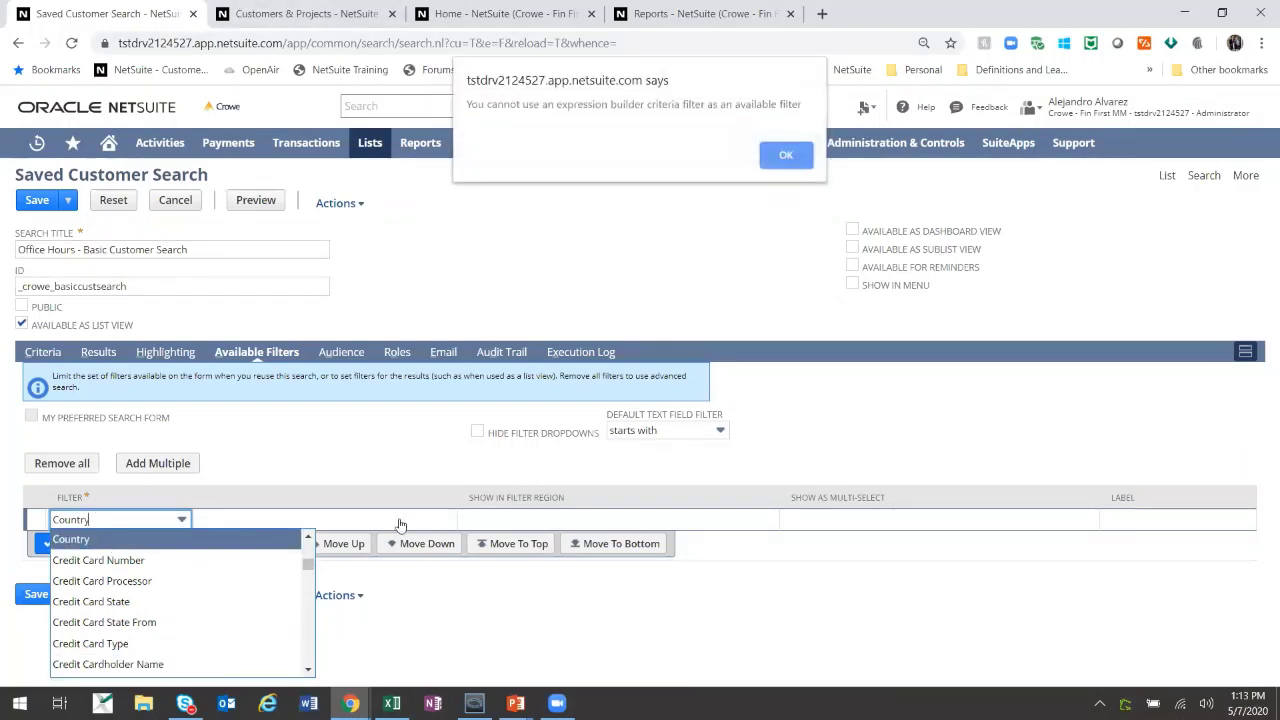
left_click(788, 155)
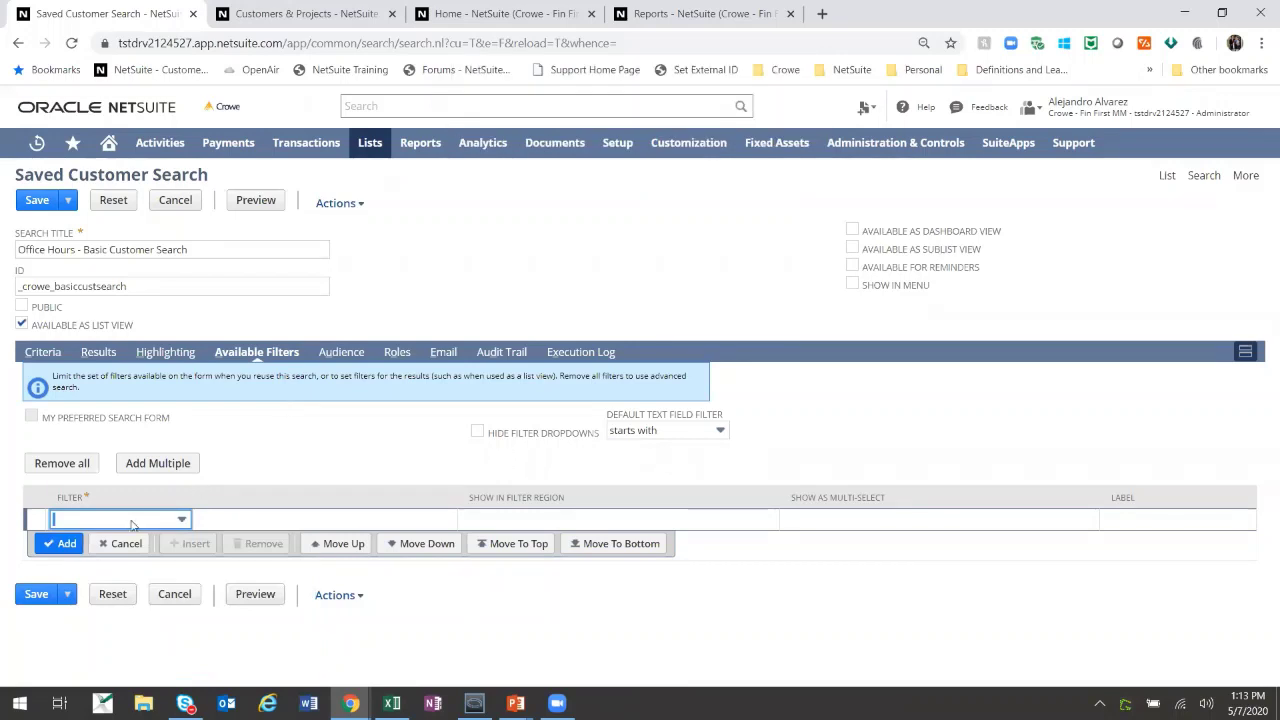
- Add Date Created as an available filter and show it in the filter region
left_click(130, 525)
type("d")
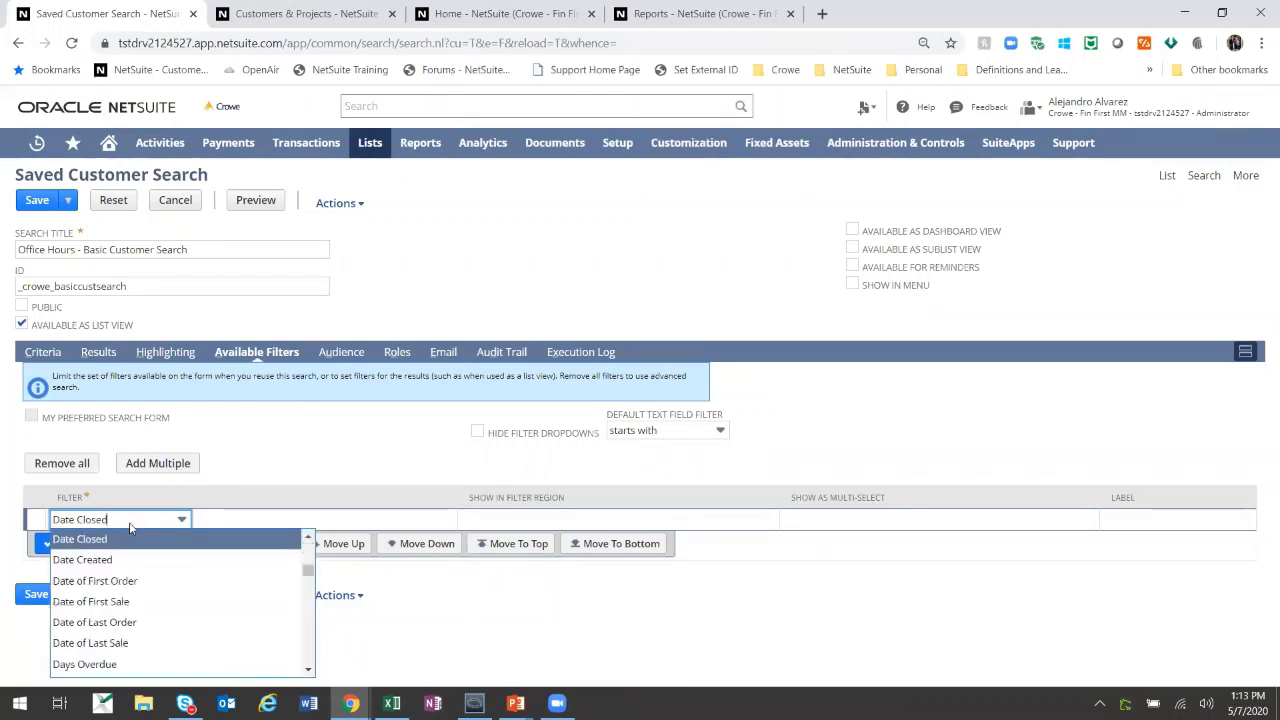
left_click(160, 560)
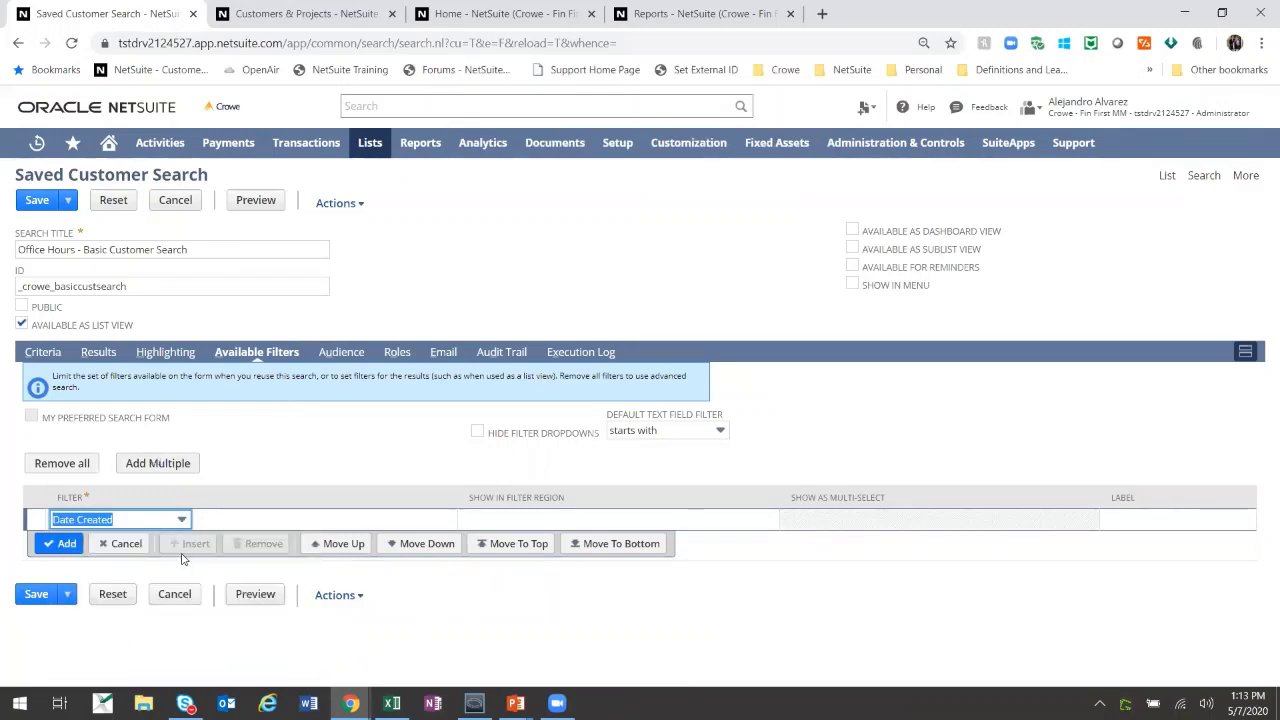
left_click(490, 526)
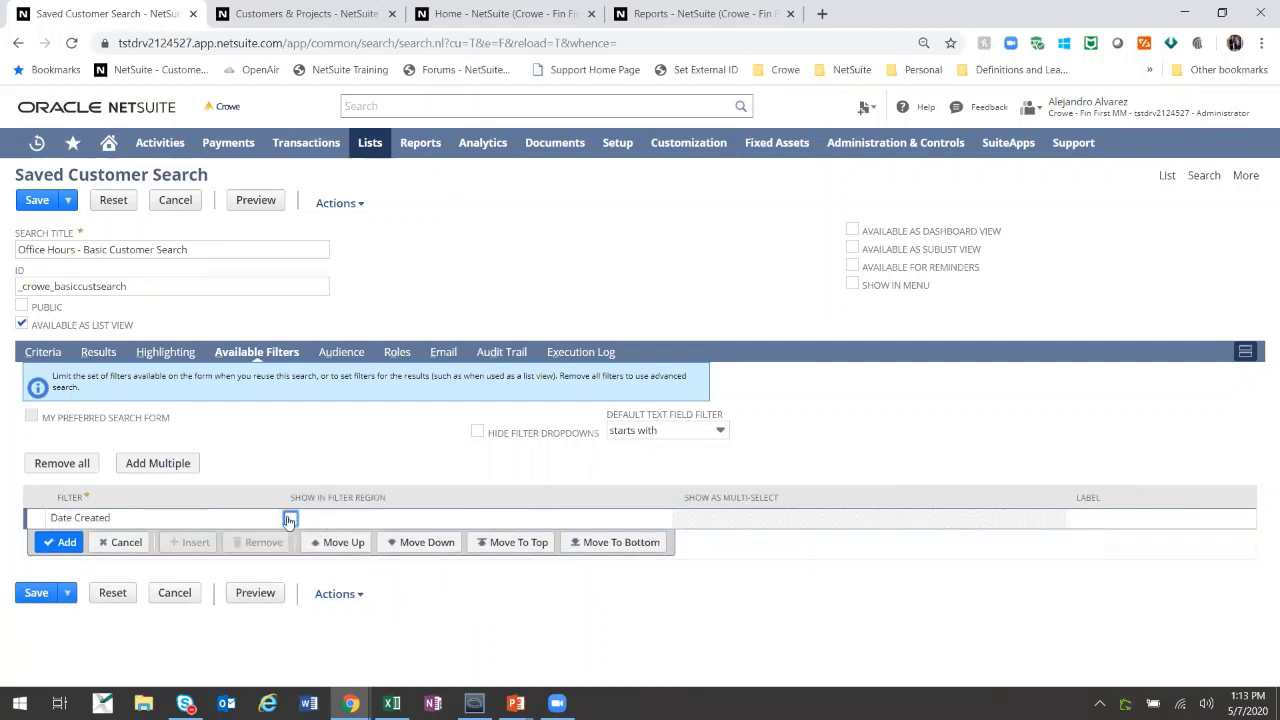
left_click(290, 518)
left_click(60, 542)
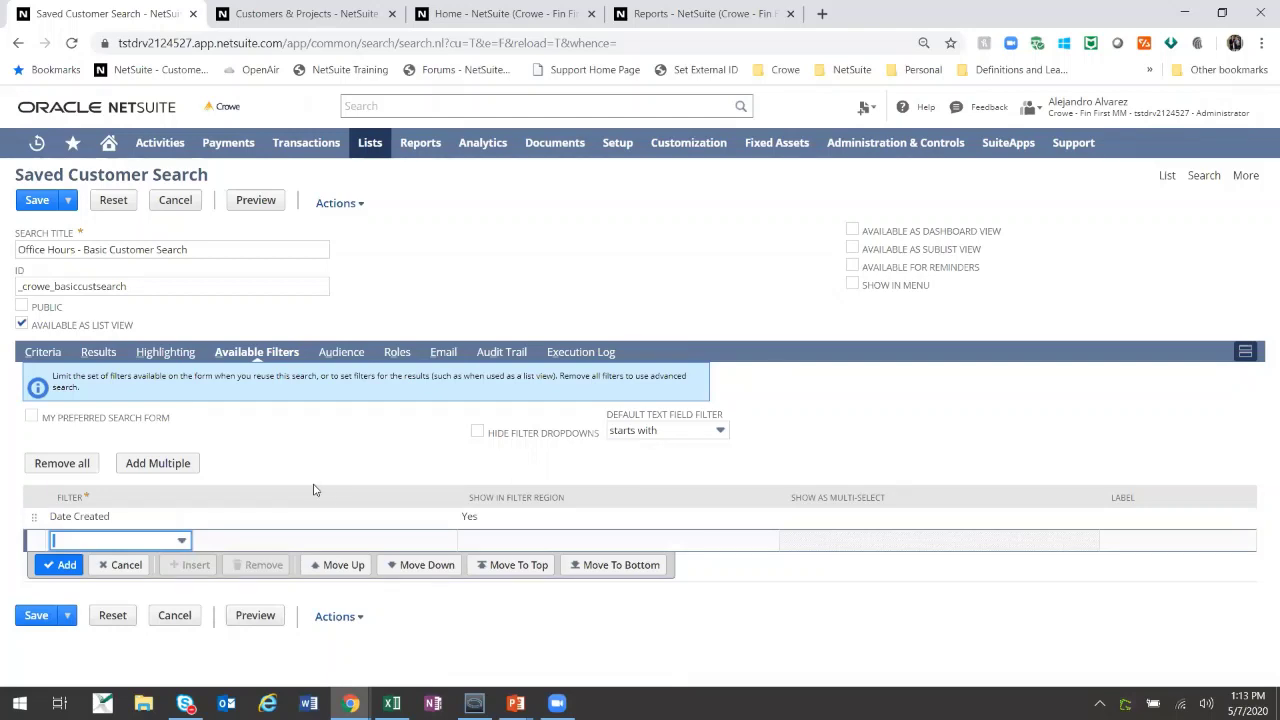
- Review the search's audience options and the list of preferred-search settings by role
left_click(337, 352)
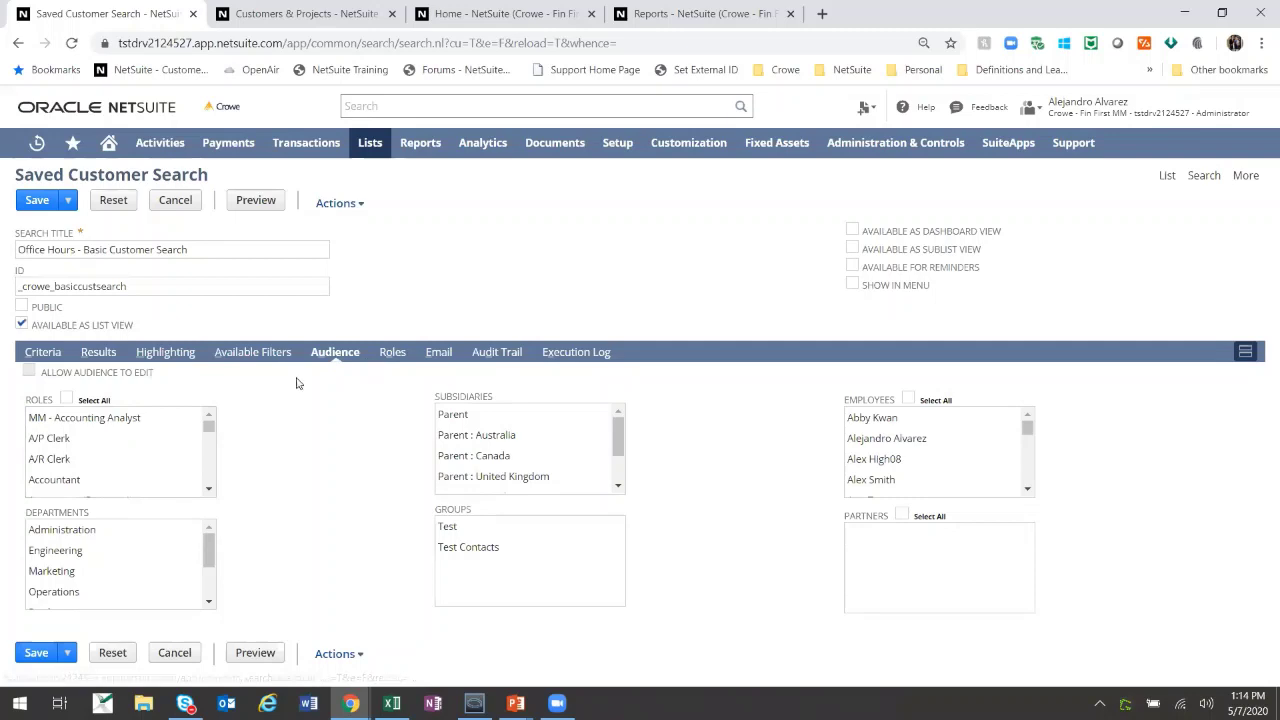
left_click(392, 356)
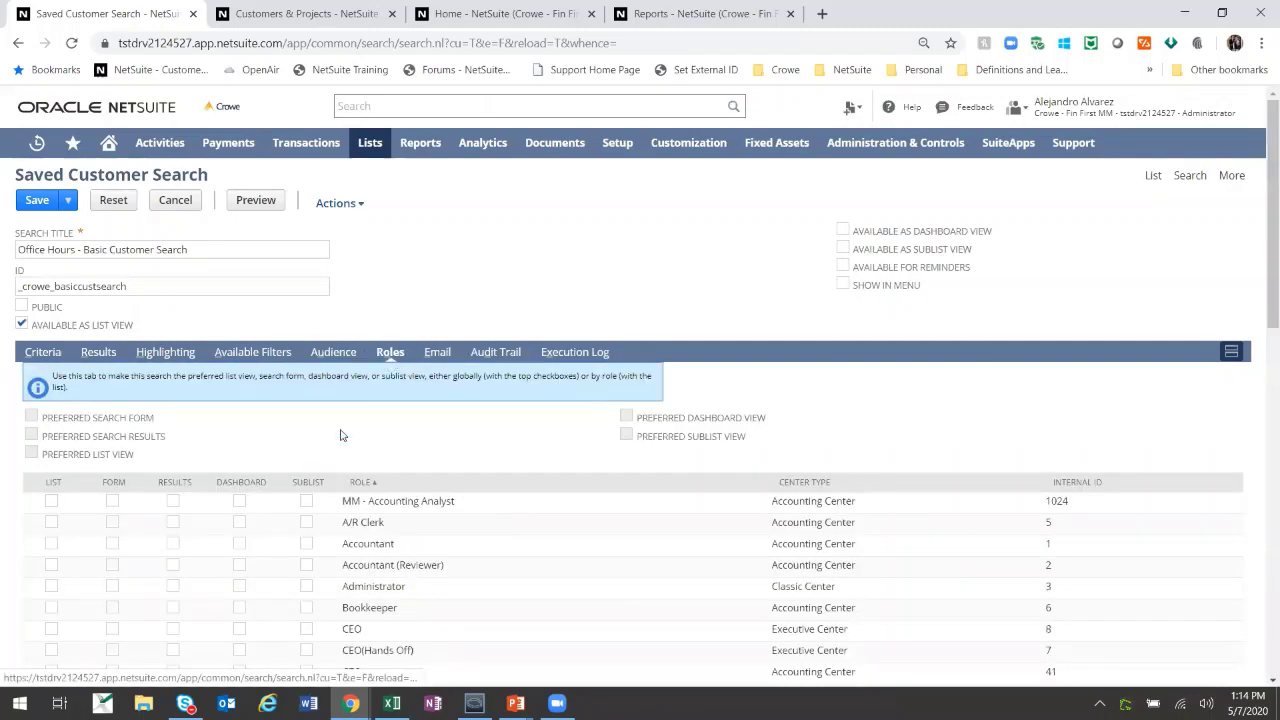
scroll(348, 445, "down", 1)
scroll(197, 392, "down", 2)
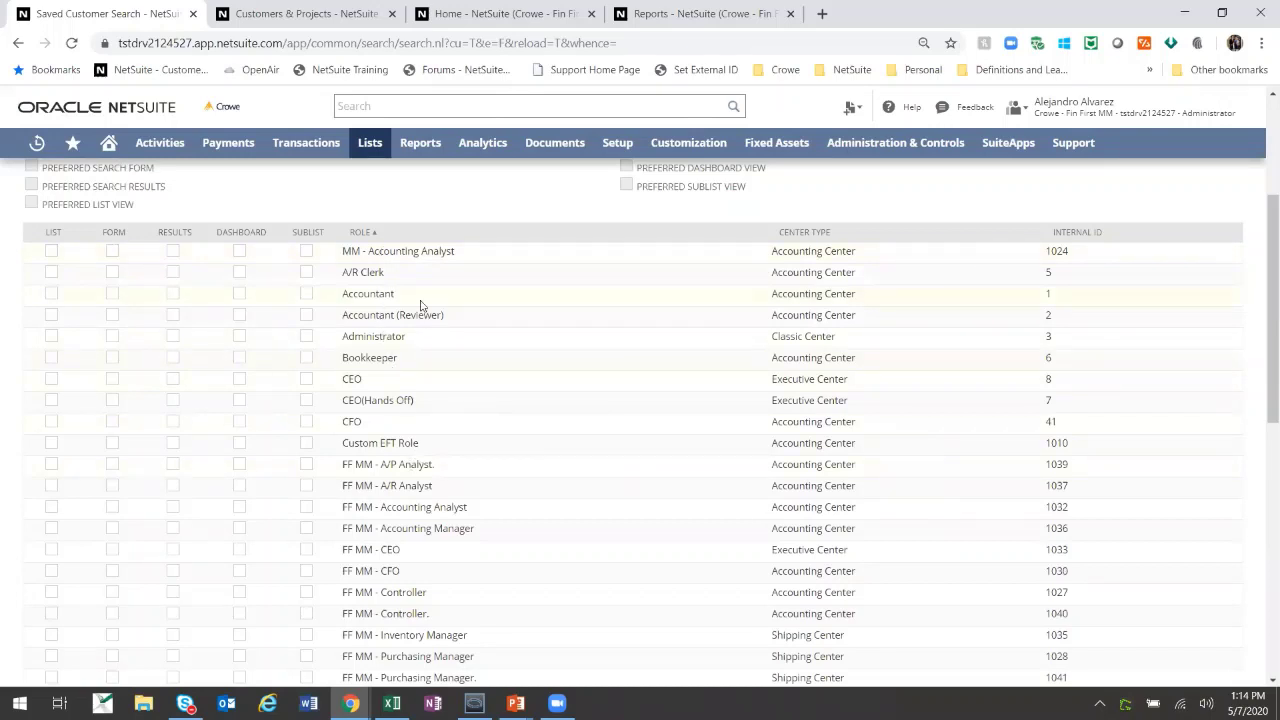
scroll(419, 400, "up", 3)
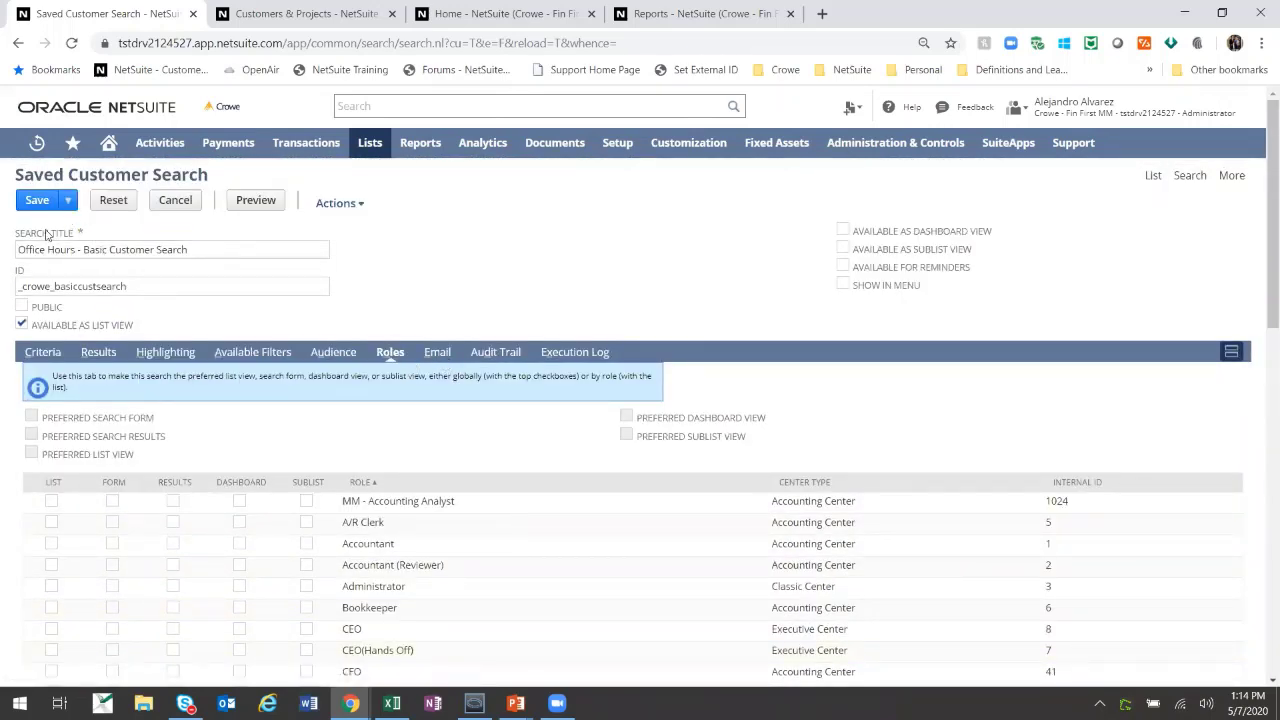
- Make the saved customer search public, and save and run it
left_click(21, 308)
mouse_move(68, 200)
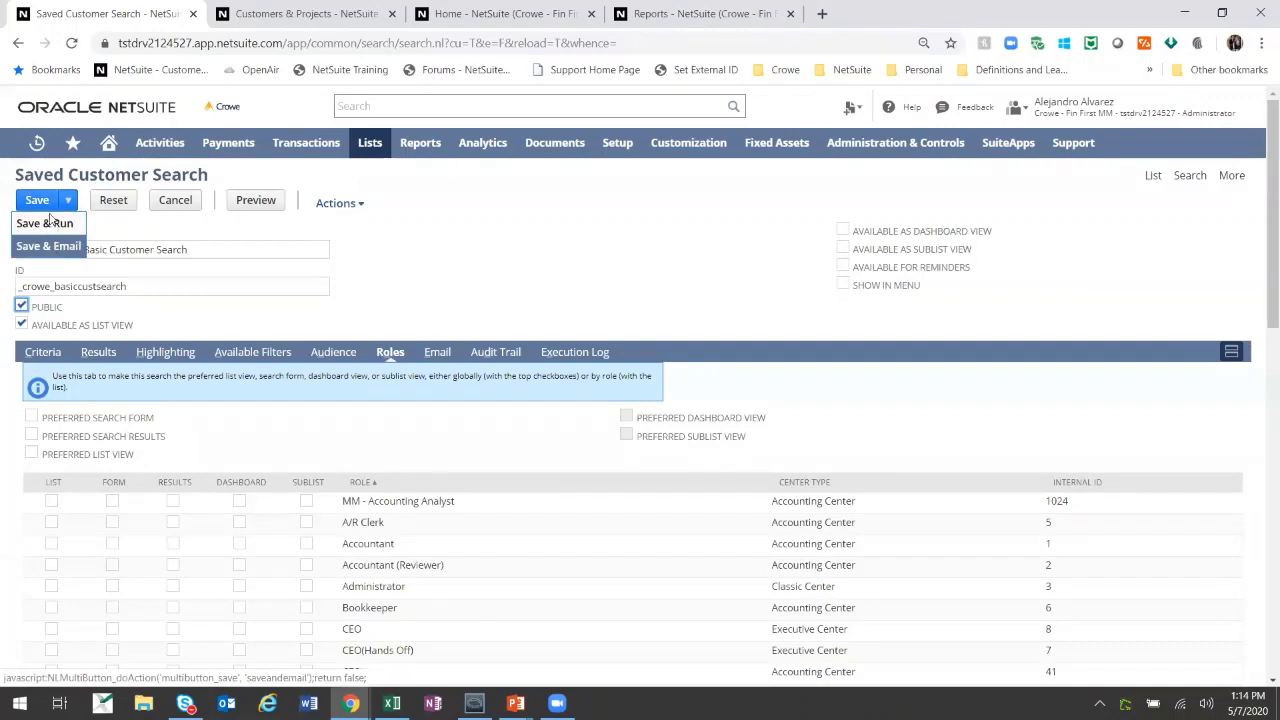
left_click(67, 232)
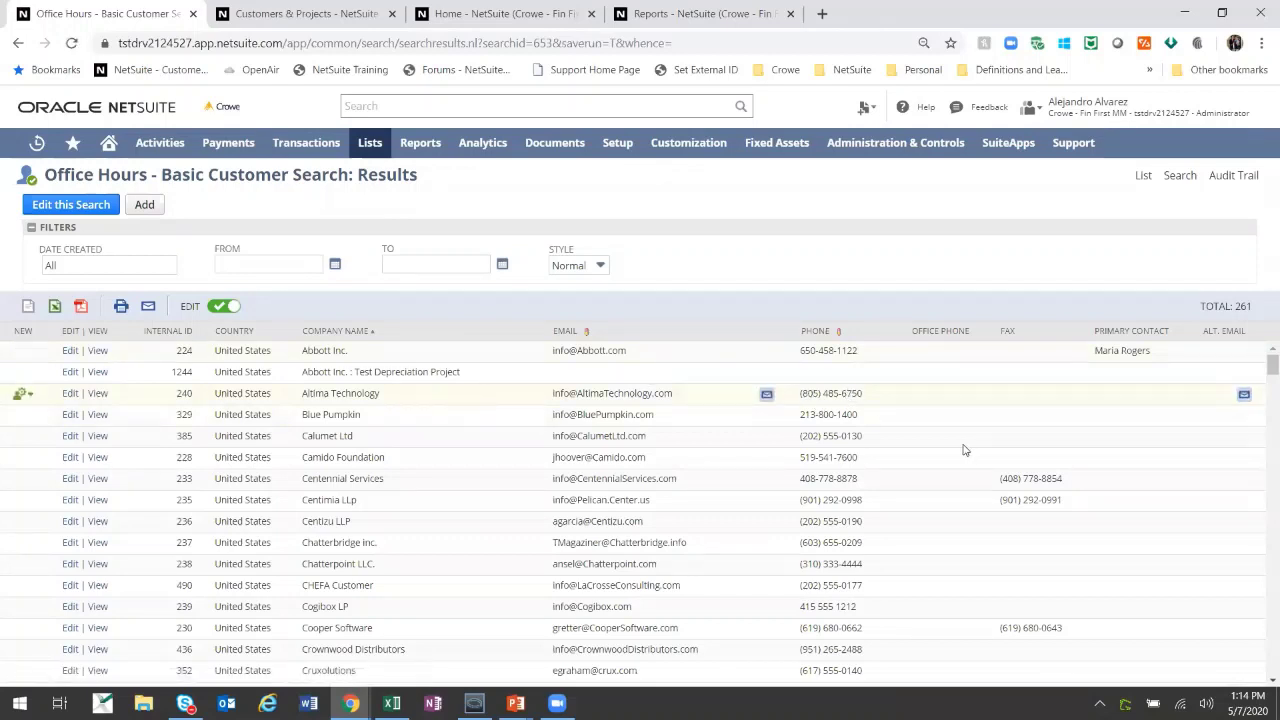
- Filter the customer search results by a Date Created of this year
left_click(26, 308)
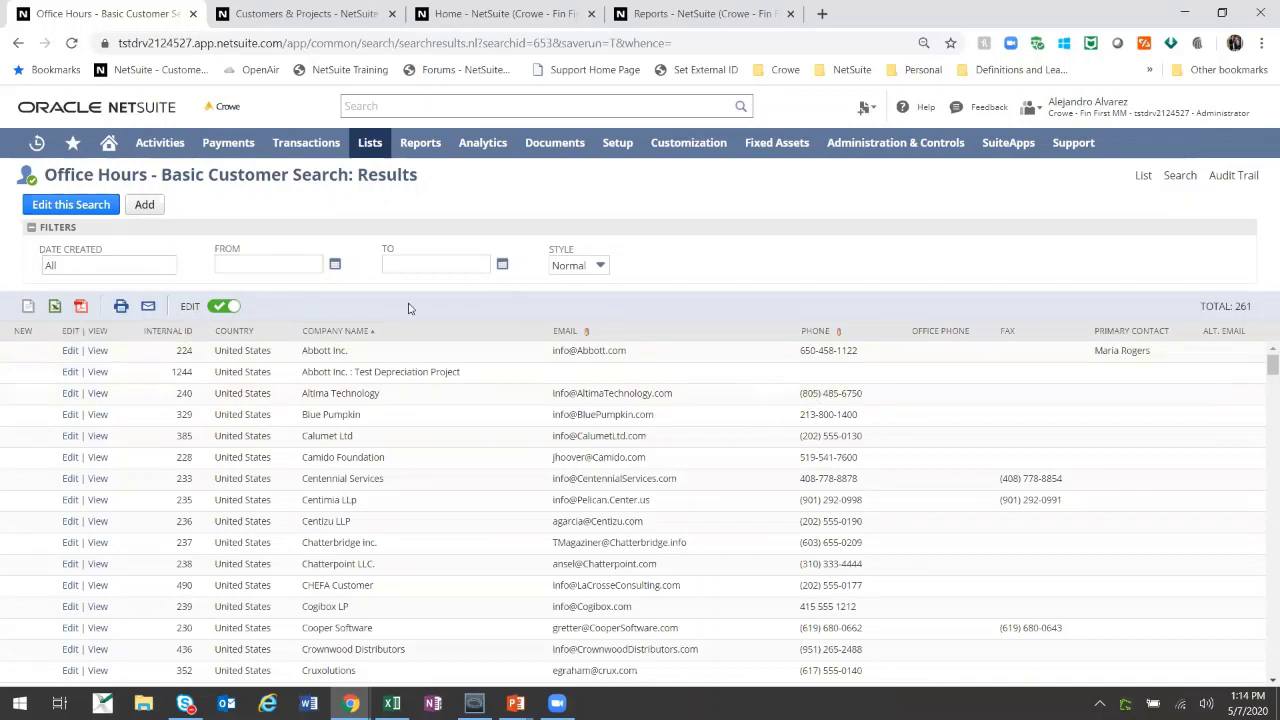
left_click(106, 266)
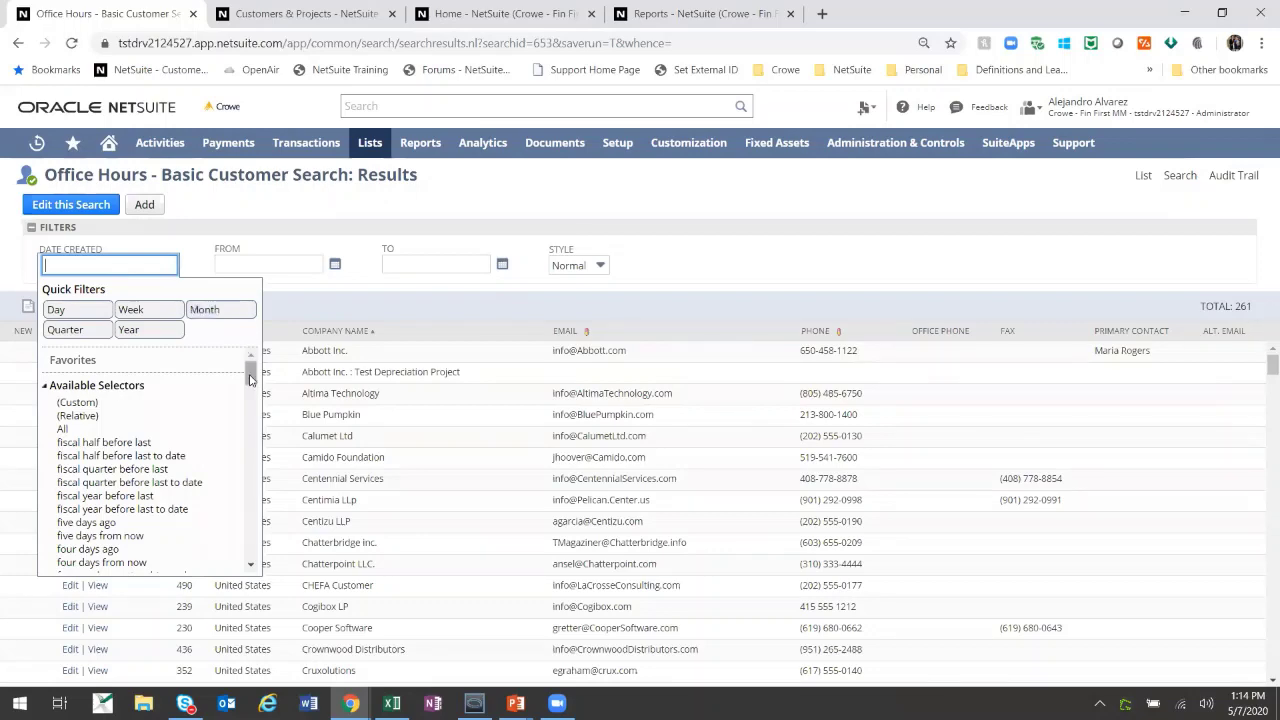
left_click_drag(250, 378, 240, 560)
left_click_drag(248, 533, 249, 522)
left_click(190, 496)
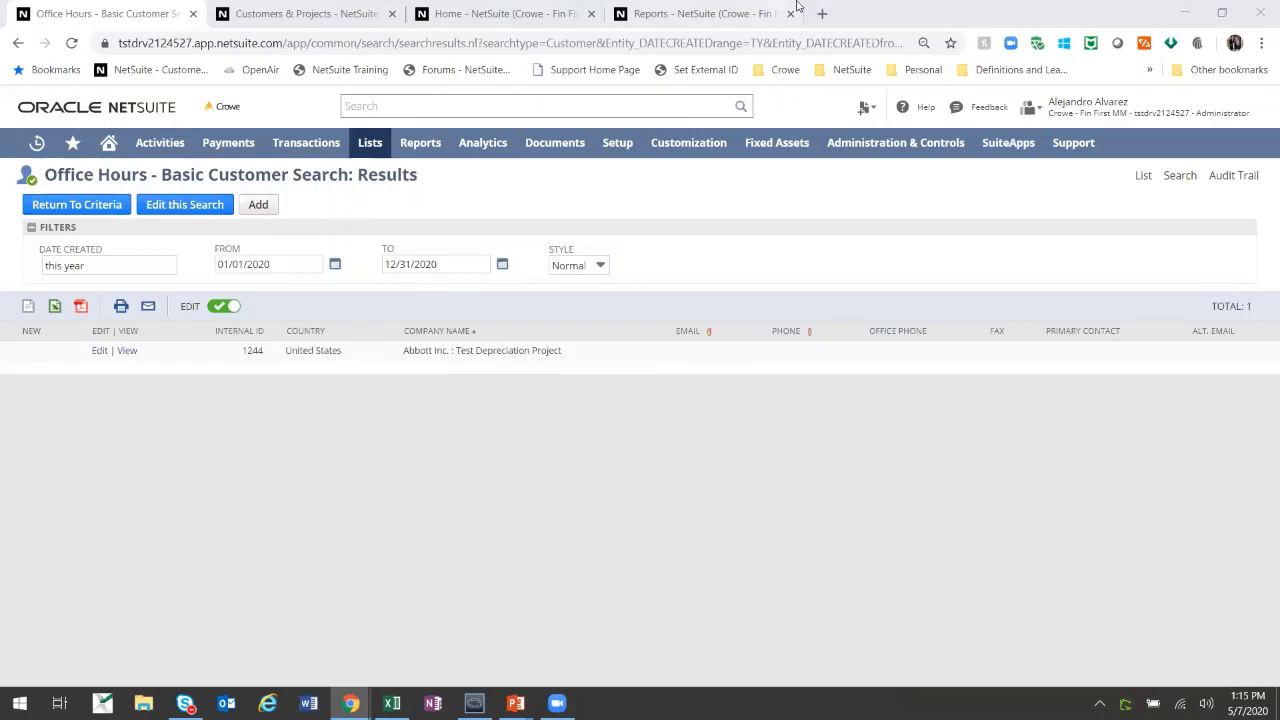
- Reload the Customers & Projects list and switch its view to Office Hours - Basic Search
left_click(340, 8)
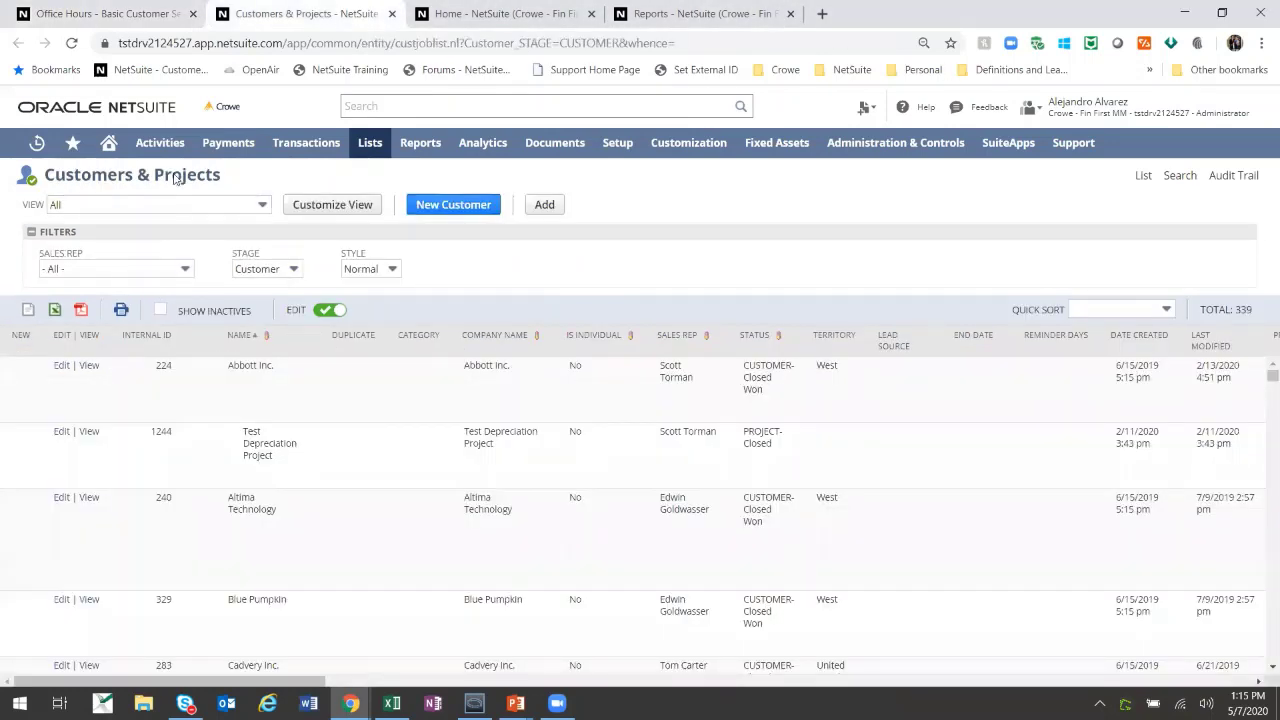
left_click(71, 43)
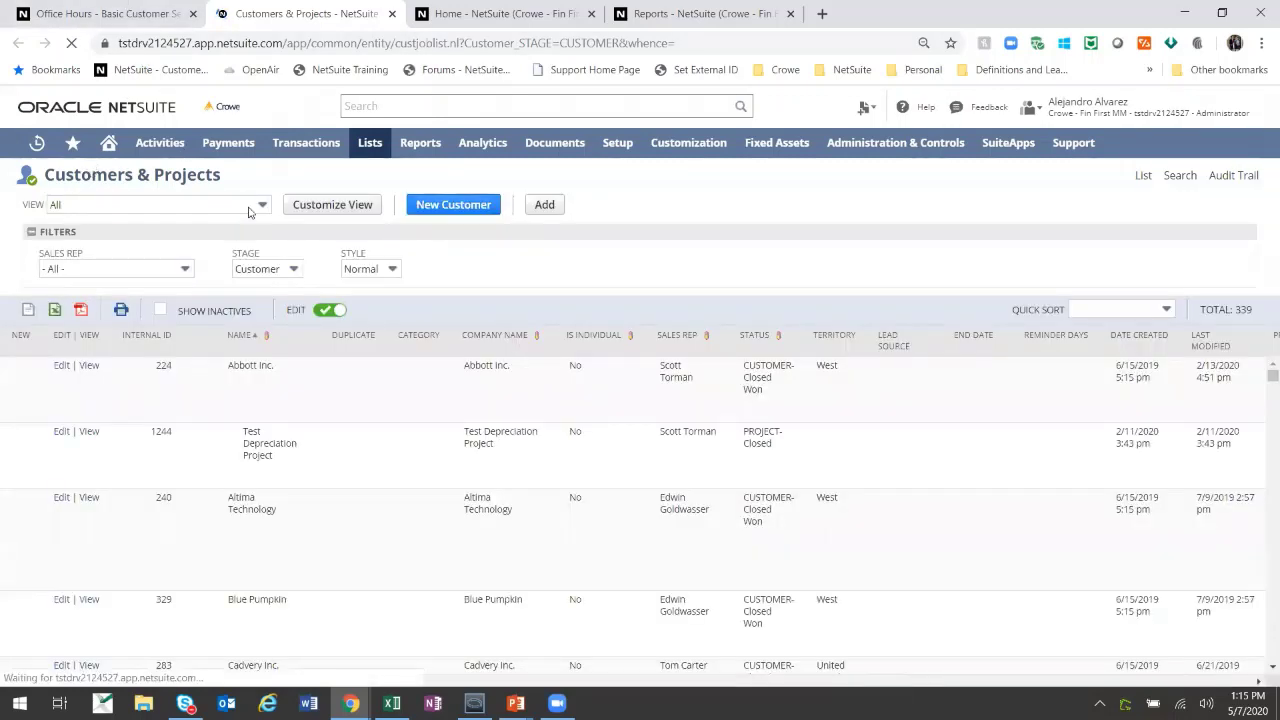
left_click(250, 208)
type("ours - Basic Search")
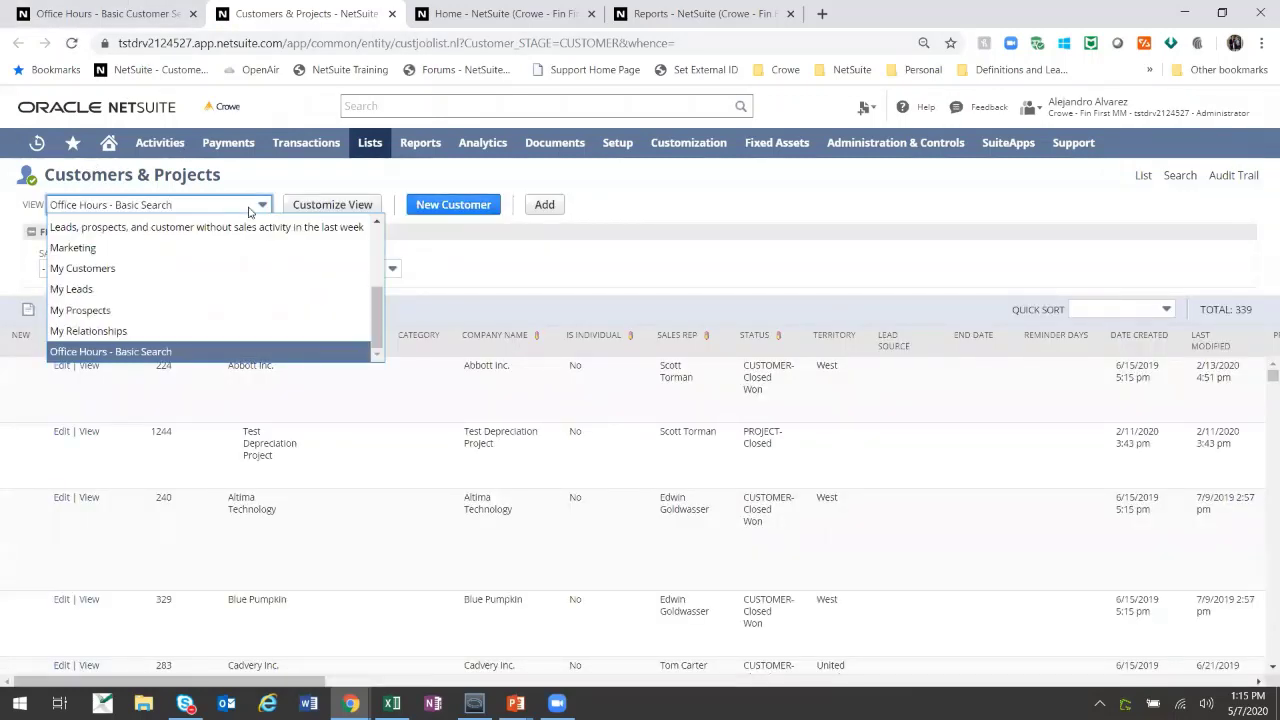
key("Return")
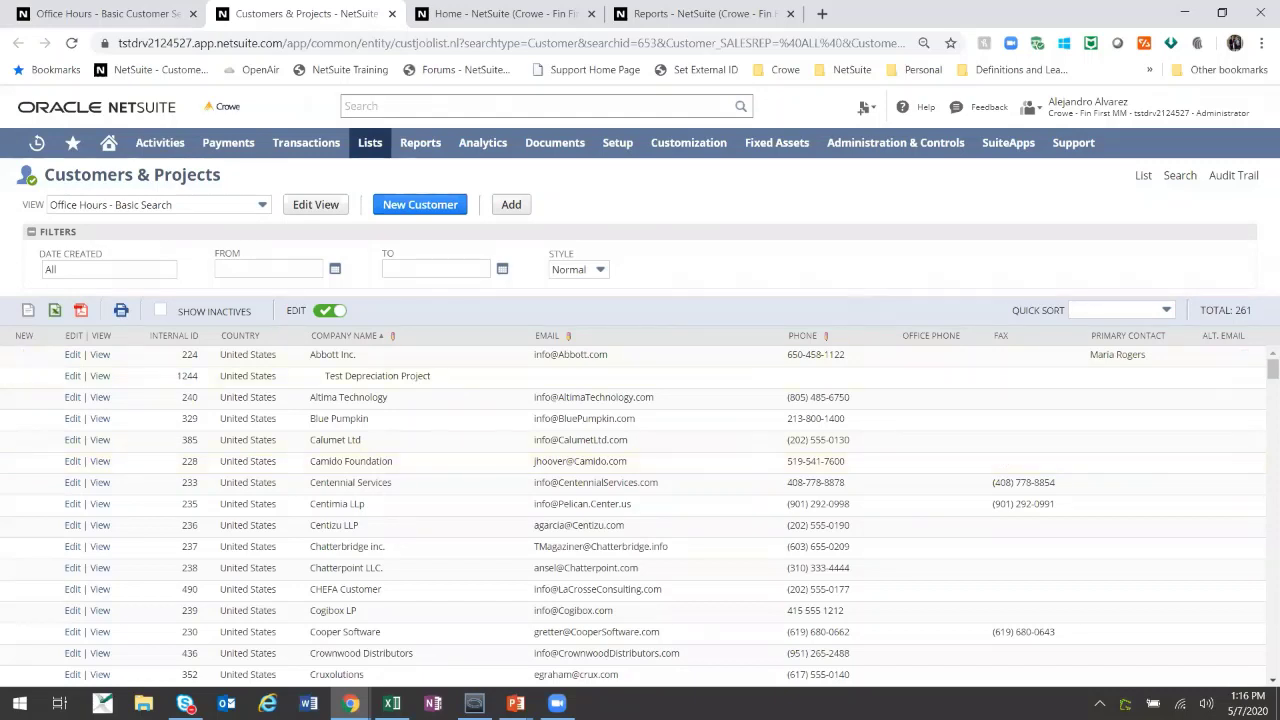
- Return to the customer search results and open the search for editing at its results columns
key("alt+Tab")
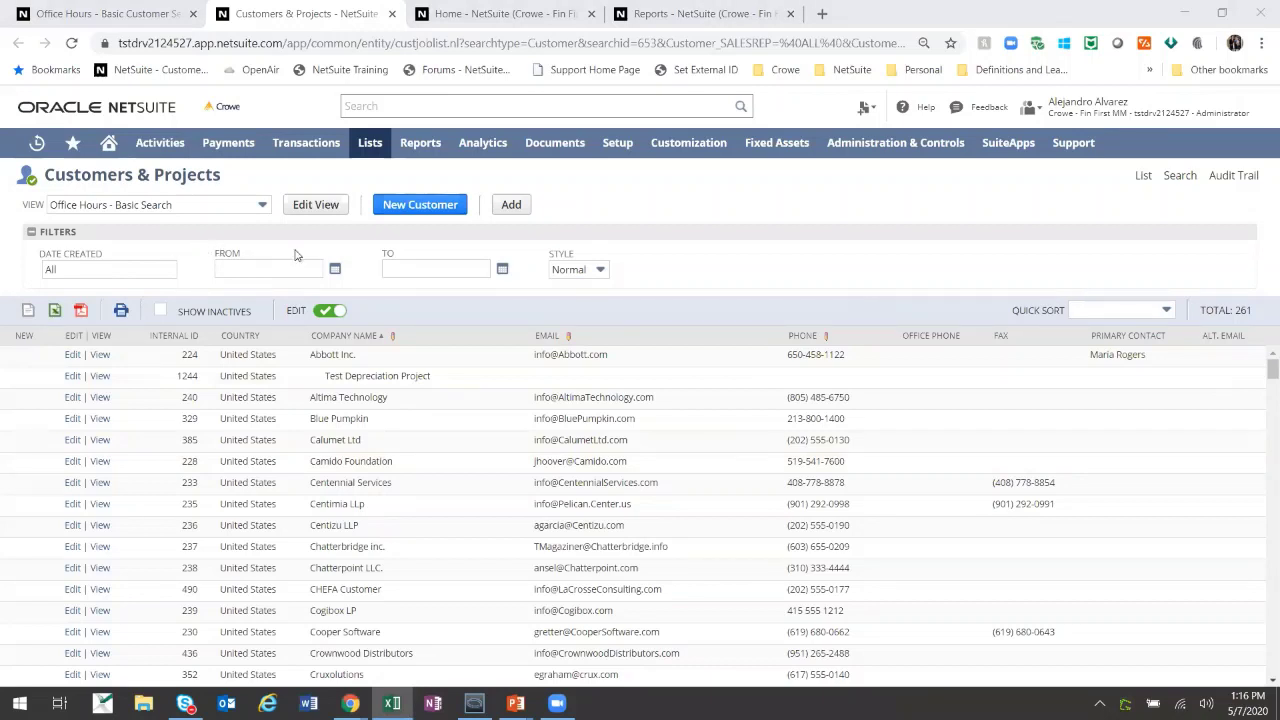
left_click(100, 14)
left_click(185, 205)
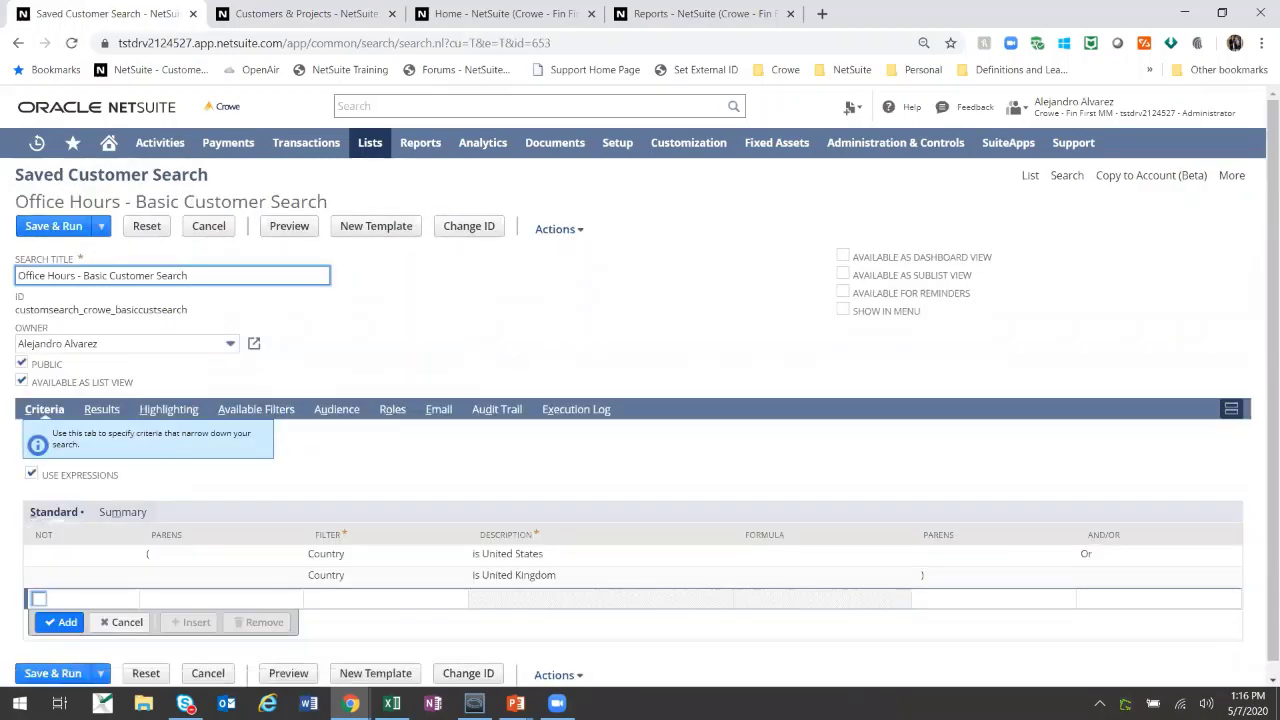
left_click(101, 409)
scroll(150, 460, "down", 3)
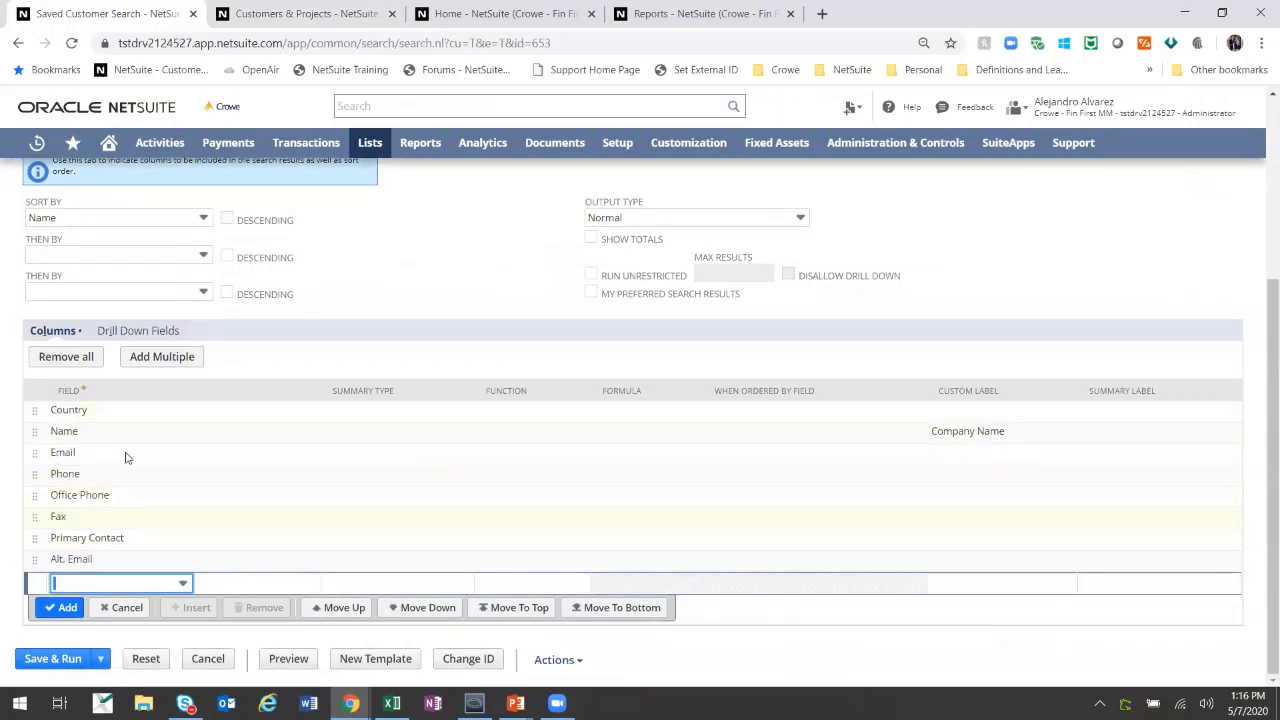
- Add Annual Revenue (Custom) as a results column after Alt. Email
left_click(170, 597)
left_click(170, 586)
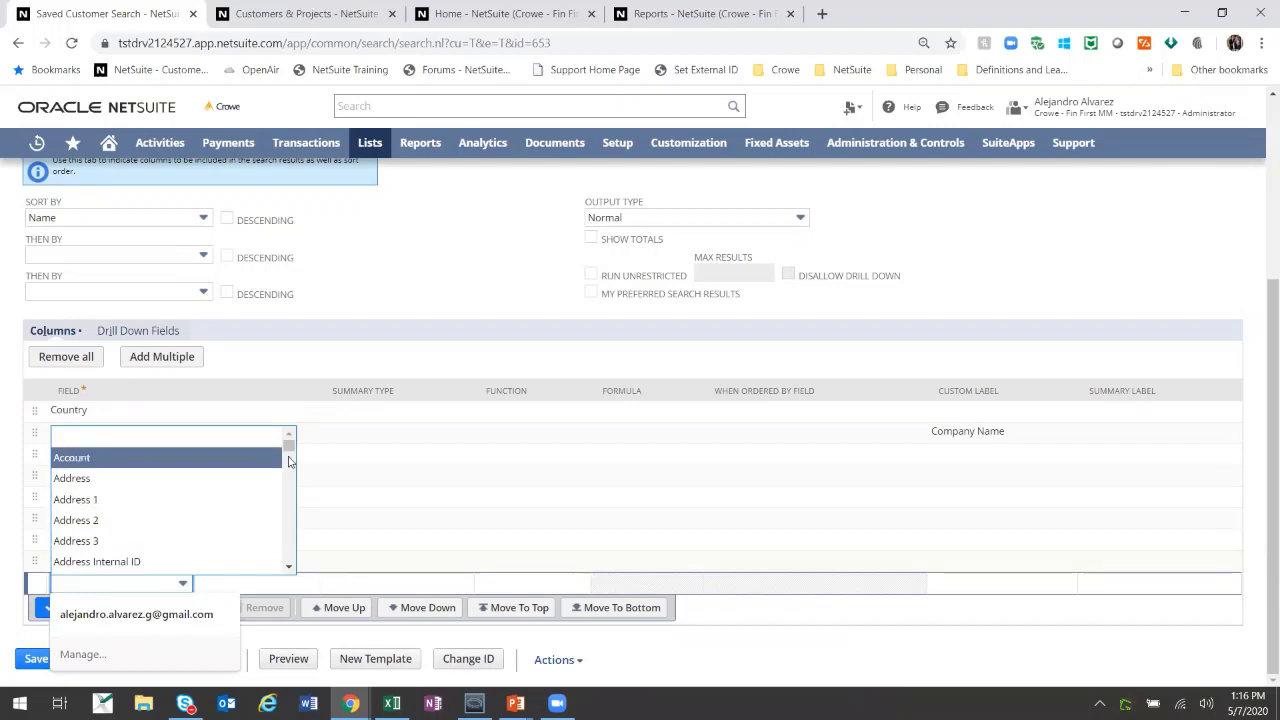
left_click_drag(290, 450, 294, 455)
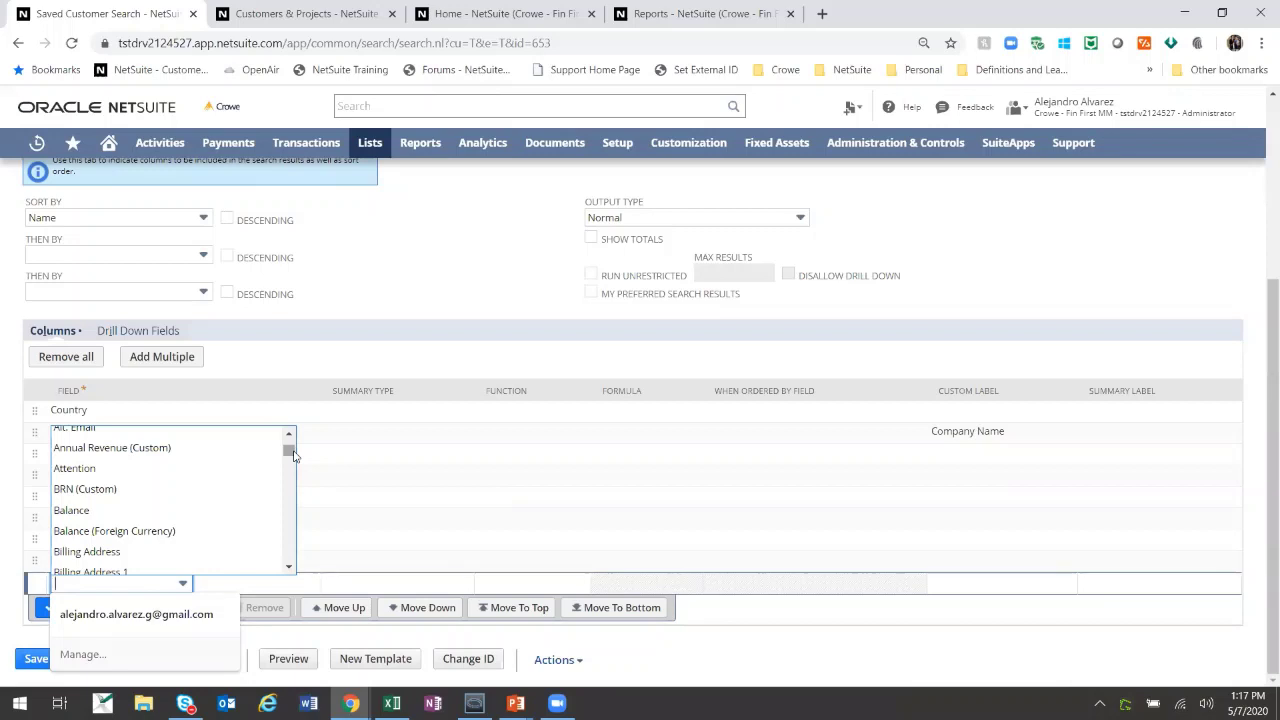
mouse_move(289, 451)
left_mouse_down()
mouse_move(286, 472)
mouse_move(290, 458)
left_mouse_up()
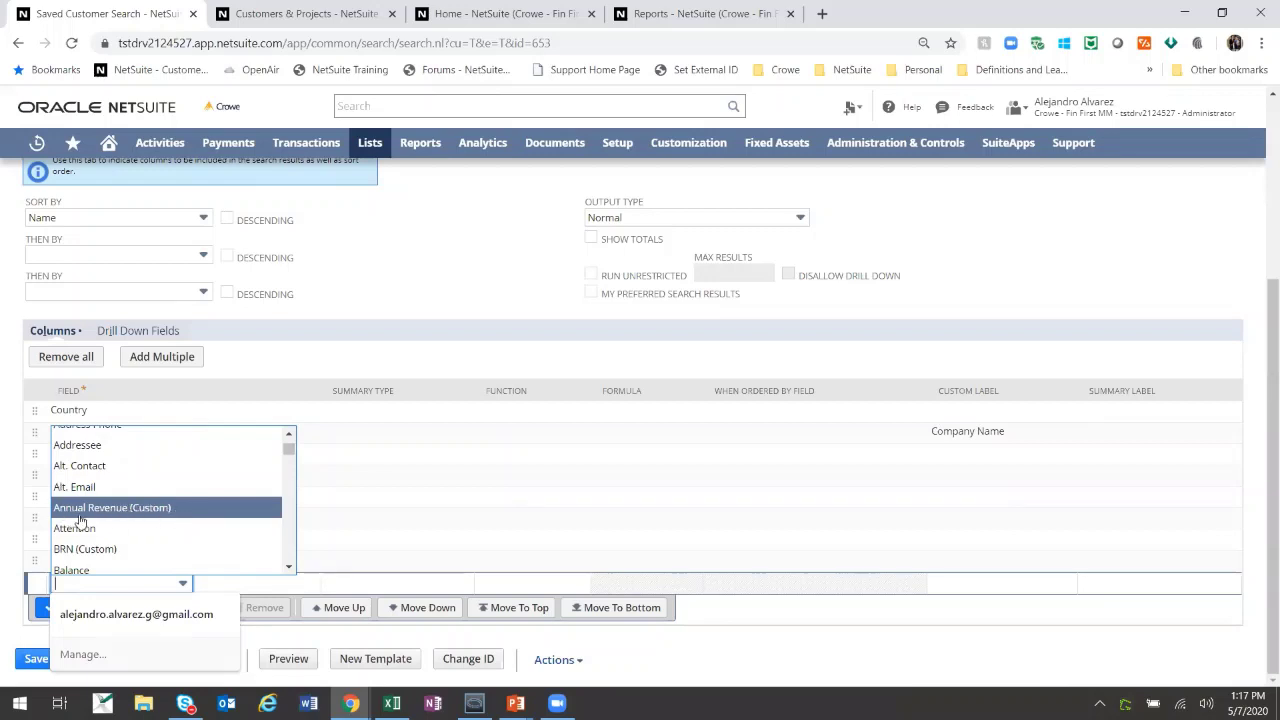
left_click(160, 508)
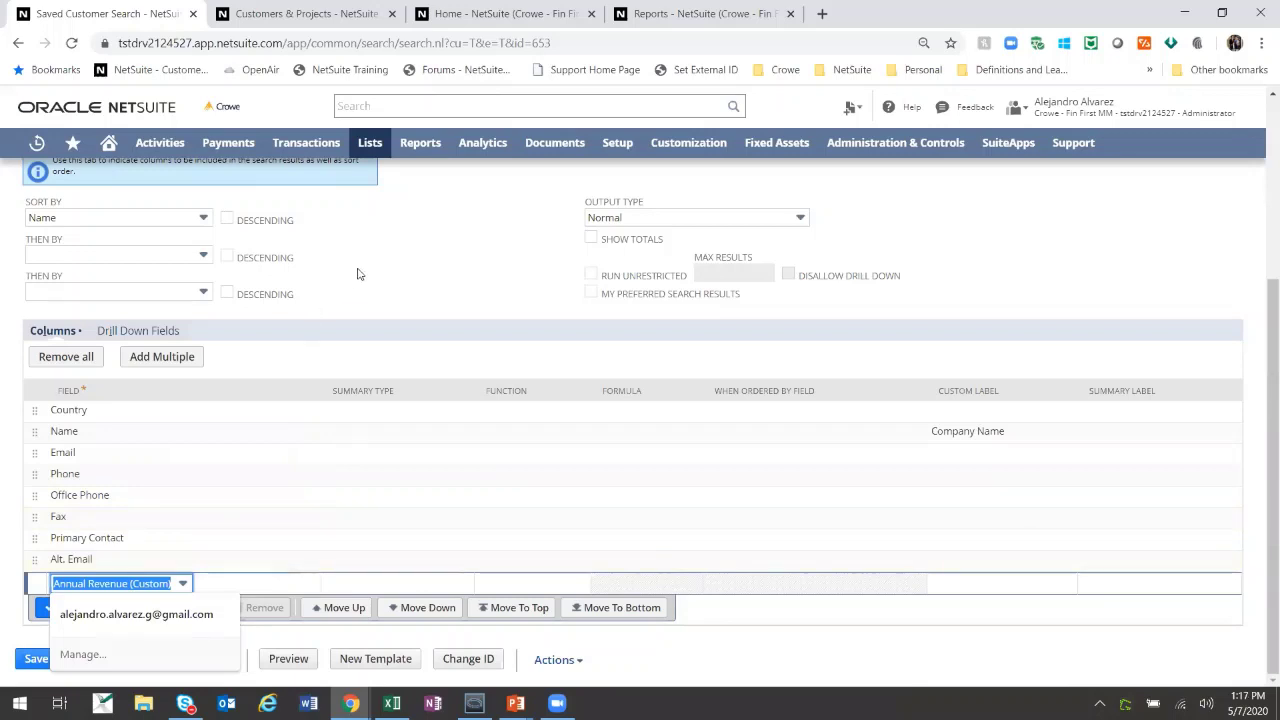
left_click(63, 608)
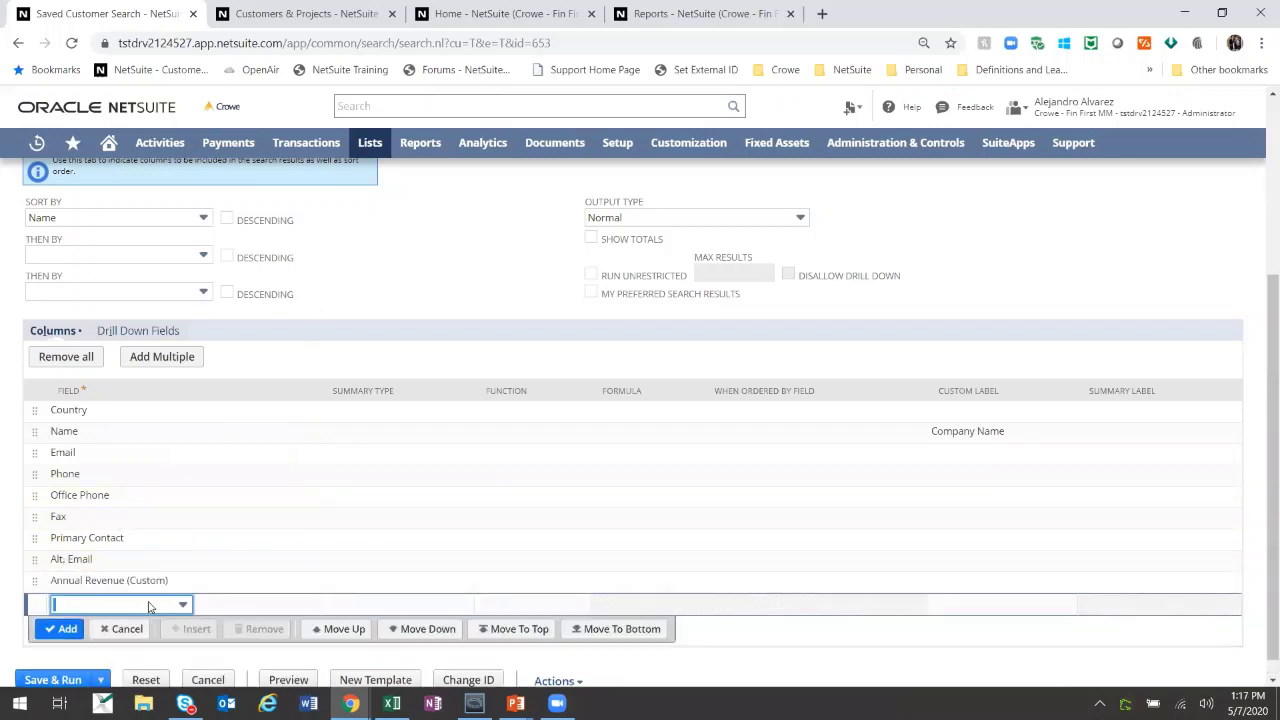
- Add Industry (Custom) as a results column after Annual Revenue (Custom)
left_click(160, 583)
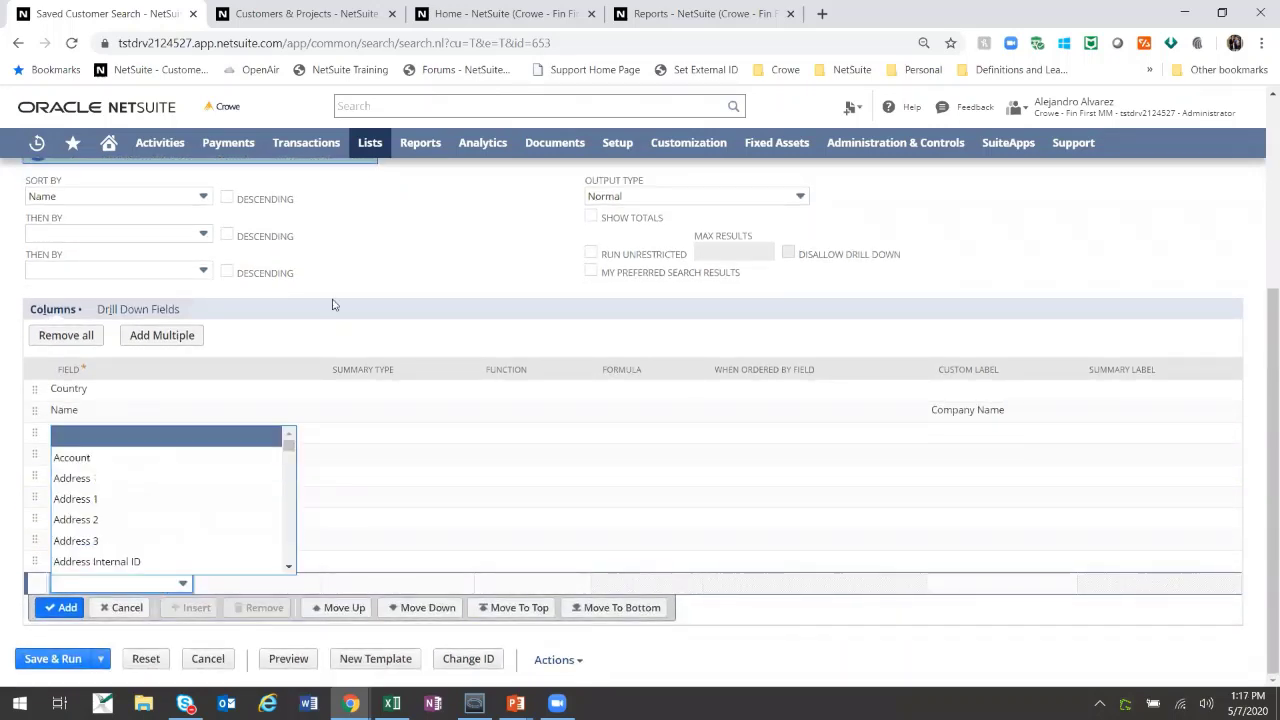
left_click(306, 329)
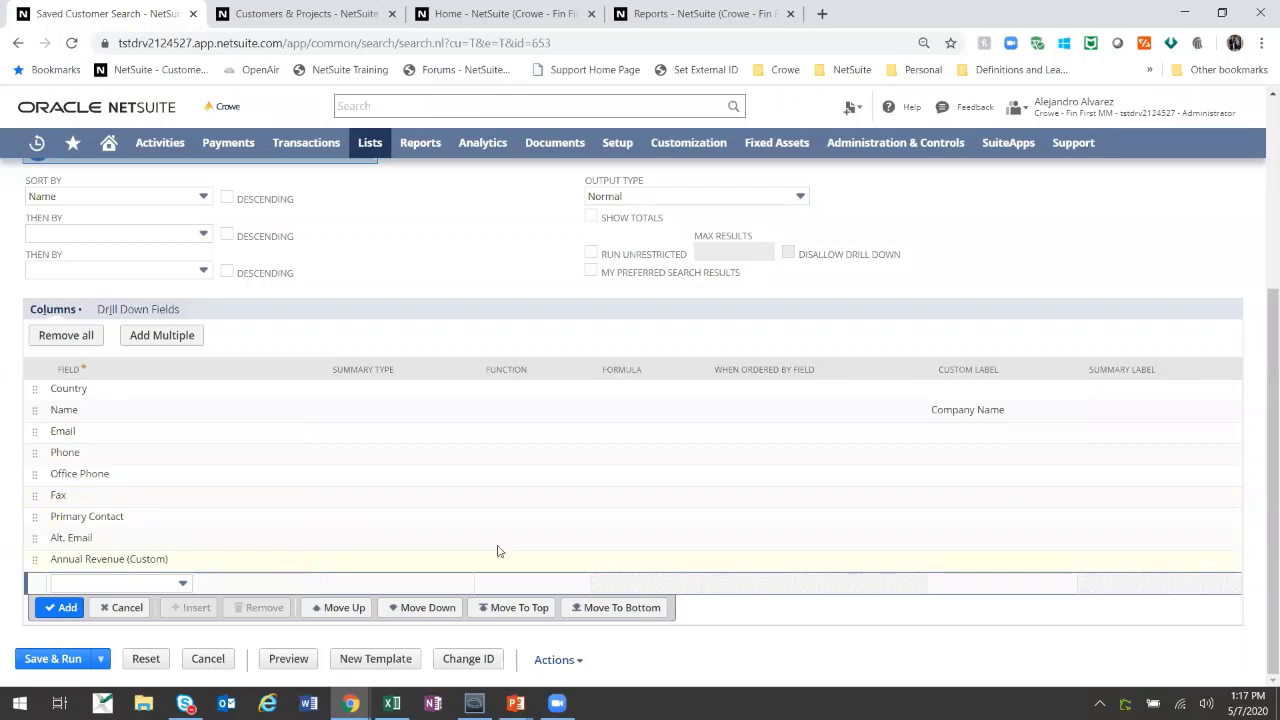
left_click(134, 586)
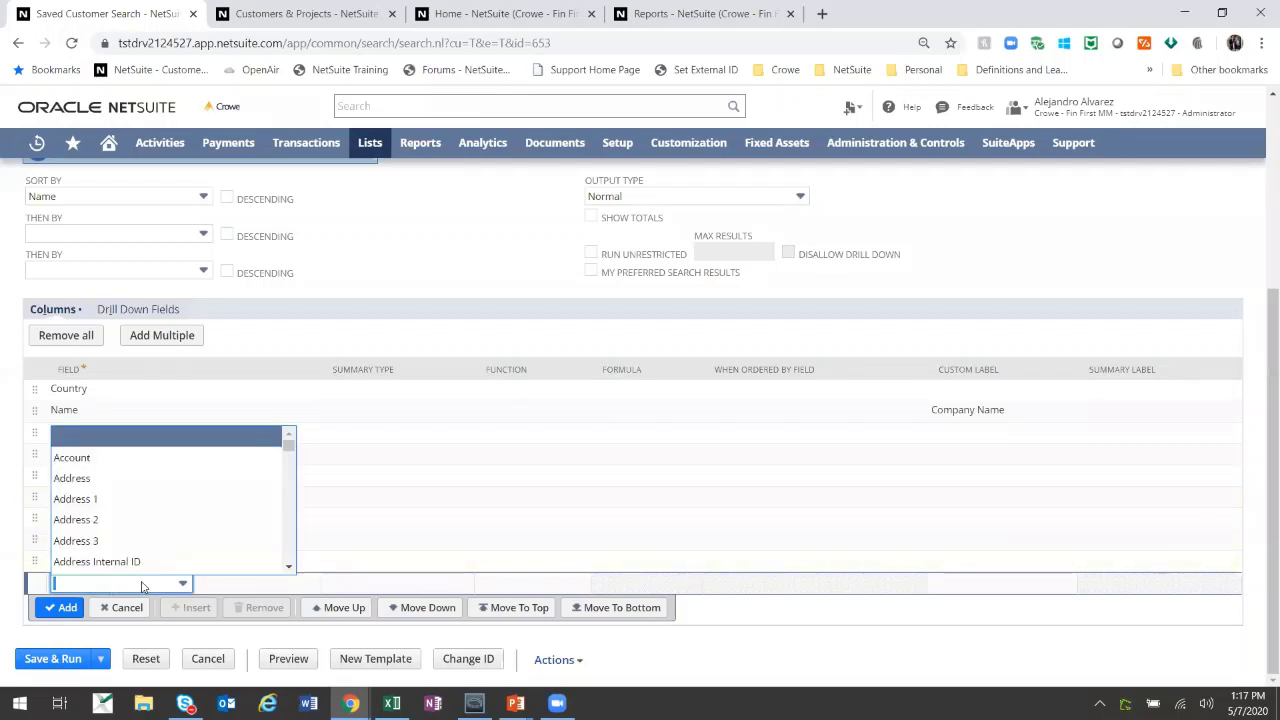
left_click_drag(292, 450, 288, 493)
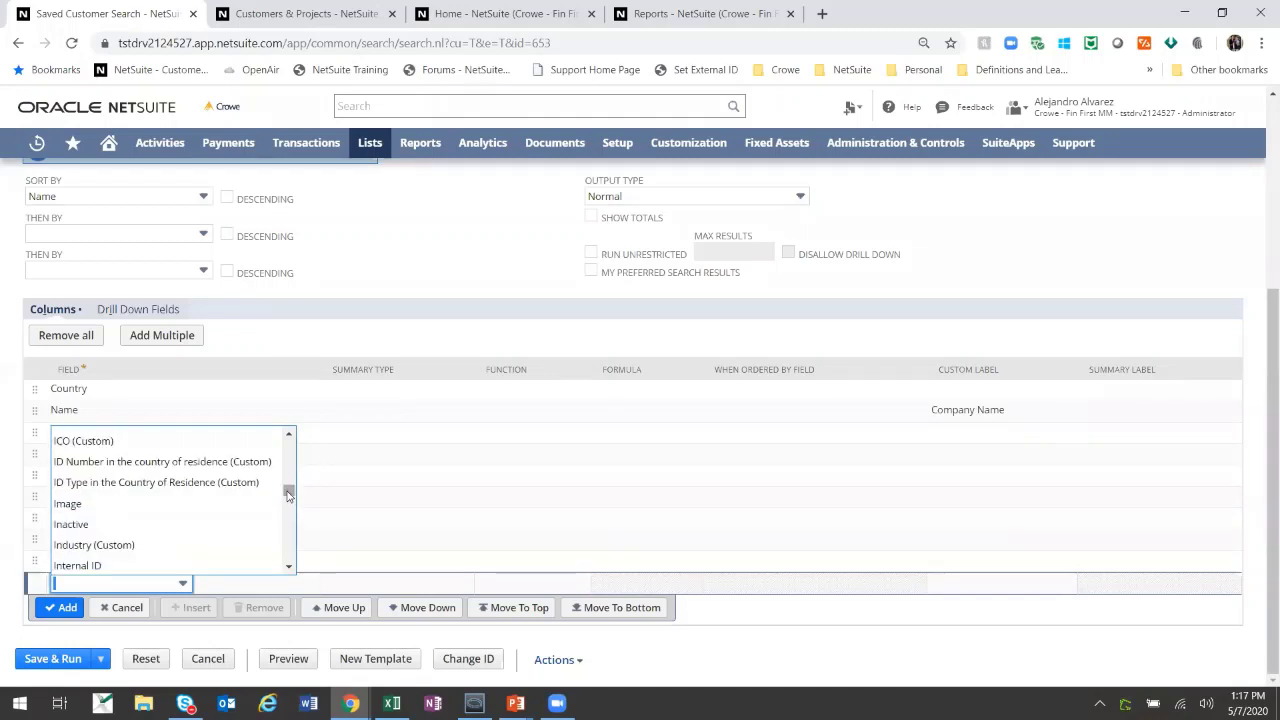
left_click(90, 545)
left_click(60, 609)
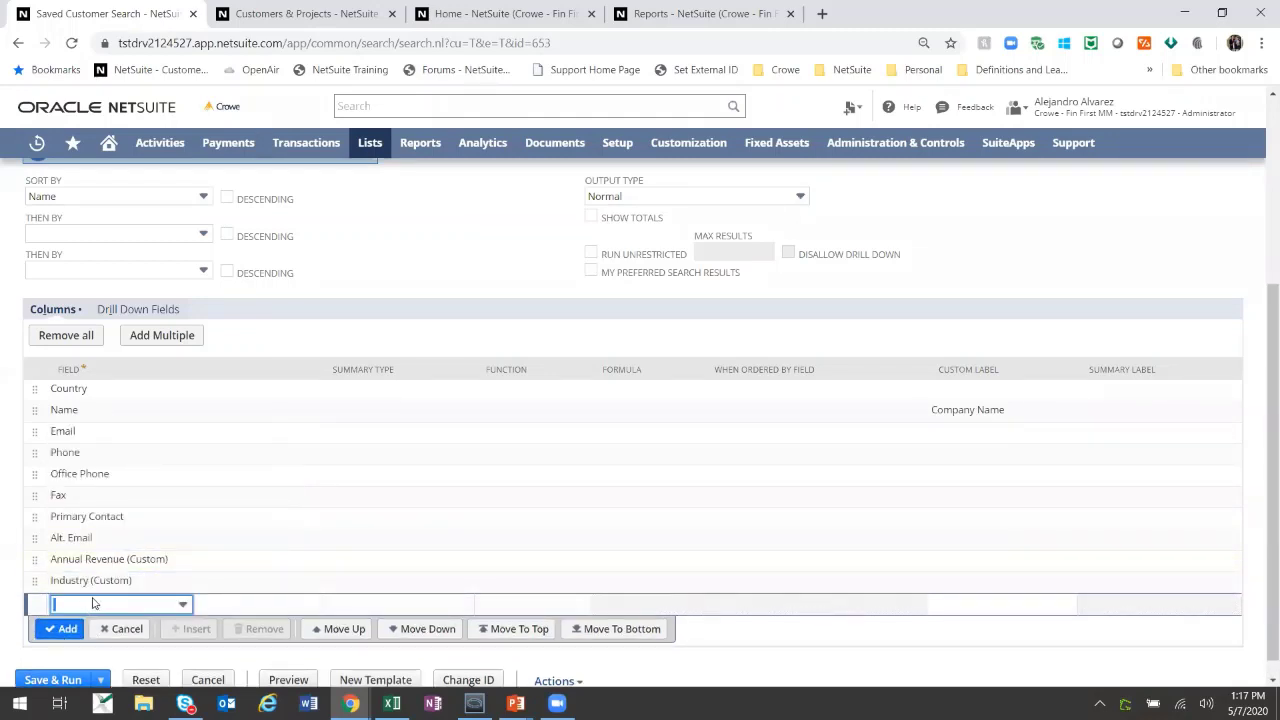
- Move the Industry (Custom) column directly below Name in the results column list
left_click(114, 587)
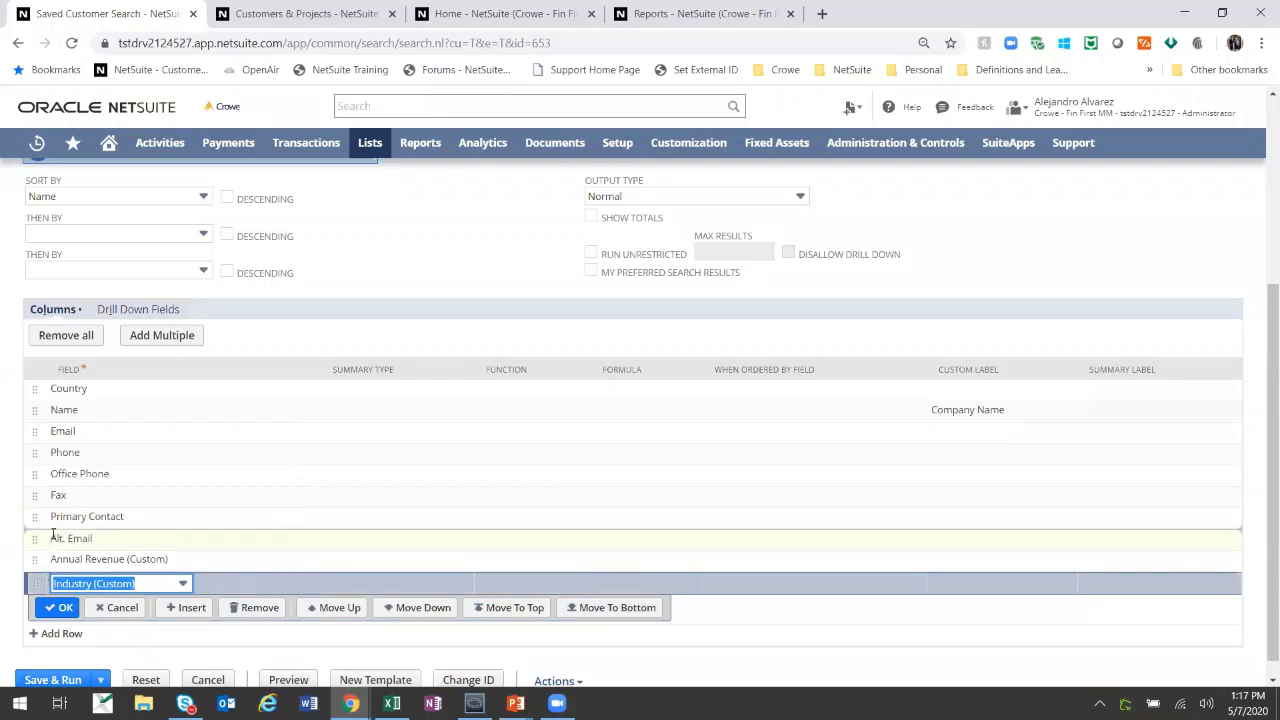
left_click_drag(62, 425, 80, 434)
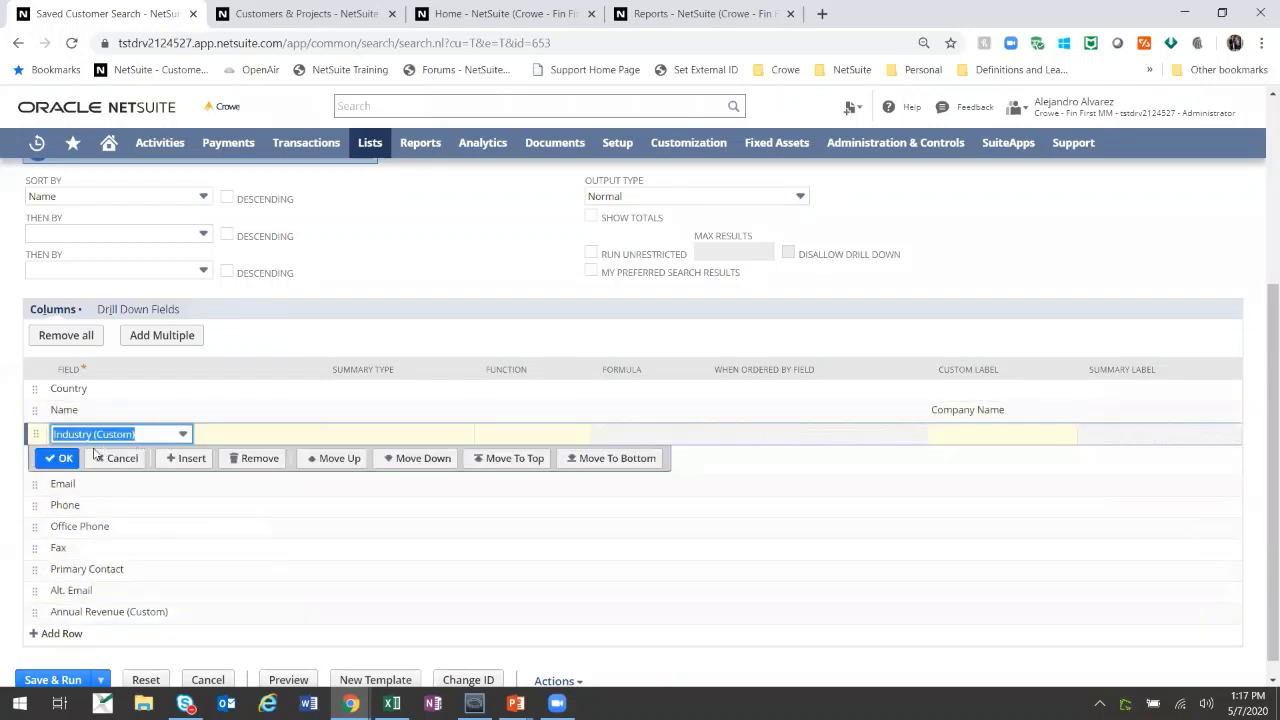
left_click(57, 456)
- Save and run the edited customer search and look through its results
scroll(128, 454, "up", 3)
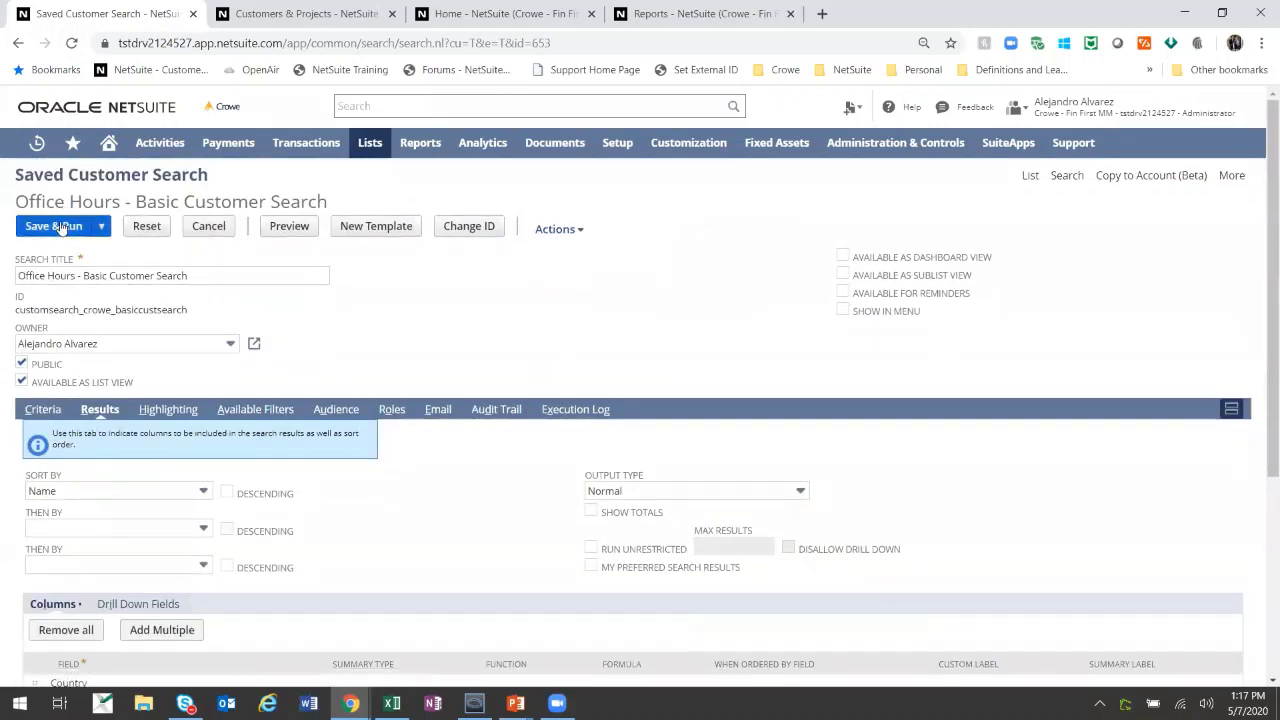
left_click(57, 226)
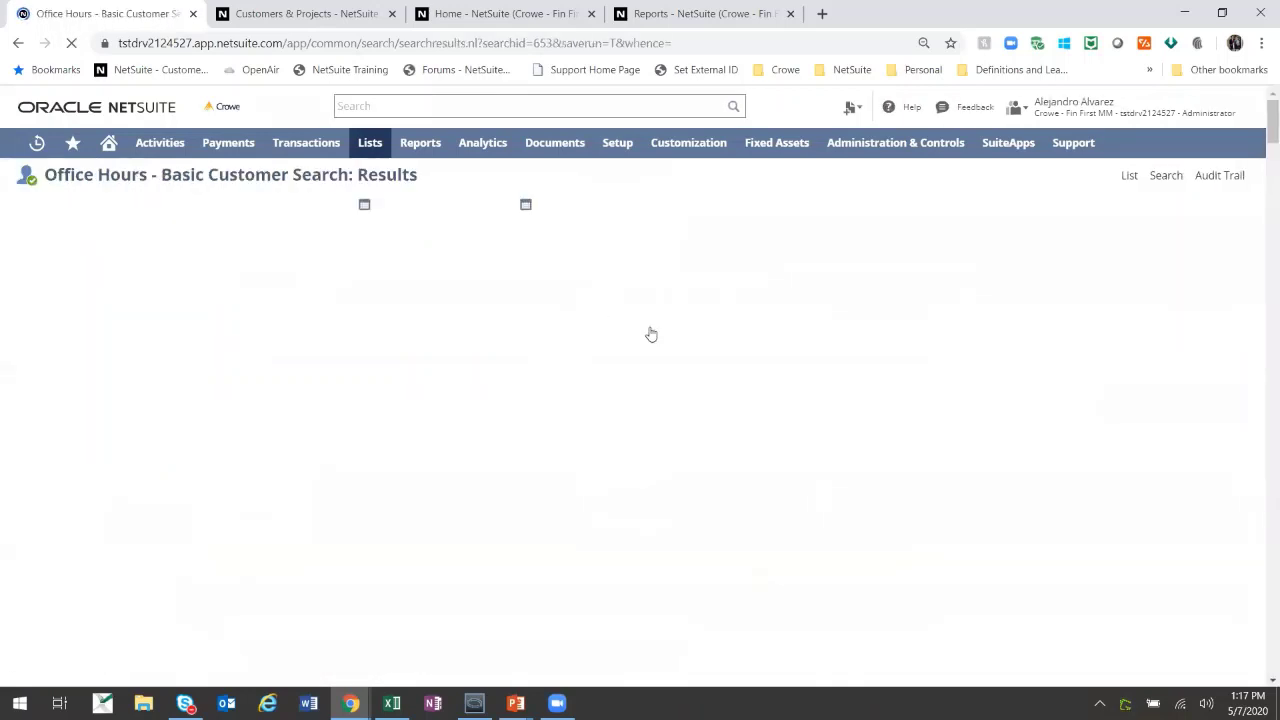
scroll(1090, 443, "down", 5)
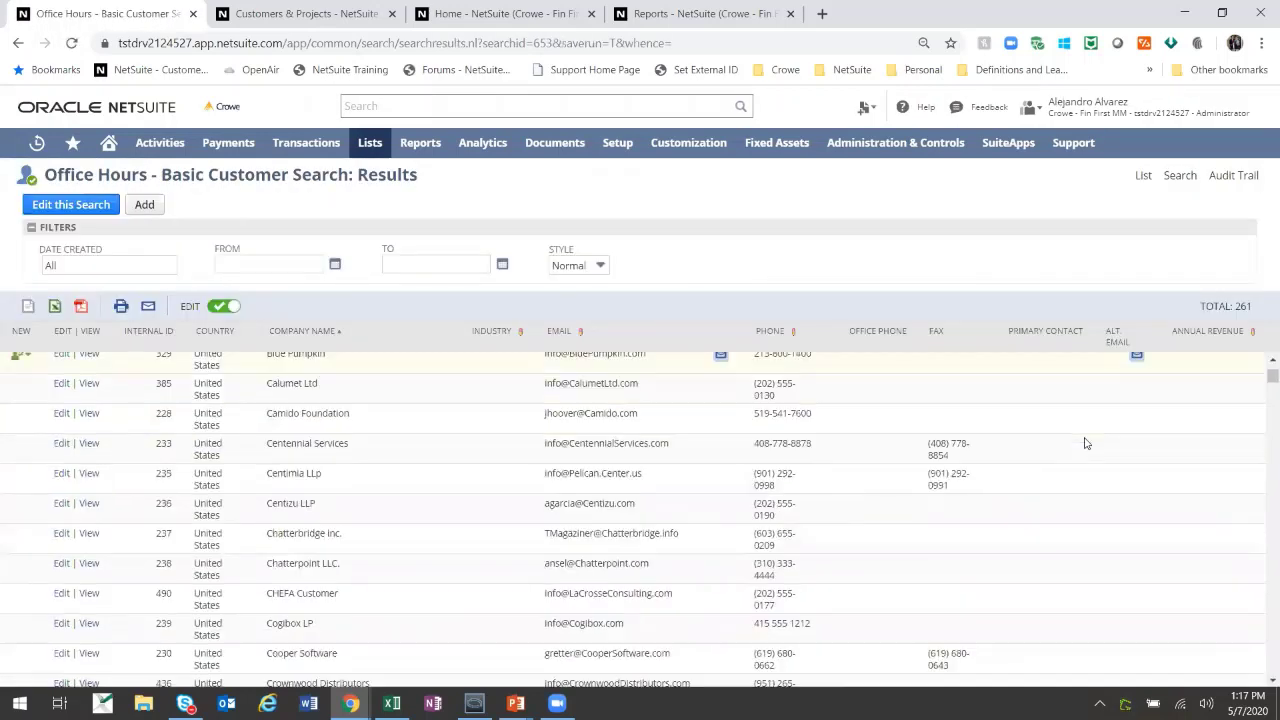
- Reverse and restore the company name sort order of the search results, and switch inline editing off and back on
scroll(1170, 410, "up", 5)
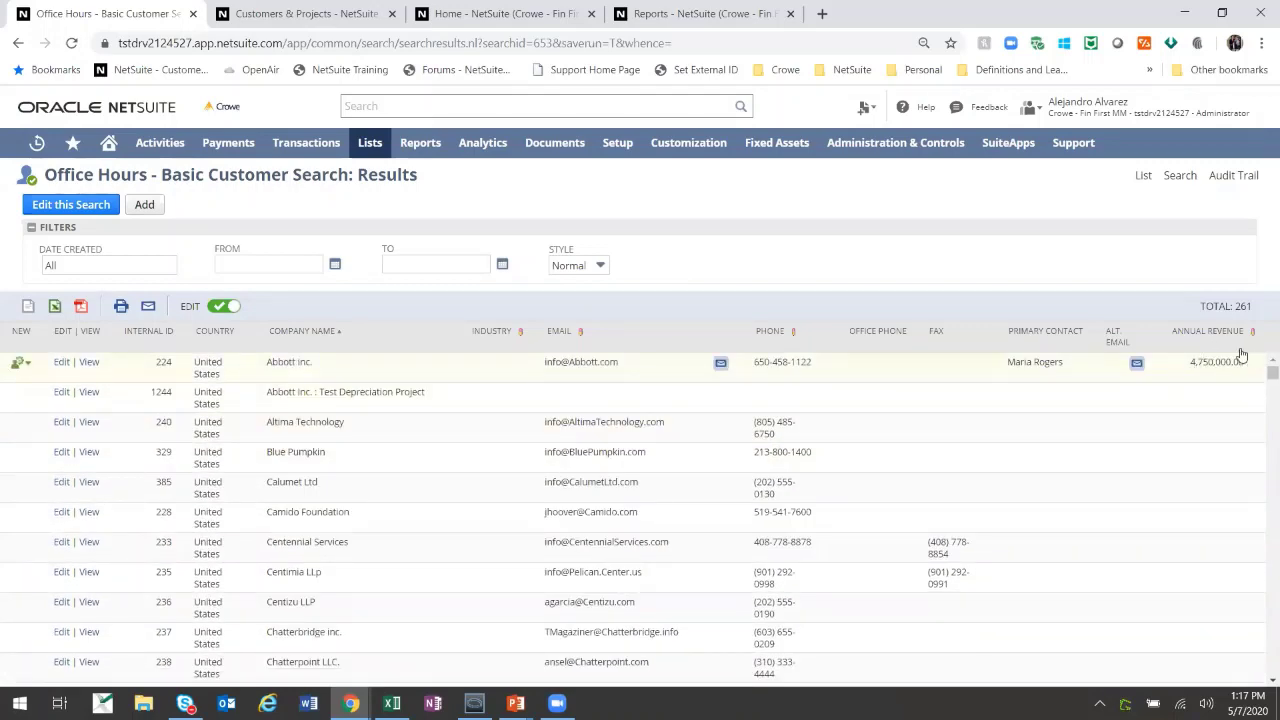
mouse_move(1271, 372)
left_mouse_down()
mouse_move(1272, 620)
mouse_move(1272, 372)
left_mouse_up()
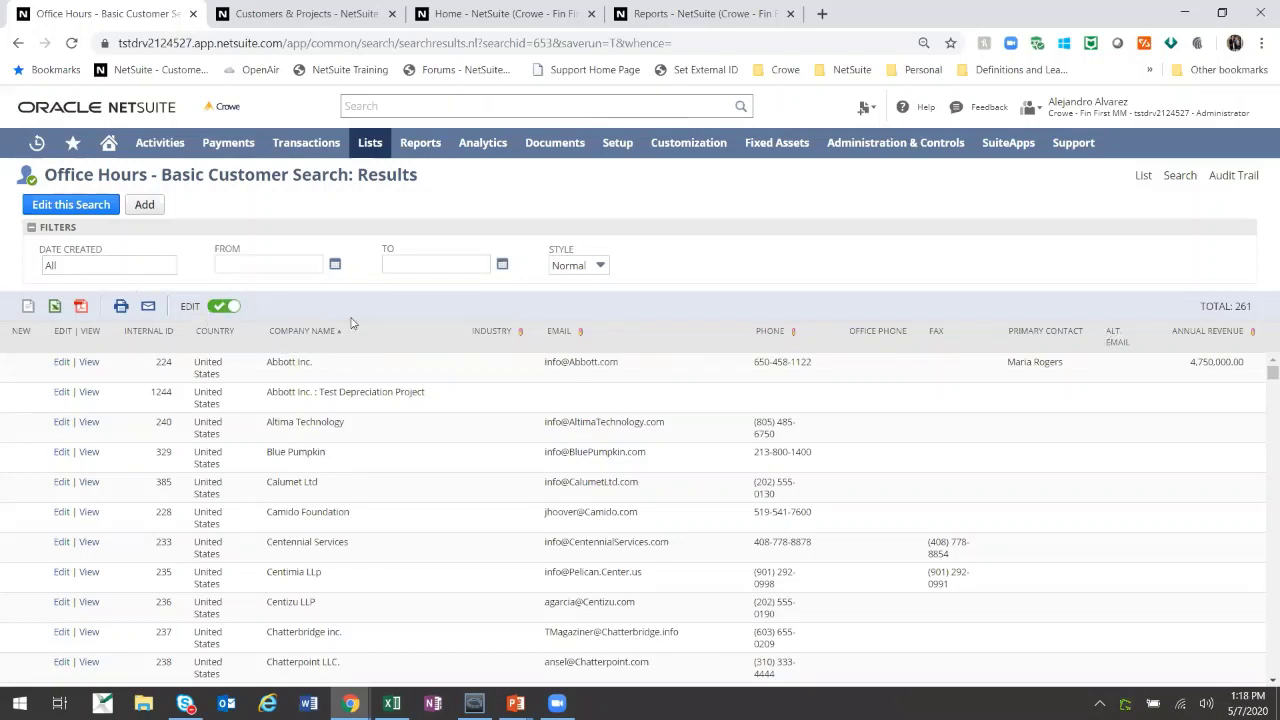
left_click(300, 331)
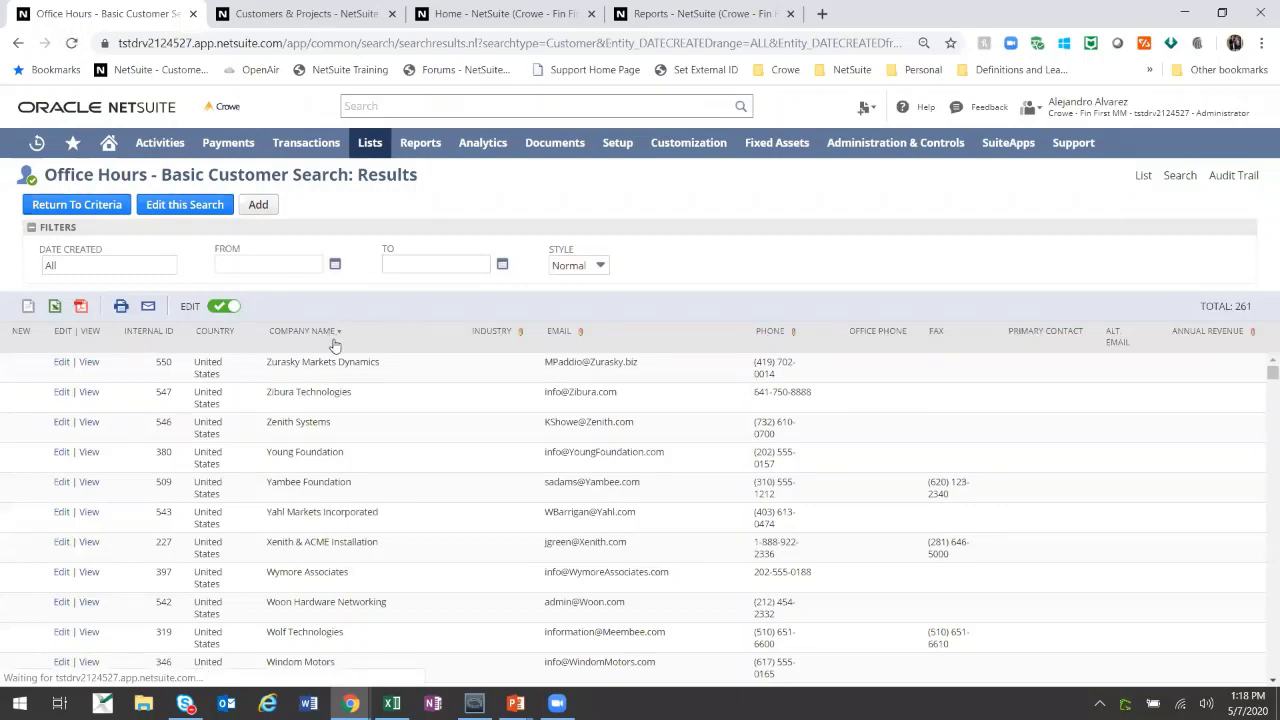
left_click(486, 345)
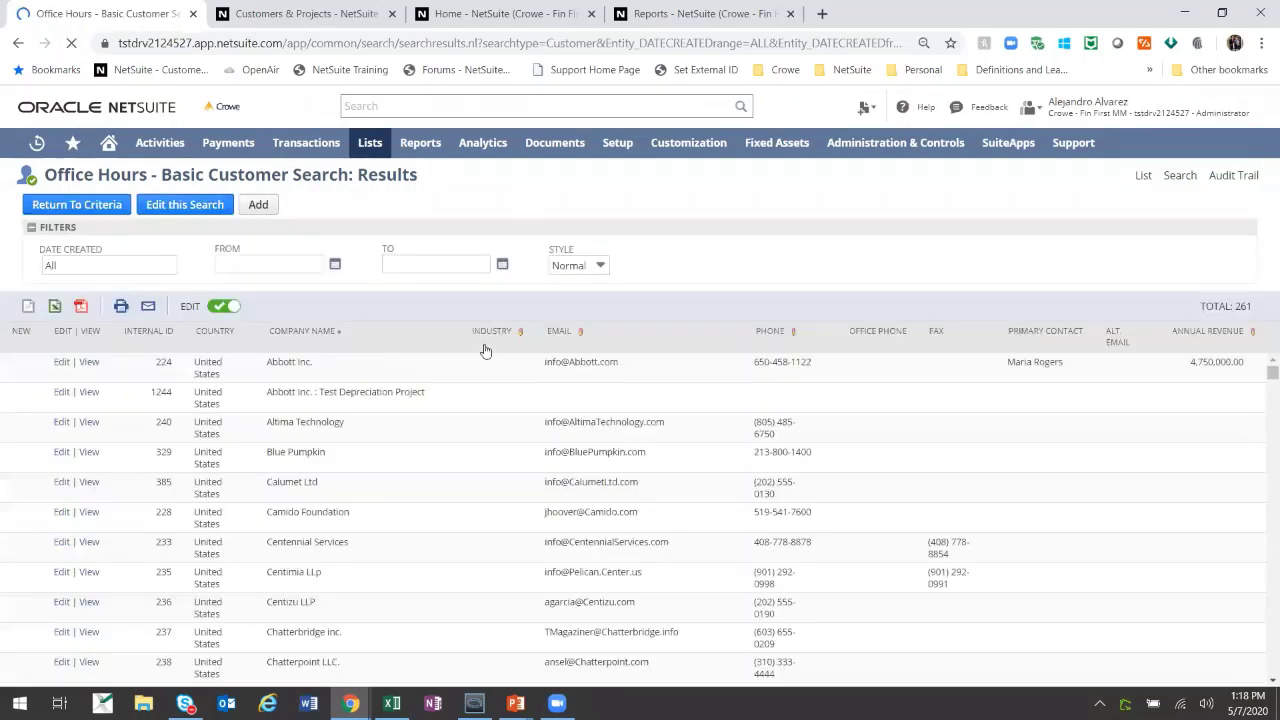
left_click(226, 306)
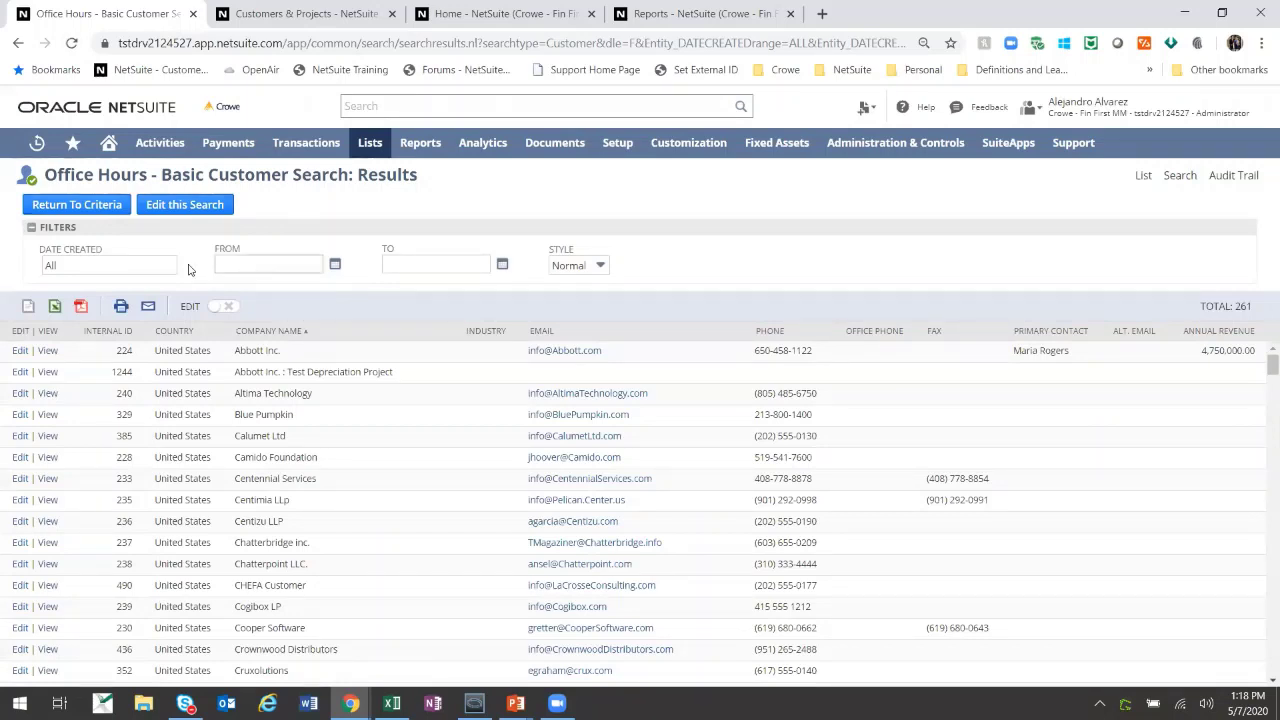
left_click(227, 310)
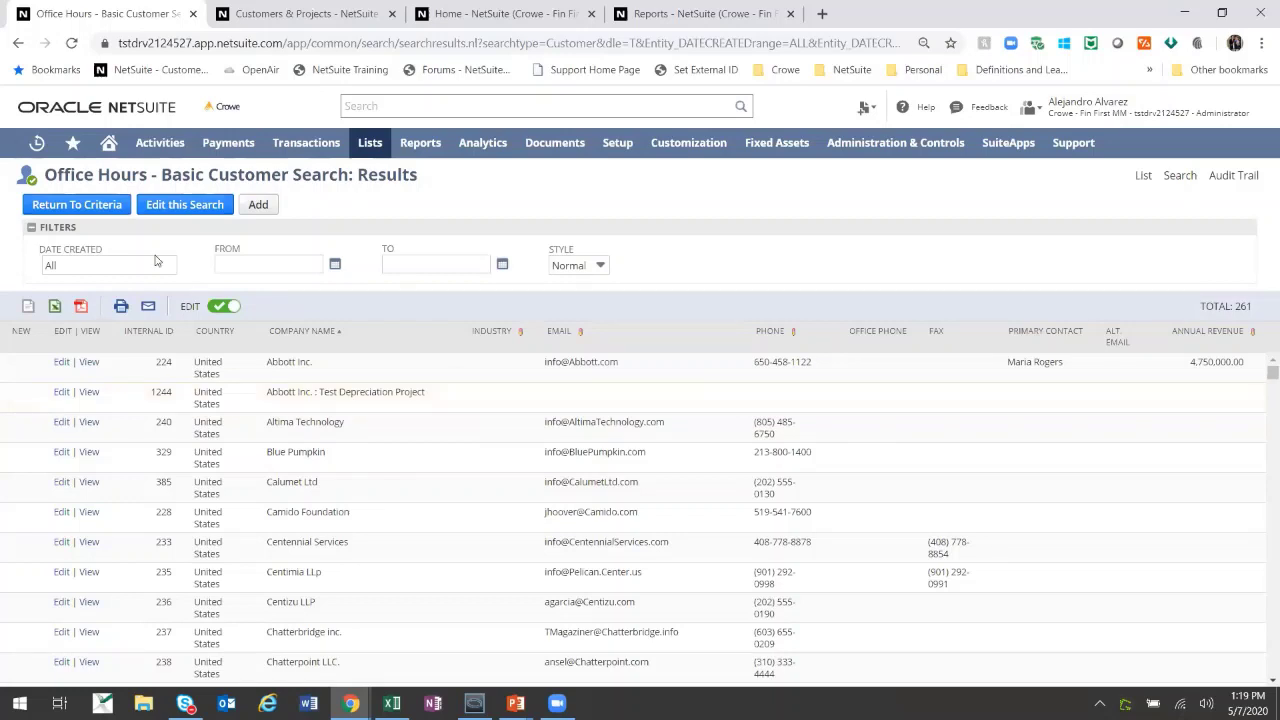
- Edit the saved search and add a criterion for Industry (Custom) being - None -
left_click(199, 209)
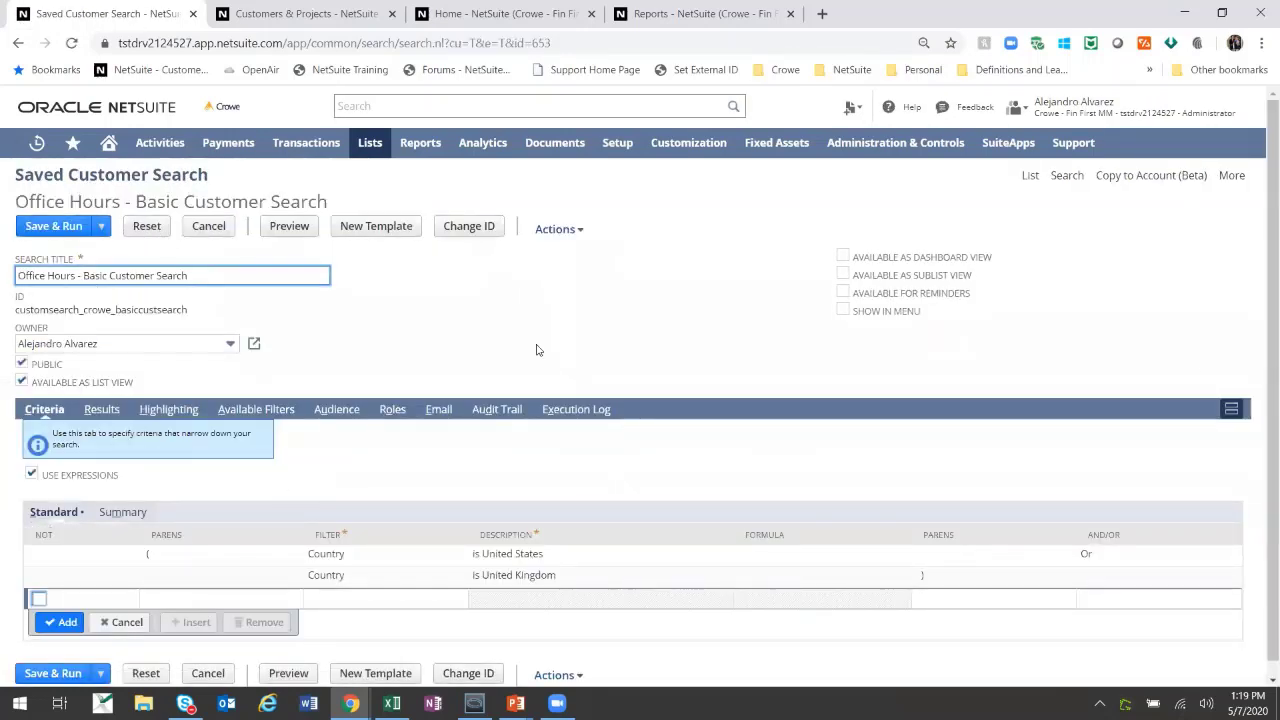
scroll(166, 475, "down", 1)
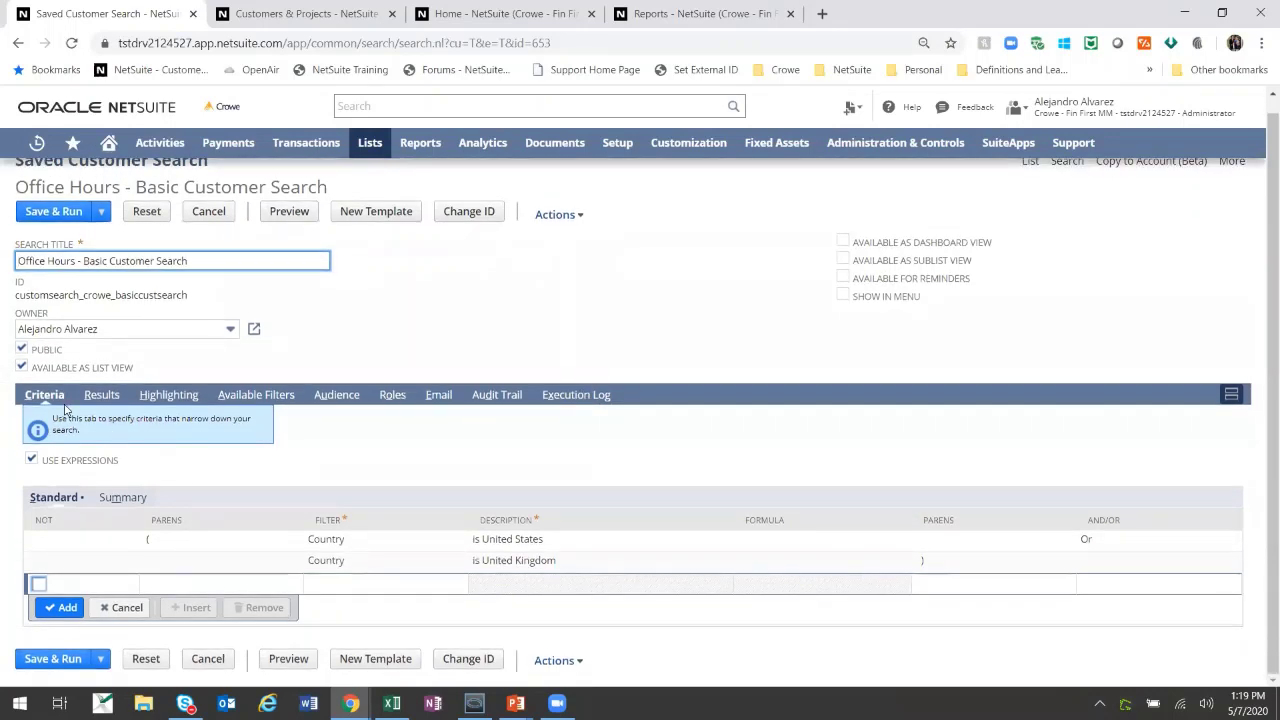
left_click(392, 590)
left_click(366, 588)
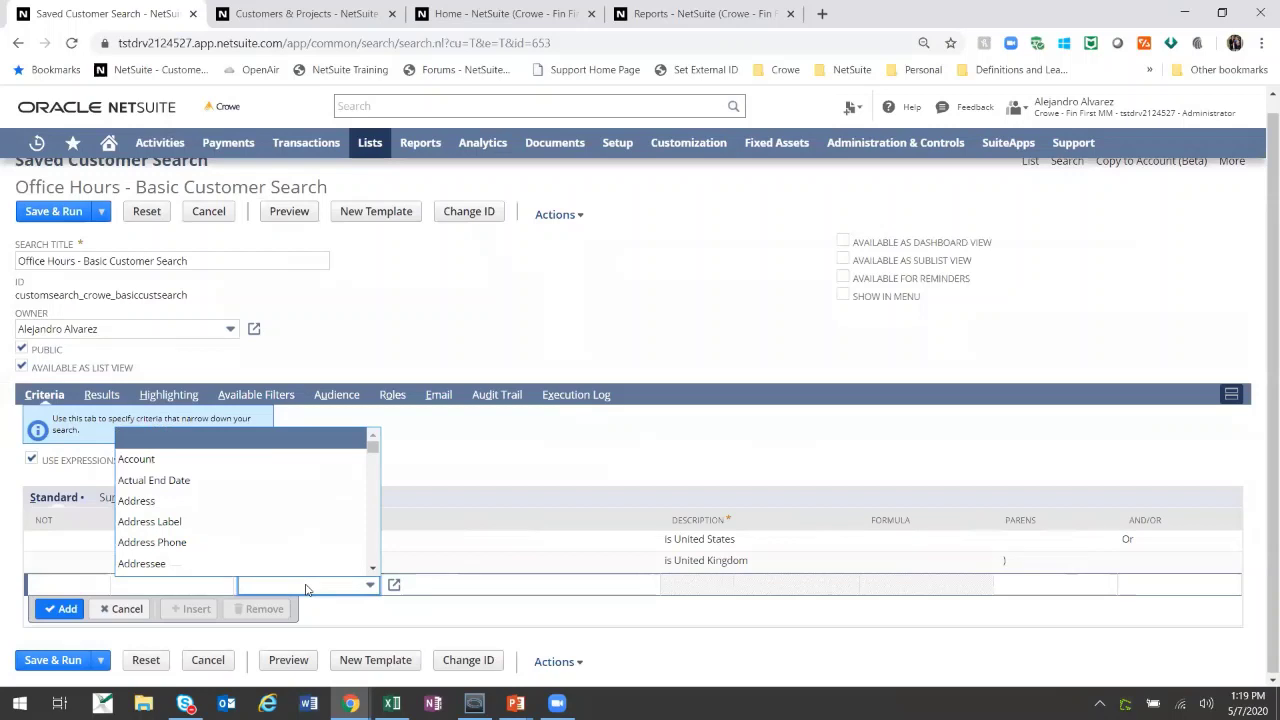
type("Inactive")
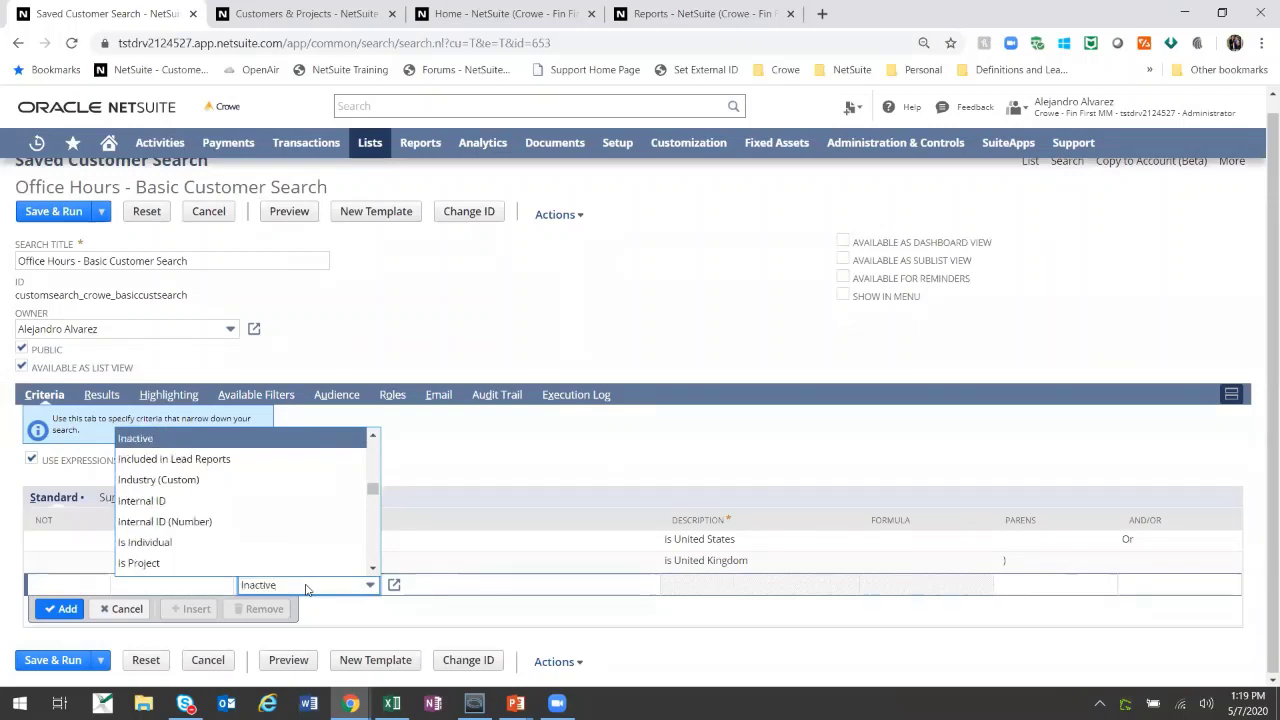
left_click(252, 480)
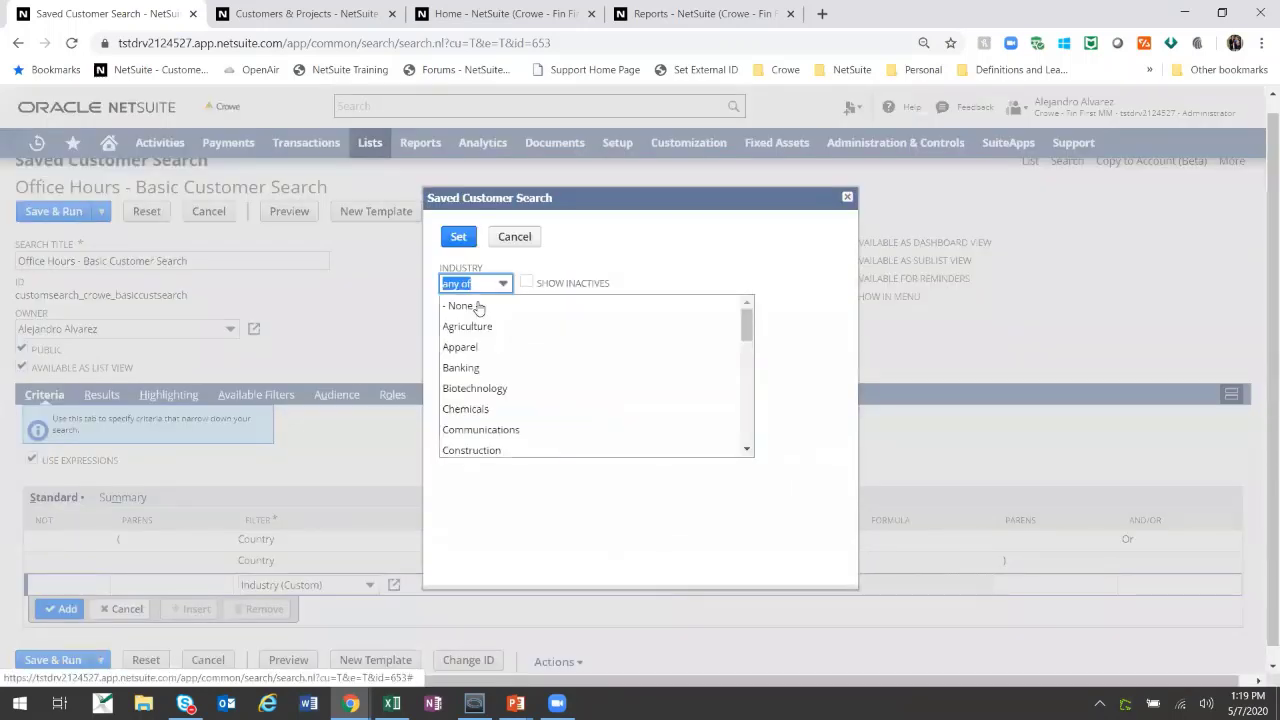
left_click(463, 308)
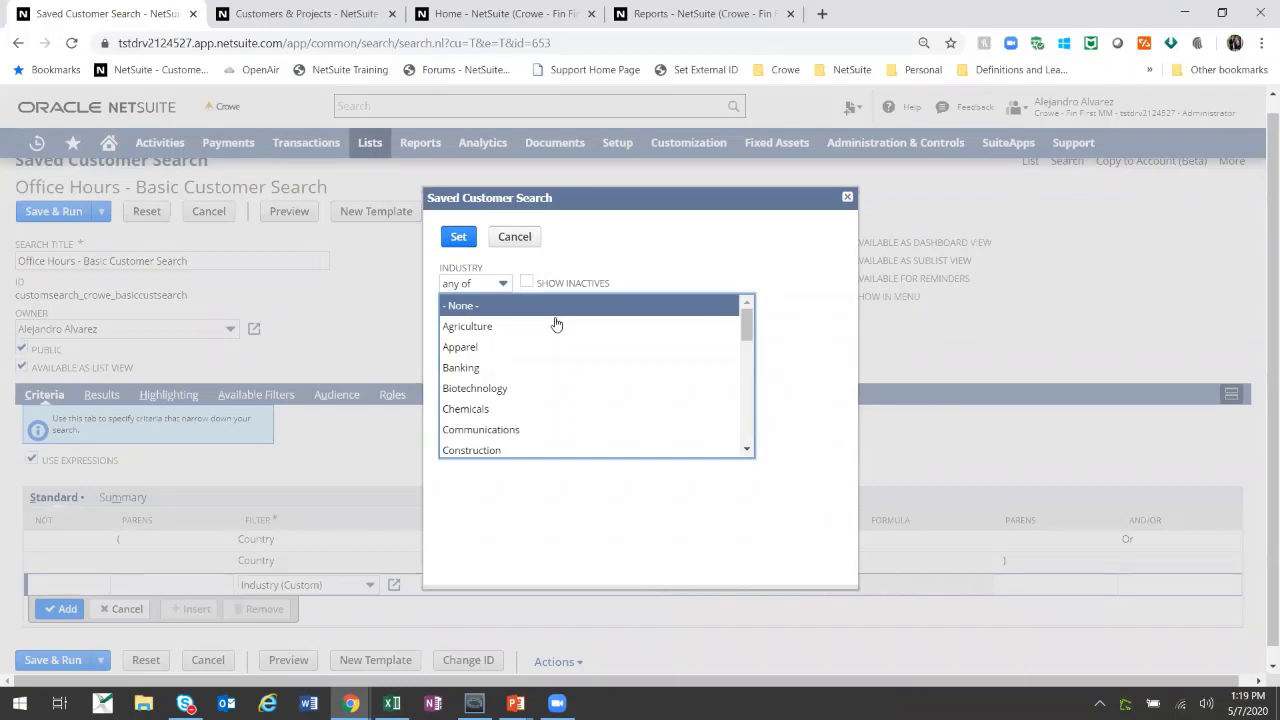
left_click(460, 237)
- Add a criterion for Annual Revenue (Custom) being empty, and save and run the search
left_click(339, 607)
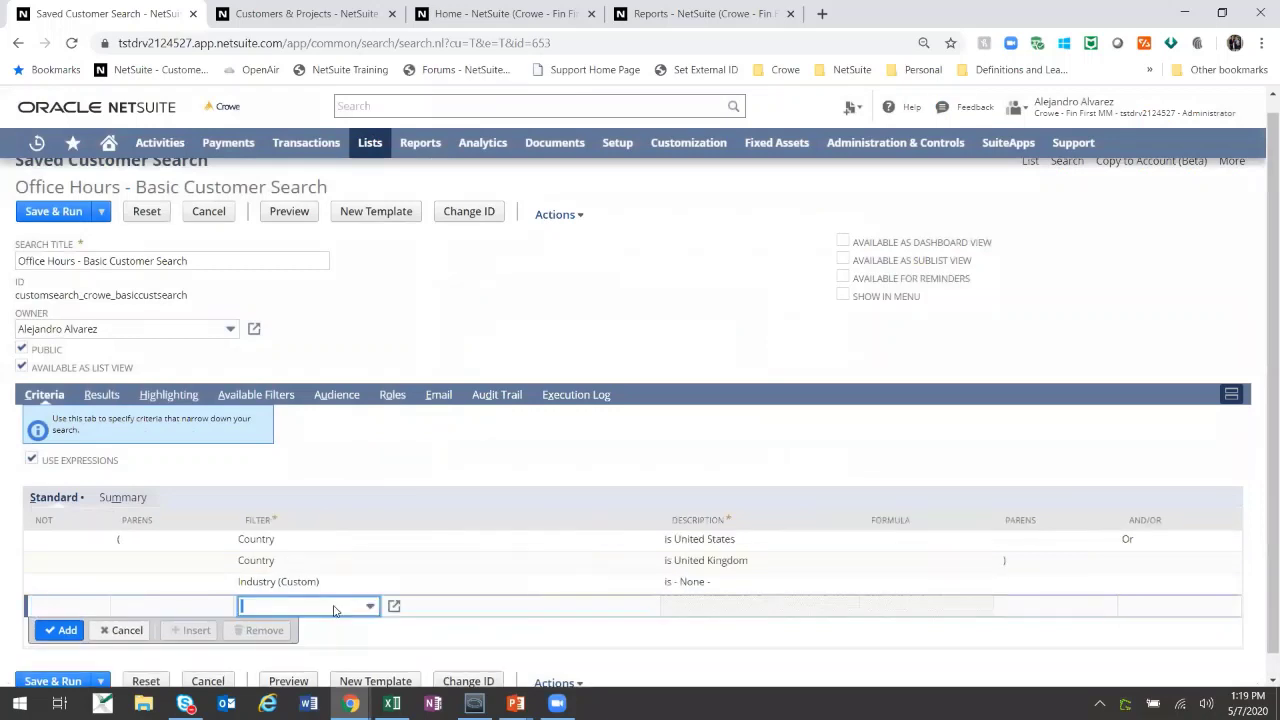
left_click(333, 609)
type("an")
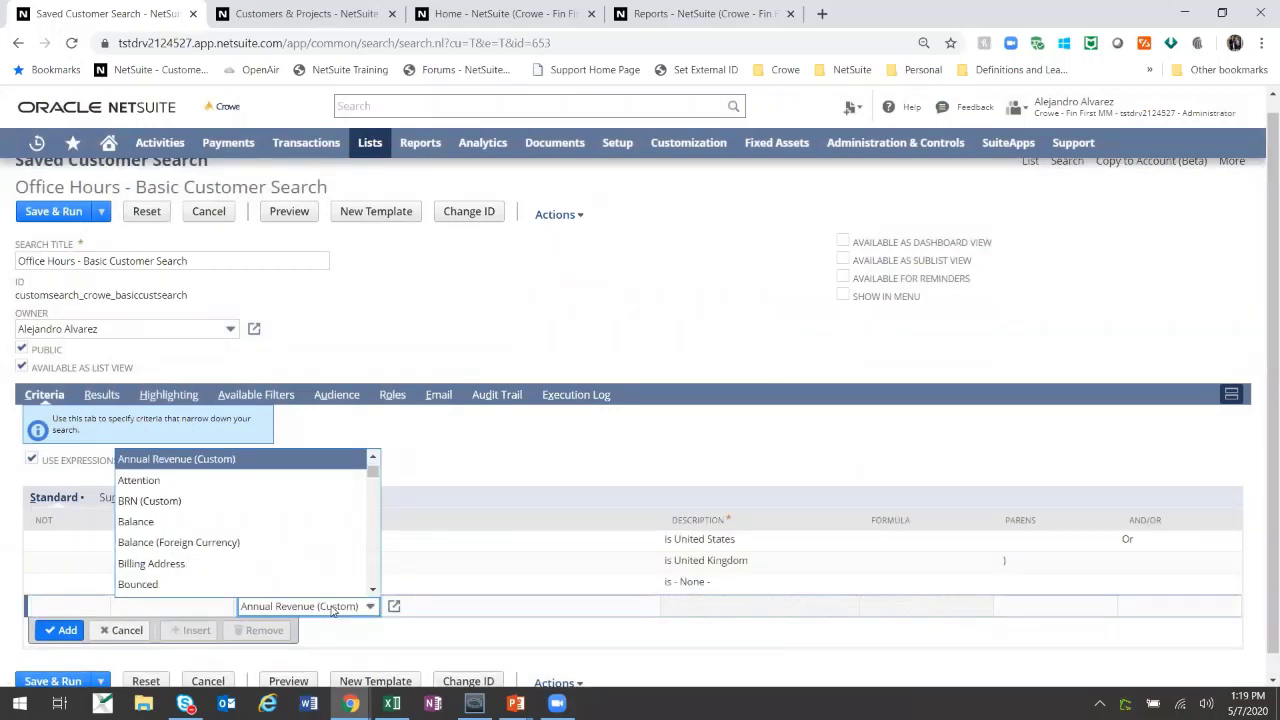
left_click(336, 461)
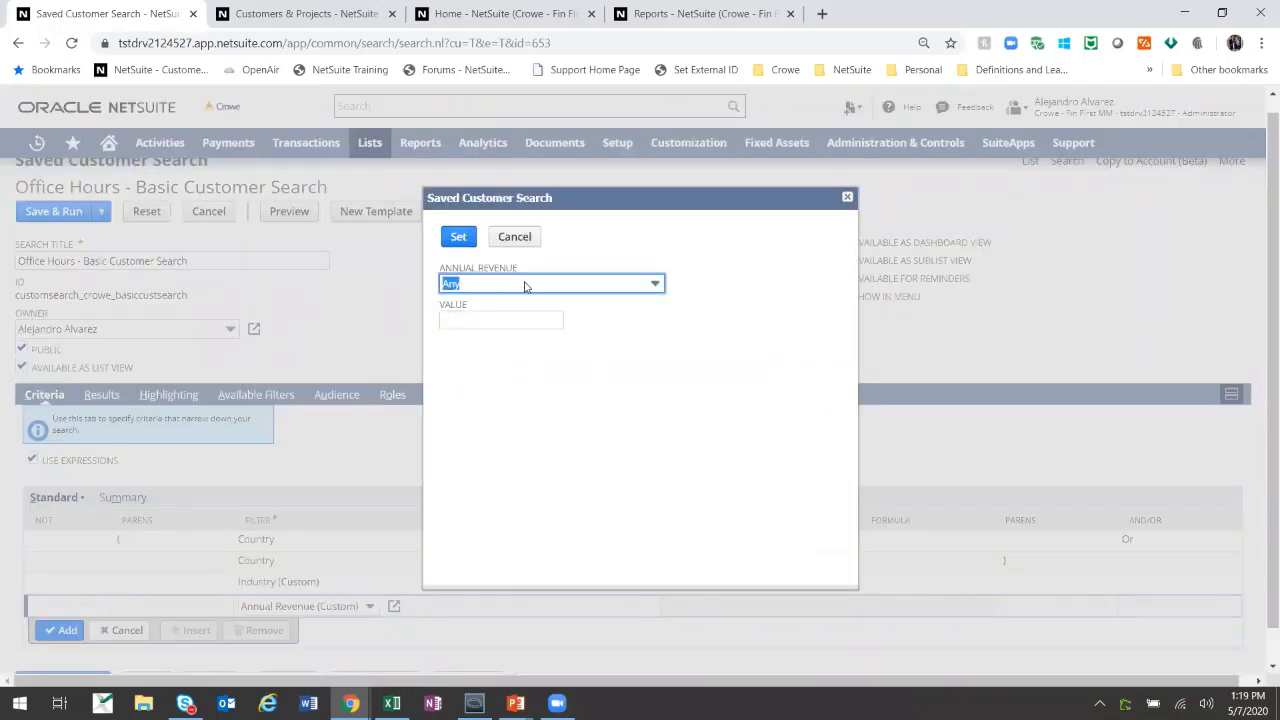
left_click(524, 287)
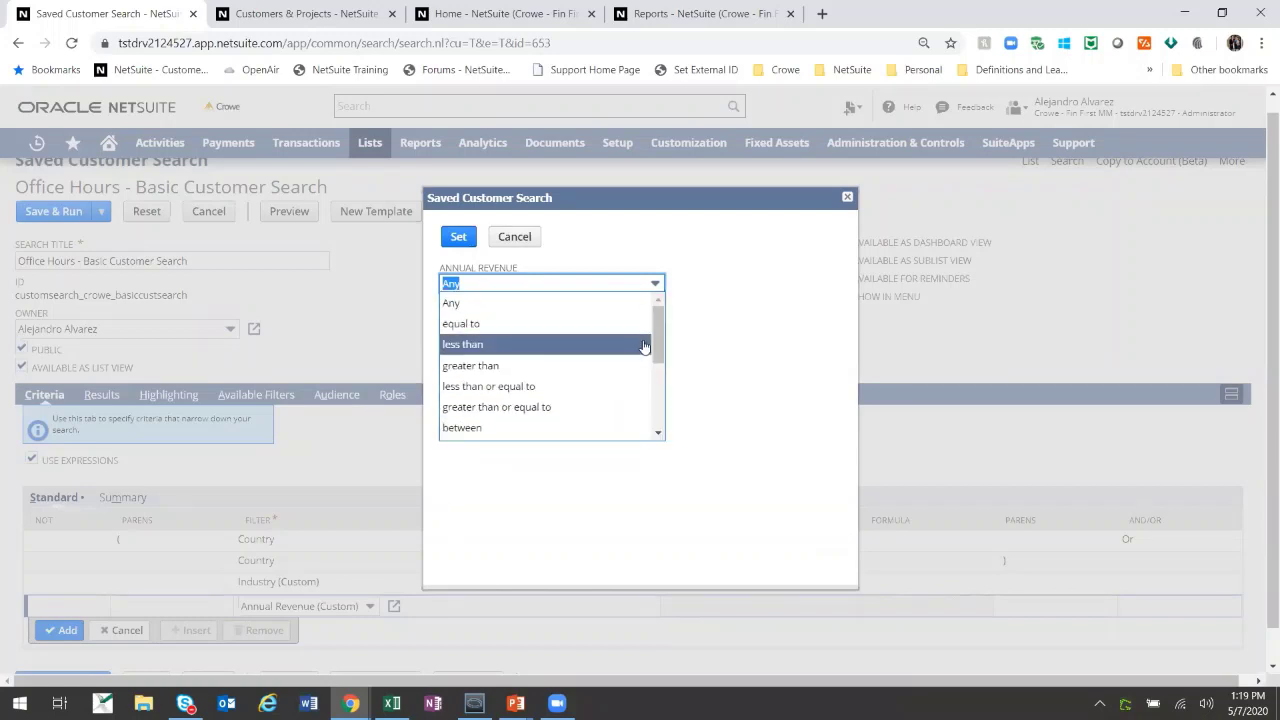
mouse_move(657, 345)
left_mouse_down()
mouse_move(645, 410)
mouse_move(653, 322)
left_mouse_up()
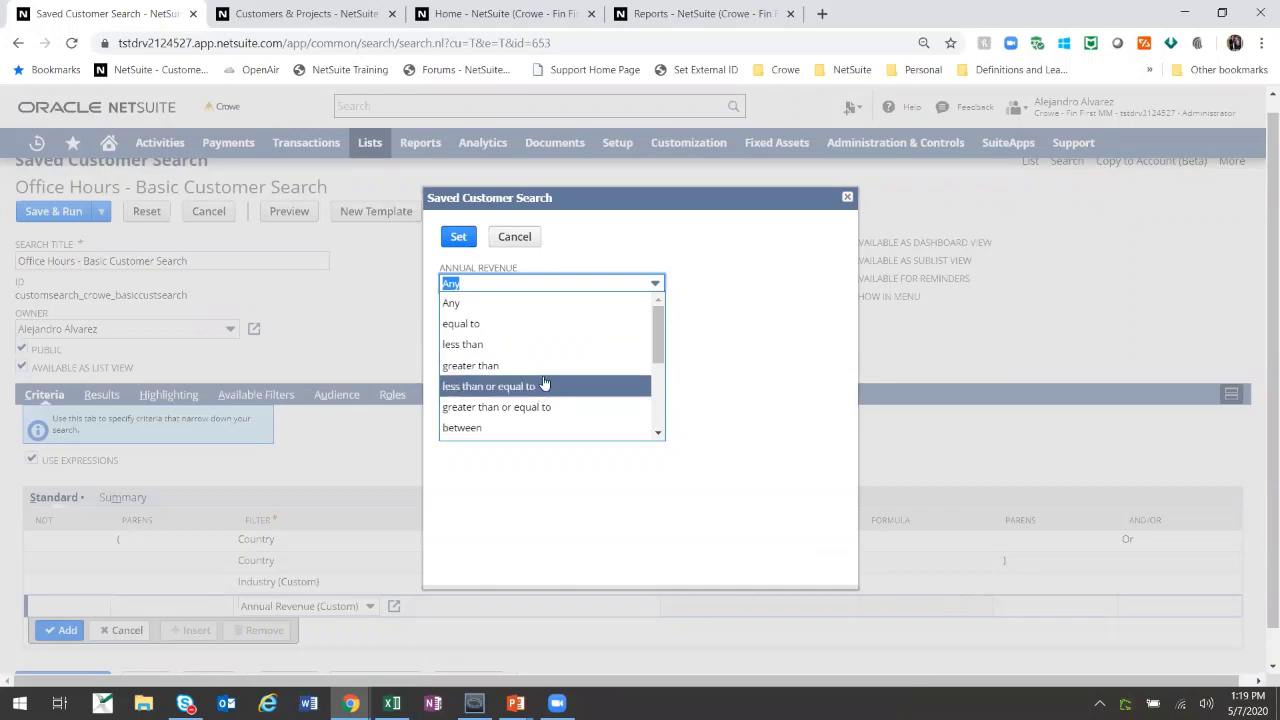
scroll(543, 383, "down", 5)
scroll(537, 370, "up", 2)
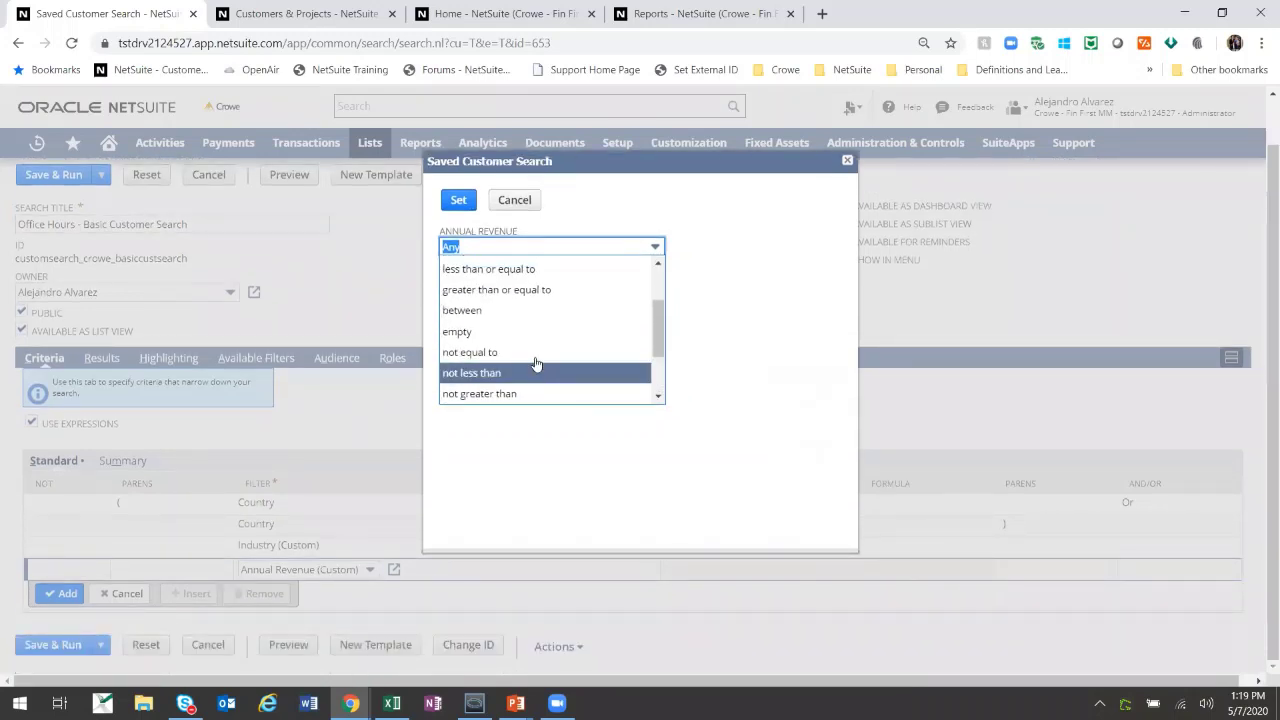
left_click(470, 331)
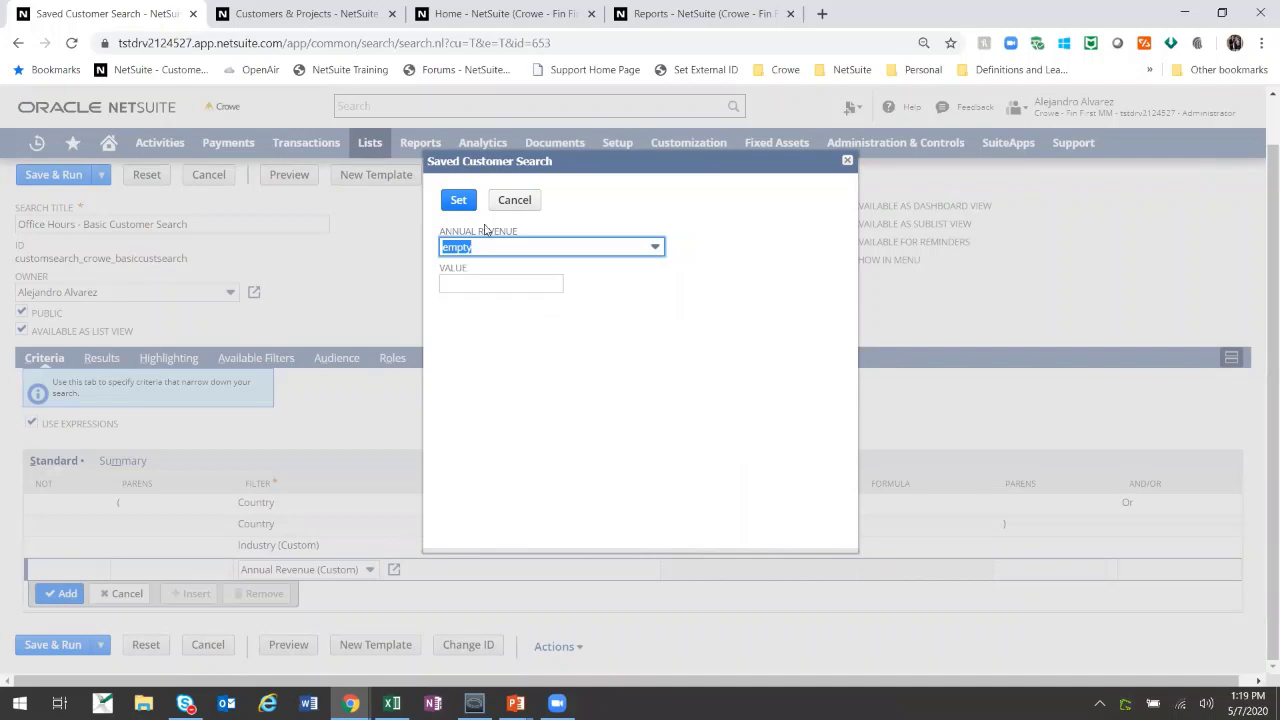
left_click(458, 200)
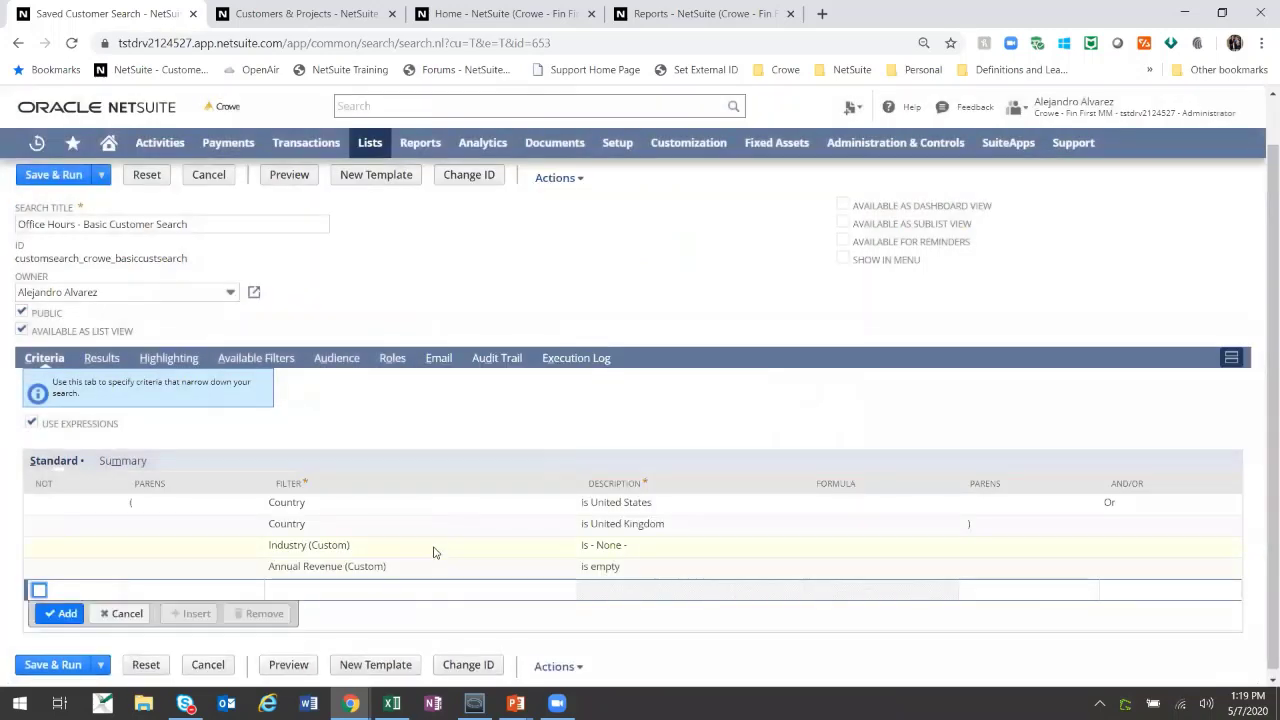
scroll(433, 552, "up", 1)
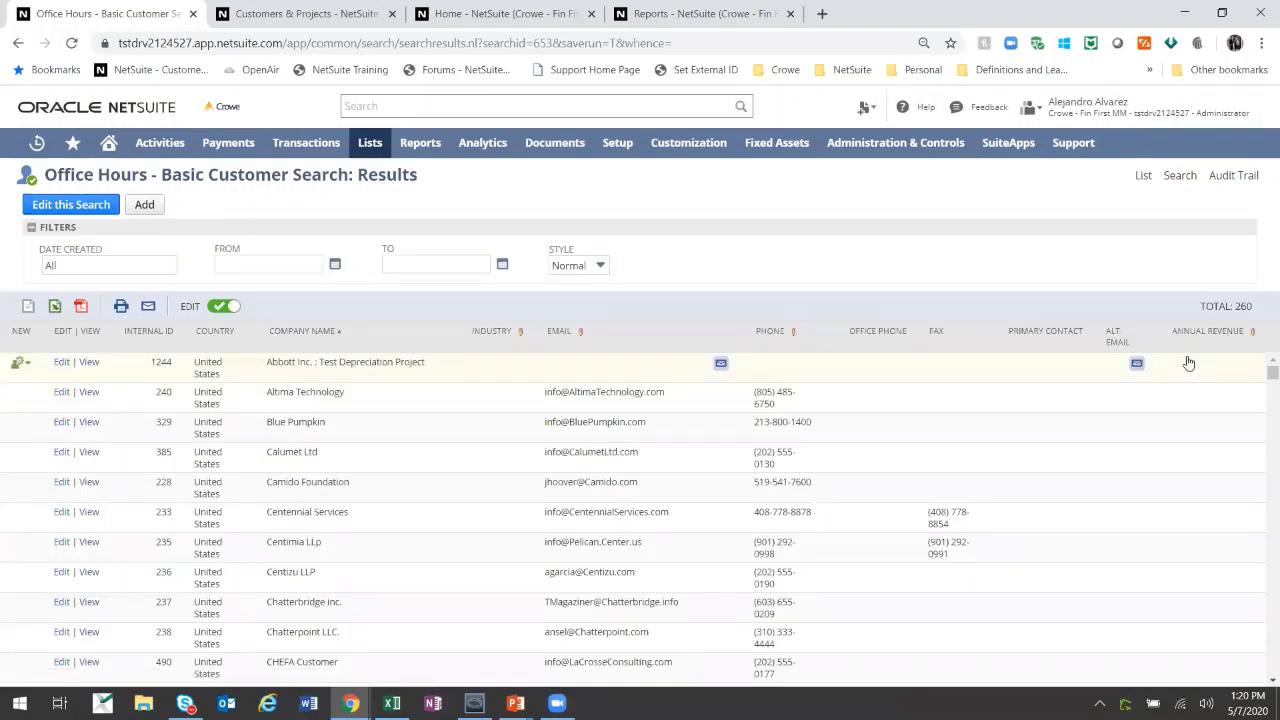
- Edit Altima Technology inline in the results, setting its industry to Agriculture and its annual revenue to 1000000
left_click(478, 396)
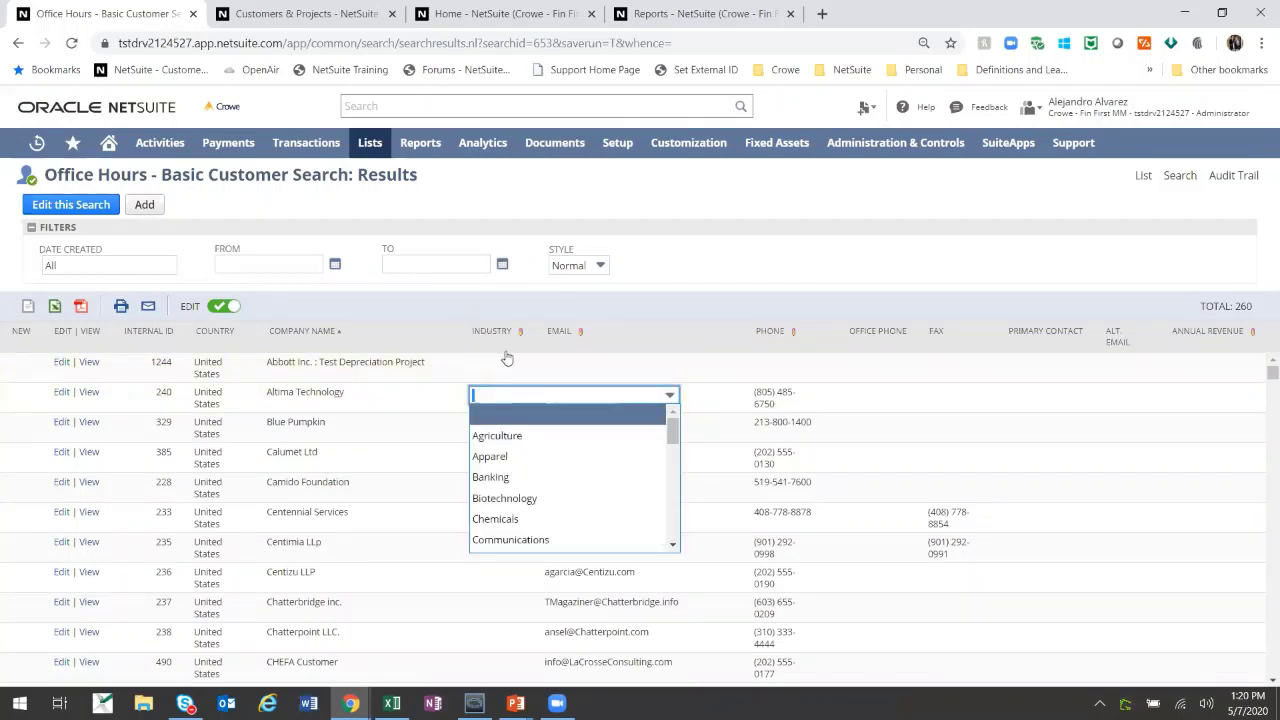
left_click(505, 440)
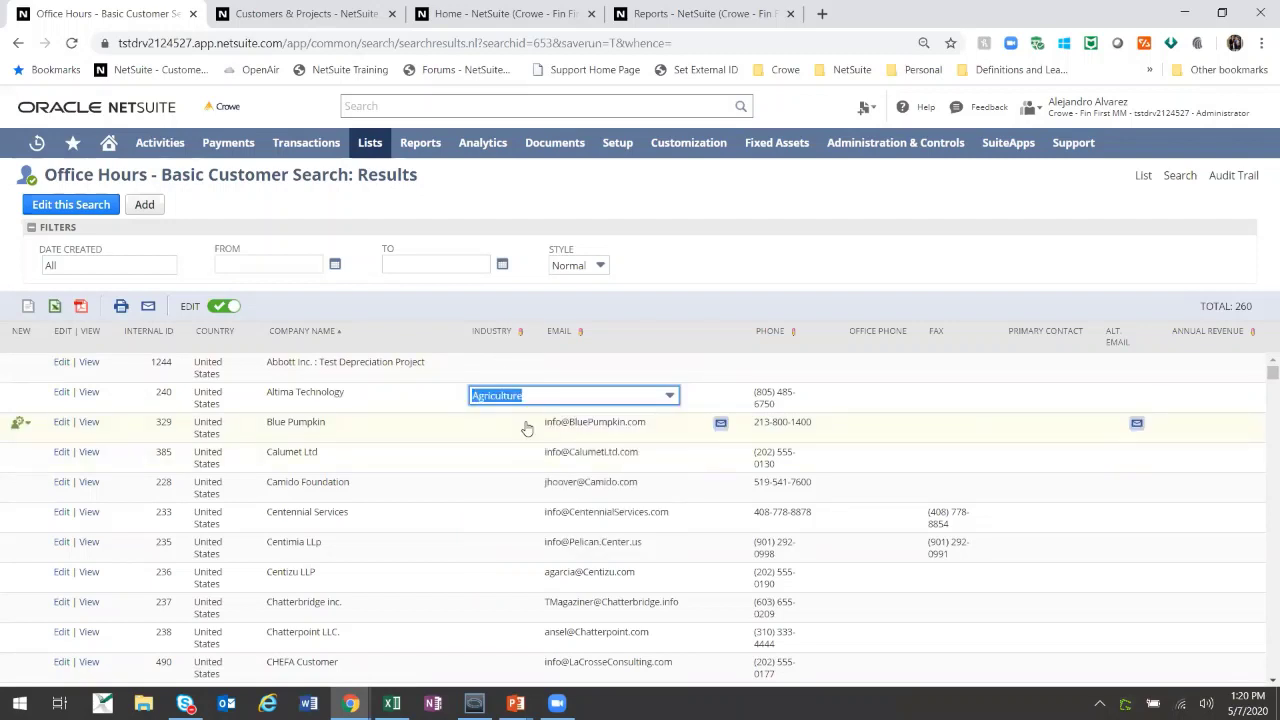
left_click(705, 267)
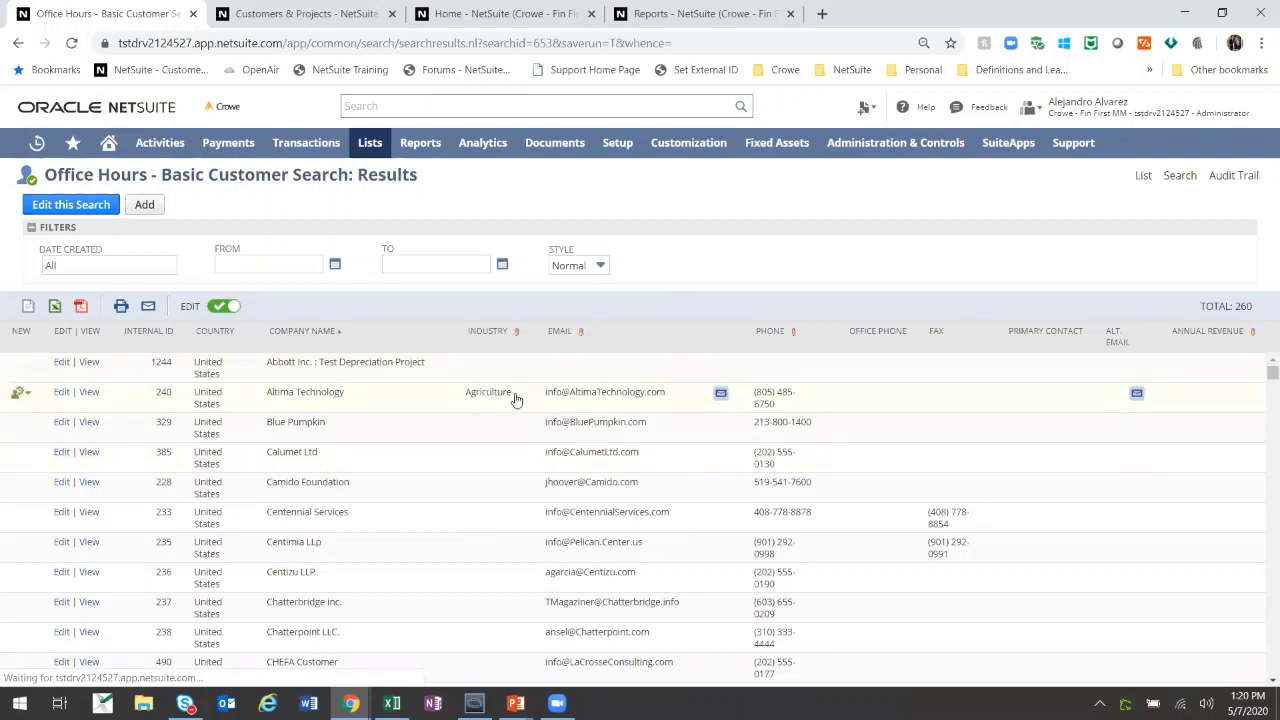
left_click(1206, 394)
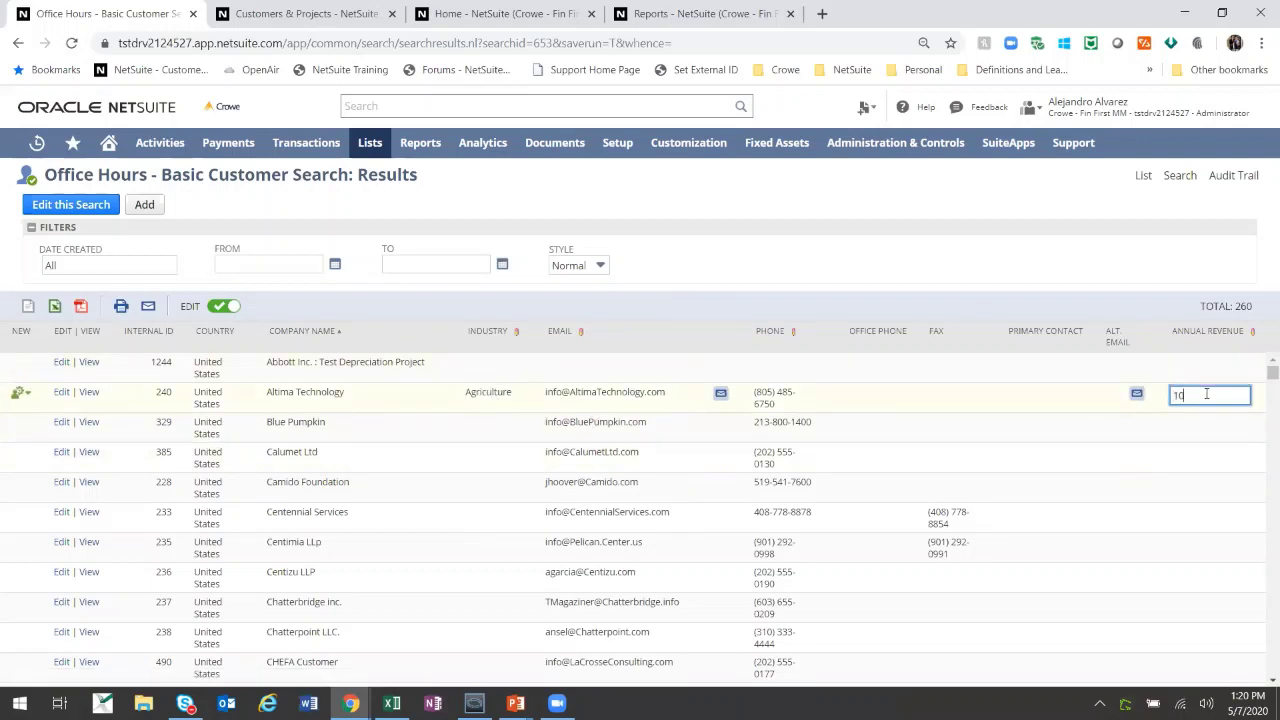
type("1000000")
key("Tab")
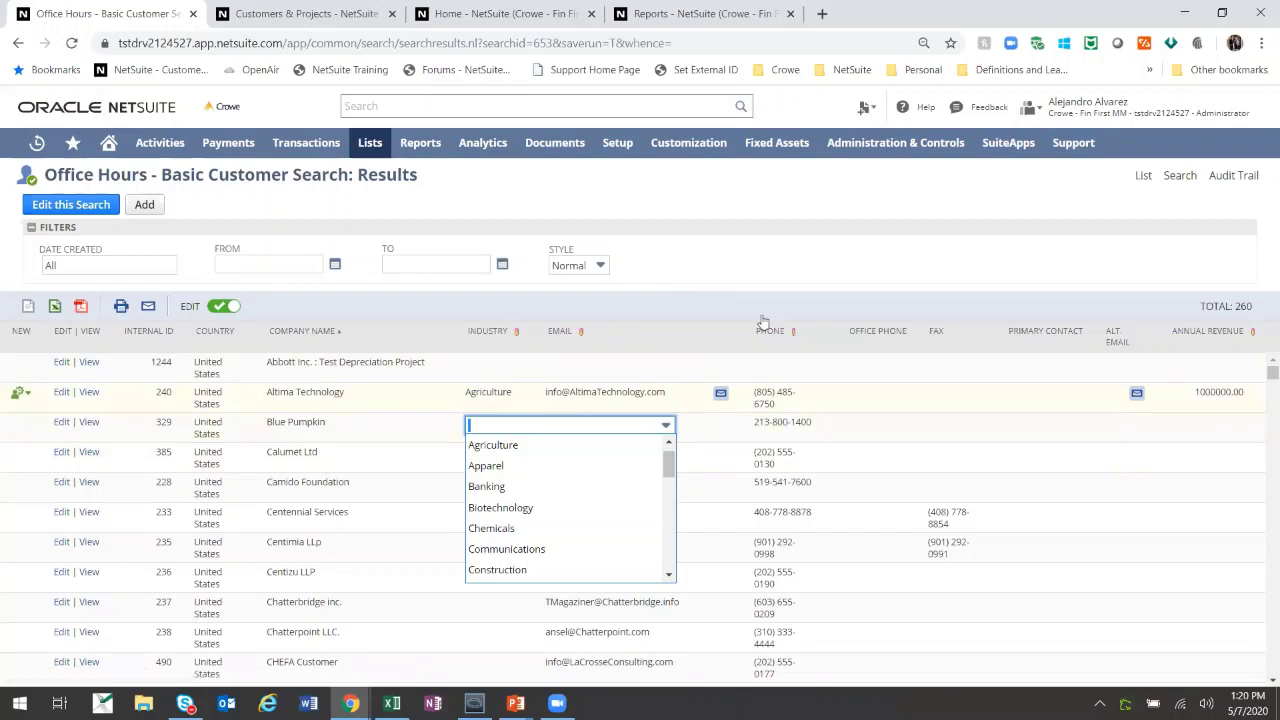
left_click(850, 224)
- Set Calumet Ltd's industry to Apparel inline and reload the search results
left_click(495, 412)
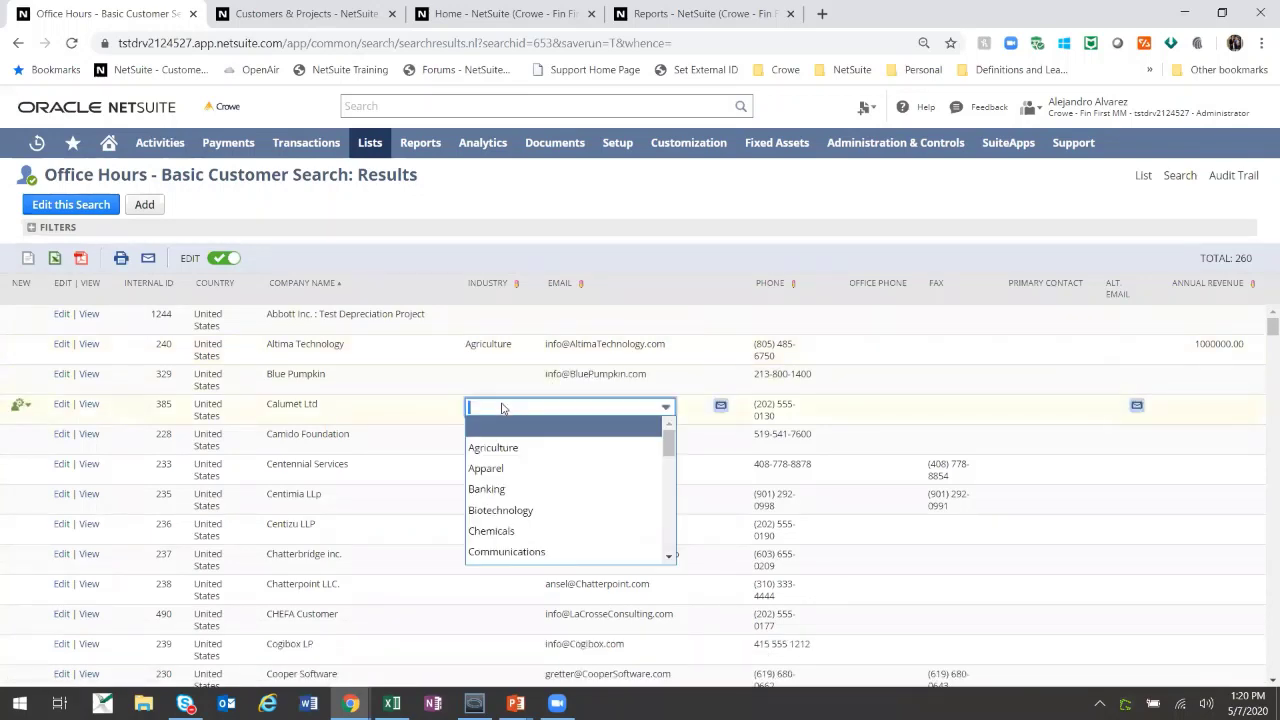
left_click(486, 468)
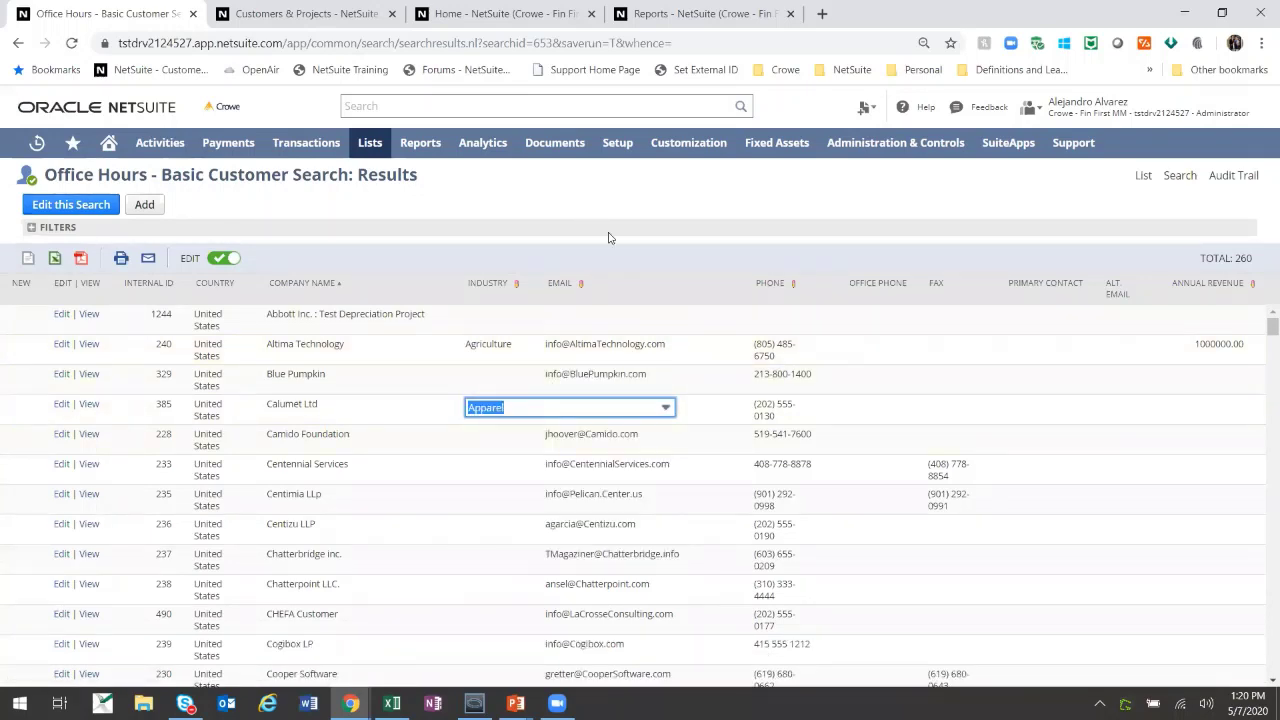
left_click(512, 381)
left_click(71, 43)
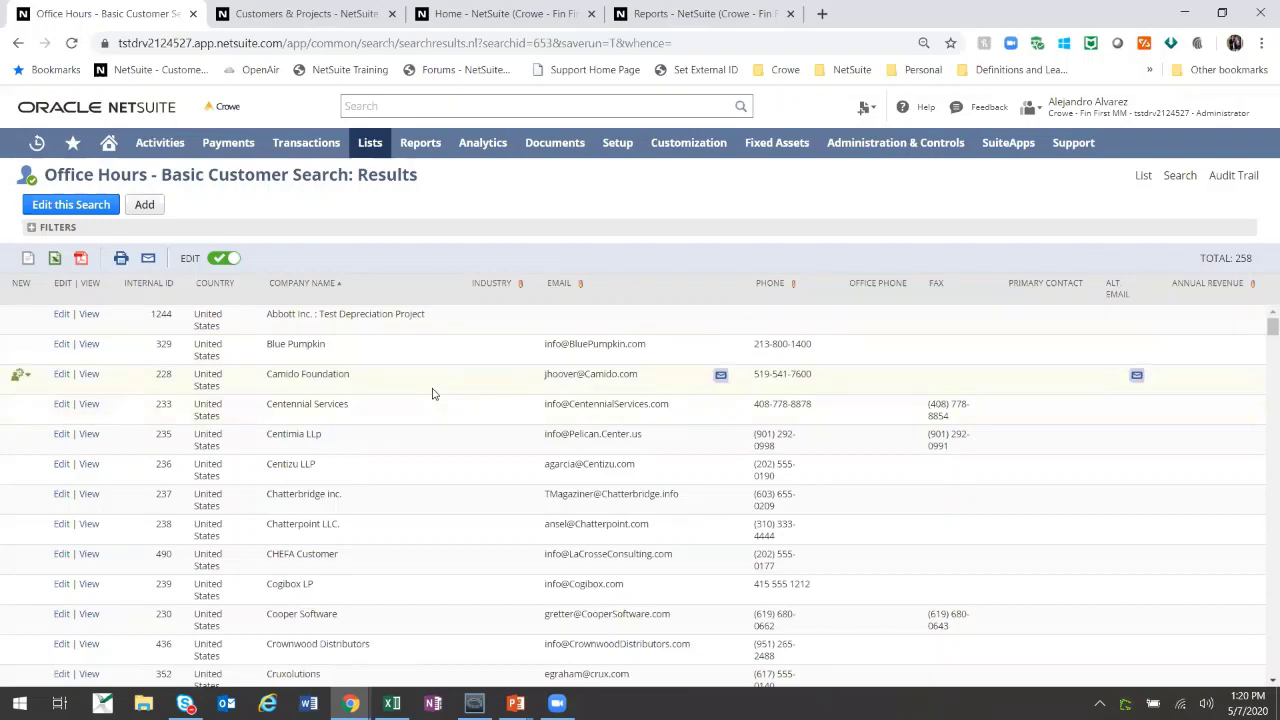
scroll(434, 391, "down", 3)
scroll(434, 393, "up", 3)
key("alt+Tab")
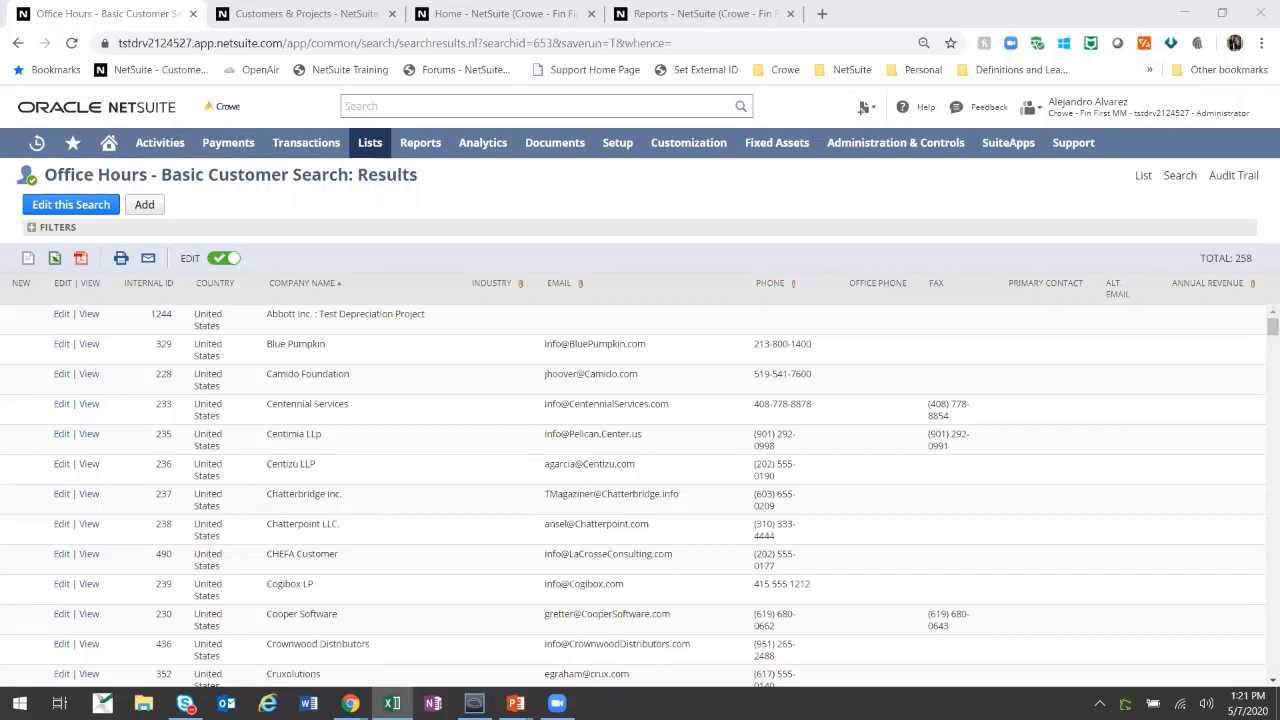
- Open the Camido Foundation customer record for editing in a new browser tab, closing the three other unused tabs
right_click(90, 378)
left_click(137, 386)
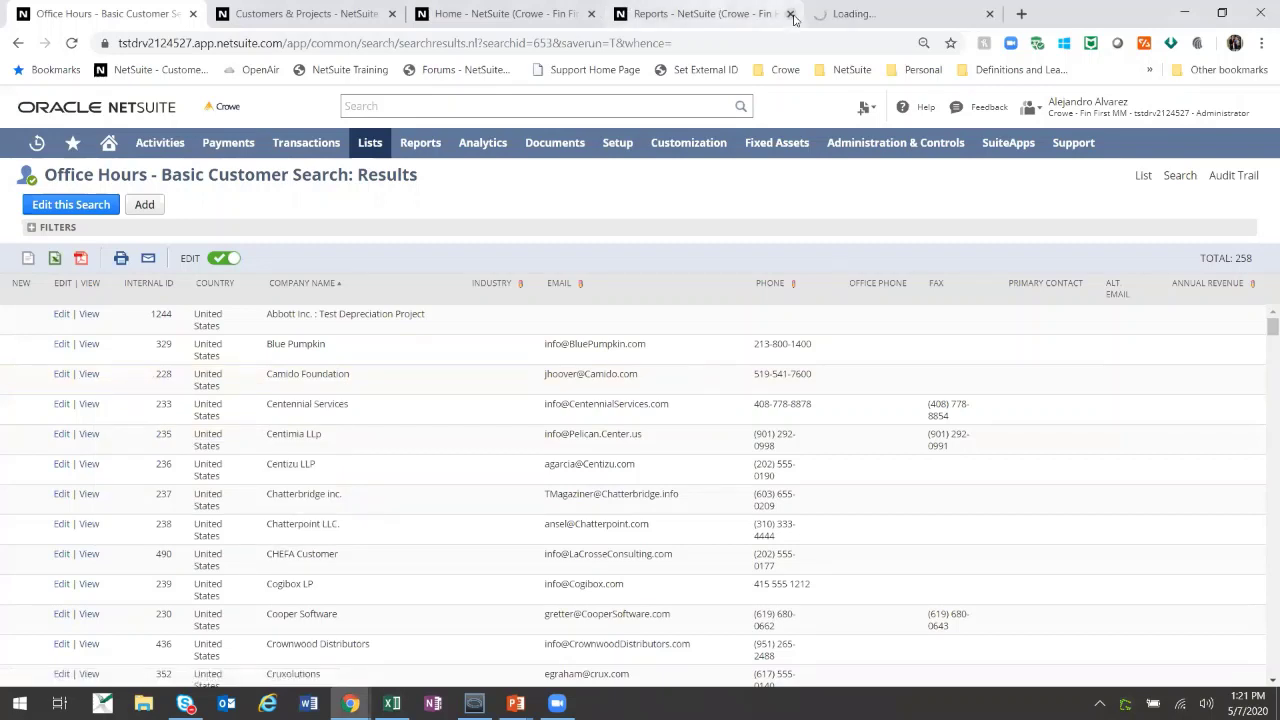
left_click(790, 14)
left_click(591, 14)
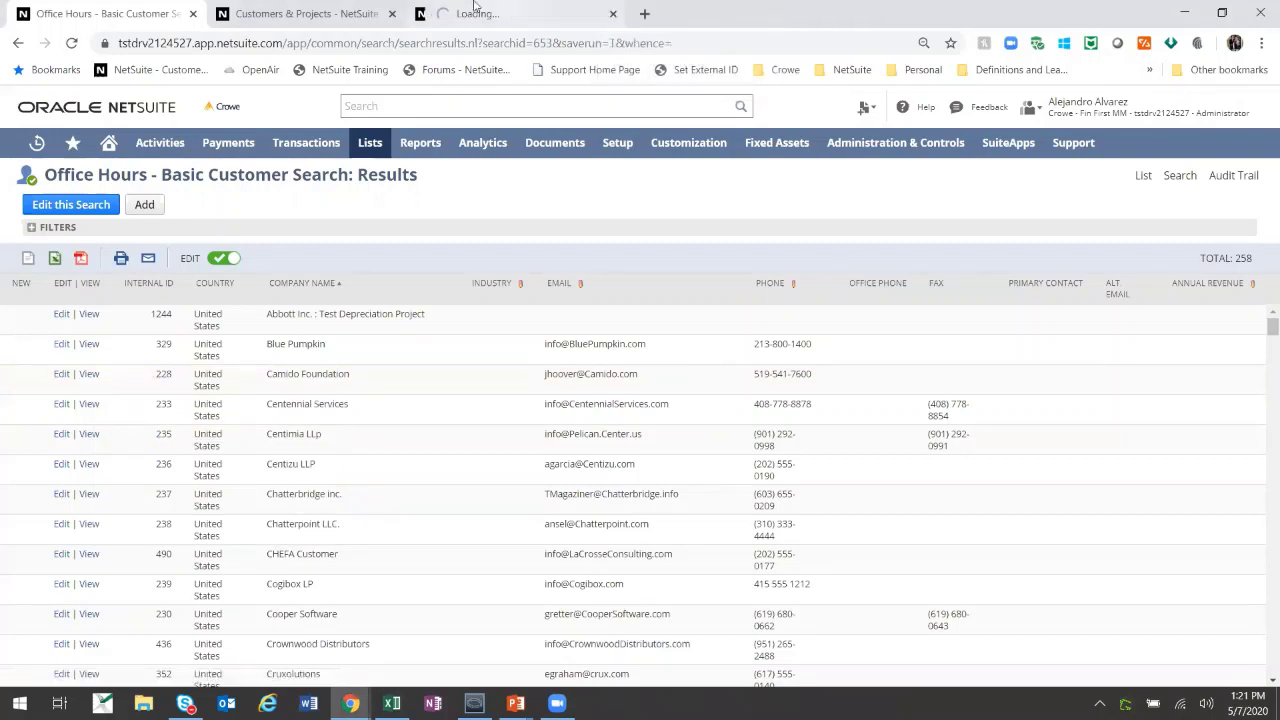
left_click(391, 14)
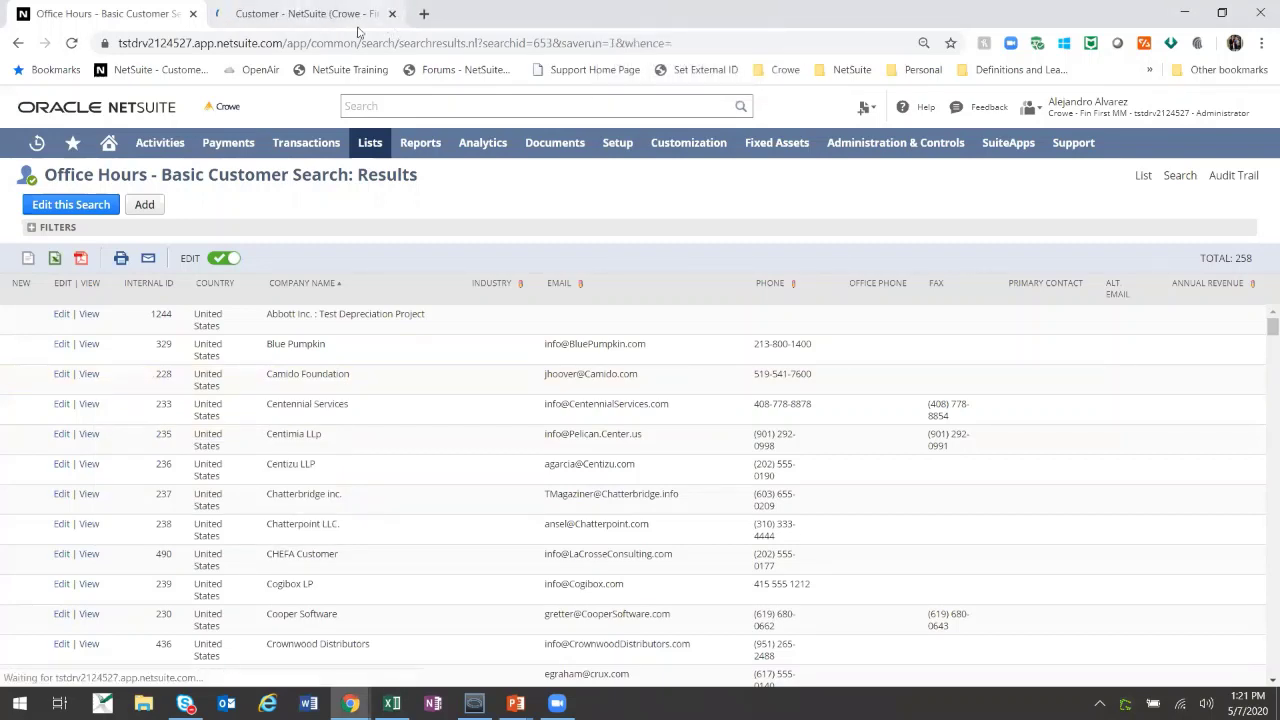
left_click(358, 24)
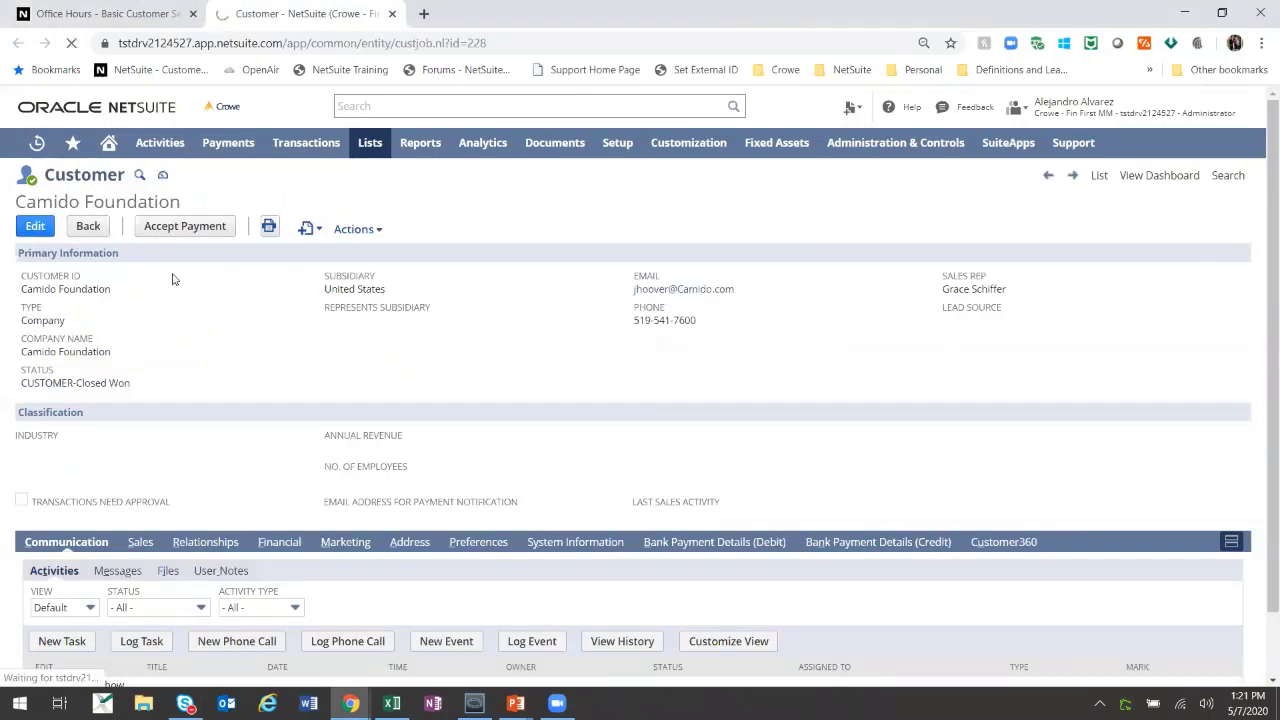
left_click(35, 226)
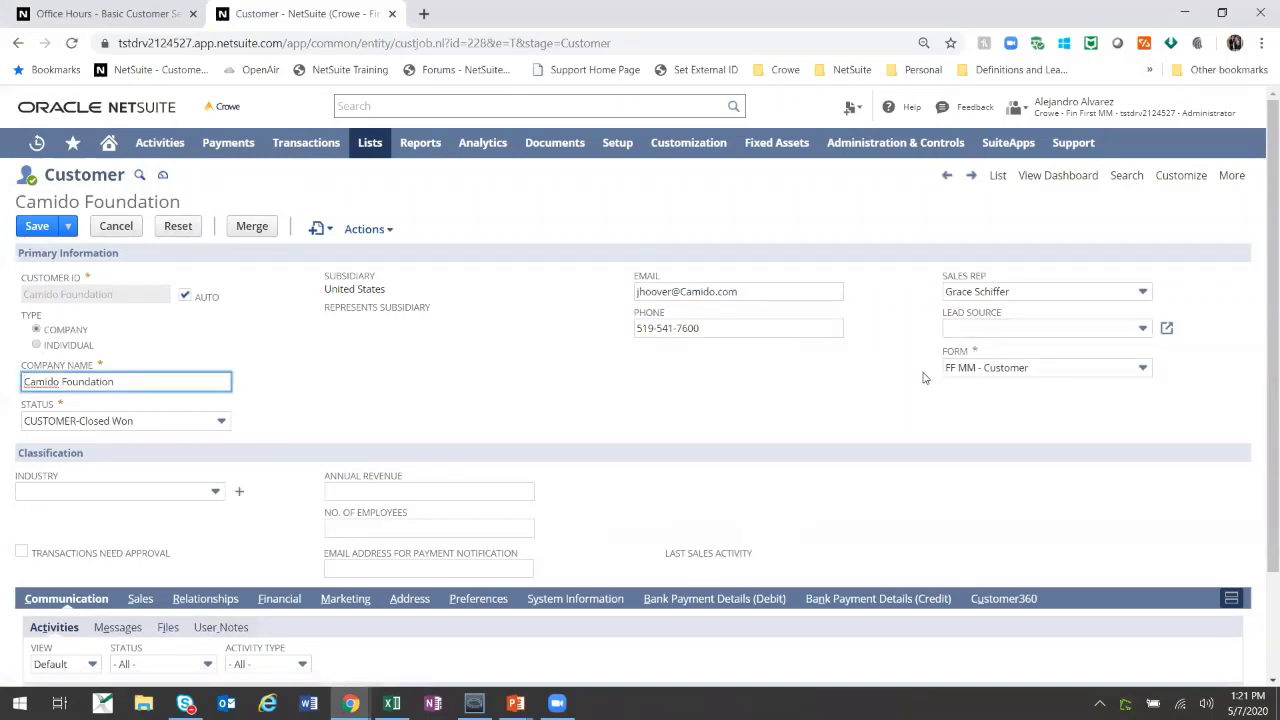
- Examine the form choices and the Annual Revenue field help on the Camido Foundation record, and open the saved customer search for editing
left_click(1009, 370)
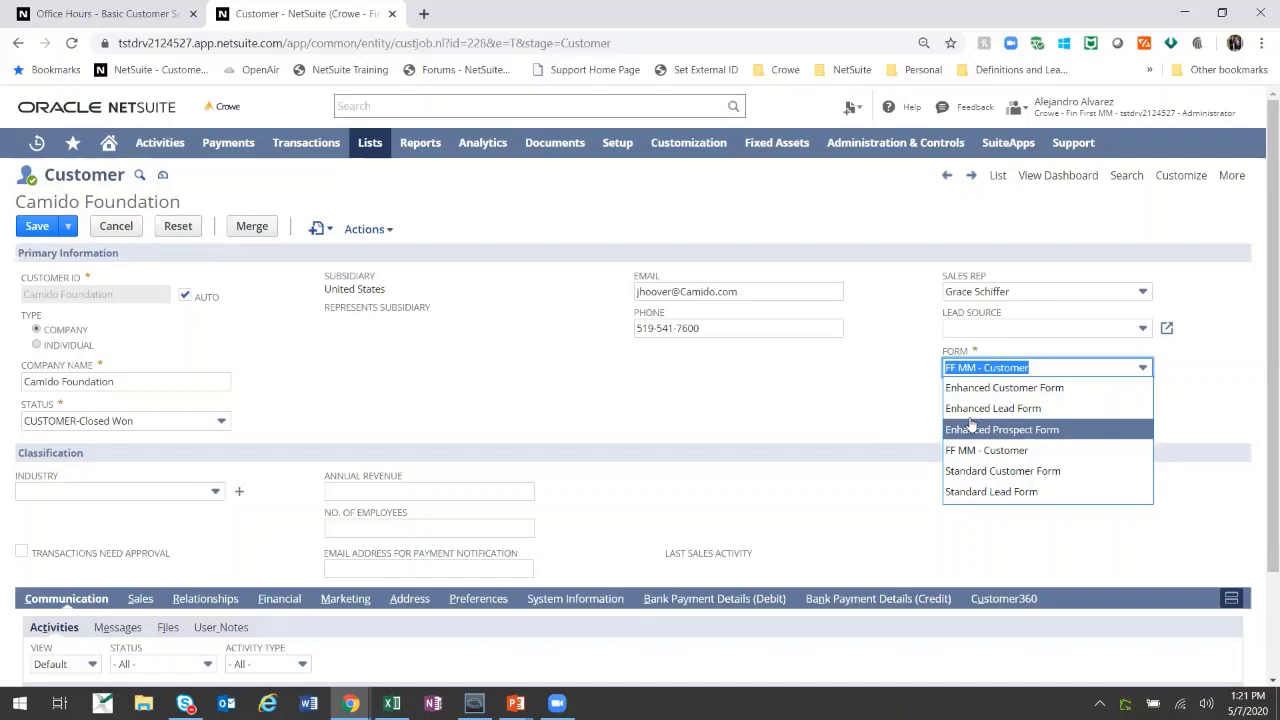
left_click(341, 464)
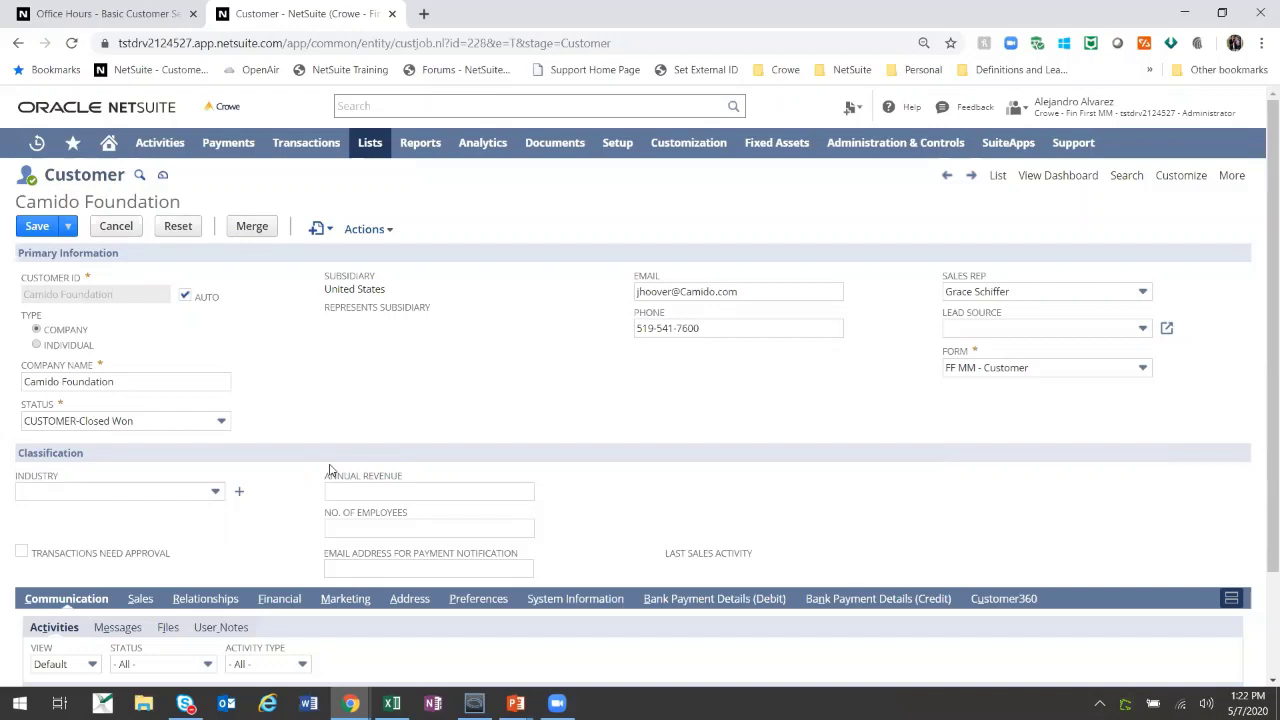
left_click(89, 10)
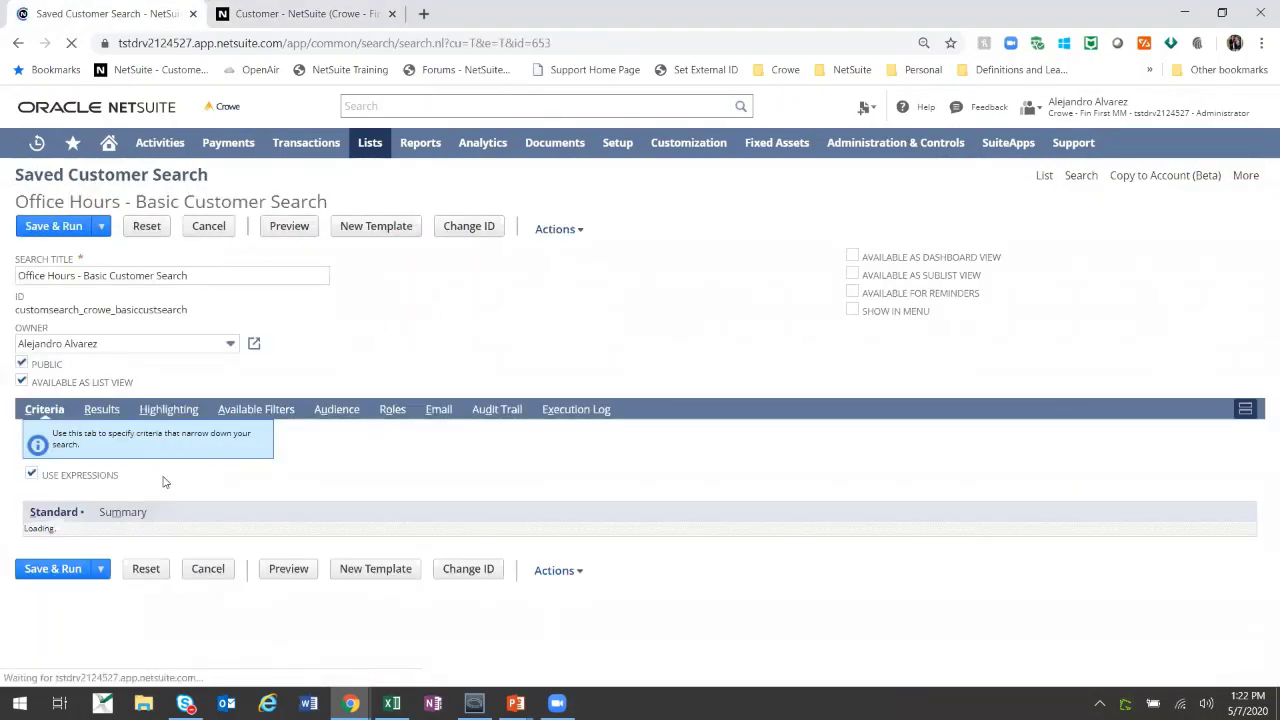
left_click(320, 13)
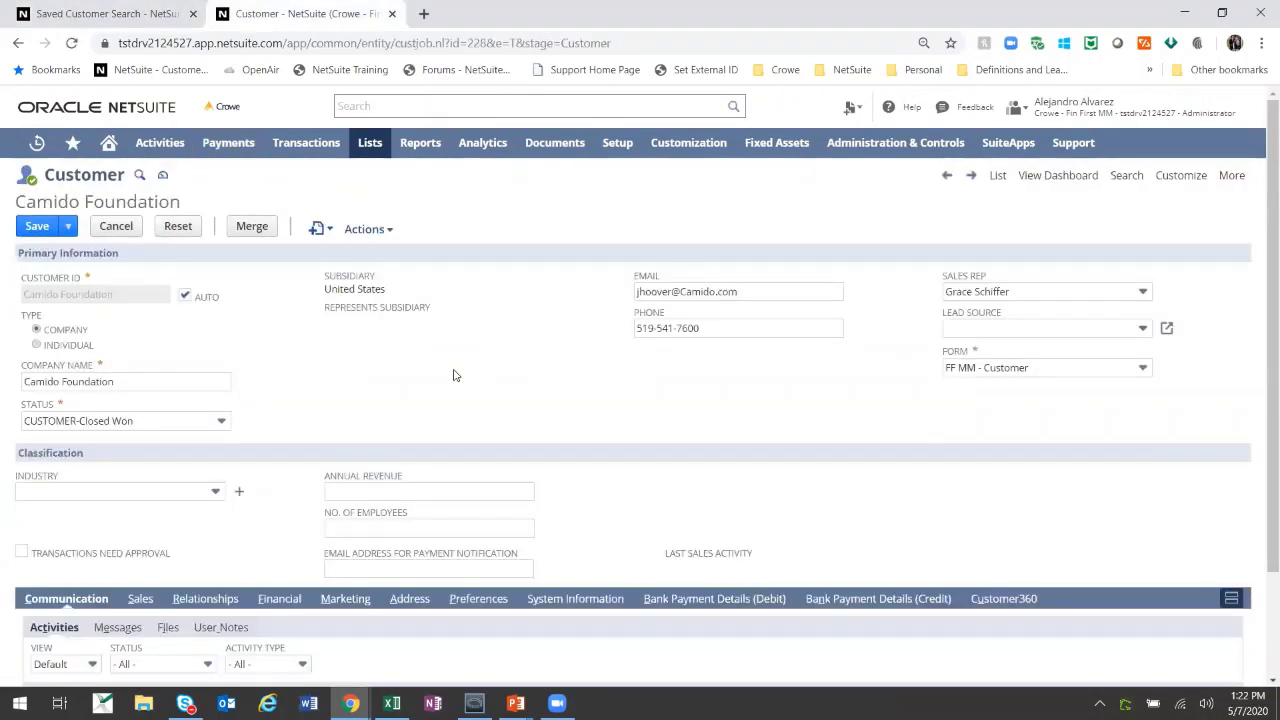
left_click(362, 478)
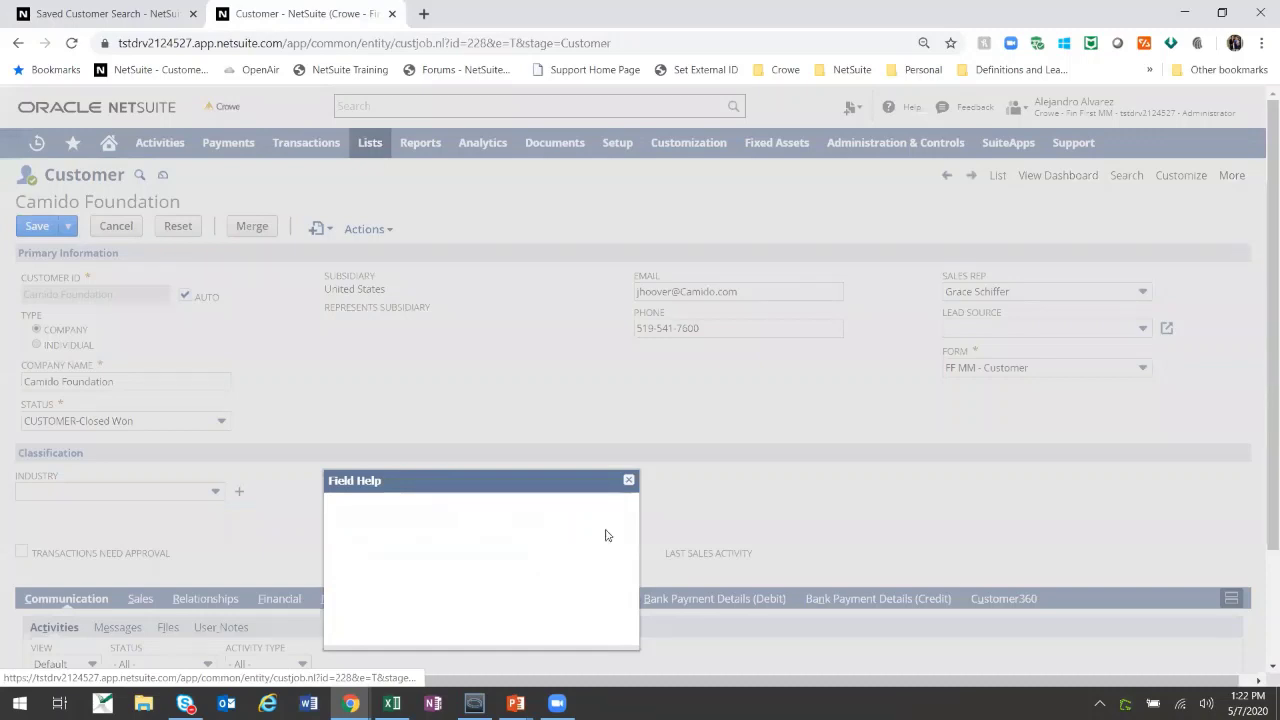
left_click(629, 481)
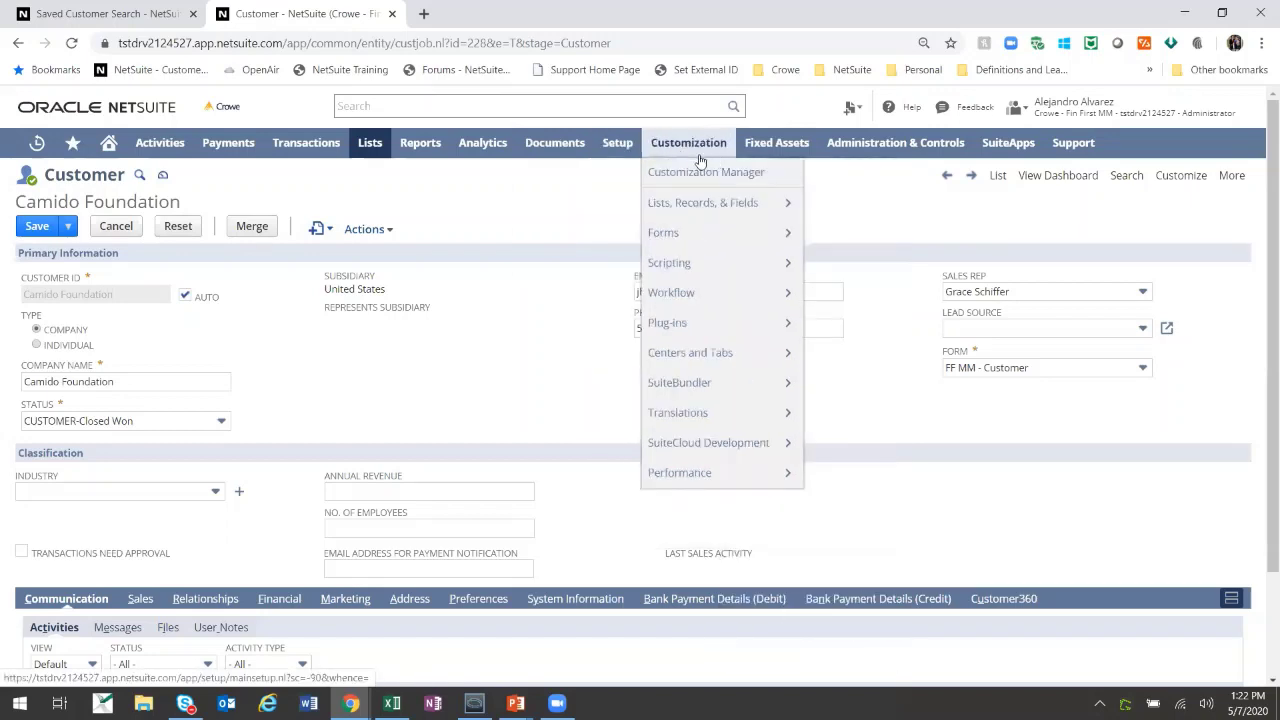
- Open the list of custom entity fields in a new browser tab and switch to it
mouse_move(686, 214)
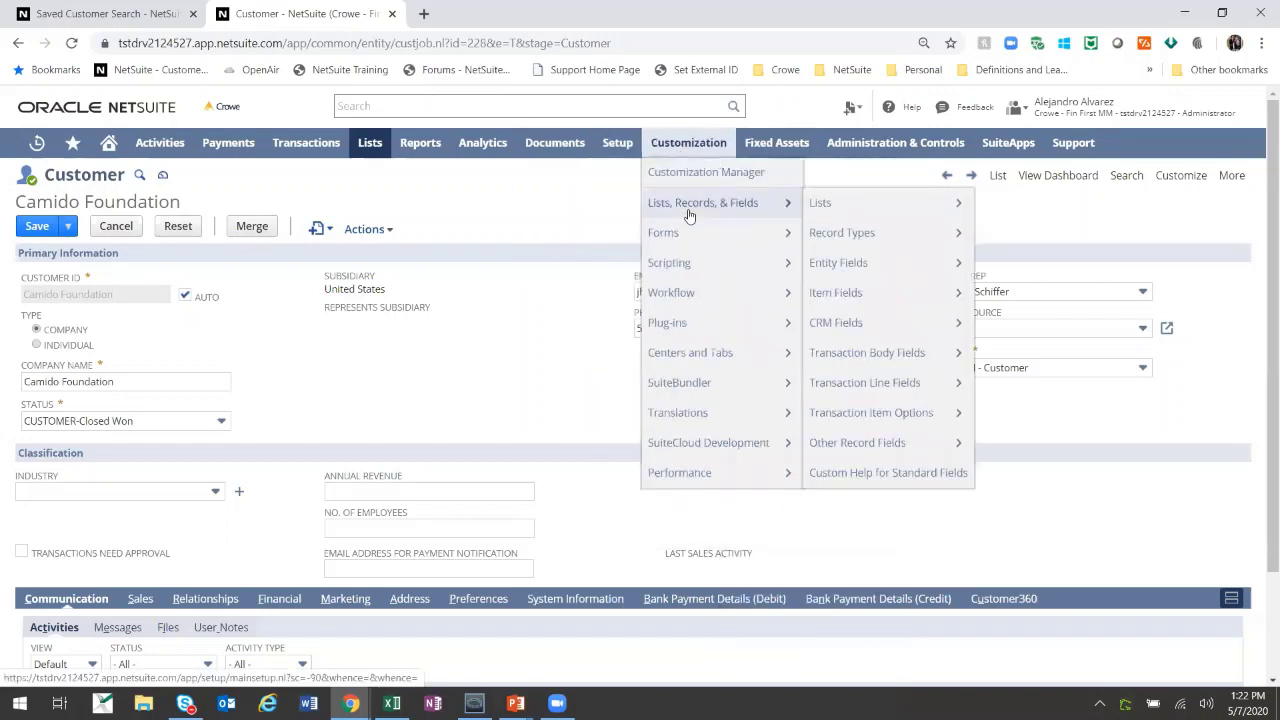
right_click(846, 264)
left_click(868, 272)
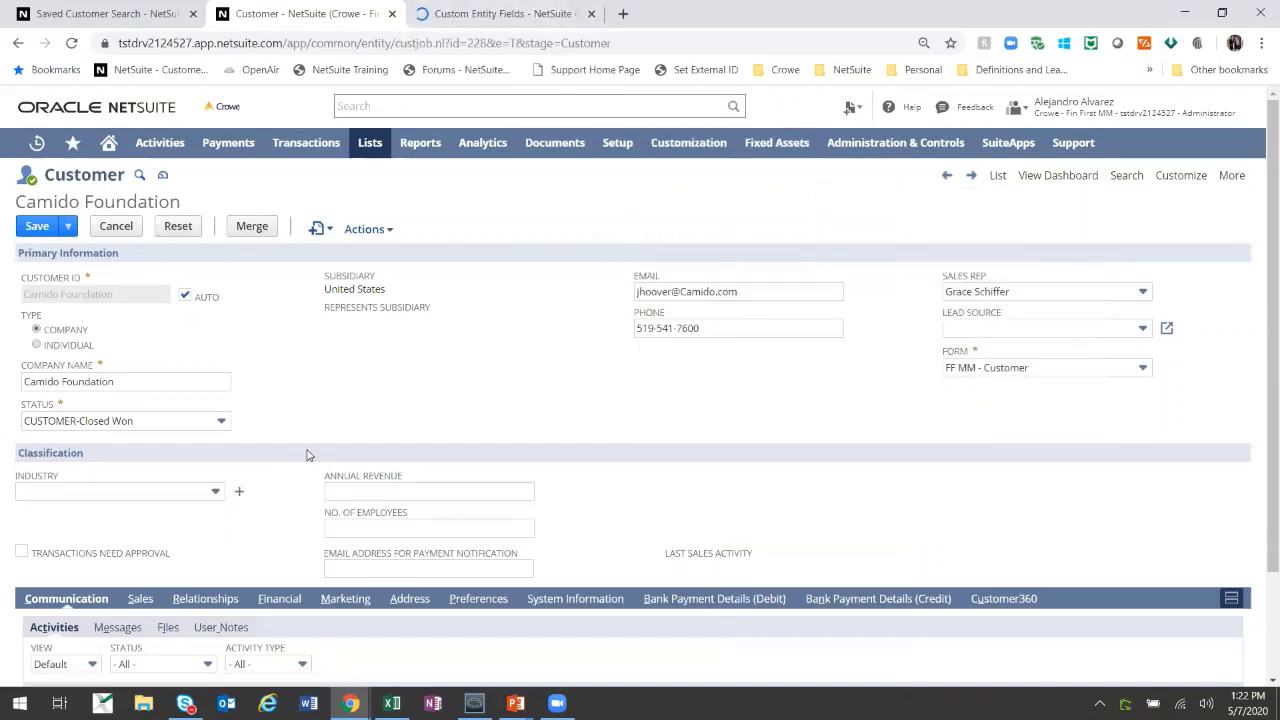
left_click(498, 15)
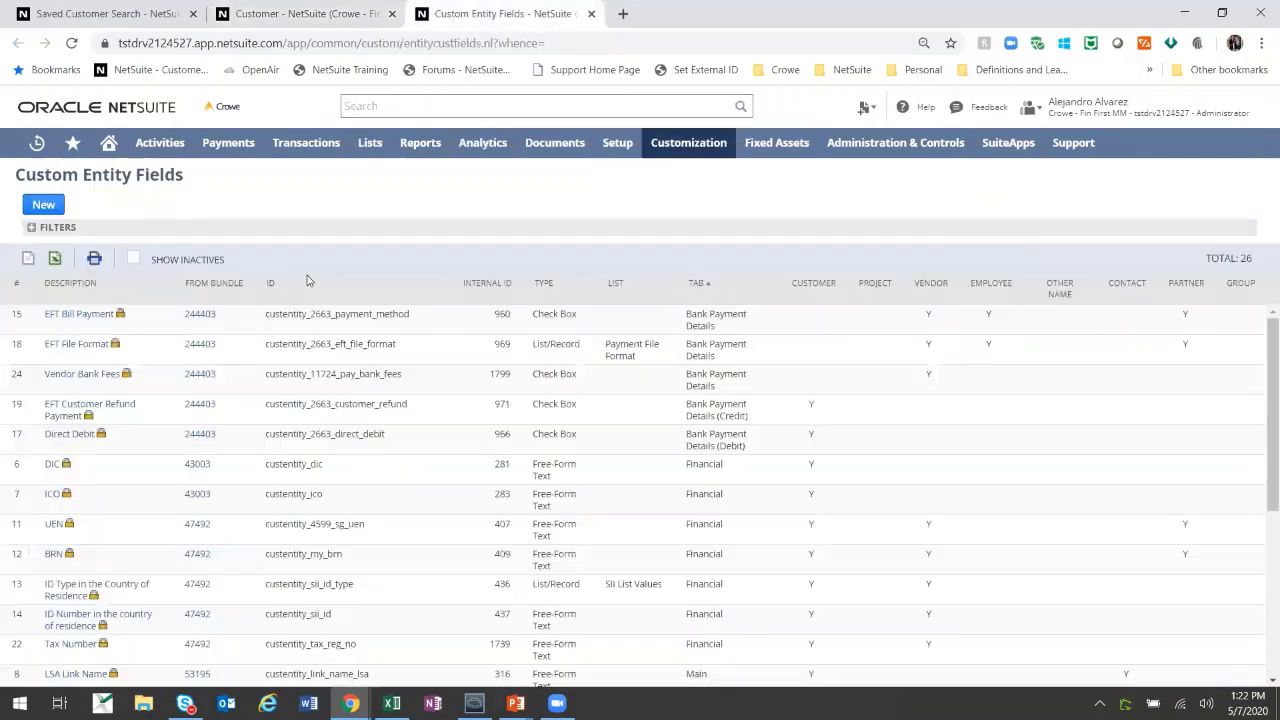
- Look through the custom entity fields, sorting the list by the Customer column and again by Description
scroll(114, 410, "down", 1)
scroll(117, 314, "up", 1)
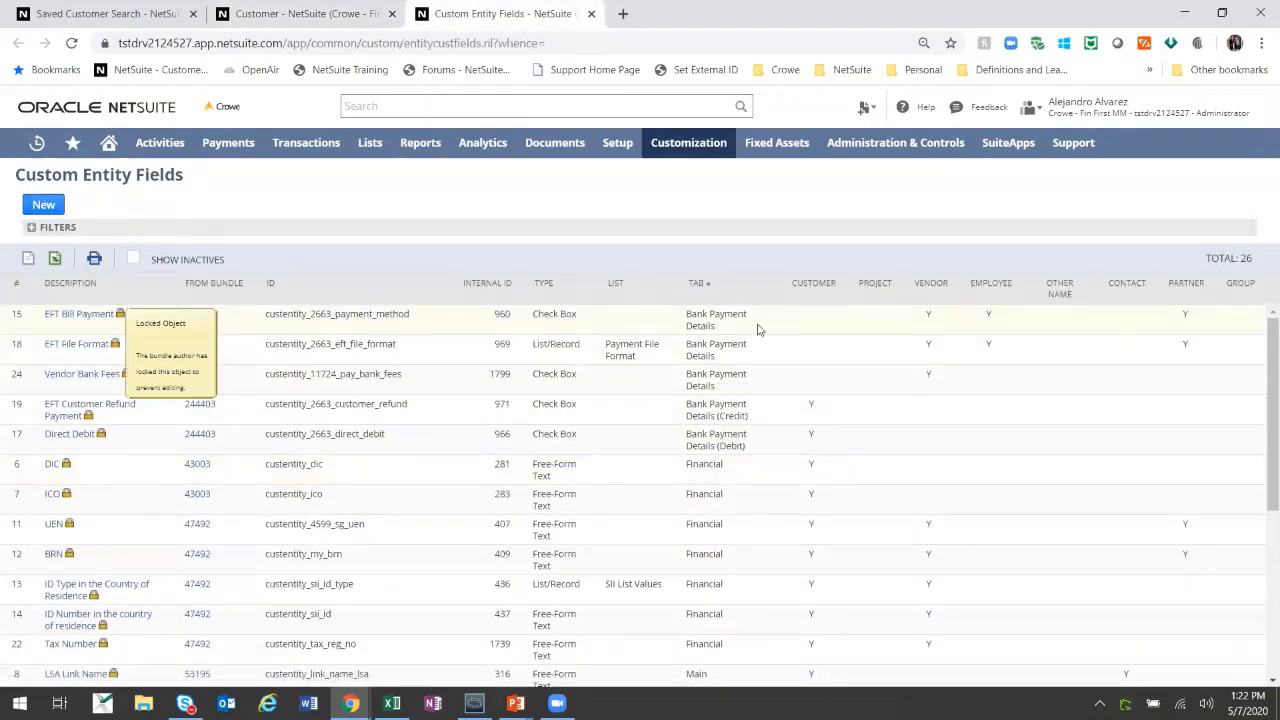
left_click(818, 287)
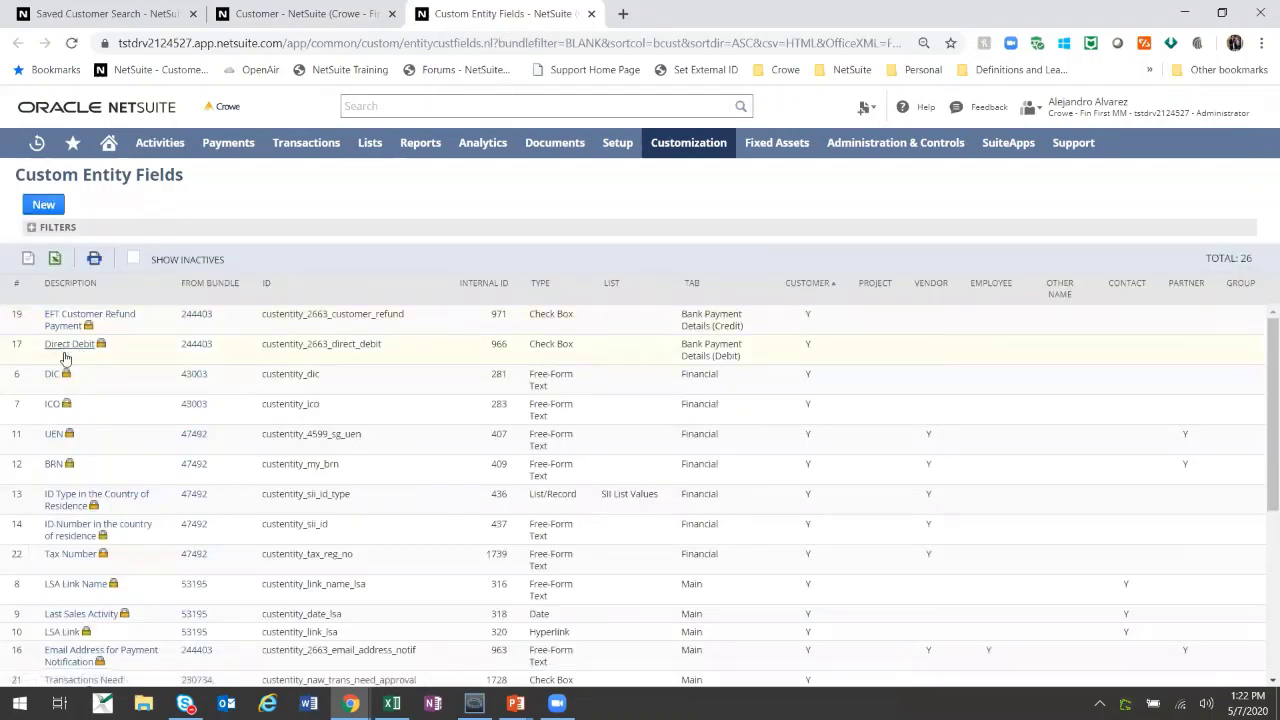
scroll(240, 466, "down", 3)
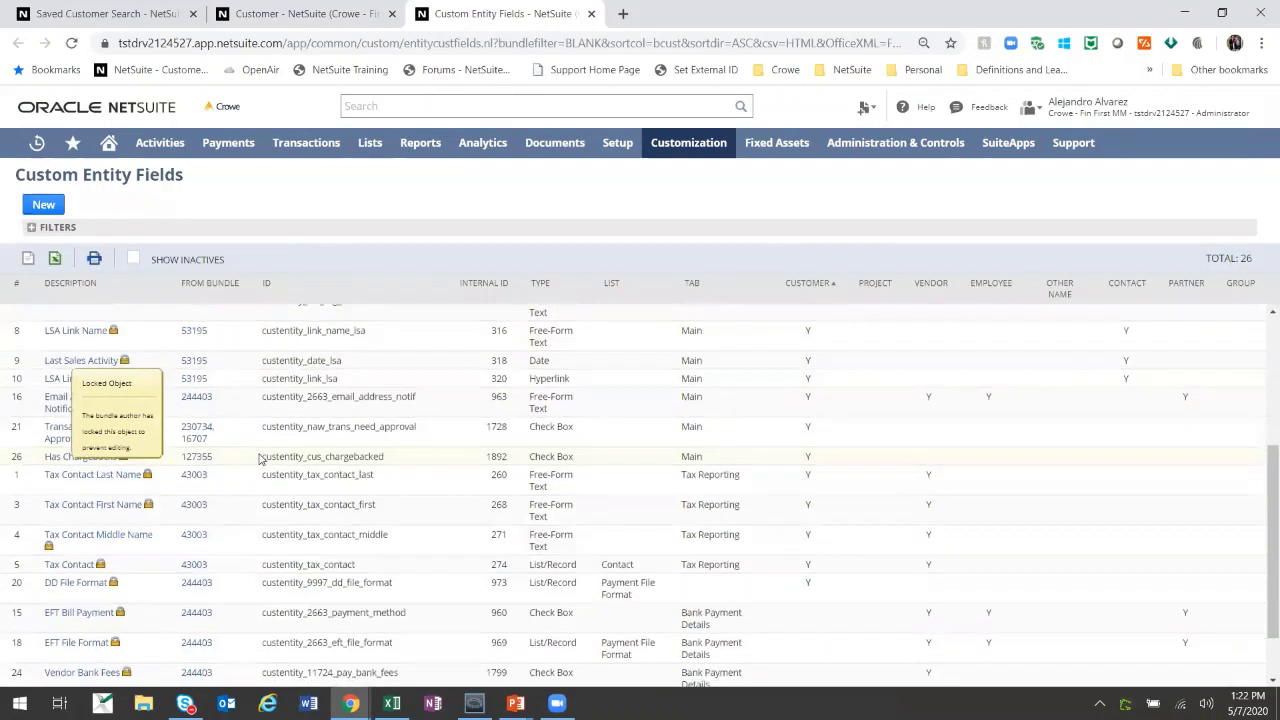
scroll(255, 458, "down", 1)
scroll(200, 420, "up", 4)
left_click(90, 285)
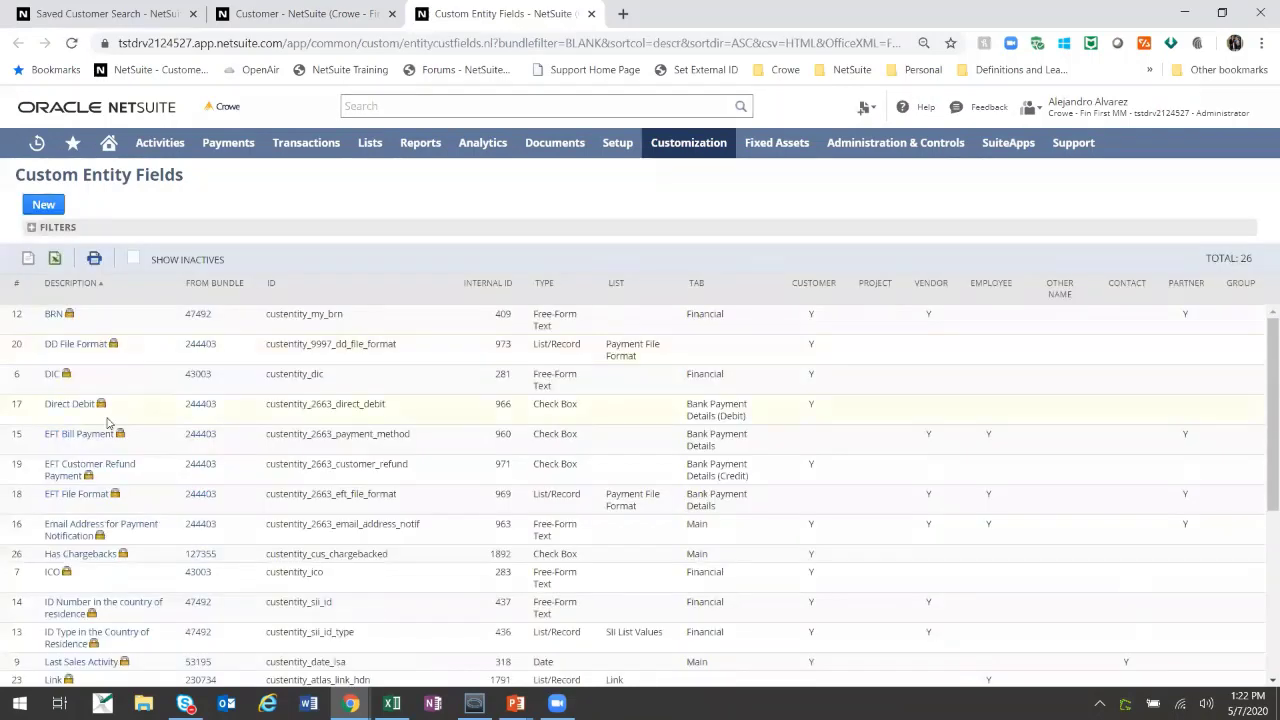
- Check the custom entity fields with and without inactive ones, and look at the available list filters
left_click(134, 259)
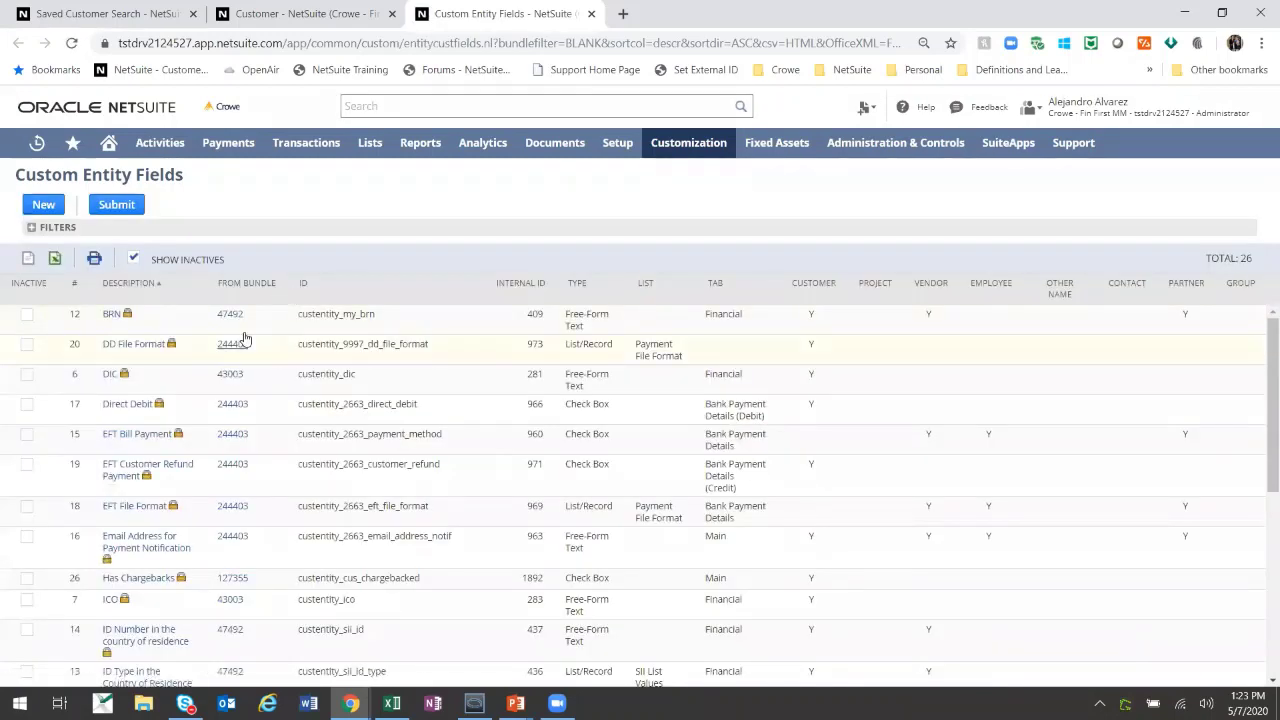
left_click(134, 259)
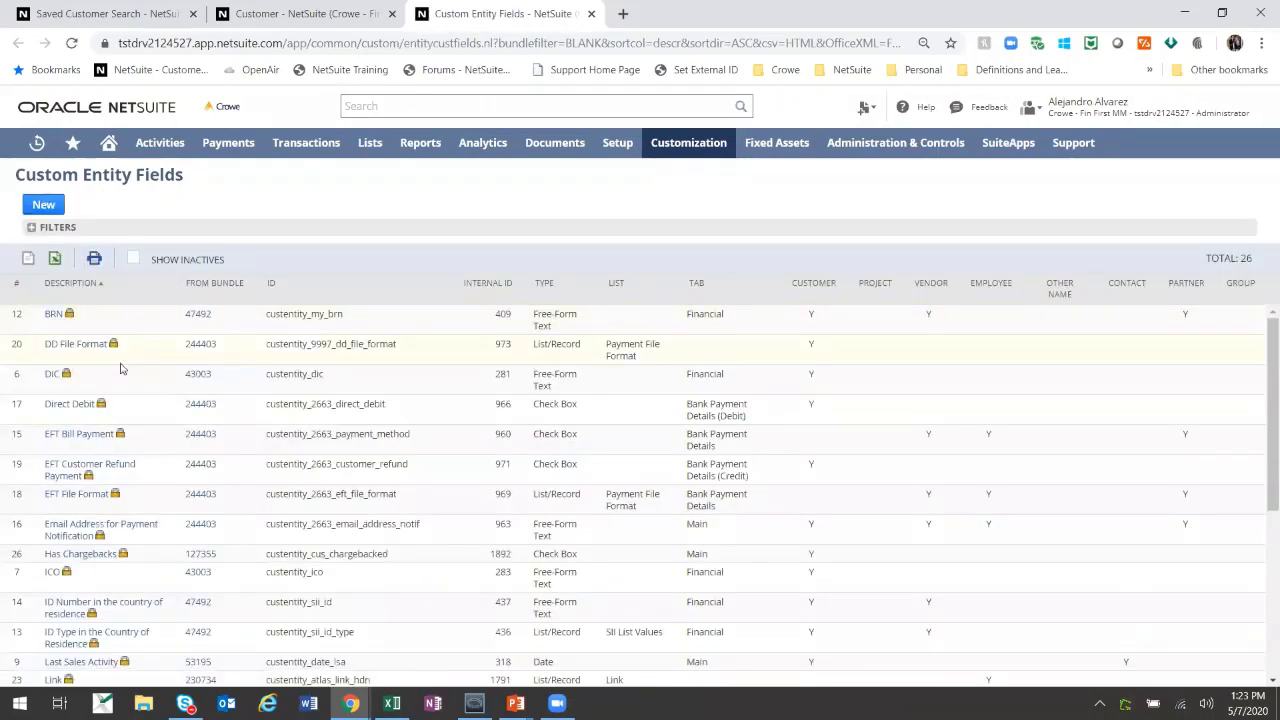
scroll(130, 390, "down", 2)
scroll(136, 400, "down", 2)
scroll(140, 415, "up", 4)
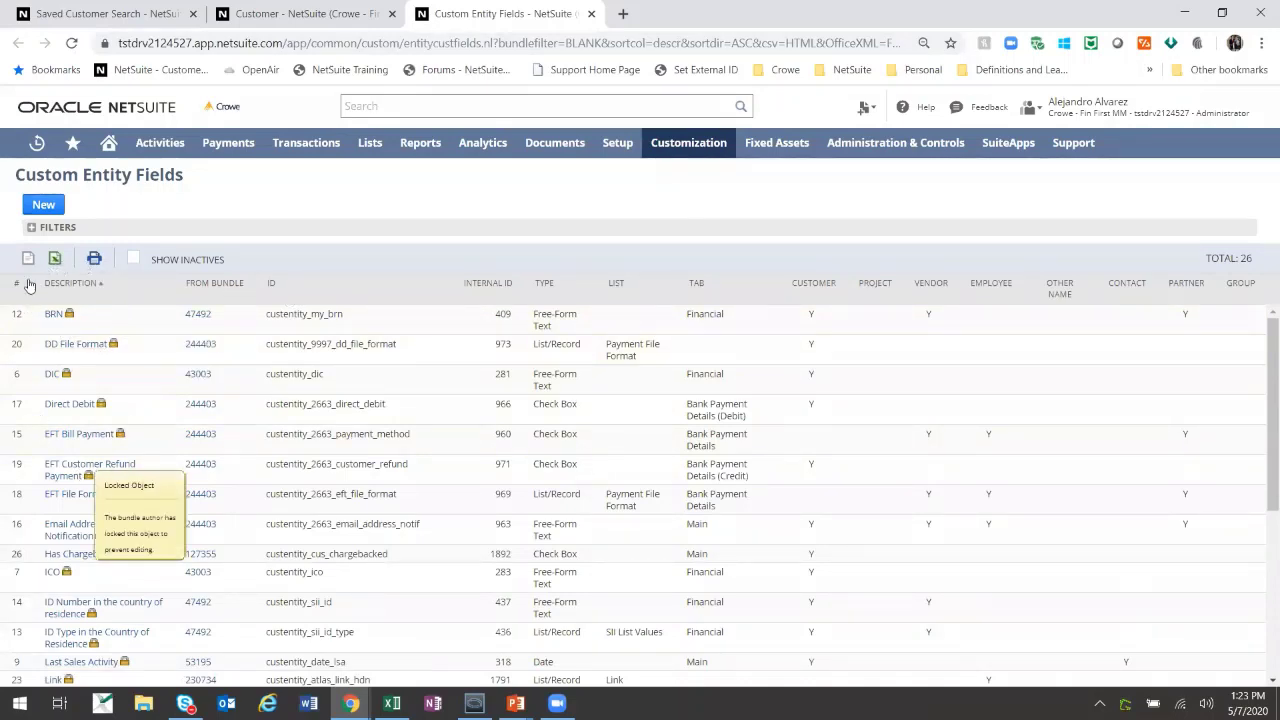
left_click(33, 229)
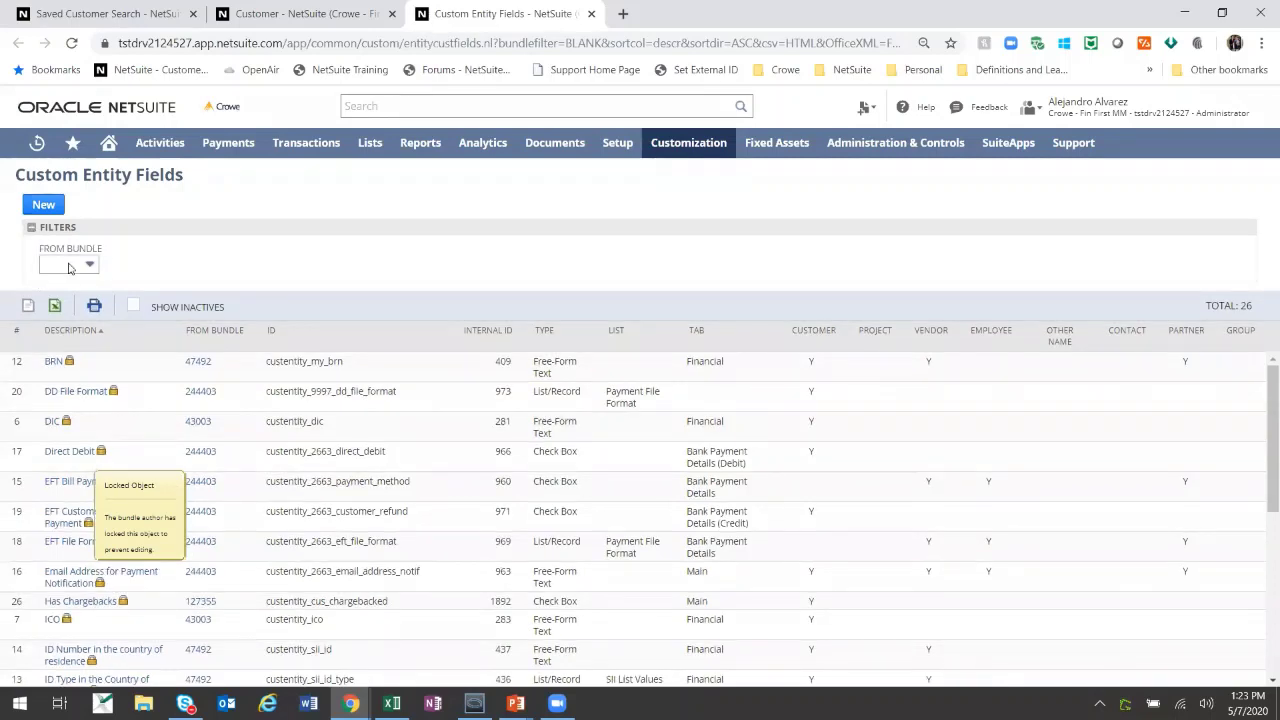
left_click(34, 230)
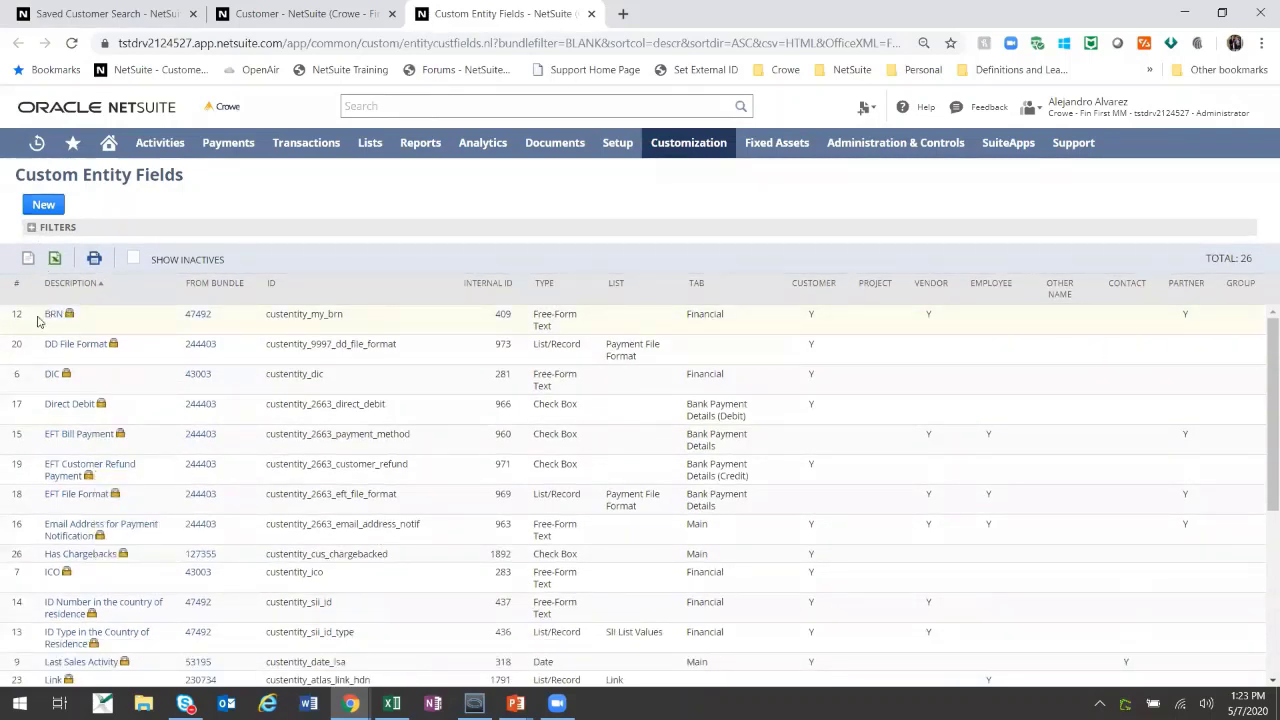
- Review the Camido Foundation record and the saved customer search's criteria, and return to the search results without saving changes
left_click(308, 12)
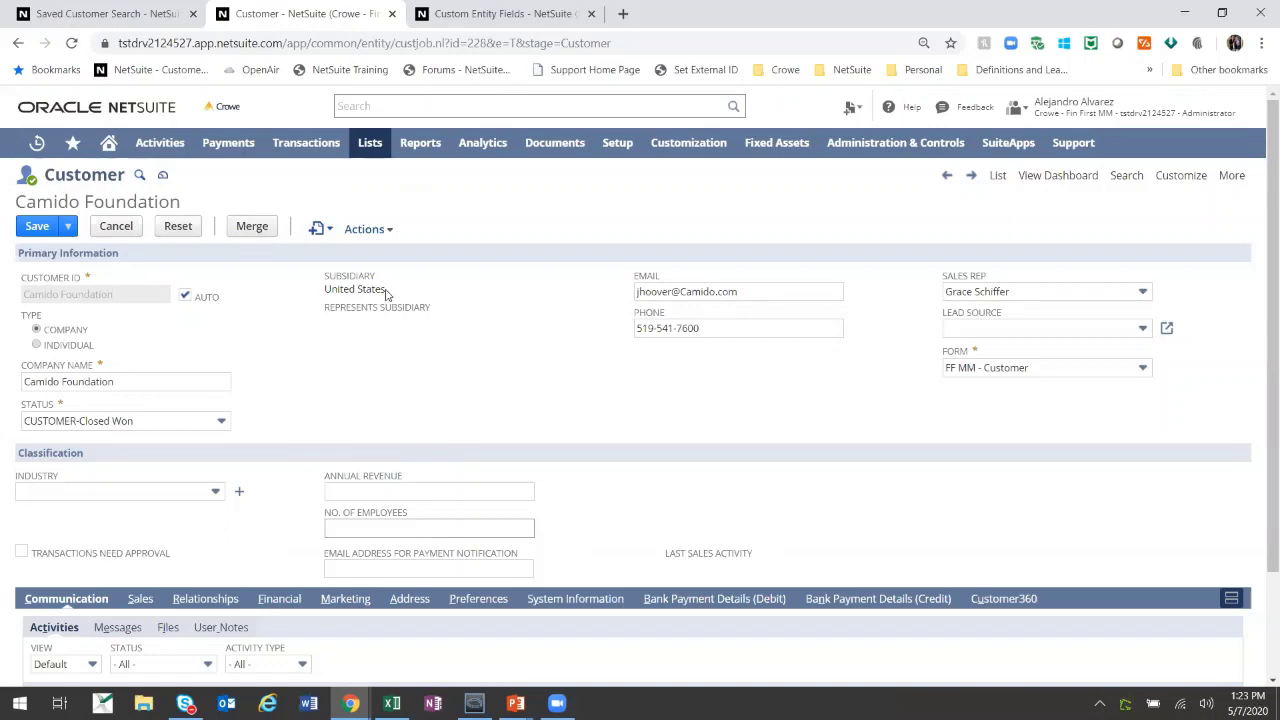
left_click(112, 13)
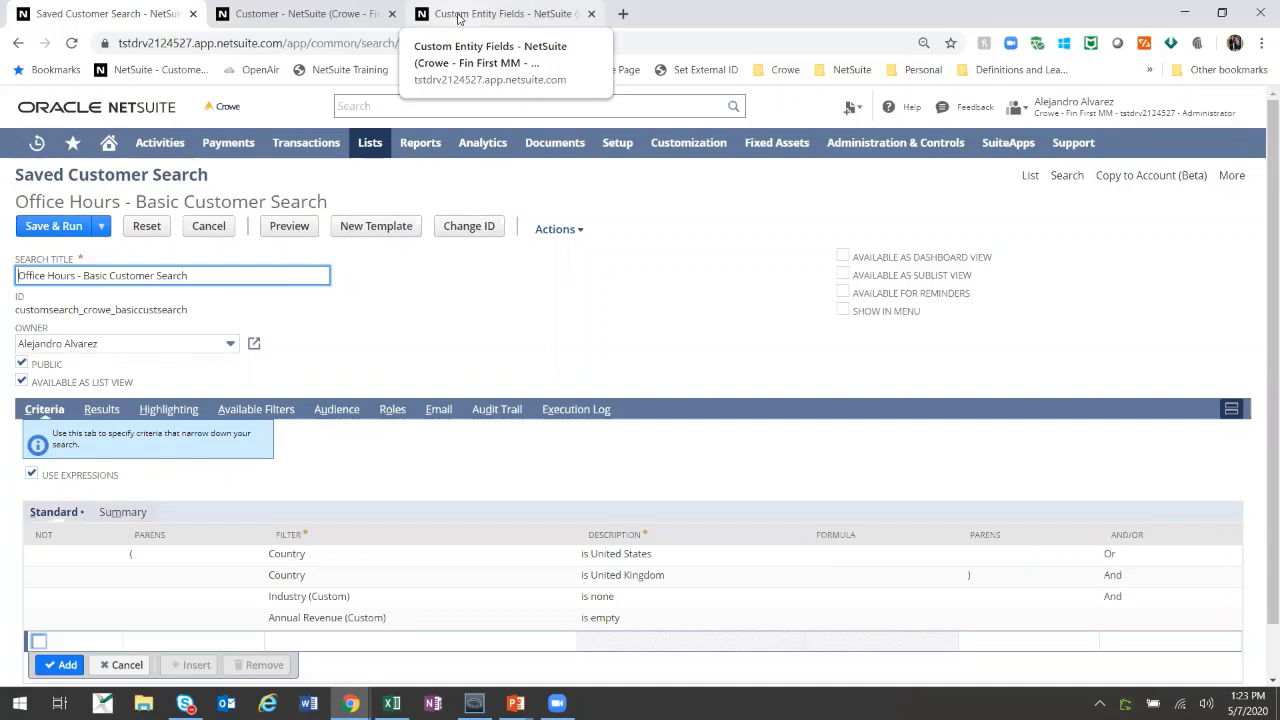
key("alt+Tab")
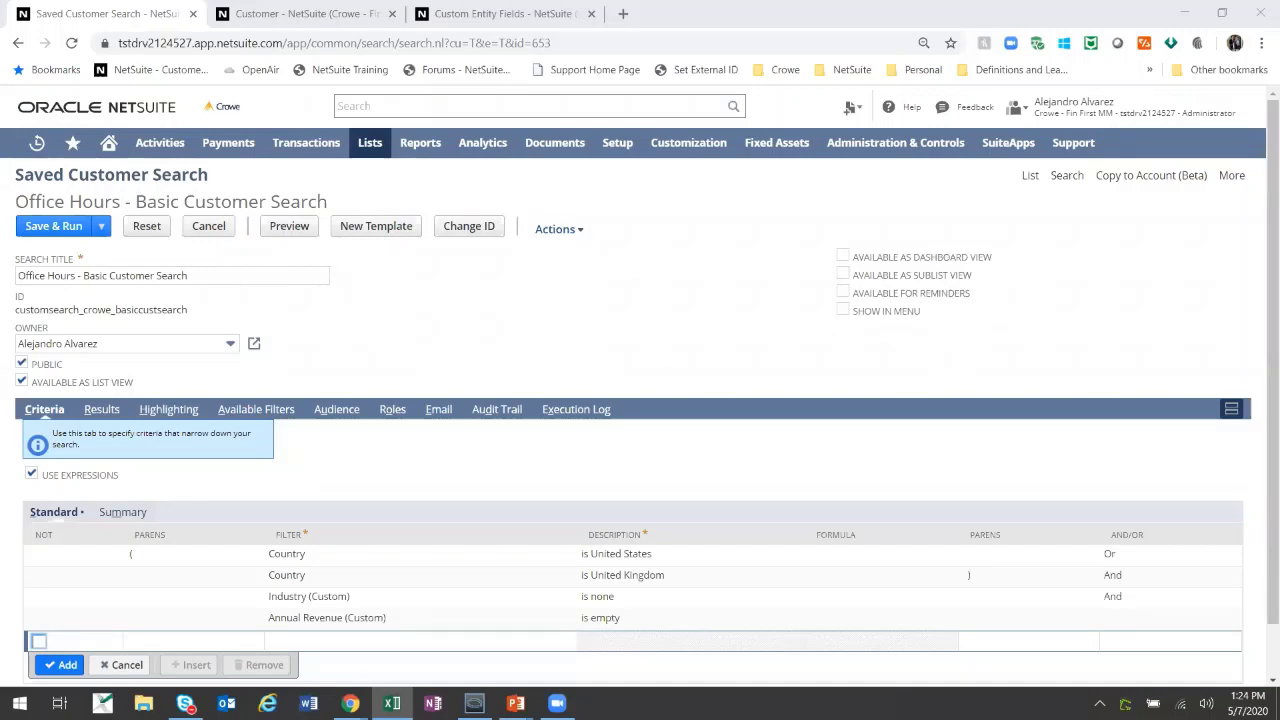
left_click(208, 227)
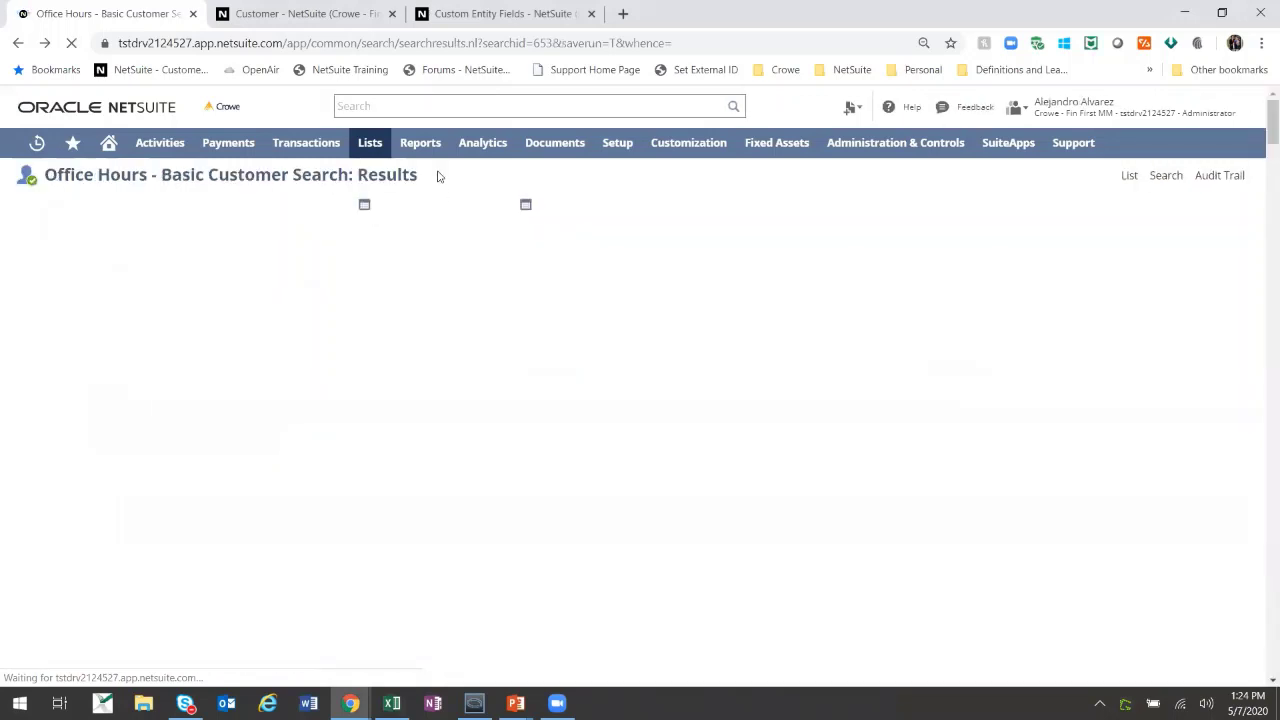
- Search globally for "office hours" and open the Office Hours - Running Total saved search for editing
left_click(455, 107)
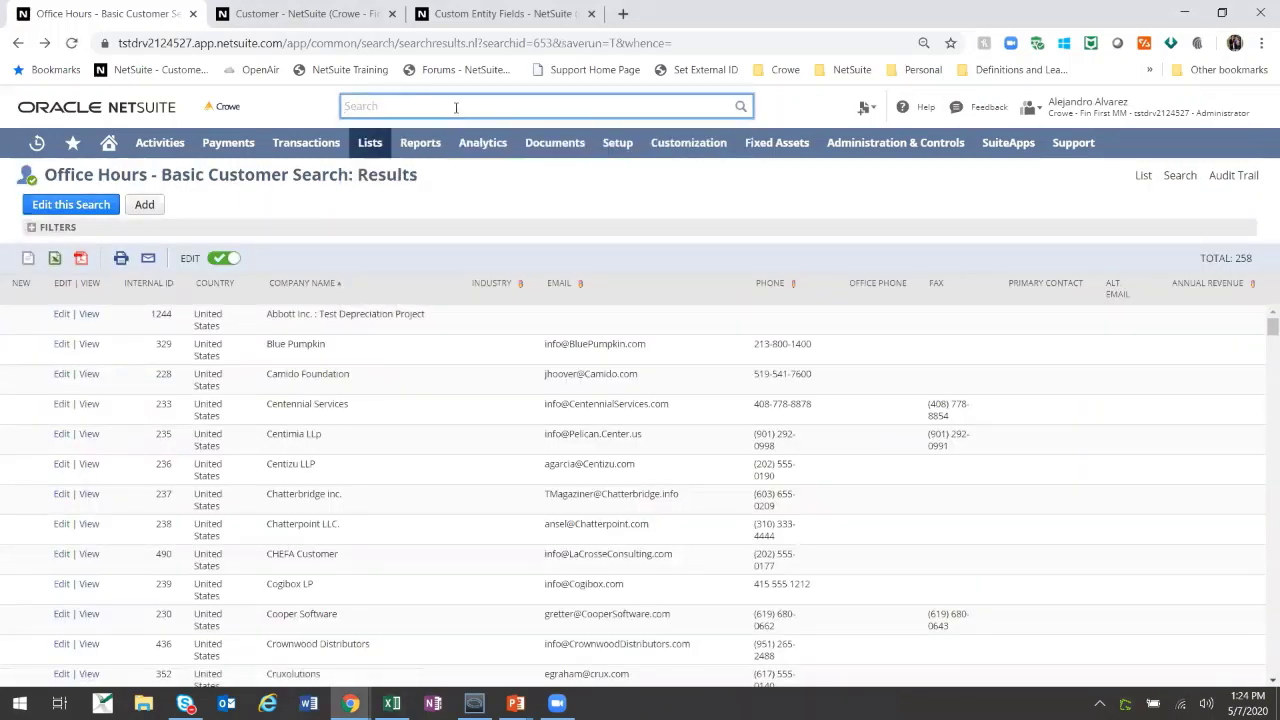
type("office")
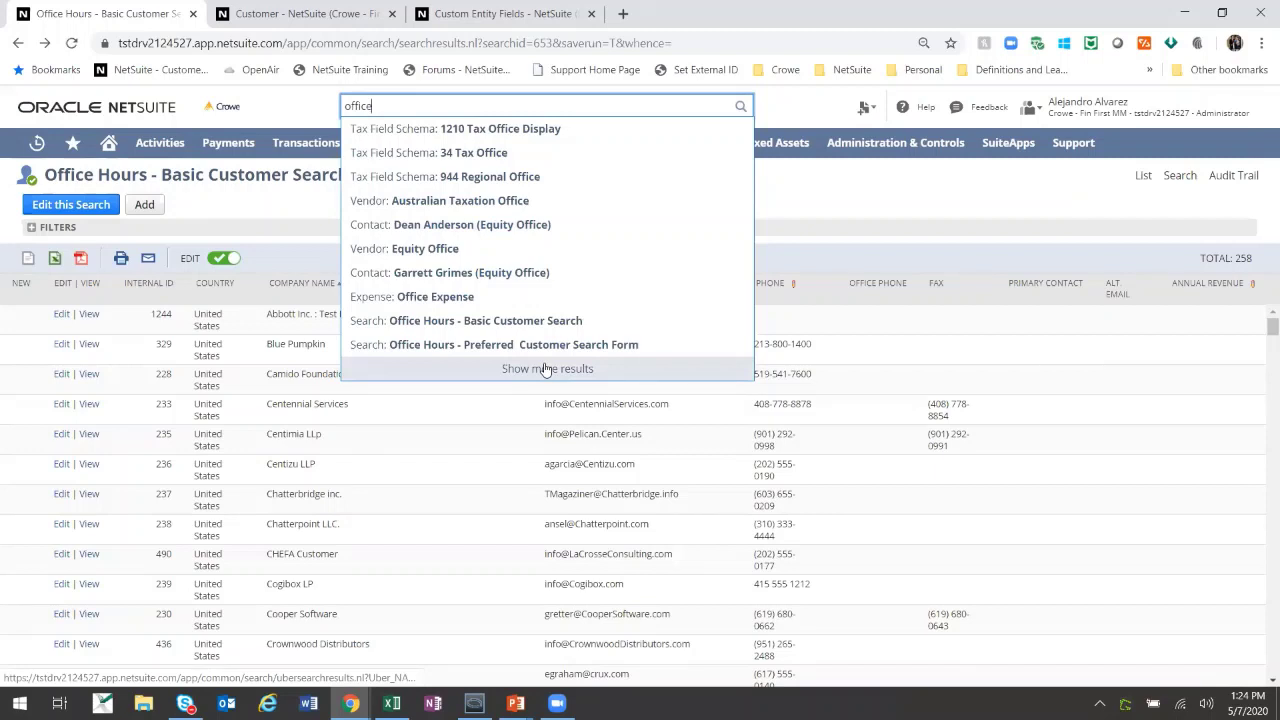
type(" ho")
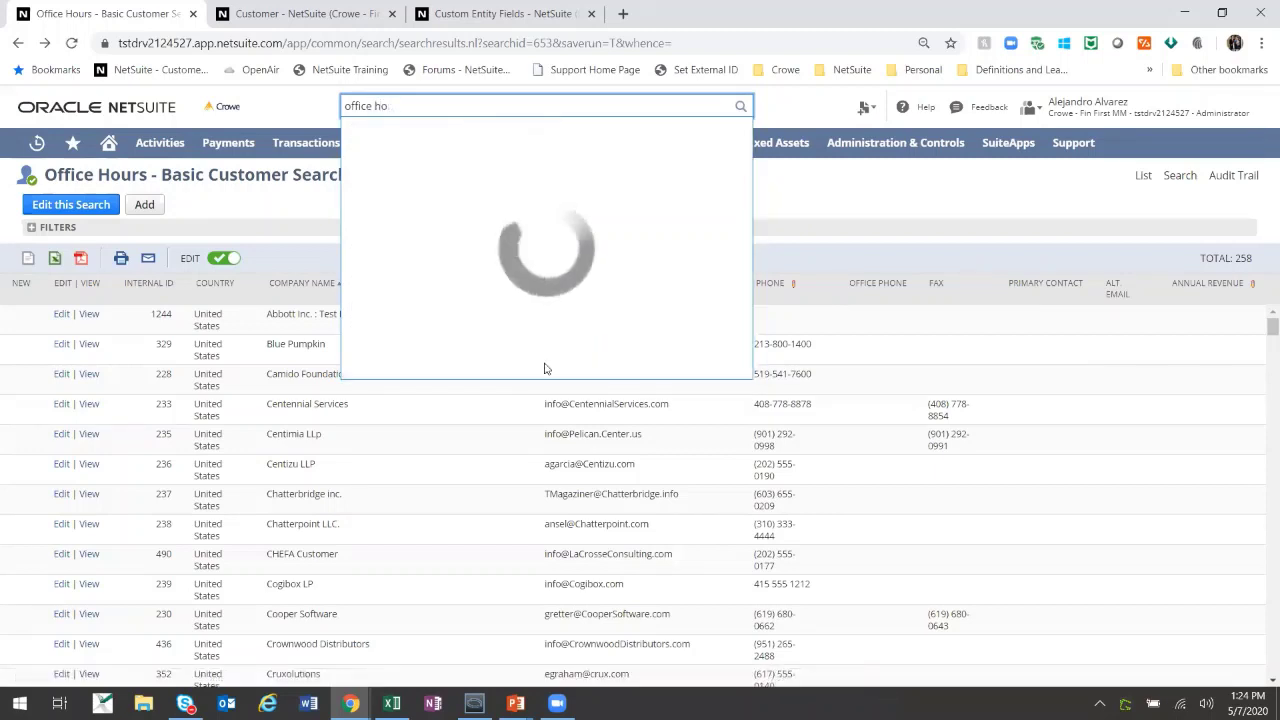
type("urs")
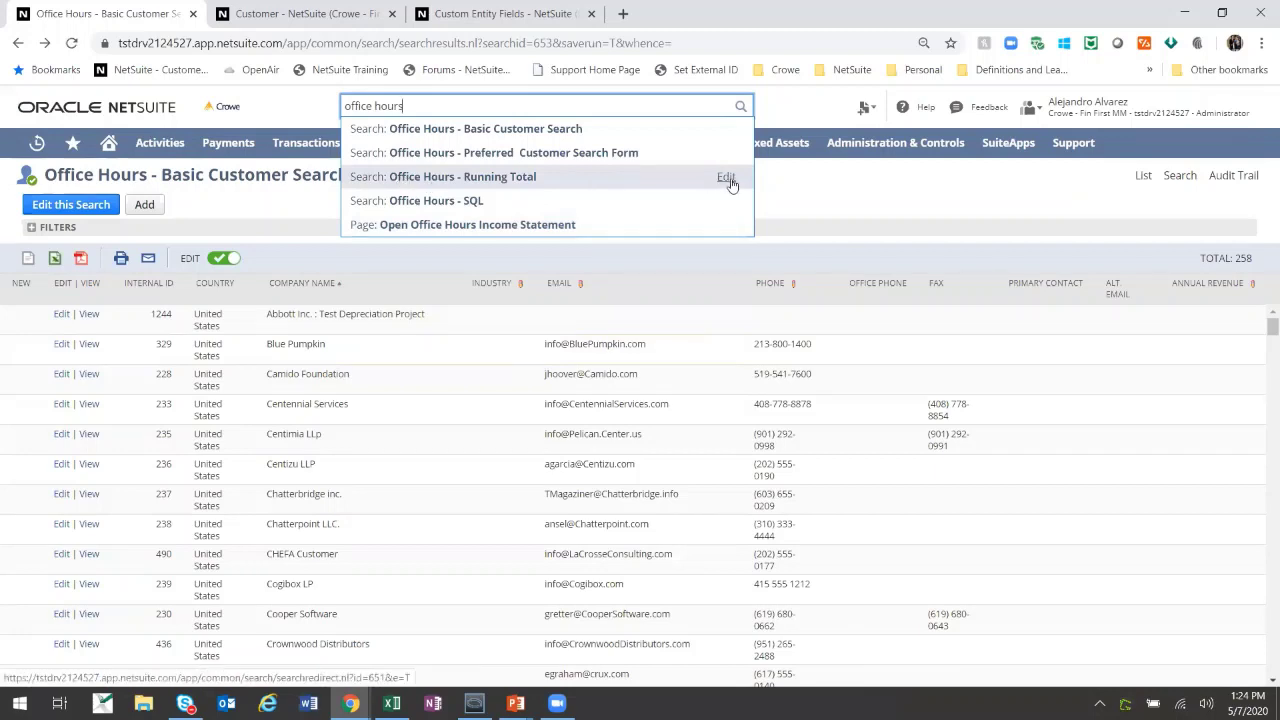
left_click(729, 179)
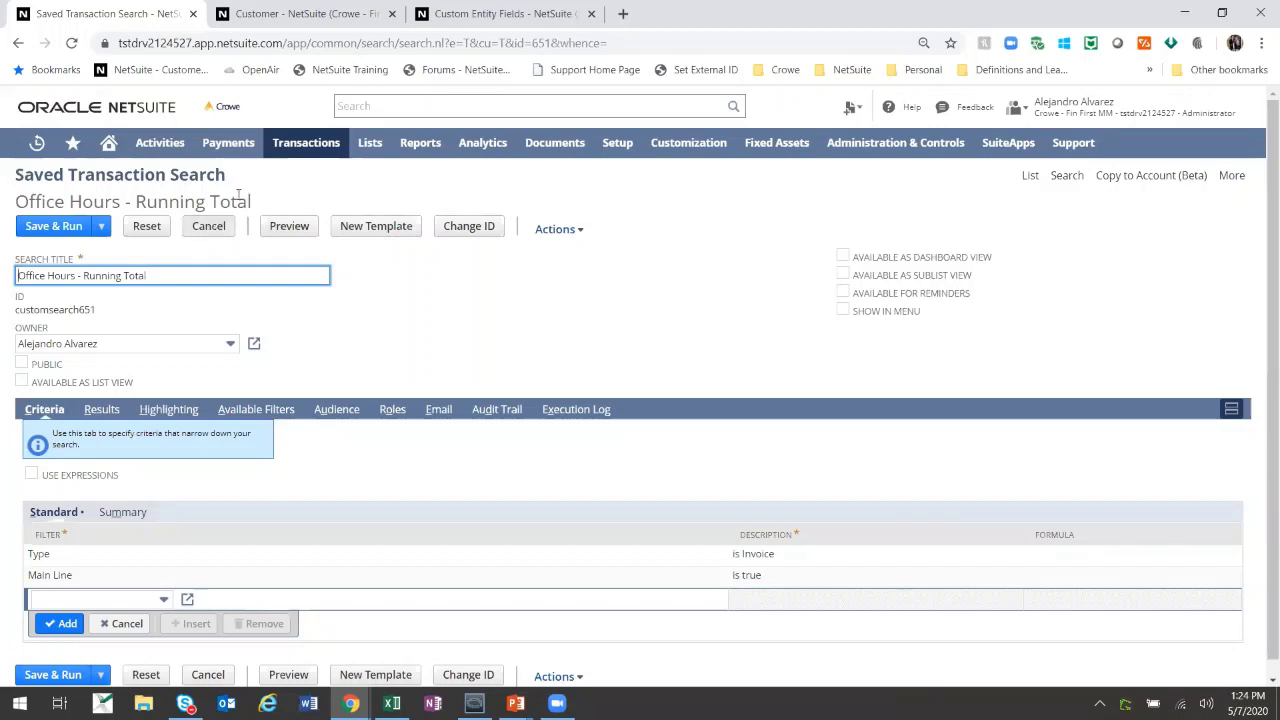
- Leave the Camido Foundation record without saving and start a new saved search of type Transaction in its browser tab
left_click(354, 16)
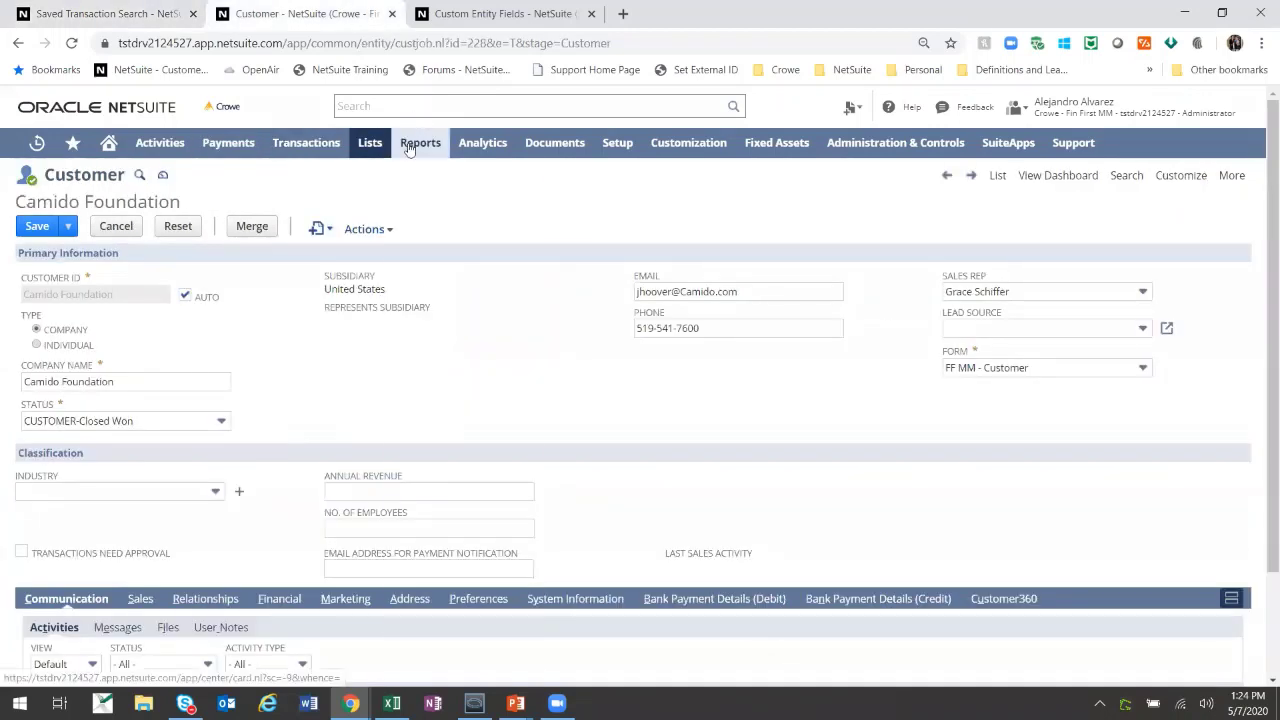
mouse_move(420, 145)
left_click(432, 355)
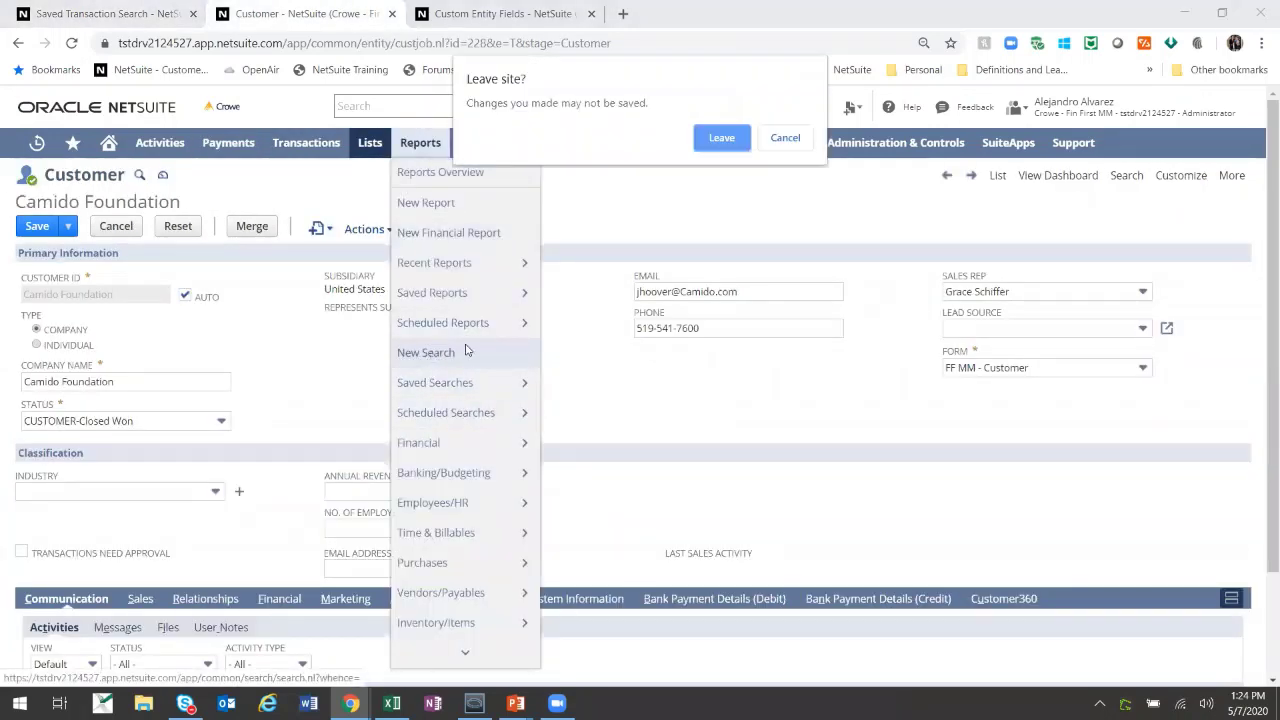
left_click(726, 138)
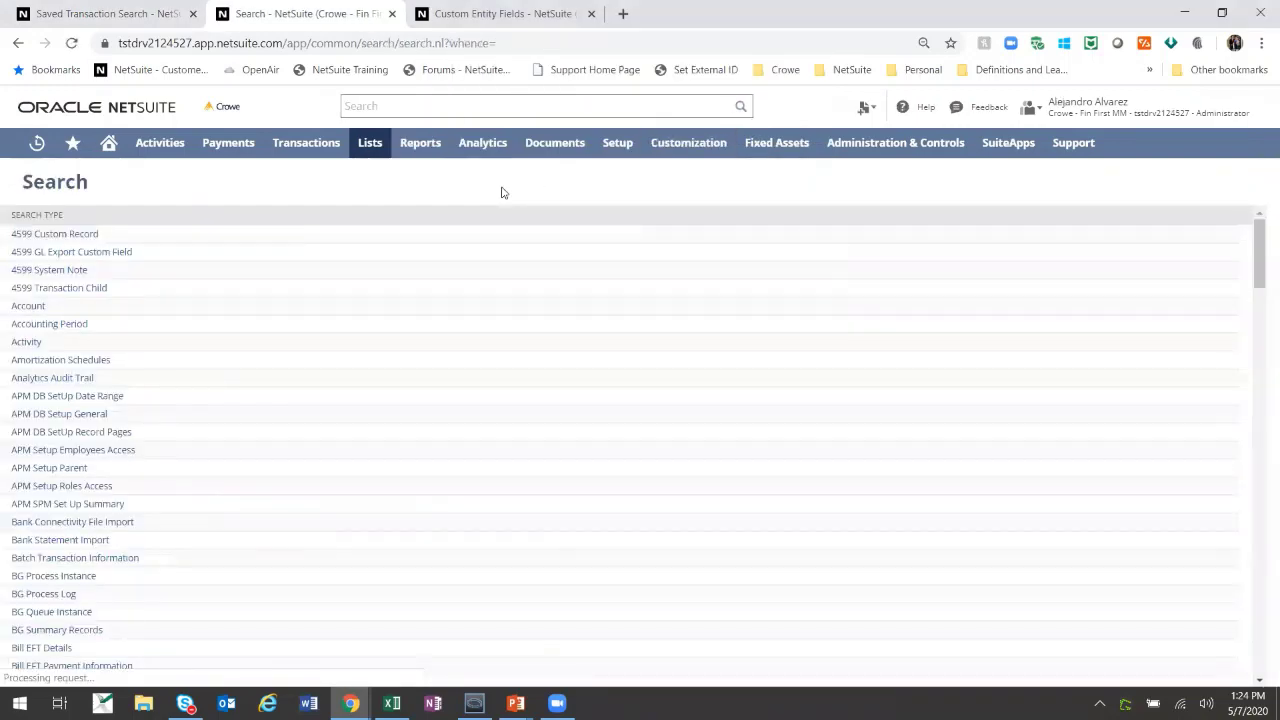
scroll(349, 344, "down", 20)
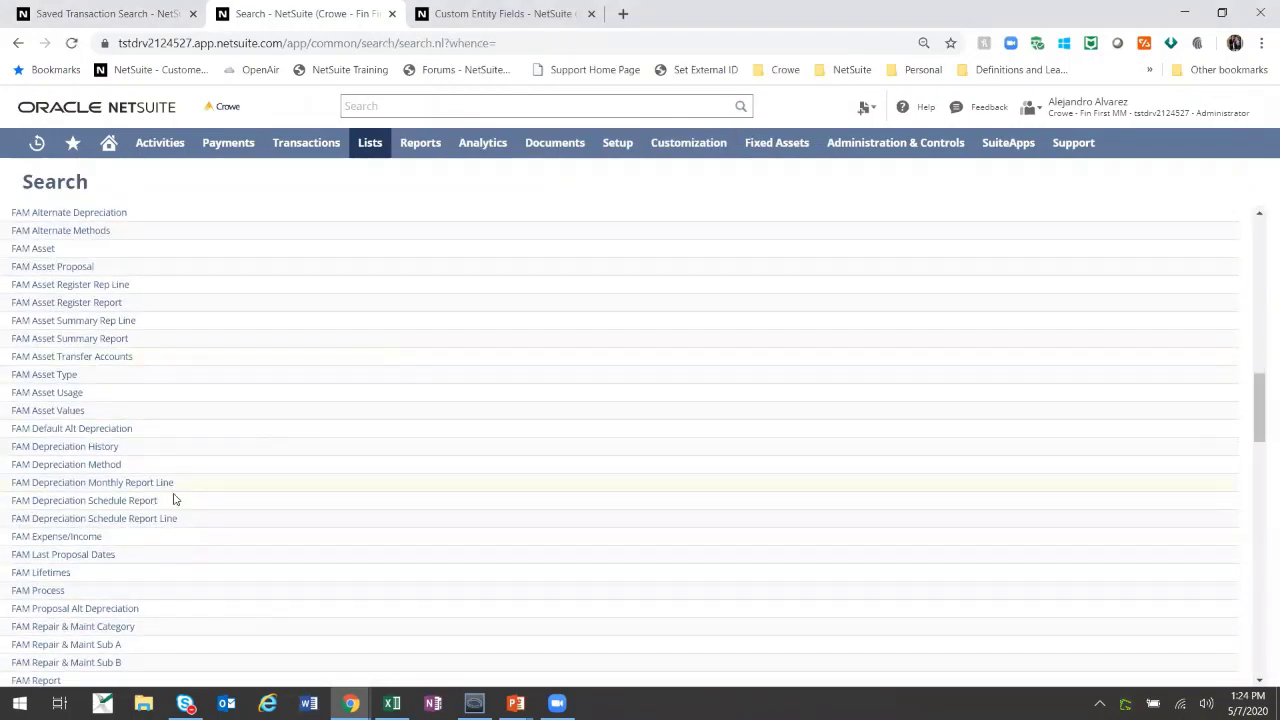
scroll(45, 580, "down", 10)
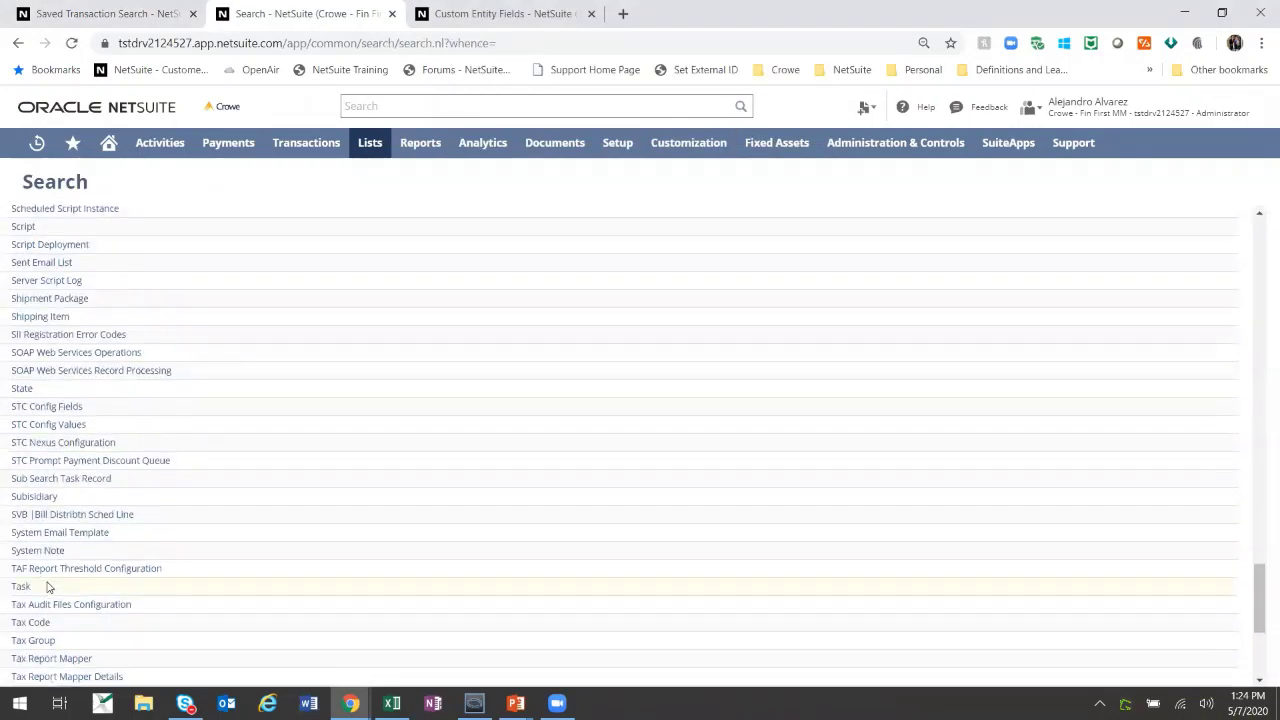
scroll(35, 610, "down", 1)
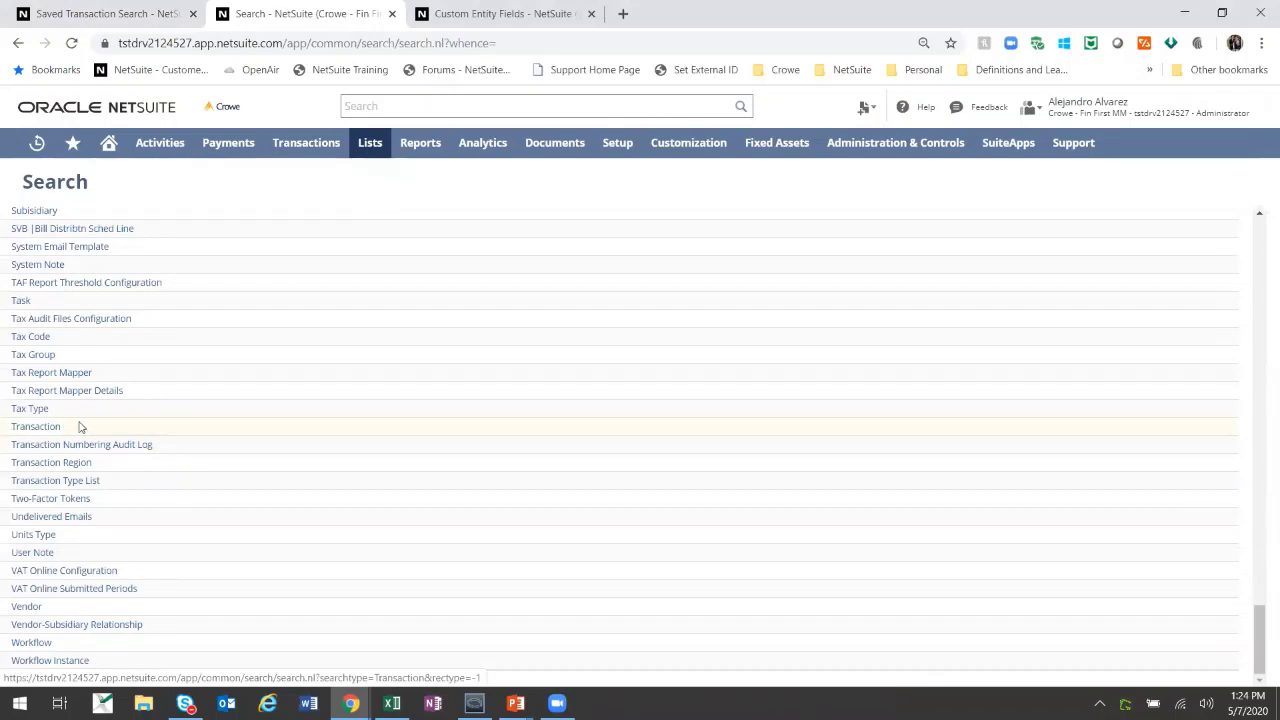
left_click(43, 427)
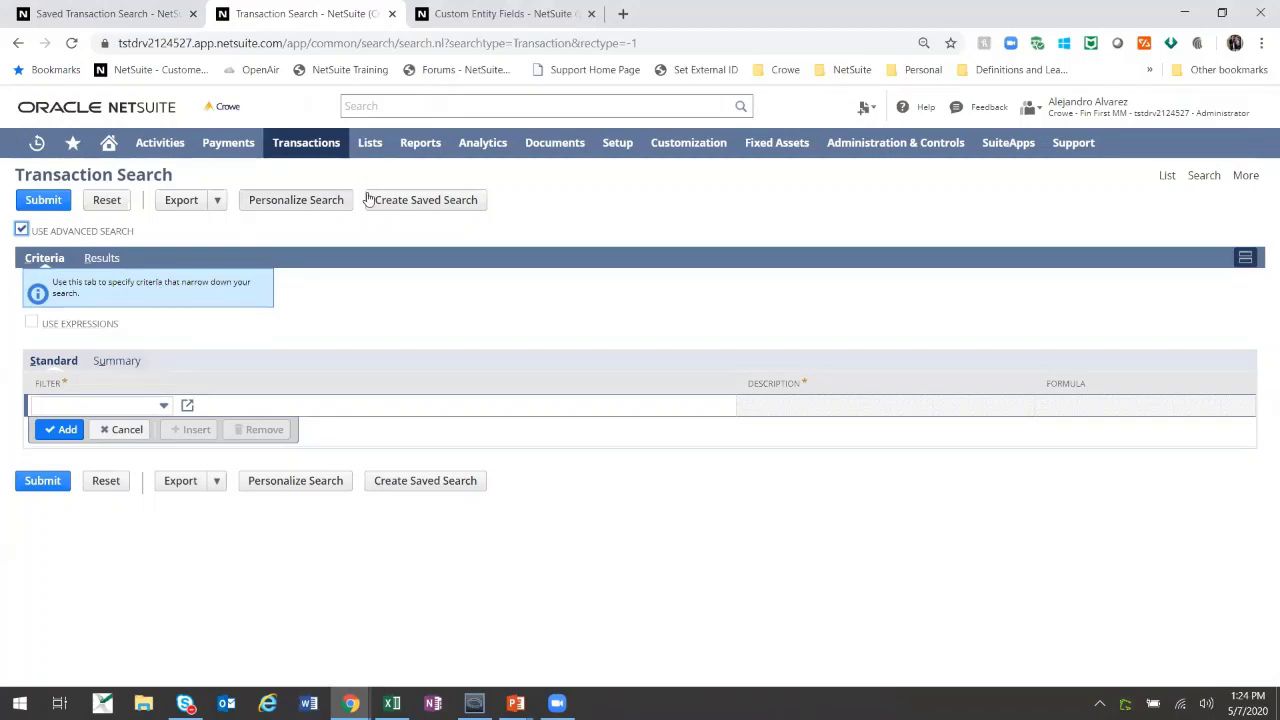
left_click(470, 202)
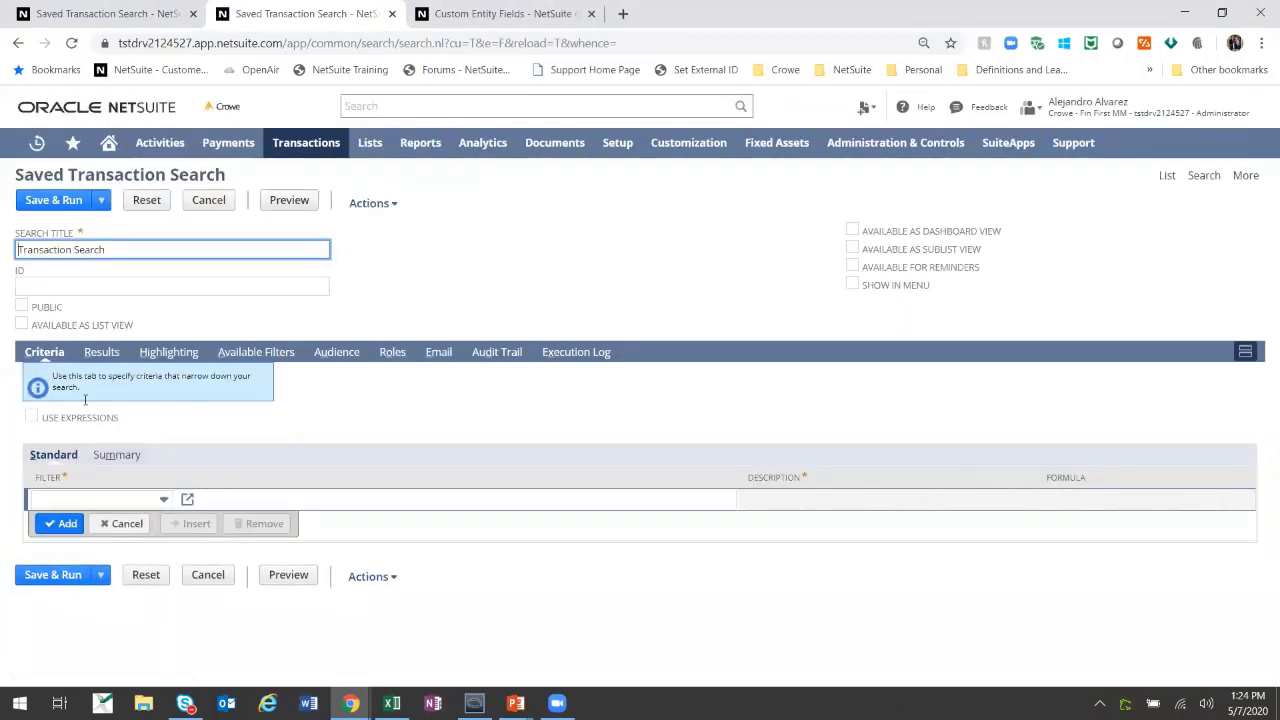
- In the Office Hours - Running Total search, try selecting several transaction types in the Type filter, and set it to Invoice only
left_click(188, 12)
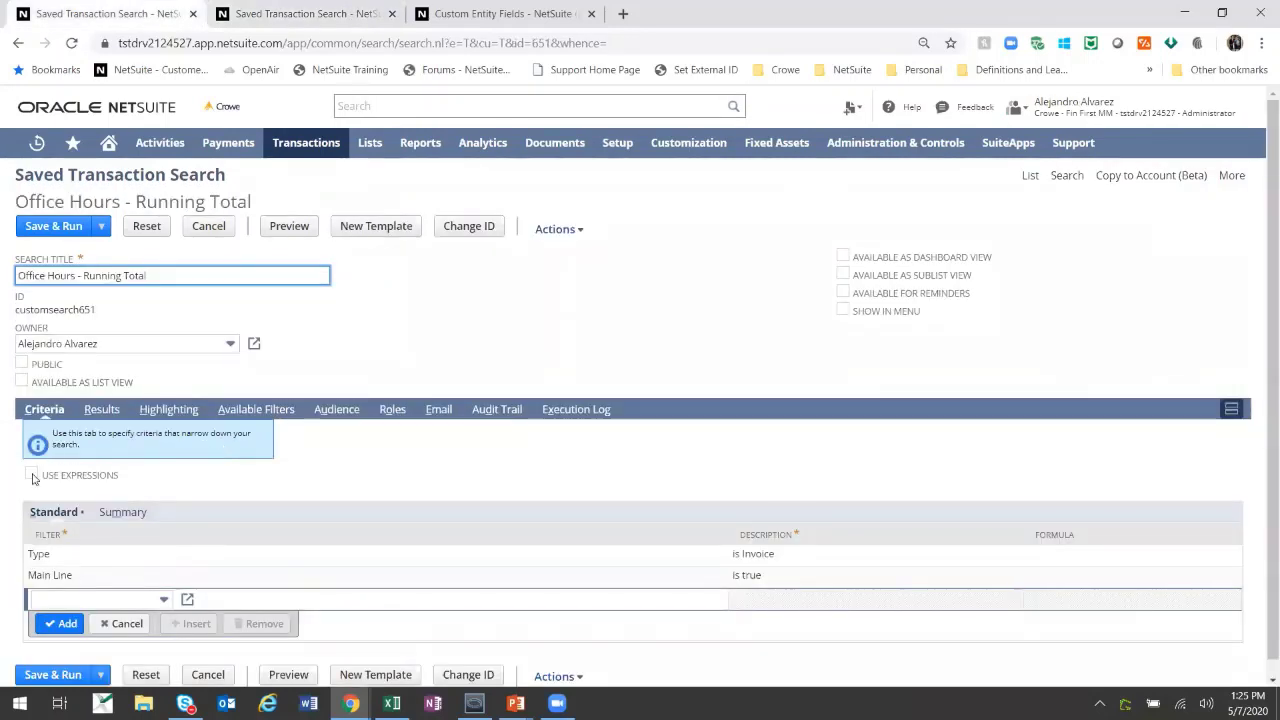
left_click(98, 556)
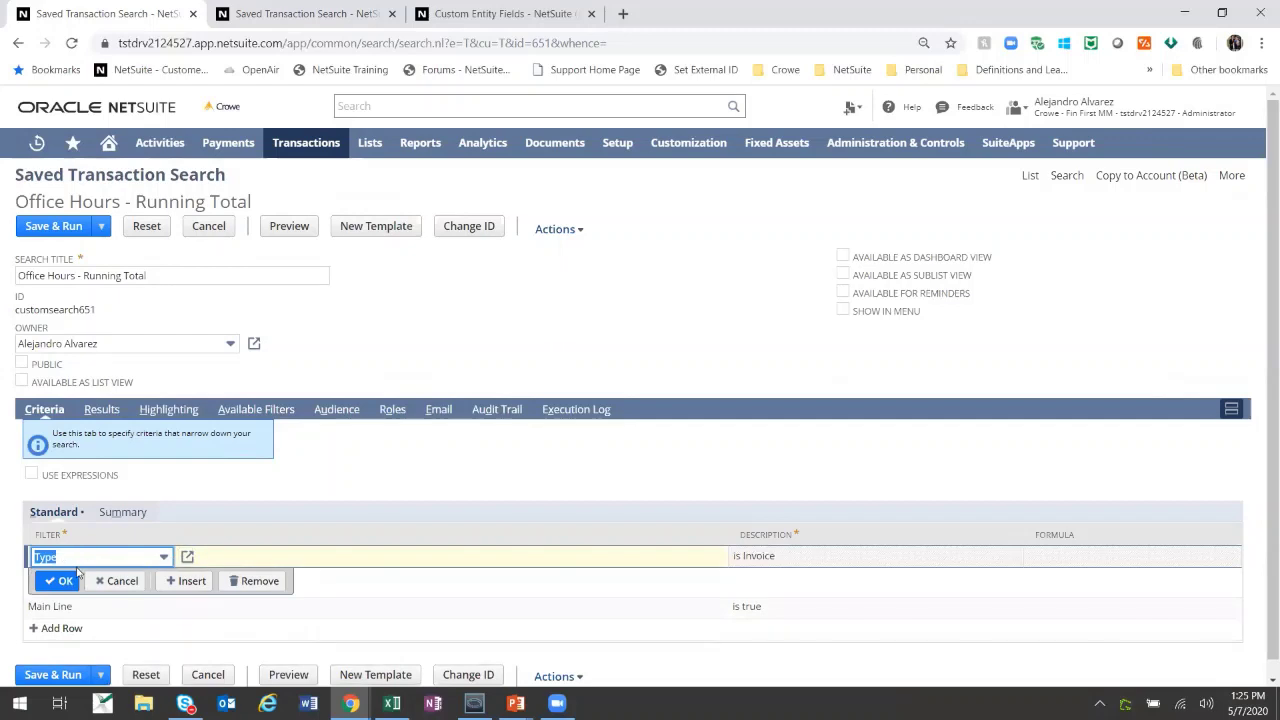
left_click(187, 557)
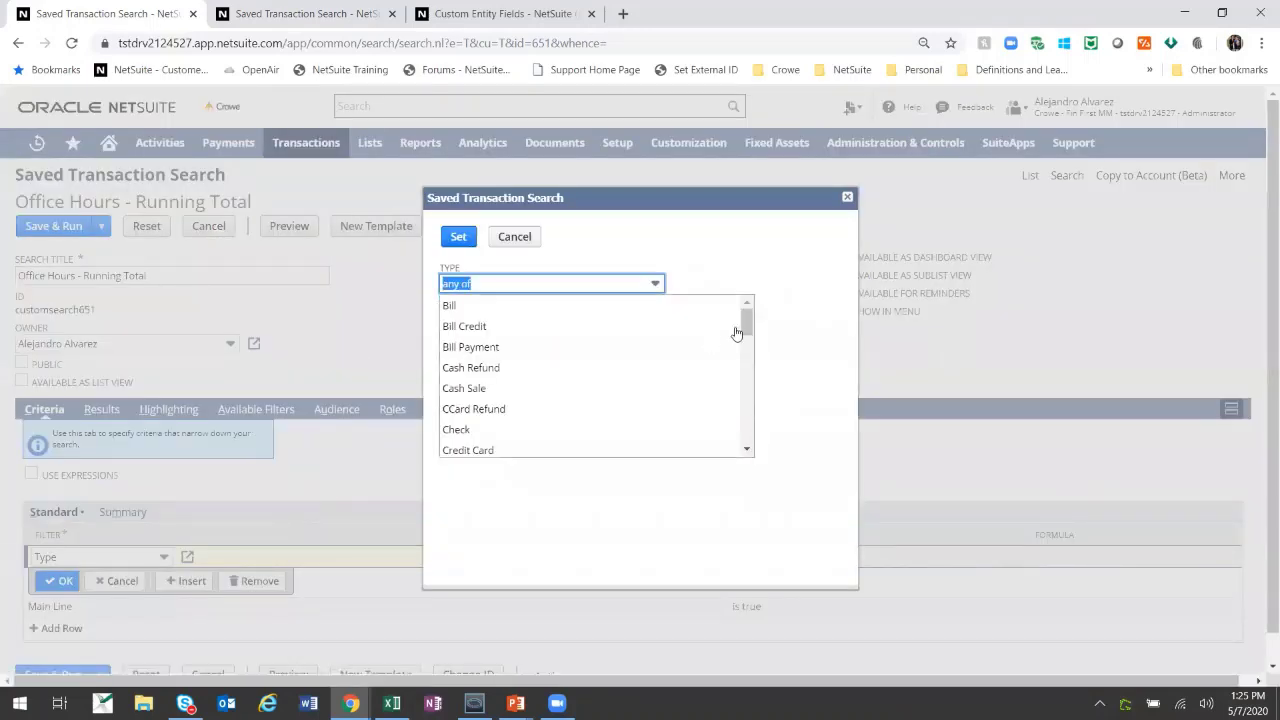
left_click_drag(746, 326, 747, 385)
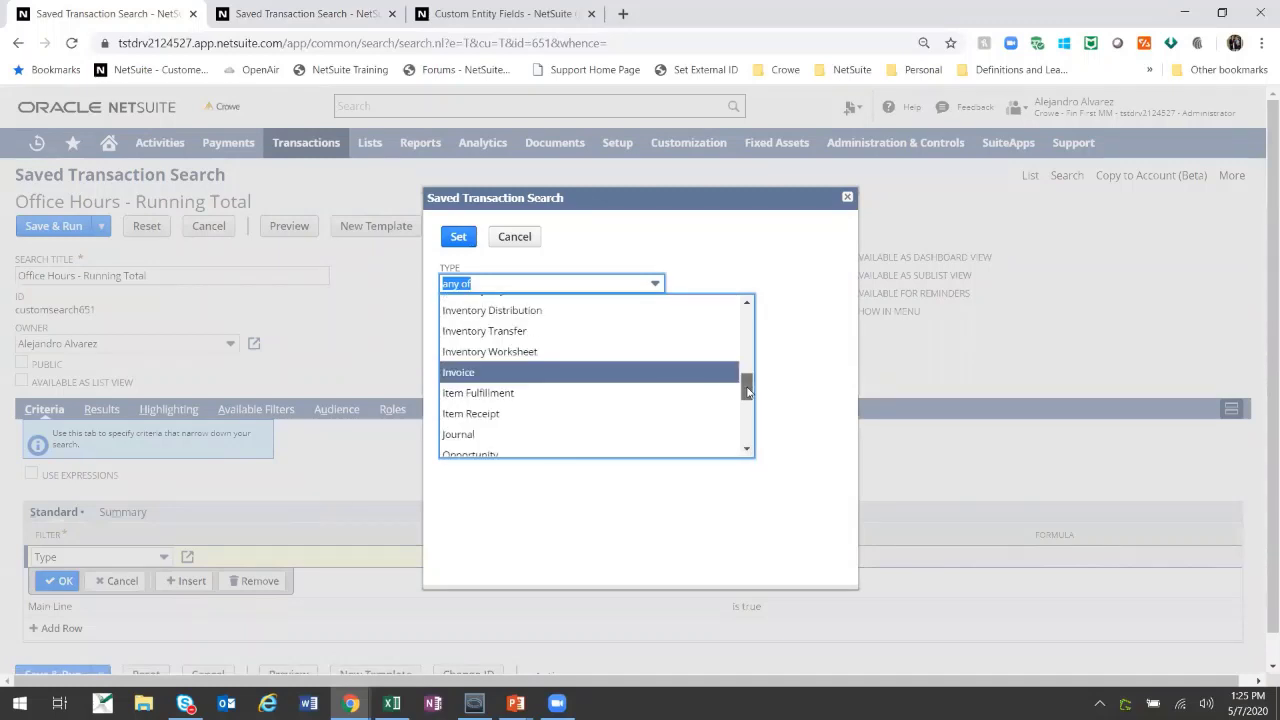
left_click(517, 350)
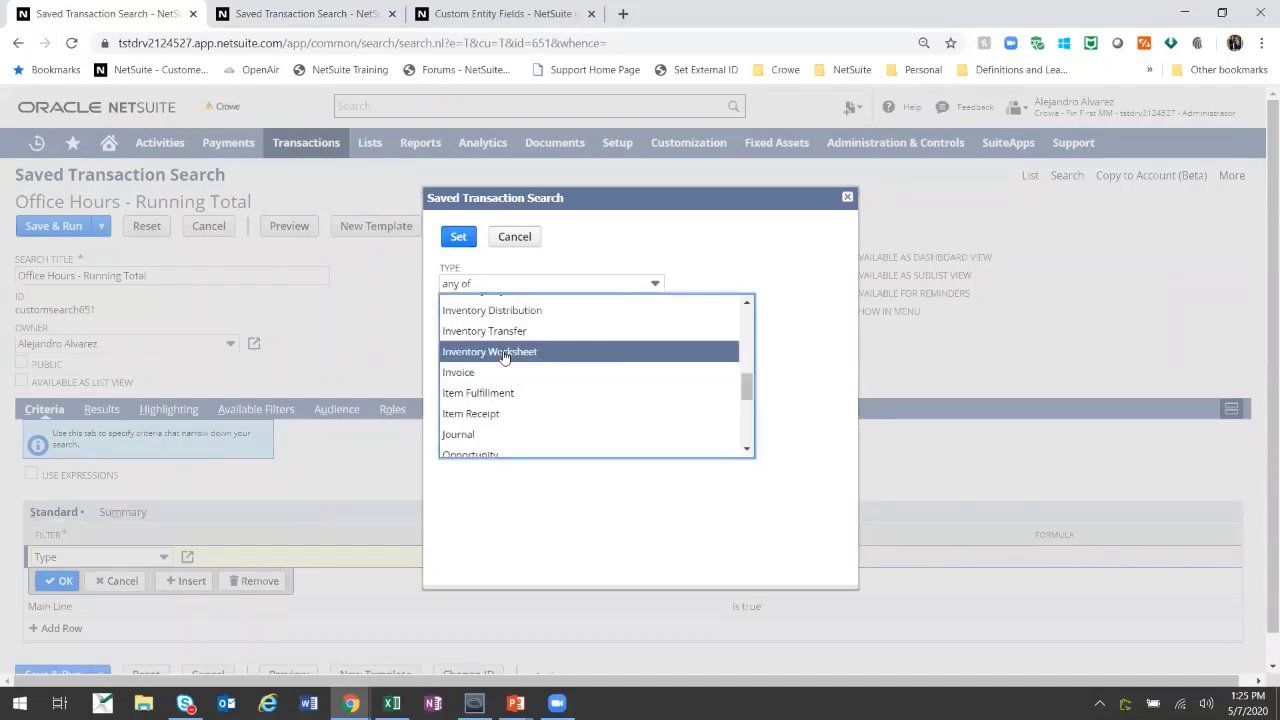
left_click(493, 374, "ctrl")
left_click(489, 394, "ctrl")
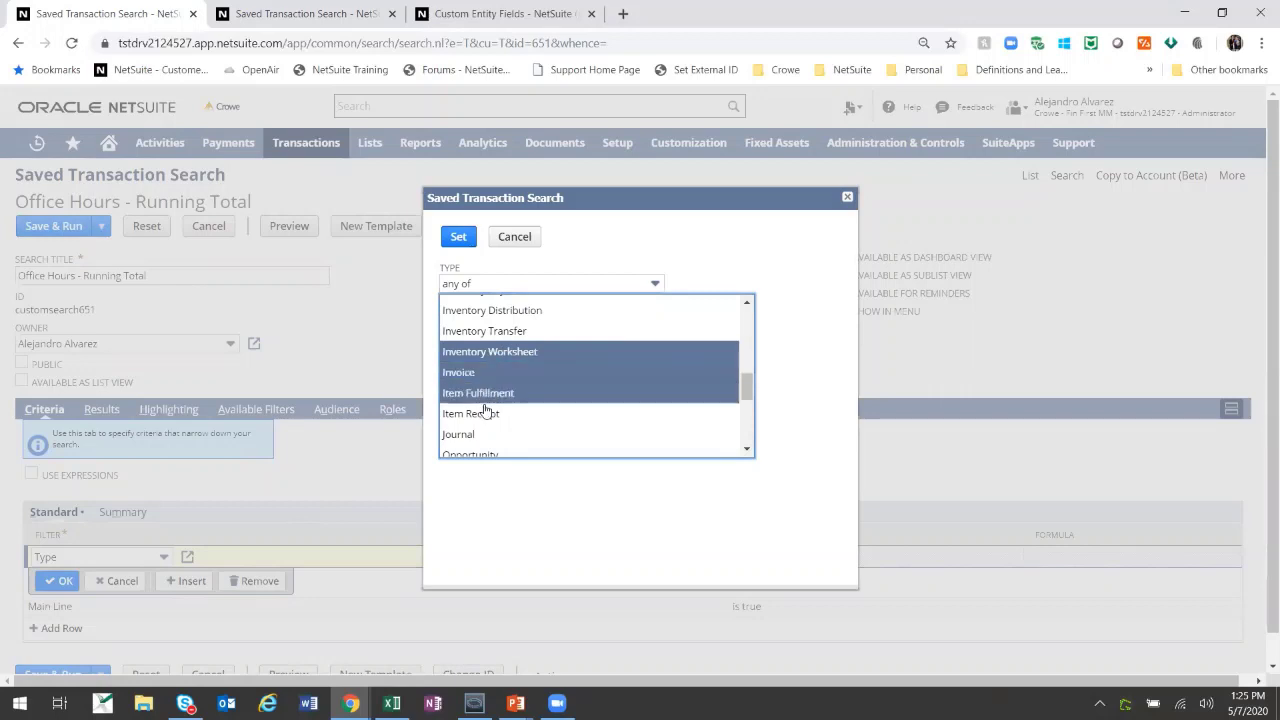
left_click(489, 413, "ctrl")
left_click(492, 375)
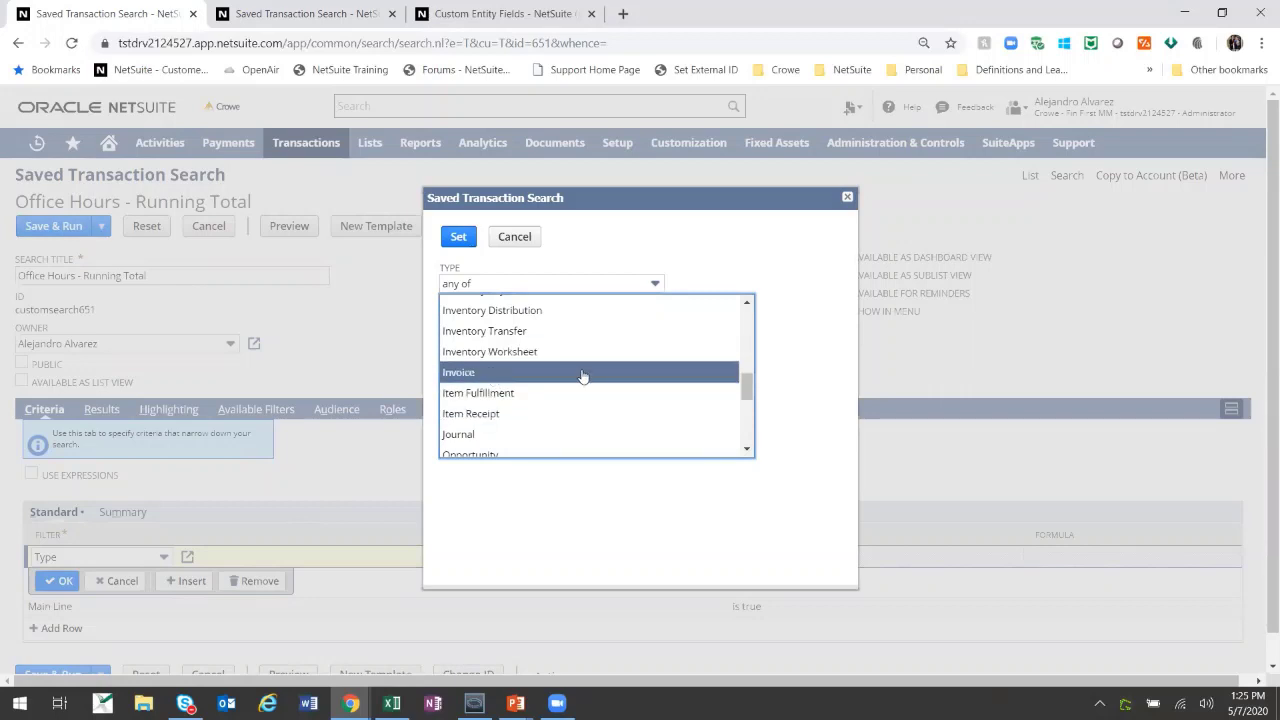
left_click(458, 237)
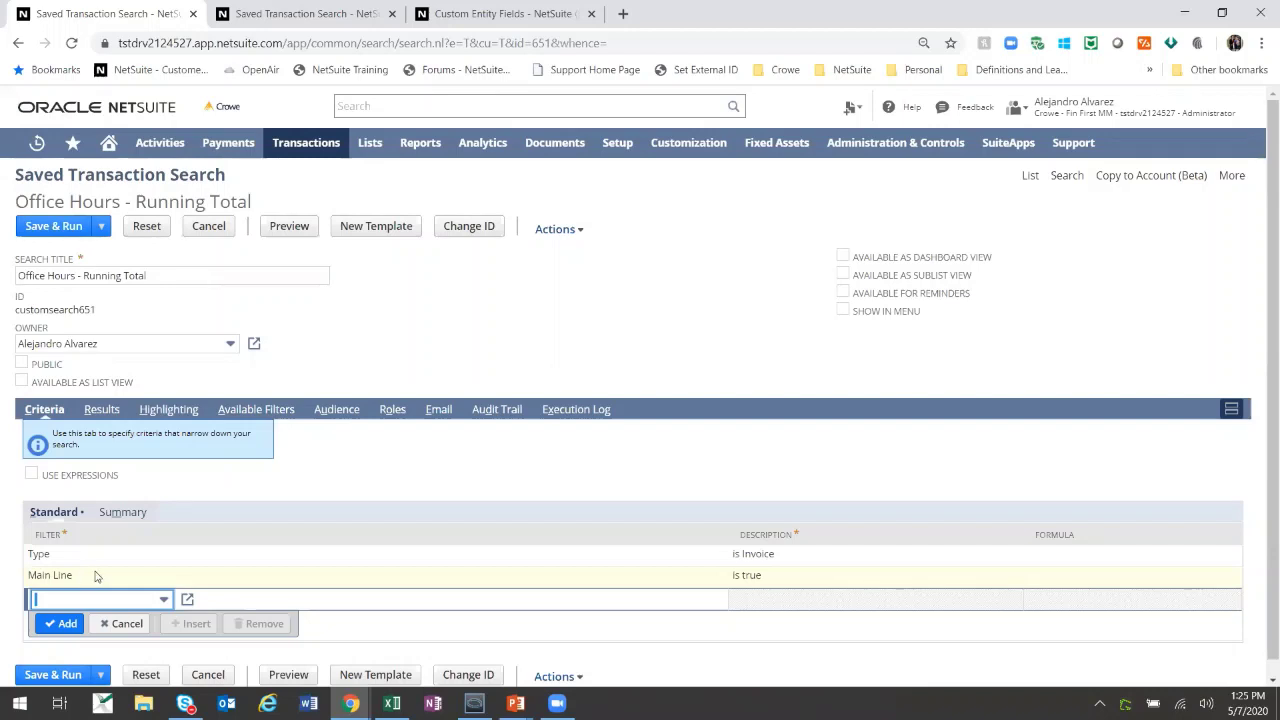
- Review the Main Line filter's options and close the filter without changing its setting
left_click(135, 580)
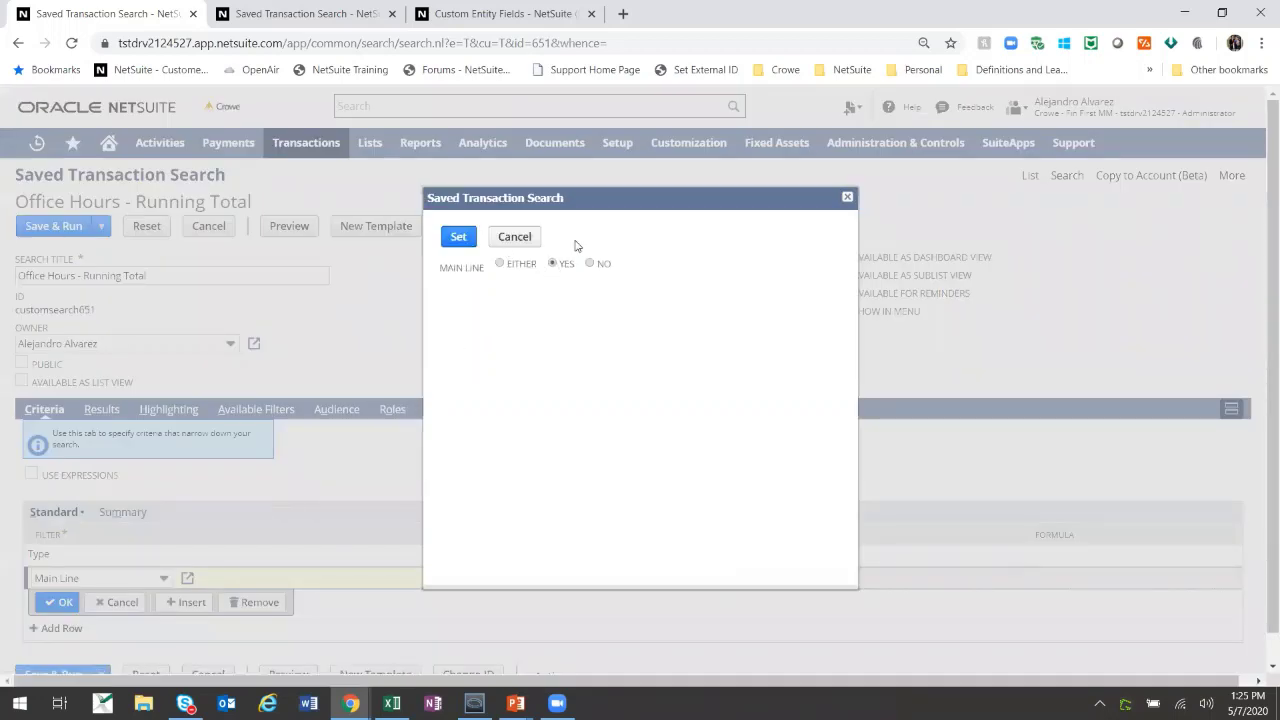
left_click(507, 244)
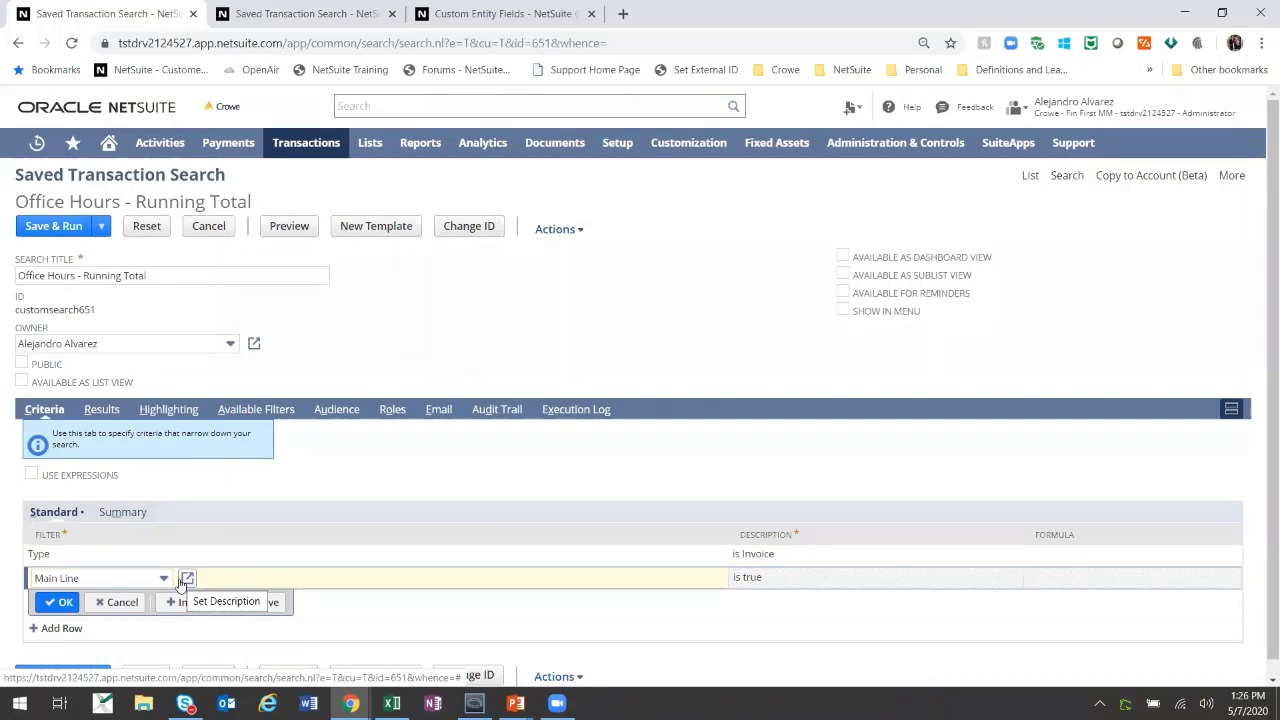
scroll(119, 568, "down", 1)
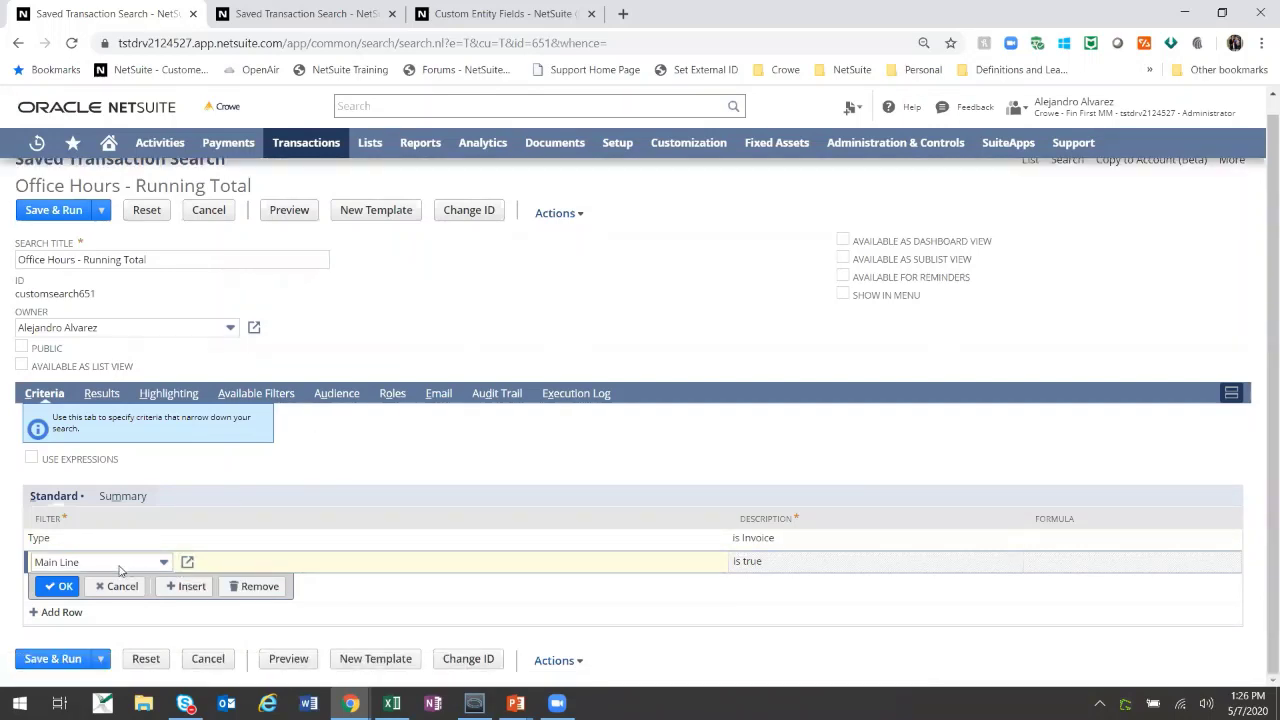
left_click(58, 587)
- View the options of a Tax Line filter in a new criteria row and discard the row without adding it
left_click(98, 603)
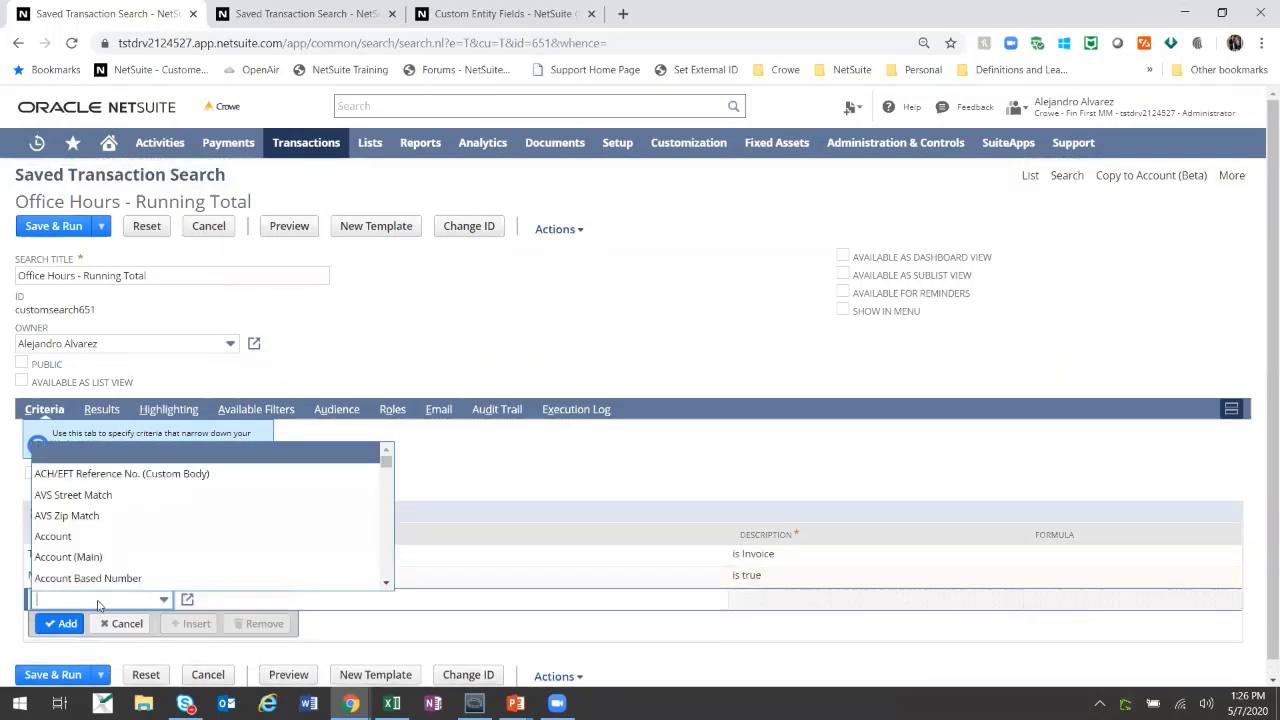
type("Tax Item")
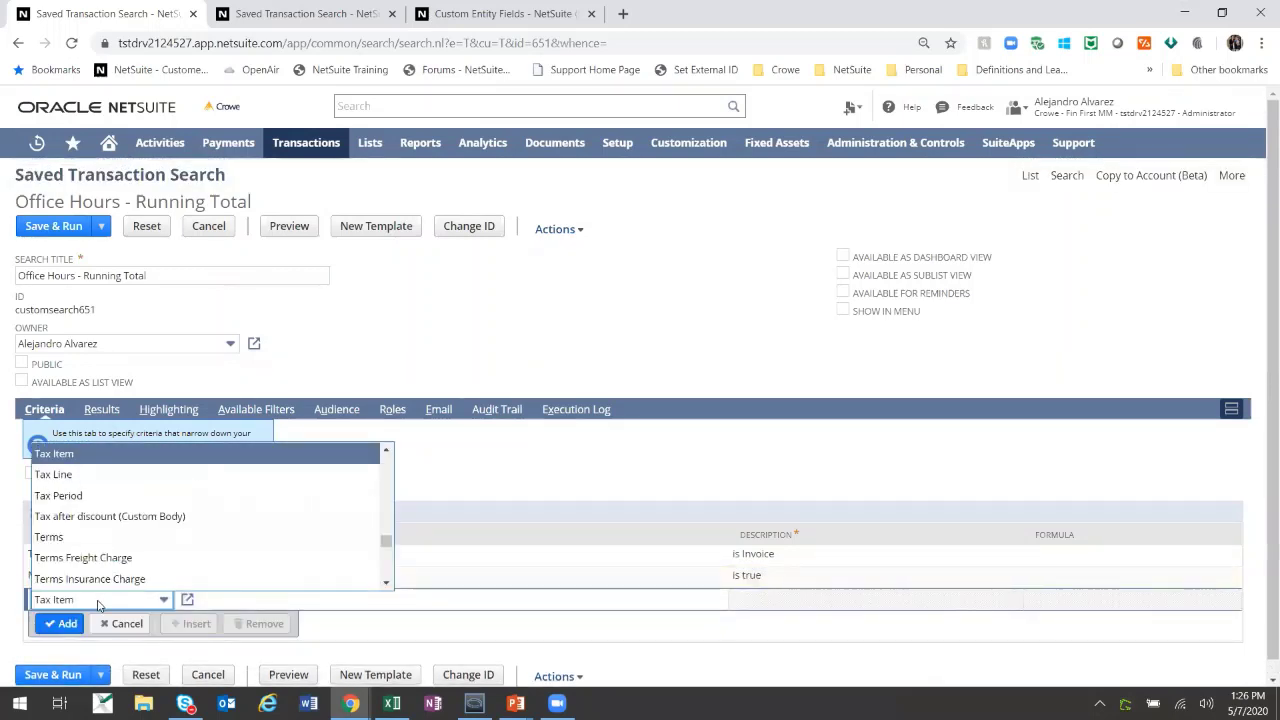
left_click(141, 475)
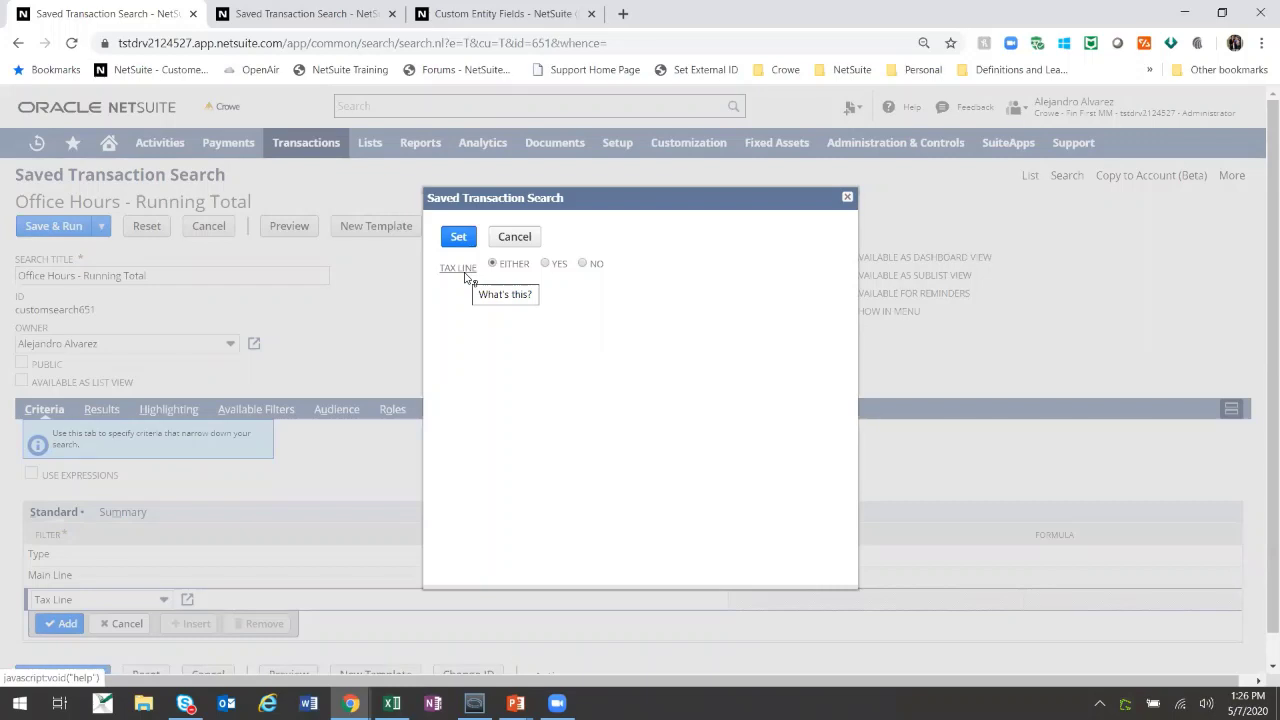
left_click(520, 239)
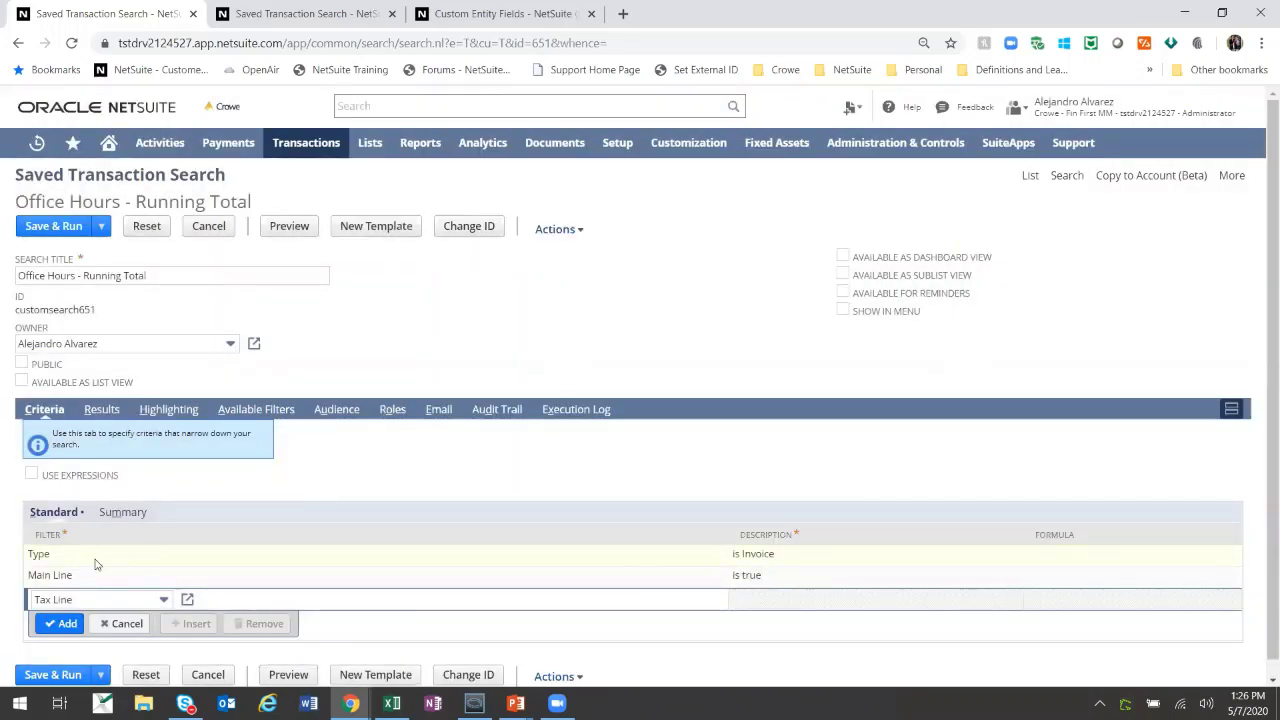
left_click(127, 623)
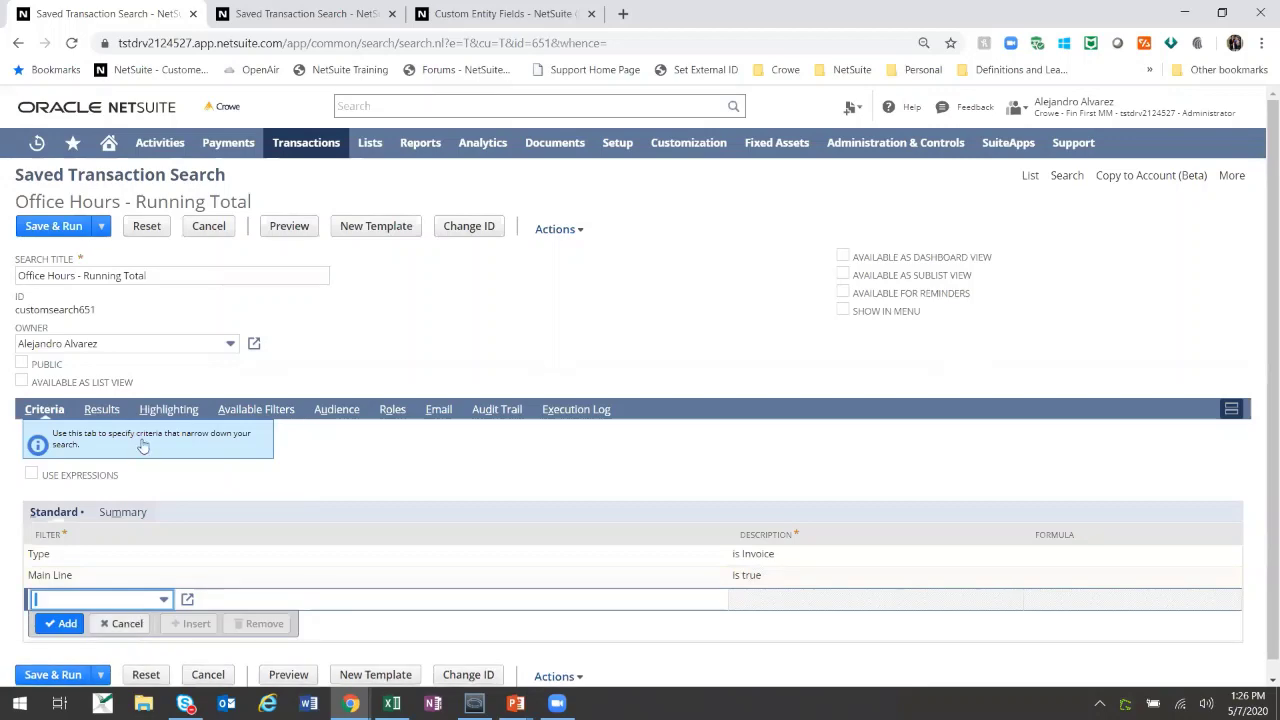
- In the search's results columns, give the Name column the custom label "Customer Name"
left_click(102, 410)
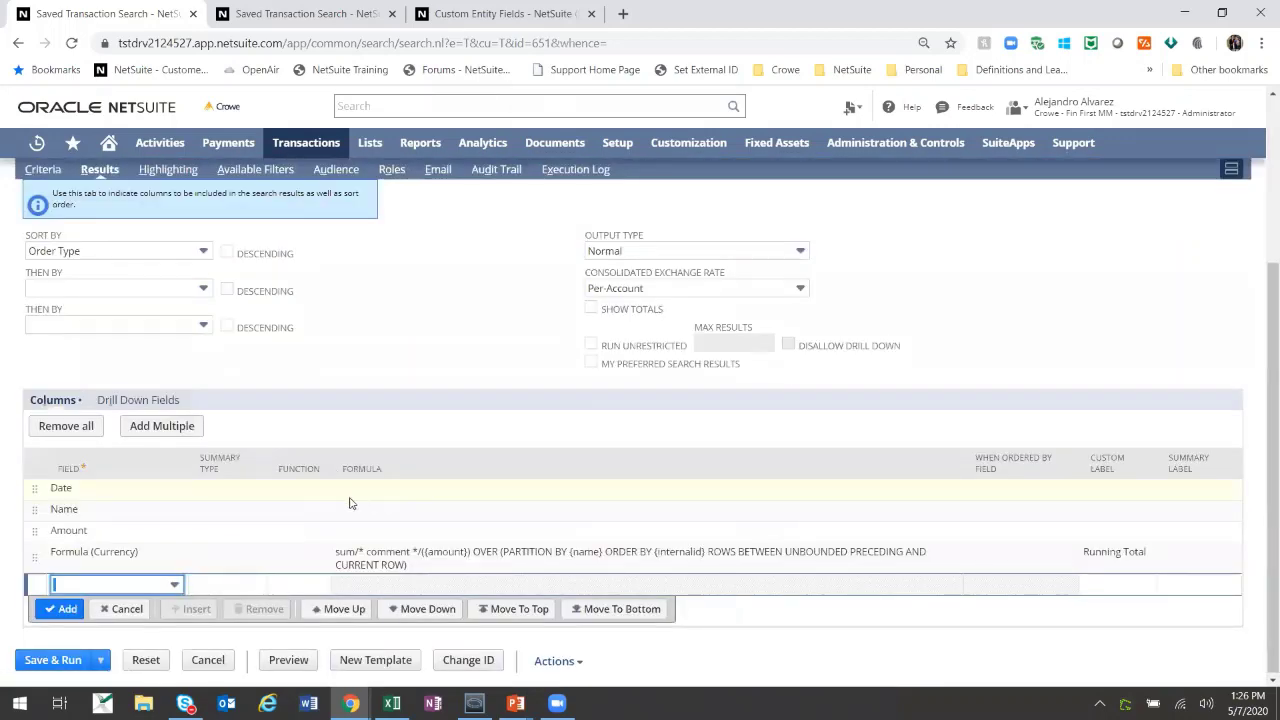
scroll(349, 503, "up", 3)
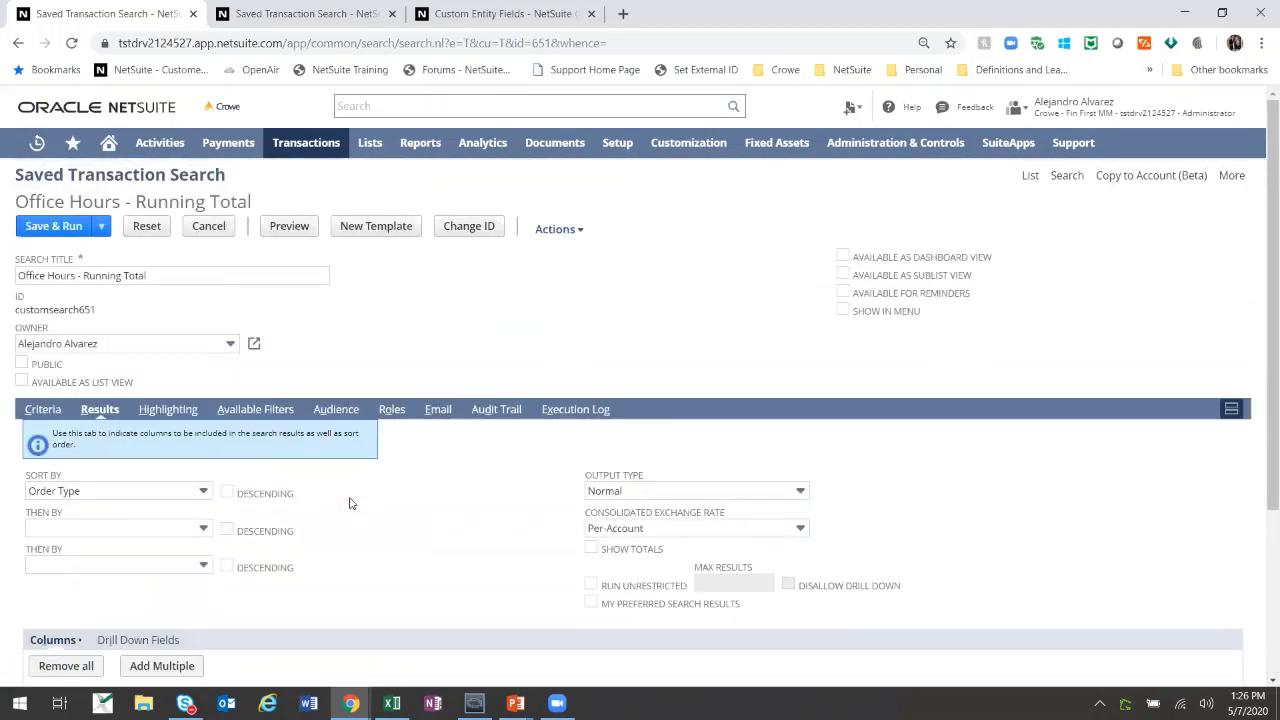
scroll(349, 503, "down", 2)
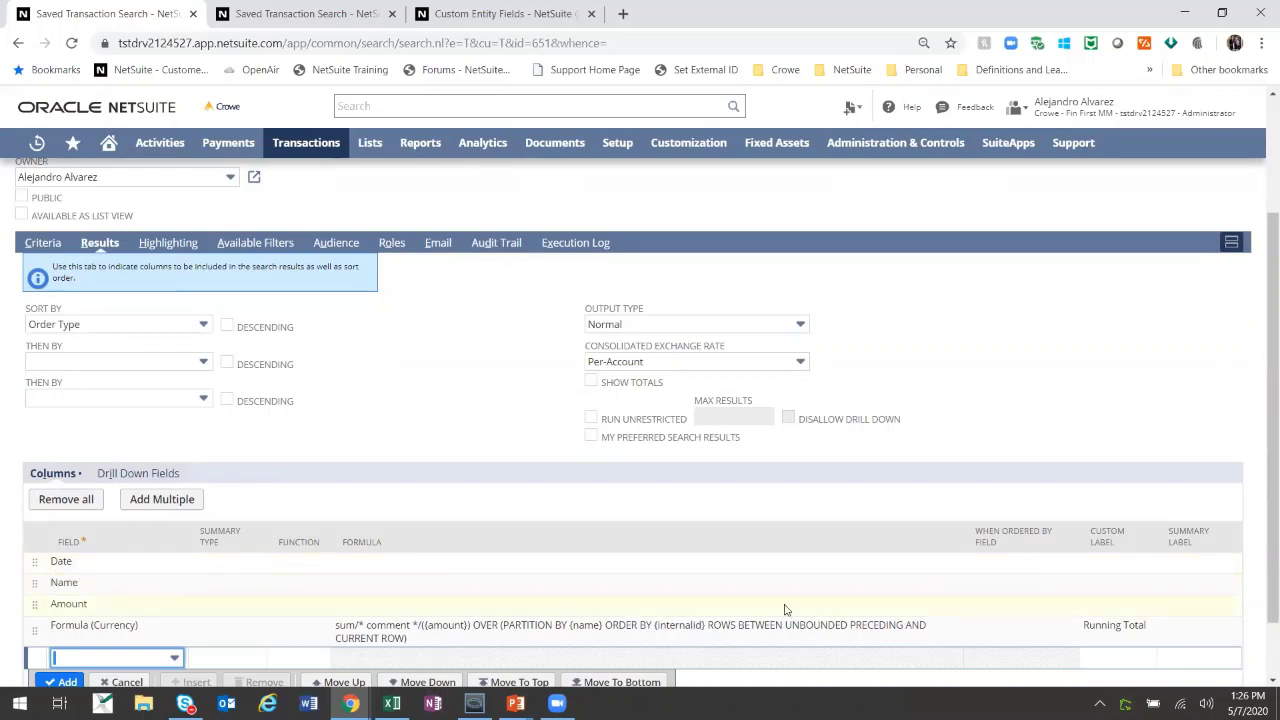
left_click(1103, 600)
left_click(1103, 589)
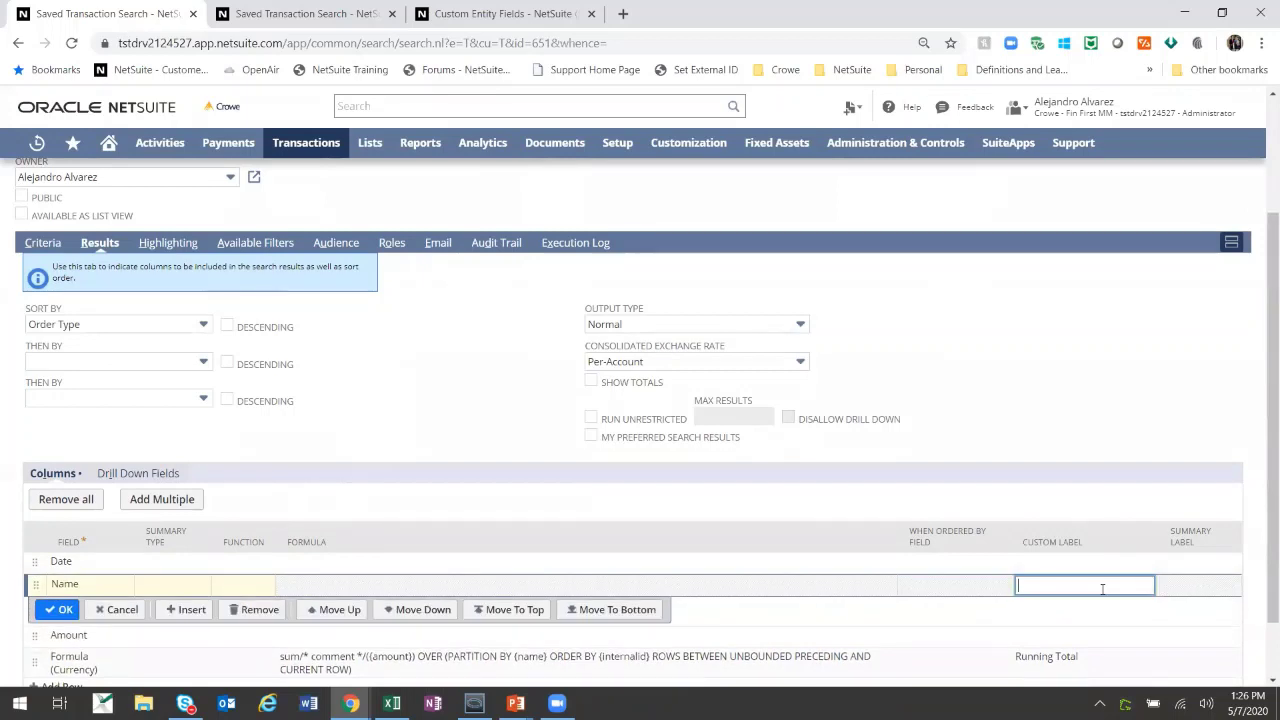
type("Customer Name")
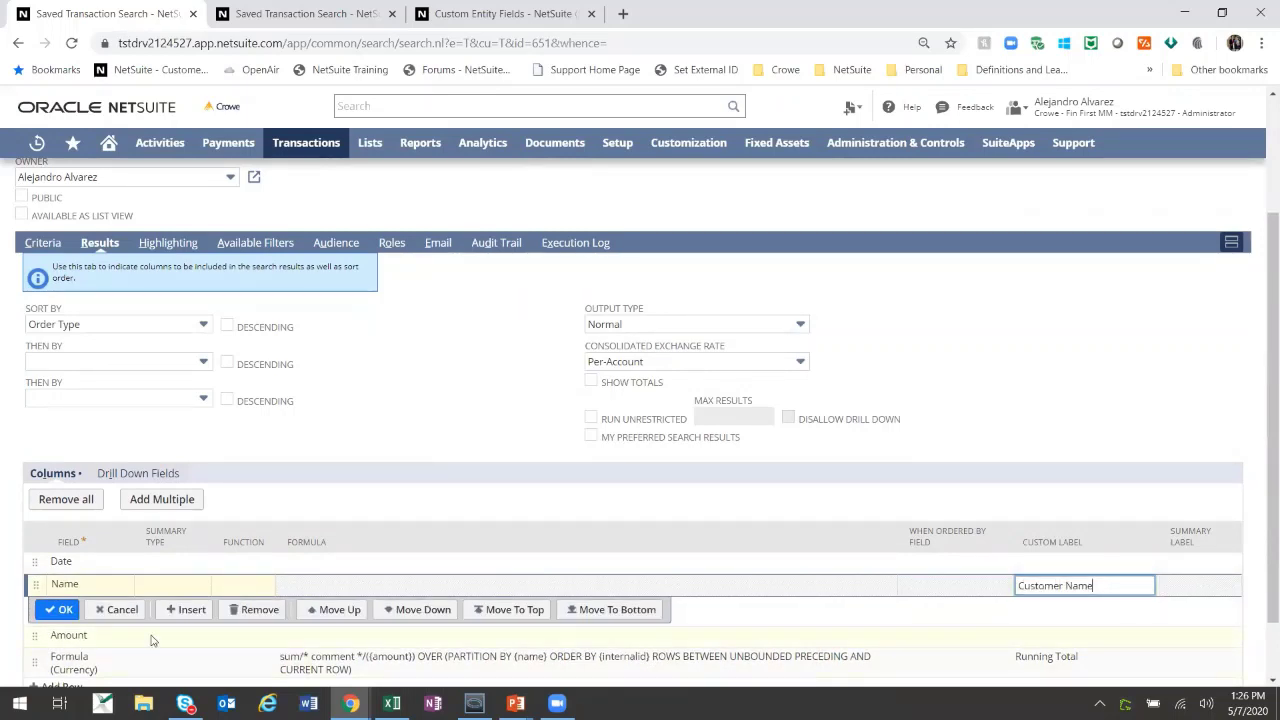
left_click(70, 609)
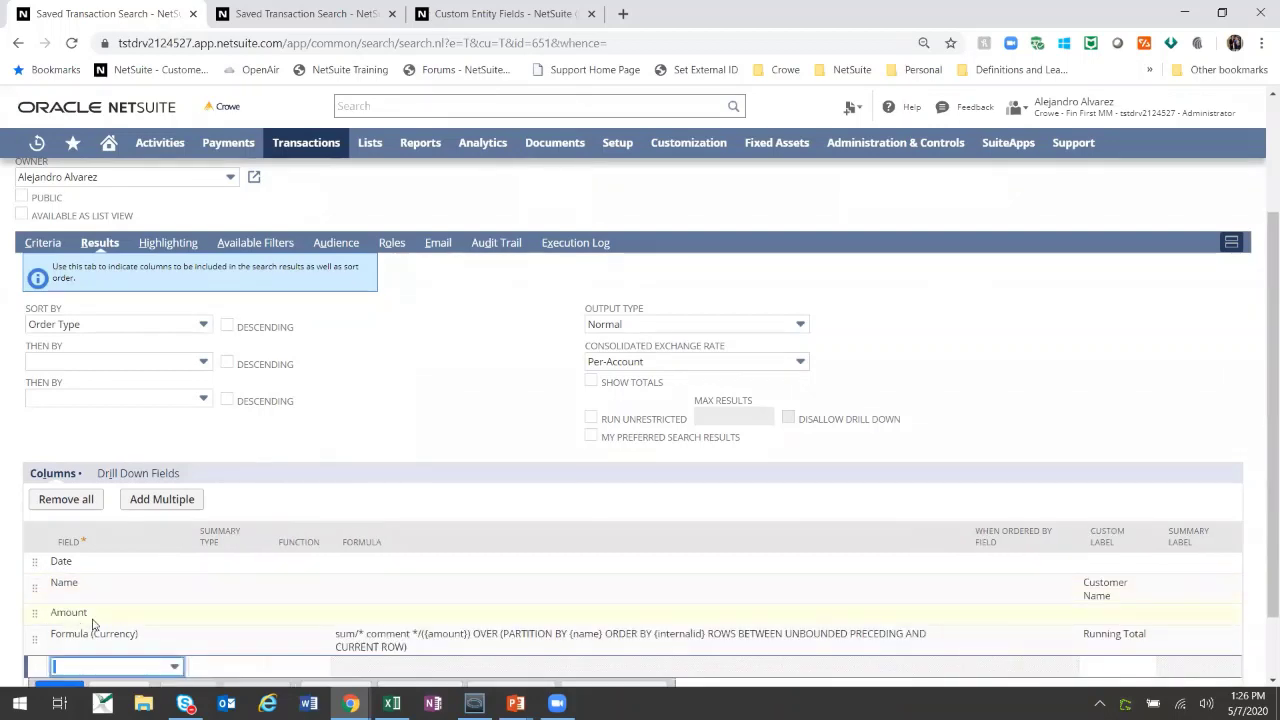
- Look at the formula field types available for a new results column and discard the row without adding it
scroll(129, 567, "down", 1)
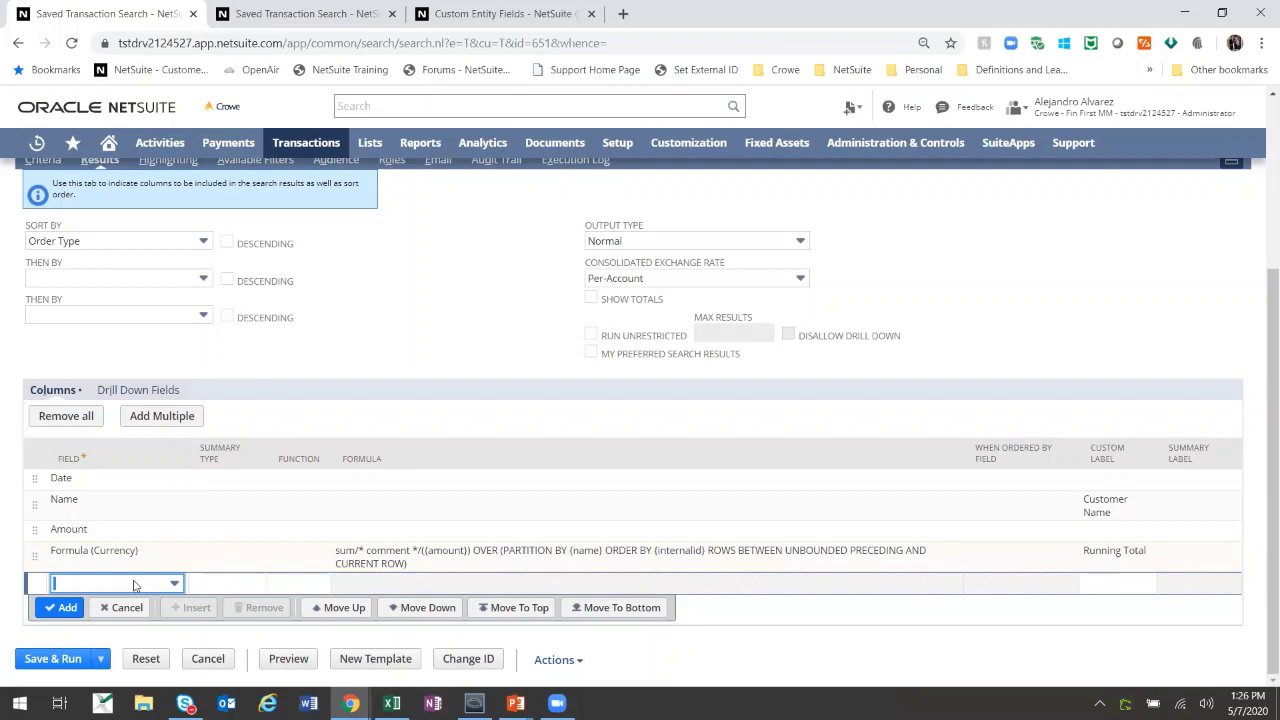
left_click(136, 585)
type("form")
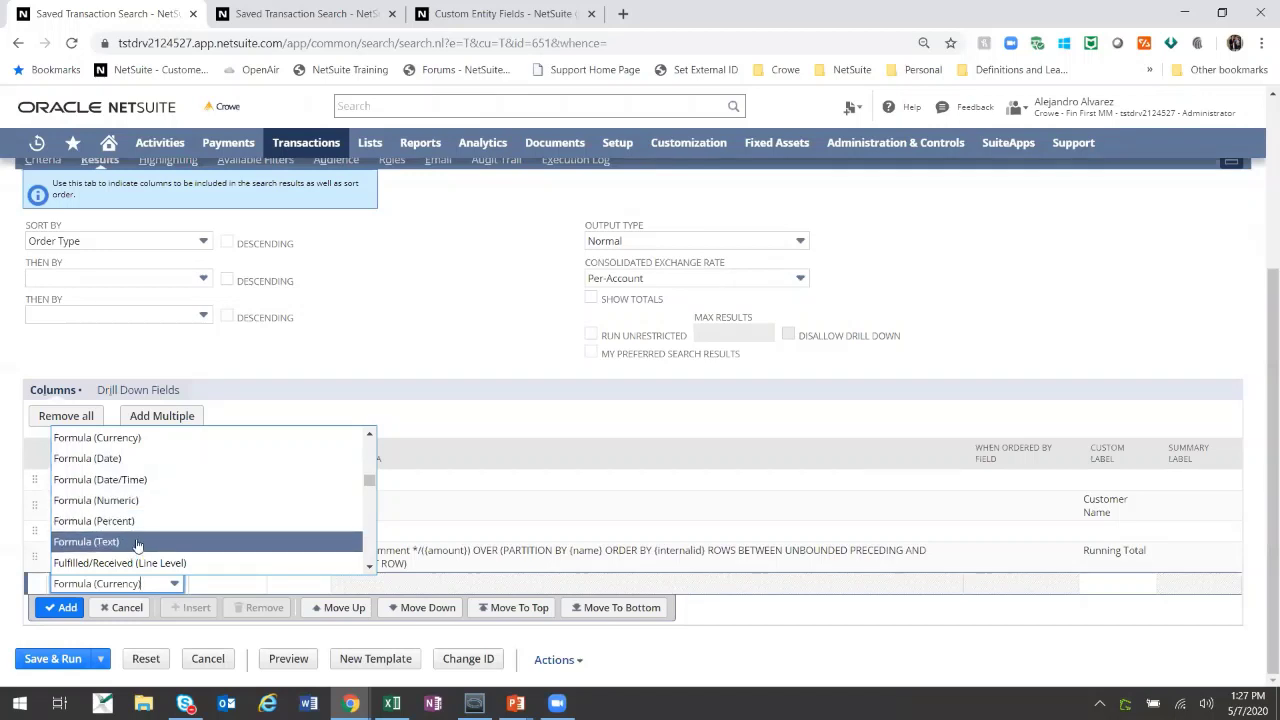
left_click(320, 367)
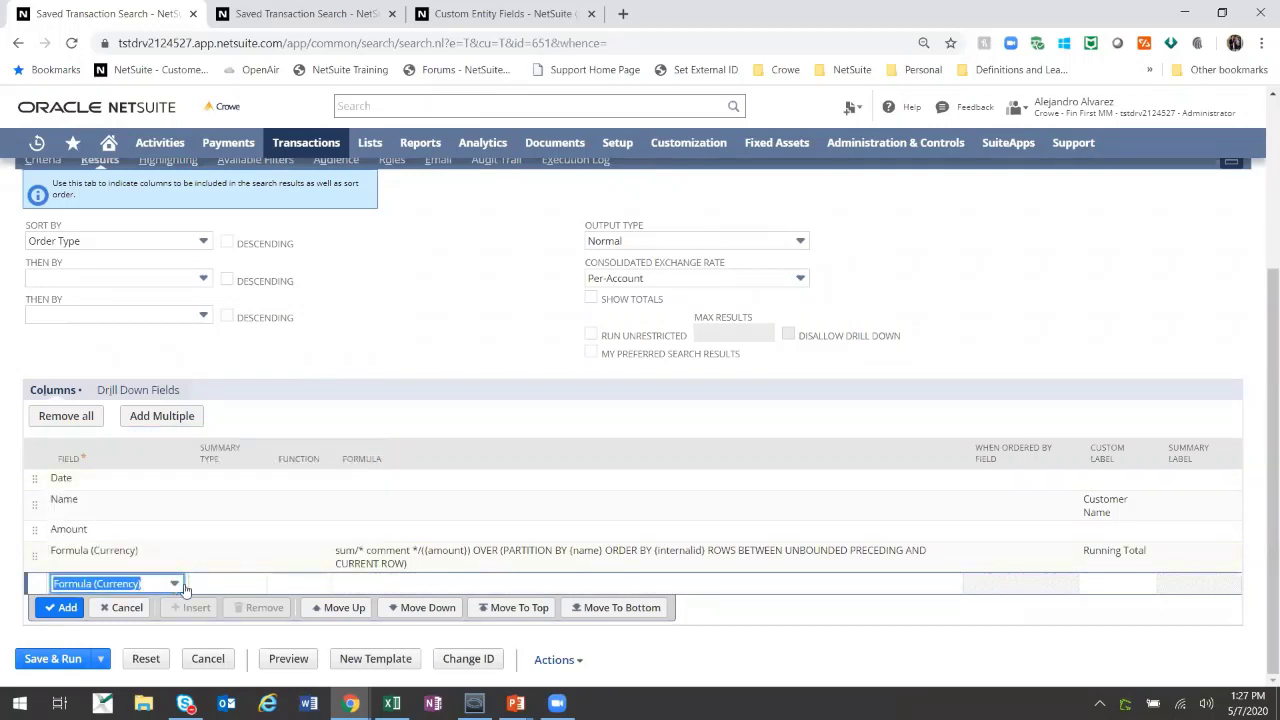
left_click(116, 610)
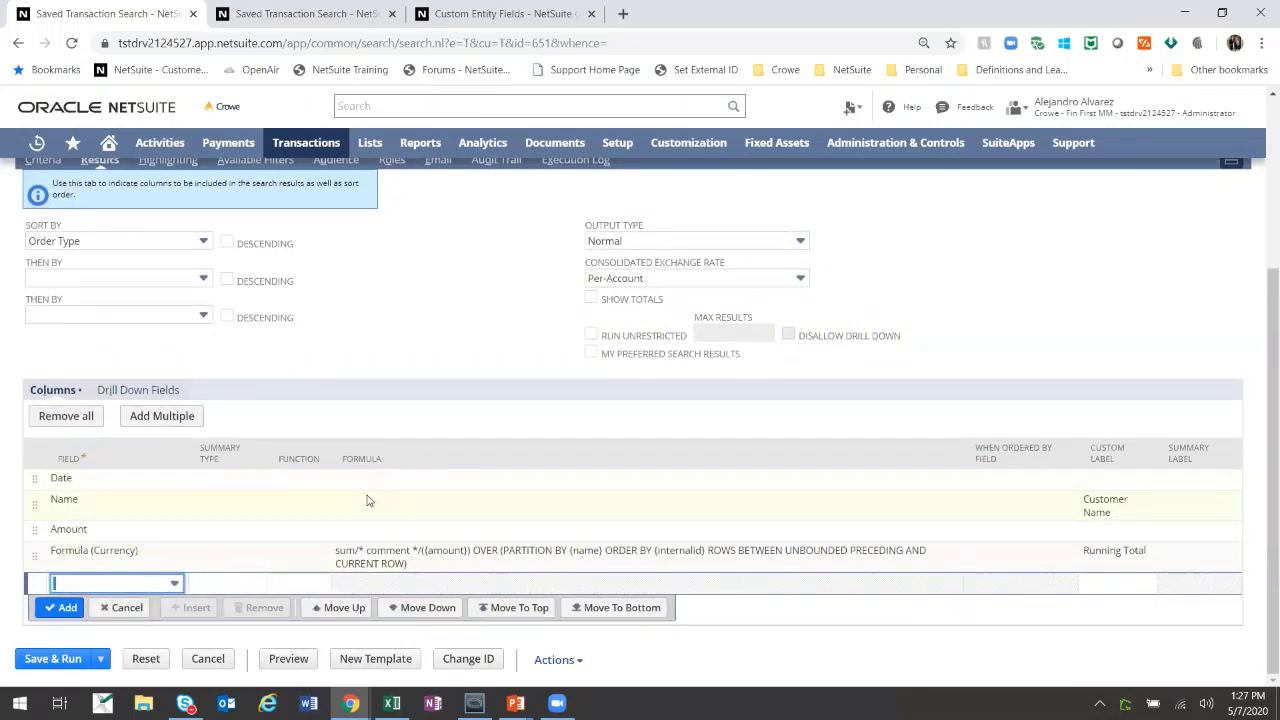
- Examine the Running Total column's full formula in an enlarged formula editor and close it without changing the formula
left_click(921, 556)
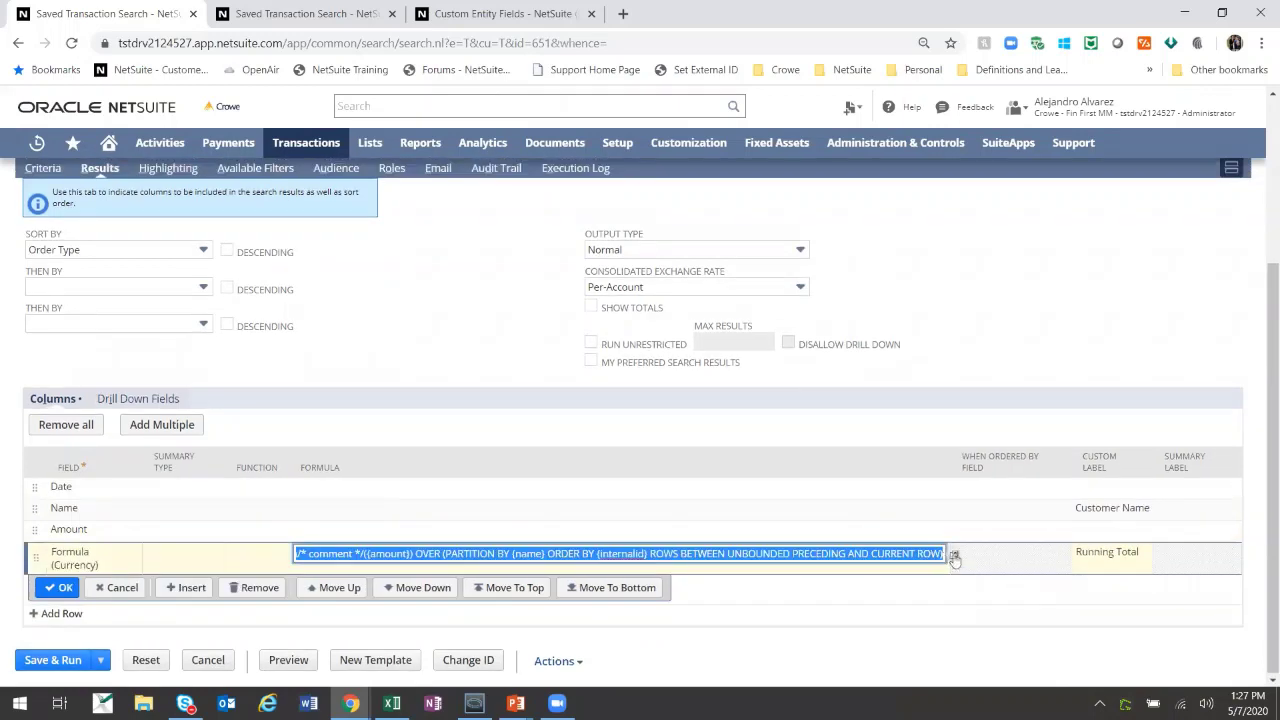
left_click(928, 566)
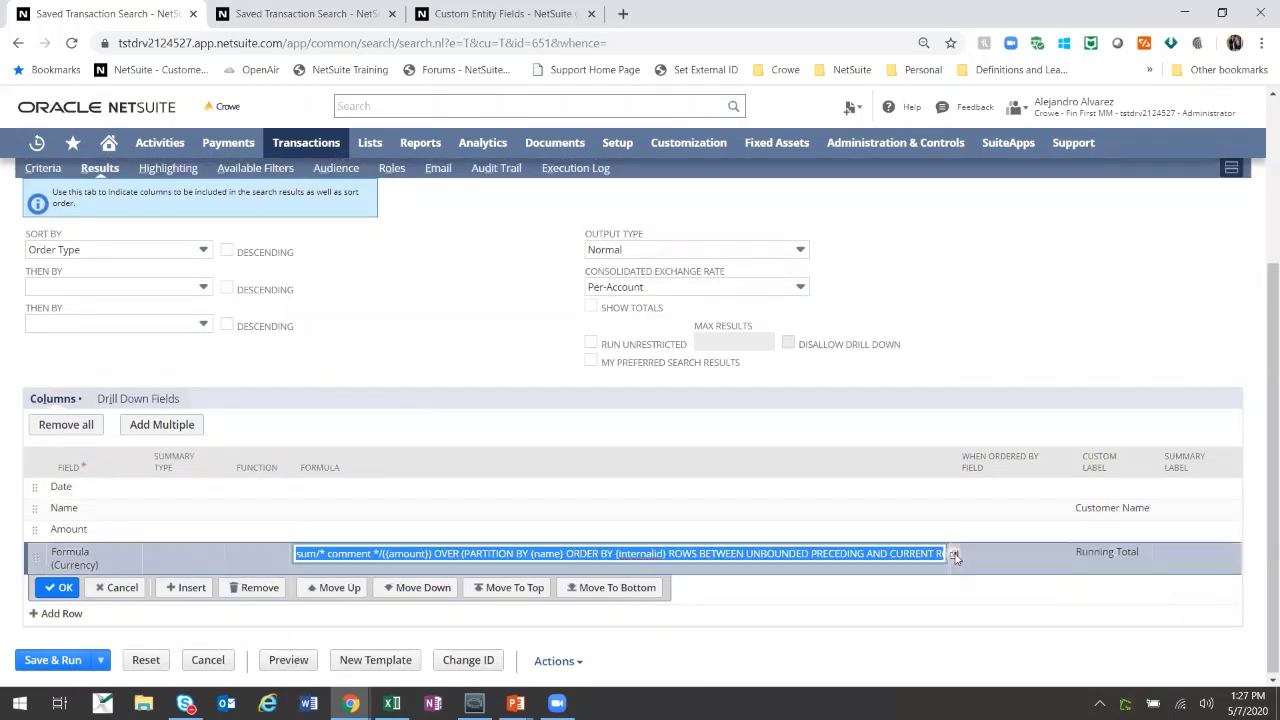
left_click(912, 566)
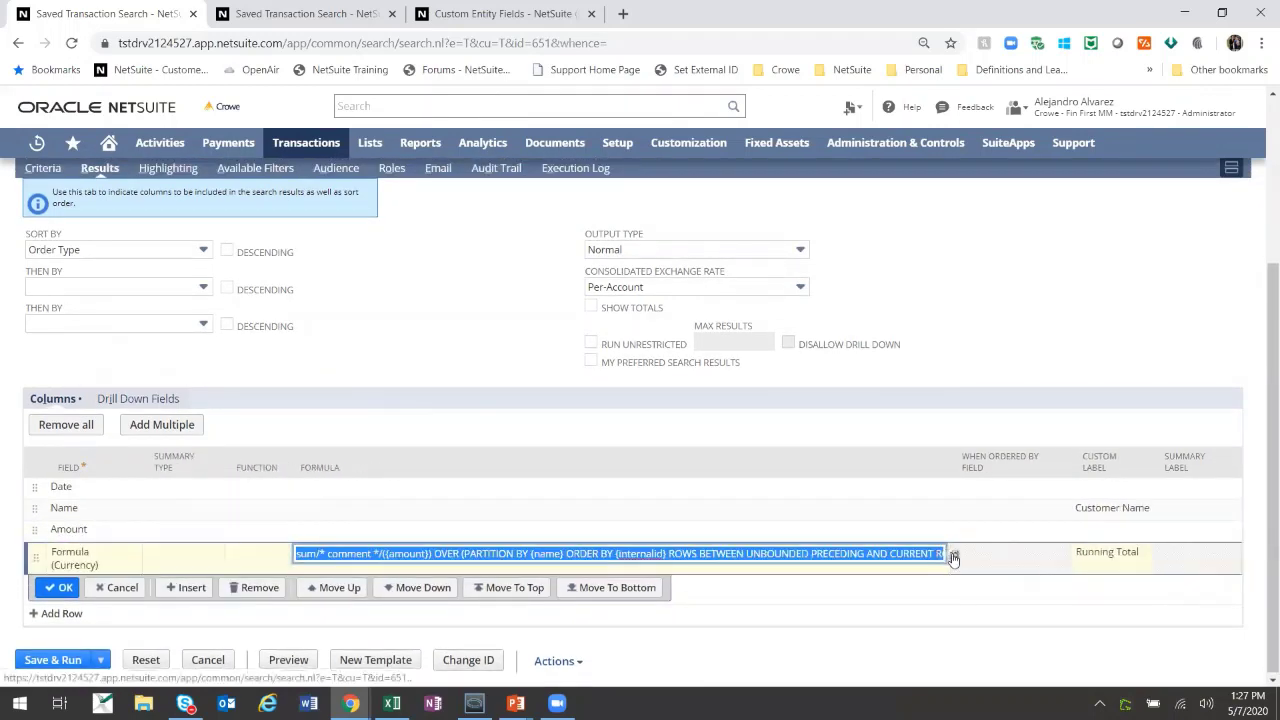
left_click(950, 556)
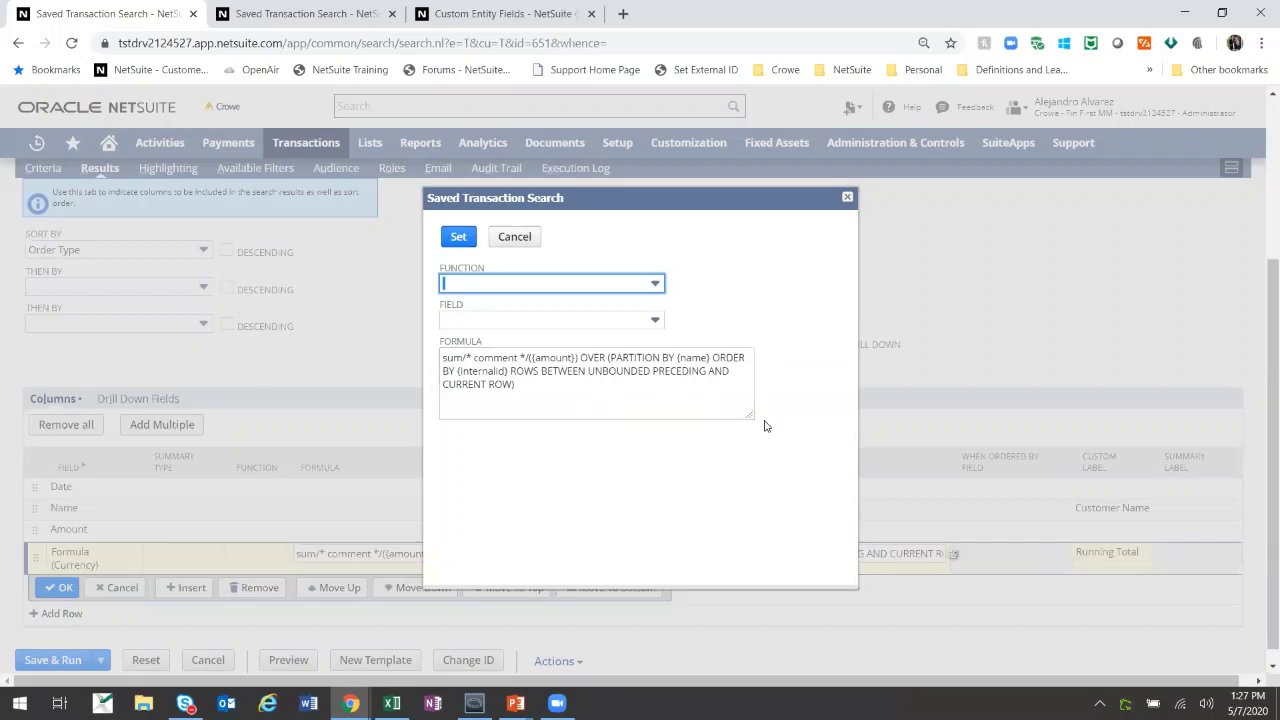
left_click_drag(752, 420, 773, 455)
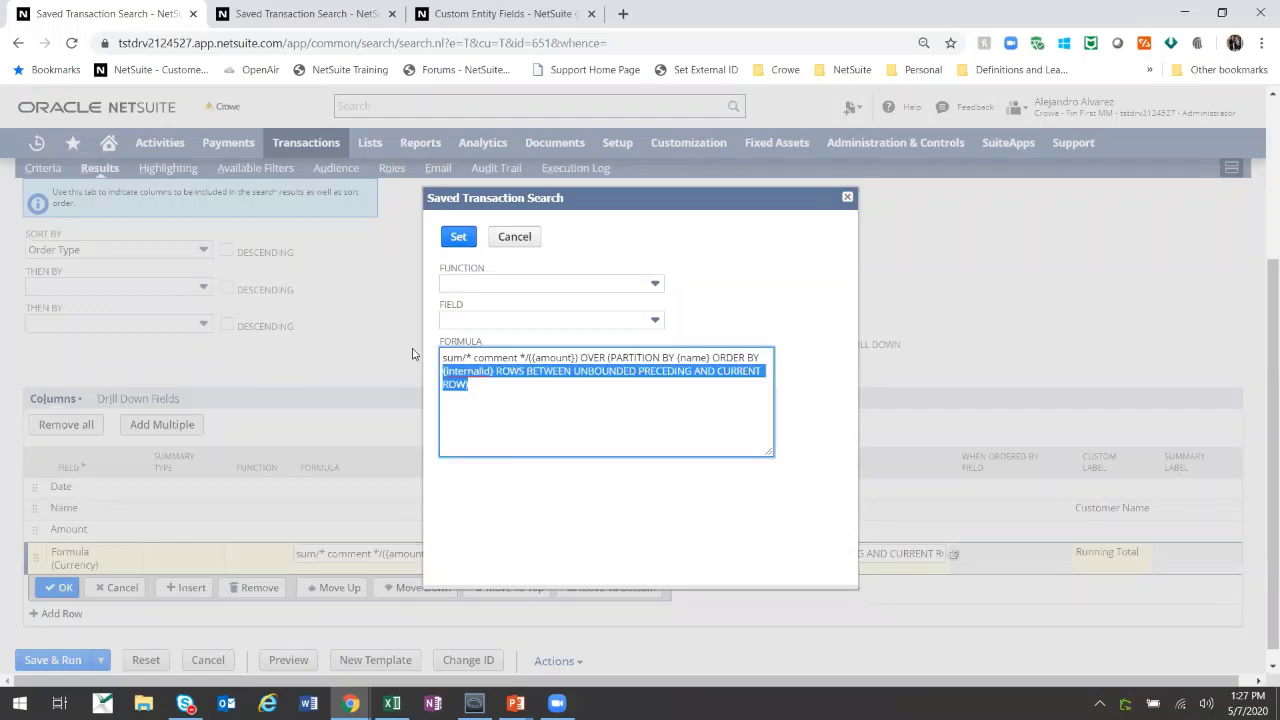
triple_click(510, 398)
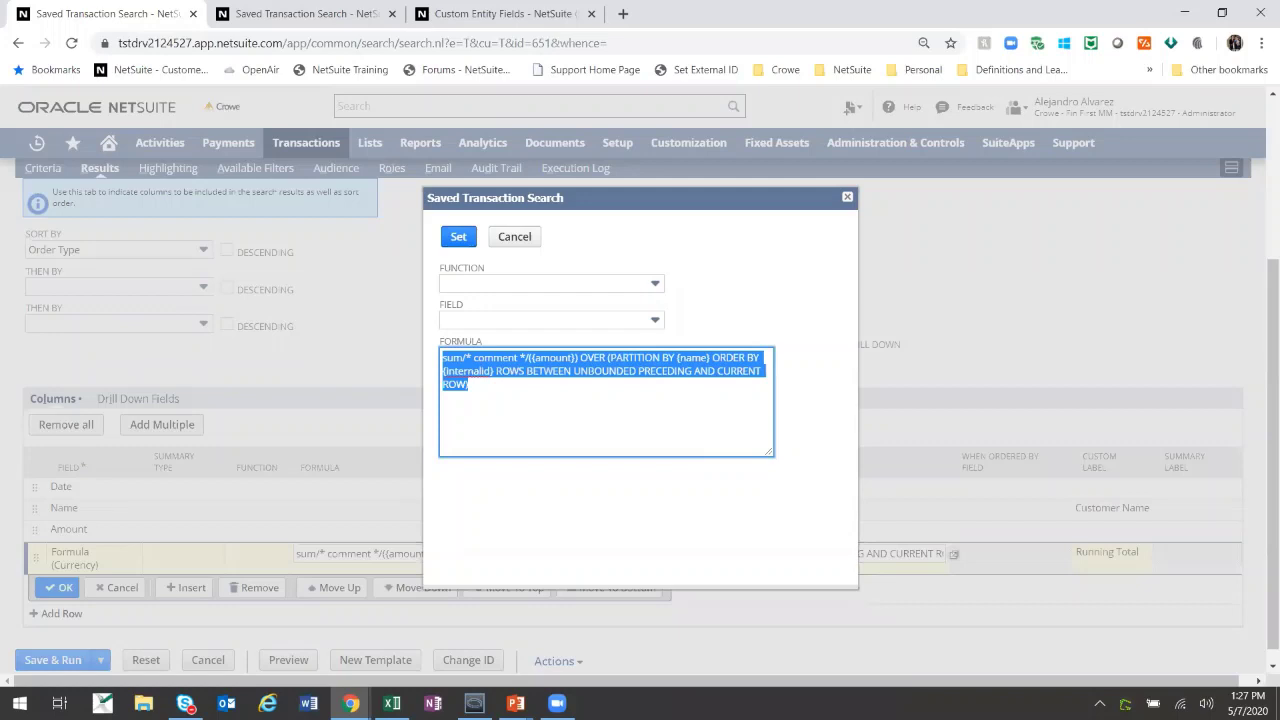
left_click(652, 529)
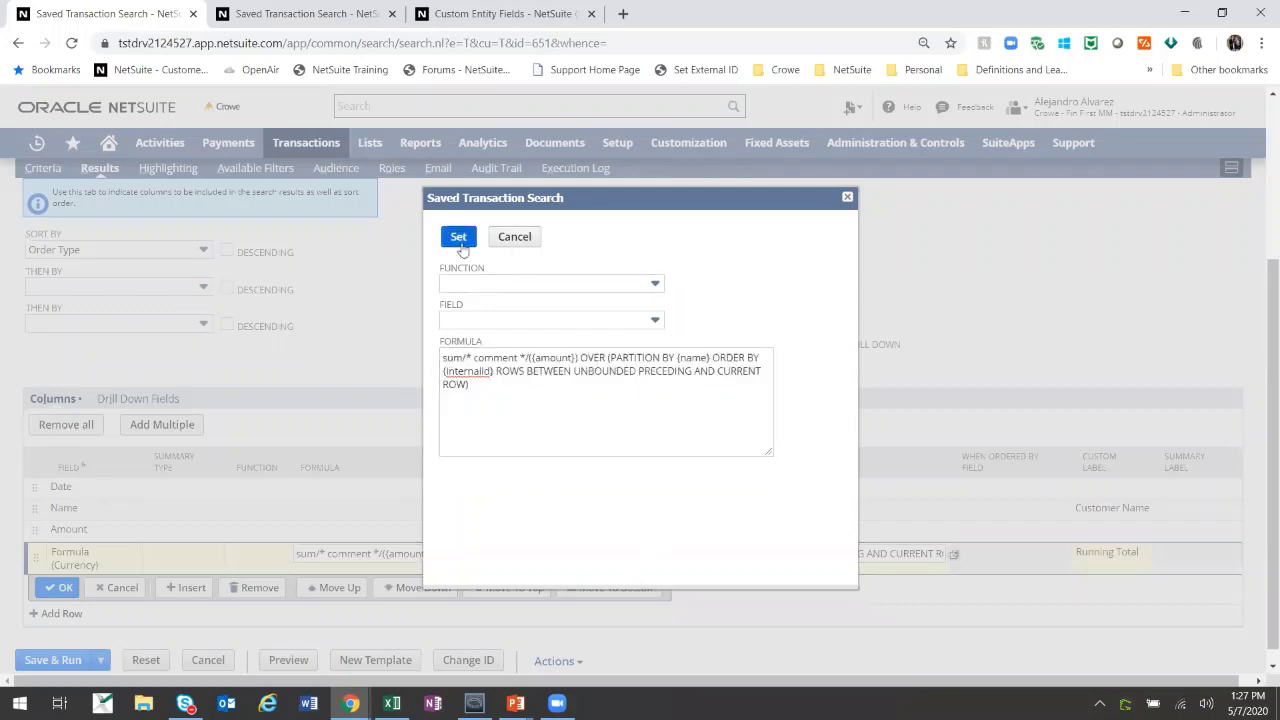
left_click(512, 240)
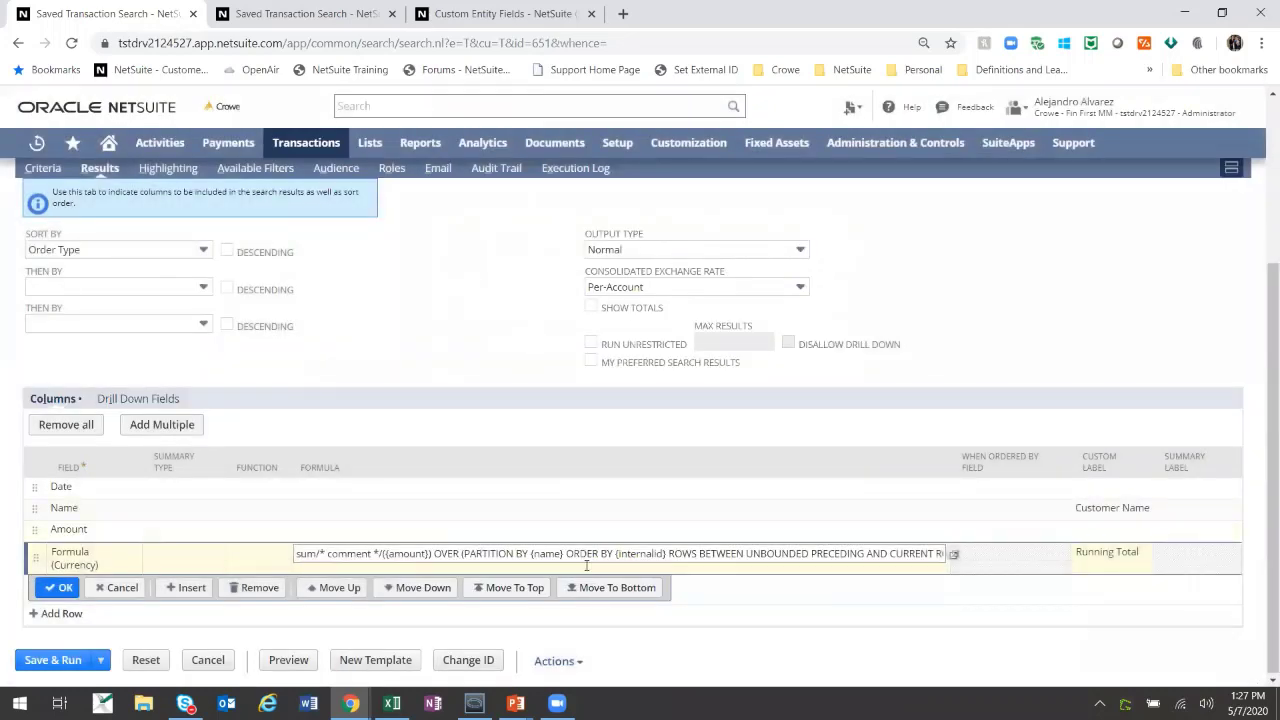
left_click(60, 588)
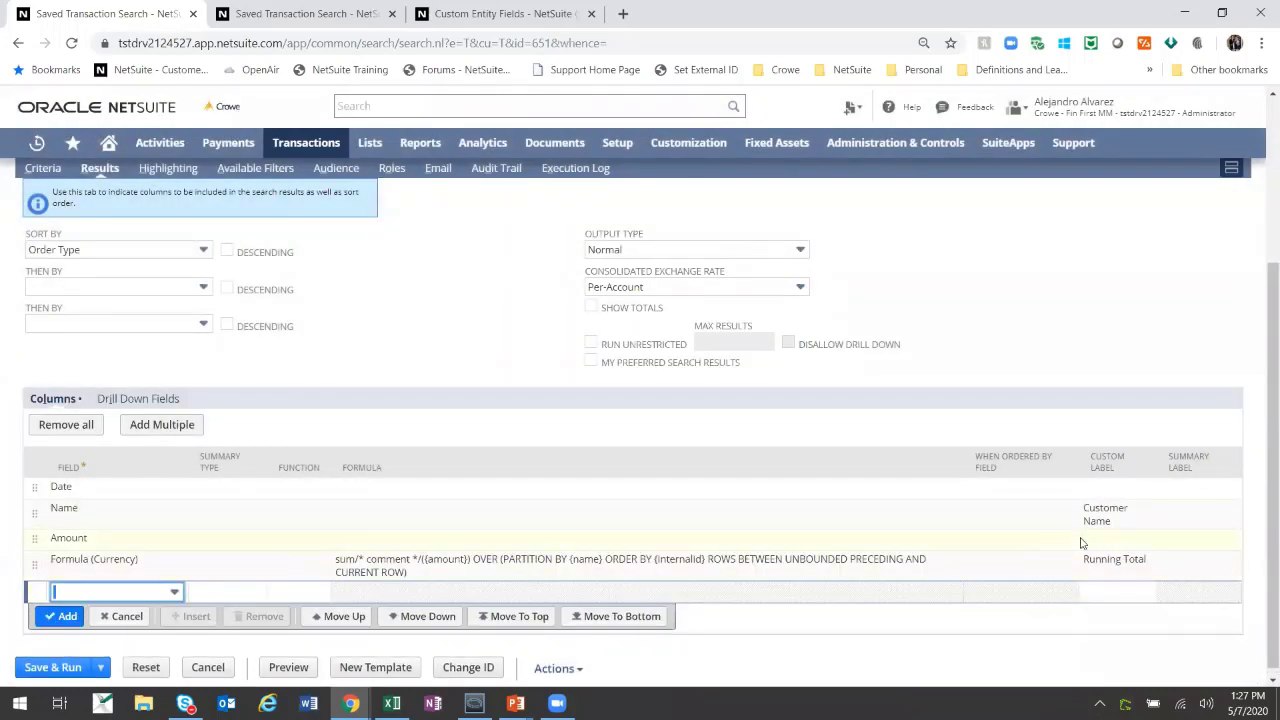
- Look over the search's highlighting and available filters settings, and save and run Office Hours - Running Total
scroll(213, 371, "up", 5)
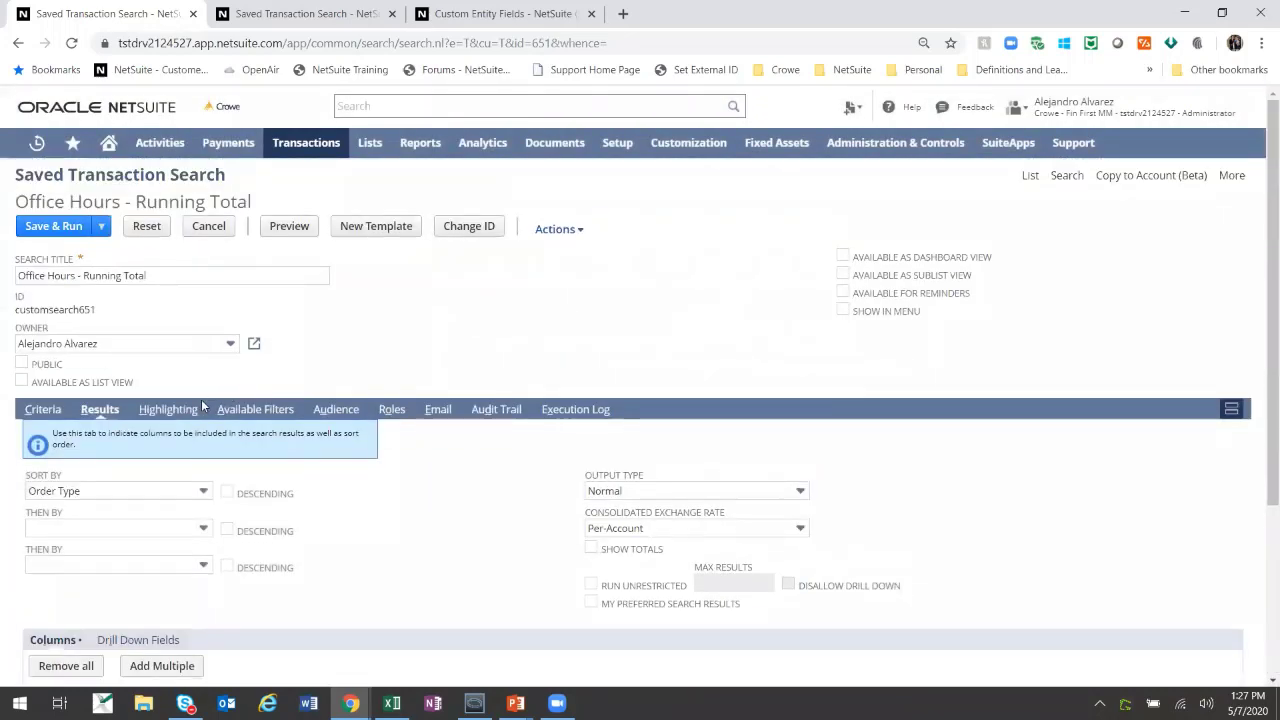
left_click(165, 409)
left_click(250, 409)
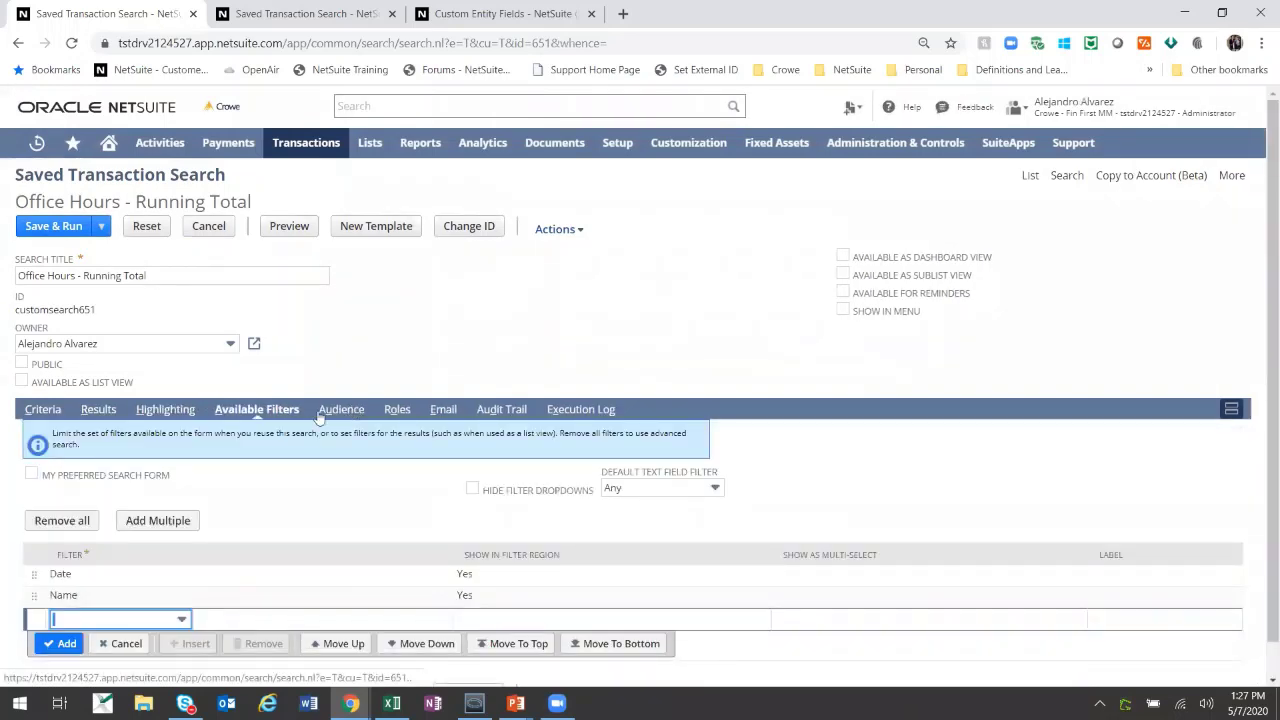
left_click(54, 226)
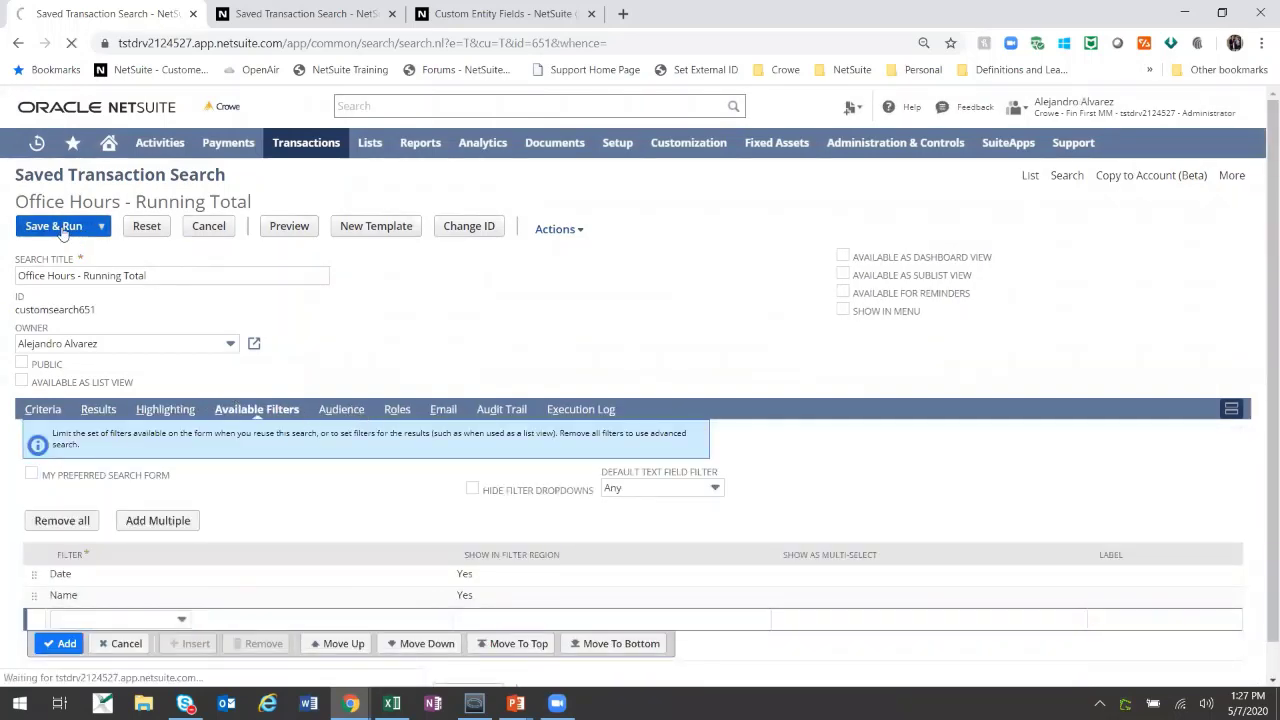
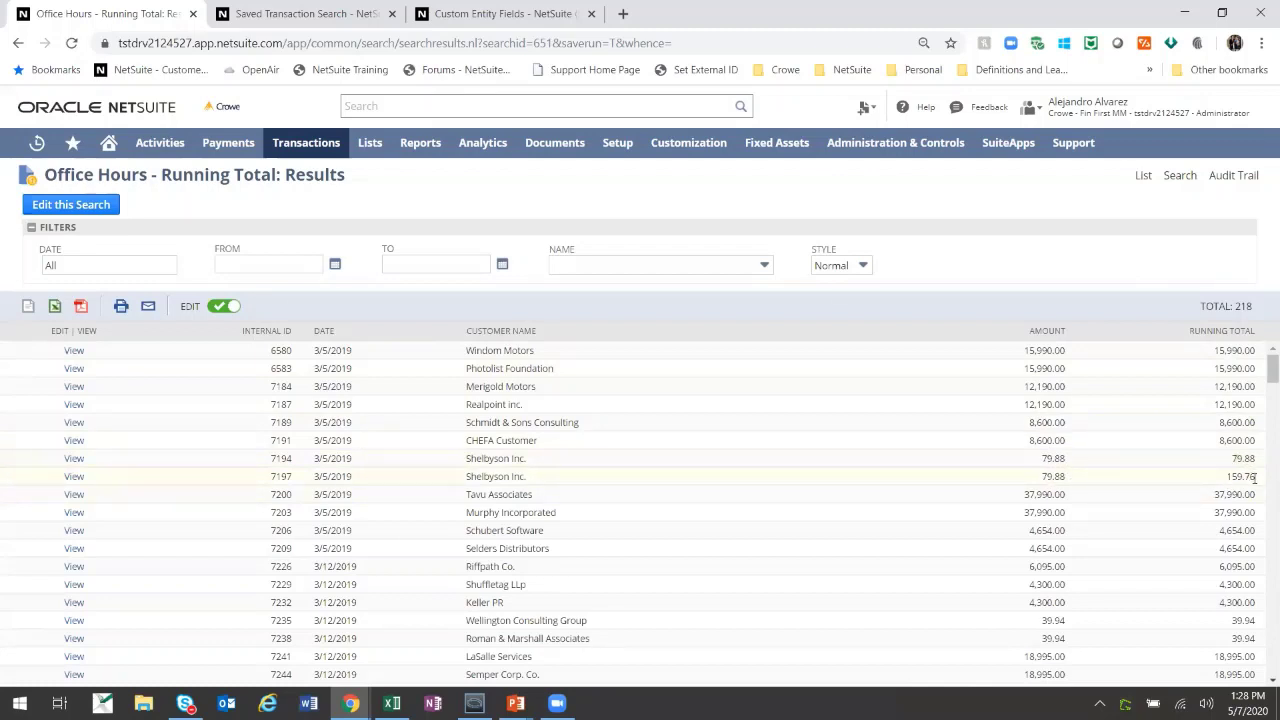
- Filter the running total results by the customer name Shelbyson Inc
left_click(741, 268)
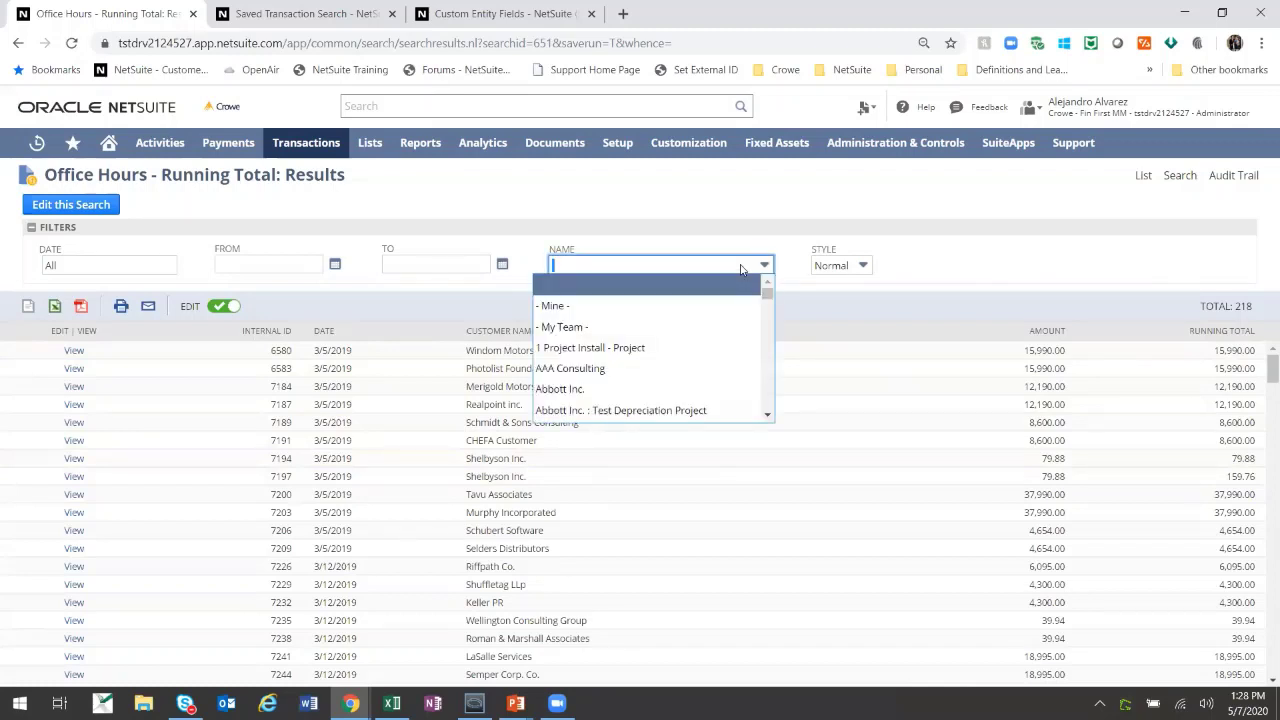
type("Shelbyson Inc.")
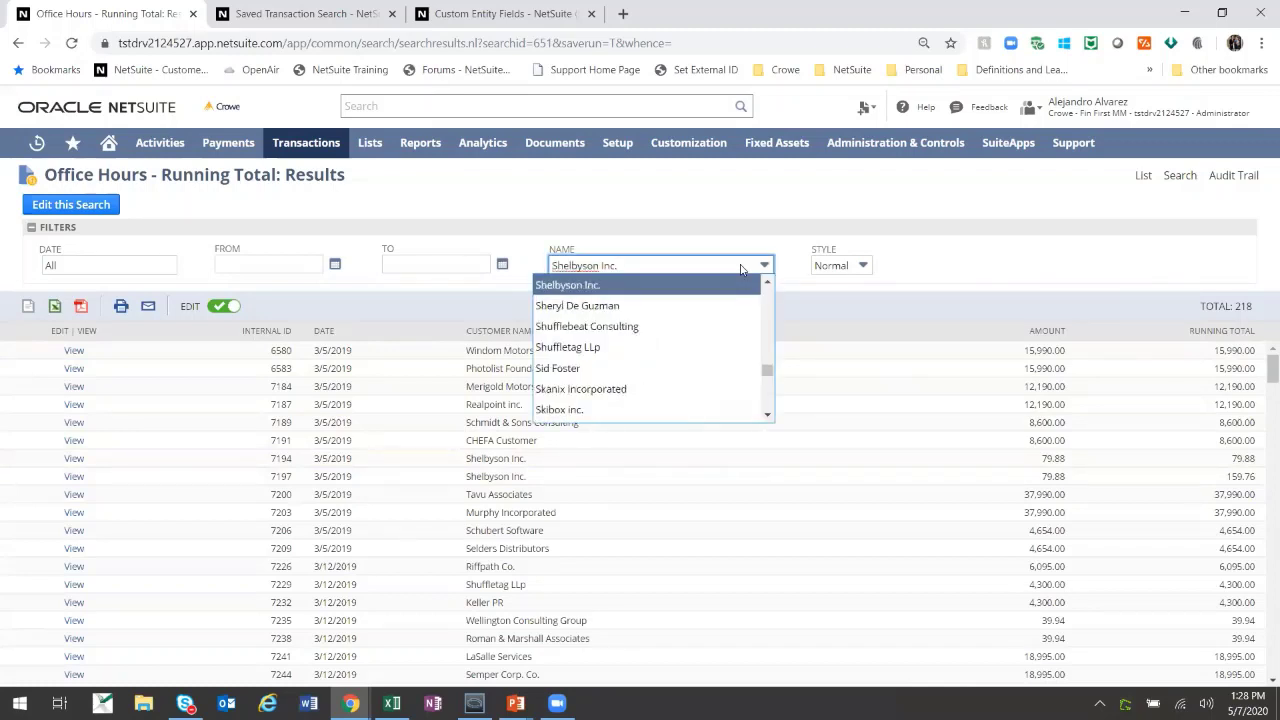
left_click(674, 288)
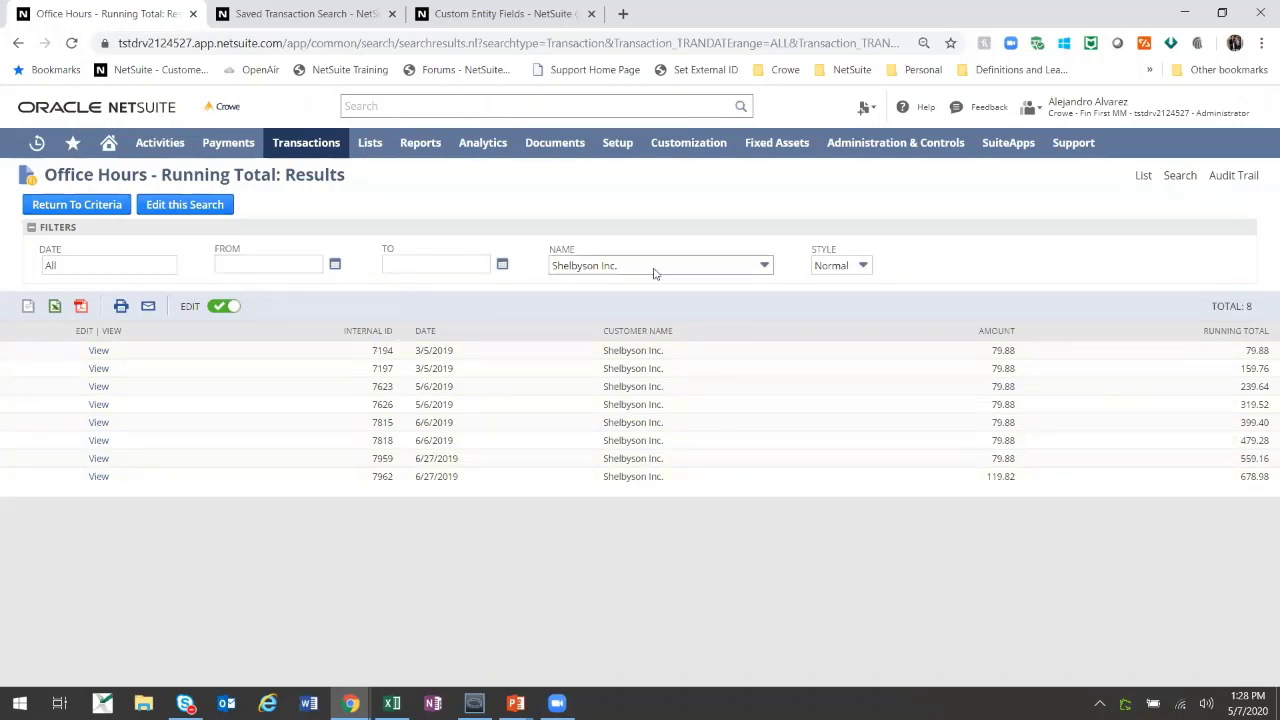
- Clear the Name filter and review the running totals across all customers in the results
left_click(734, 270)
left_click_drag(763, 371, 766, 290)
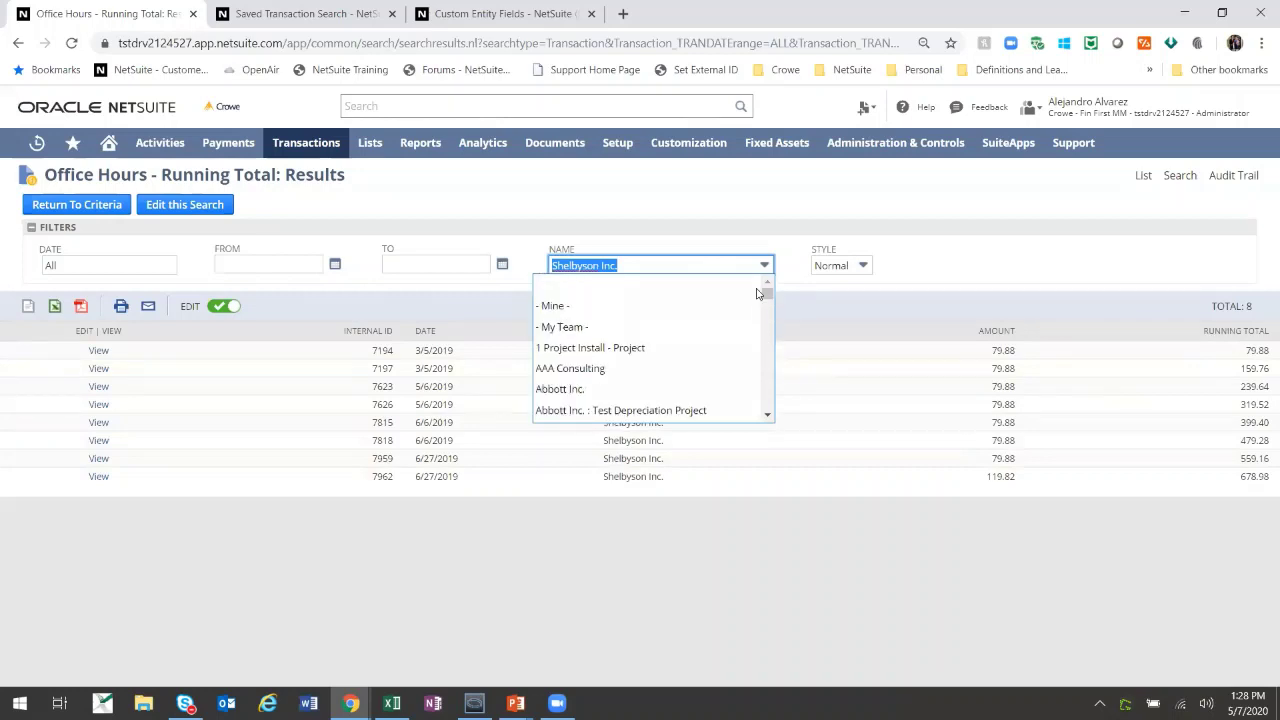
left_click(745, 285)
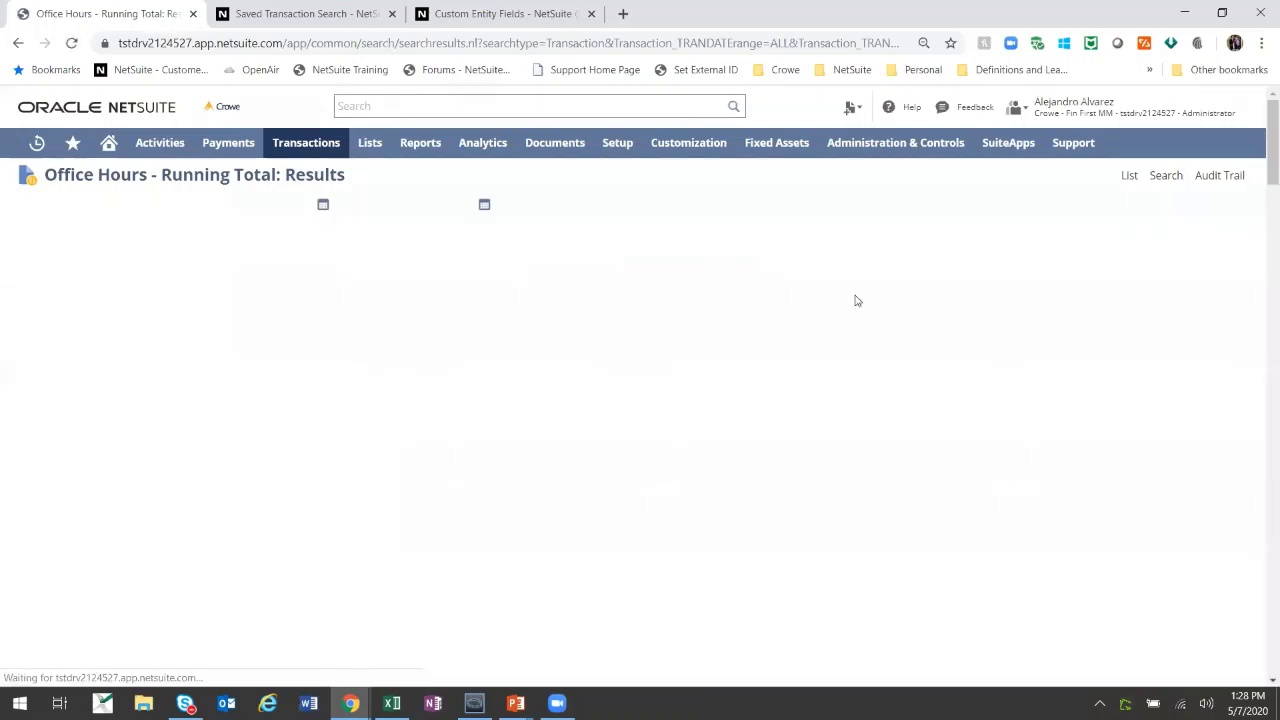
scroll(567, 542, "down", 3)
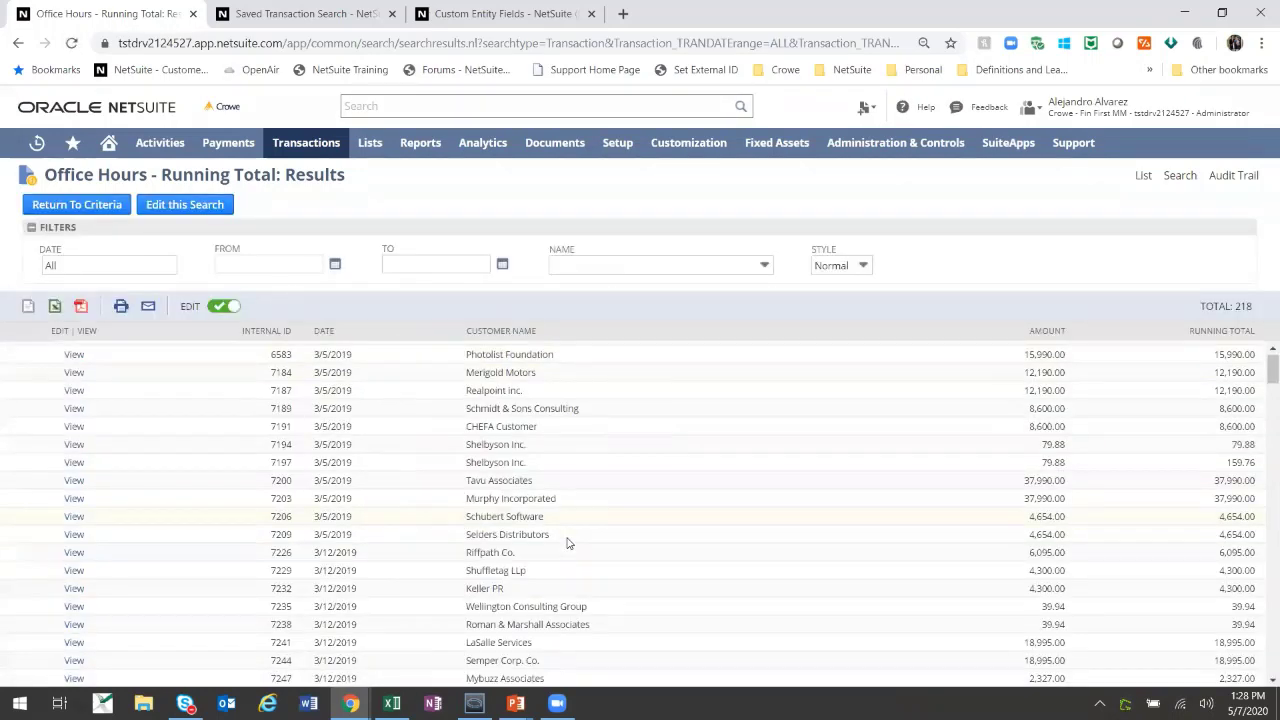
scroll(562, 545, "down", 1)
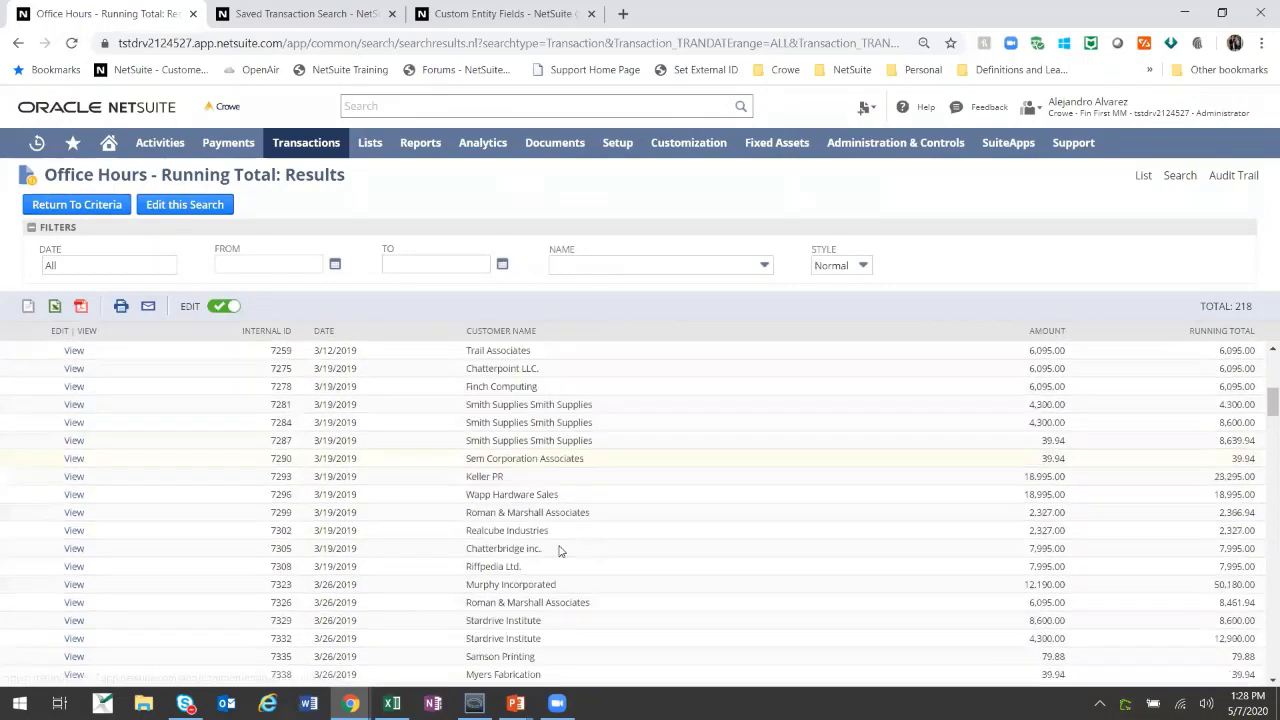
scroll(553, 541, "down", 2)
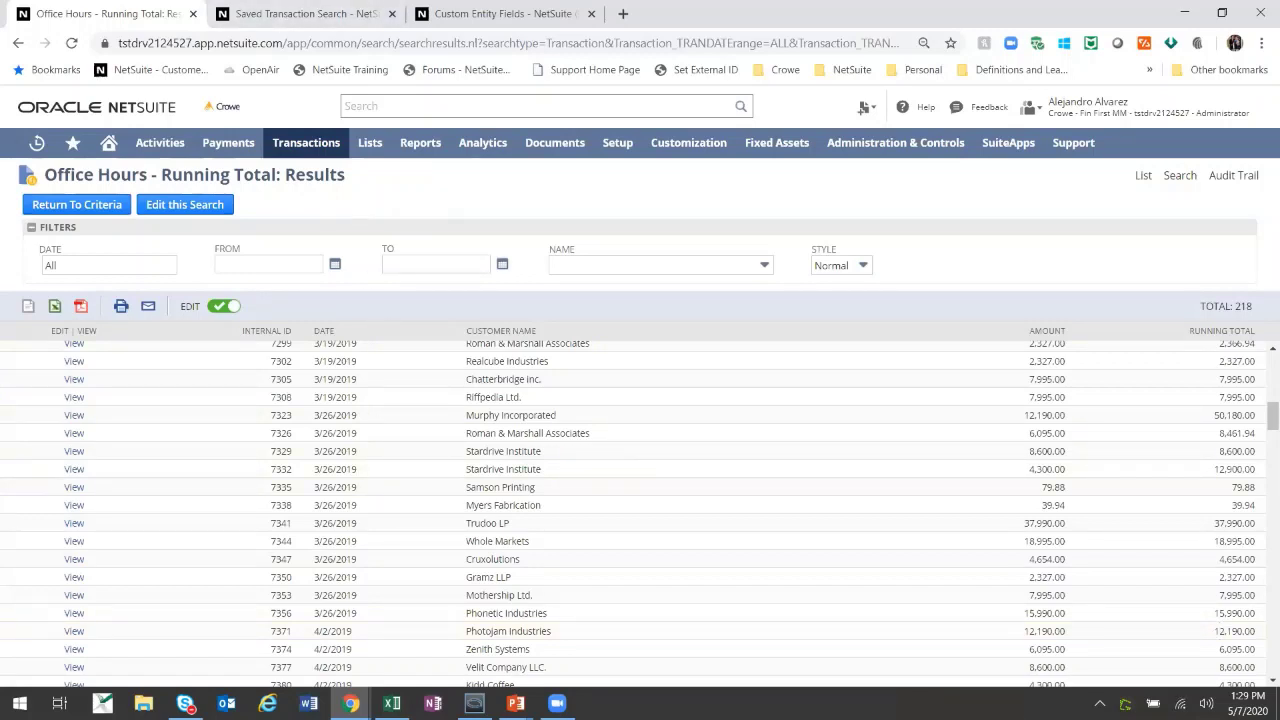
- Open the Reports overview page and look over its report and search links
key("alt+Tab")
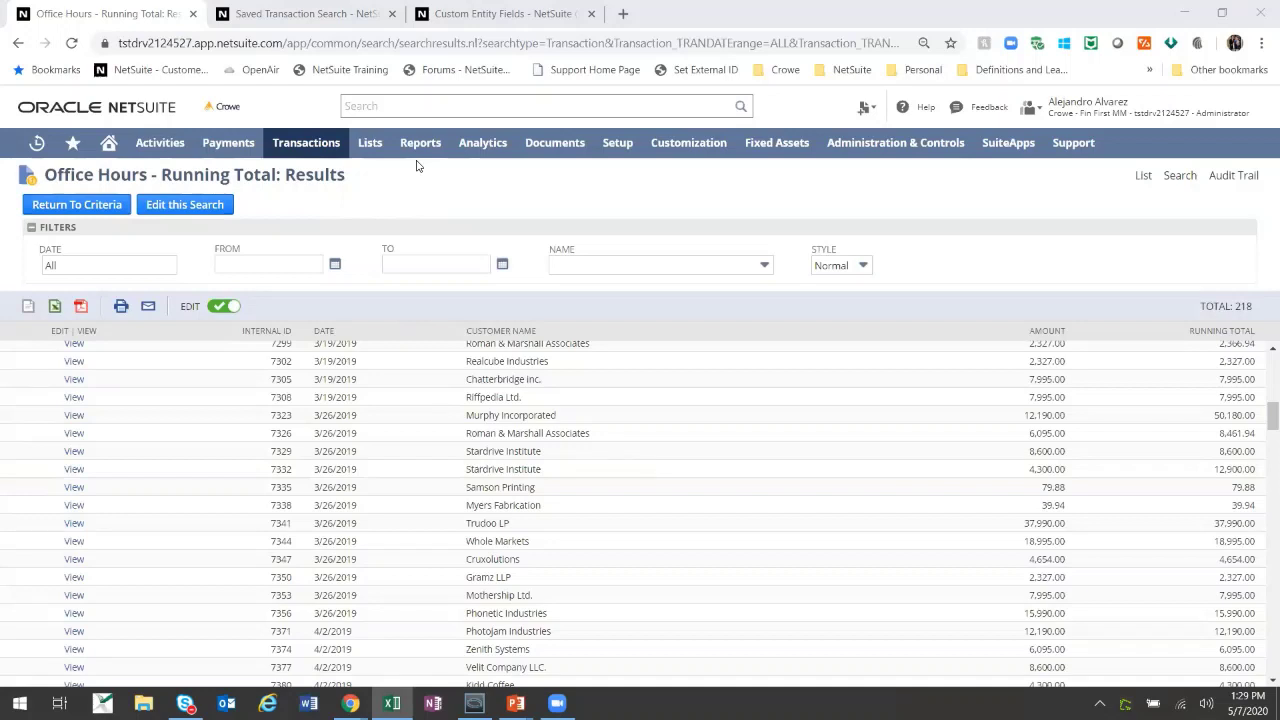
mouse_move(424, 150)
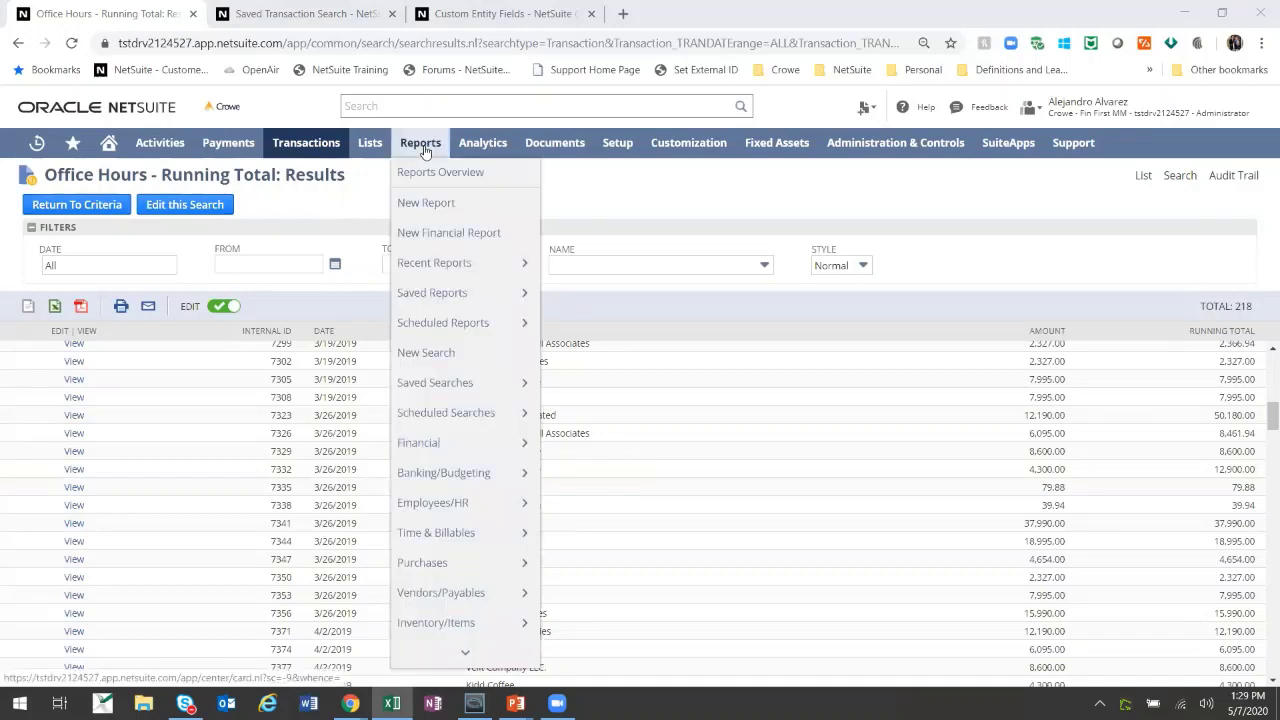
mouse_move(428, 266)
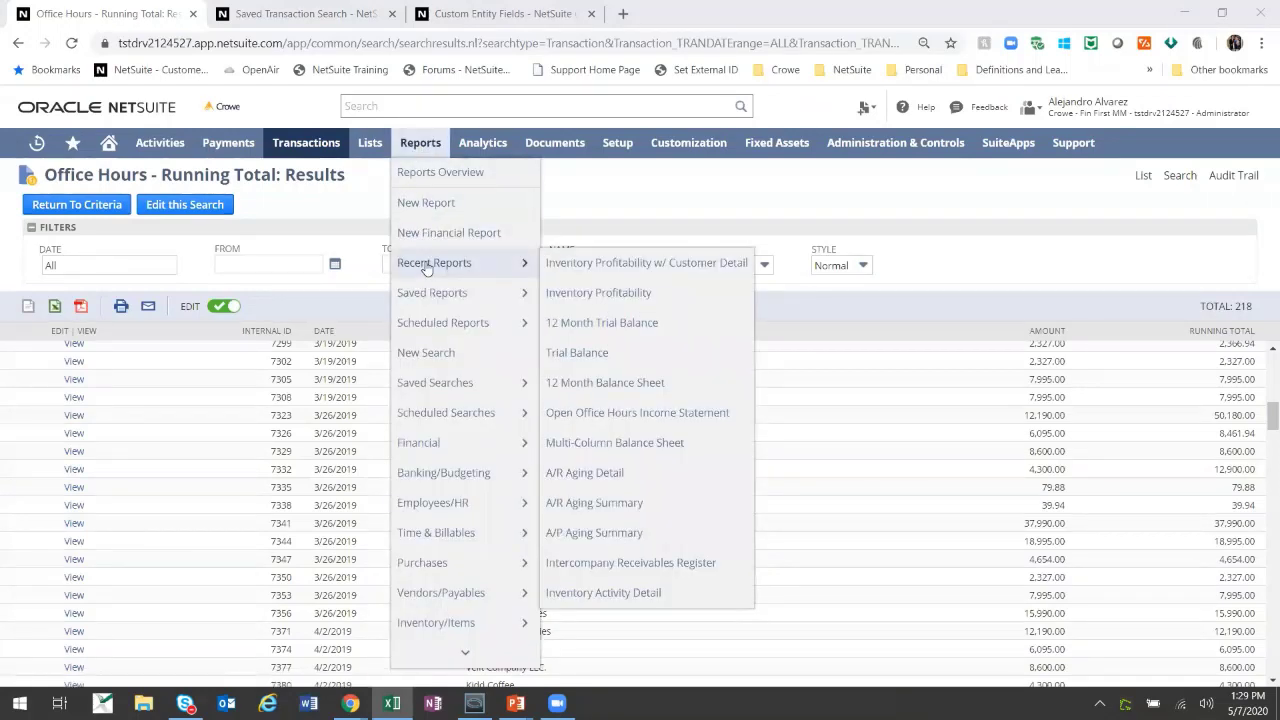
left_click(415, 172)
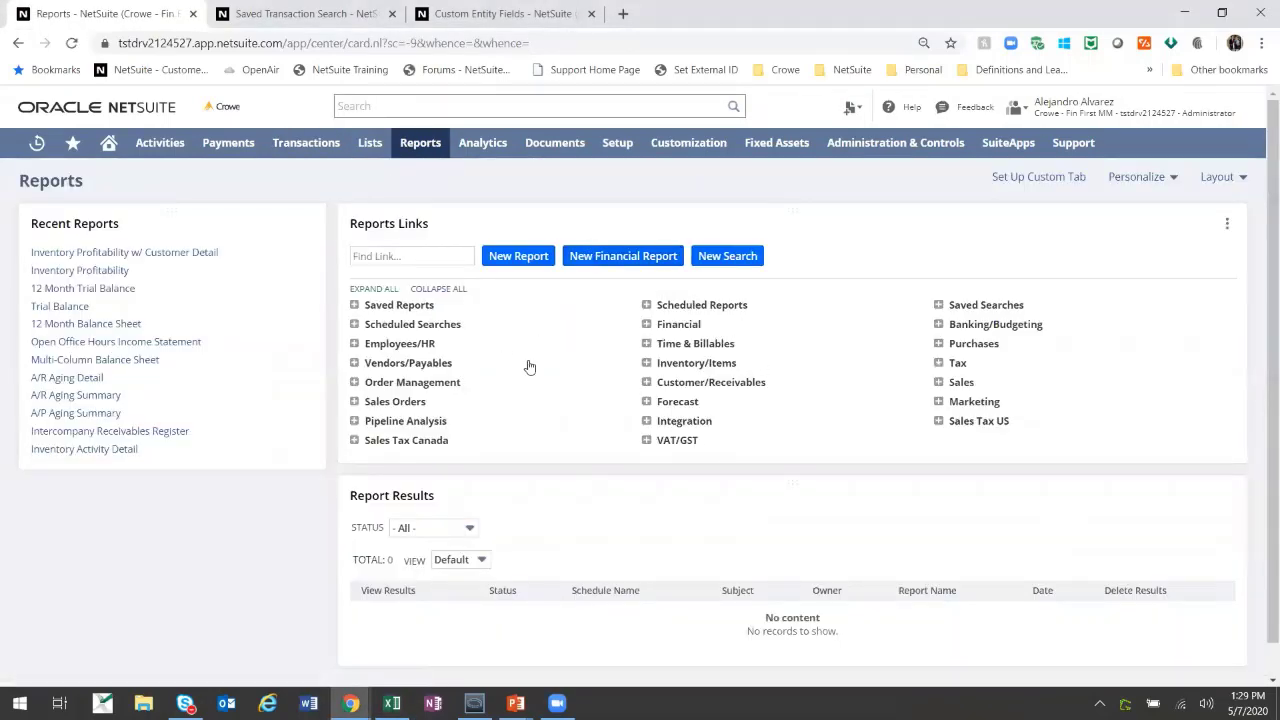
scroll(489, 437, "down", 1)
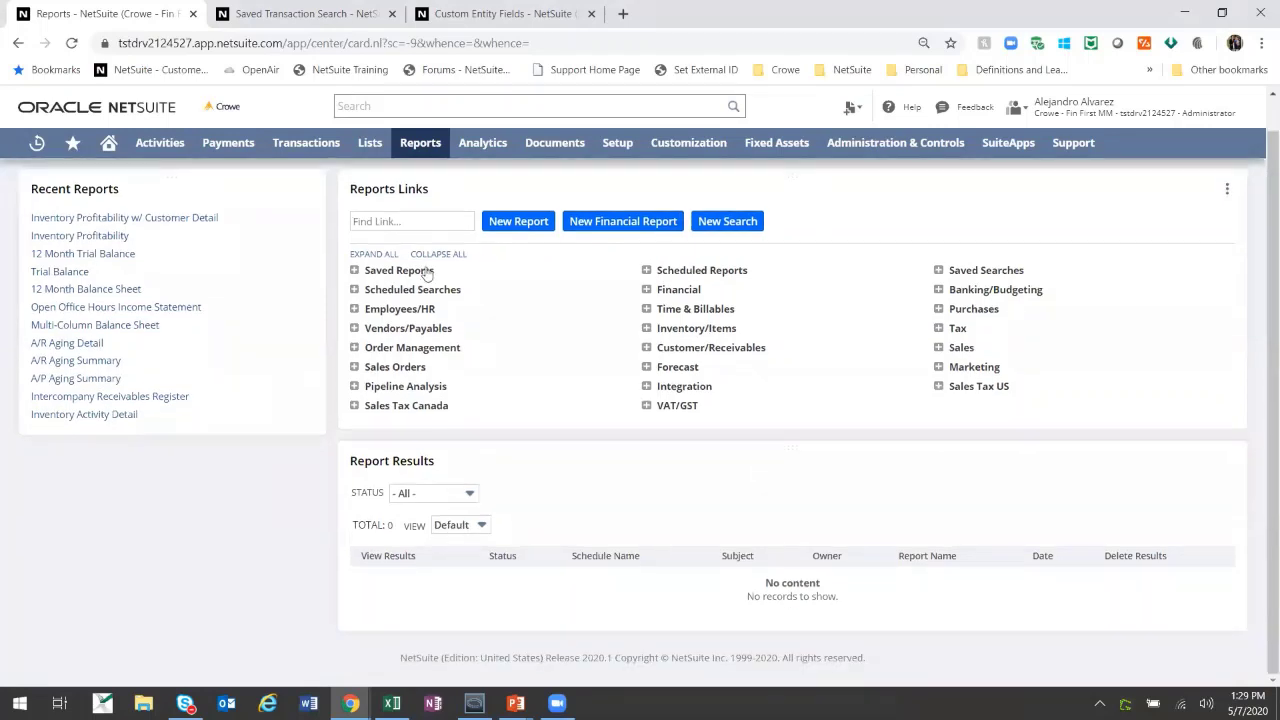
- Open the list of all saved searches
mouse_move(418, 148)
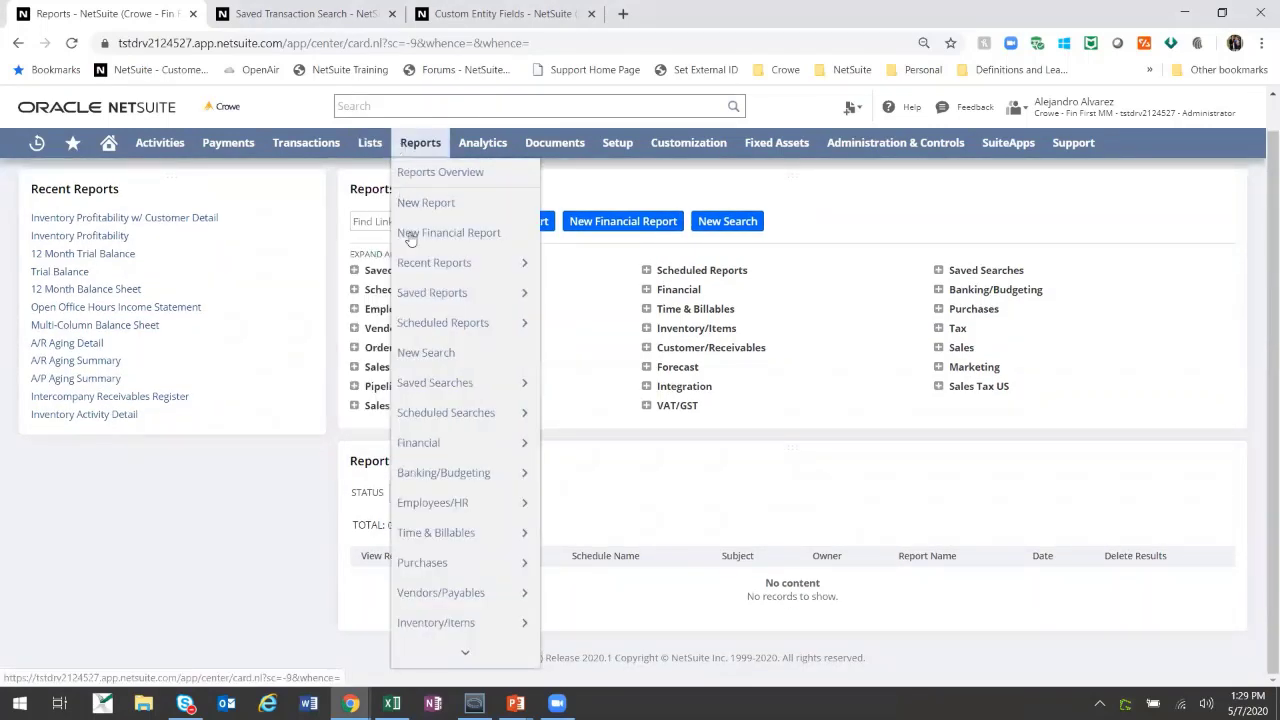
mouse_move(437, 381)
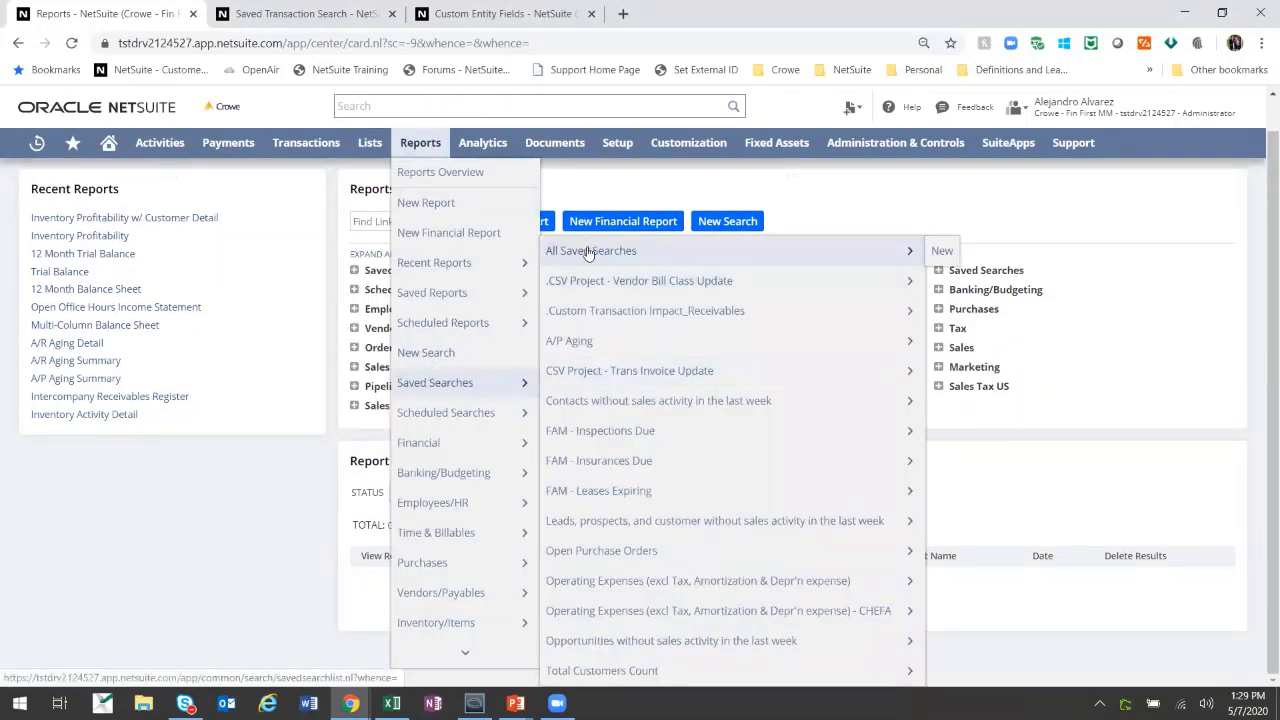
left_click(588, 252)
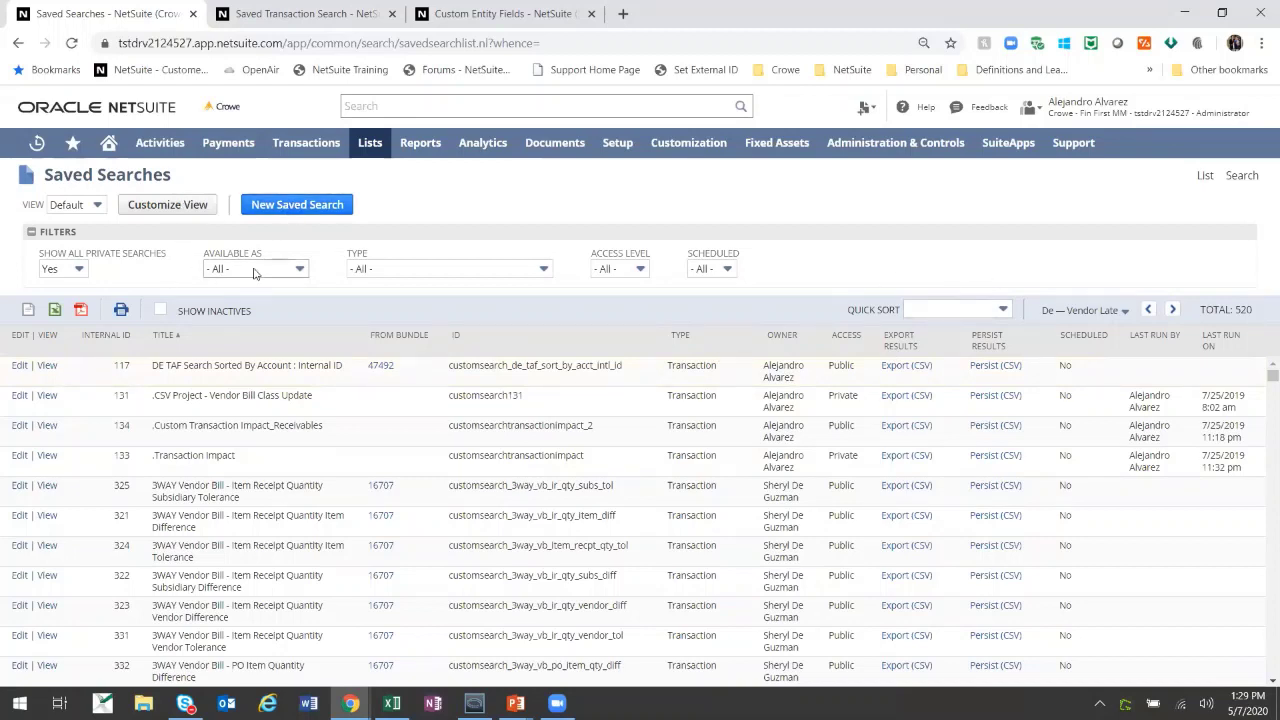
- Set the Show All Private Searches filter to All and view the options of the Available As filter
left_click(72, 269)
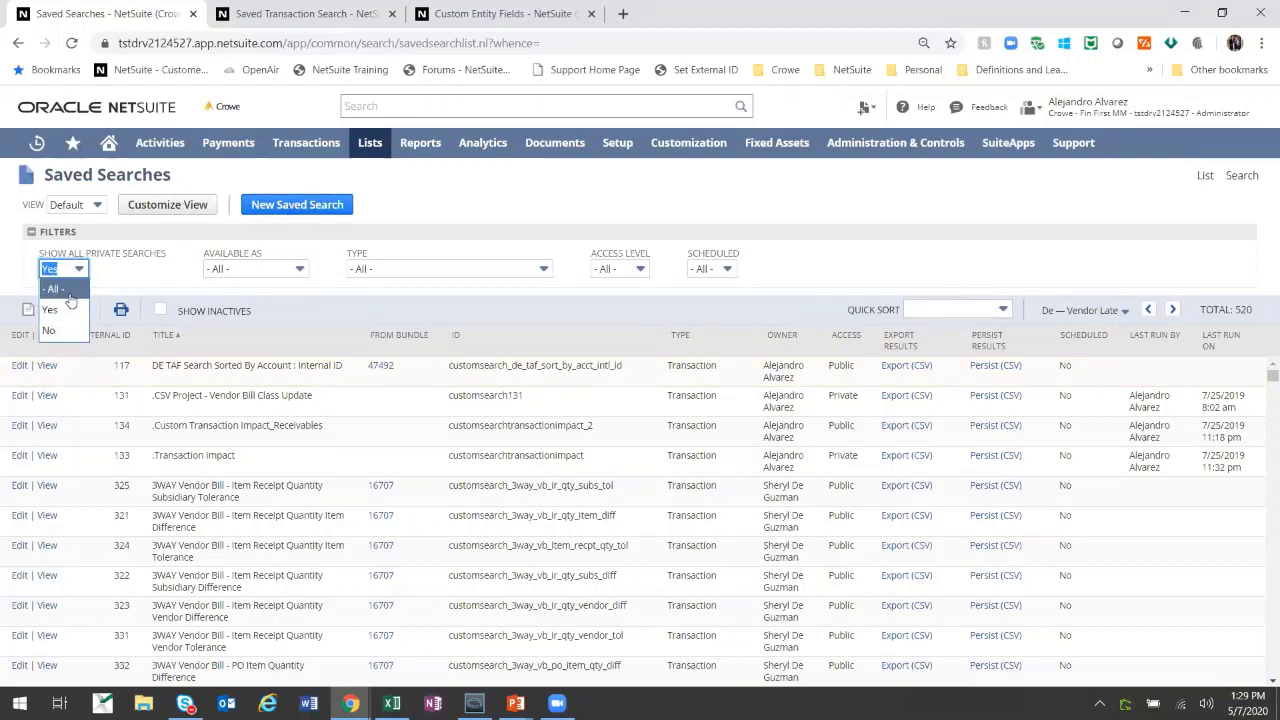
left_click(58, 288)
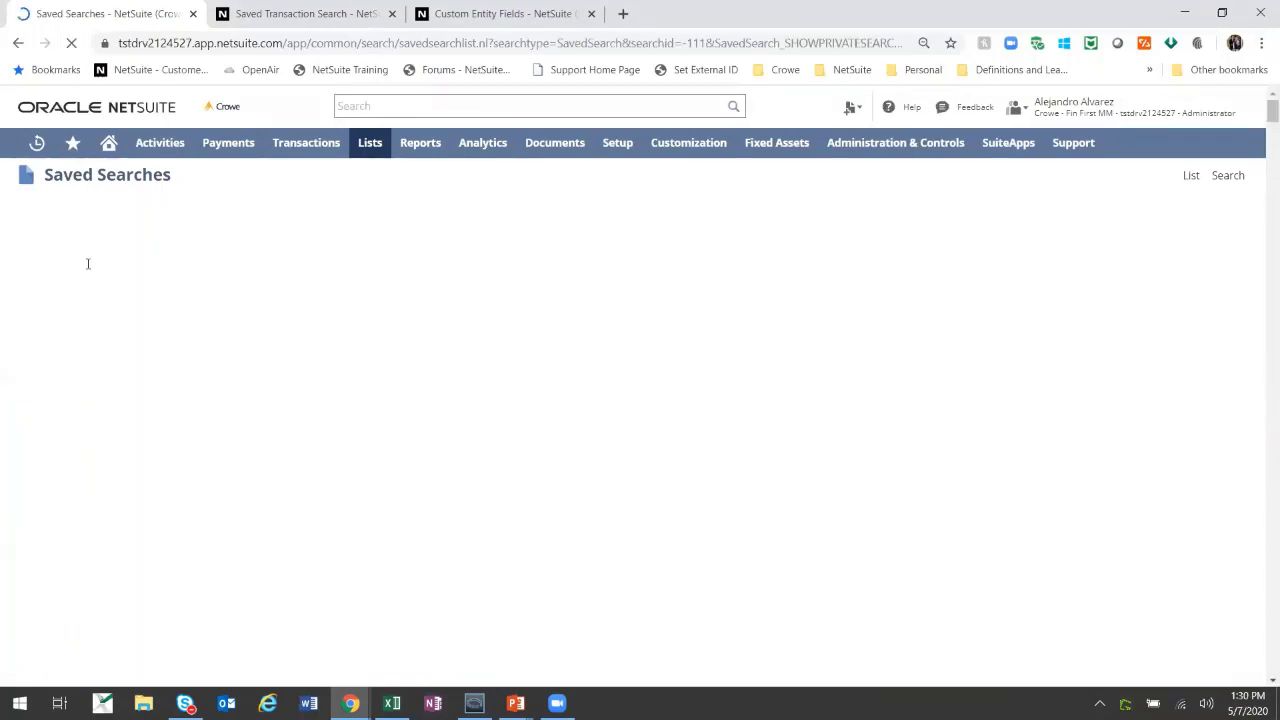
left_click(77, 269)
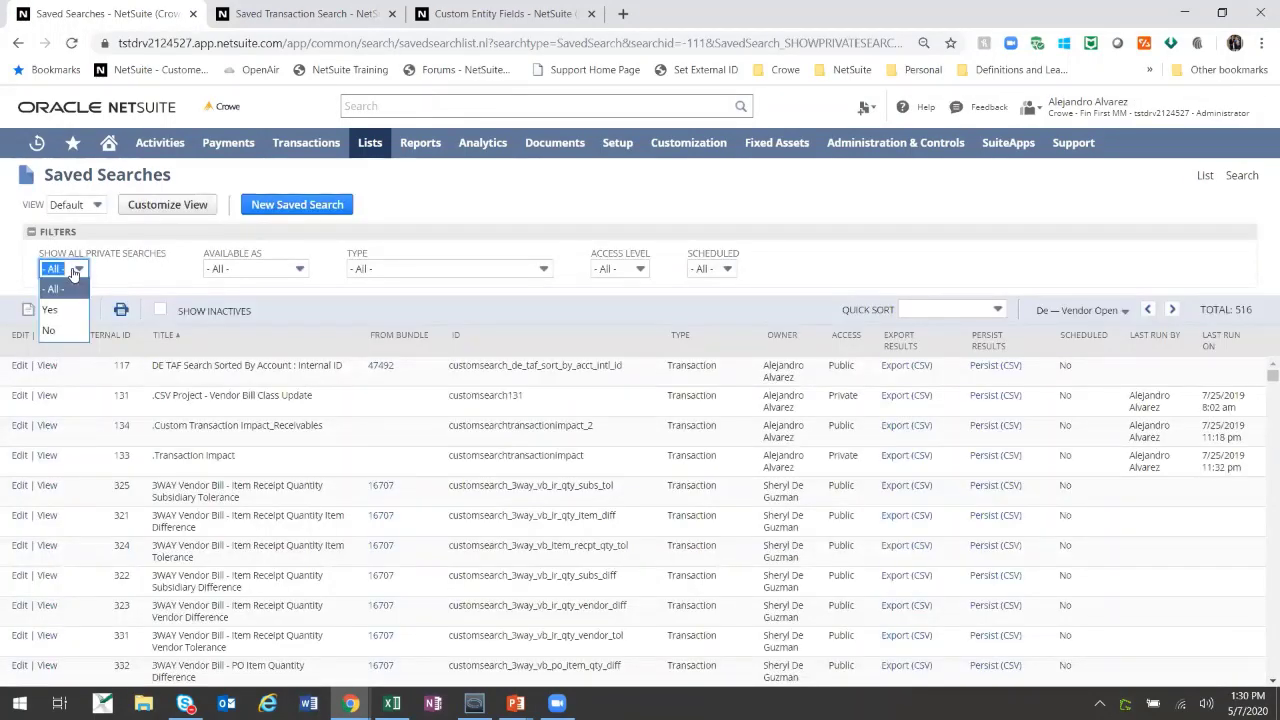
left_click(123, 277)
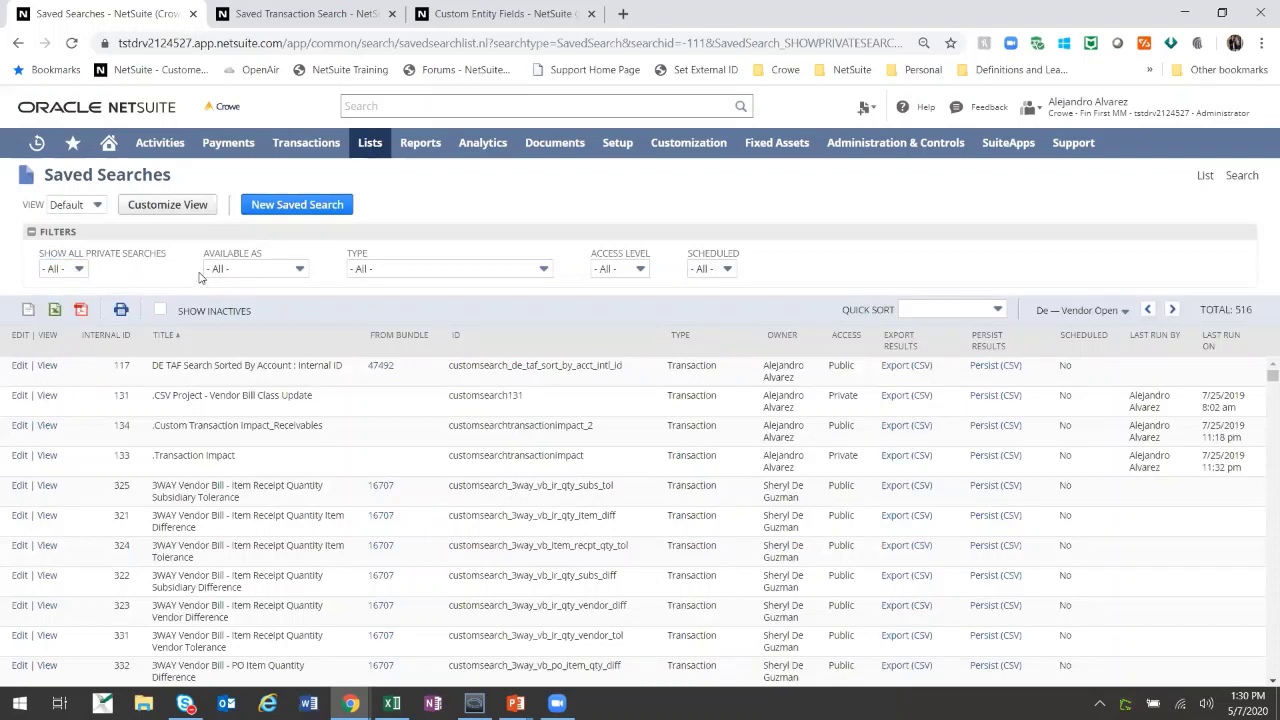
left_click(245, 269)
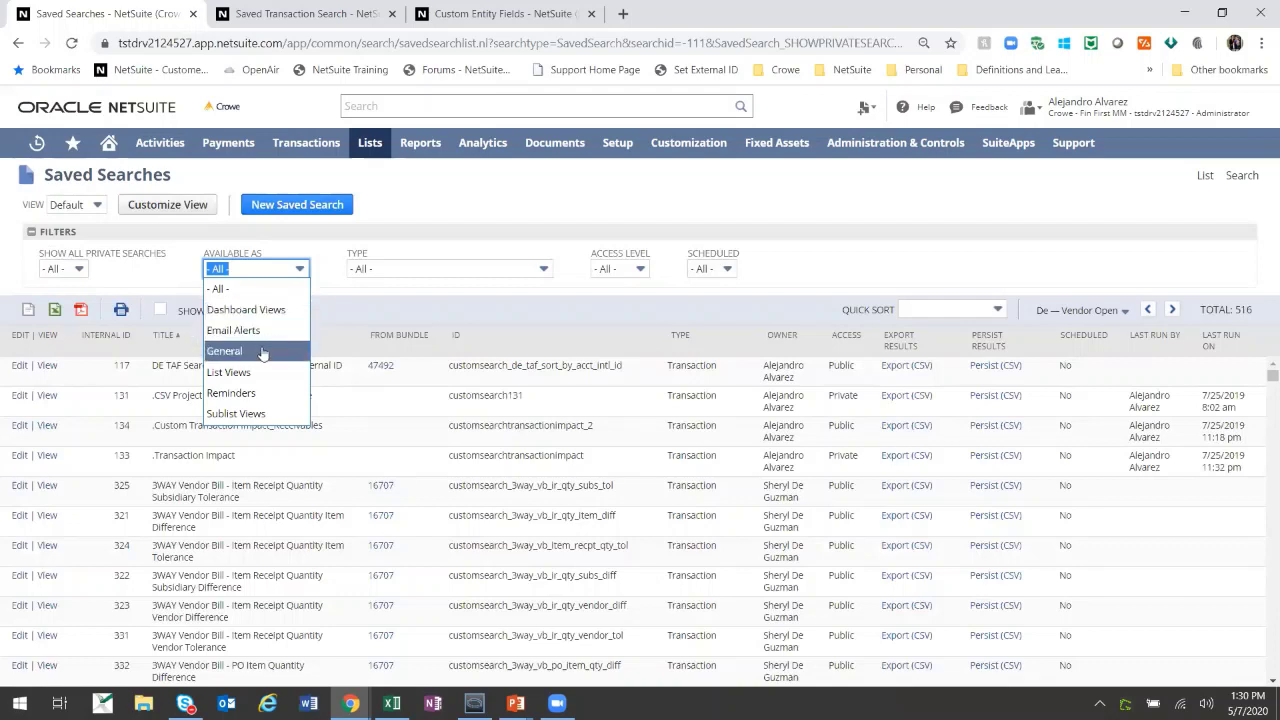
- Filter the saved searches list by the Transaction type
left_click(428, 272)
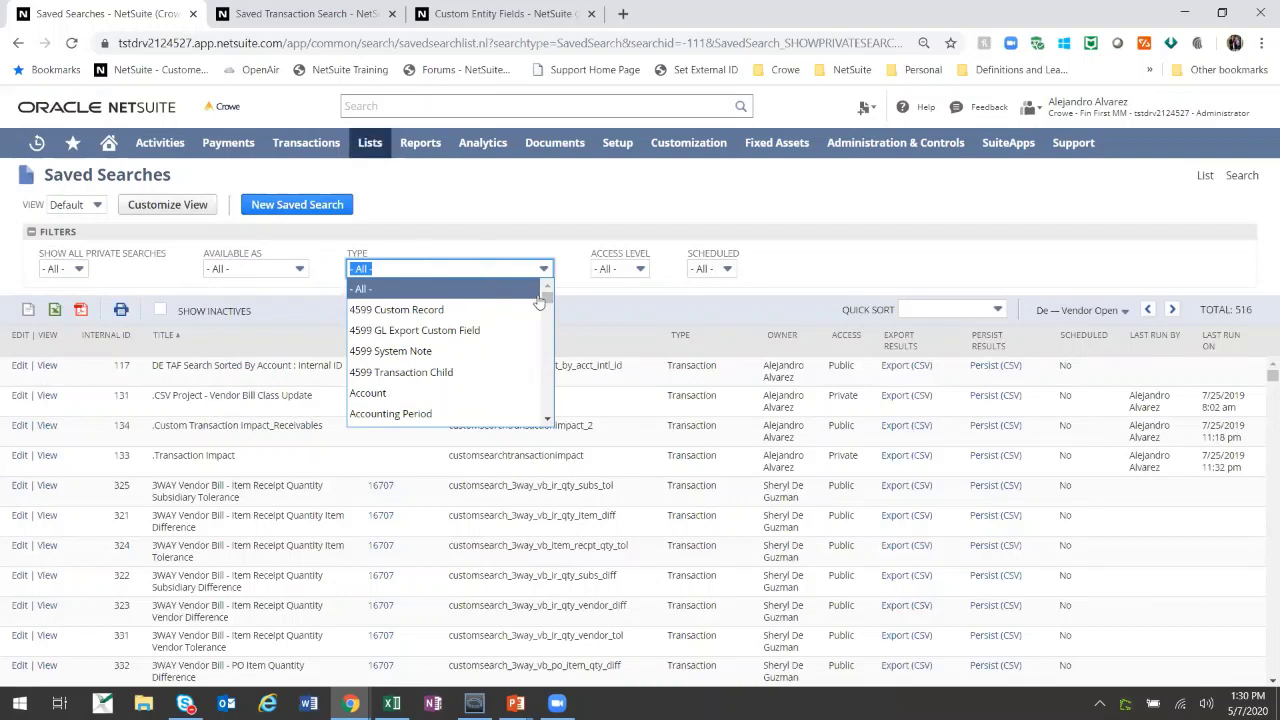
left_click_drag(546, 293, 547, 397)
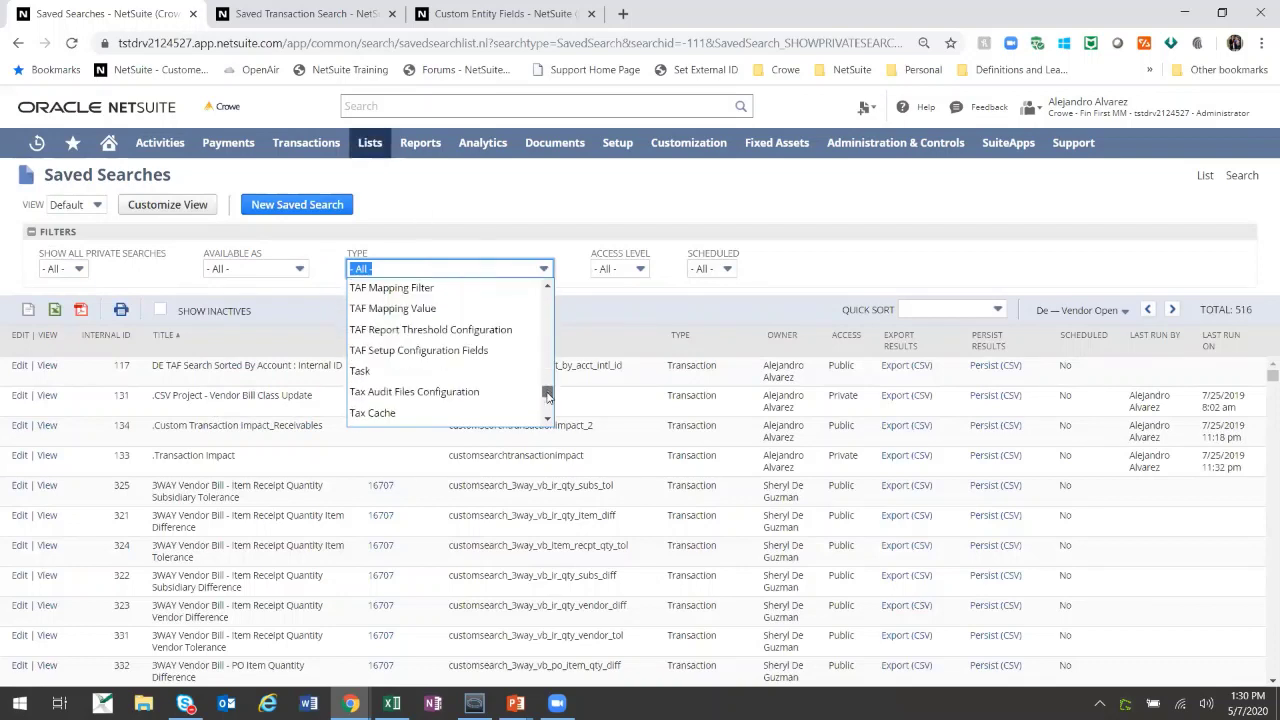
scroll(508, 380, "up", 4)
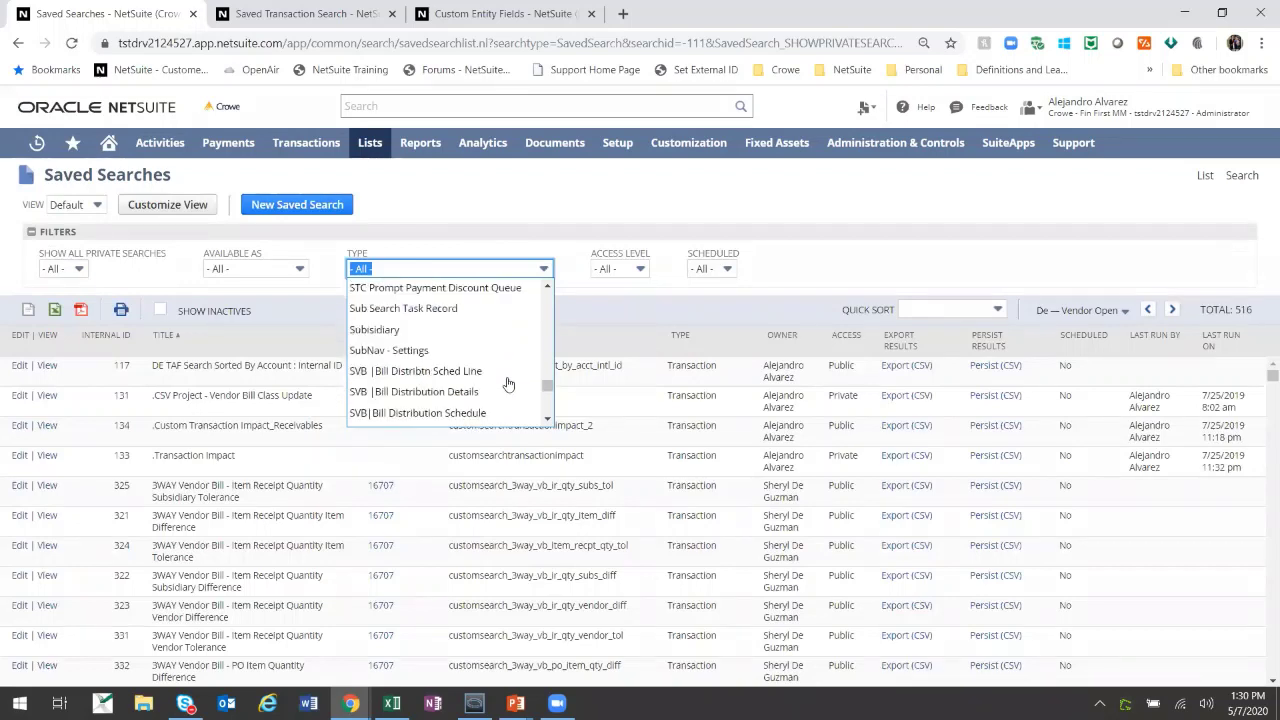
scroll(508, 383, "down", 6)
scroll(508, 383, "down", 3)
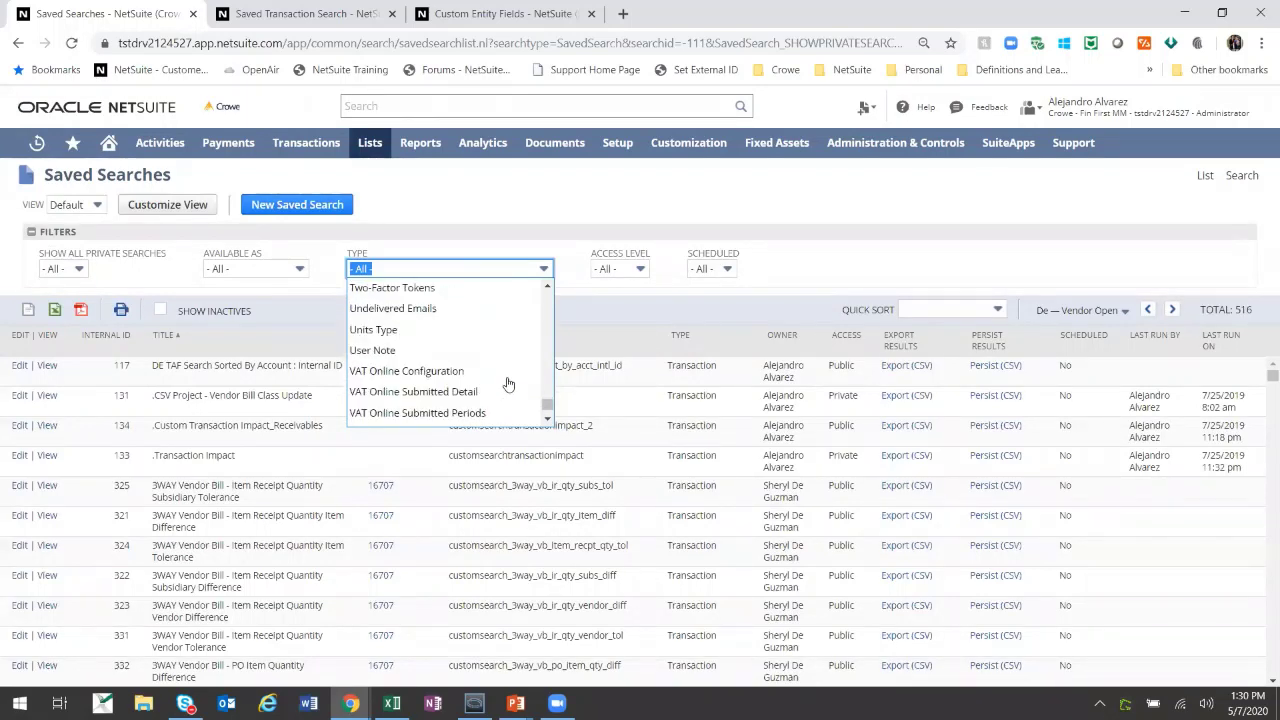
scroll(508, 383, "up", 2)
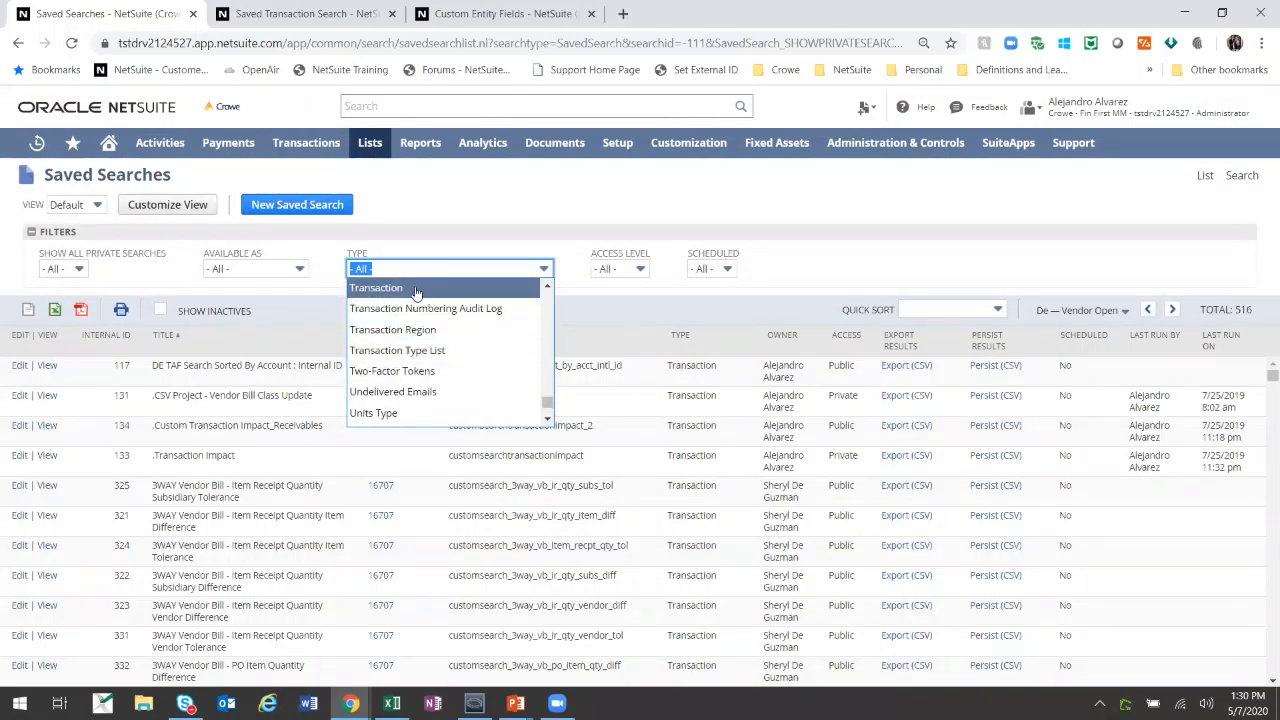
left_click(416, 290)
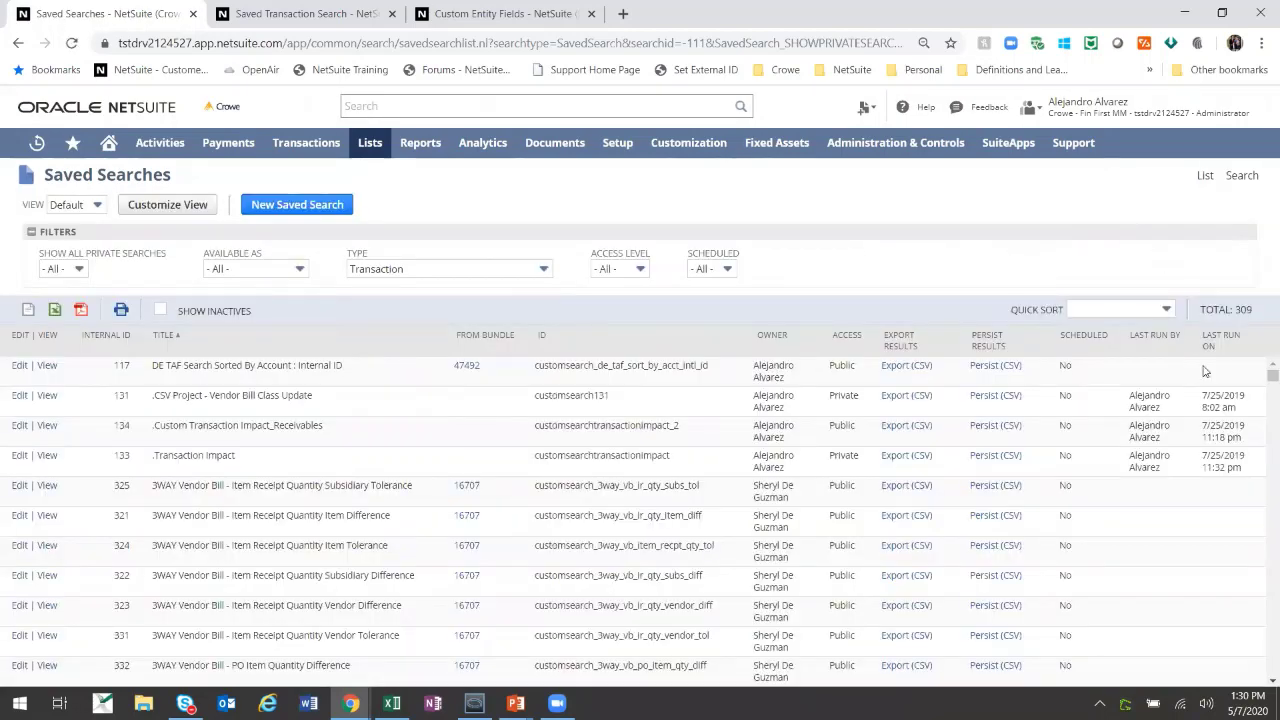
- View the Access Level and Scheduled filter options without changing them, and highlight the ID of the first search in the list
left_click(608, 270)
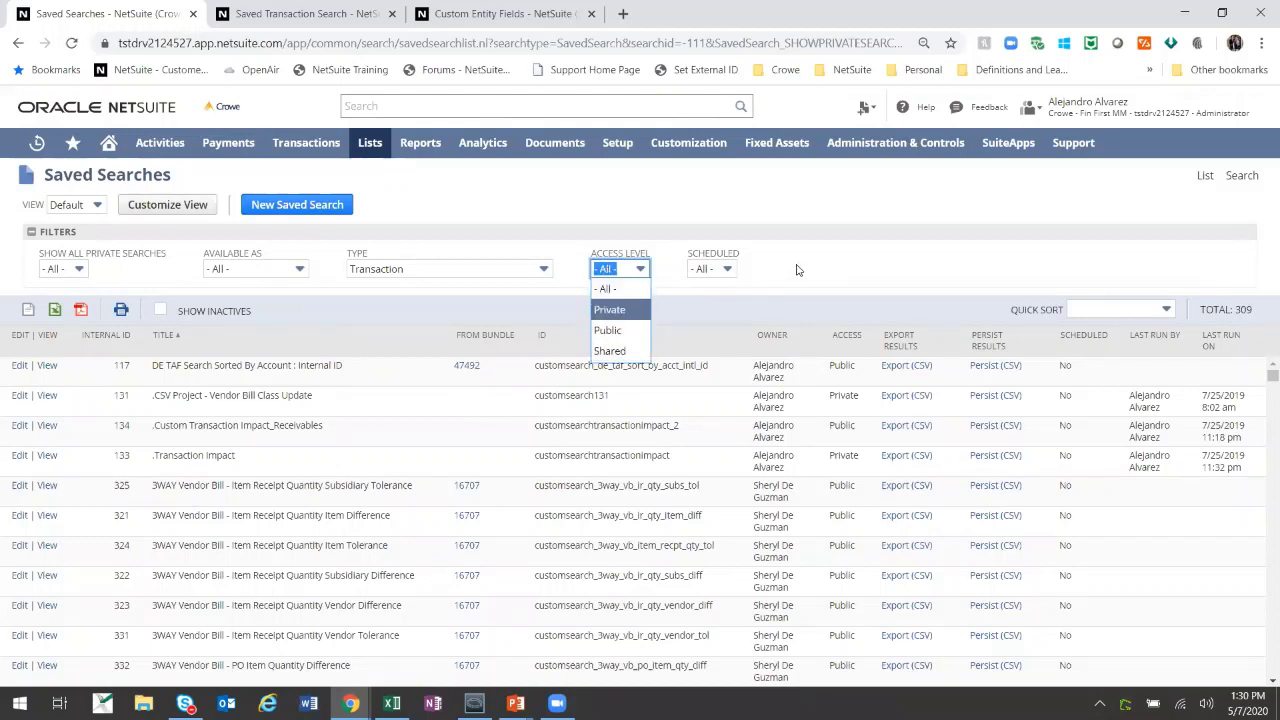
left_click(740, 271)
left_click(731, 273)
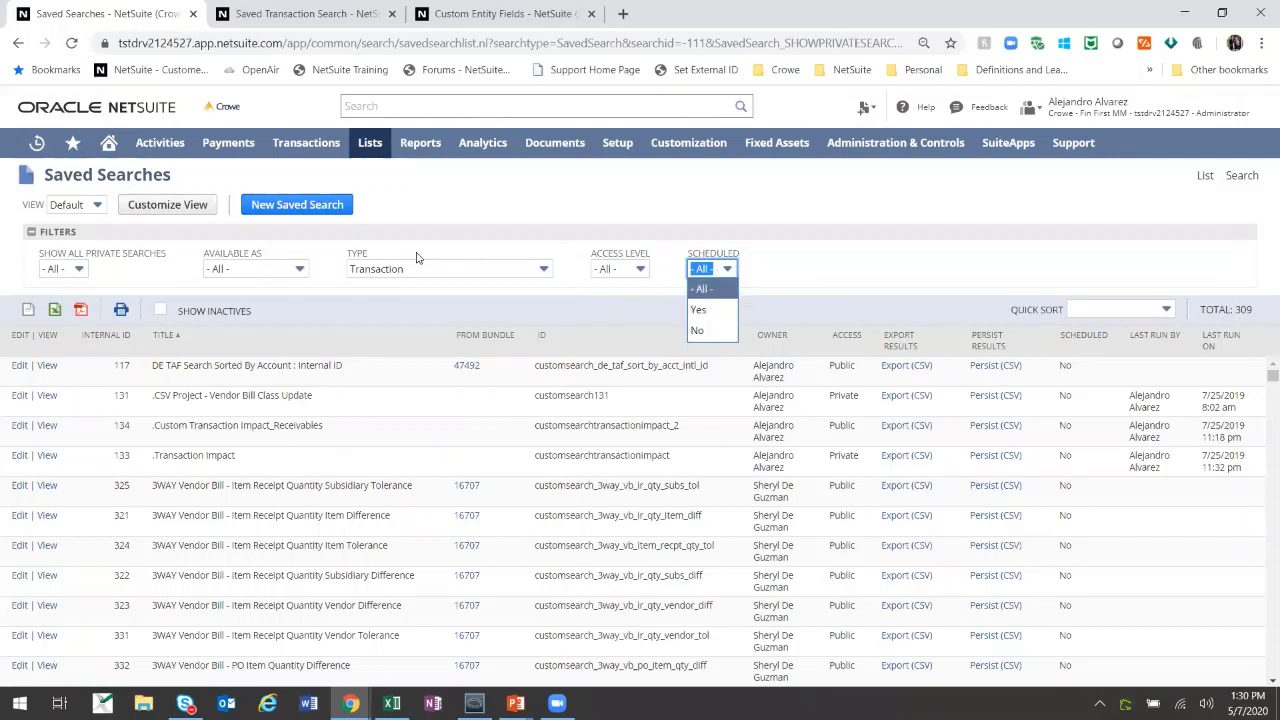
left_click(800, 274)
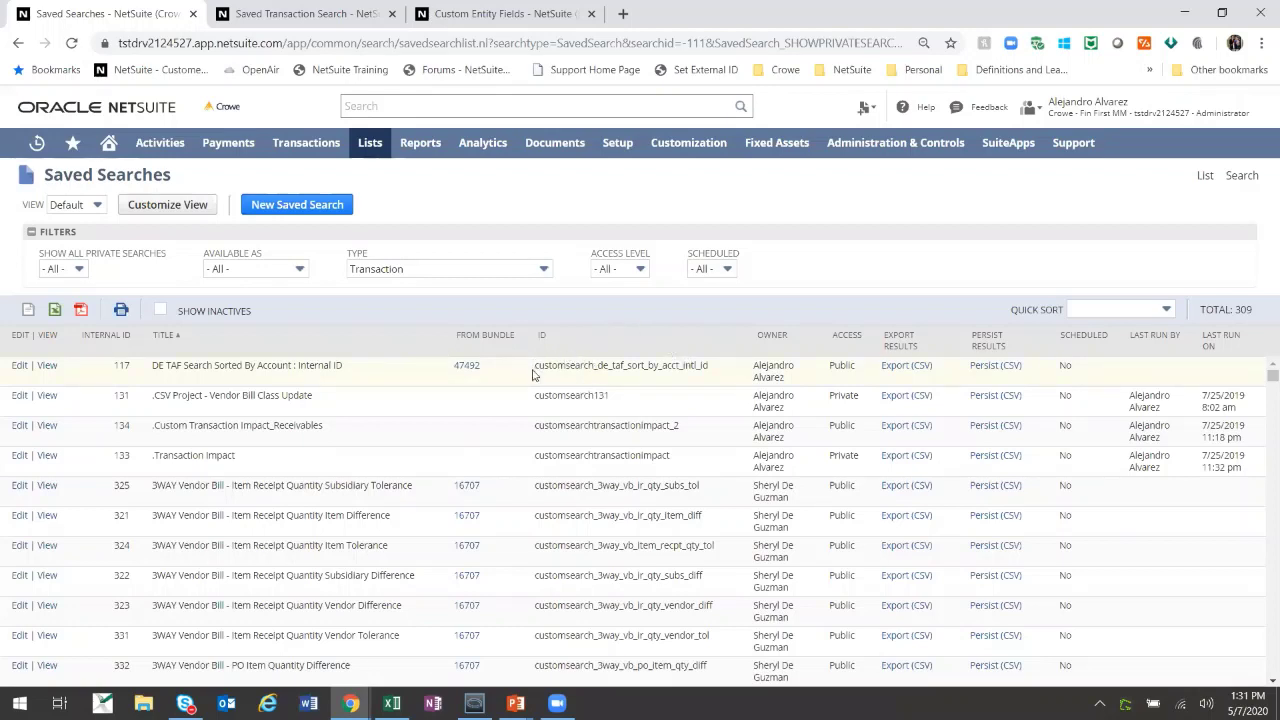
left_click_drag(716, 365, 534, 366)
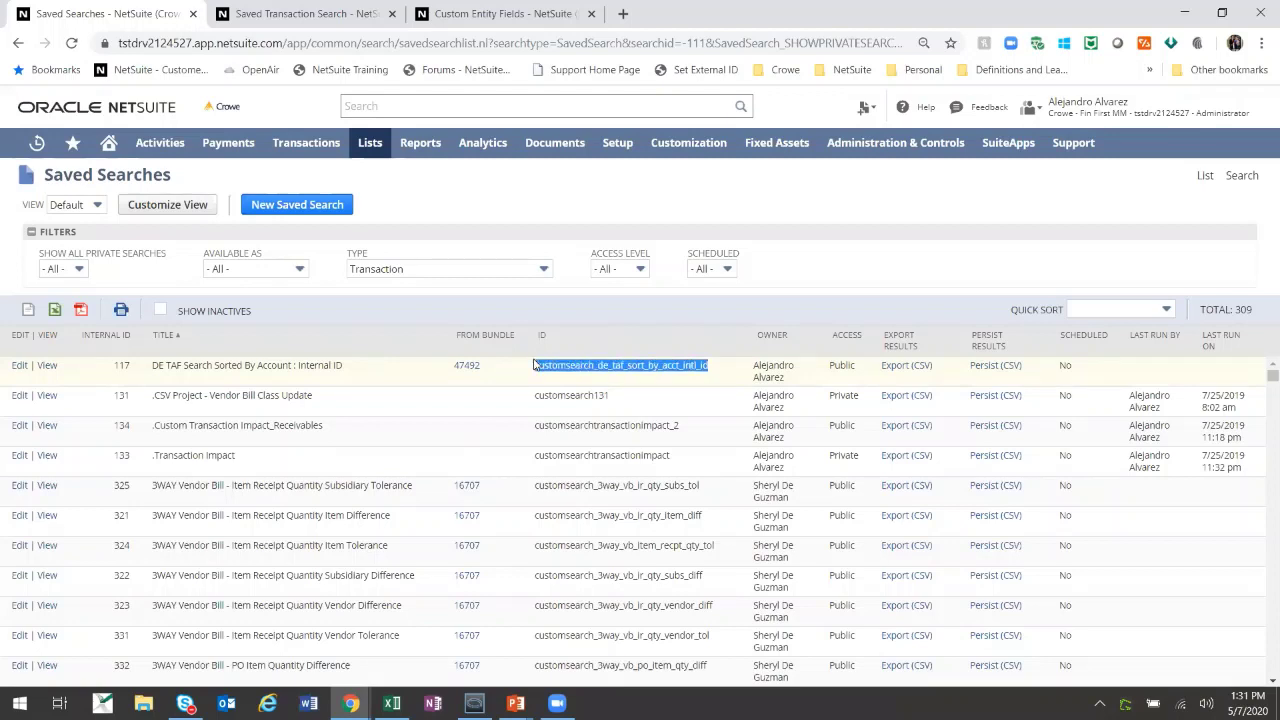
- Sort the saved searches list by Last Run By, then by Last Run On with the most recent first, and look through it
left_click(715, 367)
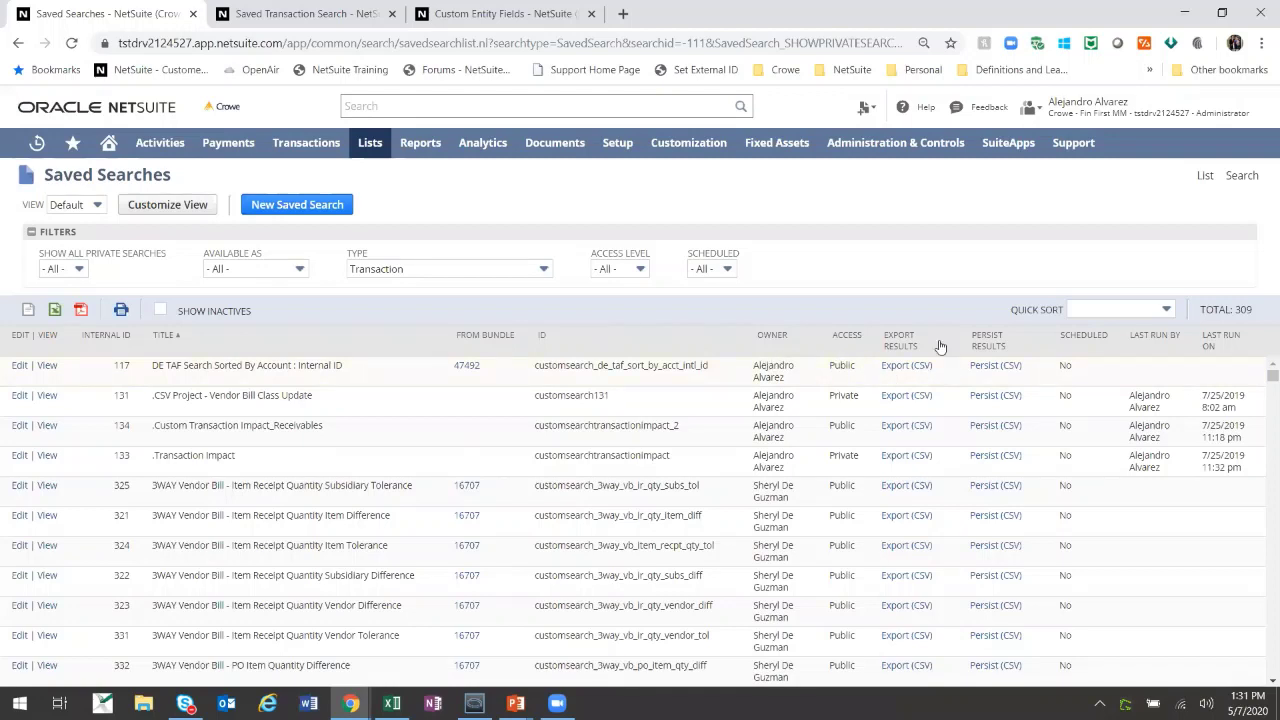
left_click(1155, 338)
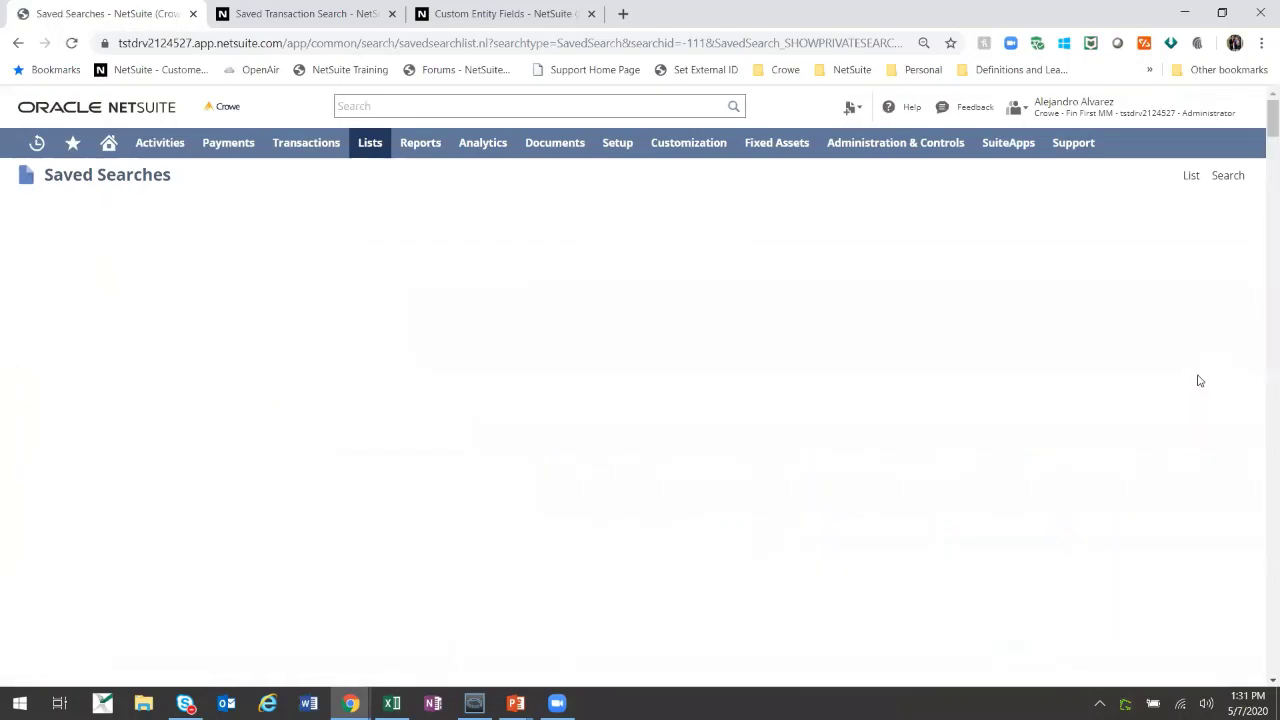
left_click(1198, 345)
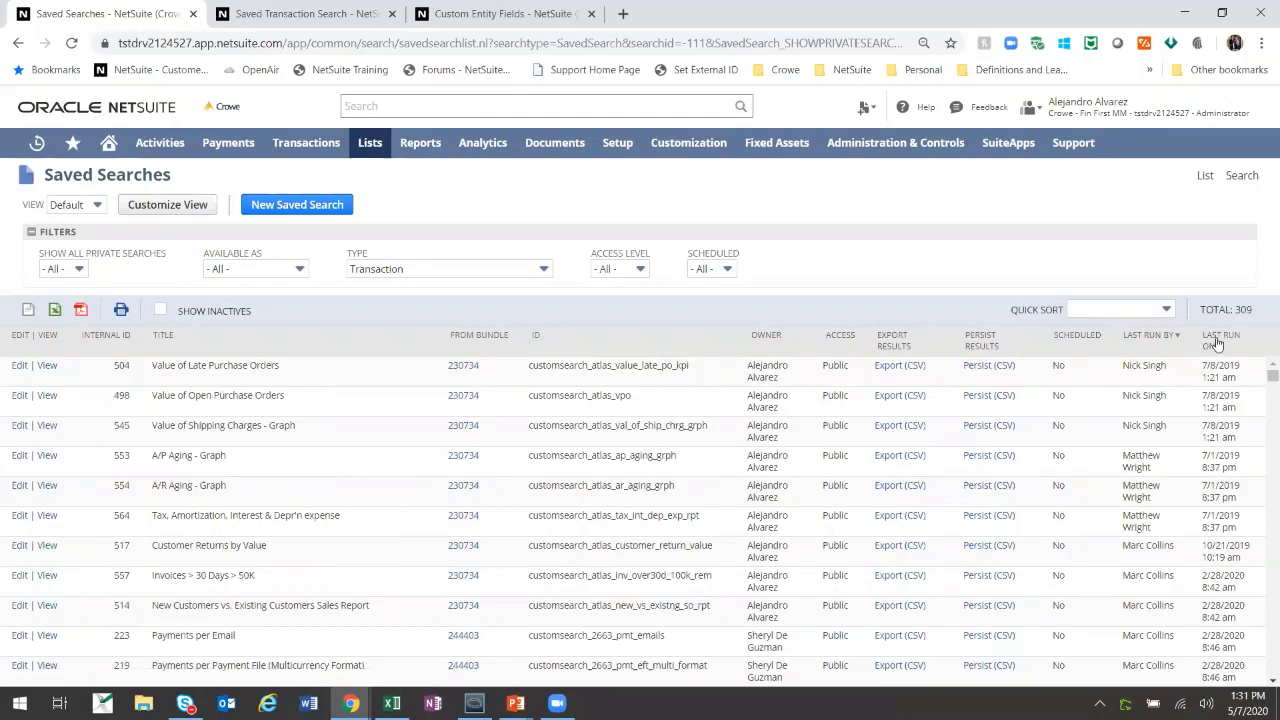
left_click(1217, 341)
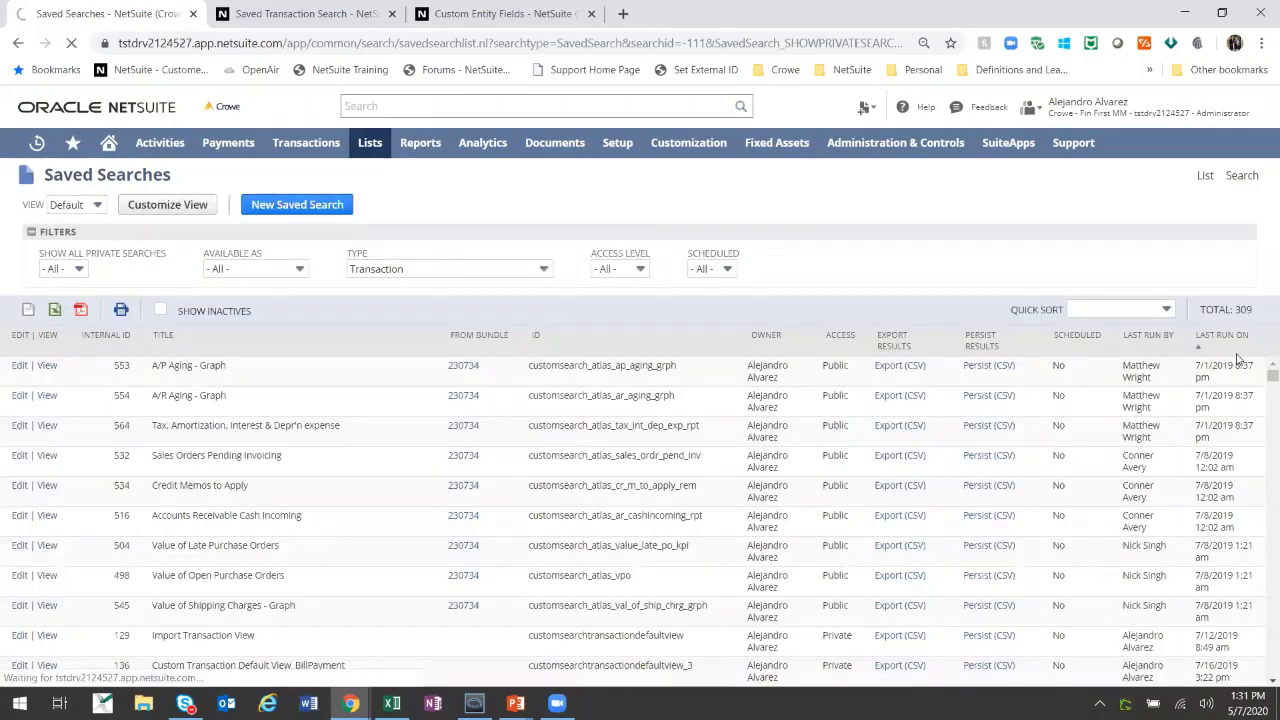
left_click(1221, 345)
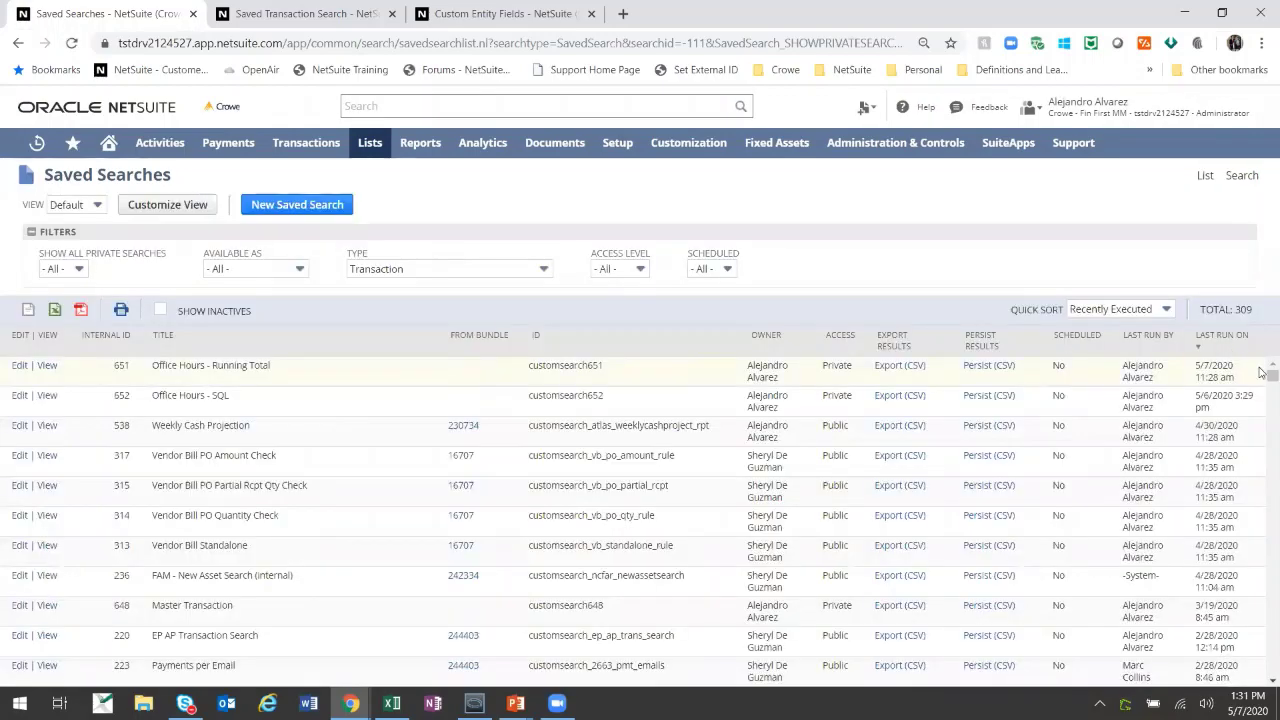
scroll(1262, 400, "down", 1)
scroll(1264, 500, "down", 15)
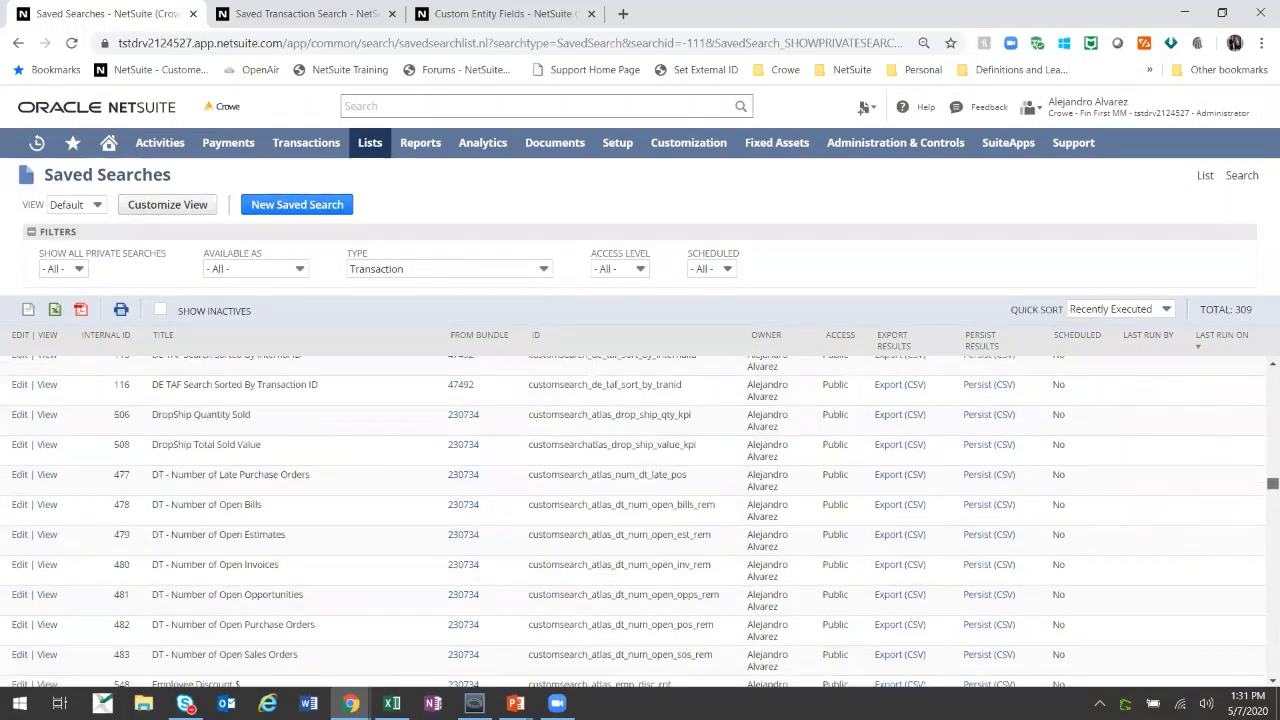
scroll(1233, 499, "up", 1)
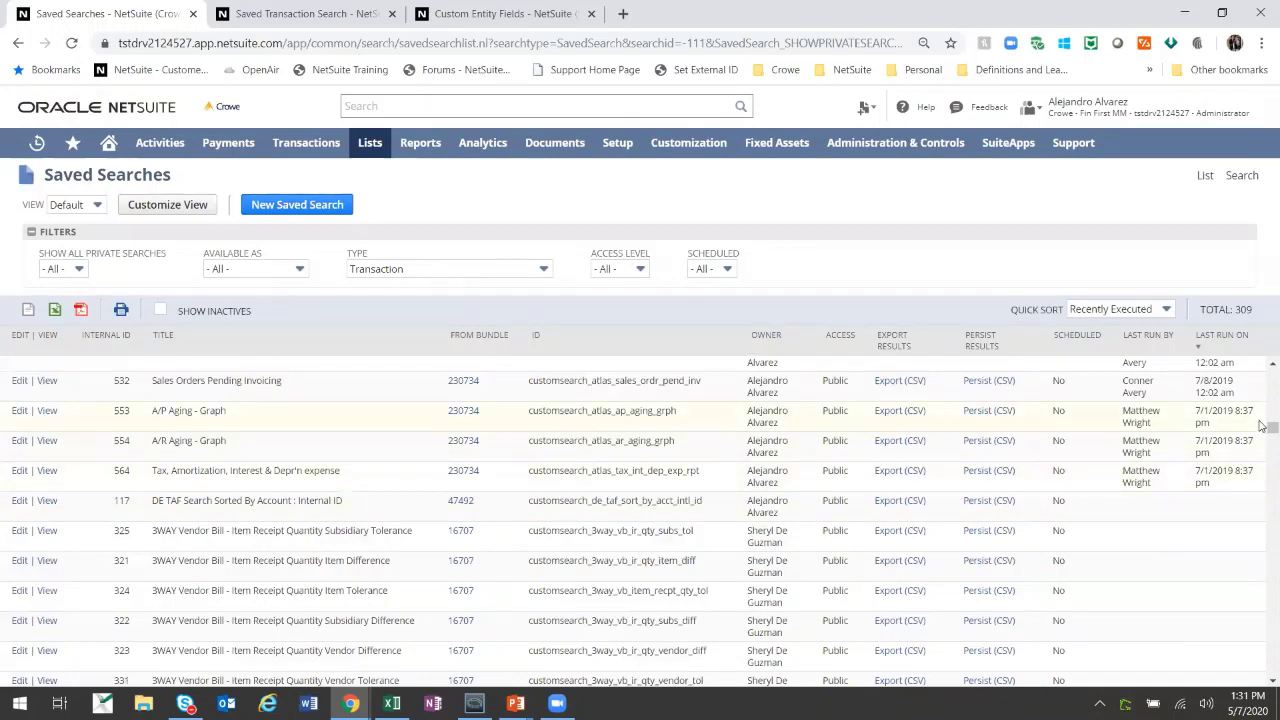
left_click_drag(1262, 425, 1262, 383)
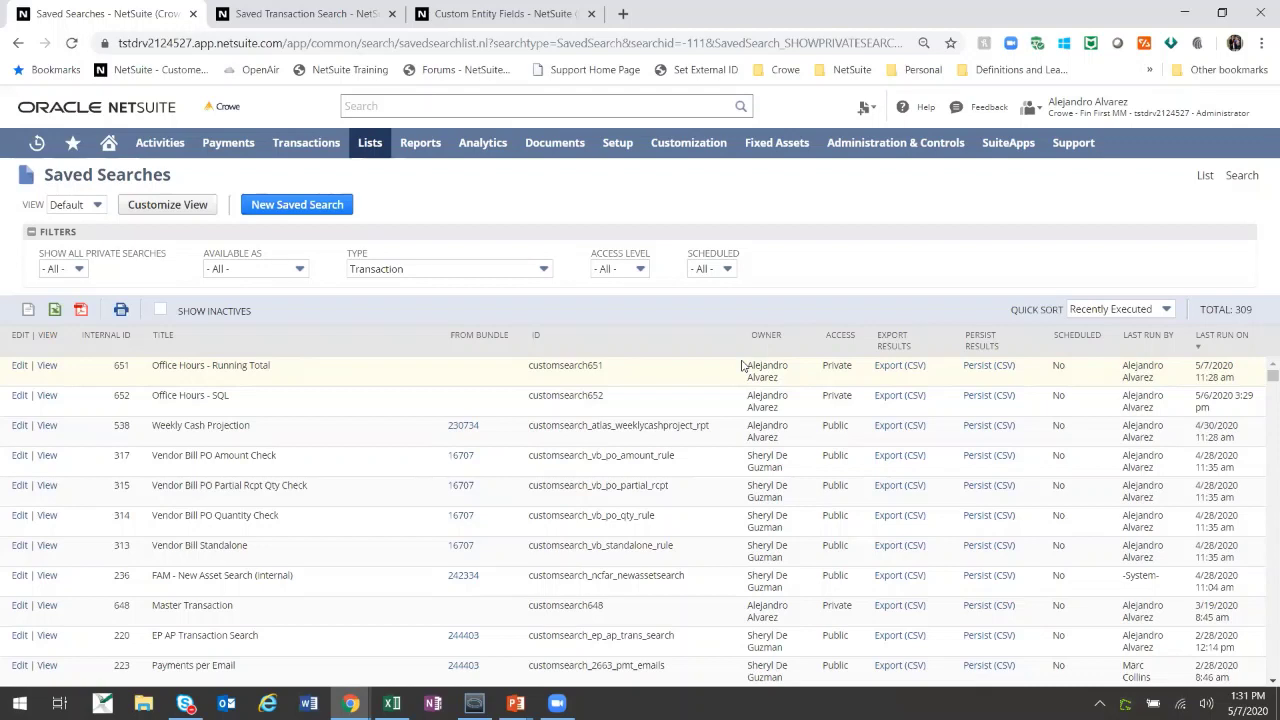
- Look through the record types available for a new saved search, then return to the saved searches list
left_click(273, 208)
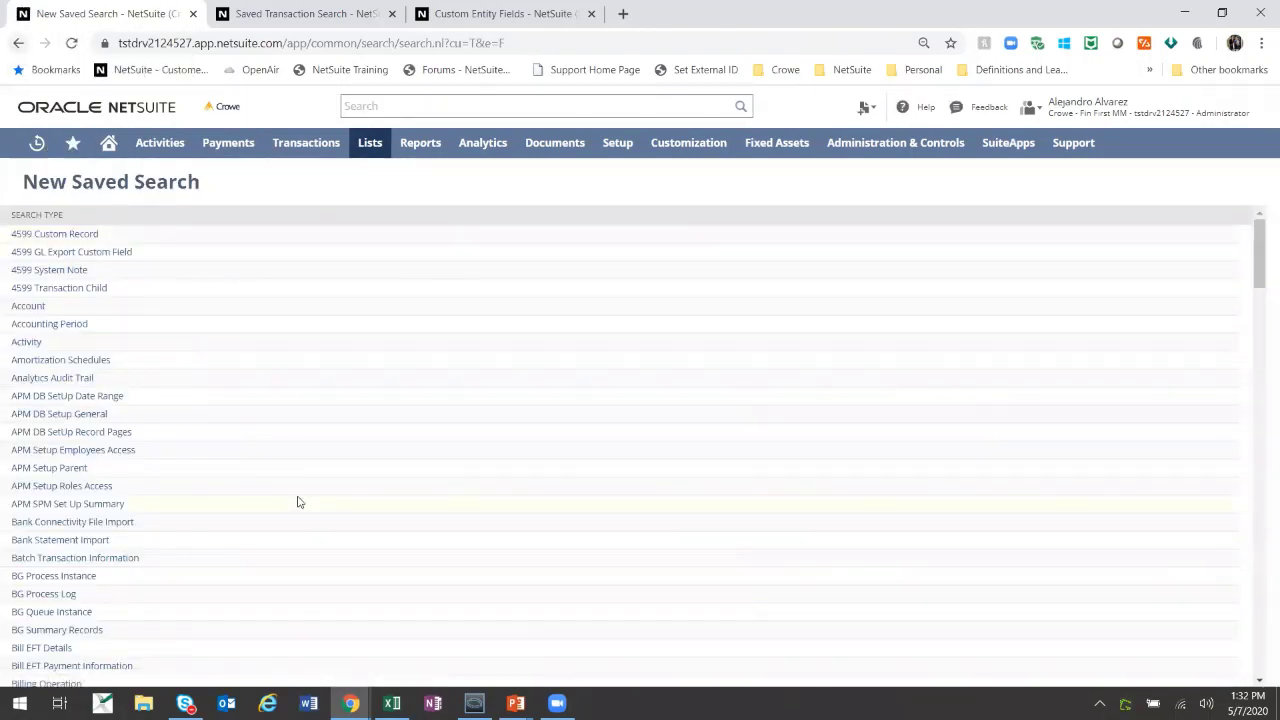
scroll(300, 503, "down", 20)
scroll(303, 502, "down", 3)
scroll(303, 502, "up", 3)
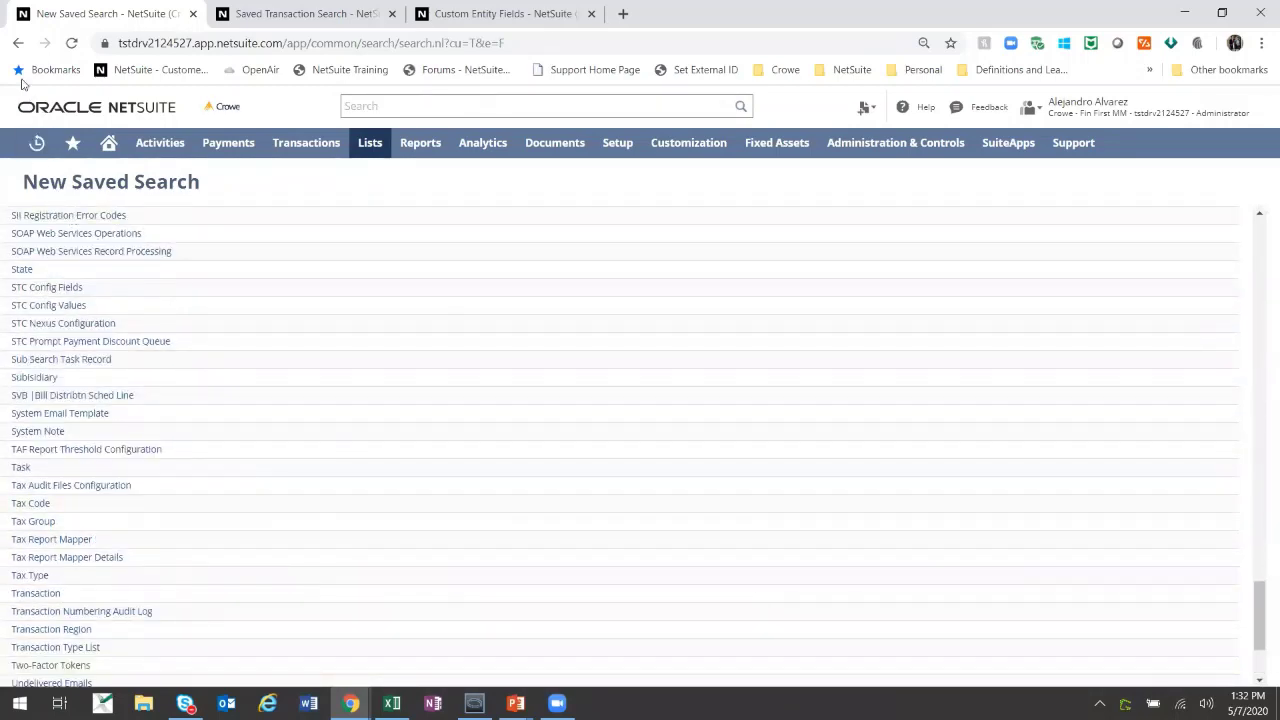
left_click(18, 43)
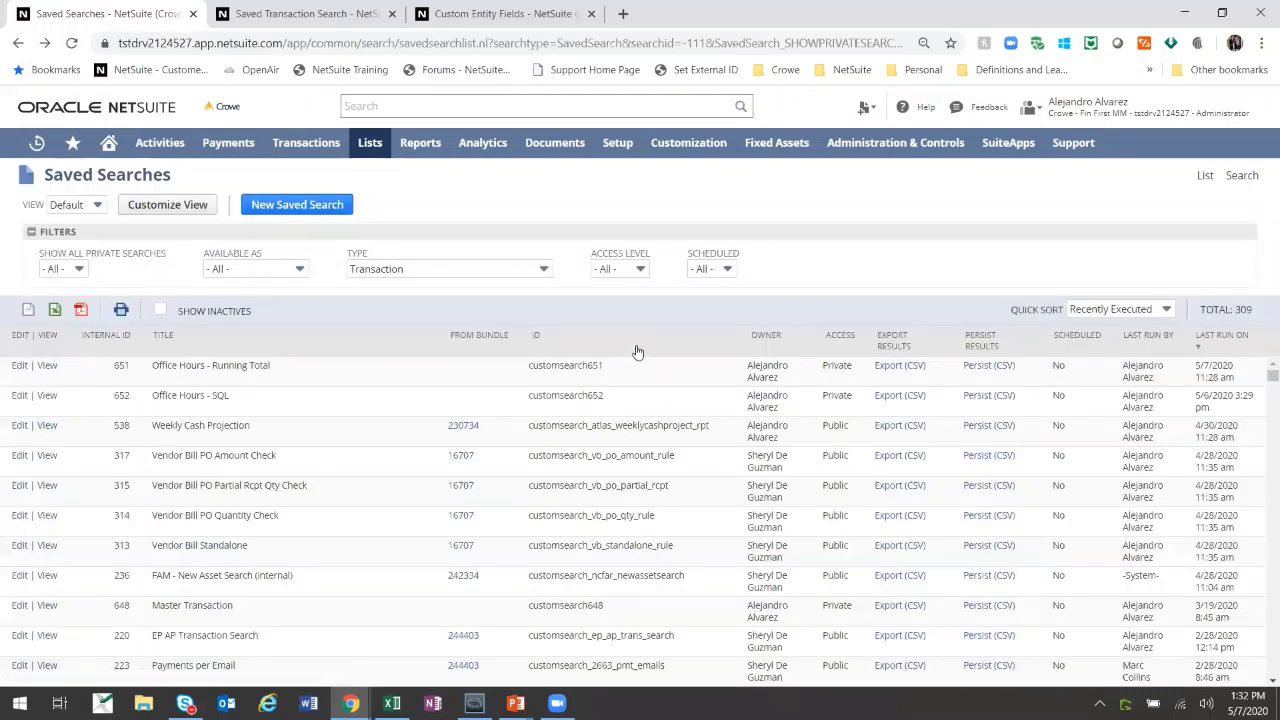
- View the customization page for the saved searches list's default view and cancel without changing it
left_click(95, 206)
left_click(95, 206)
left_click(162, 205)
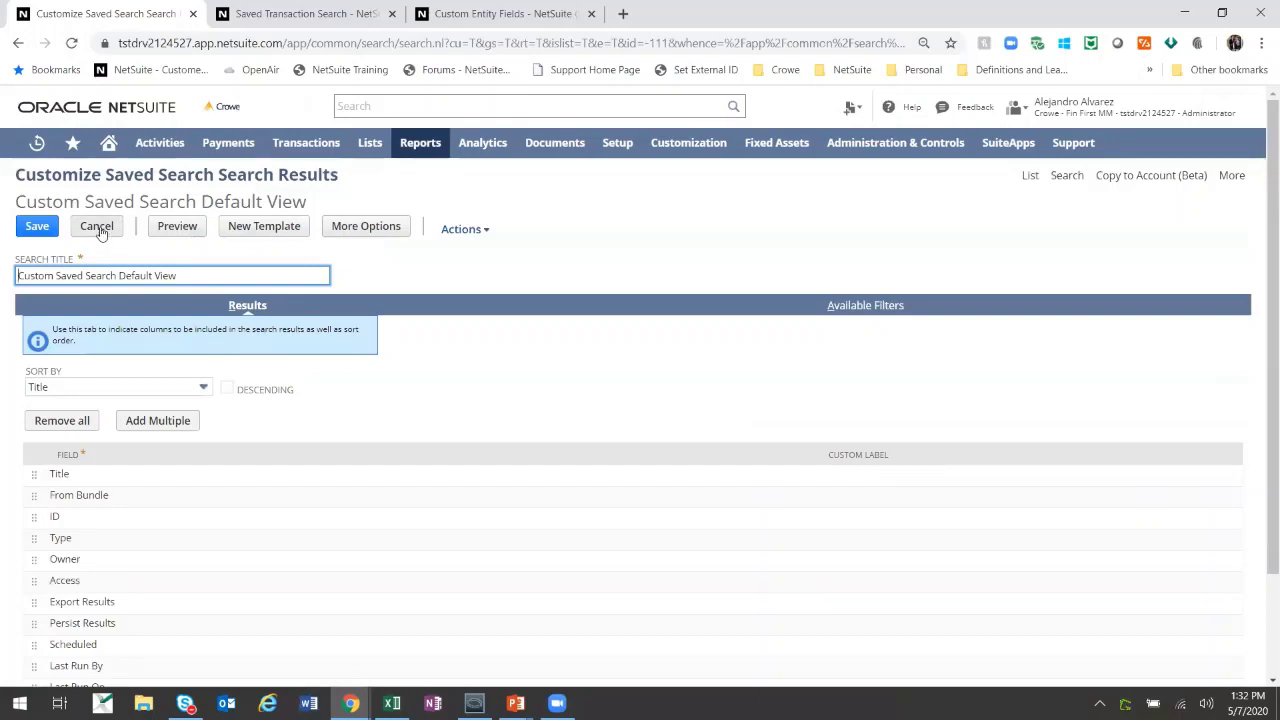
left_click(97, 228)
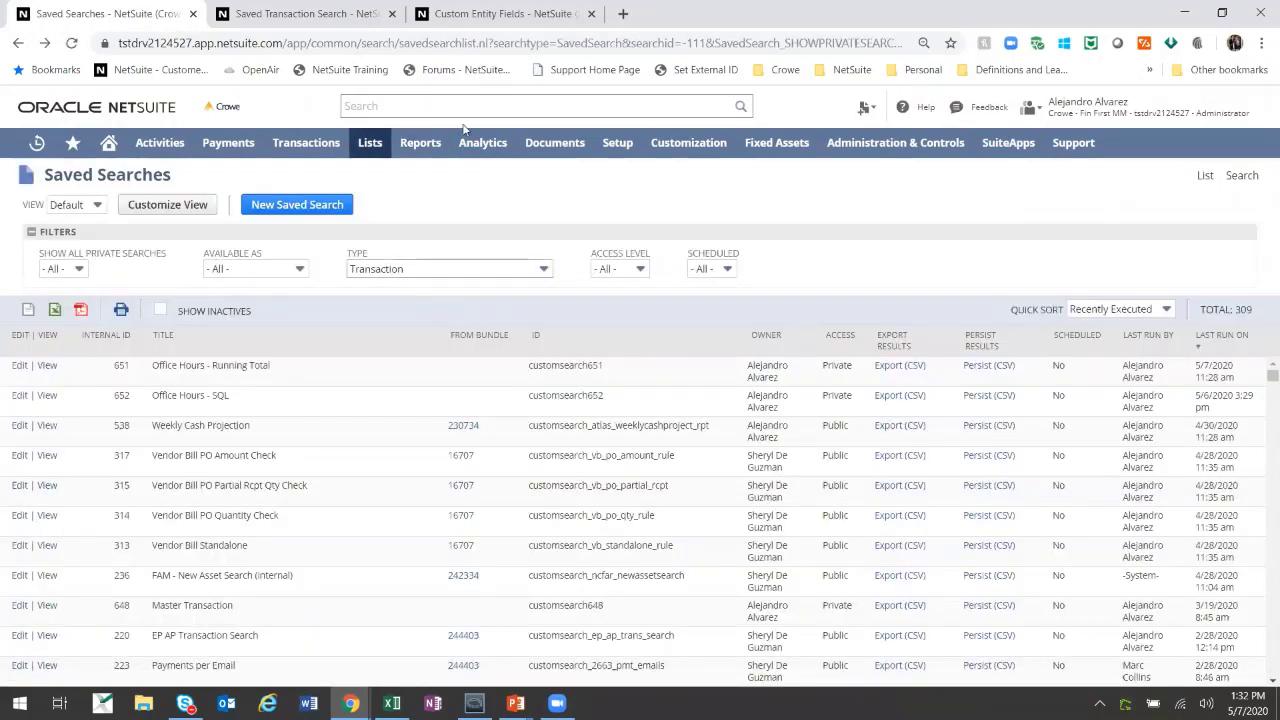
- In the Saved Transaction Search browser tab, search globally for "basic search" and run Office Hours - Basic Customer Search
left_click(309, 12)
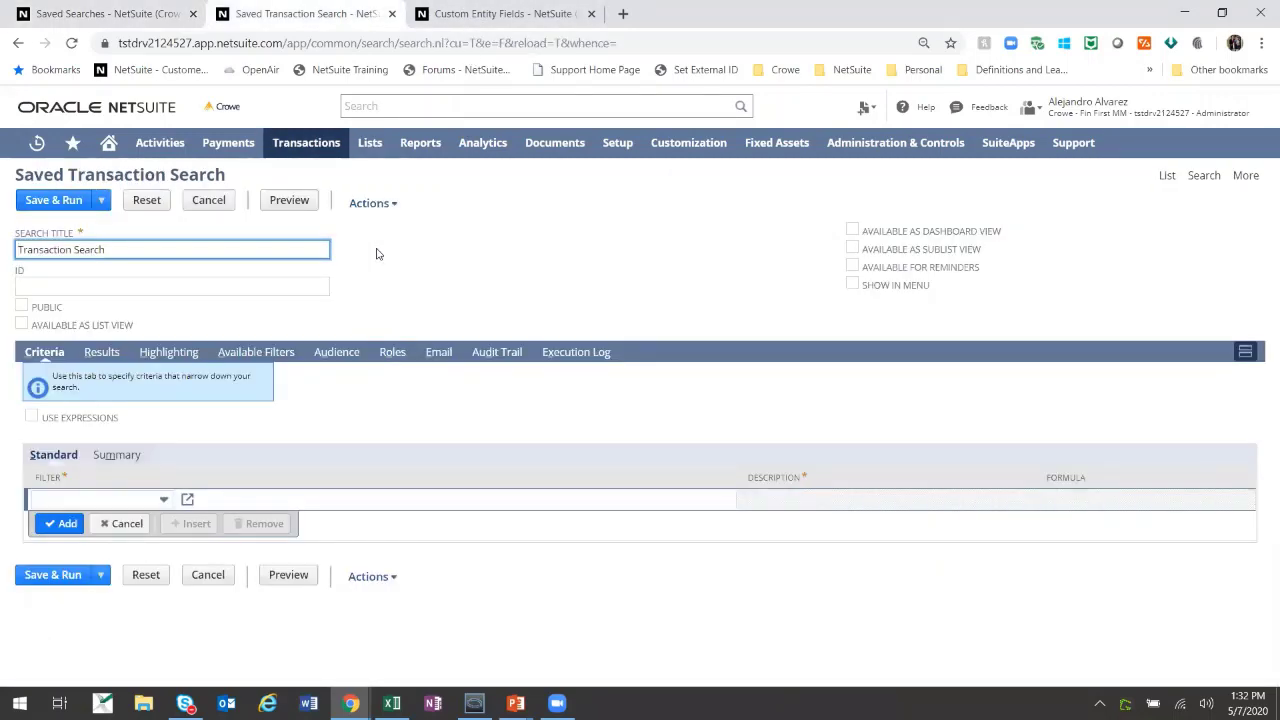
left_click(429, 106)
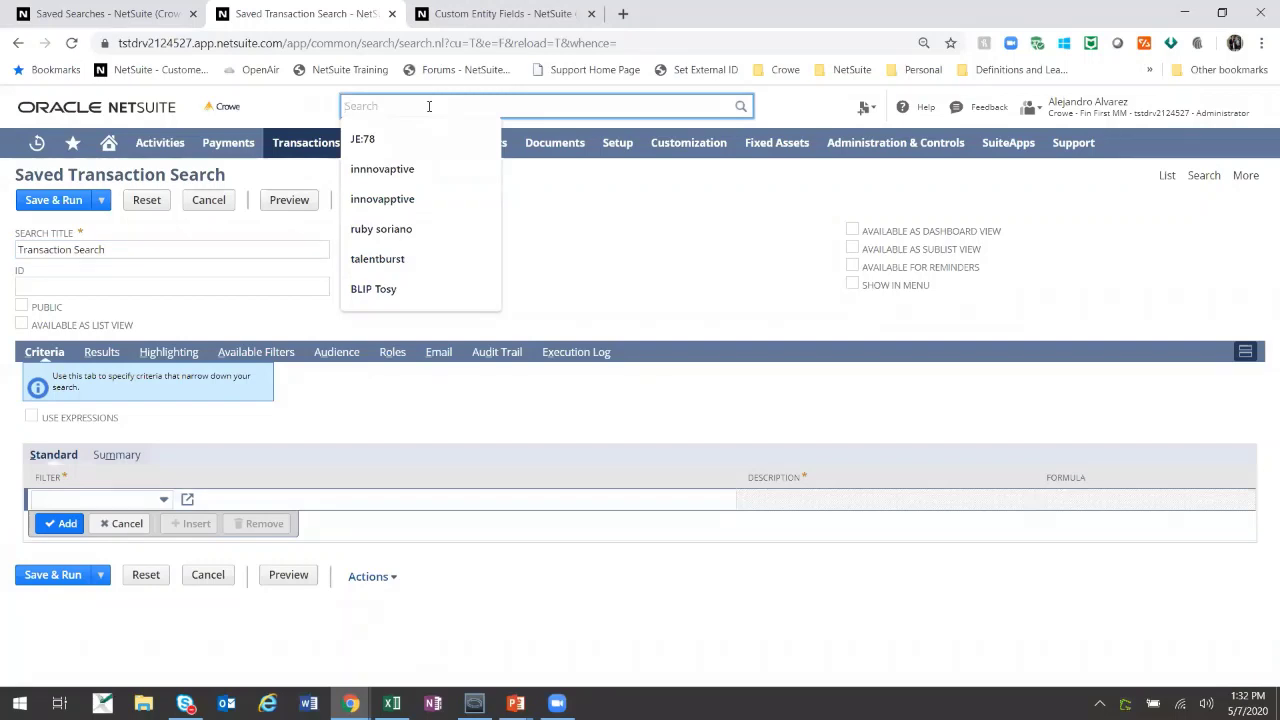
type("bas")
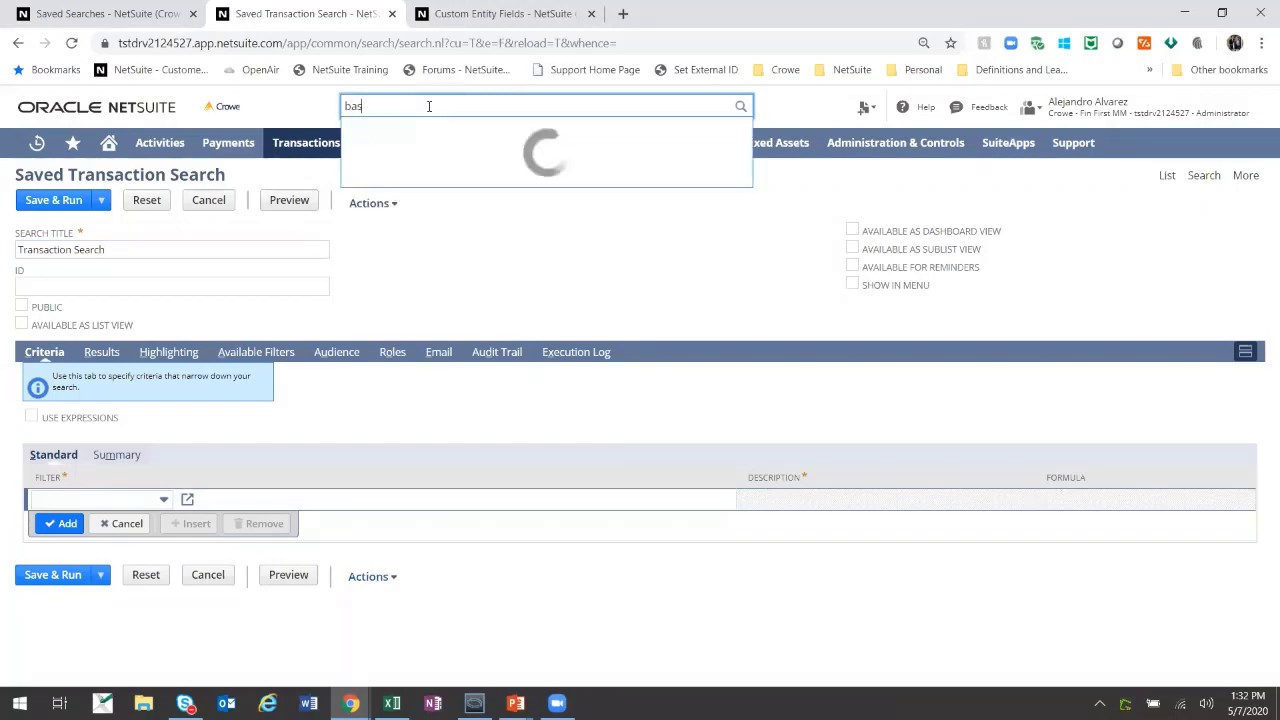
type("ic search")
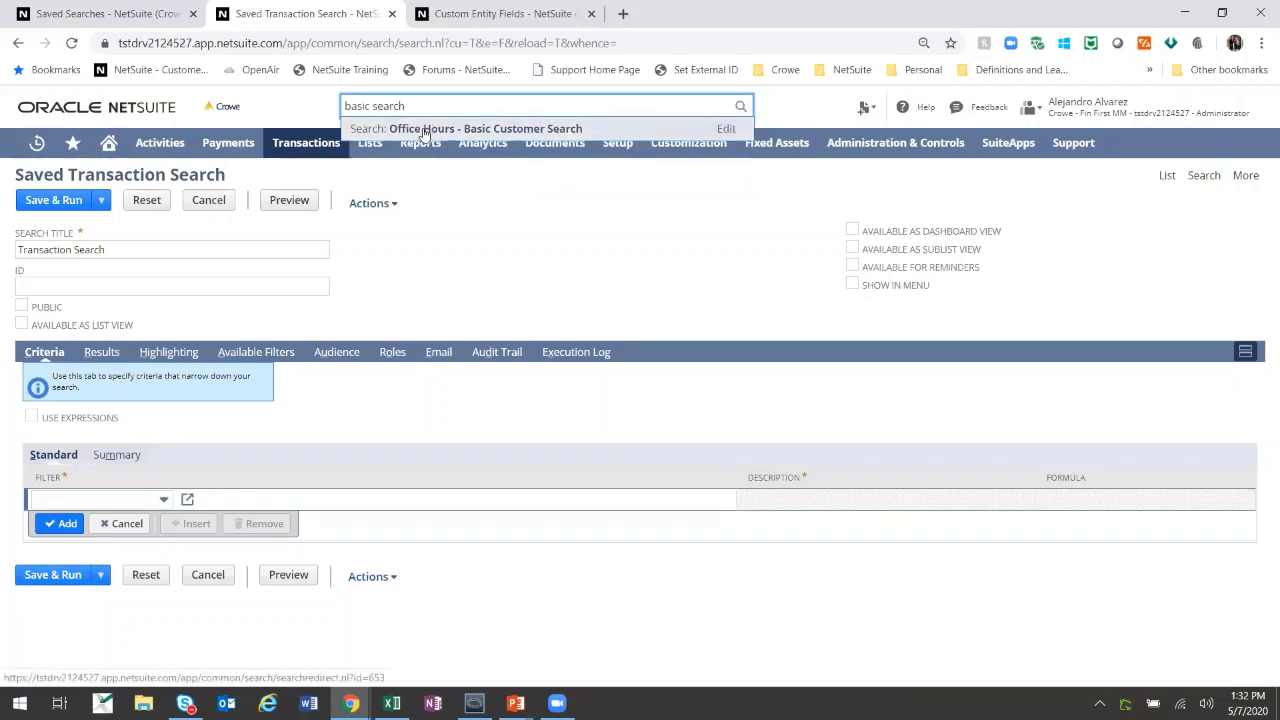
left_click(424, 129)
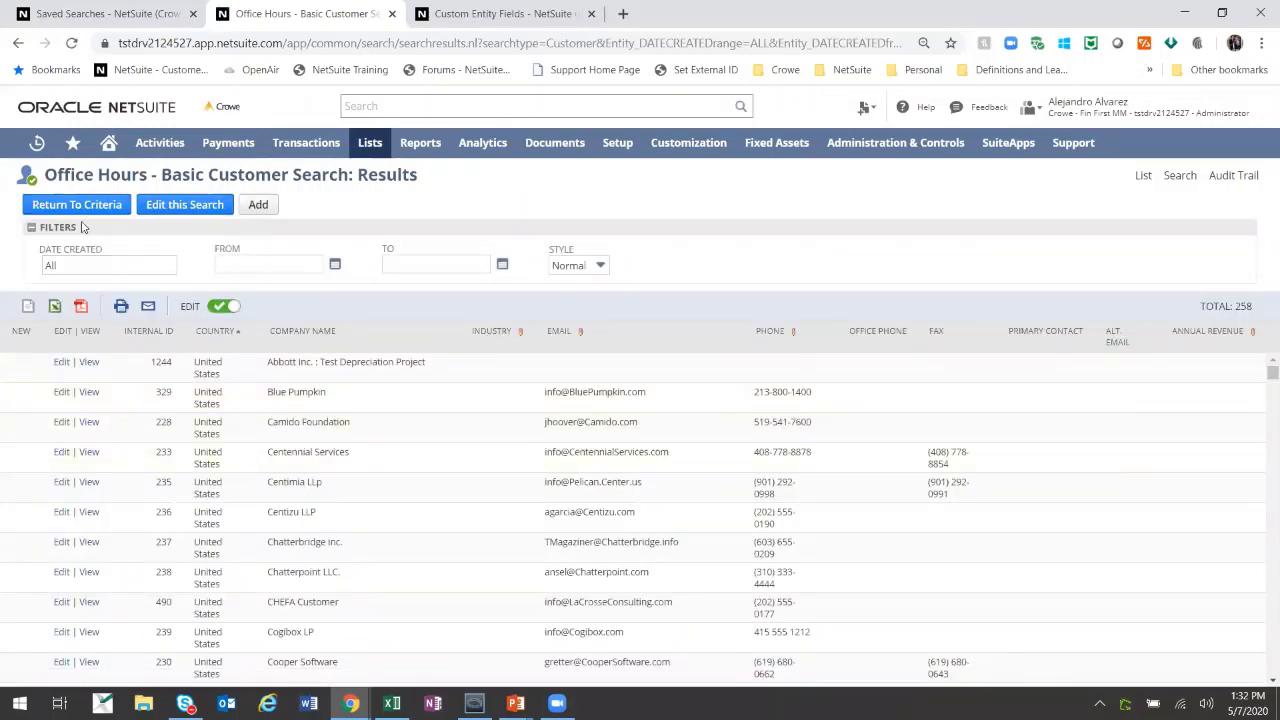
- Edit the customer search and set its Industry (Custom) criterion to none of - None -
left_click(183, 205)
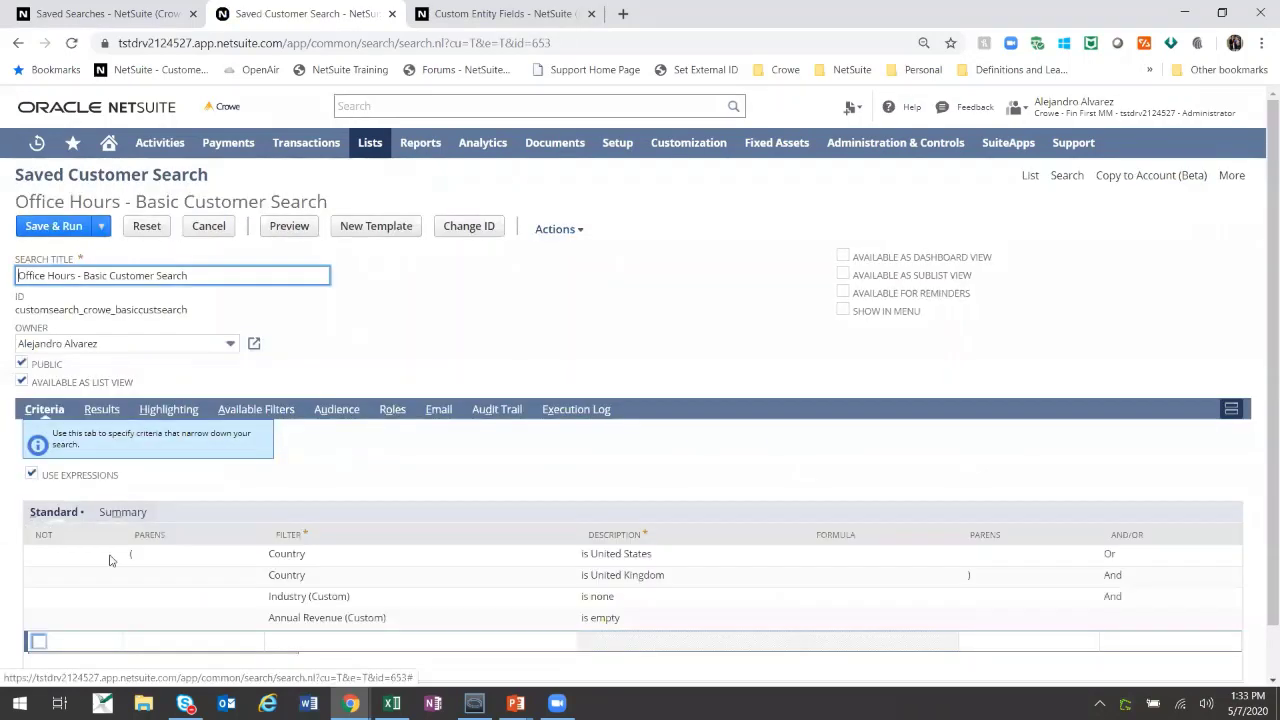
left_click(360, 600)
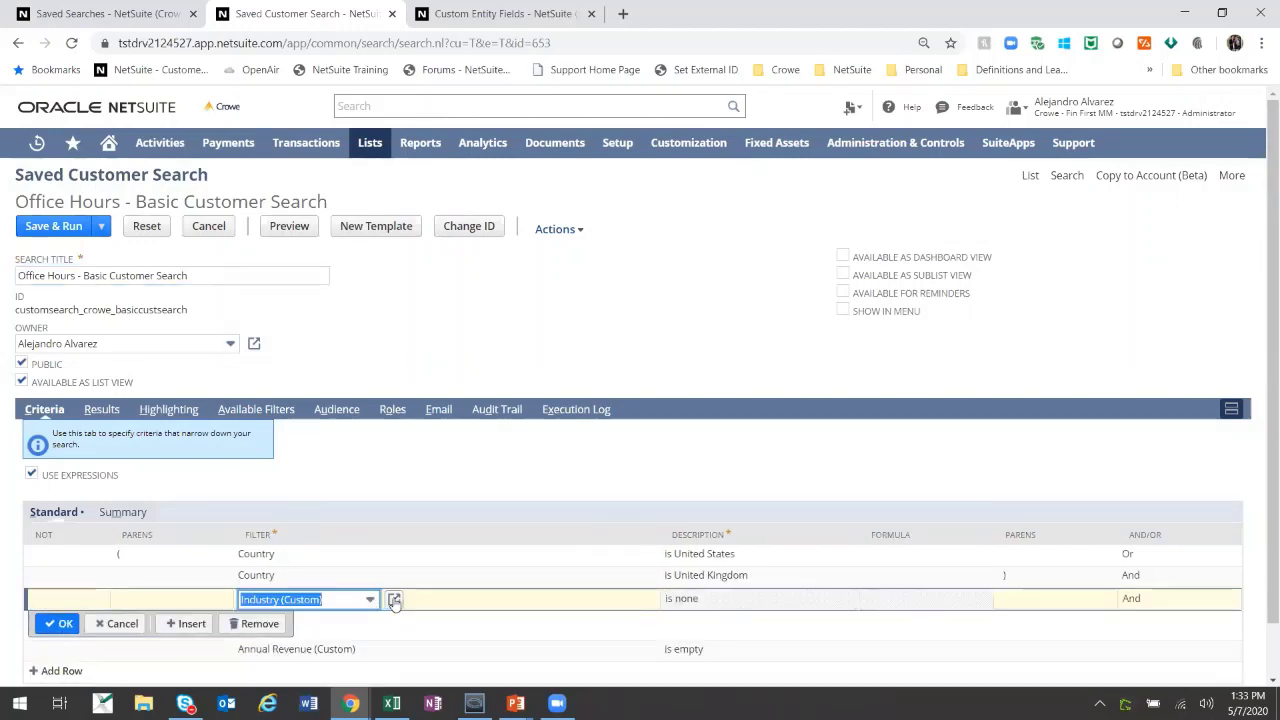
left_click(394, 599)
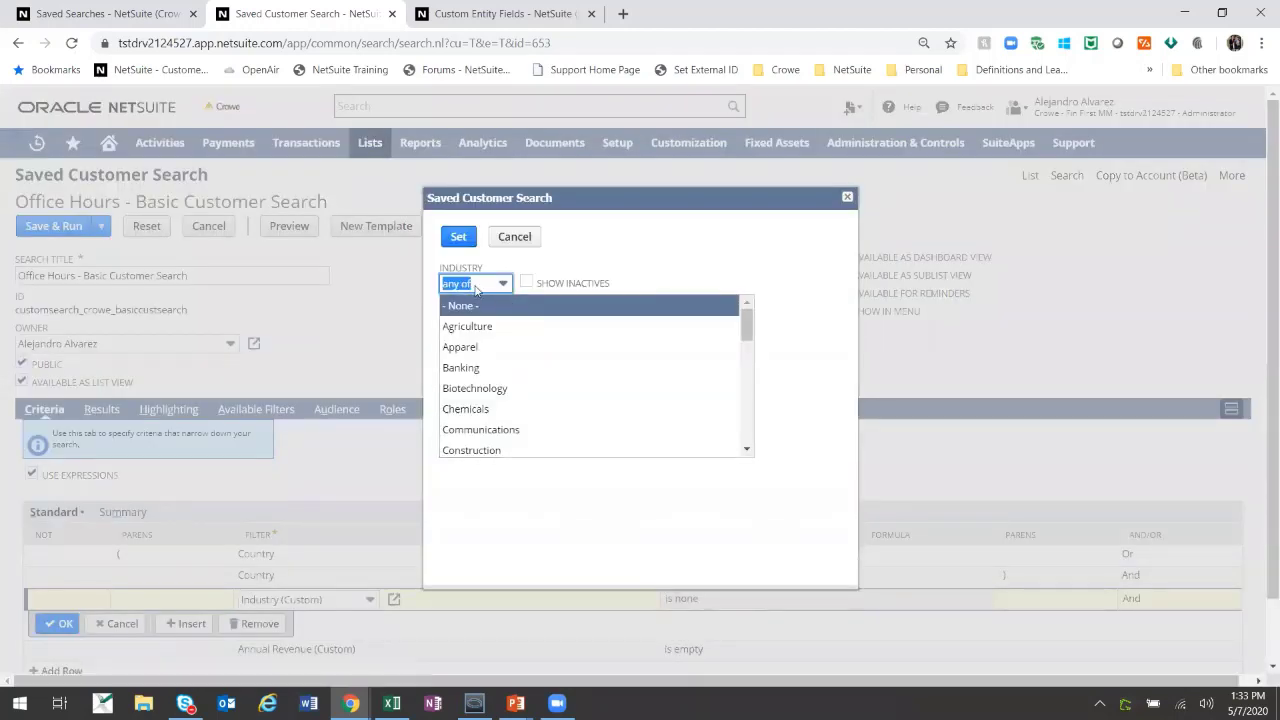
left_click(490, 283)
left_click(496, 316)
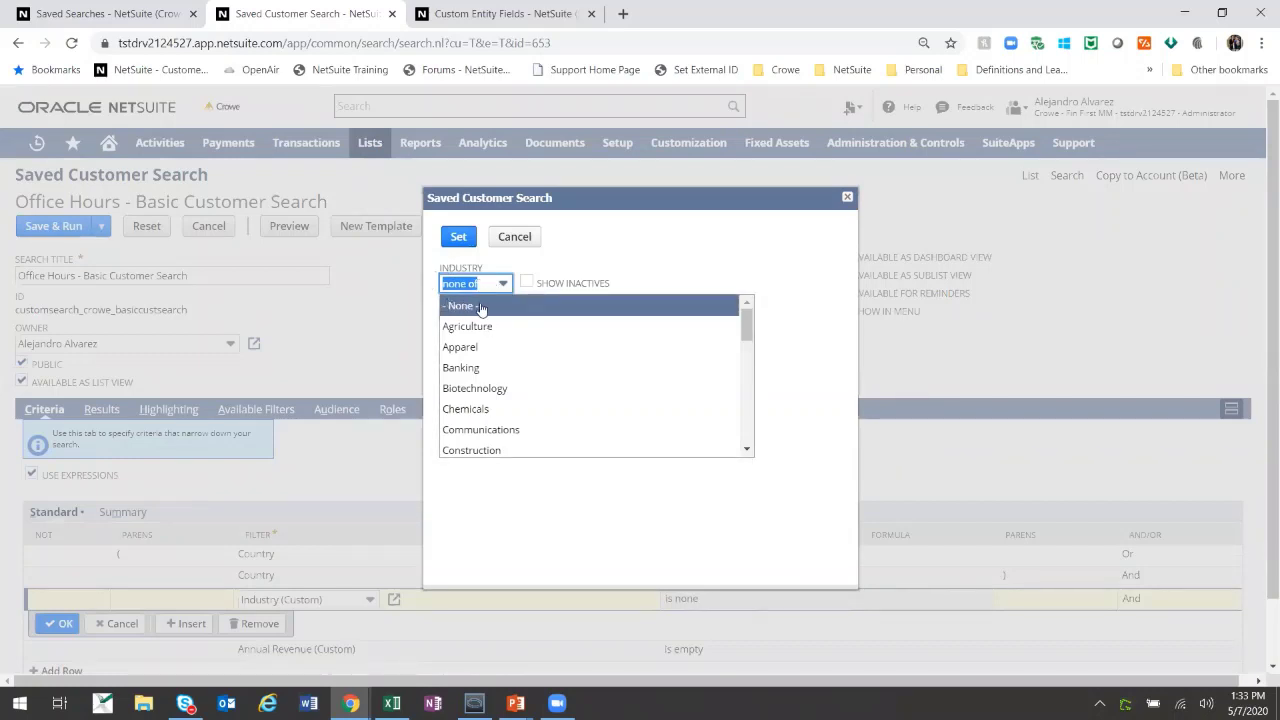
left_click(458, 237)
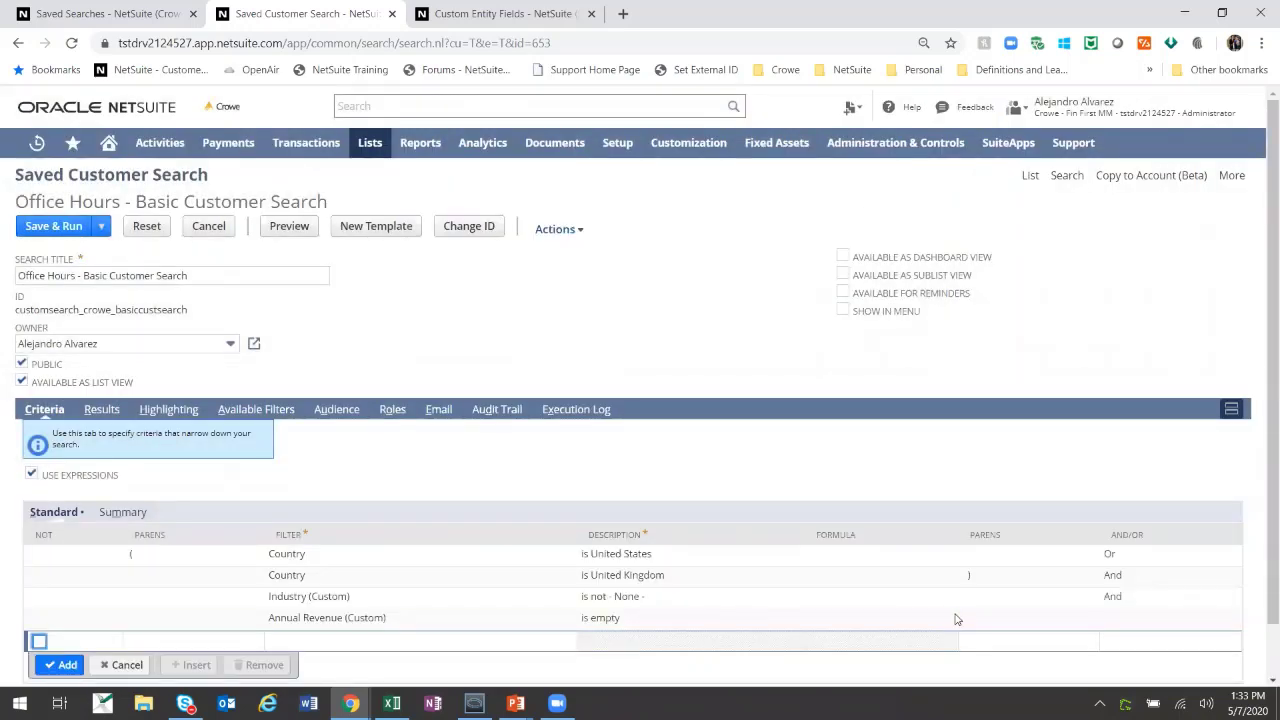
- Remove the Annual Revenue (Custom) criterion from the customer search, then save and run it
left_click(435, 620)
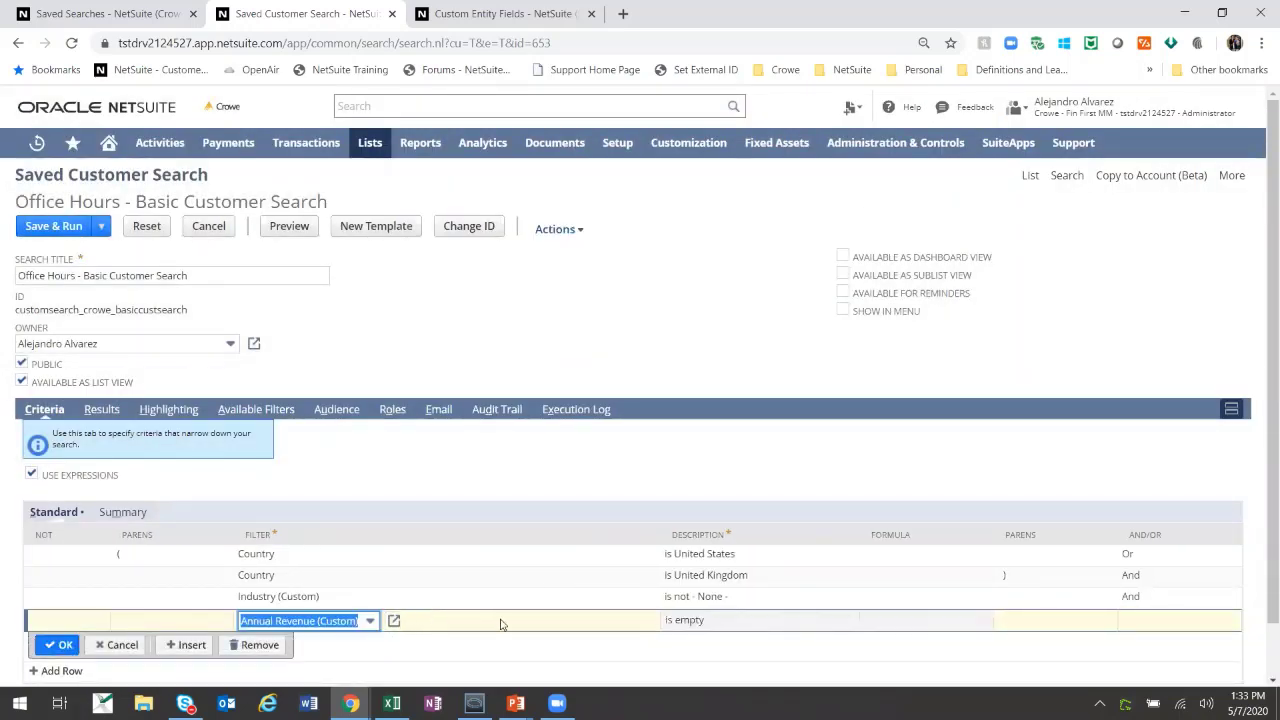
left_click(255, 645)
left_click(54, 226)
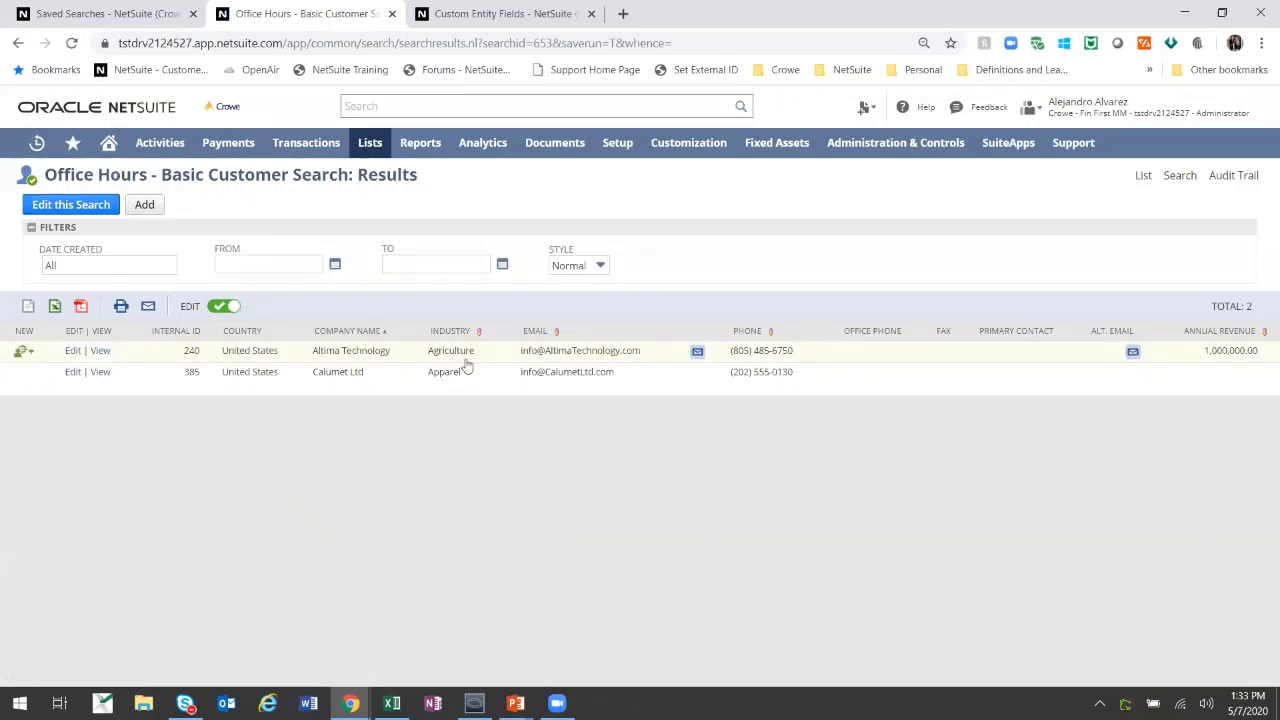
- Reopen the customer search for editing and start a new row highlighting condition
left_click(83, 210)
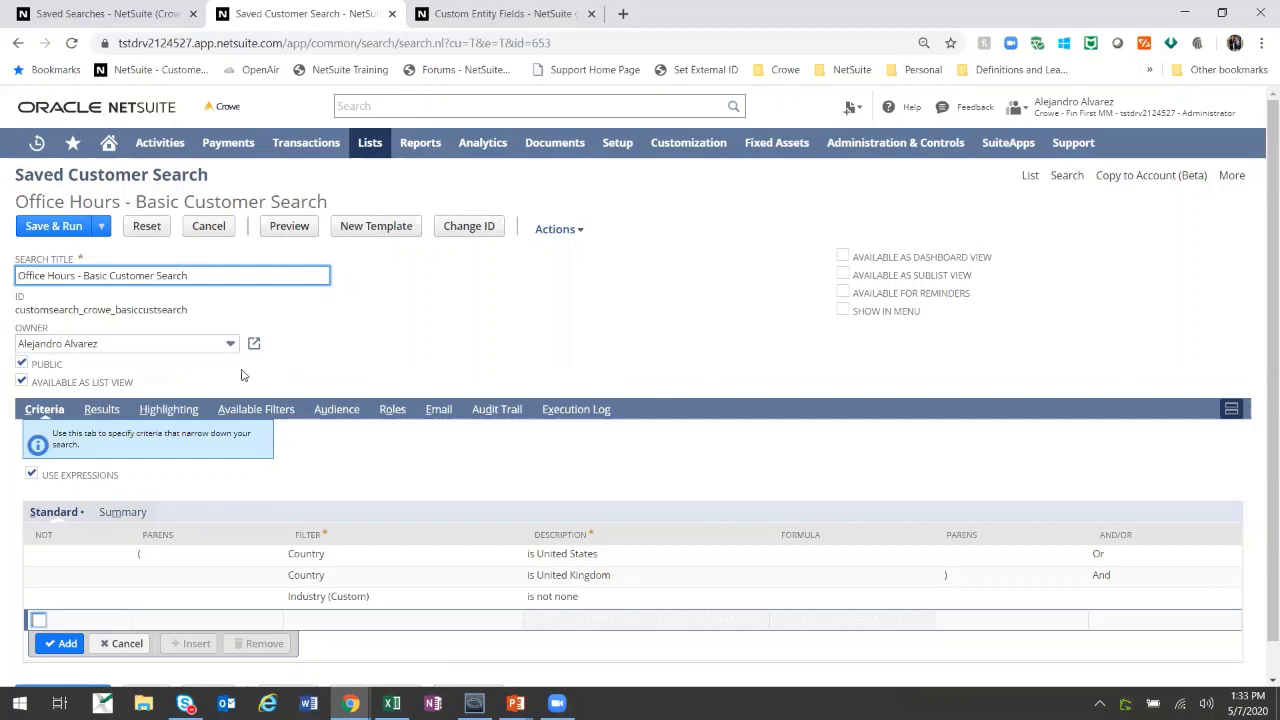
left_click(170, 412)
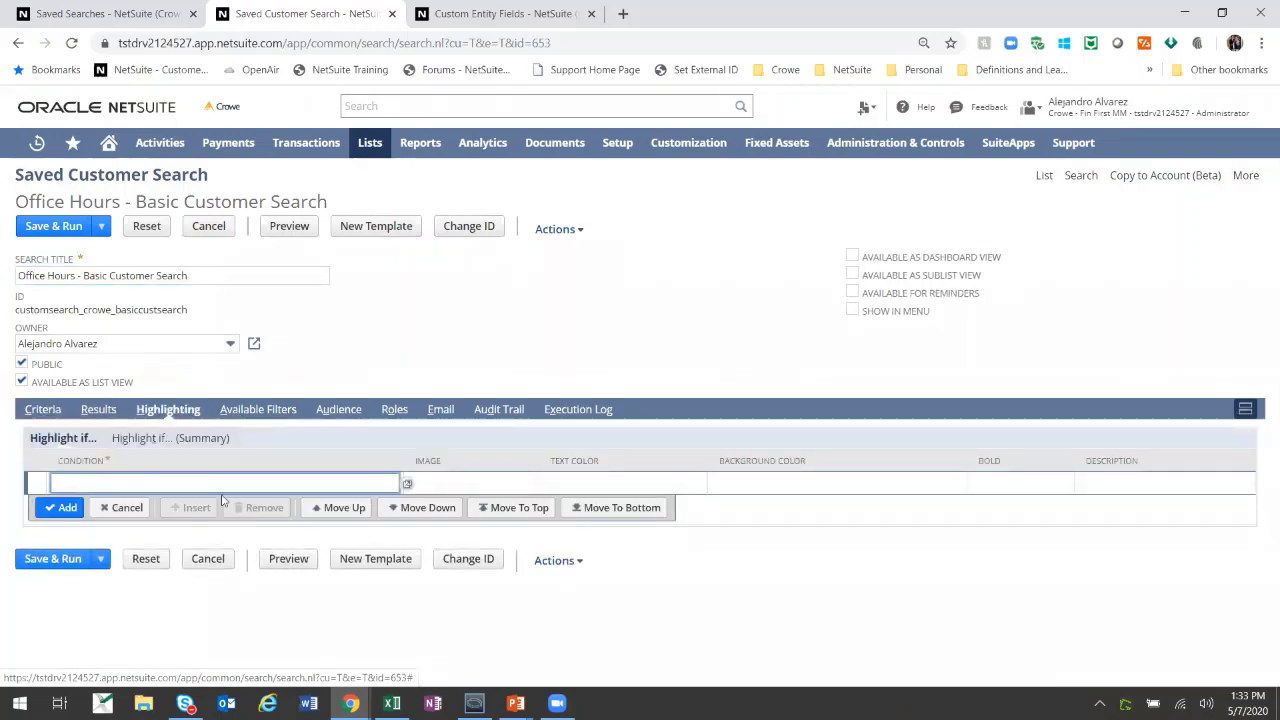
key("Tab")
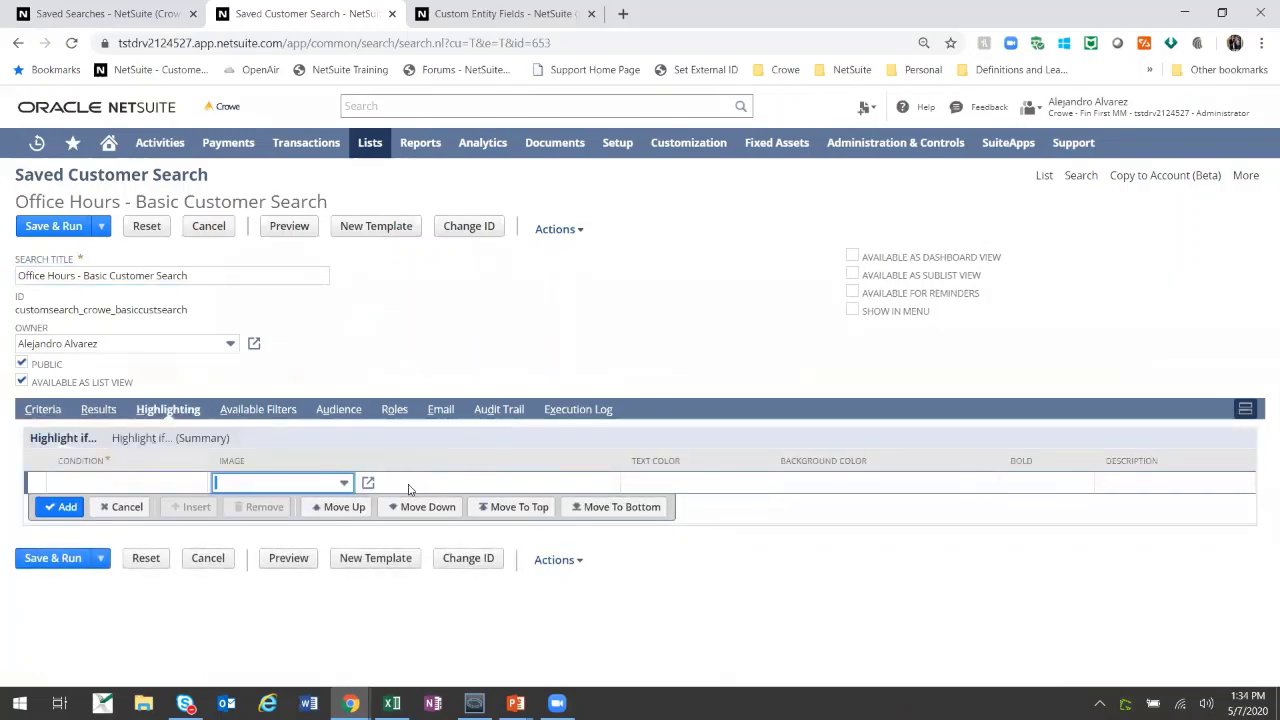
left_click(166, 484)
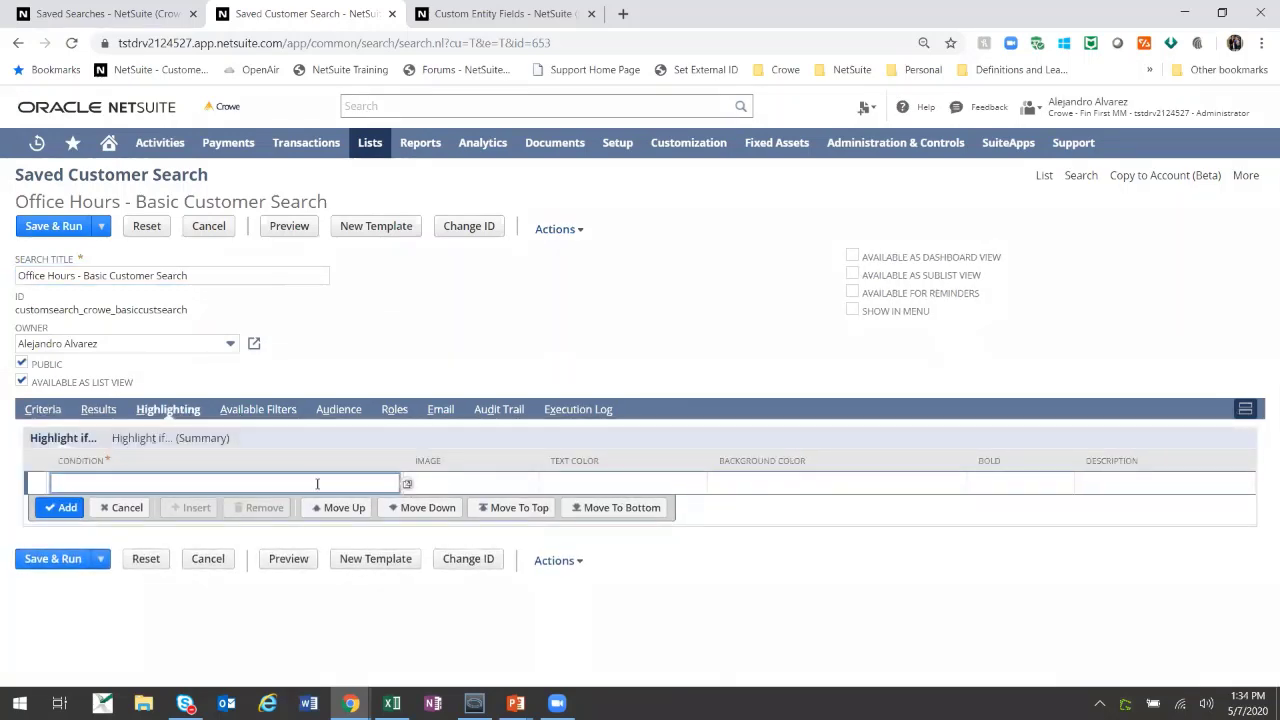
- Define a highlighting condition for the saved search where Industry (Custom) is Agriculture
left_click(407, 487)
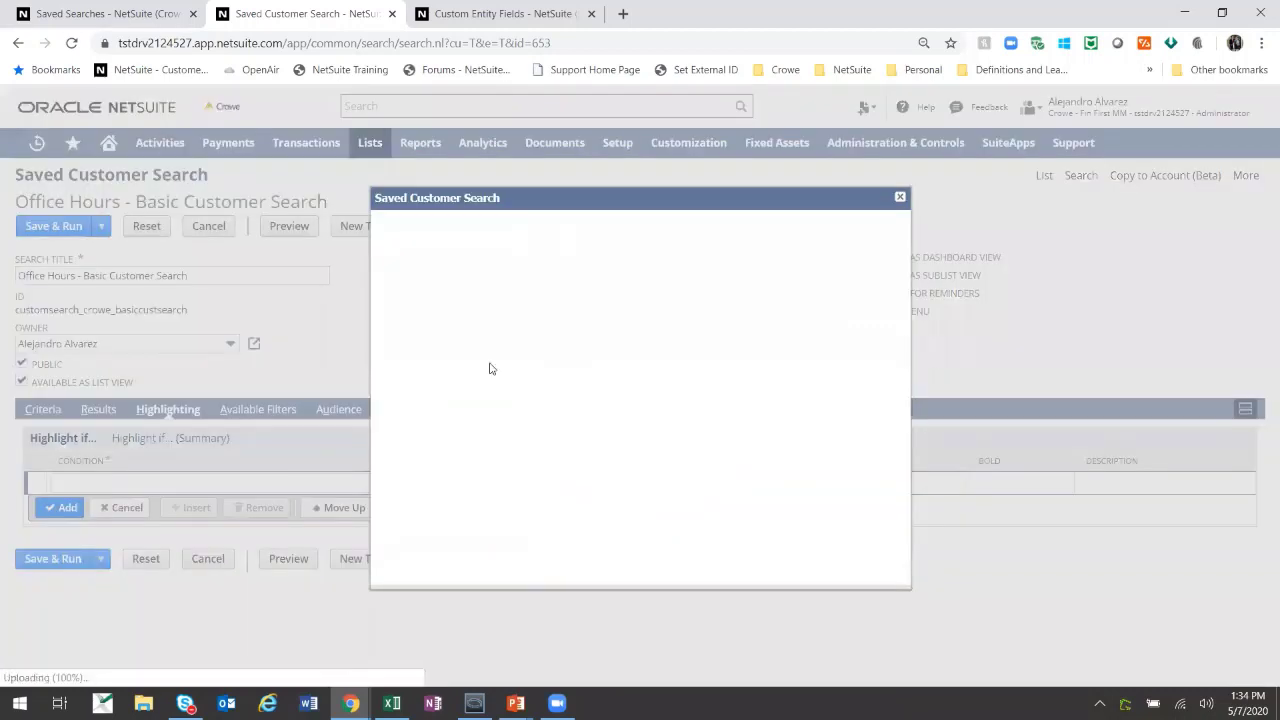
left_click(453, 325)
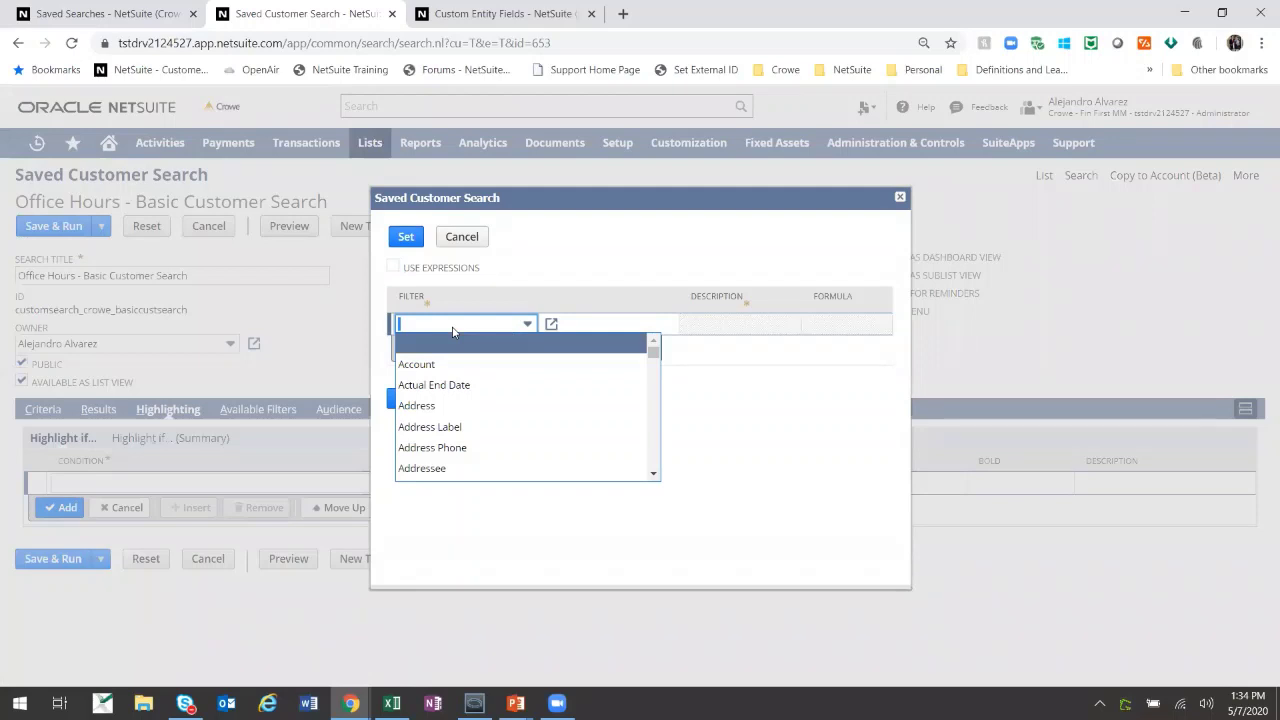
type("ind")
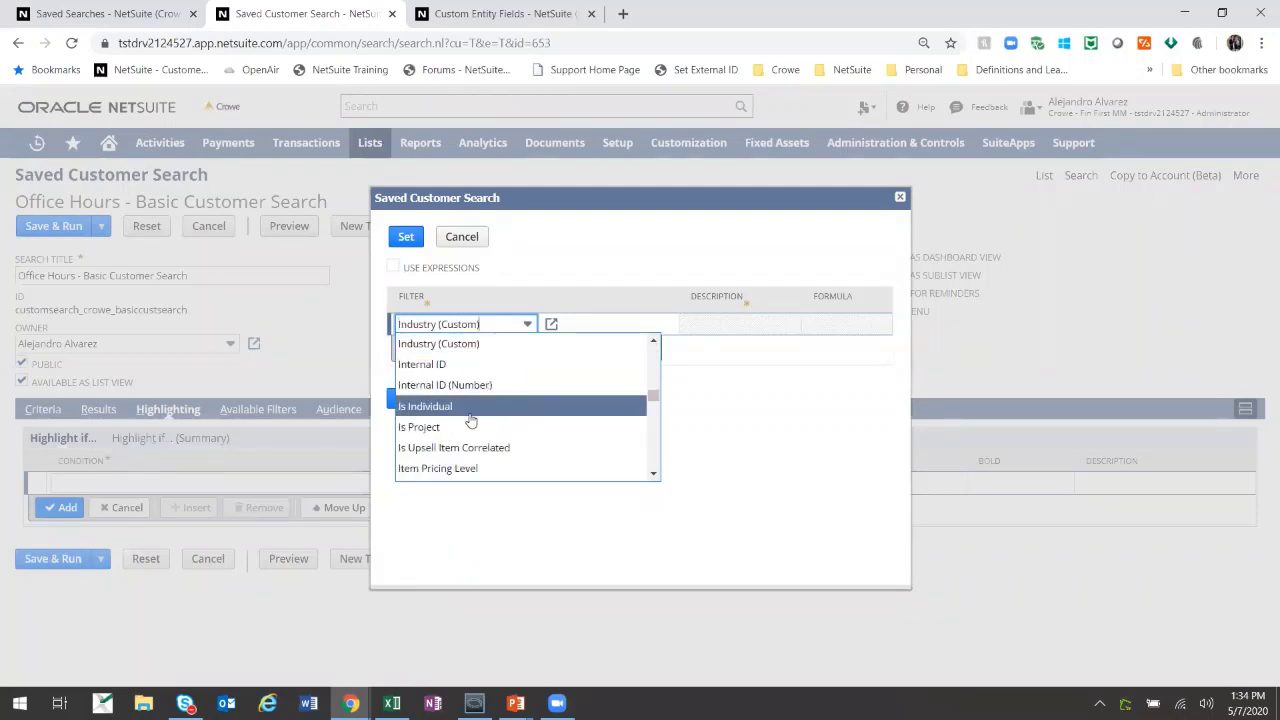
left_click(496, 346)
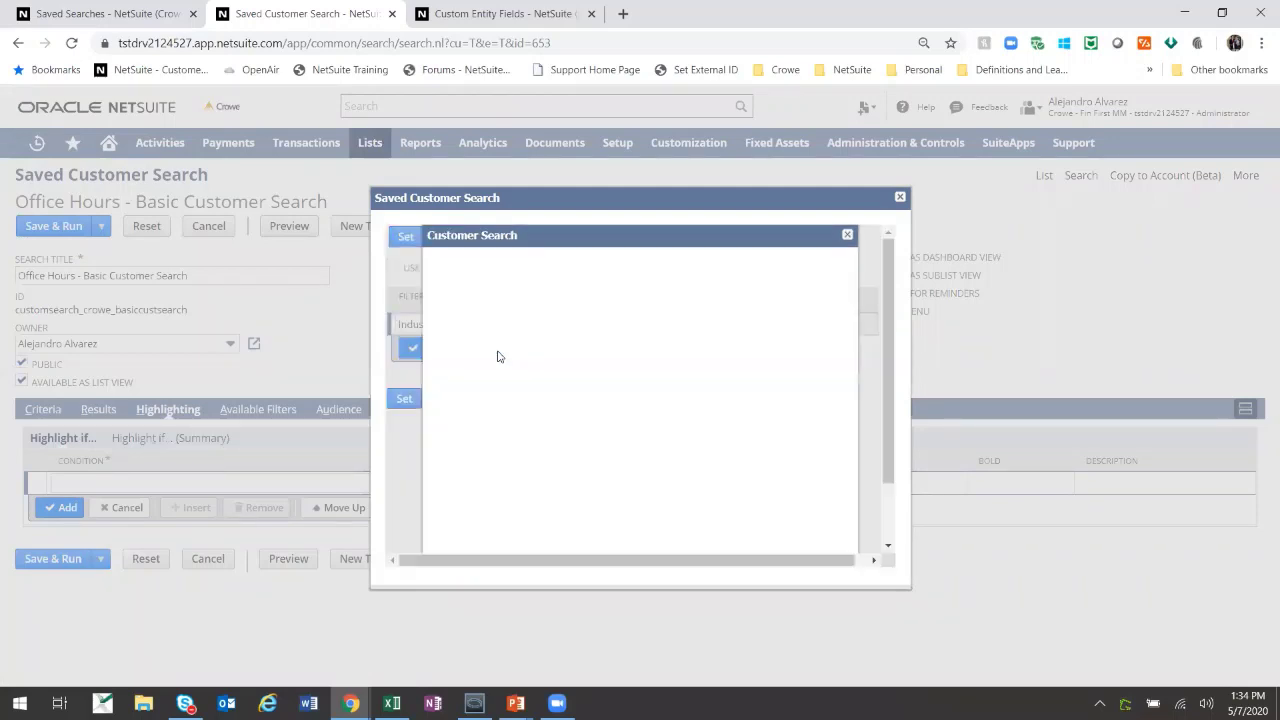
left_click(468, 366)
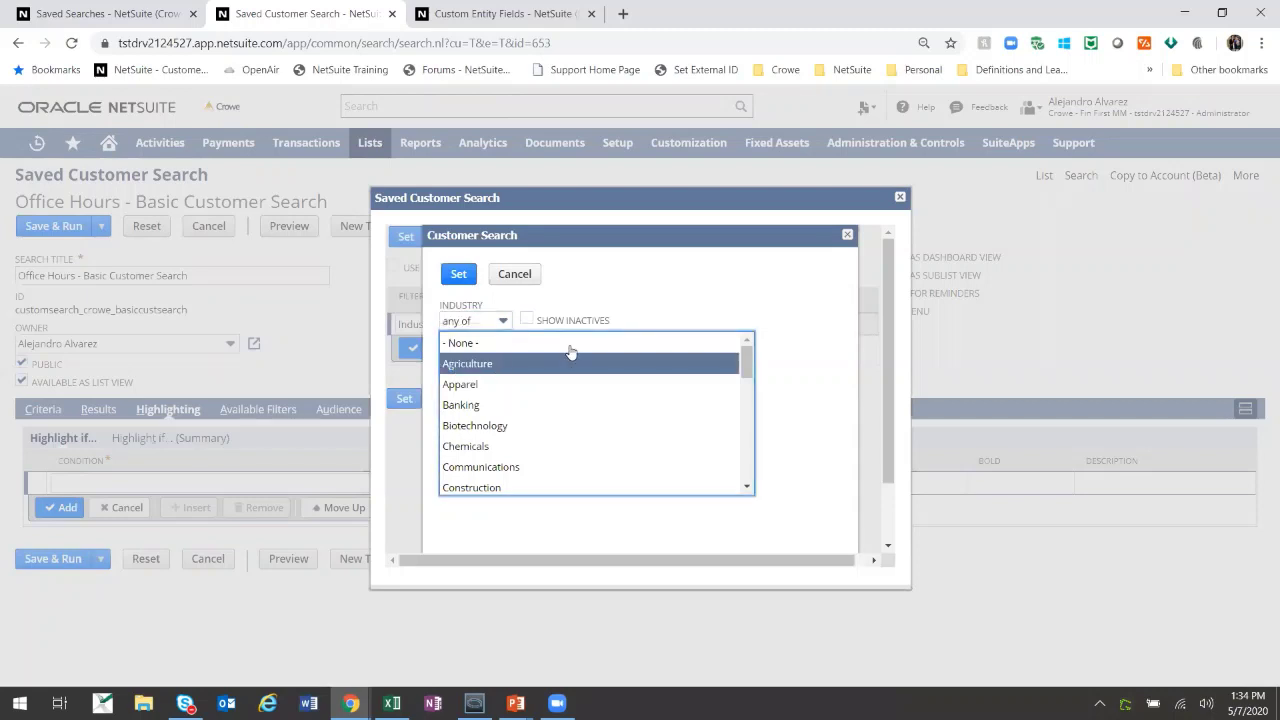
left_click(458, 274)
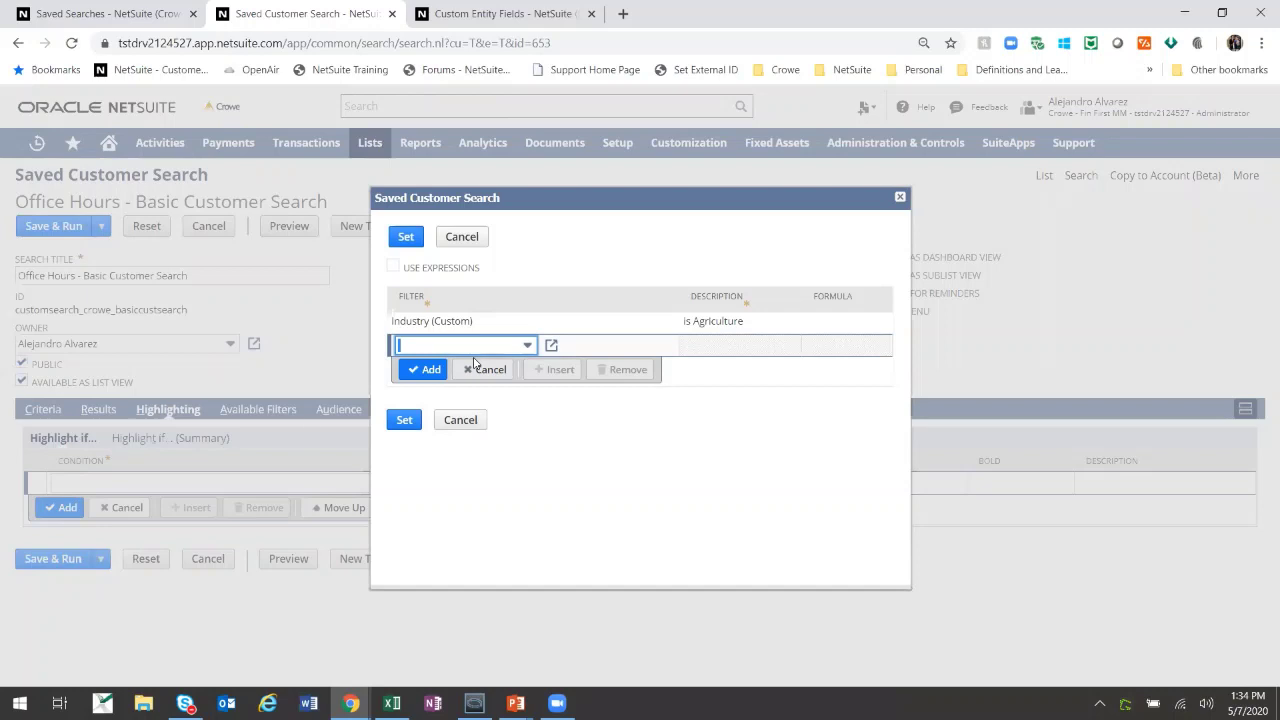
left_click(407, 238)
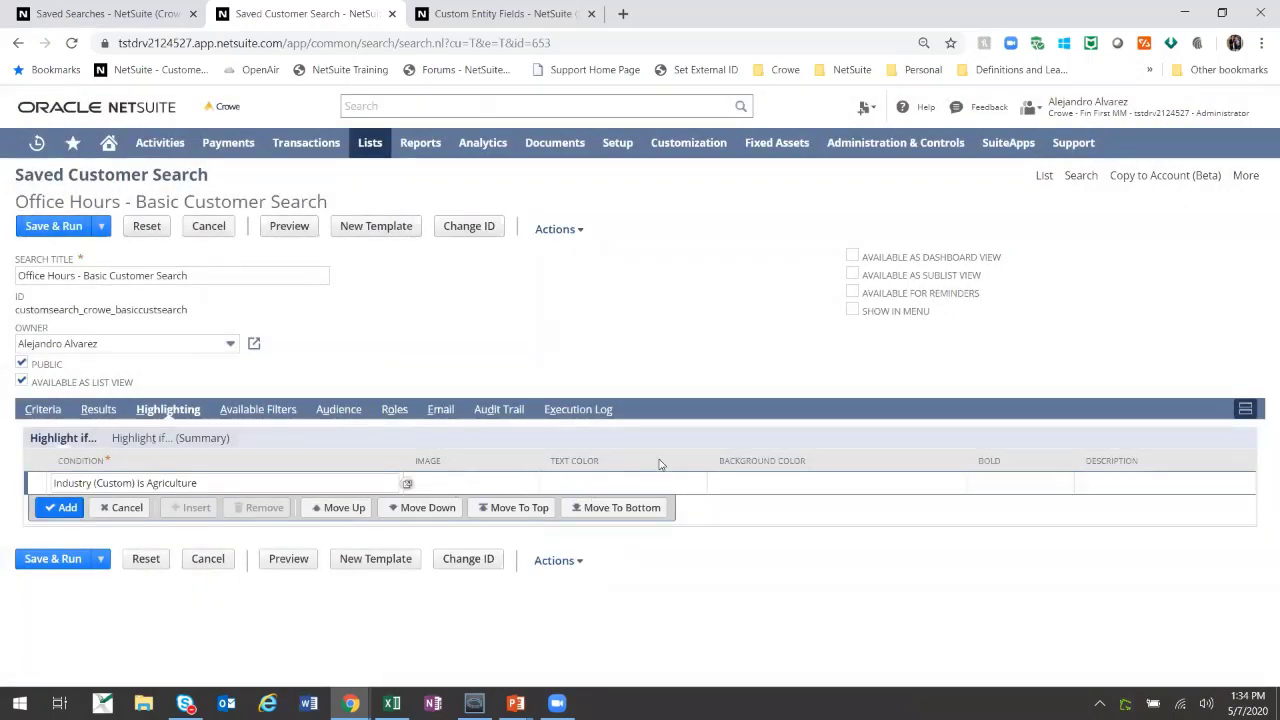
- Give the Agriculture highlighting condition the yellow background color #ffea05, add the line, and save and run the search
left_click(472, 487)
left_click(470, 484)
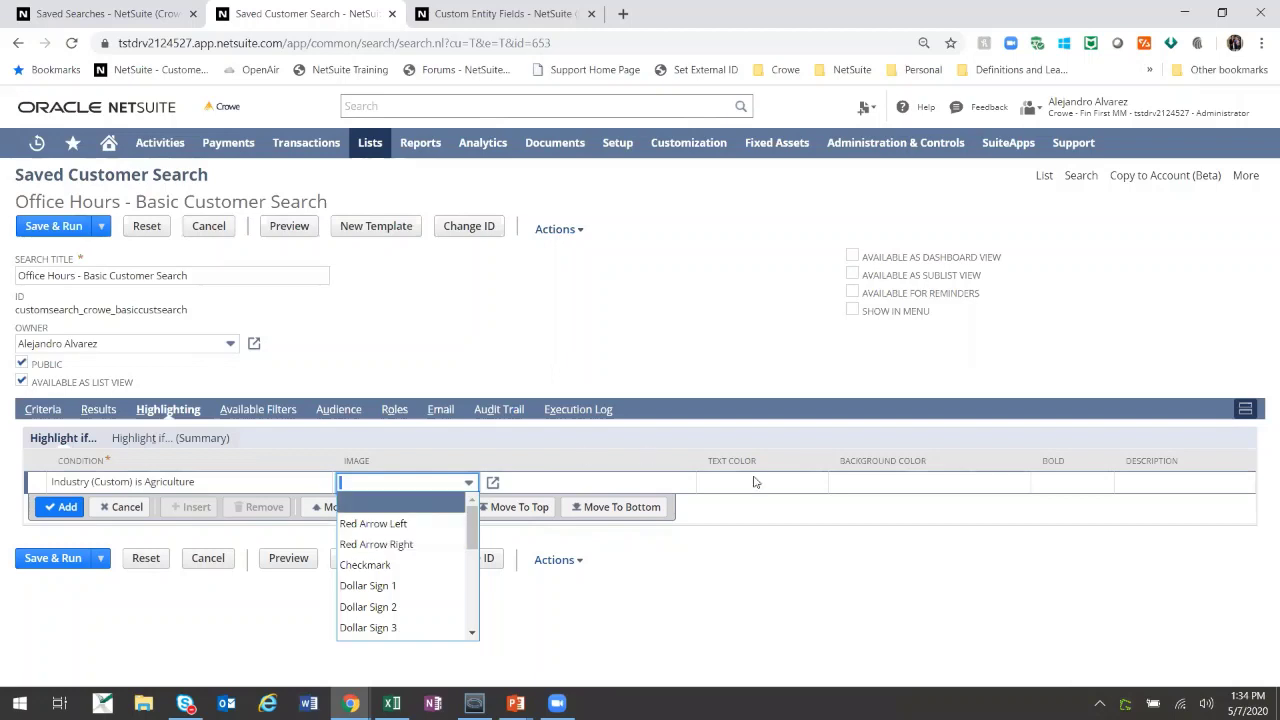
left_click(892, 492)
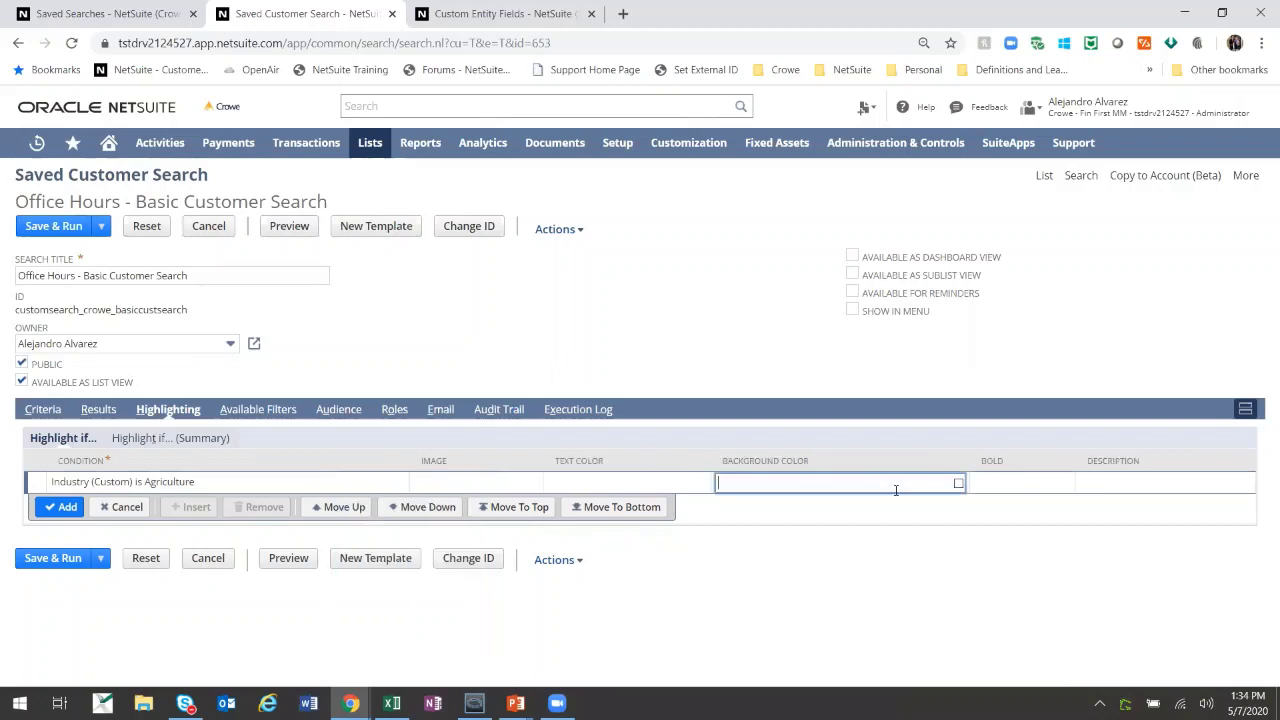
left_click(959, 484)
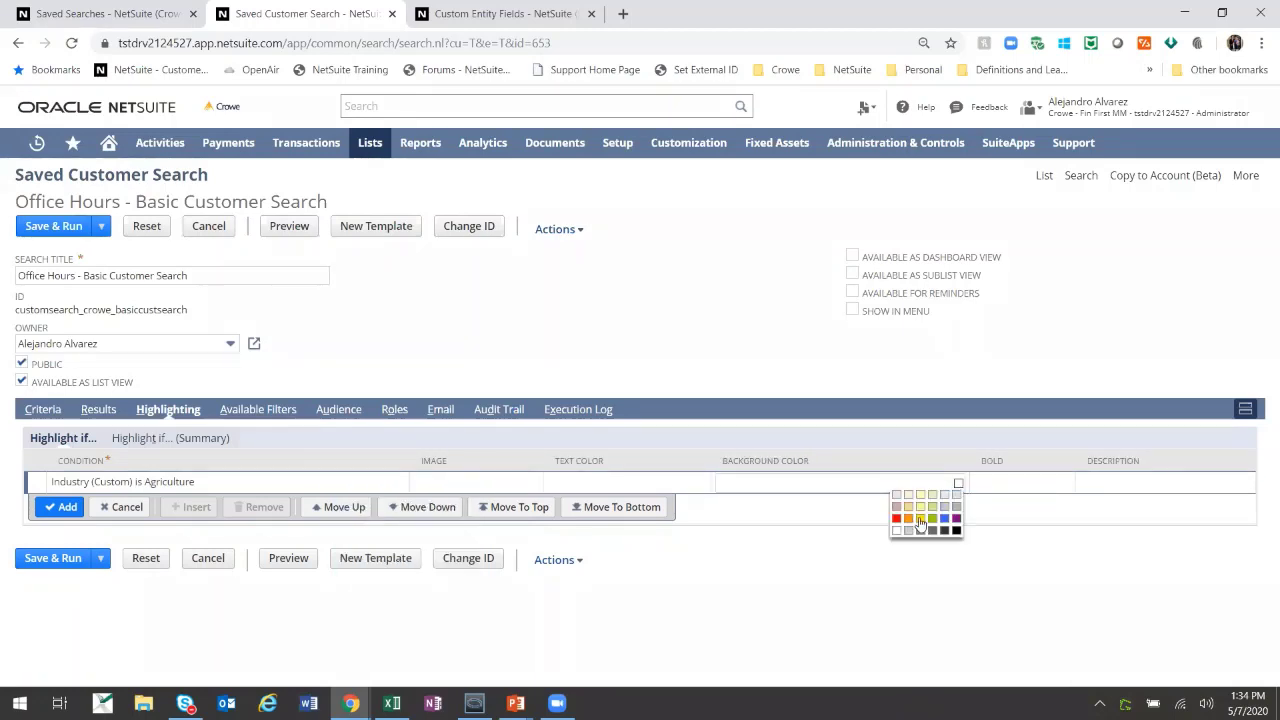
left_click(920, 518)
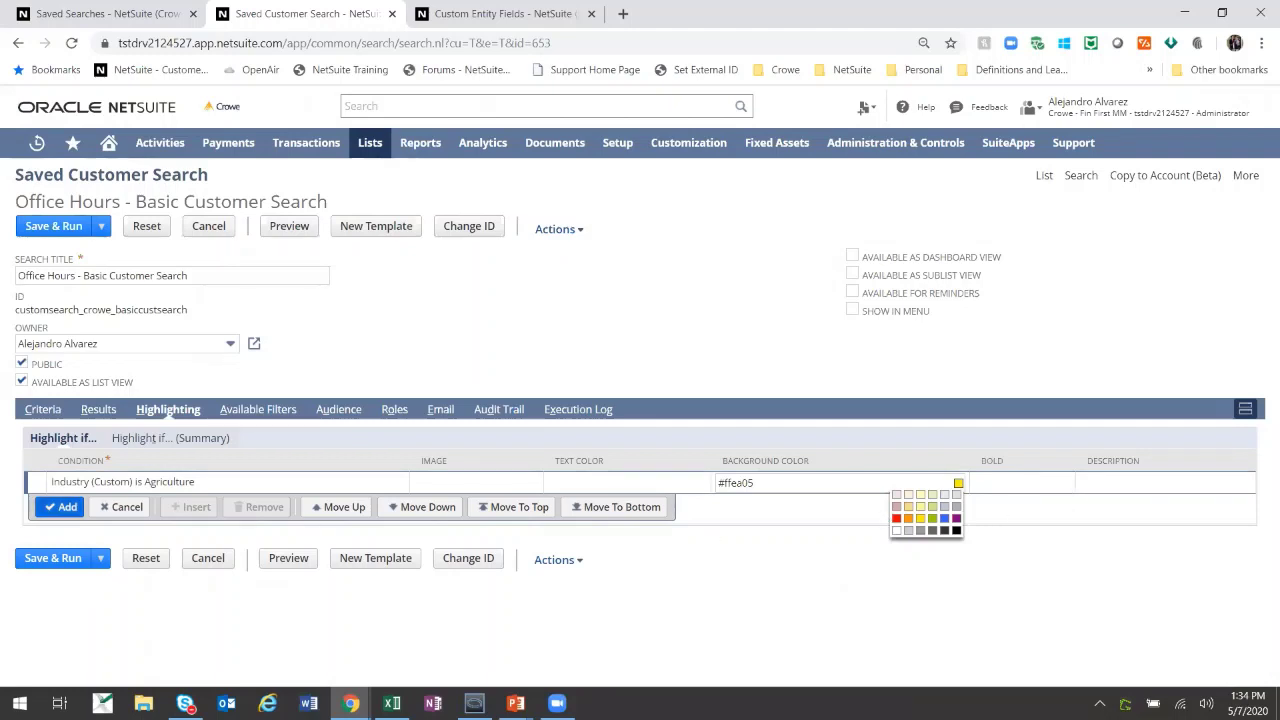
left_click(62, 507)
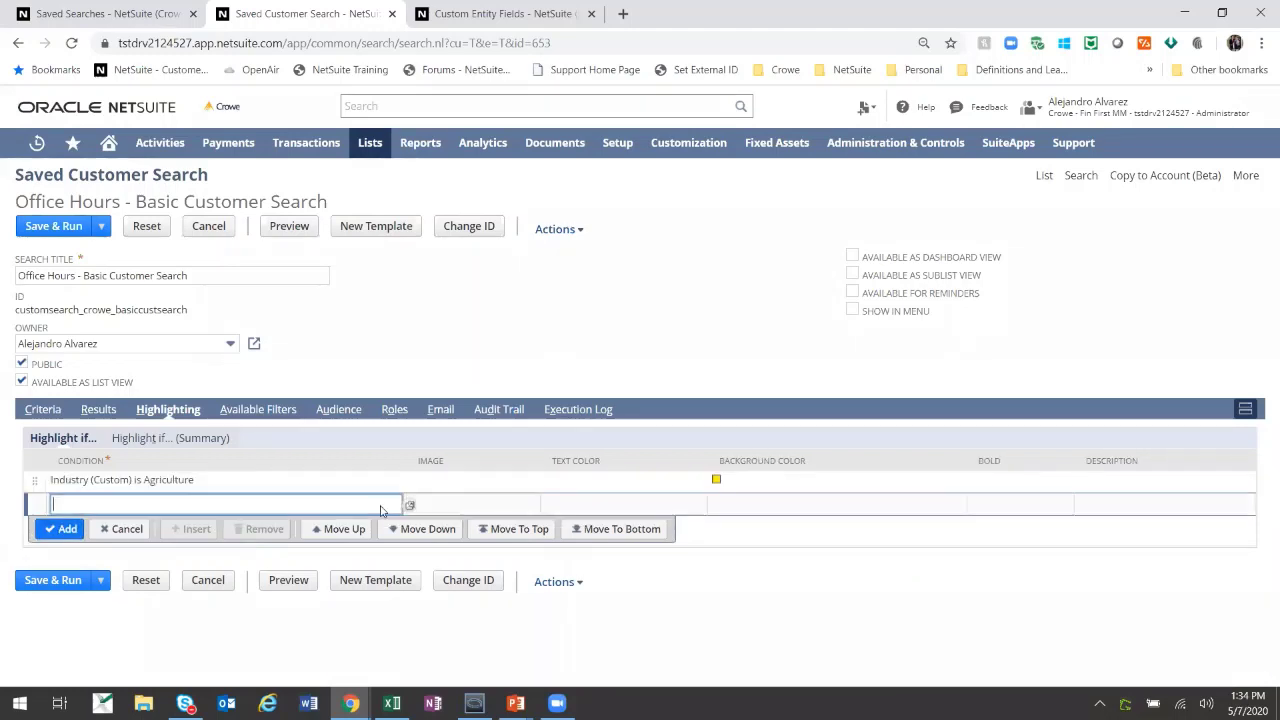
left_click(73, 222)
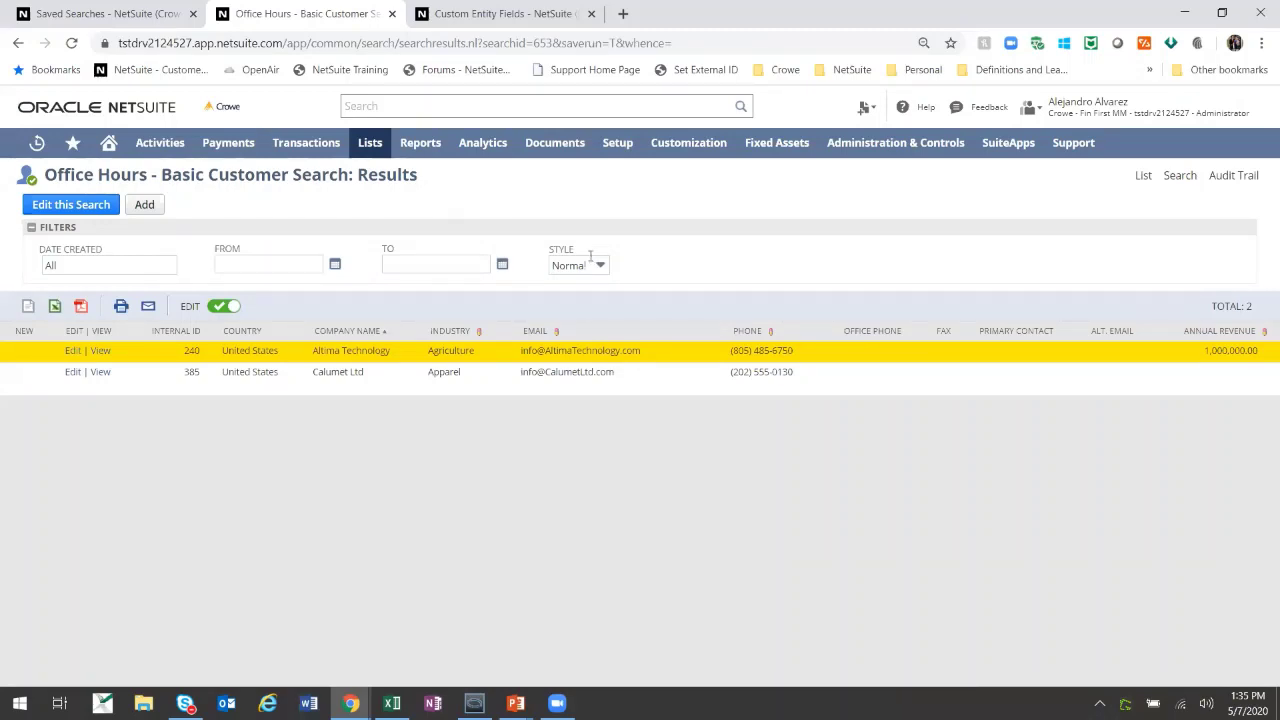
- Reopen the search for editing, make it available as a dashboard view, and save and run it
left_click(80, 206)
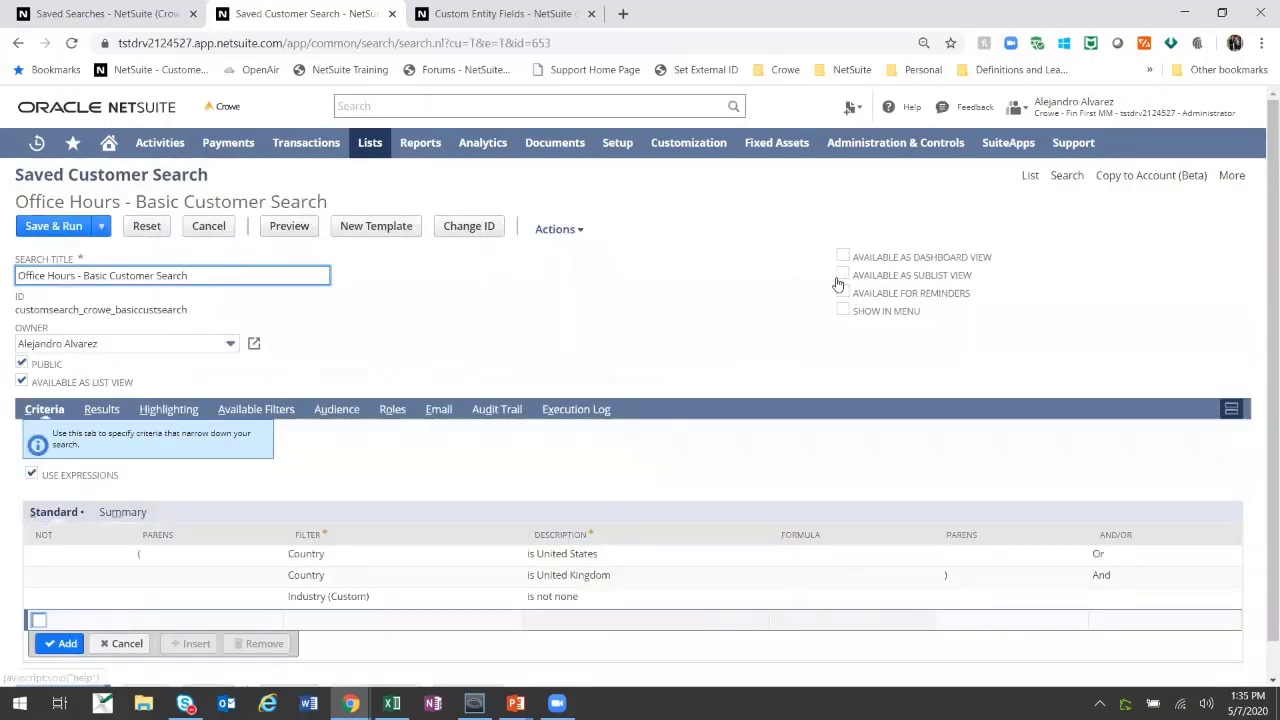
left_click(843, 256)
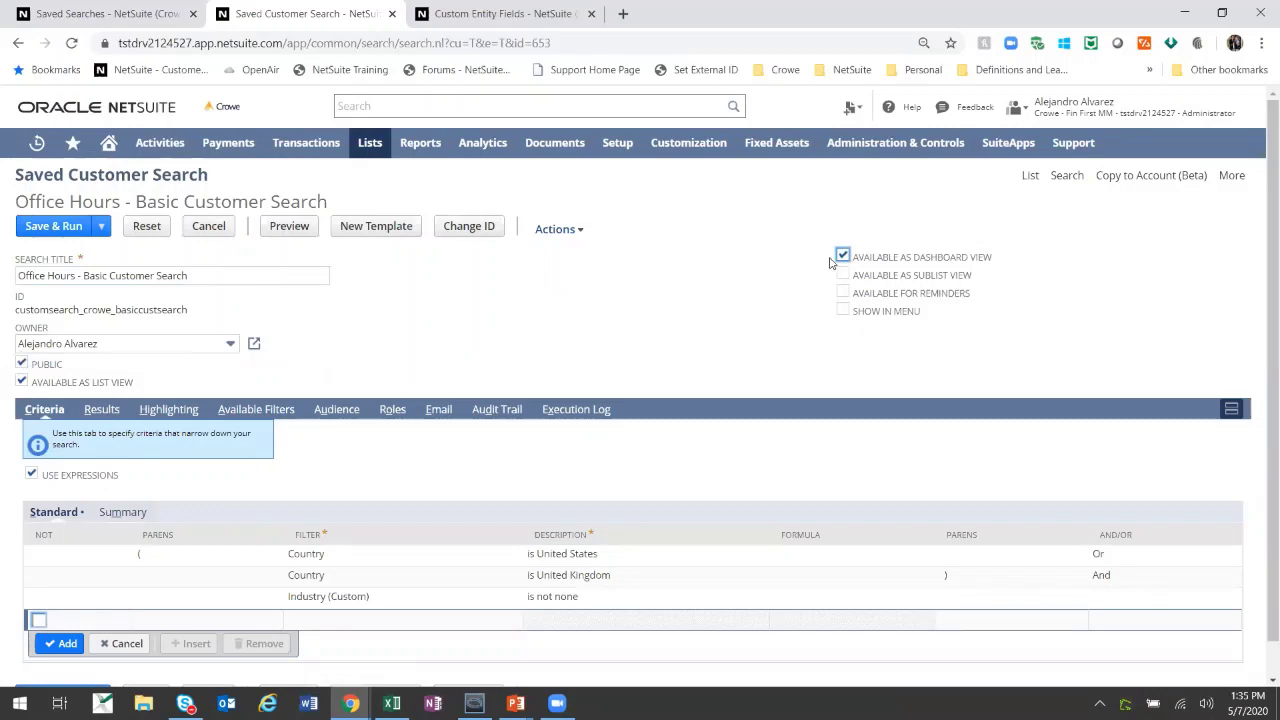
left_click(40, 227)
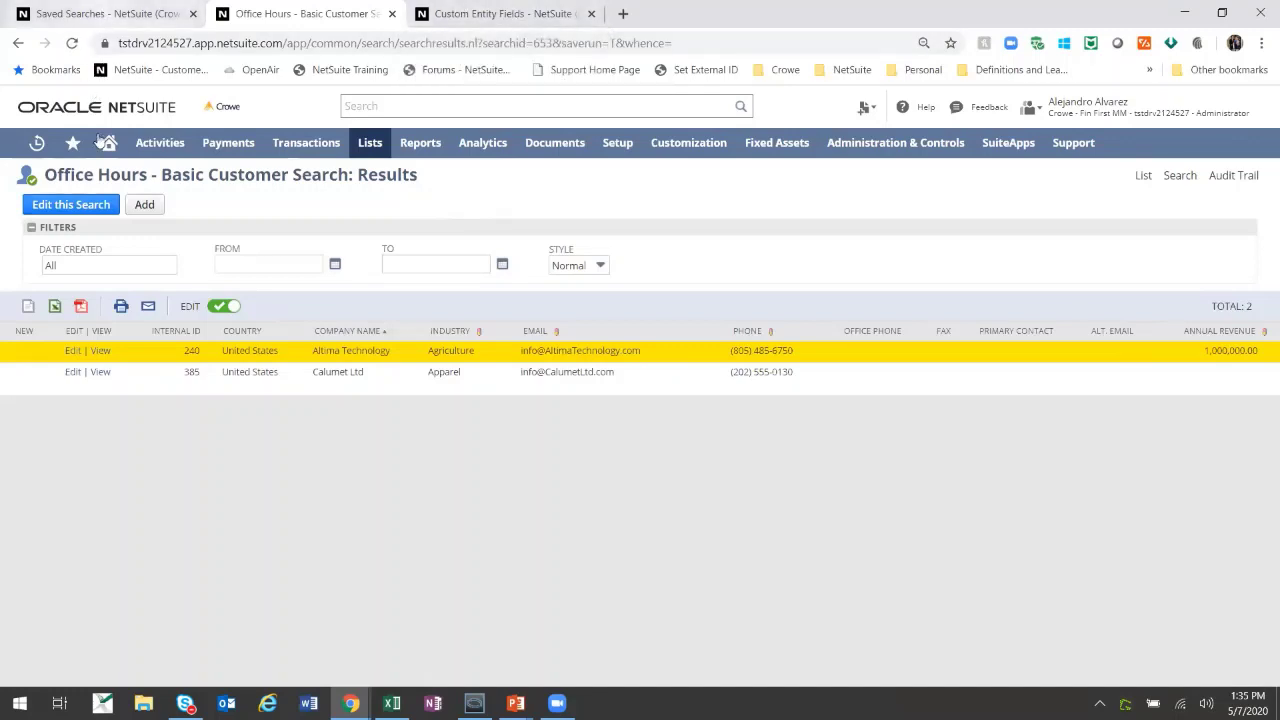
- Add a Custom Search portlet to the Home dashboard below Custom Content and finish personalizing
left_click(104, 15)
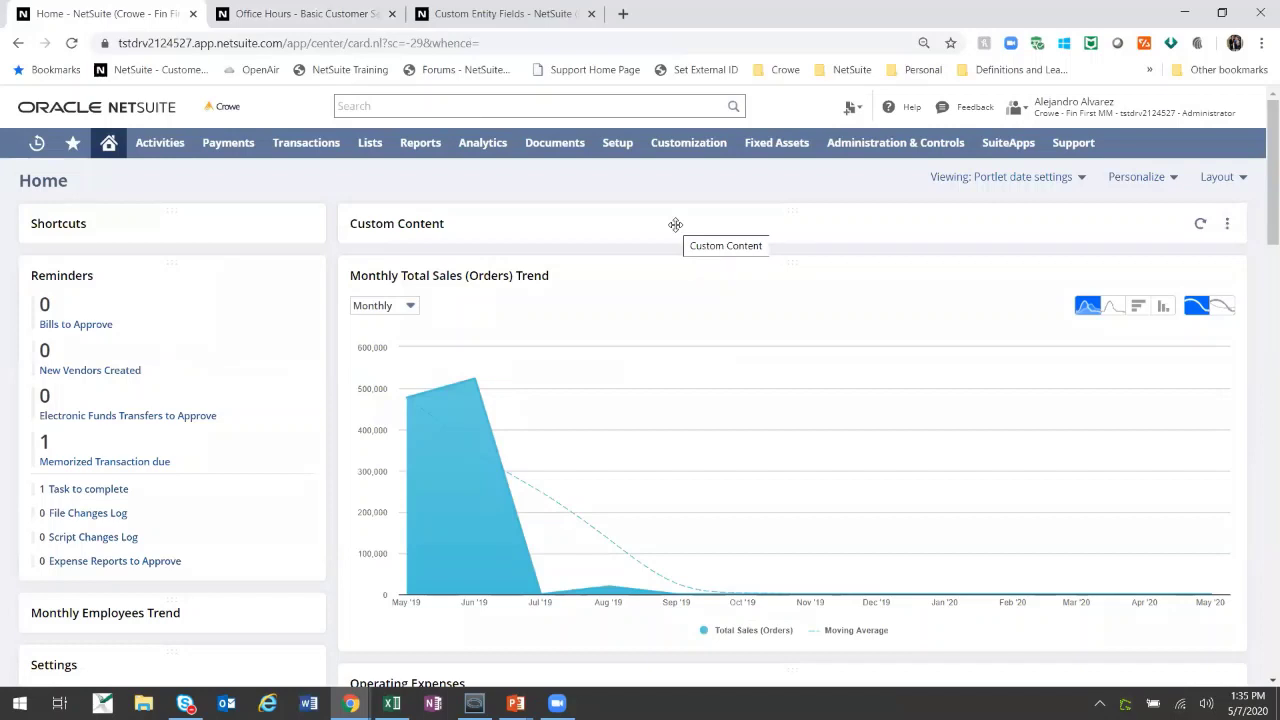
left_click(1132, 178)
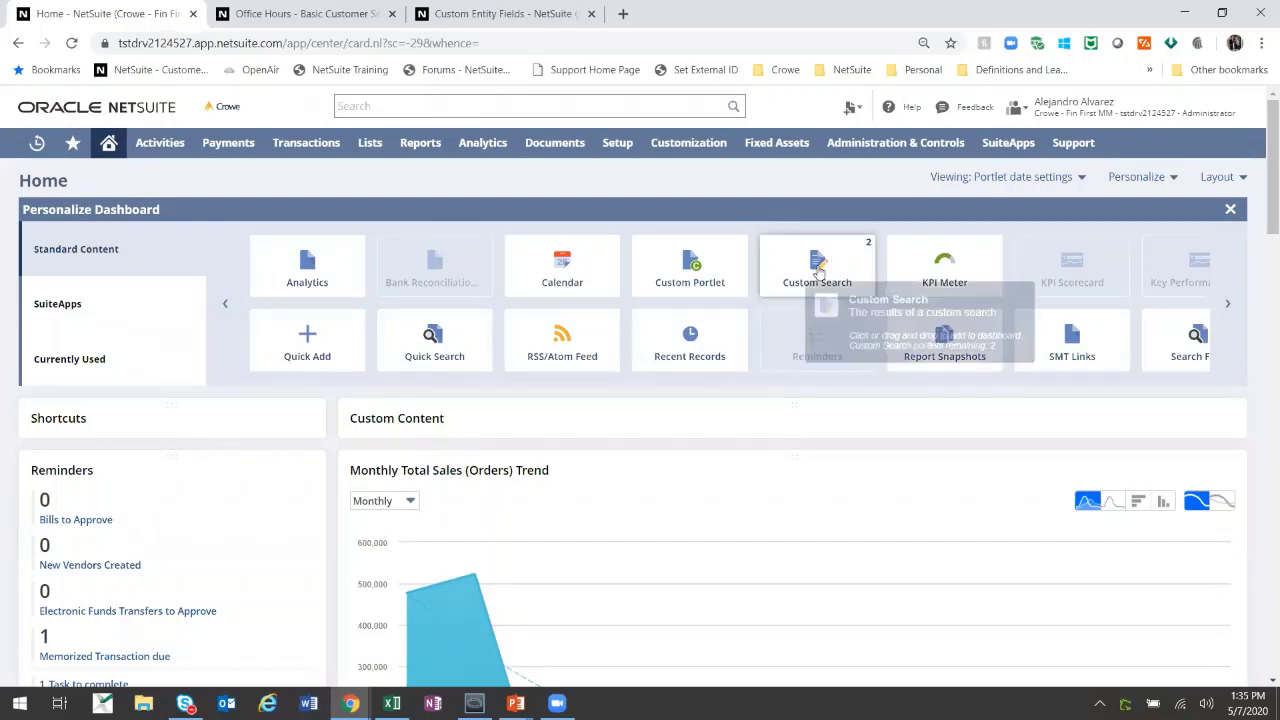
left_click_drag(836, 258, 730, 420)
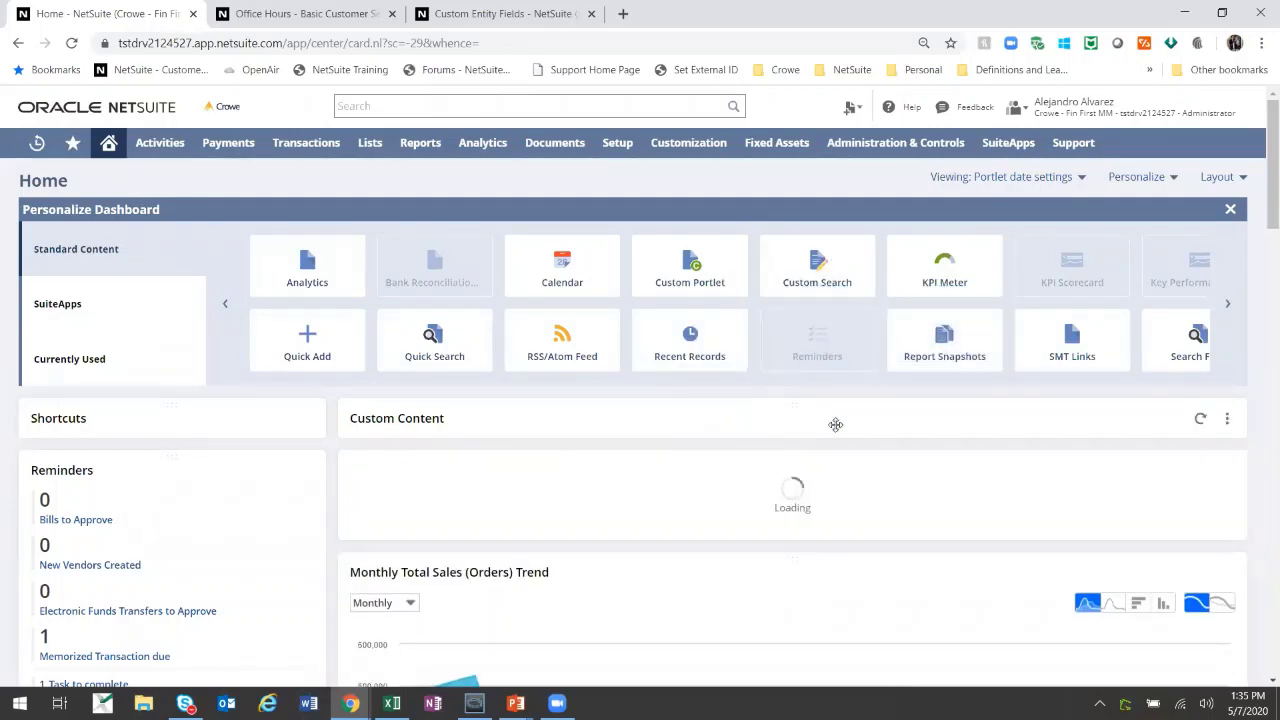
left_click(1230, 209)
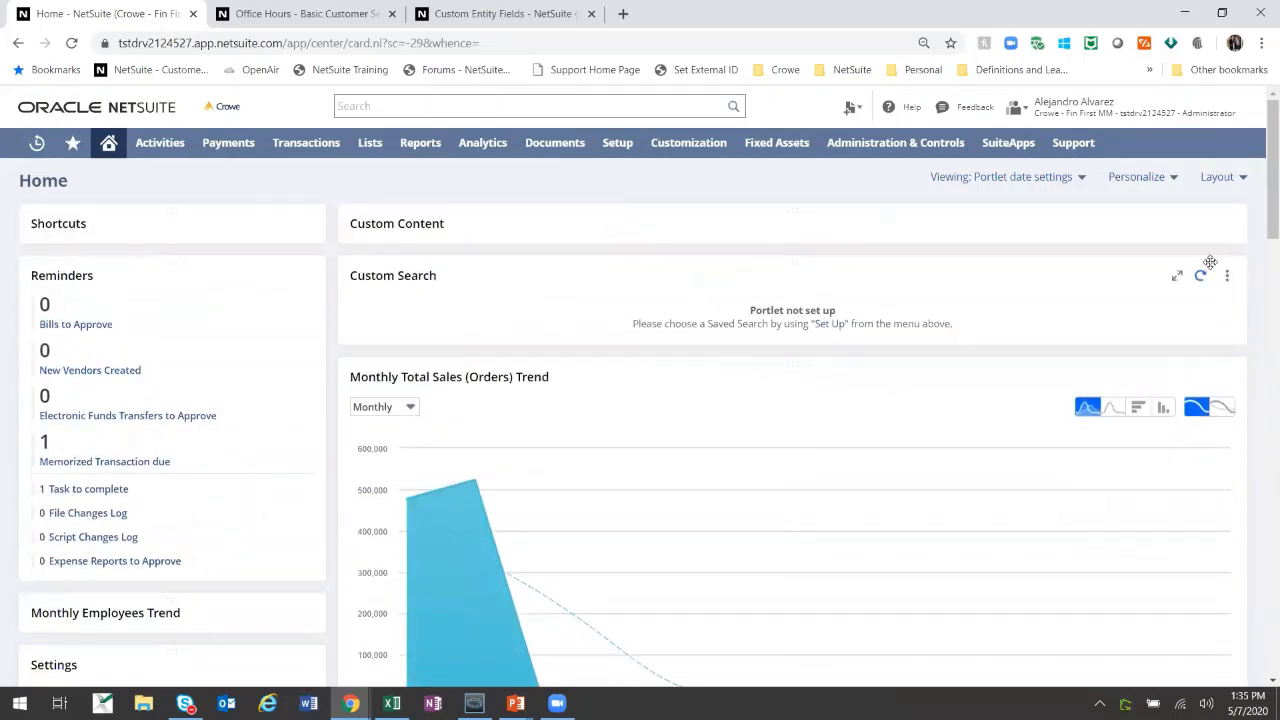
- Set up the new Custom Search portlet to use the search Office Hours - Basic Customer Search
left_click(1227, 275)
mouse_move(1225, 275)
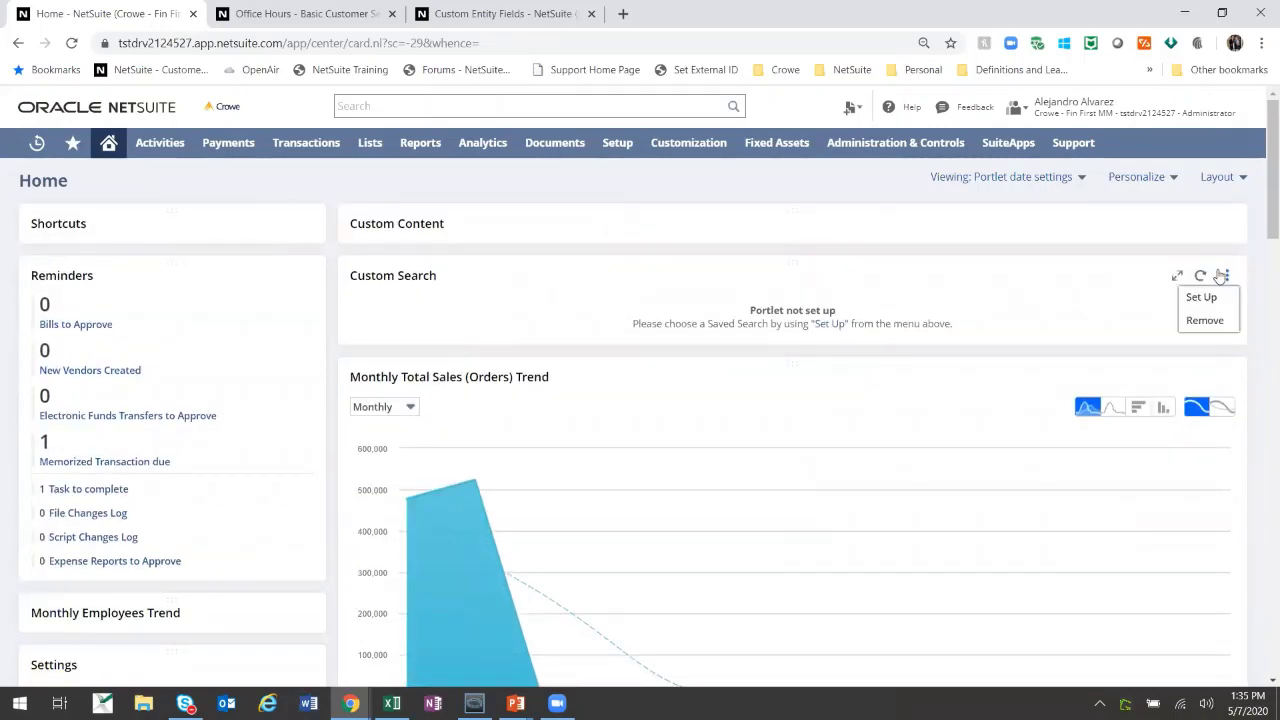
left_click(1213, 303)
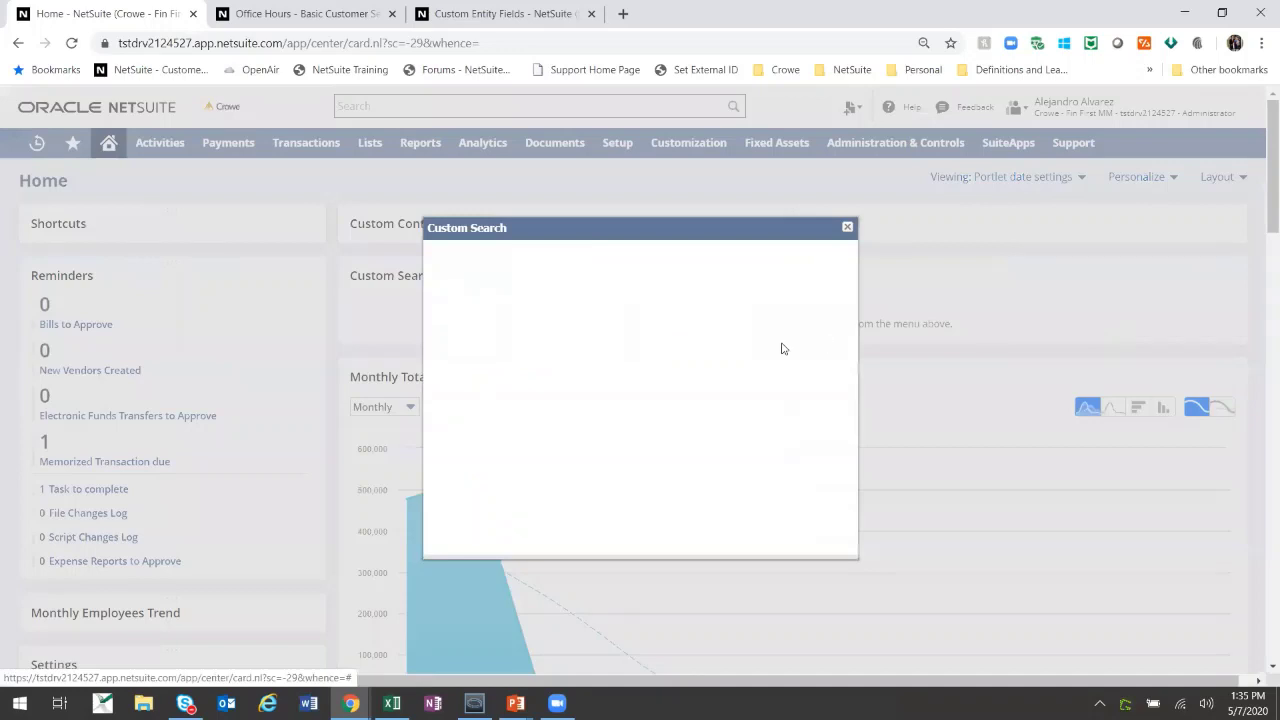
left_click(513, 333)
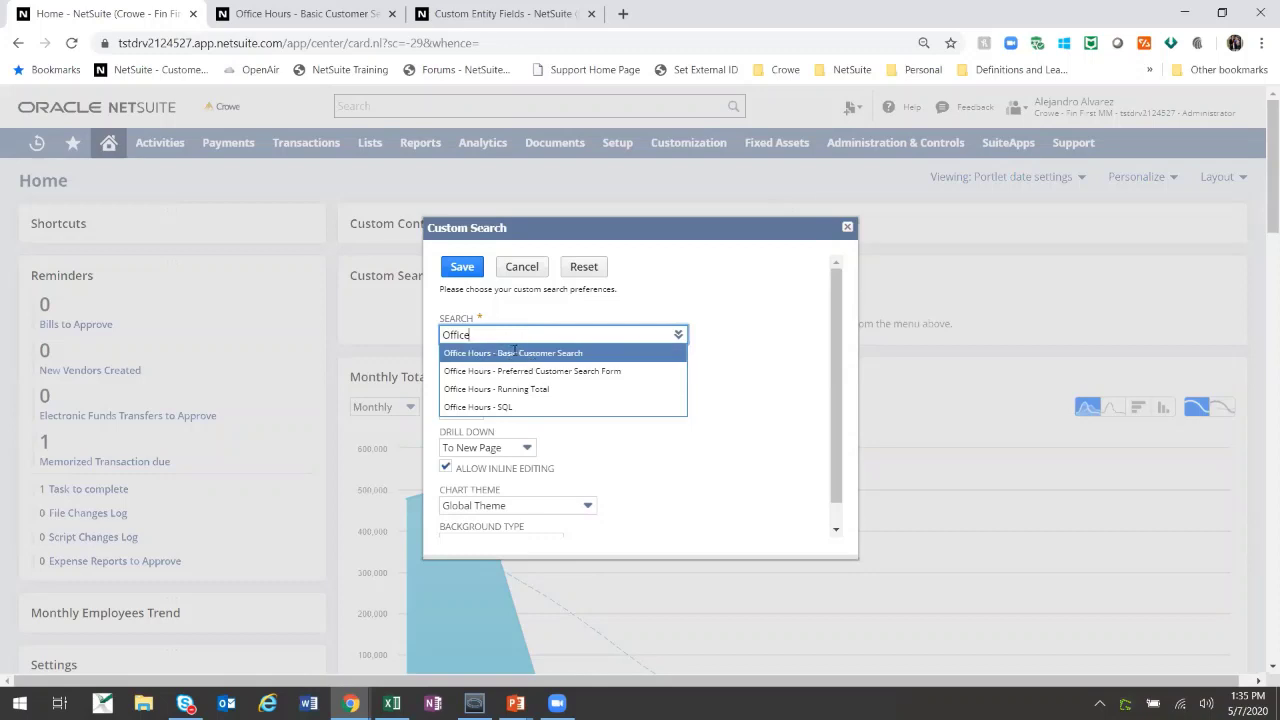
left_click(517, 352)
- Title the custom search portlet Customers and save its setup
left_click(518, 373)
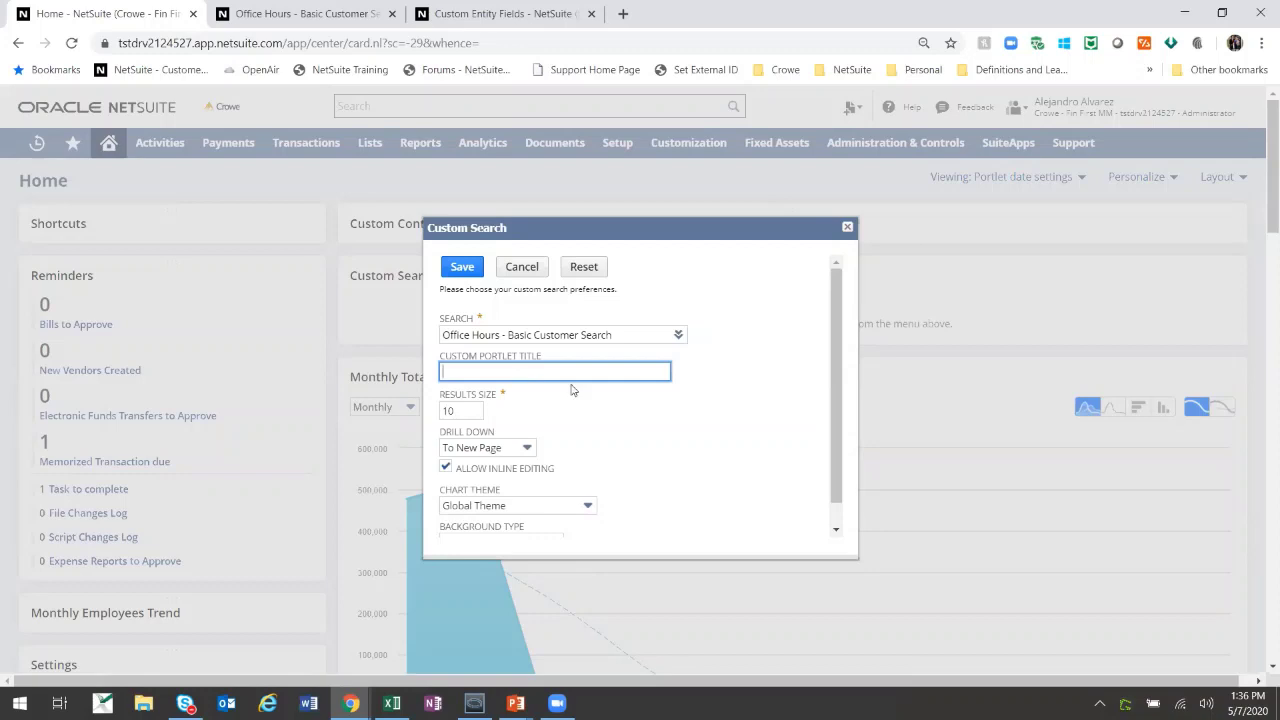
type("Customer")
key("Tab")
key("shift+Tab")
type("s")
key("Tab")
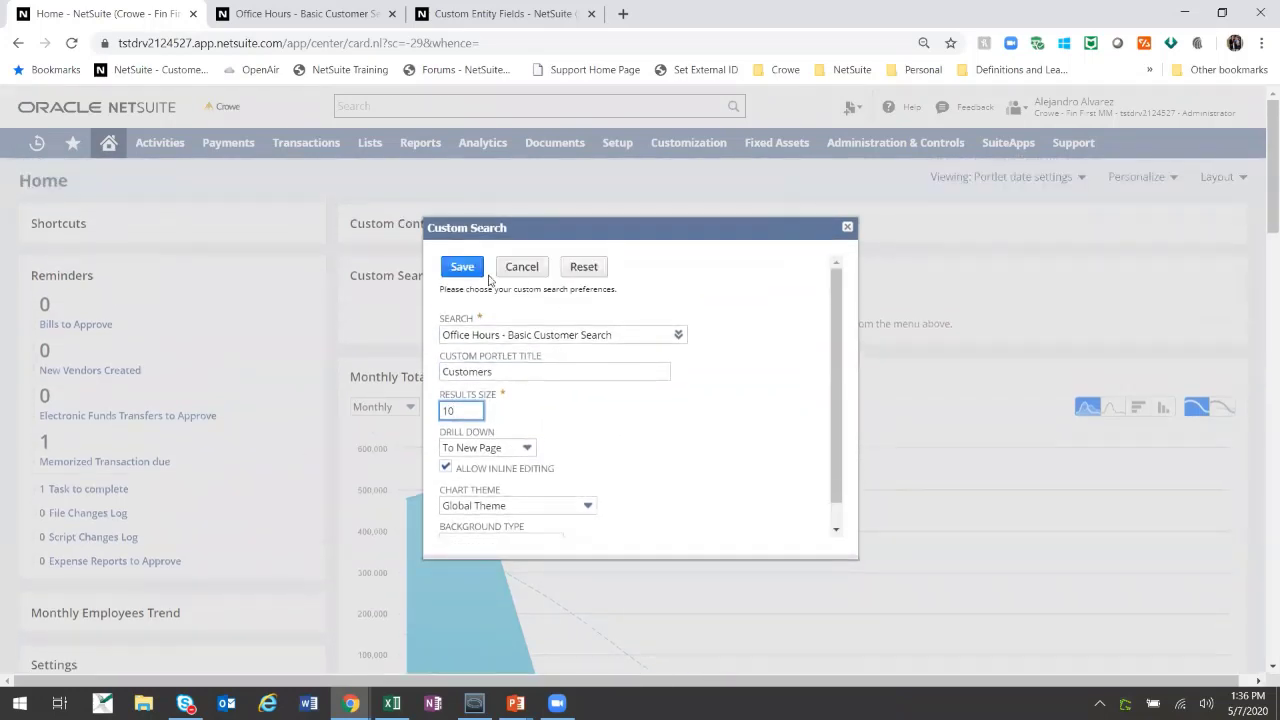
left_click(475, 268)
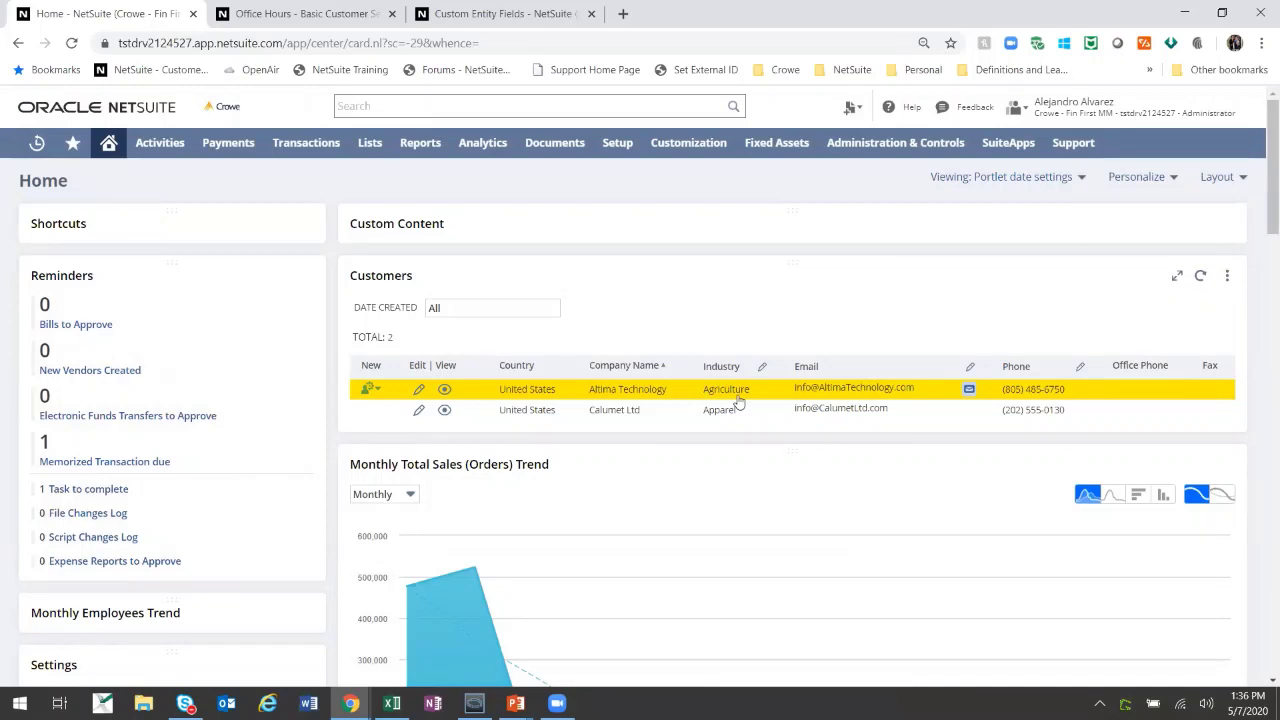
- Edit the Basic Customer Search to send email alerts when records are created or updated and emails according to schedule
left_click(325, 13)
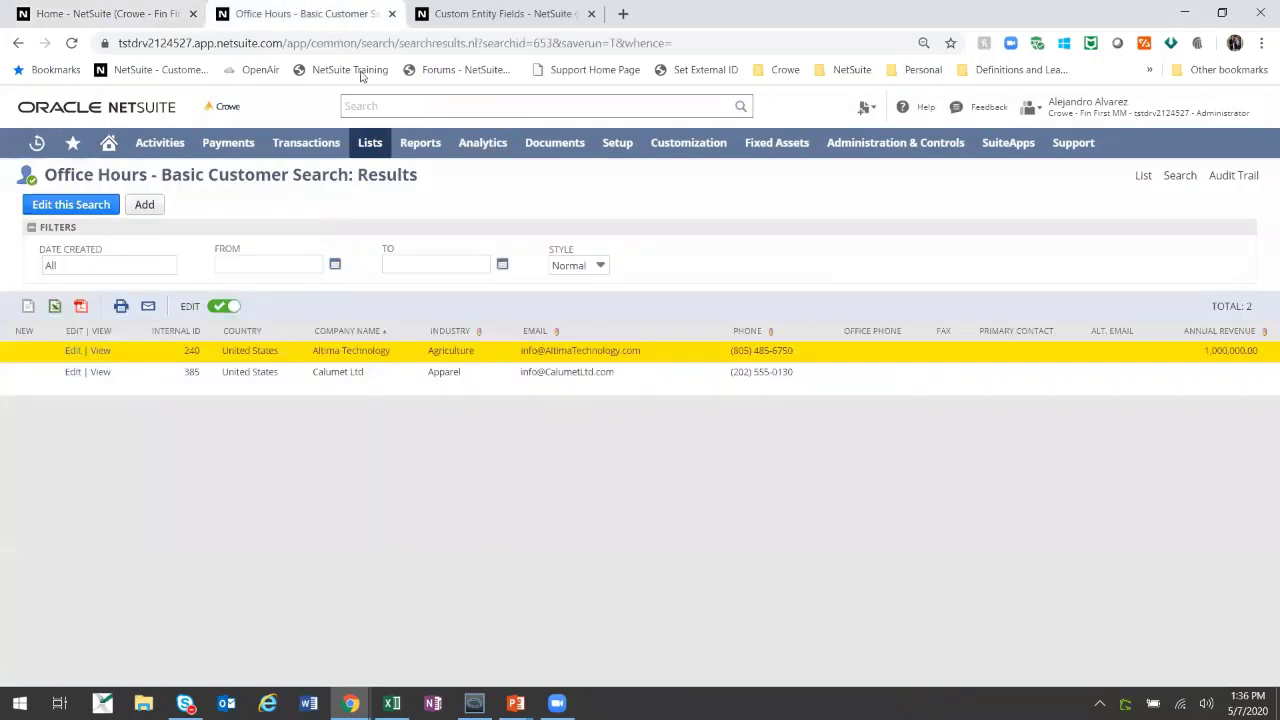
left_click(78, 205)
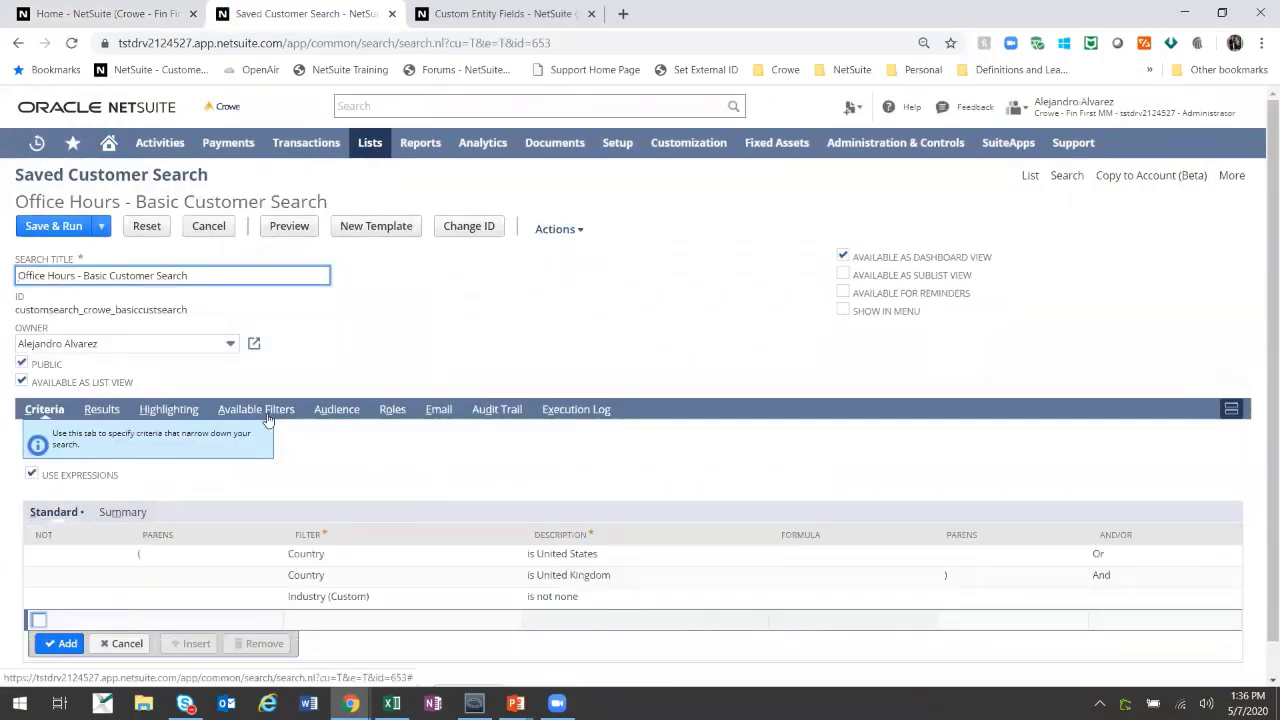
left_click(258, 411)
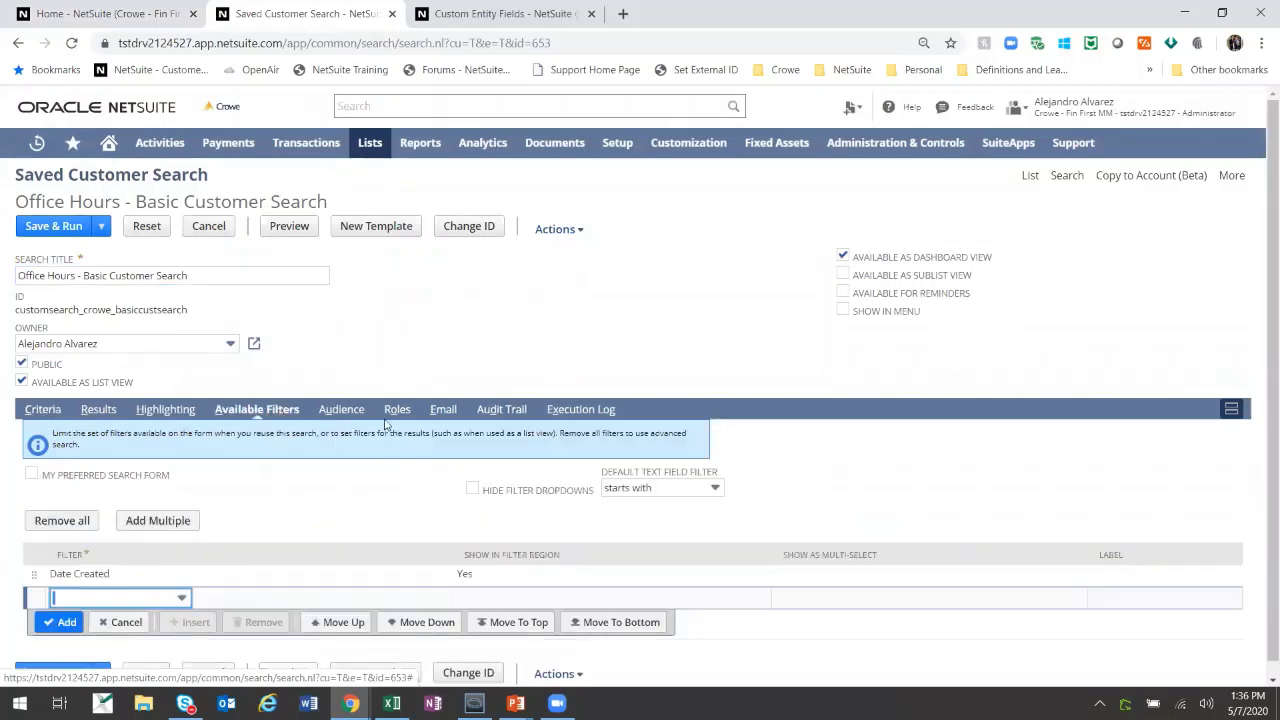
left_click(438, 411)
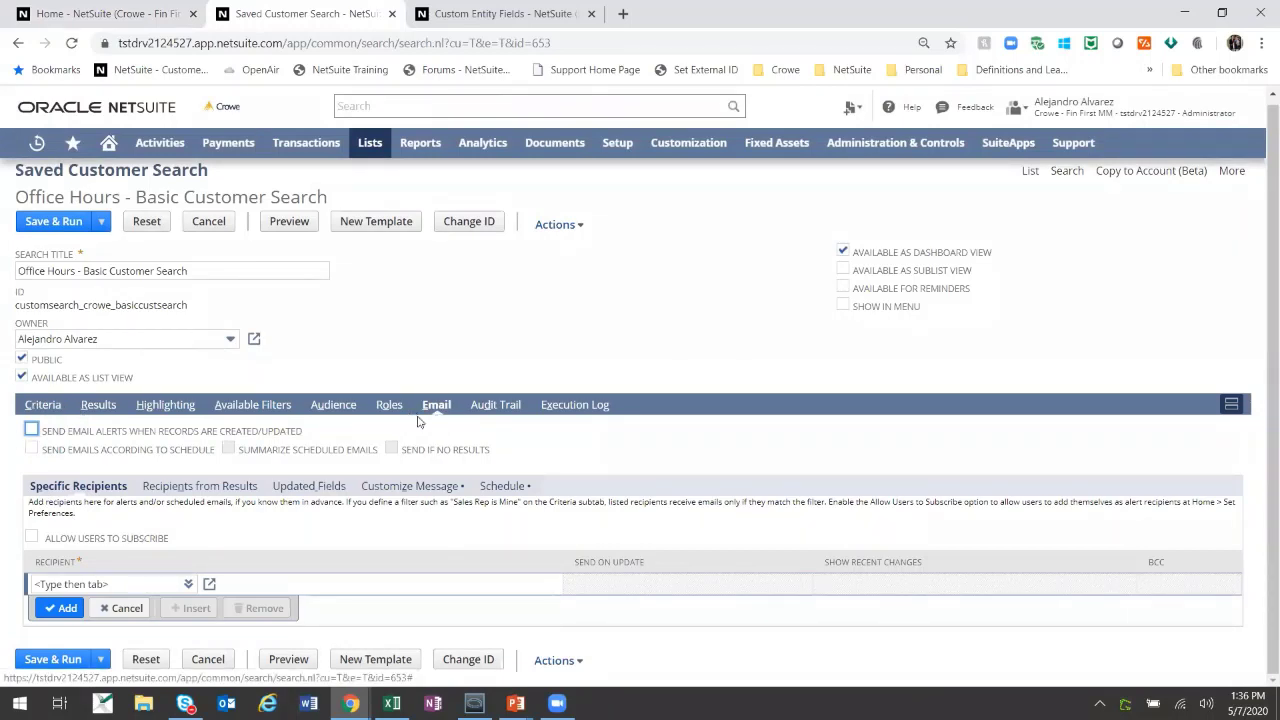
left_click(31, 430)
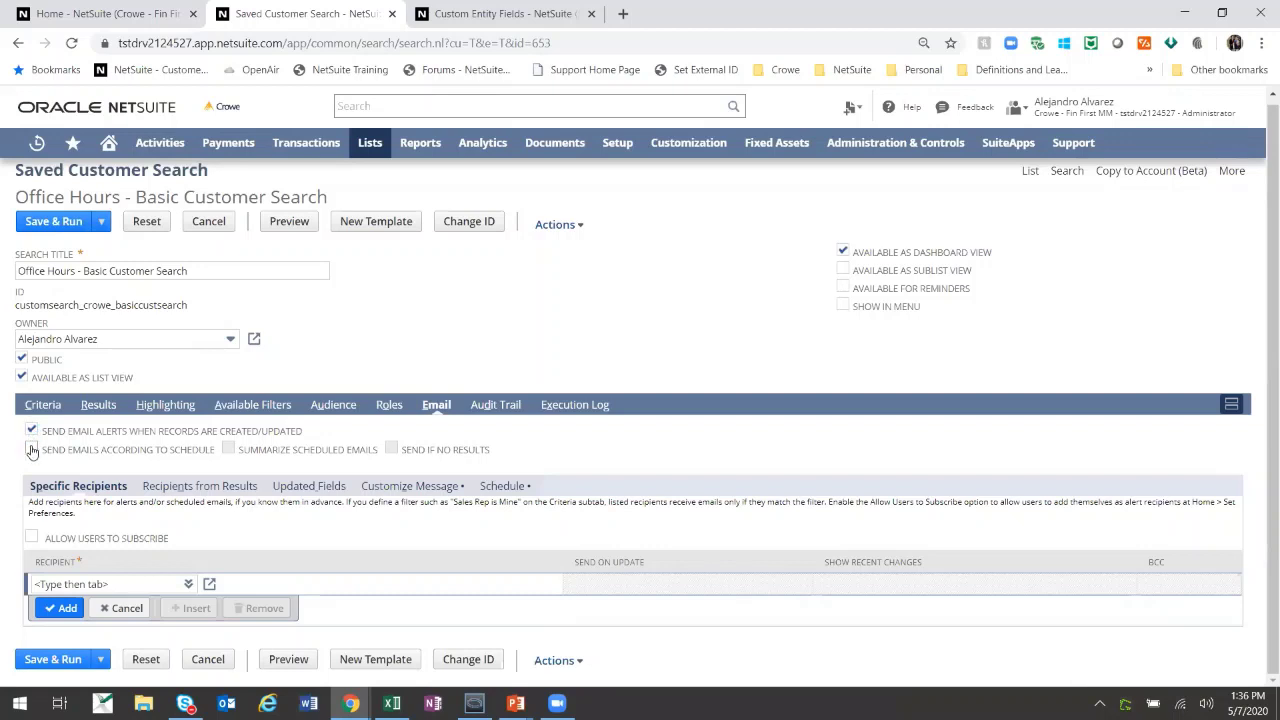
left_click(31, 450)
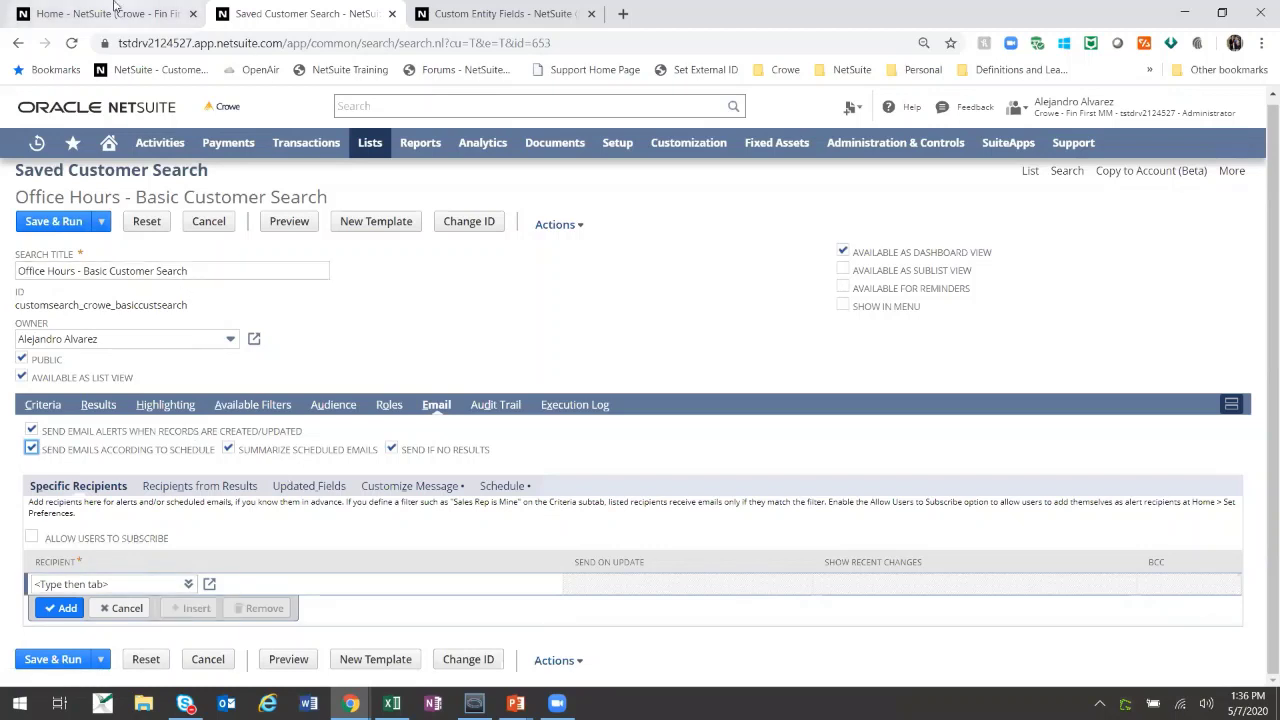
- Add Sales Rep as a new column in the search results
left_click(40, 405)
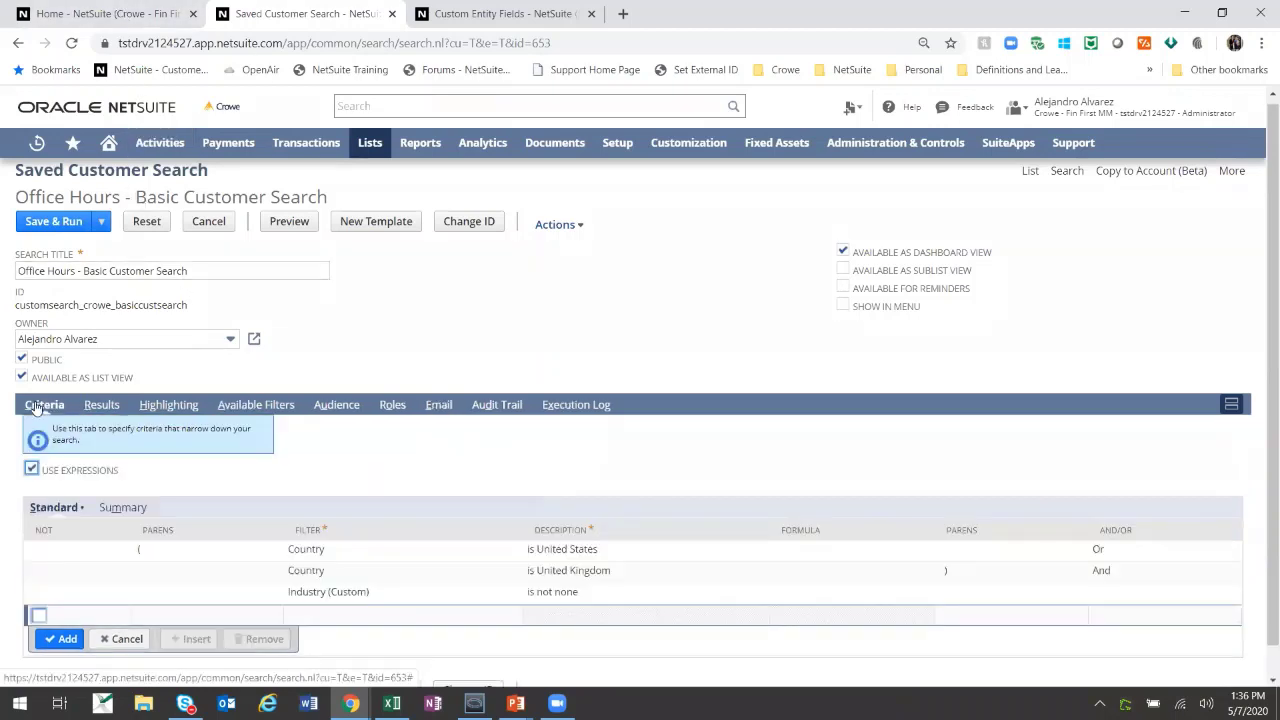
left_click(99, 405)
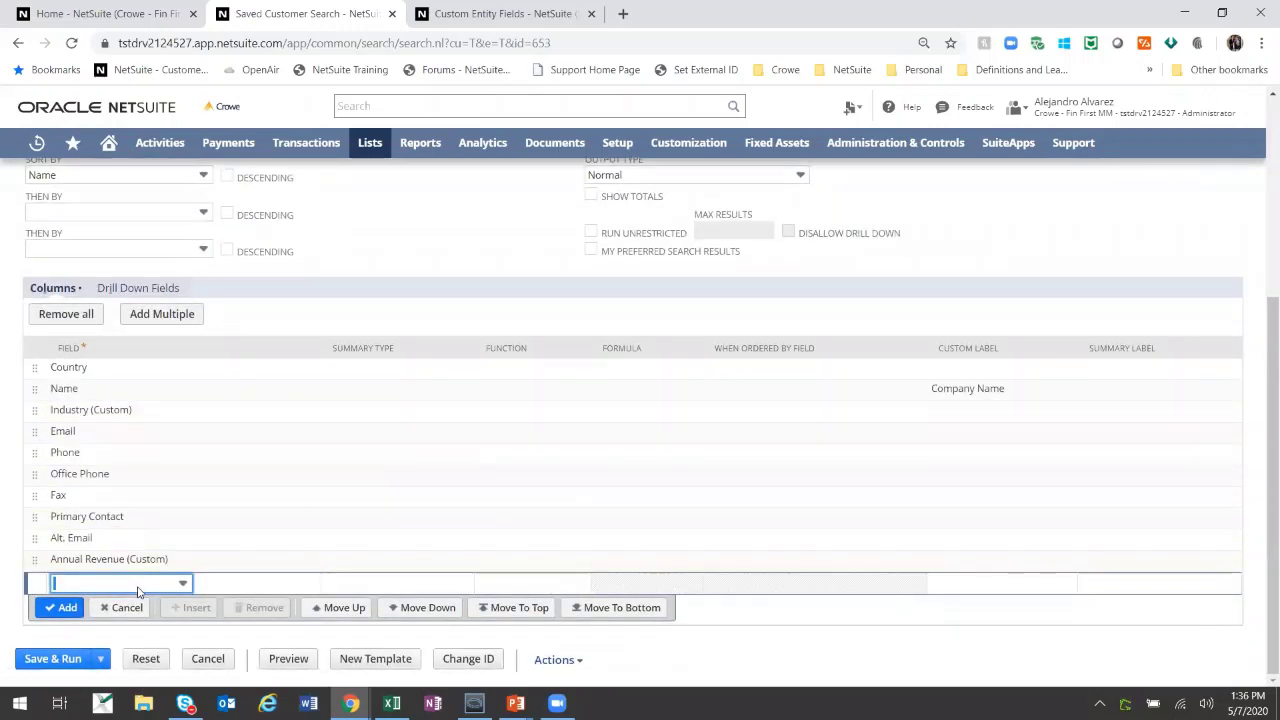
left_click(136, 585)
type("s Readiness")
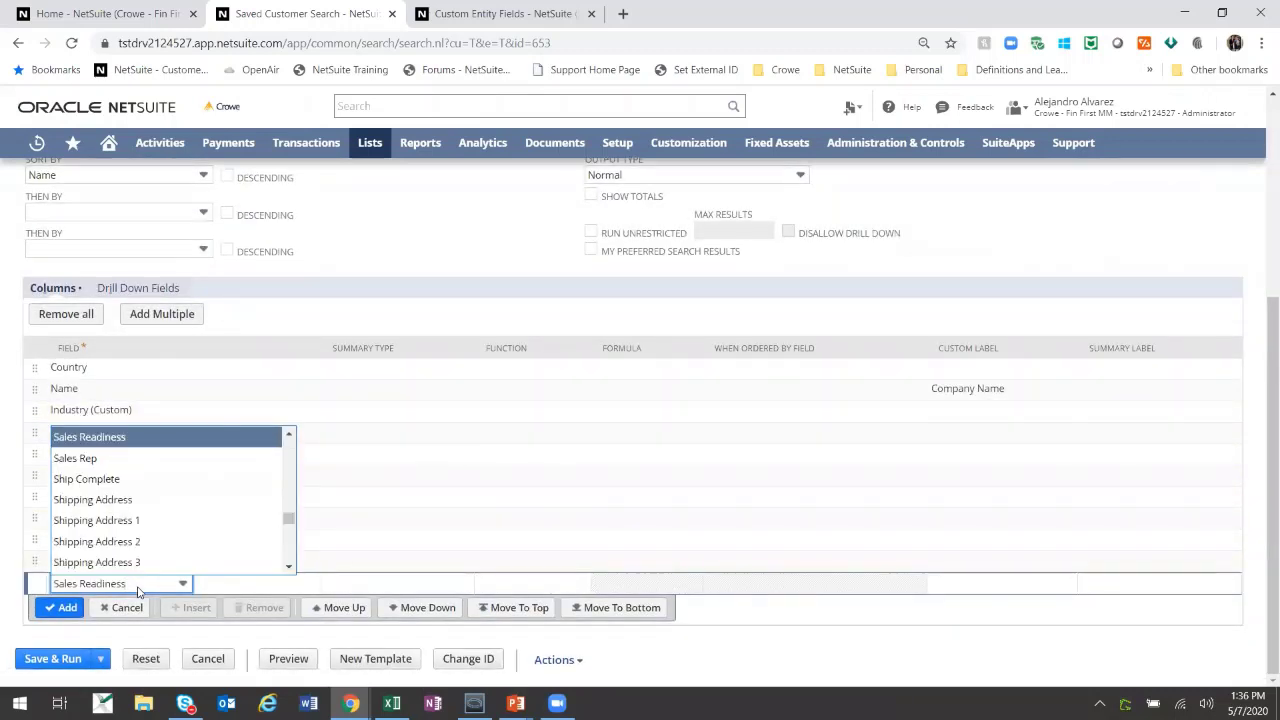
left_click(149, 457)
left_click(61, 607)
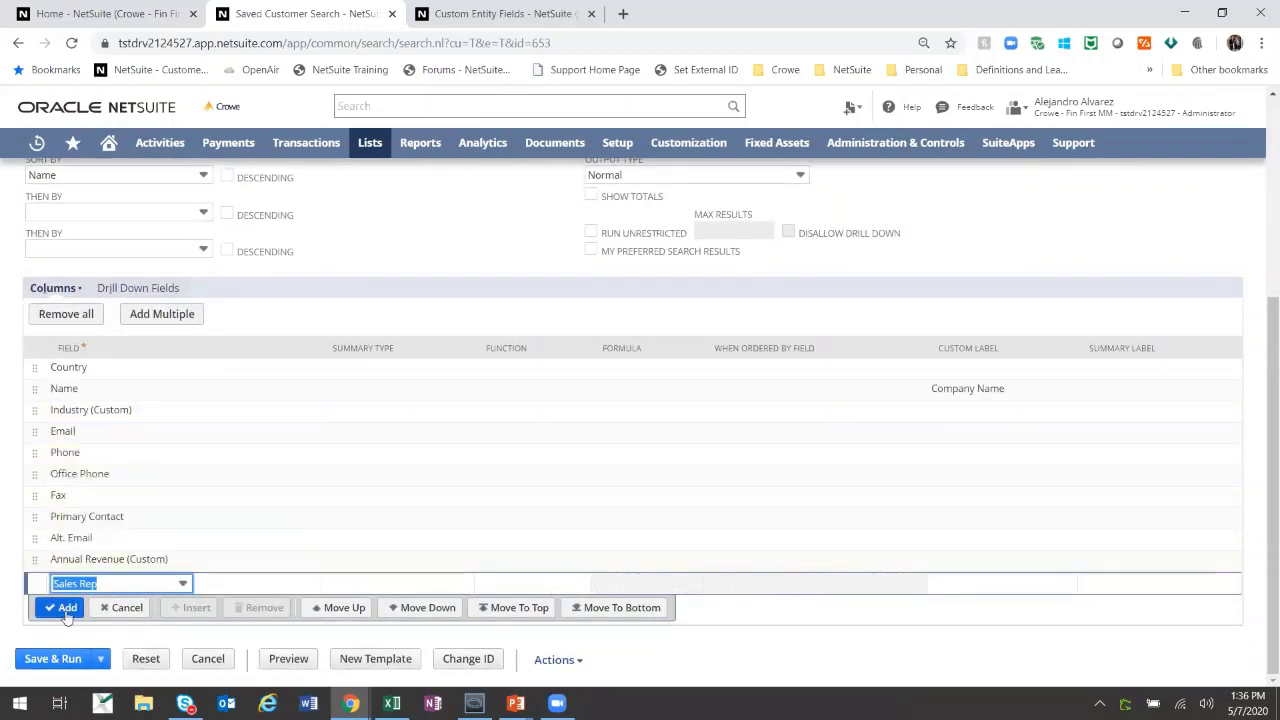
- Move the Sales Rep column directly below Industry (Custom) in the result columns
left_click(60, 583)
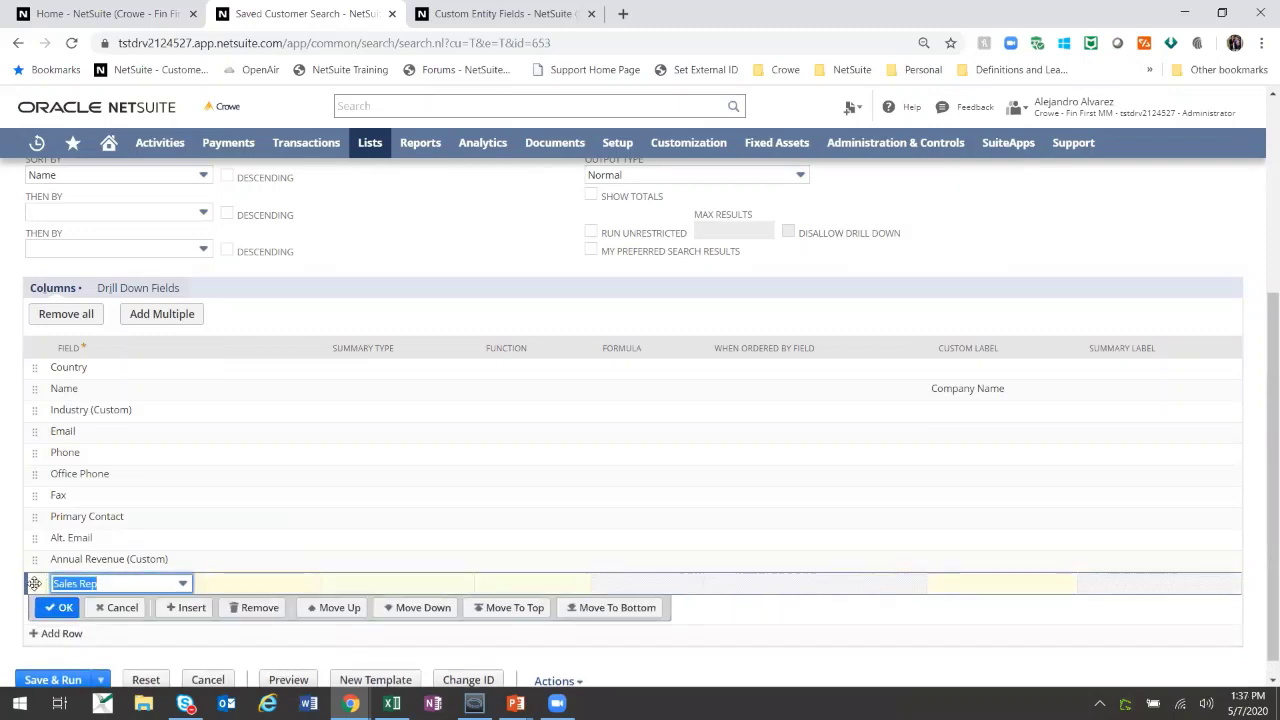
left_click(60, 431)
scroll(57, 400, "up", 3)
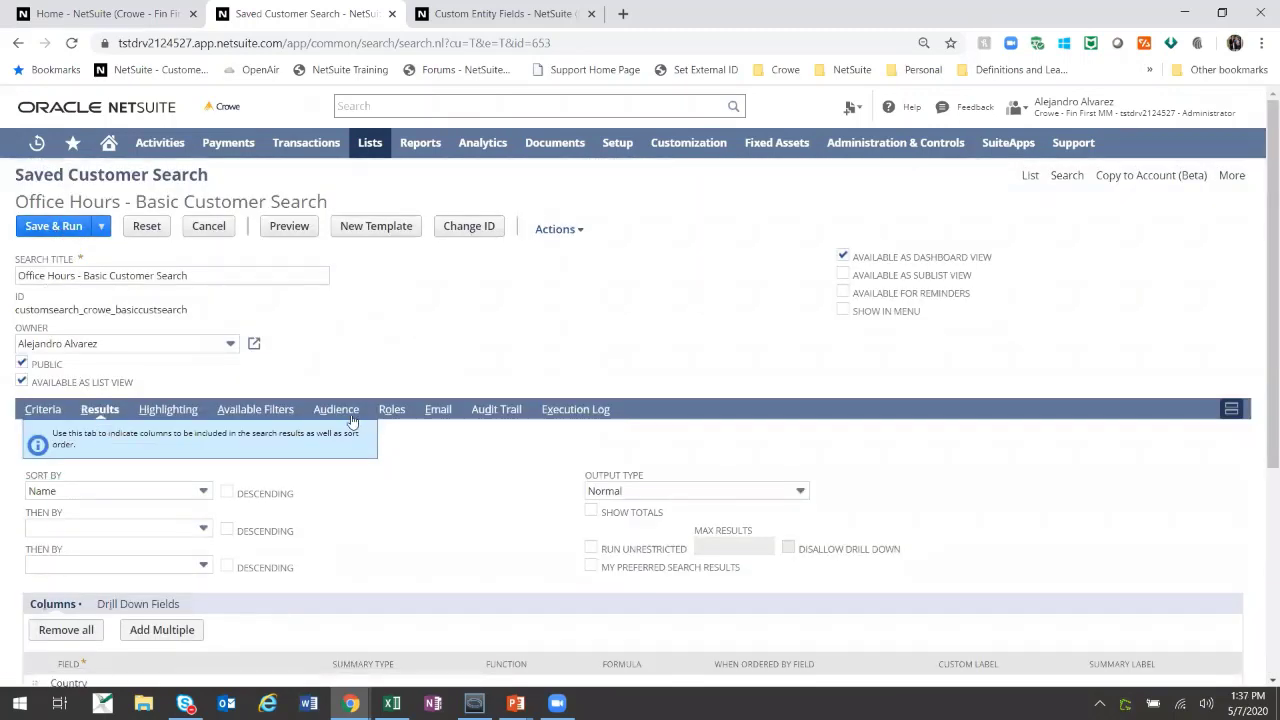
- Choose Sales Rep as the recipient field for the search's emails to recipients from results
left_click(437, 416)
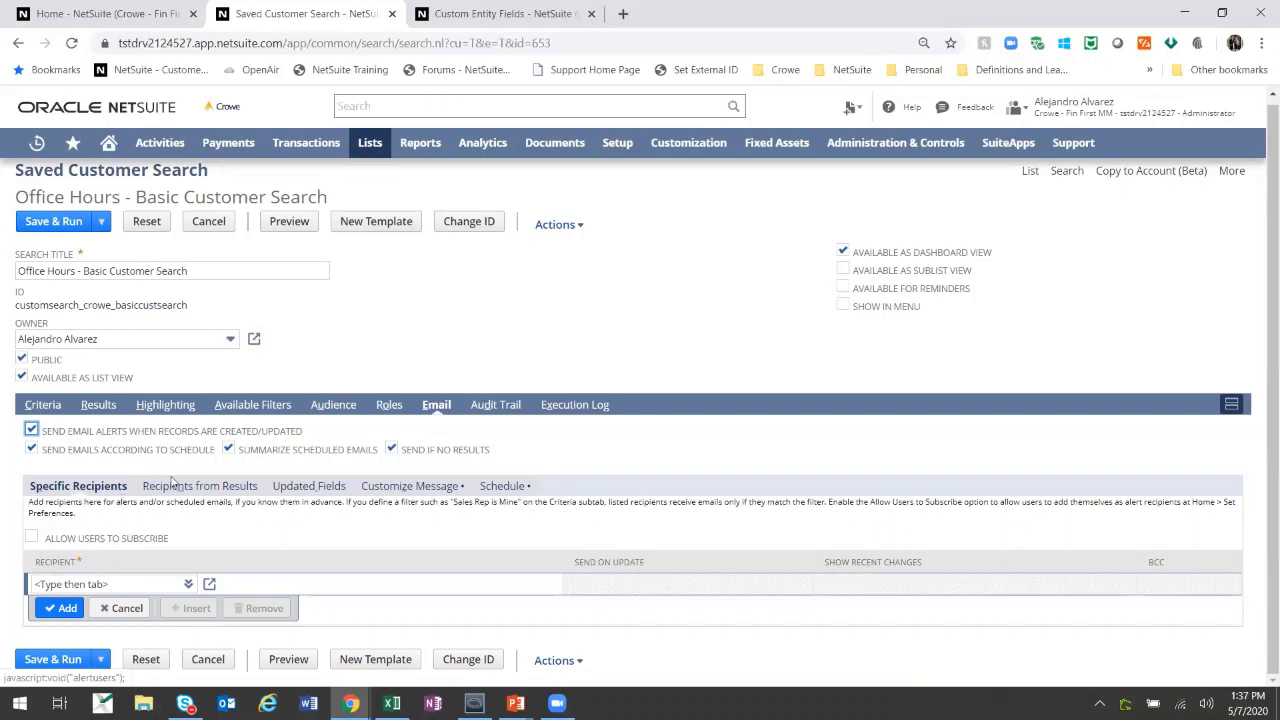
left_click(178, 487)
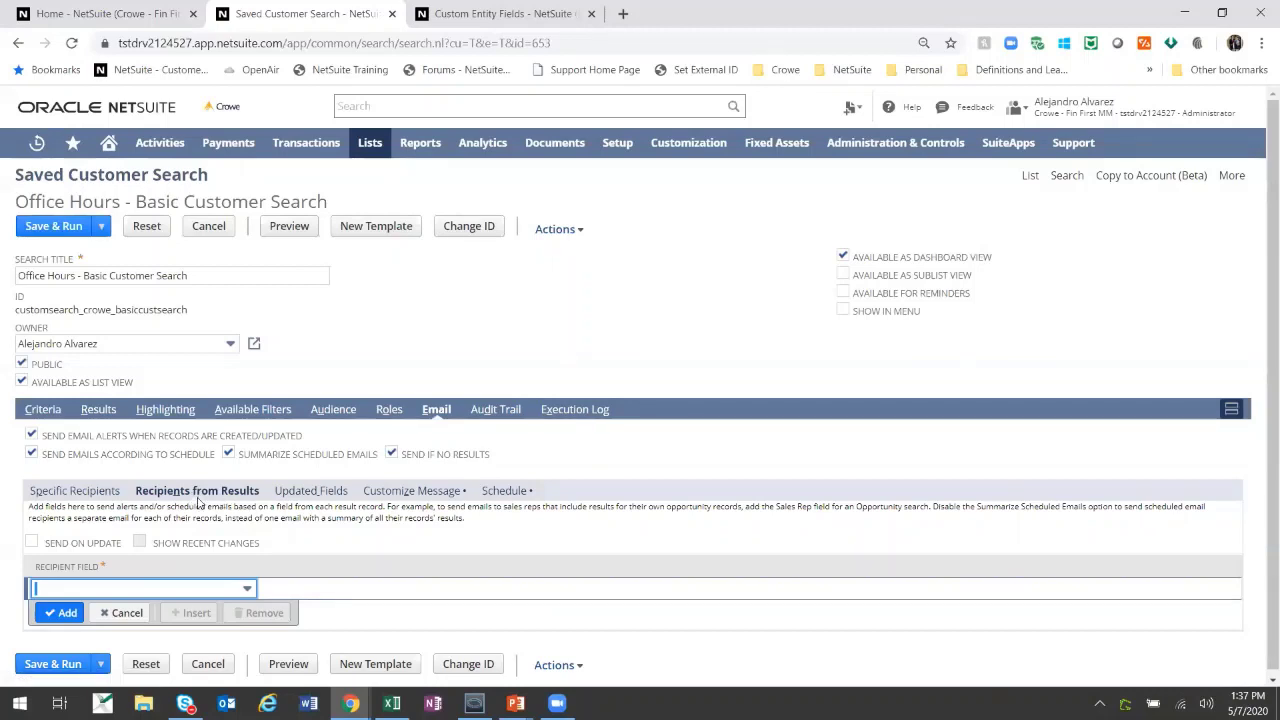
left_click(232, 592)
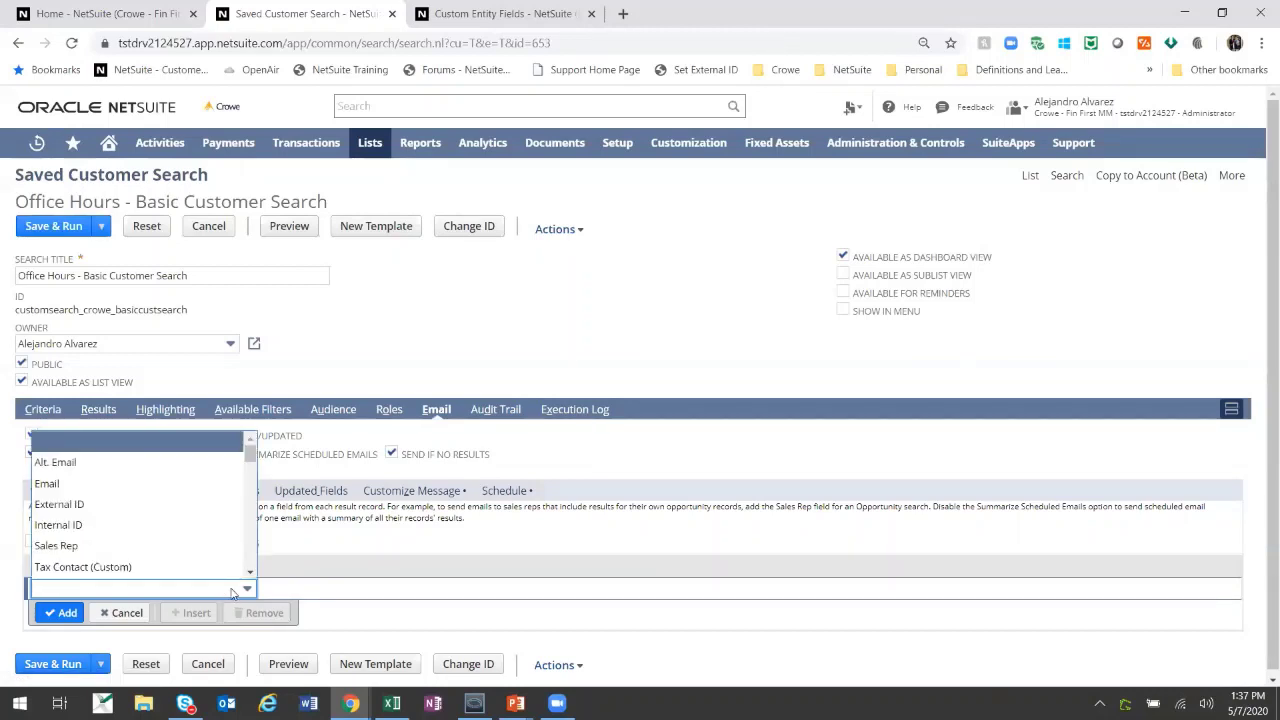
type("s Rep")
key("Return")
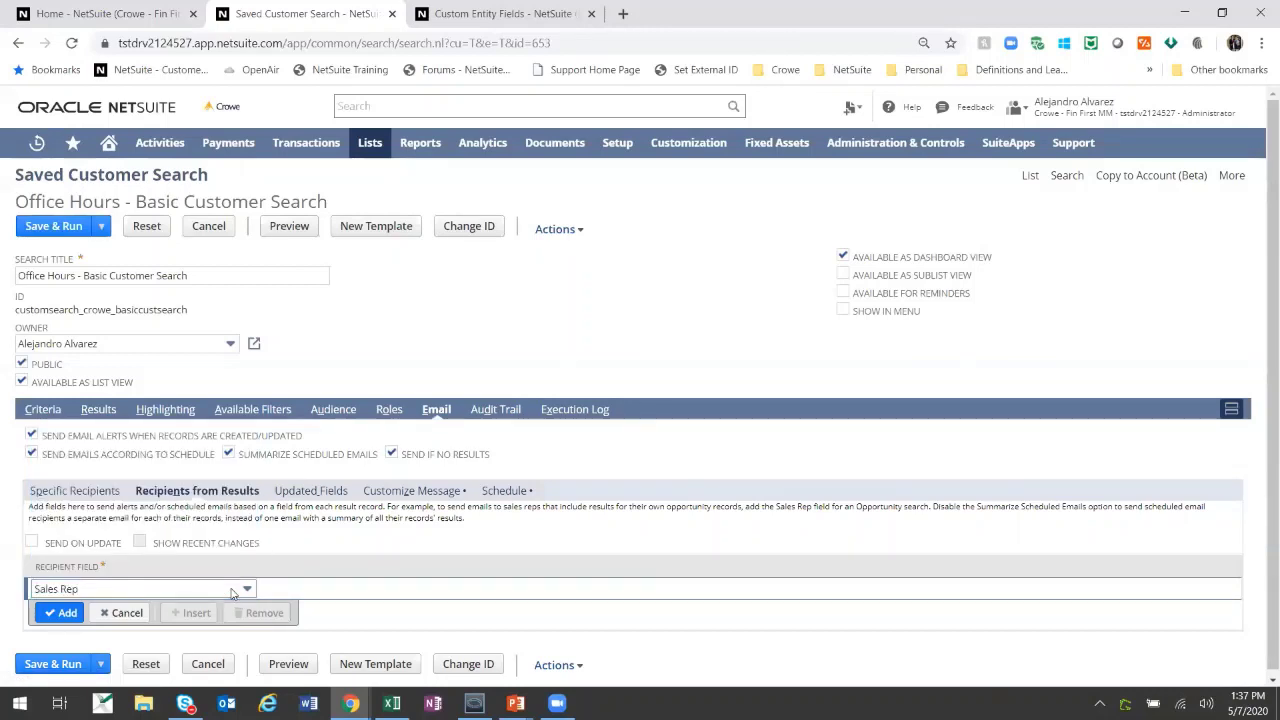
- Check the Sales Rep entry among the search's result columns
left_click(99, 409)
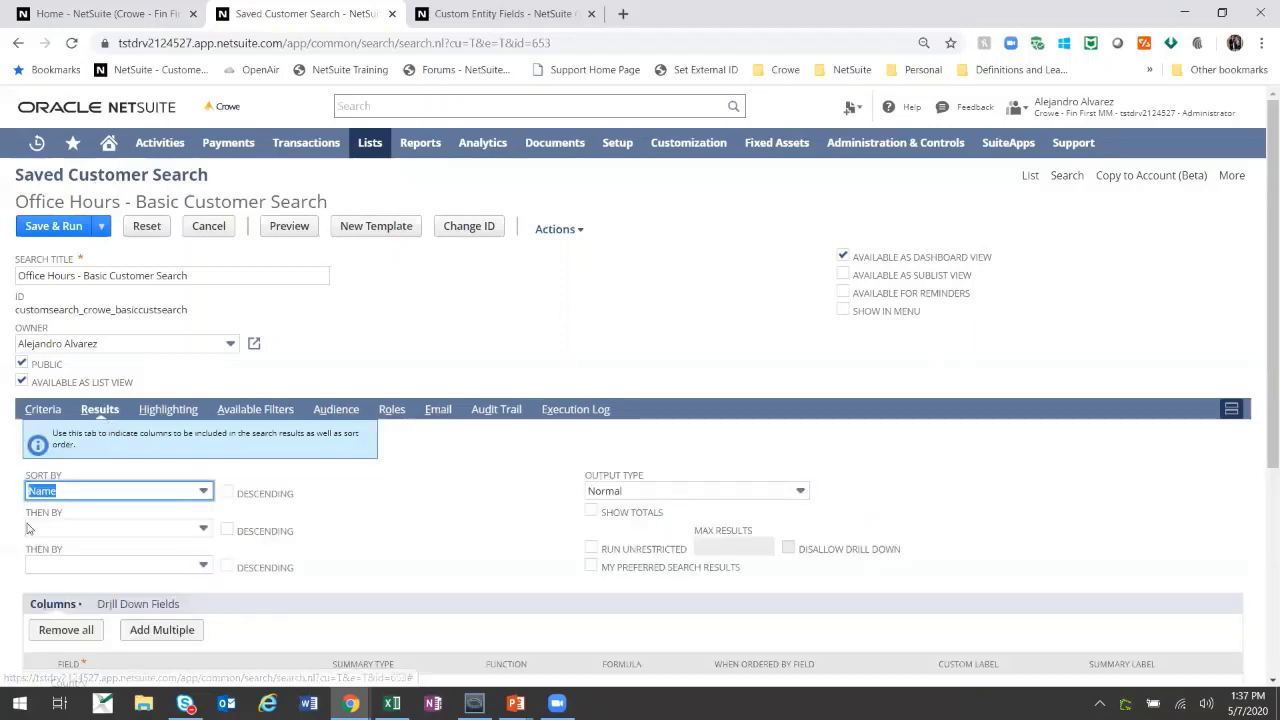
scroll(28, 528, "down", 2)
left_click(75, 584)
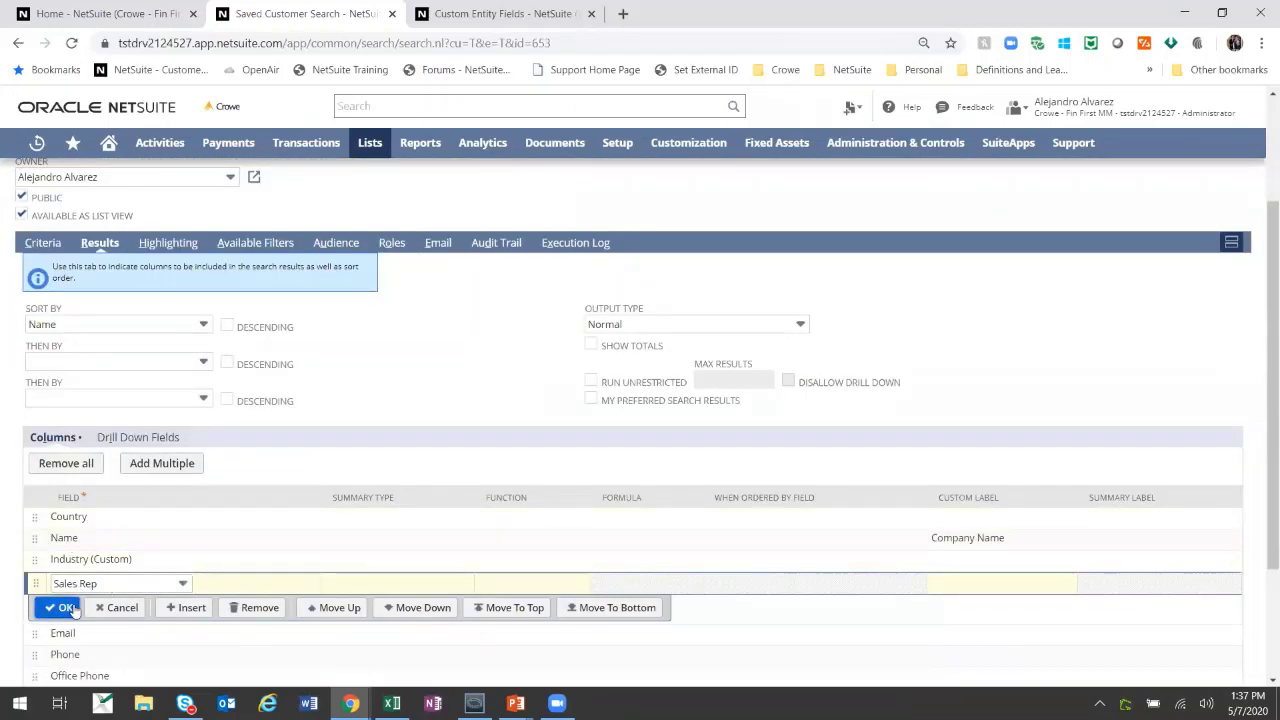
left_click(64, 608)
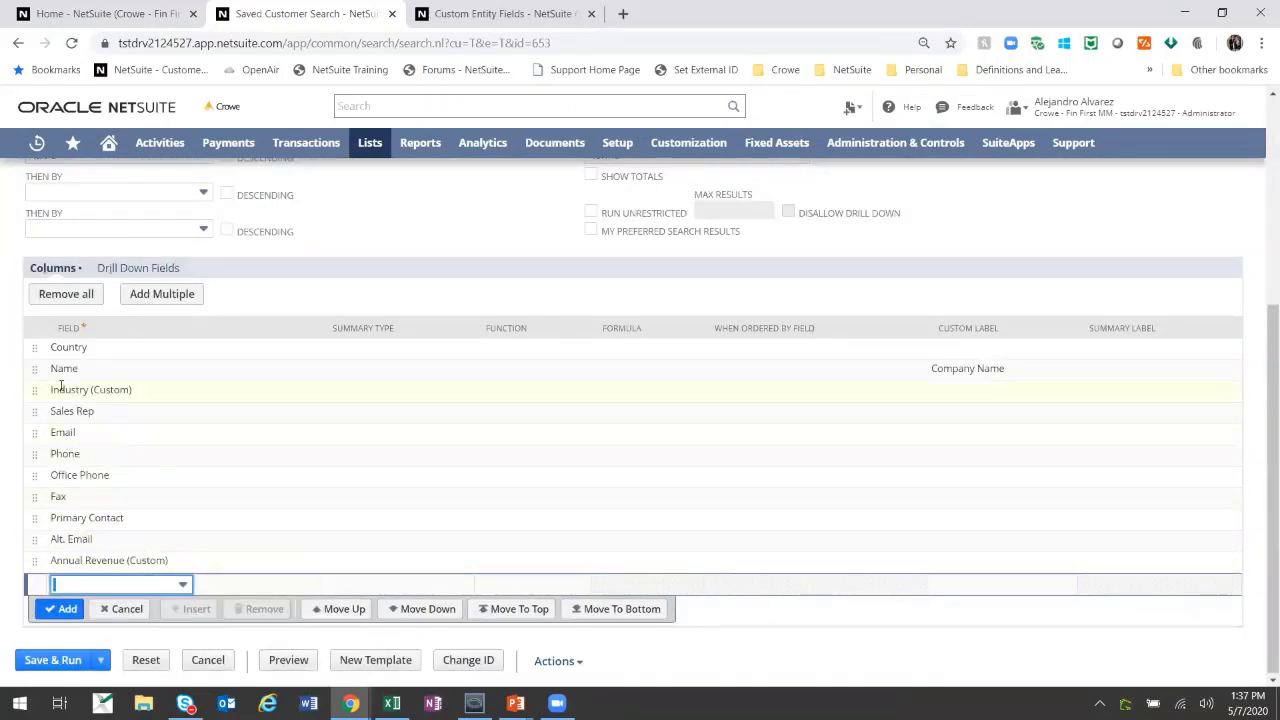
scroll(183, 379, "up", 4)
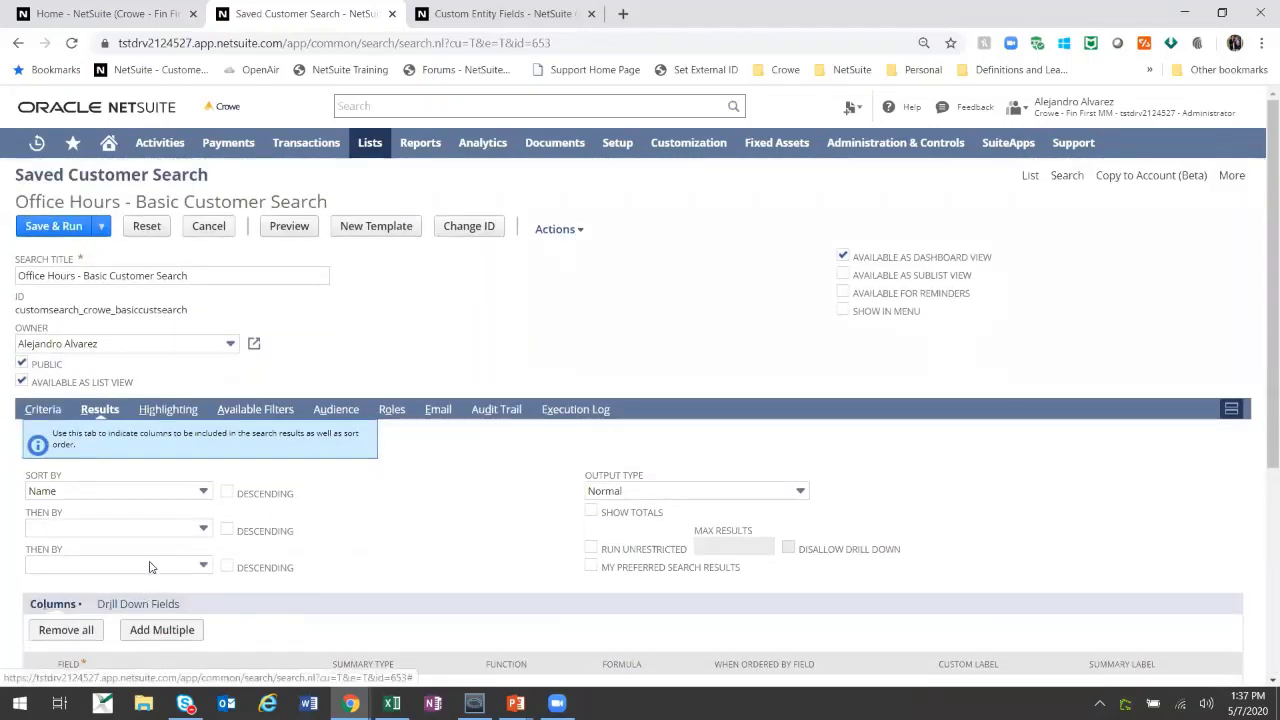
scroll(165, 366, "down", 1)
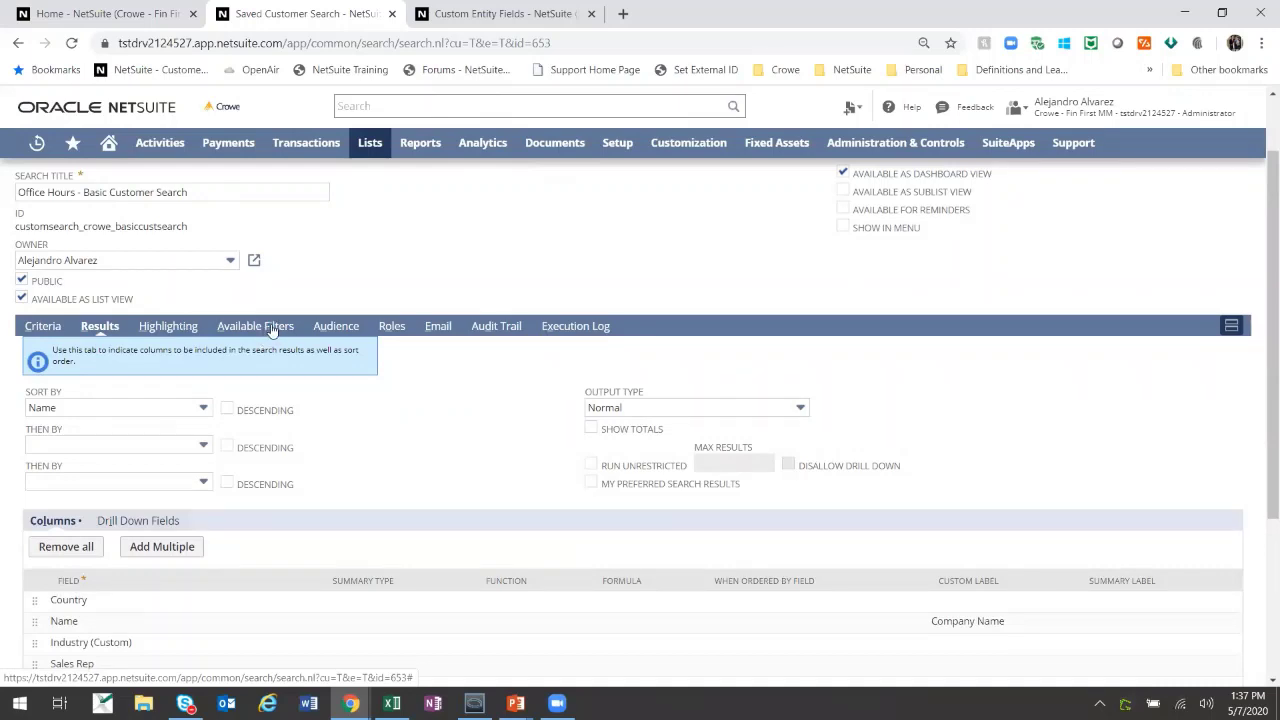
- Turn off sending emails according to schedule and add the Sales Rep recipient field
left_click(436, 326)
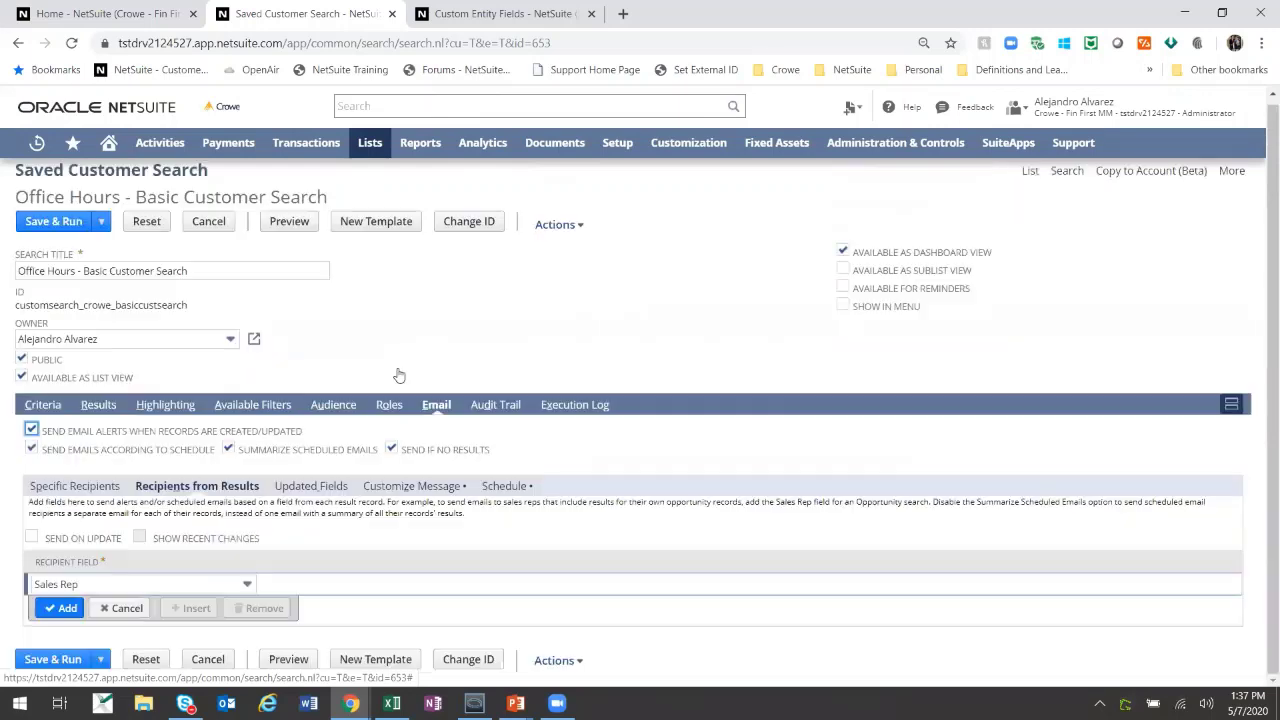
left_click(31, 449)
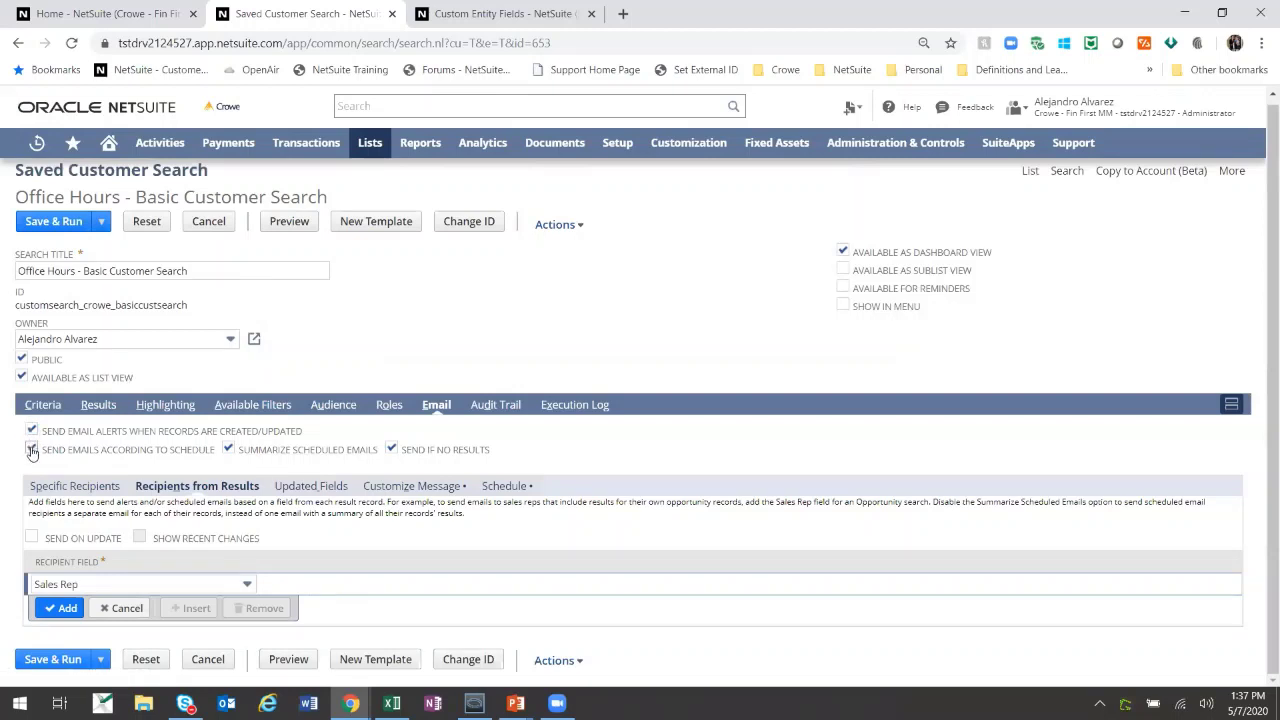
left_click(57, 609)
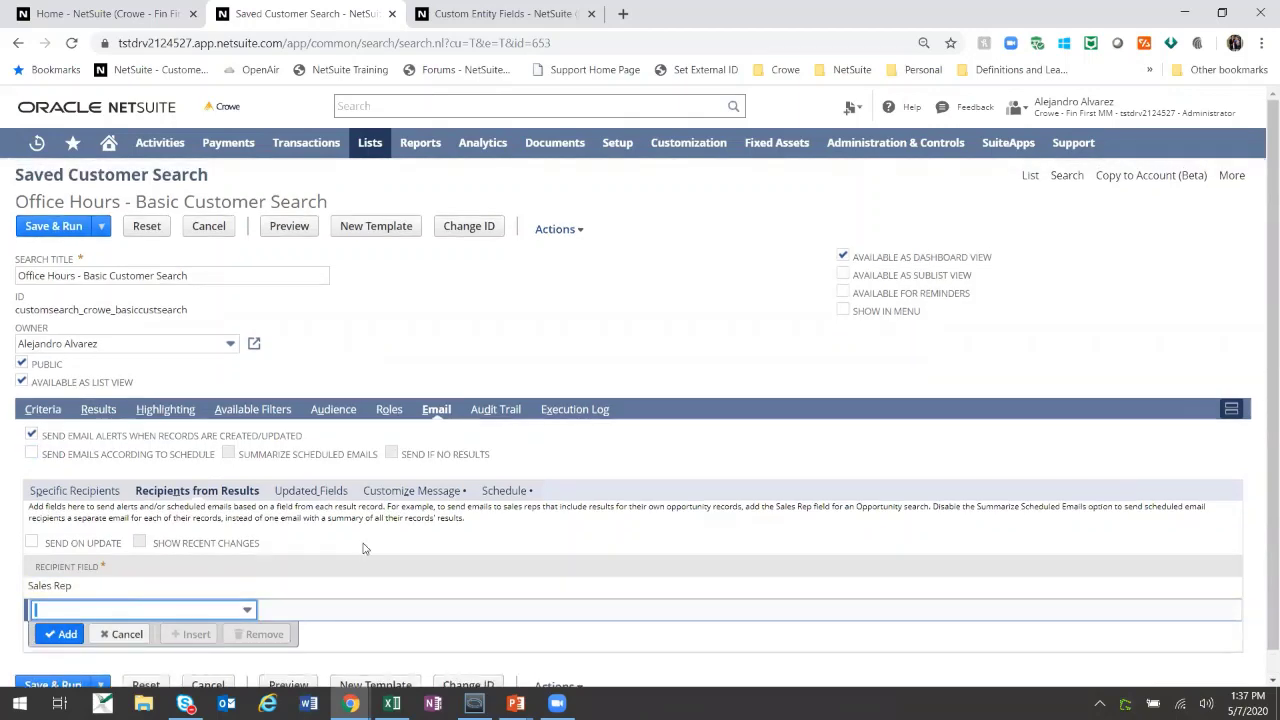
- Customize the alert email with the single-record results text "New Customer created today"
left_click(418, 491)
scroll(114, 528, "down", 2)
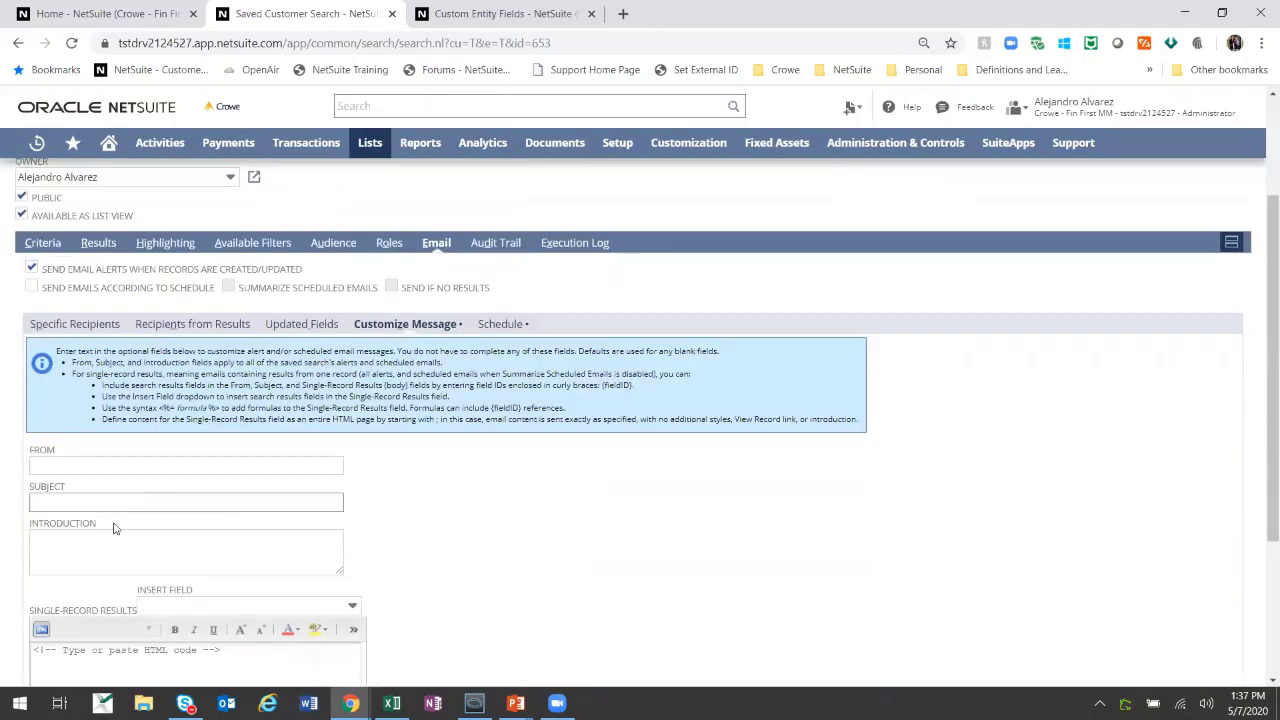
scroll(114, 528, "down", 2)
left_click(131, 466)
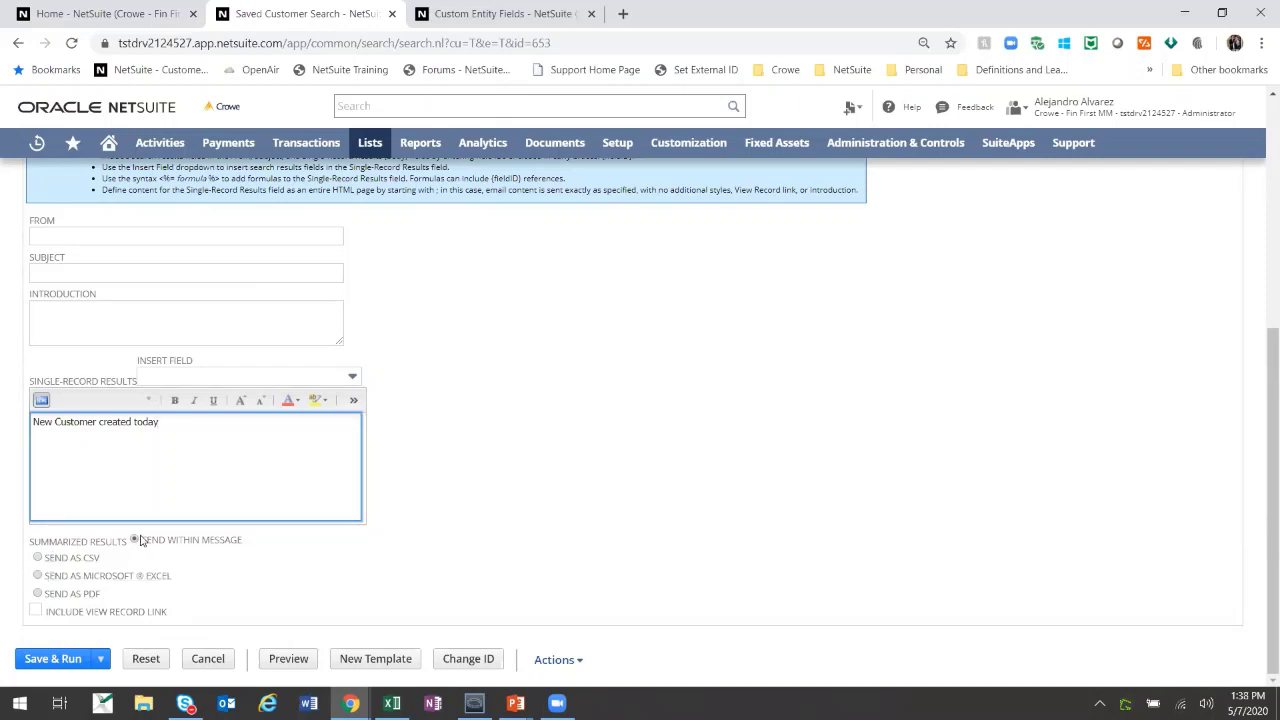
- Review the email schedule options, and save and run the customer search
scroll(457, 491, "up", 4)
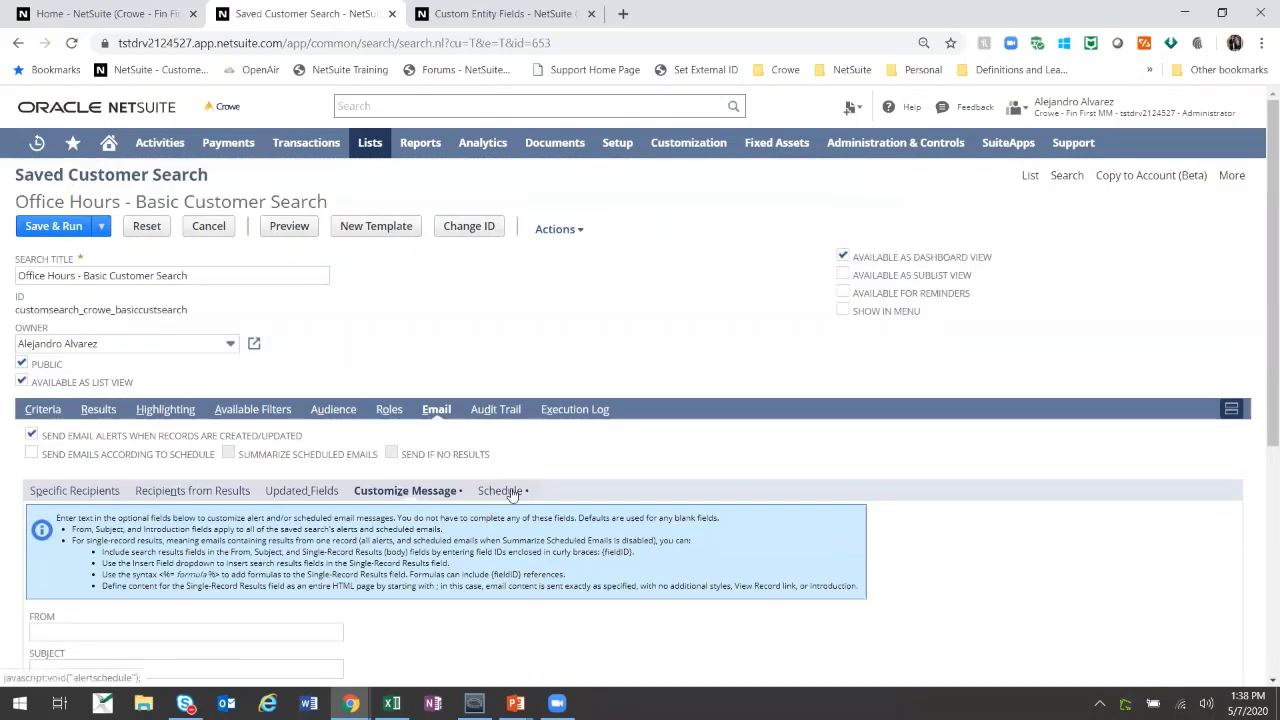
left_click(512, 491)
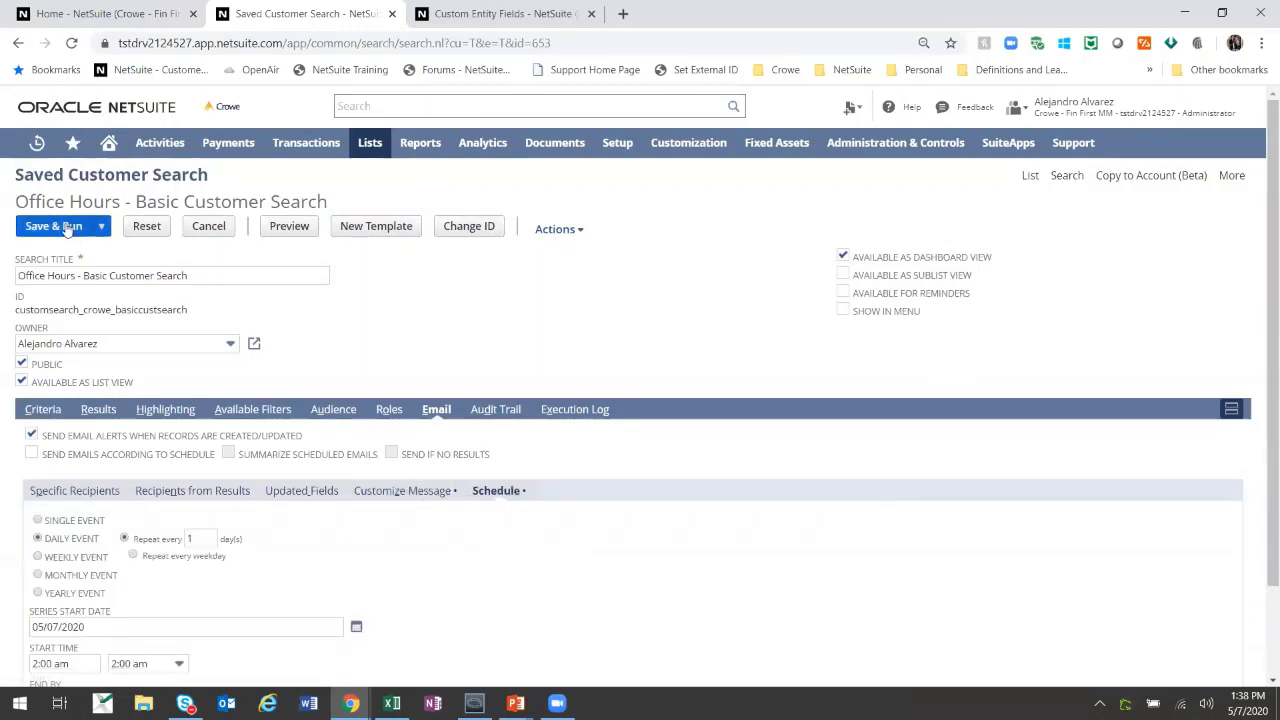
left_click(60, 226)
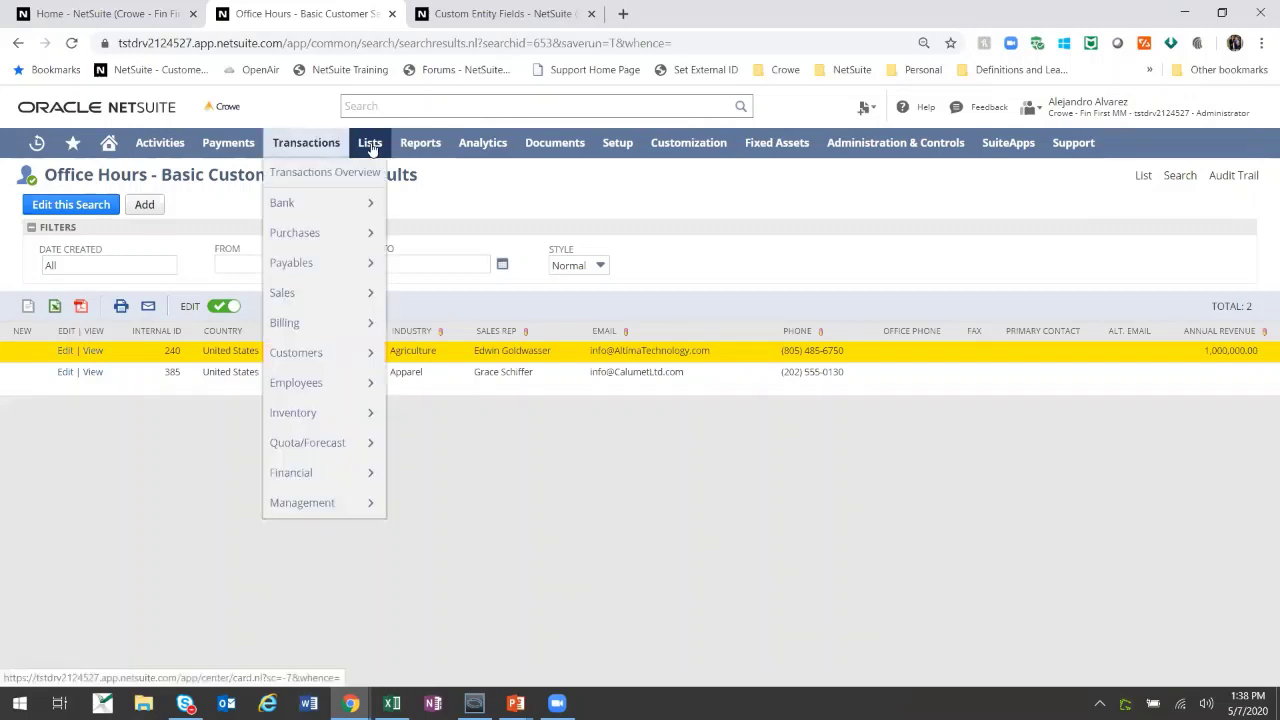
- Open a new customer record form in a separate browser tab and switch to it
mouse_move(370, 142)
mouse_move(380, 240)
mouse_move(432, 263)
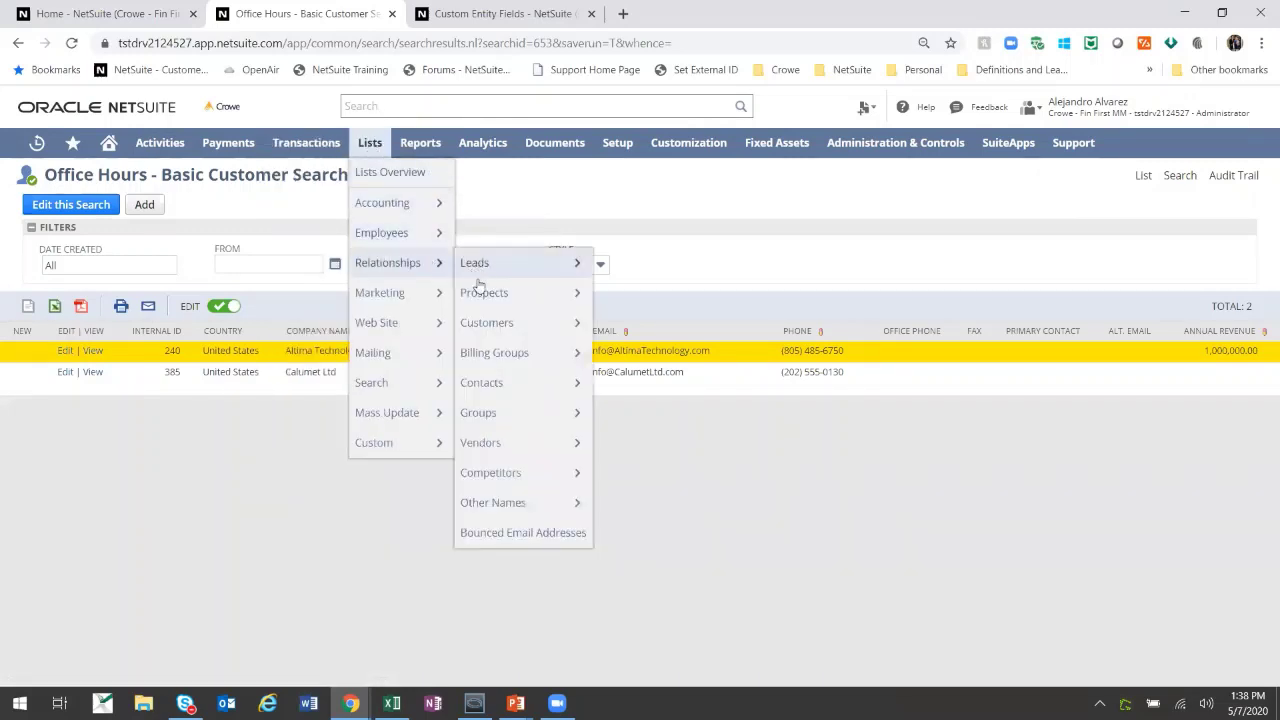
mouse_move(486, 322)
right_click(610, 323)
left_click(650, 337)
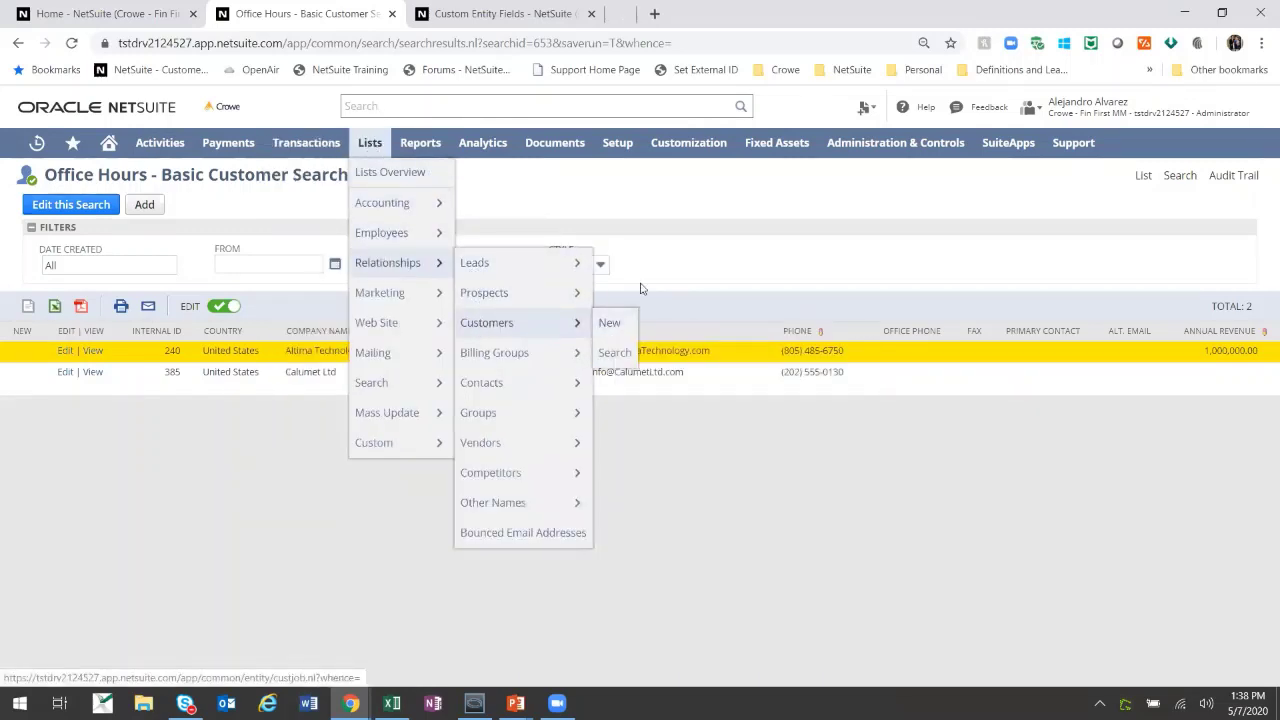
left_click(675, 14)
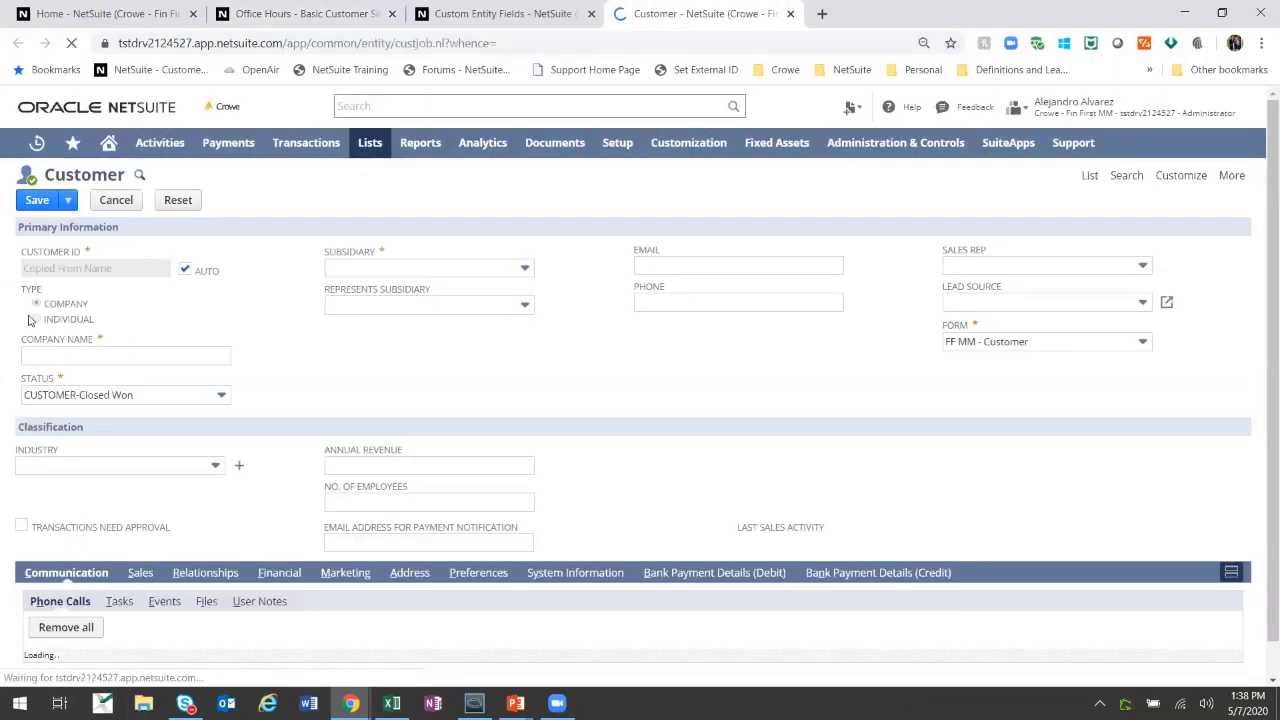
- Enter the company name Test Agriculture Customer and set the industry to Agriculture
left_click(48, 358)
type("Test Ag")
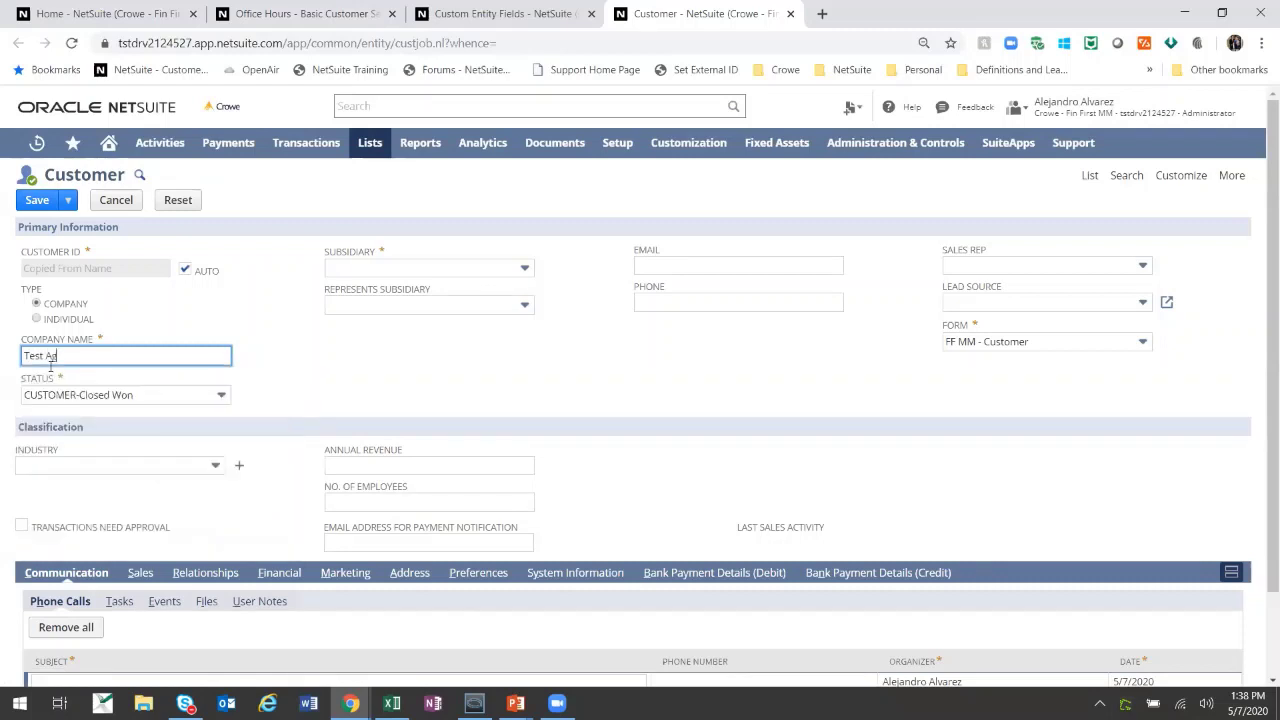
type("re")
type("ic")
type("ulture Customer")
key("Tab")
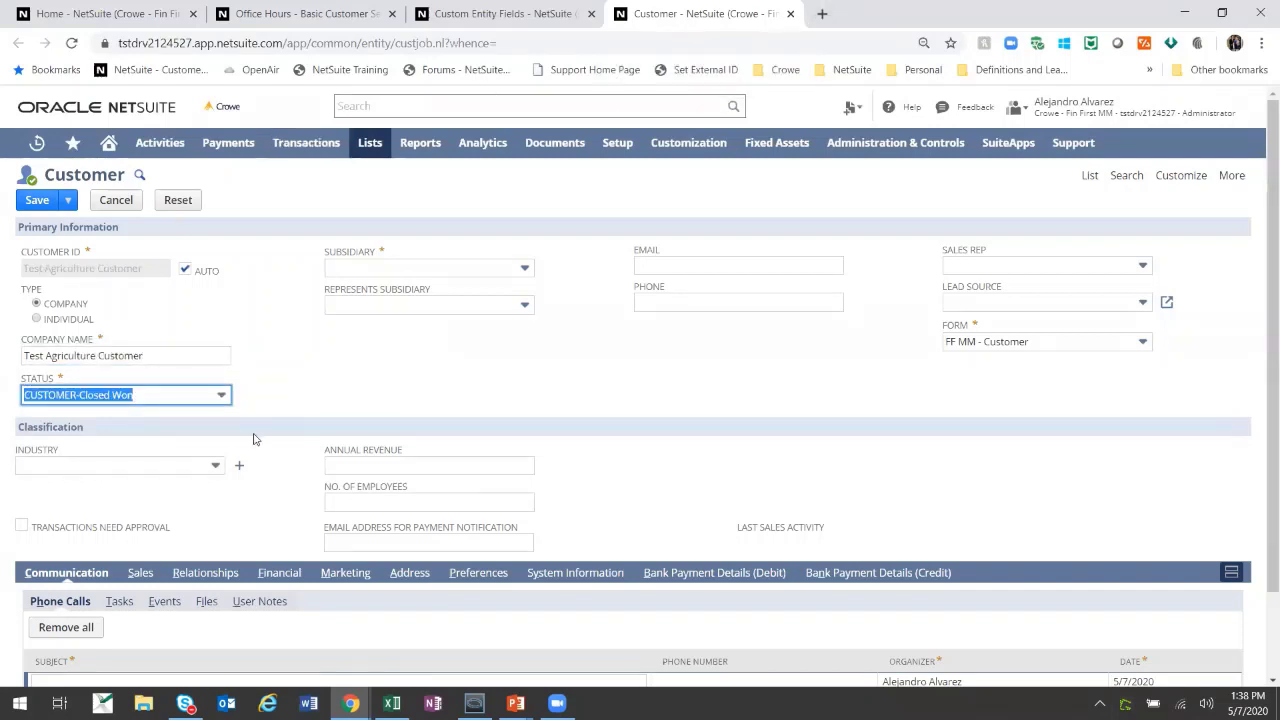
left_click(212, 467)
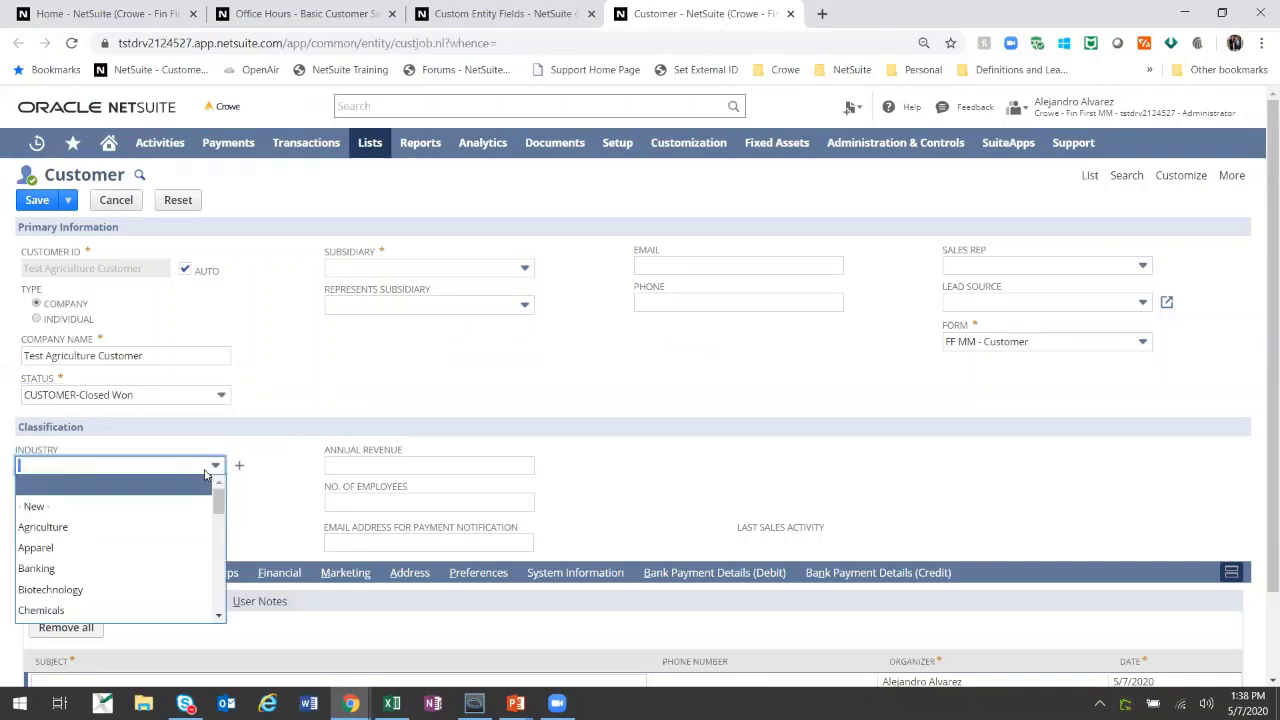
left_click(186, 527)
- Look through the available sales reps for the new customer
left_click(1000, 266)
key("BackSpace")
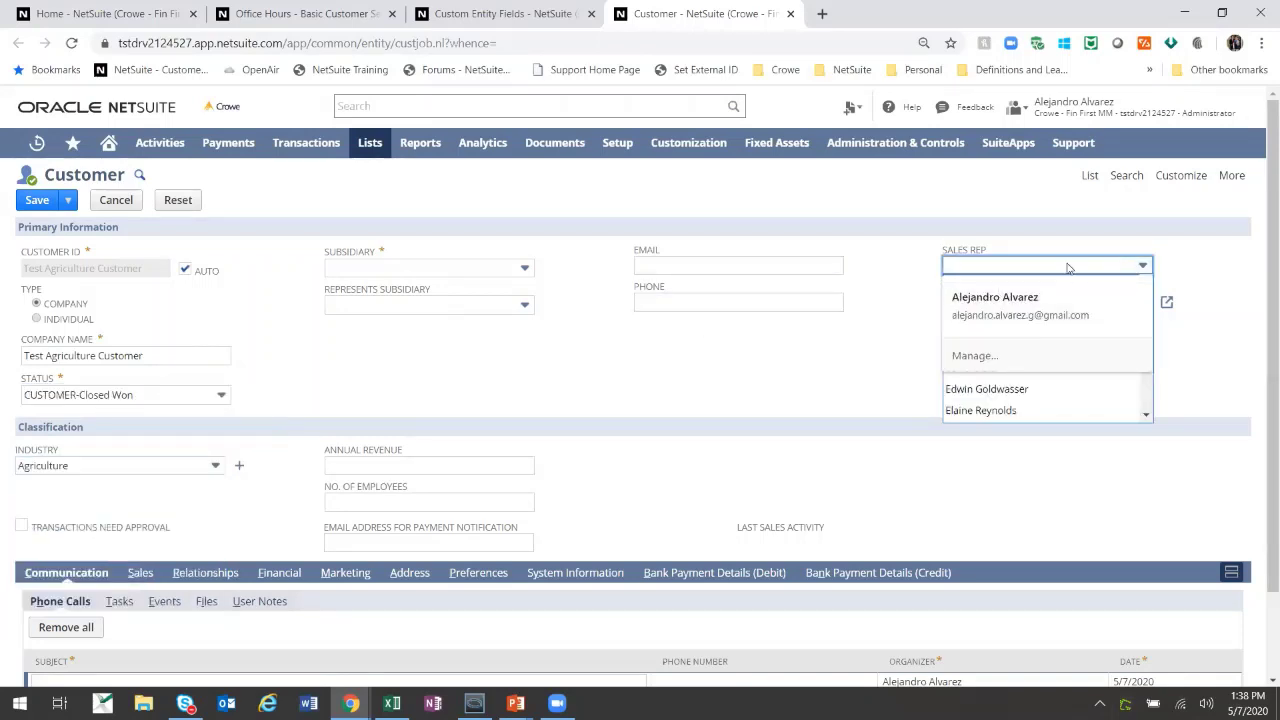
left_click(1143, 266)
left_click(1140, 268)
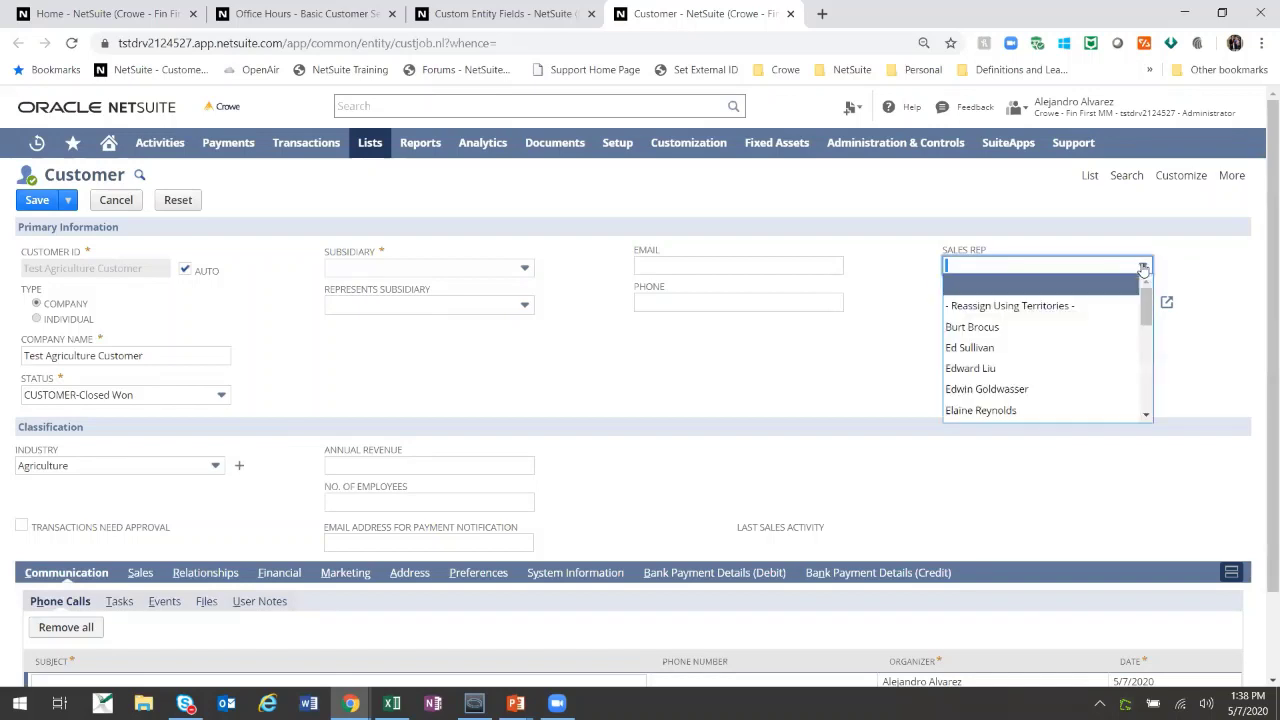
scroll(1051, 351, "down", 5)
scroll(1051, 351, "down", 2)
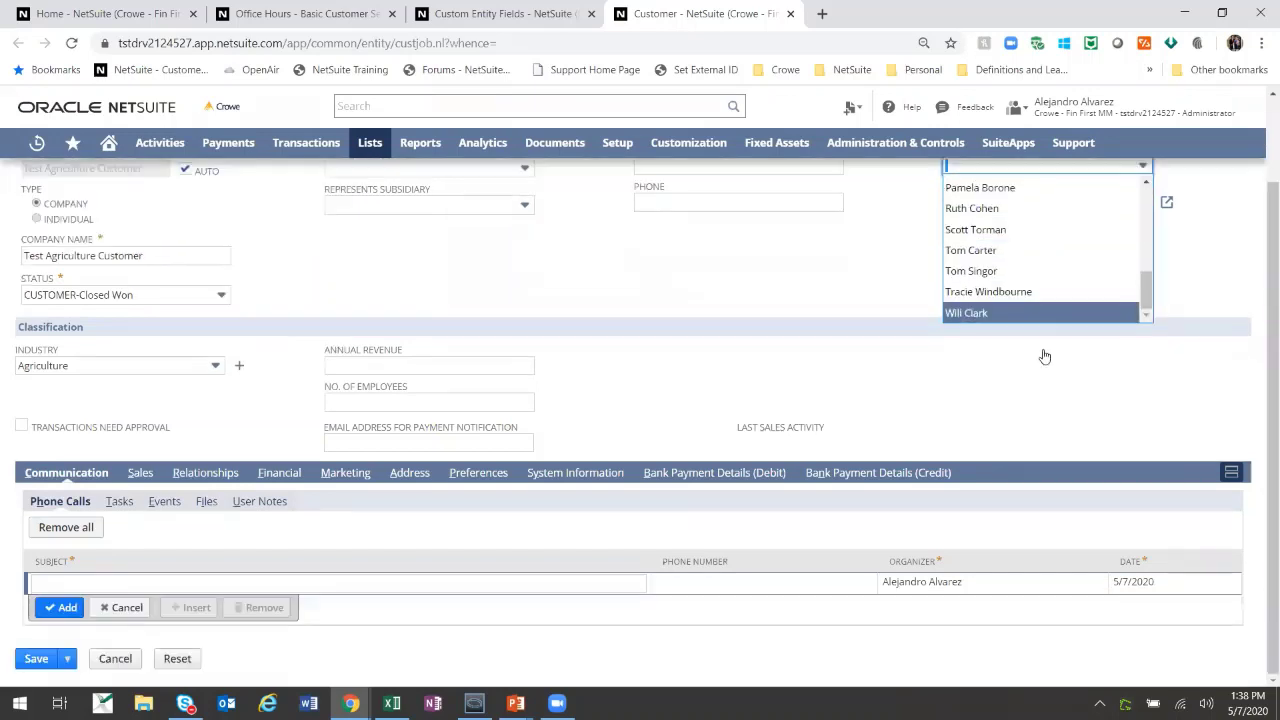
scroll(1043, 354, "up", 2)
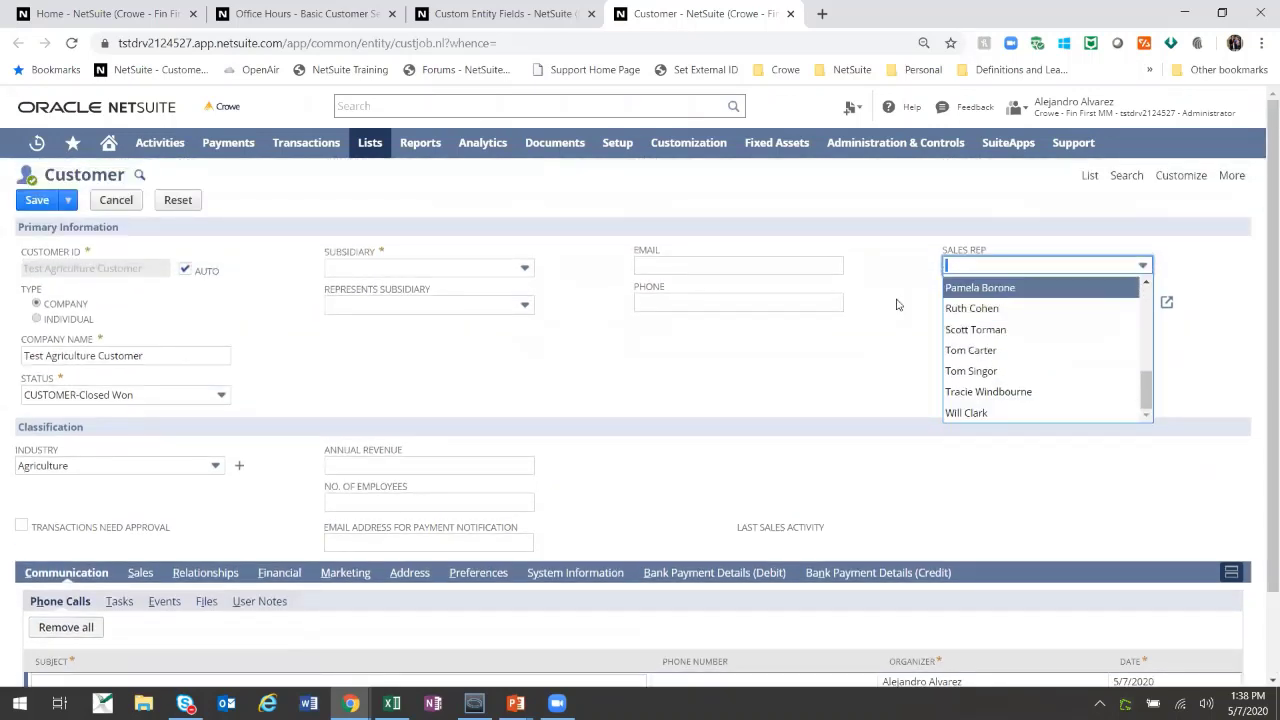
scroll(955, 335, "up", 5)
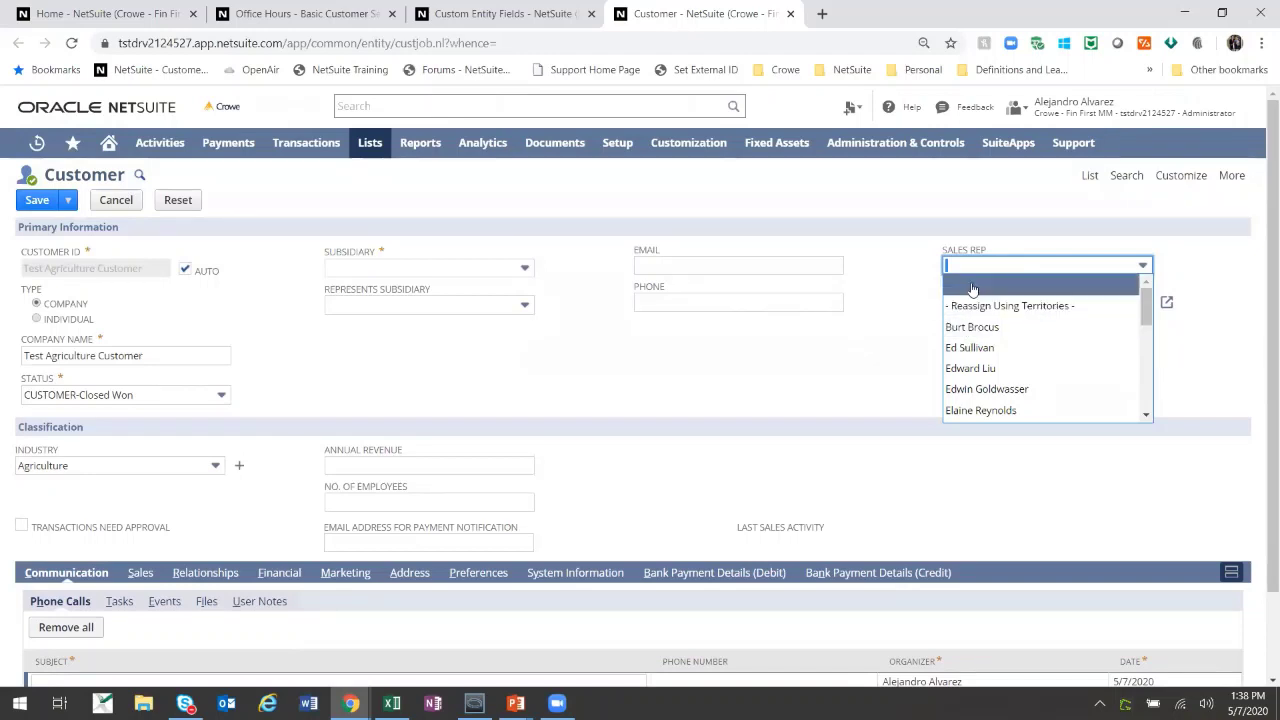
- Assign the second employee in the list as the new customer's sales rep
left_click(391, 105)
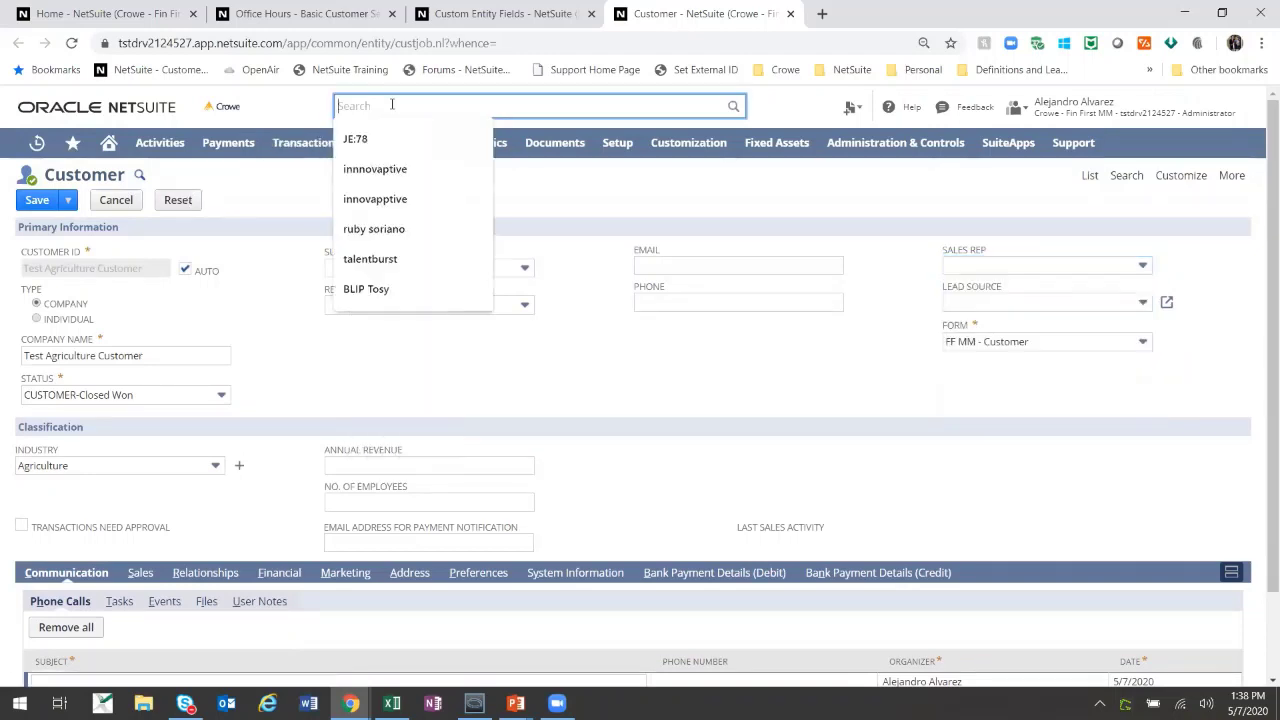
left_click(1066, 268)
left_click(1142, 265)
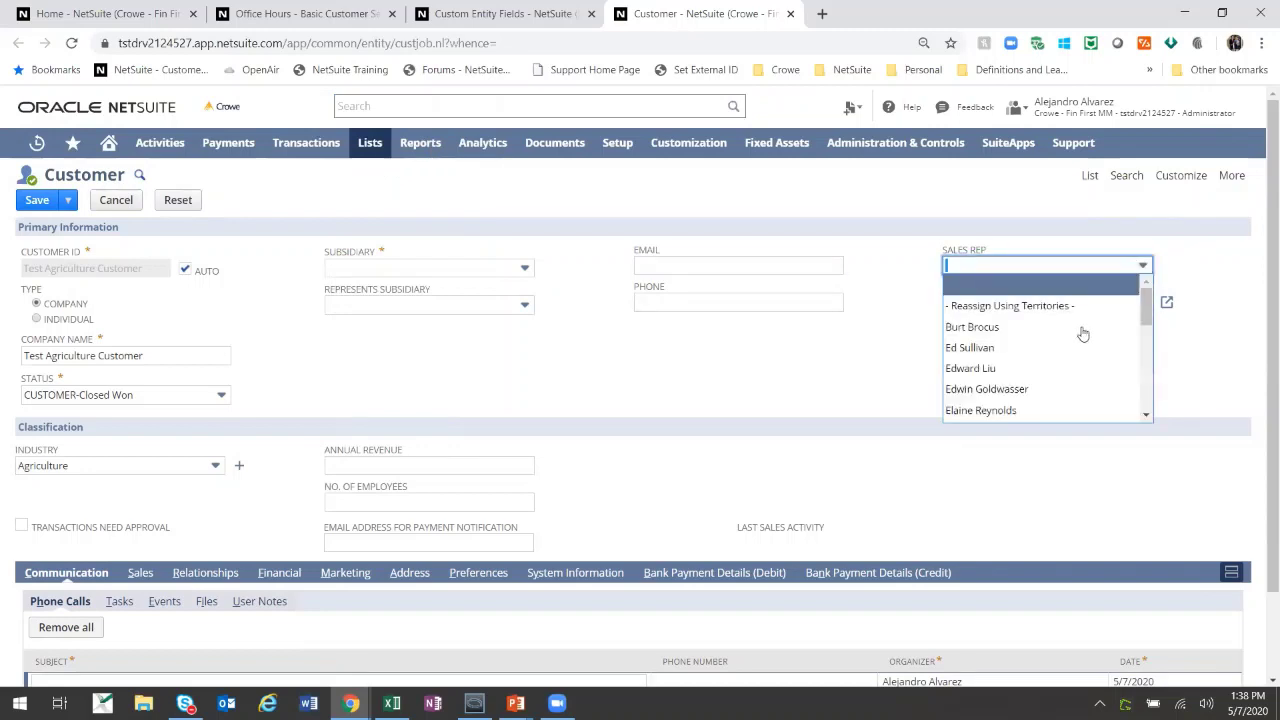
left_click(1080, 345)
left_click(728, 341)
scroll(723, 340, "down", 2)
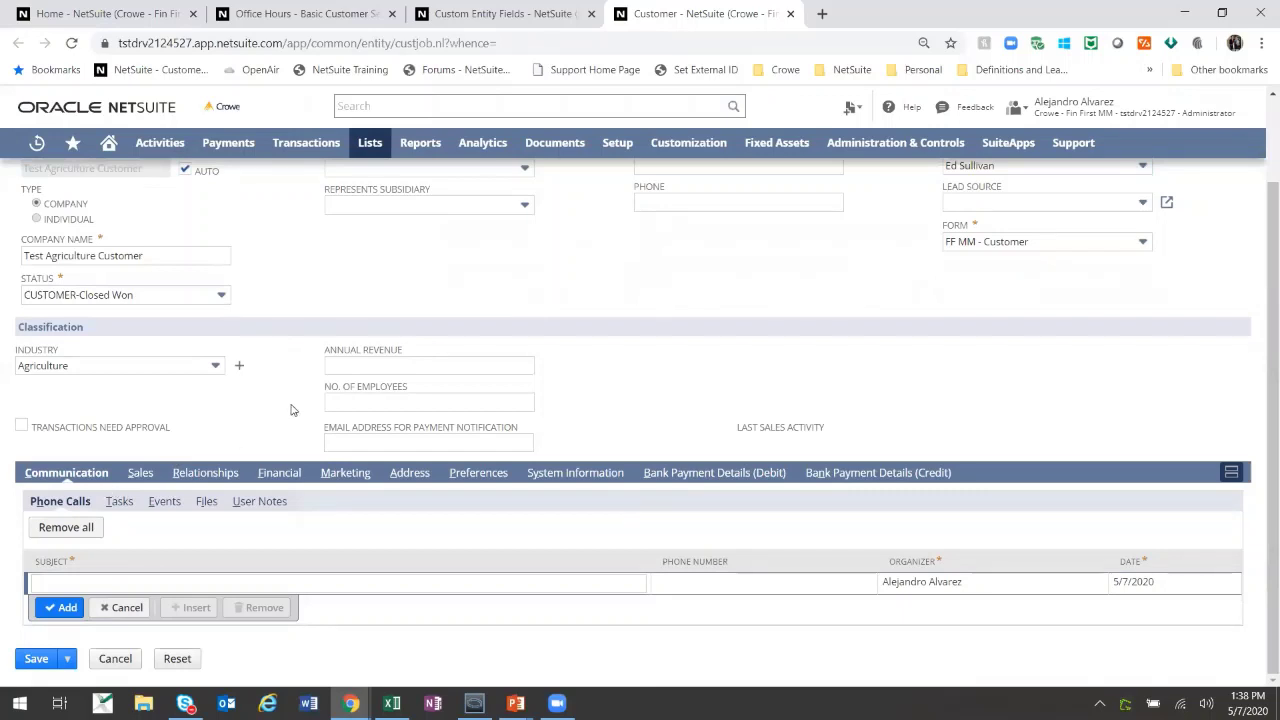
- Set the customer's subsidiary to US West and save the new customer record
scroll(283, 418, "up", 2)
left_click(399, 271)
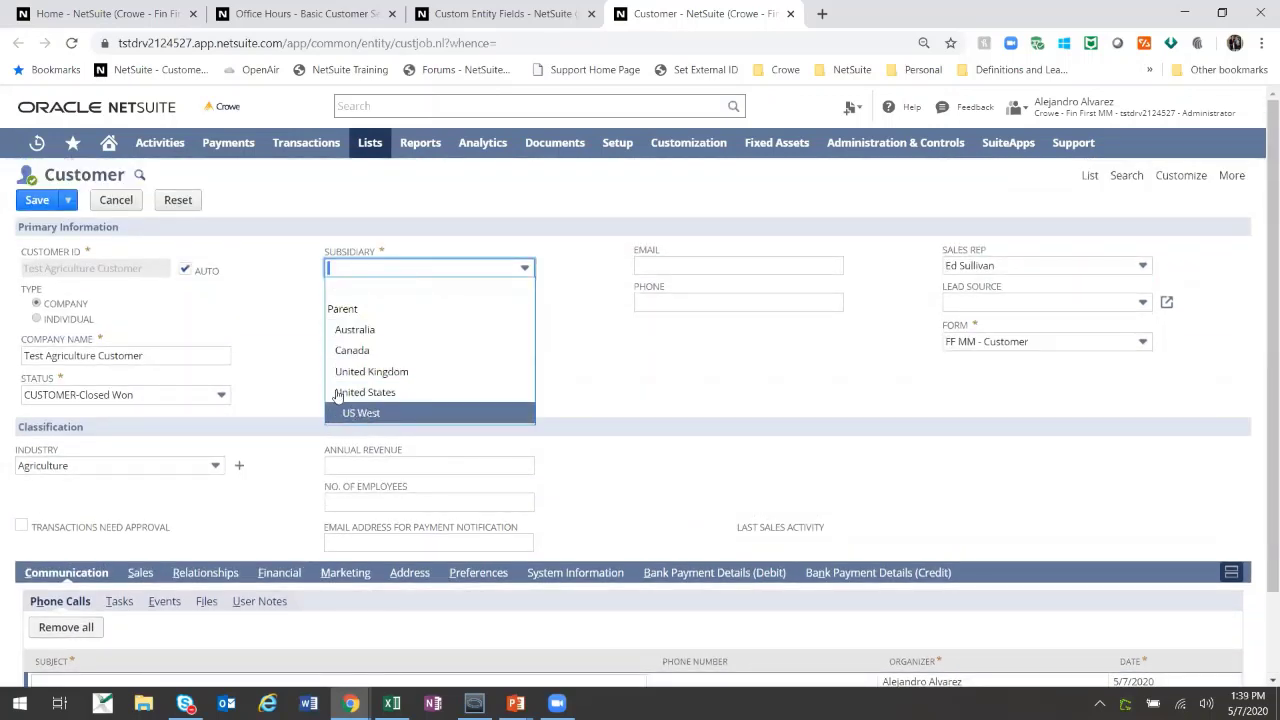
left_click(338, 396)
left_click(48, 200)
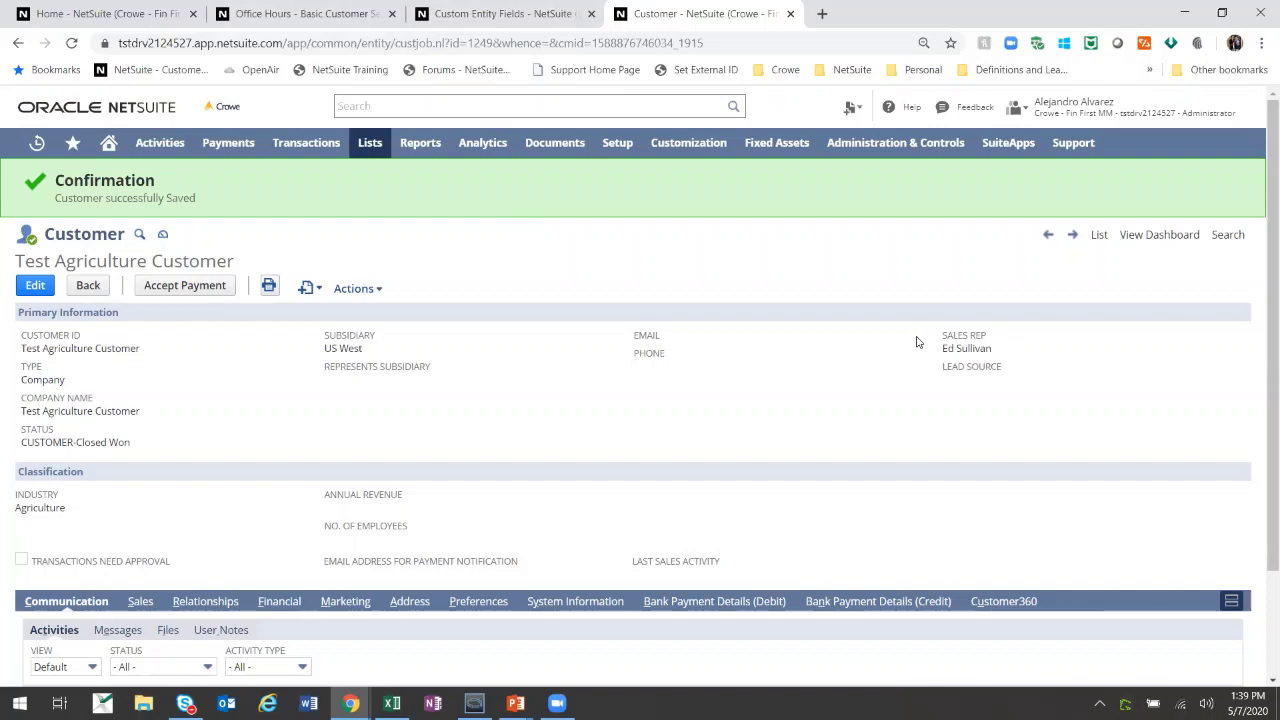
- Refresh the Office Hours - Basic Customer Search results to check for the new customer, and return to its record
left_click(281, 7)
key("F5")
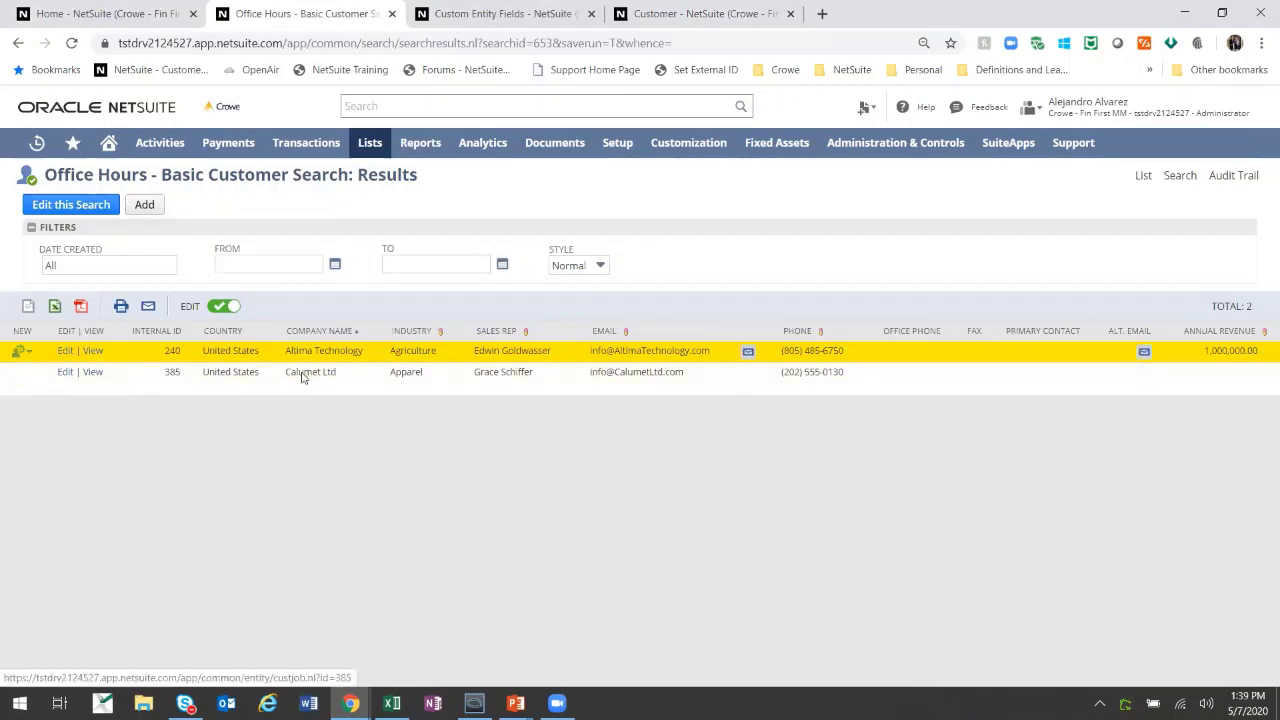
left_click(655, 8)
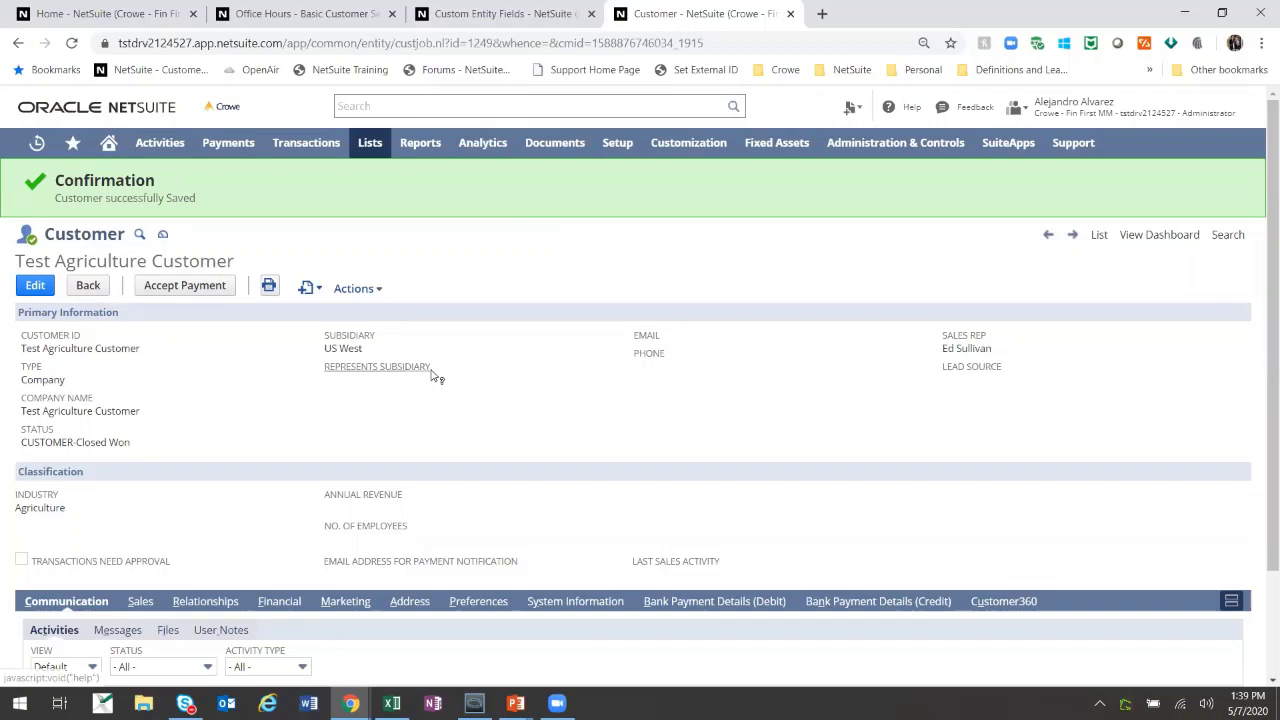
- Edit Test Agriculture Customer, add an address with United States as the country, and save the record
left_click(35, 285)
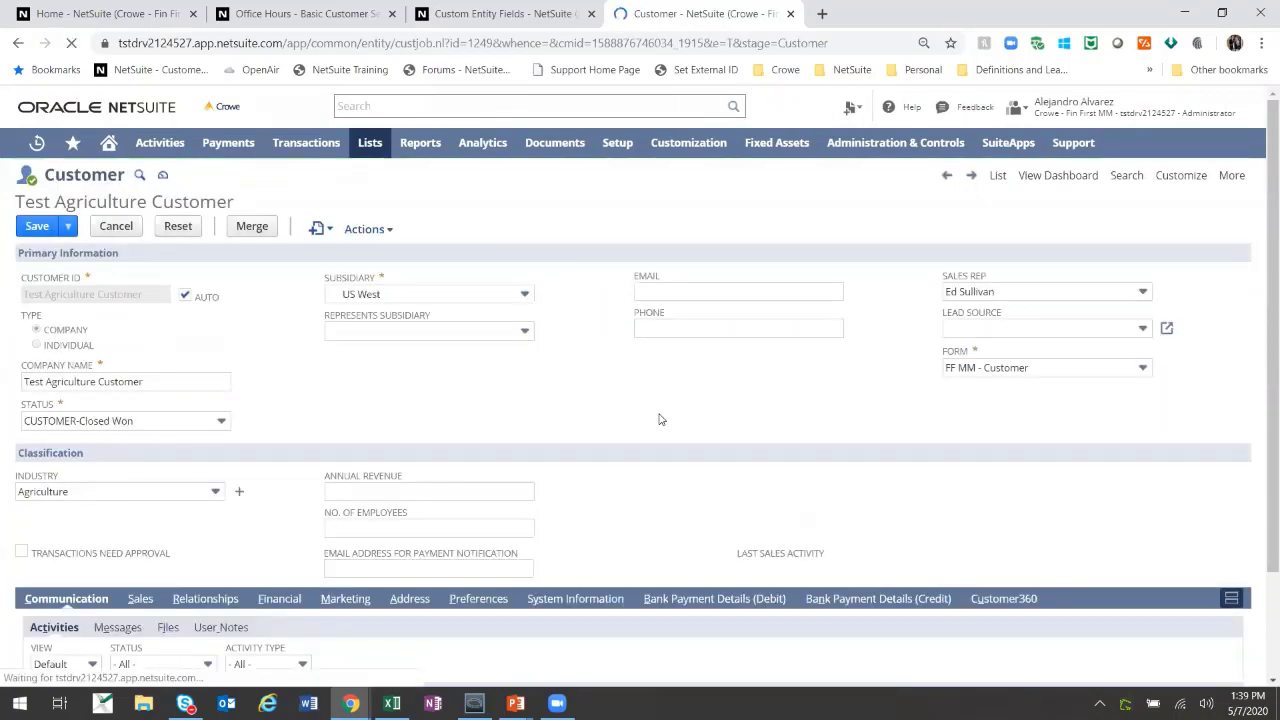
scroll(659, 419, "down", 2)
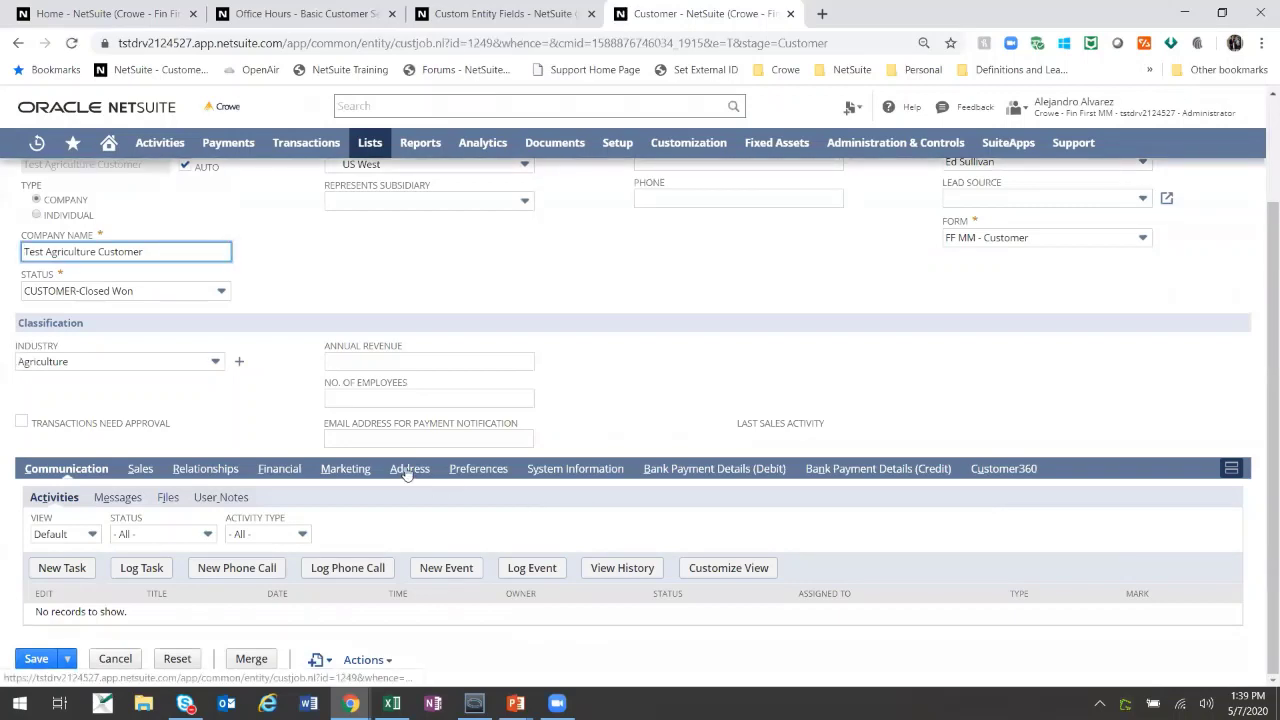
left_click(407, 470)
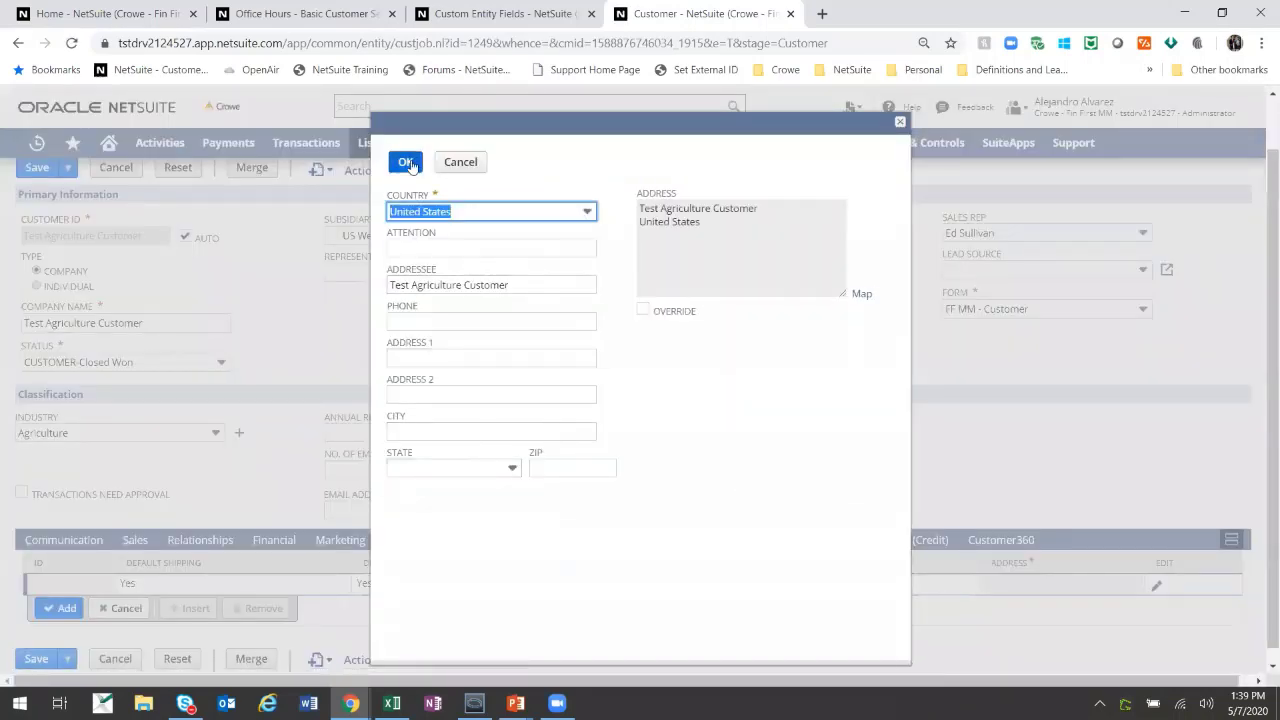
left_click(406, 163)
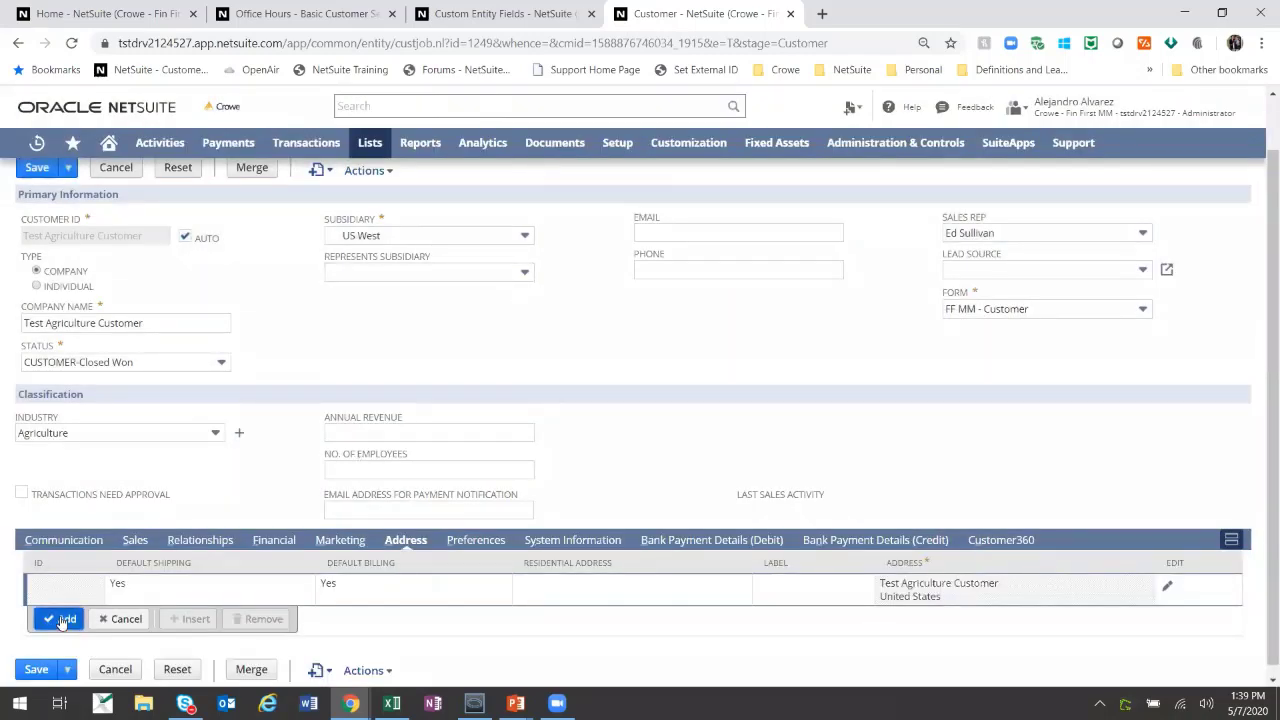
left_click(63, 619)
scroll(277, 466, "up", 1)
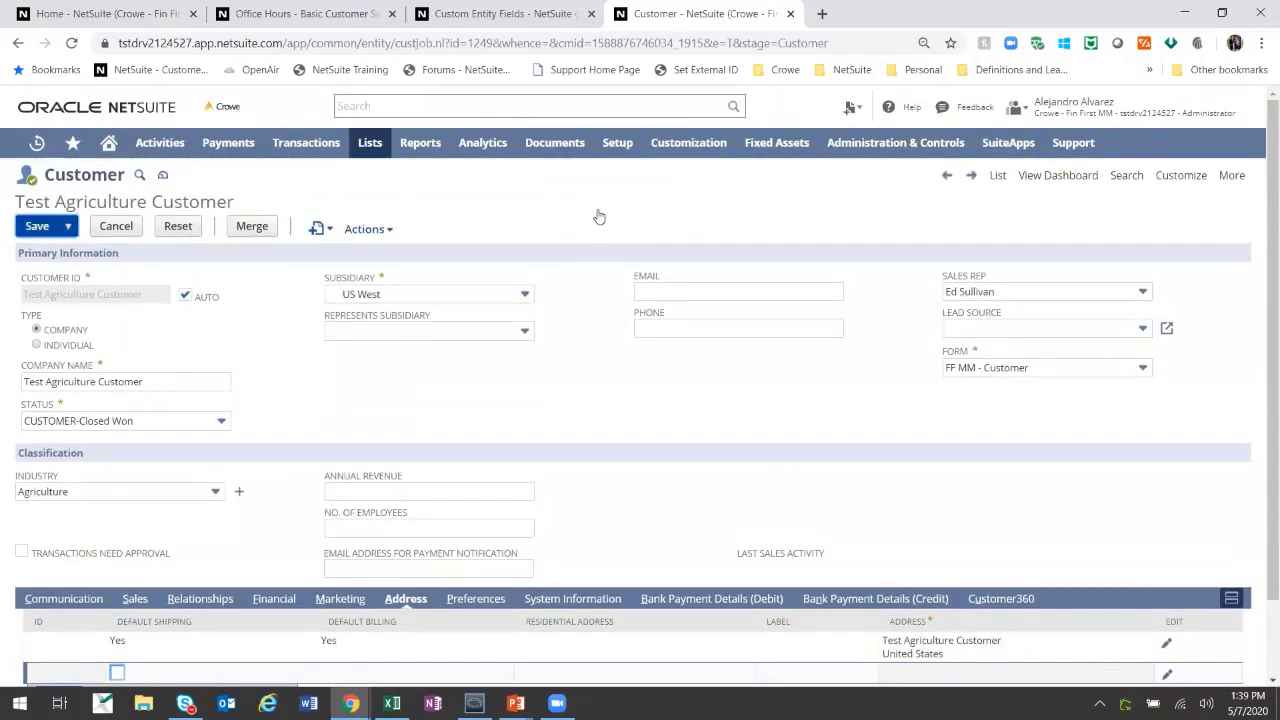
key("alt+s")
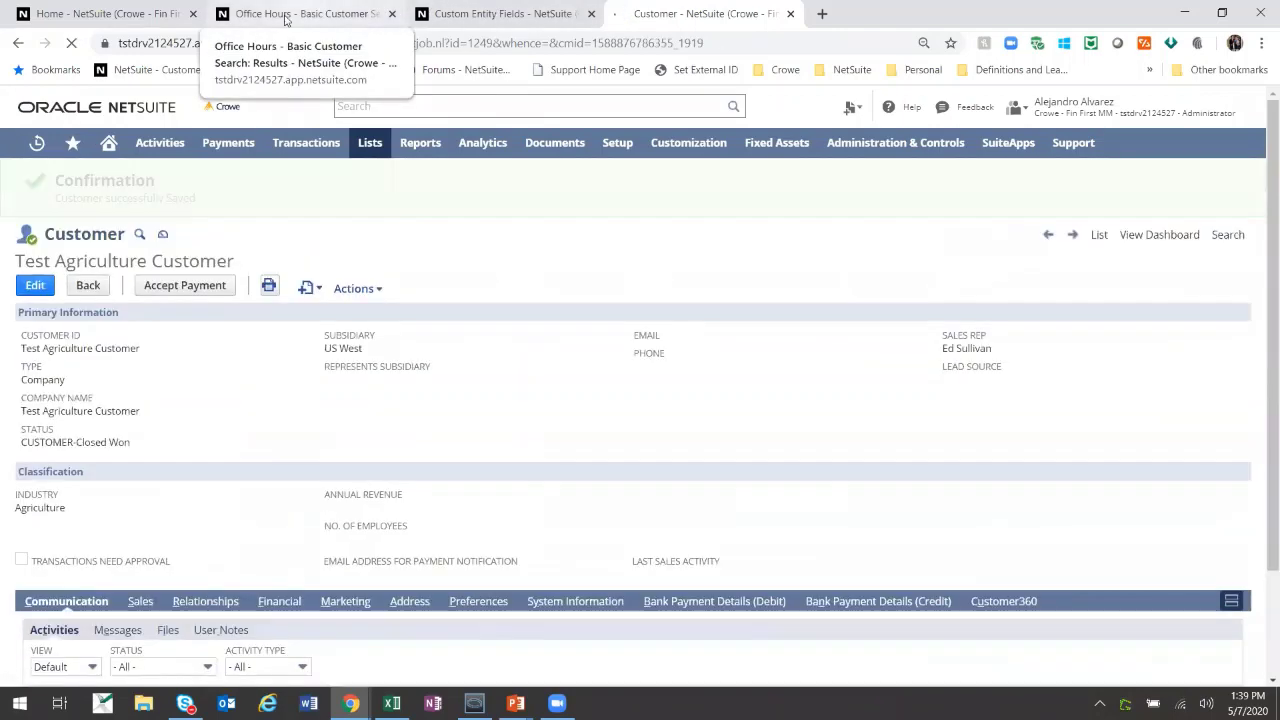
- Reload the Office Hours - Basic Customer Search results and check the new customer's row and its sales rep
left_click(305, 13)
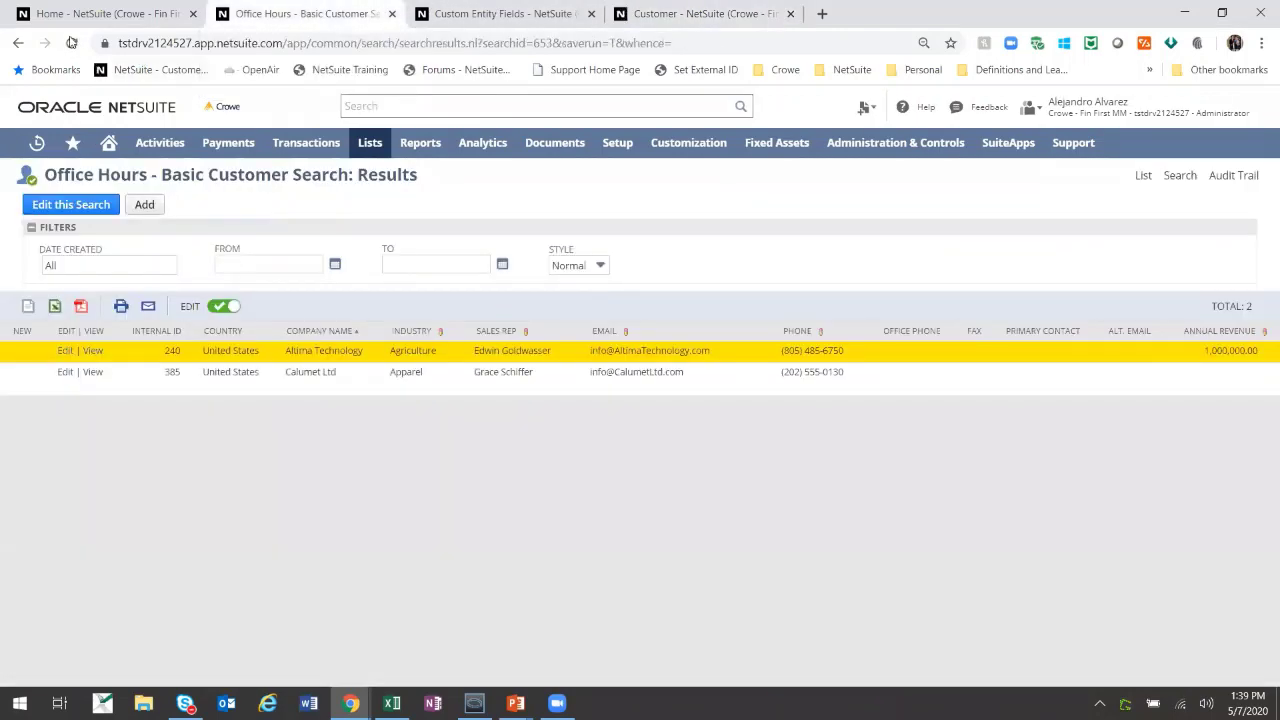
left_click(72, 43)
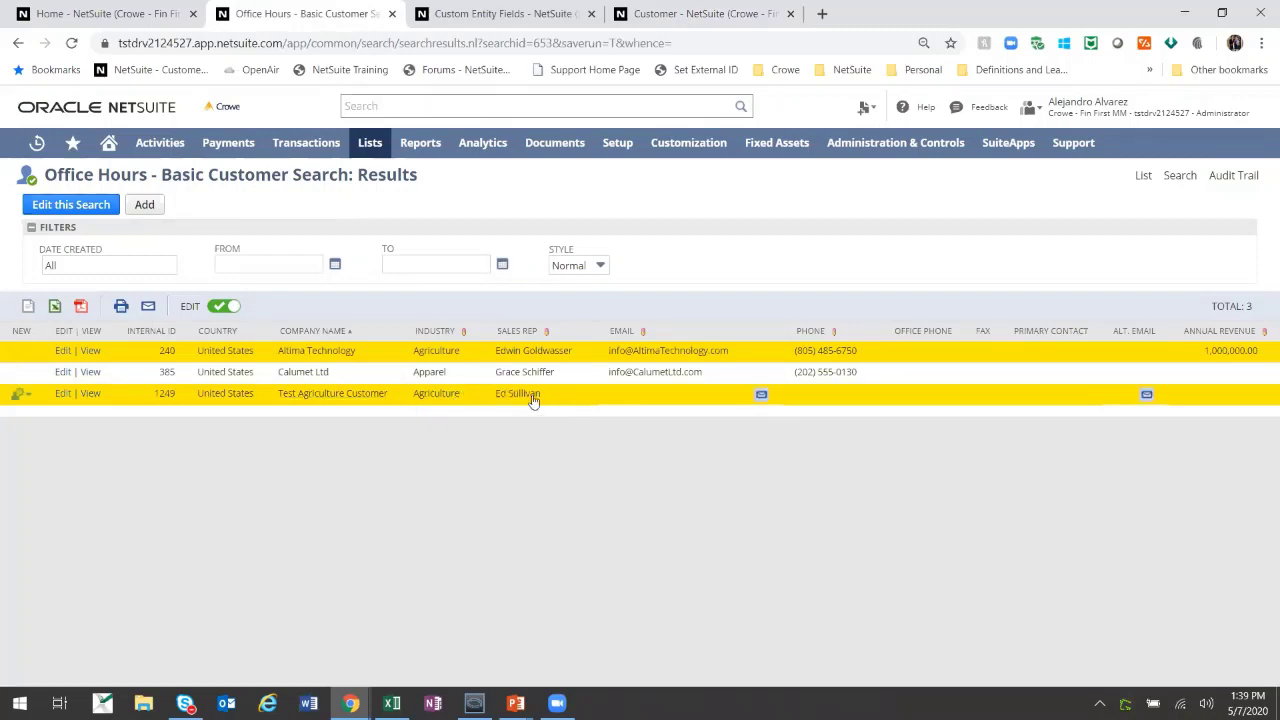
mouse_move(533, 398)
key("alt+Tab")
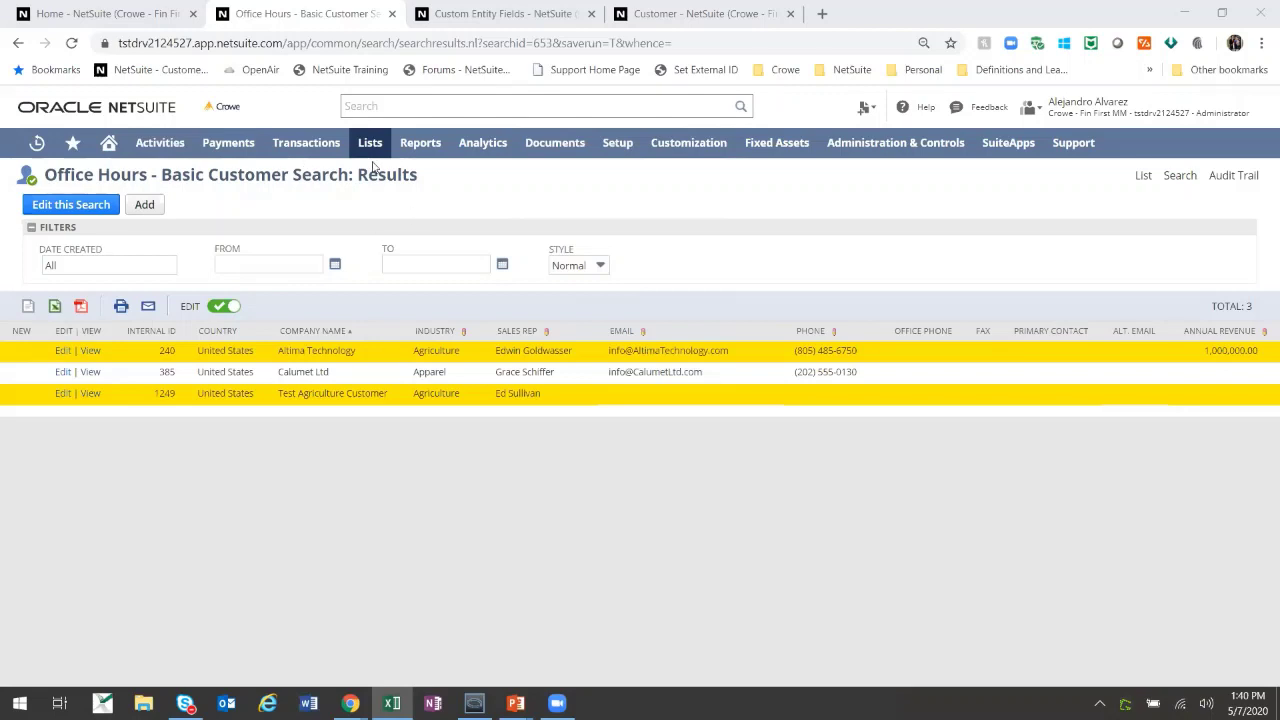
- Edit the saved search, select the fourth listed employee as its audience, and try switching Allow Audience to Edit on and off
left_click(114, 204)
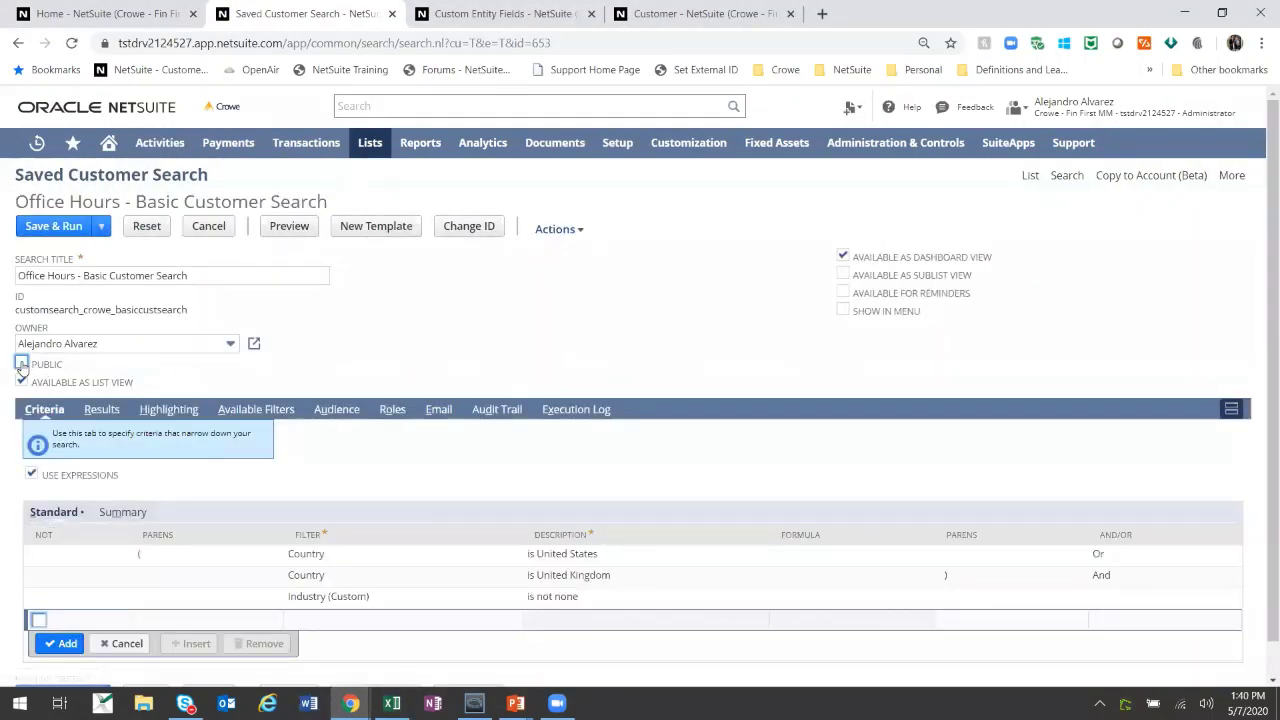
left_click(336, 409)
scroll(214, 455, "down", 1)
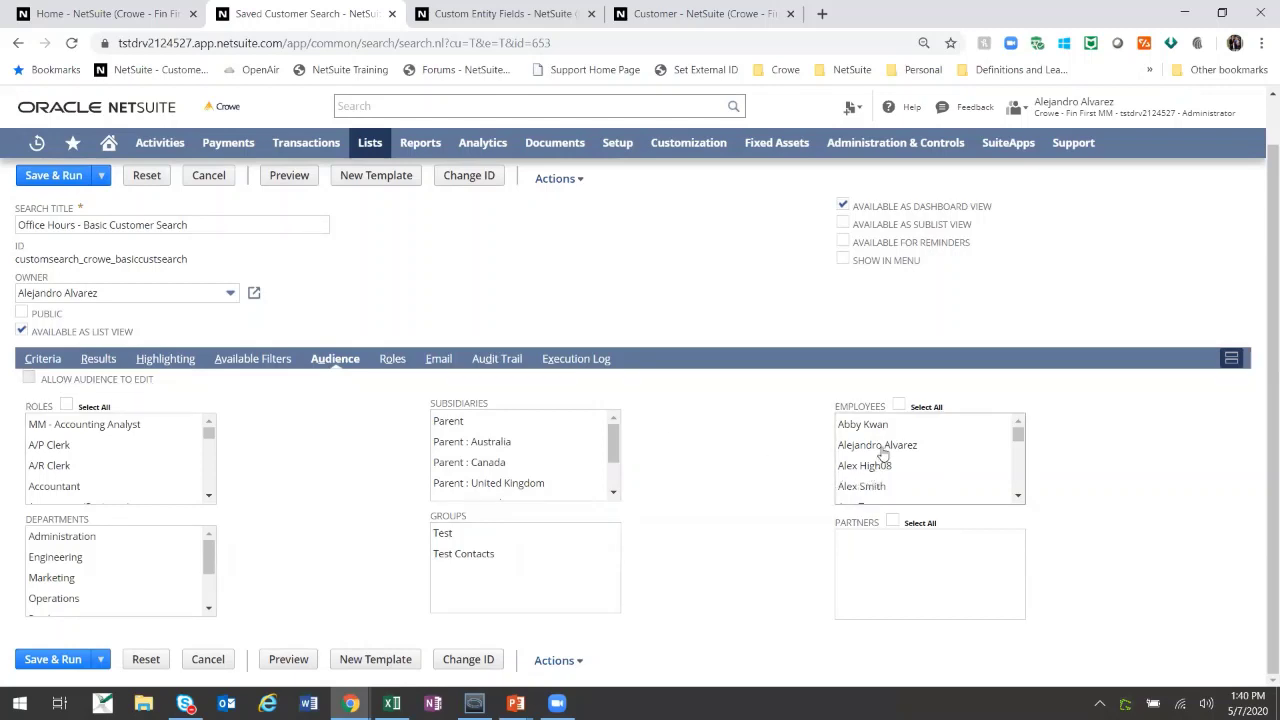
left_click(877, 490)
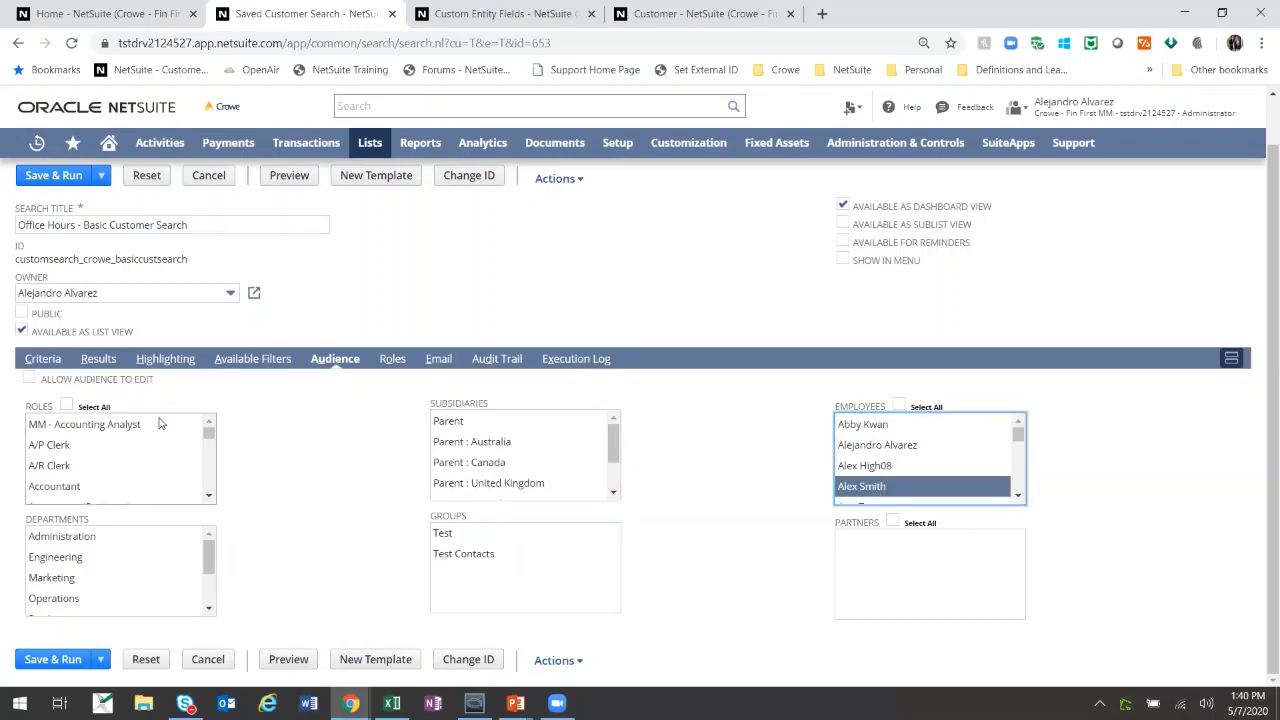
left_click(28, 379)
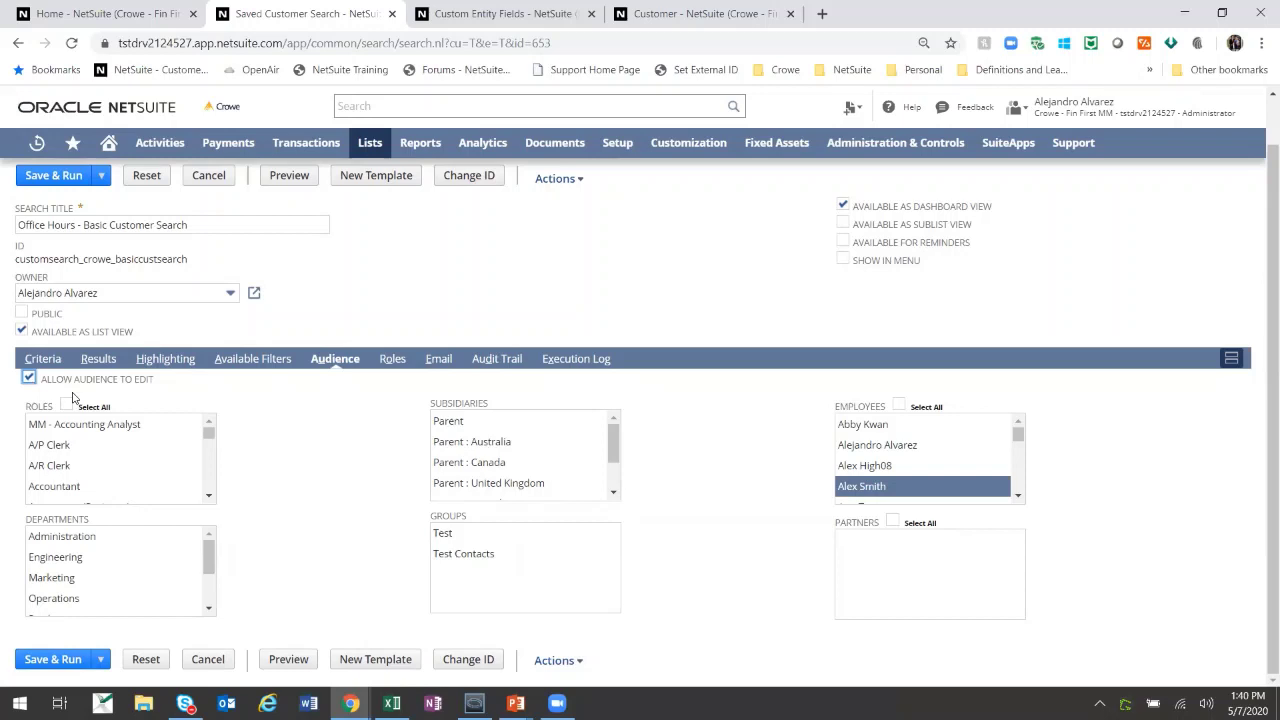
left_click(28, 379)
- Open the FF MM - A/R Analyst role for editing from the Manage Roles list
mouse_move(619, 136)
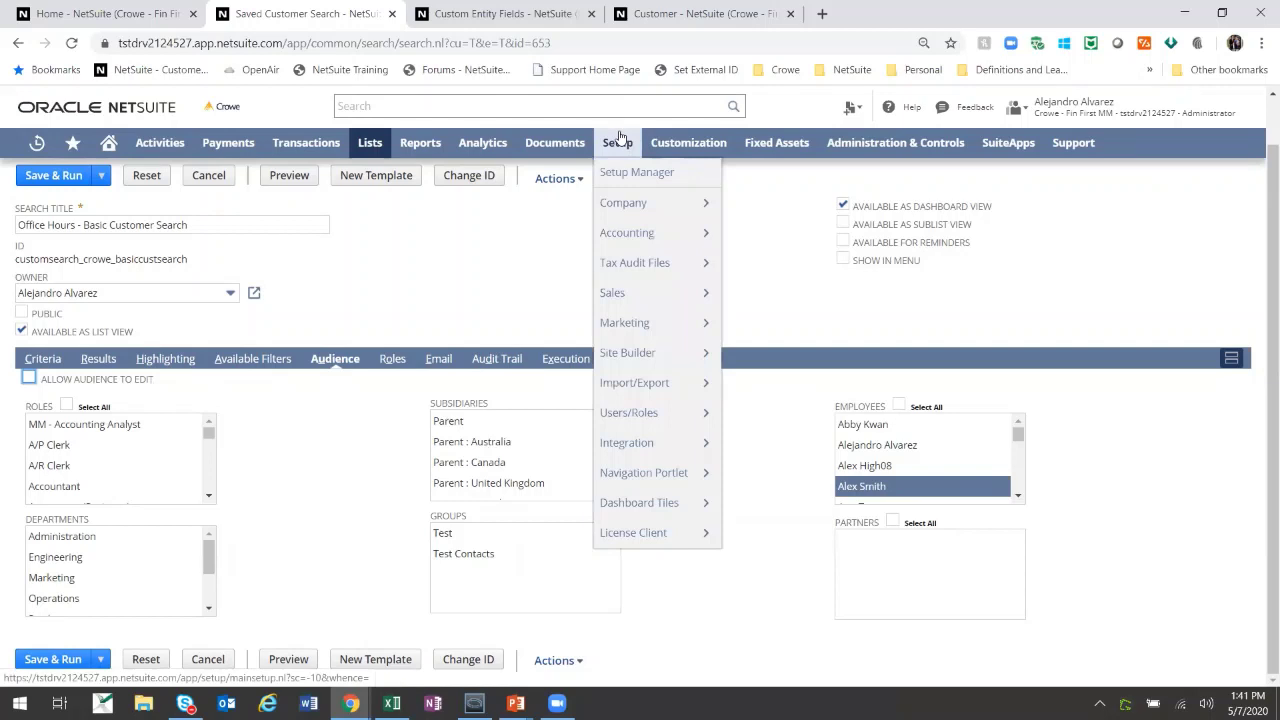
mouse_move(637, 416)
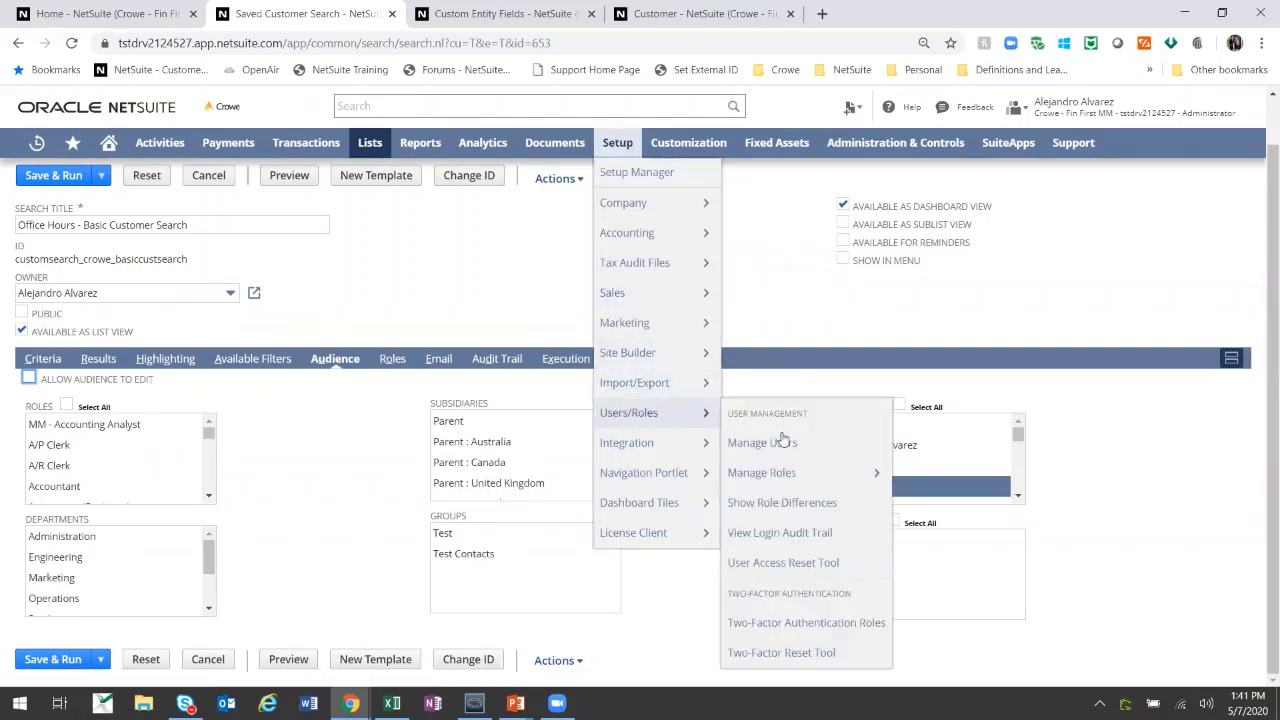
mouse_move(775, 477)
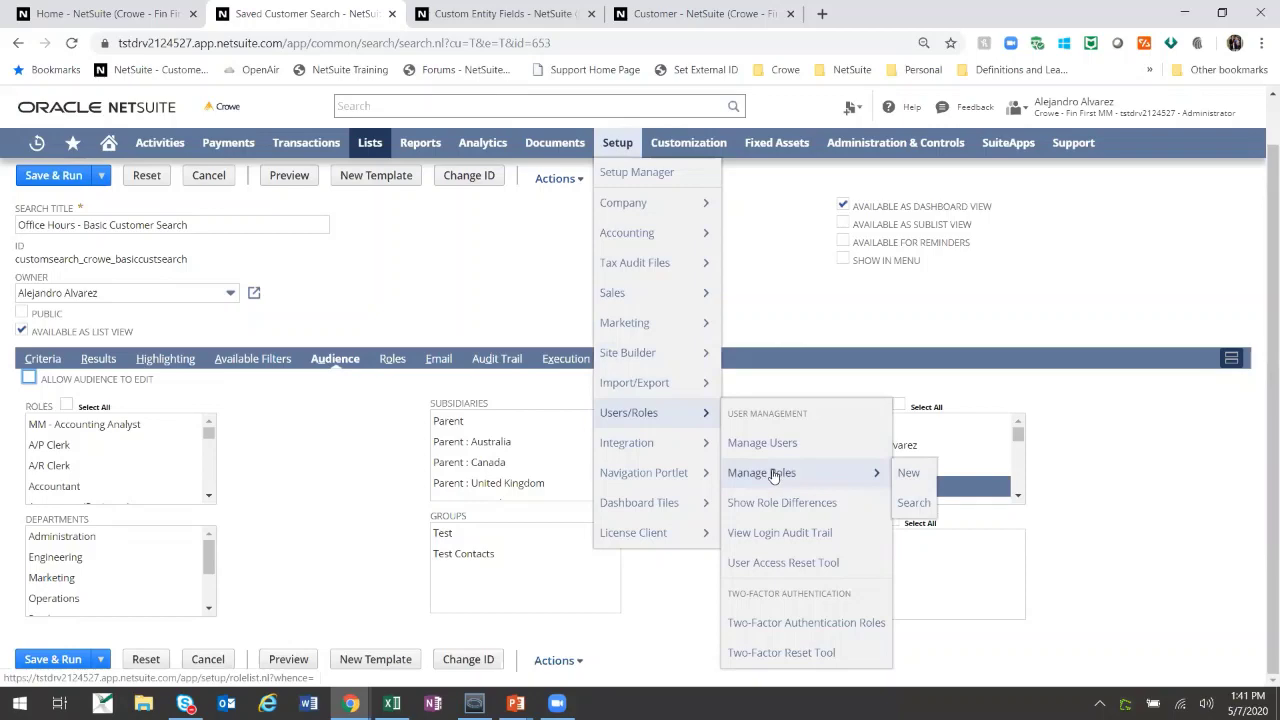
left_click(773, 476)
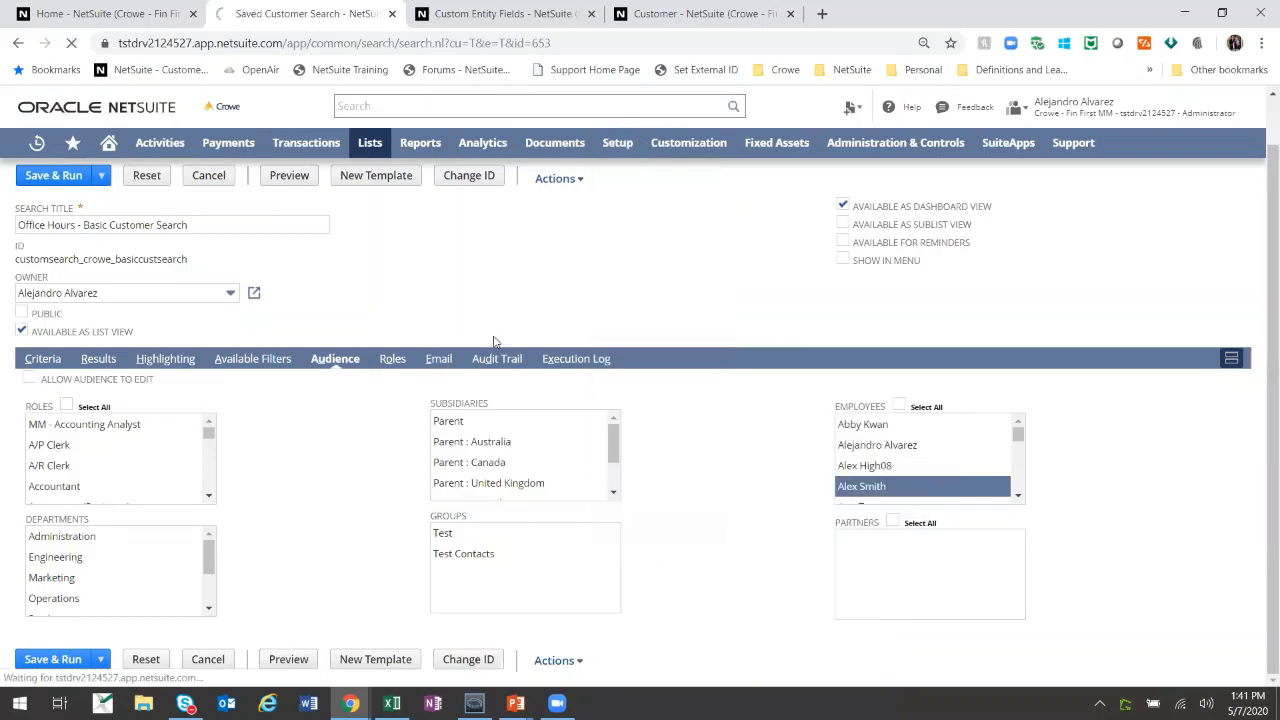
scroll(310, 370, "down", 3)
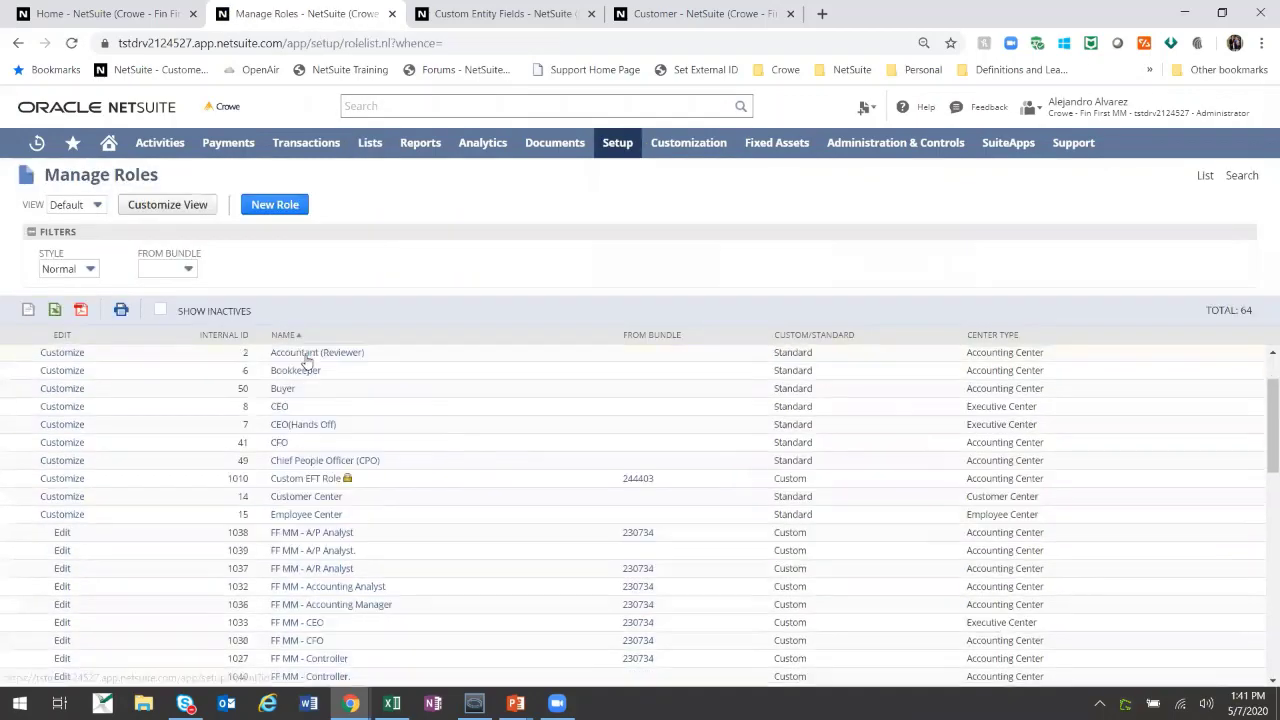
scroll(105, 613, "down", 1)
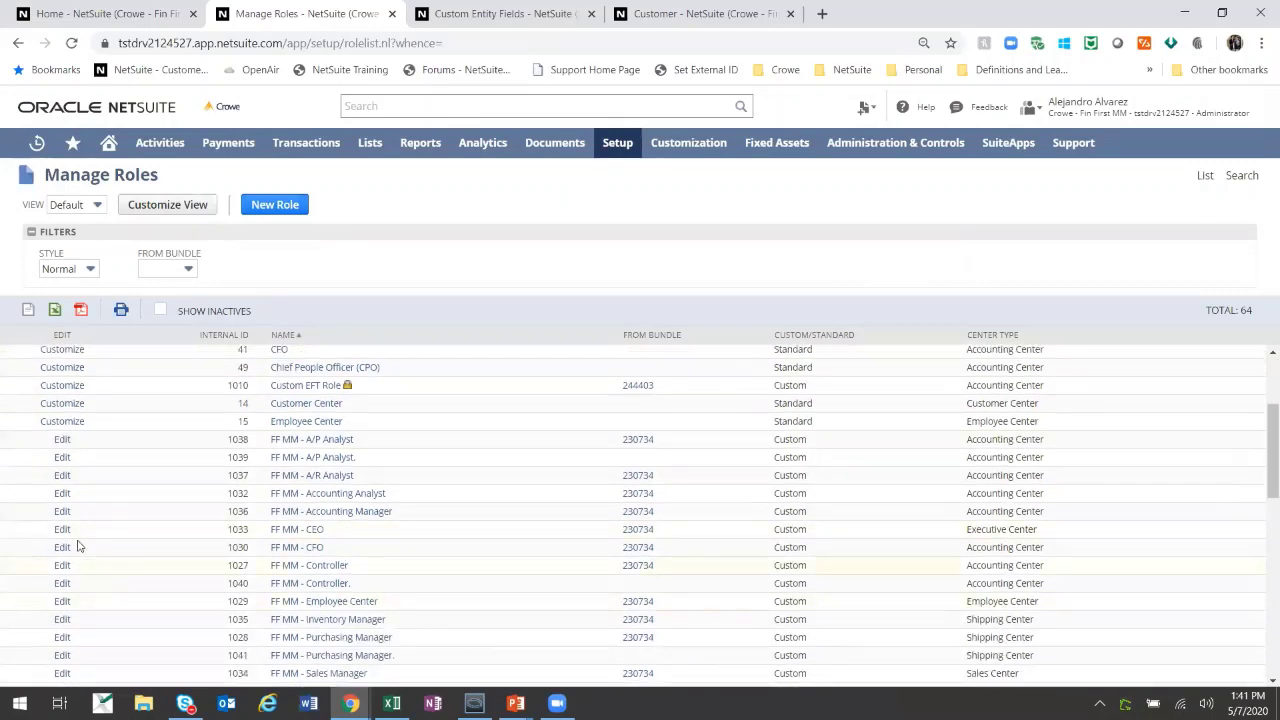
left_click(63, 476)
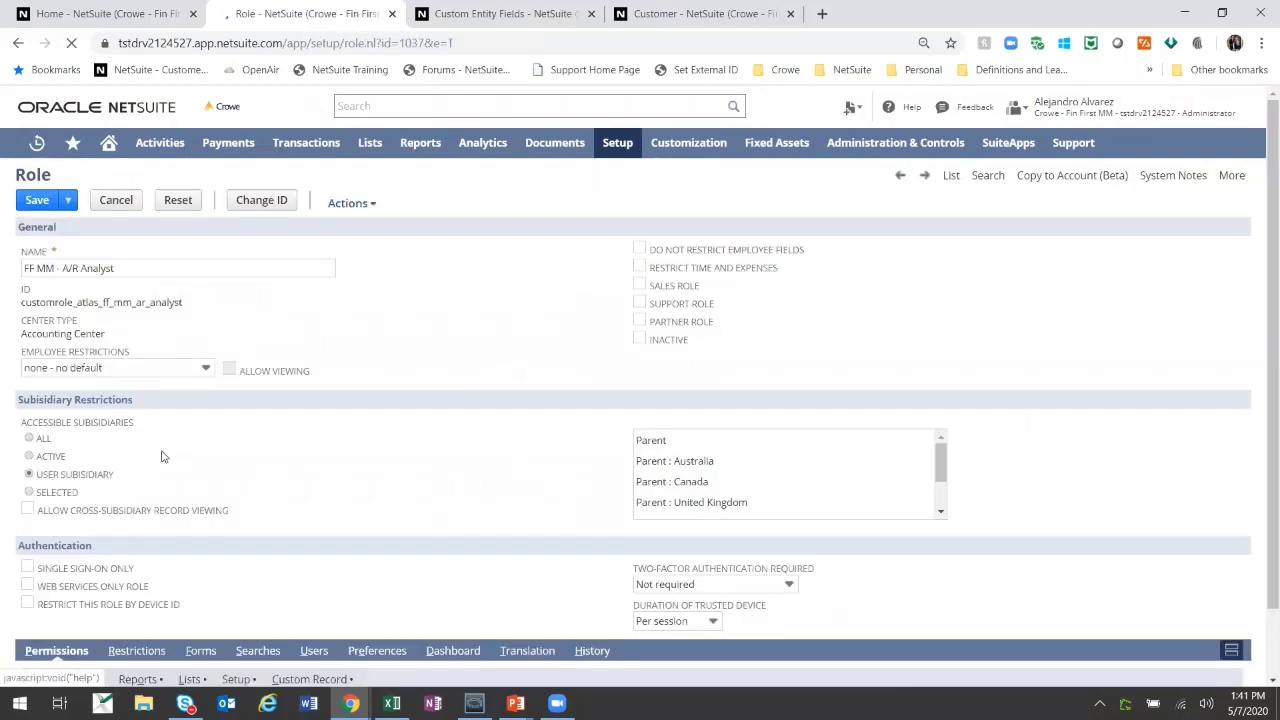
scroll(201, 517, "down", 1)
scroll(201, 517, "down", 3)
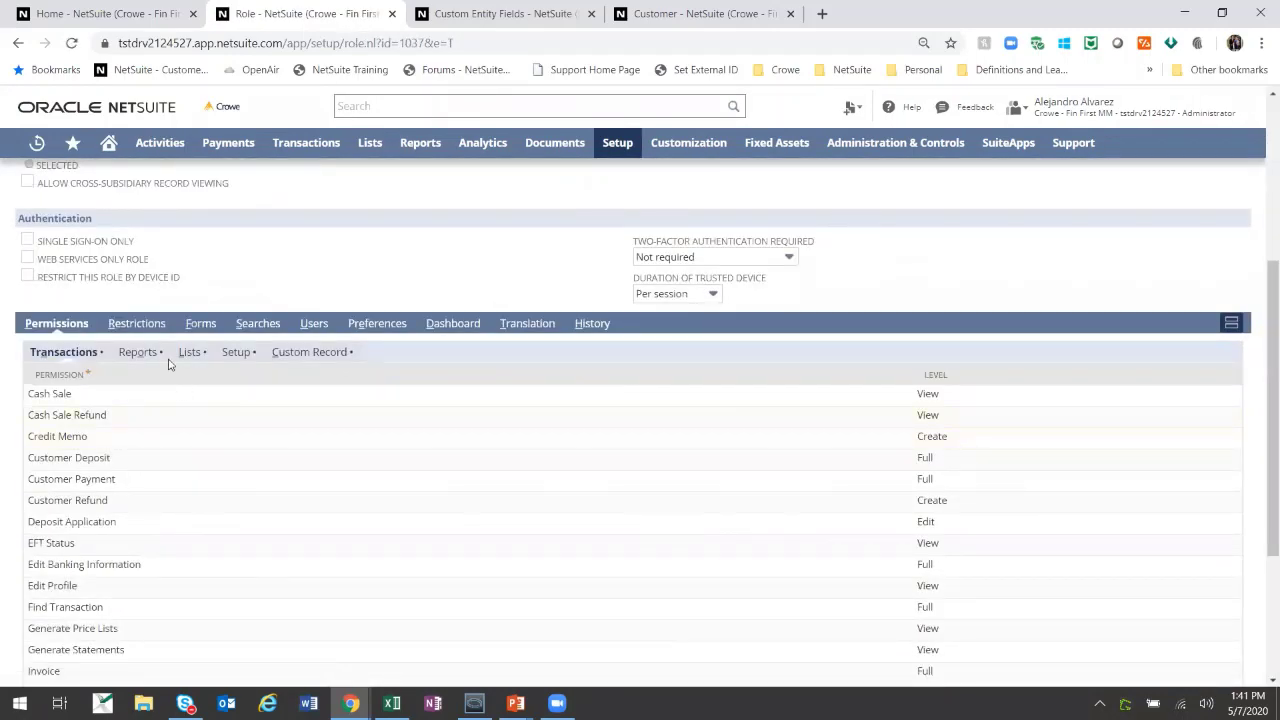
left_click(150, 354)
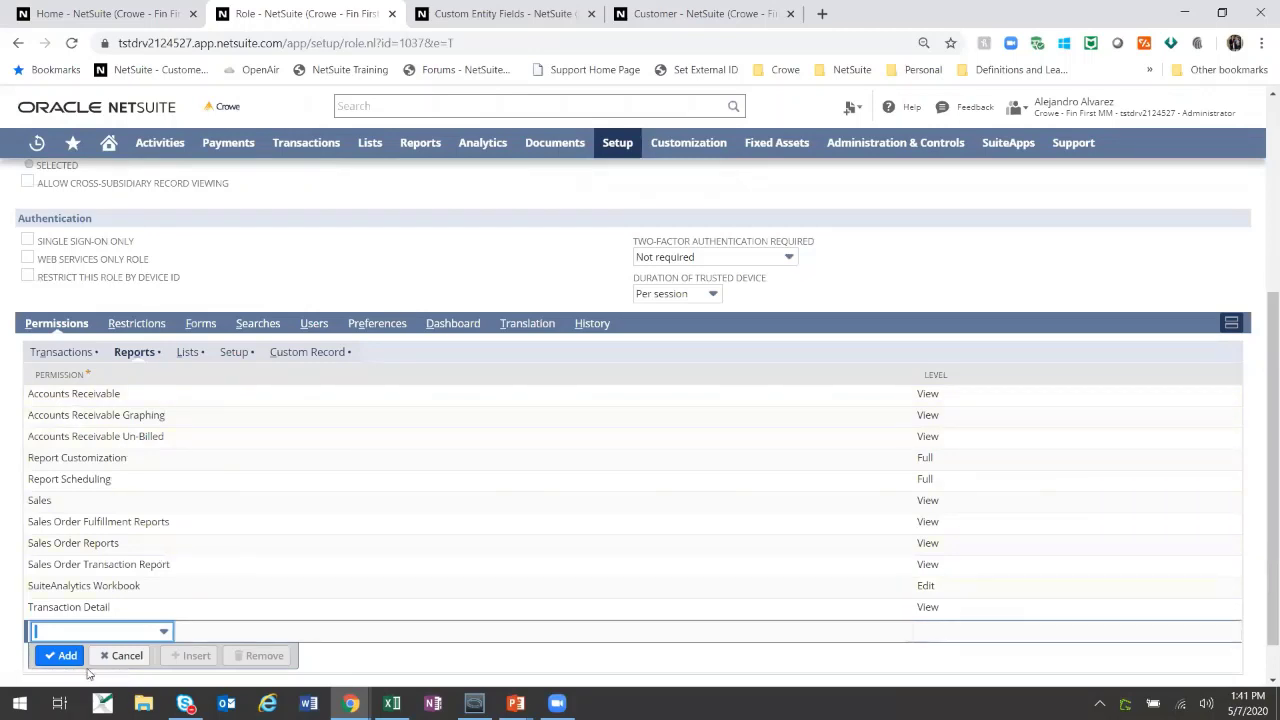
left_click(118, 637)
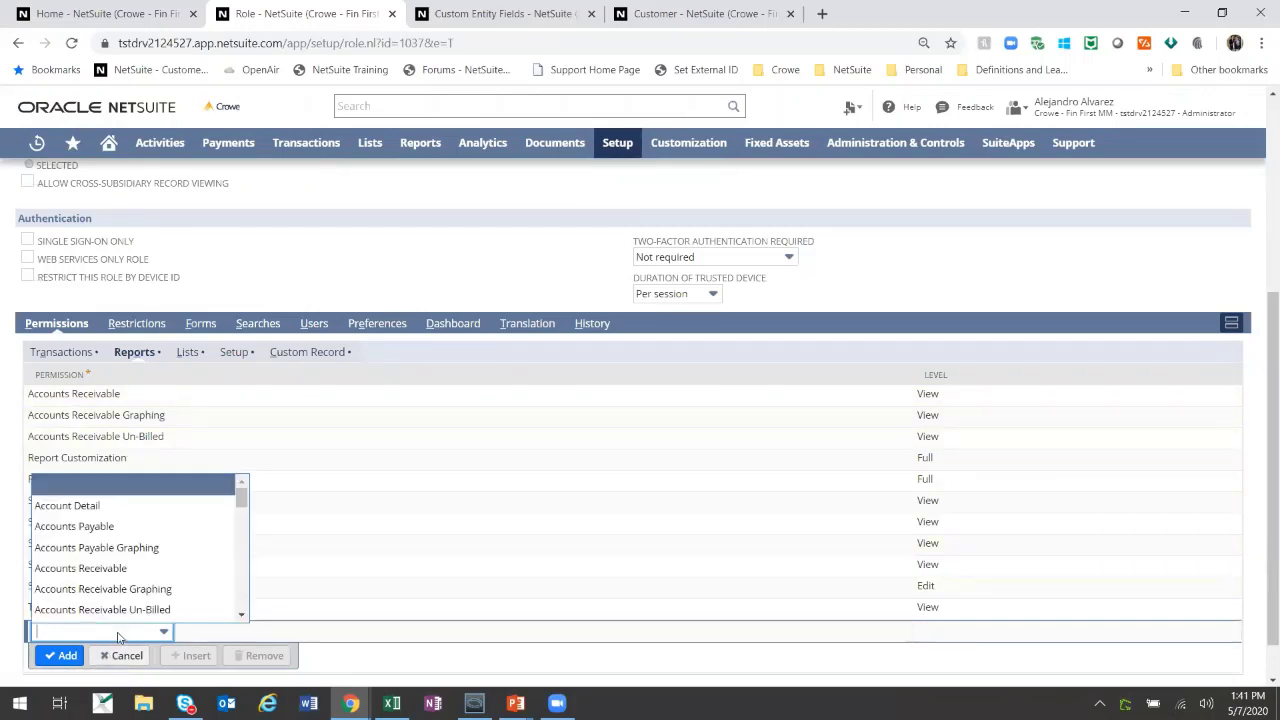
type("Purchase Order Reports")
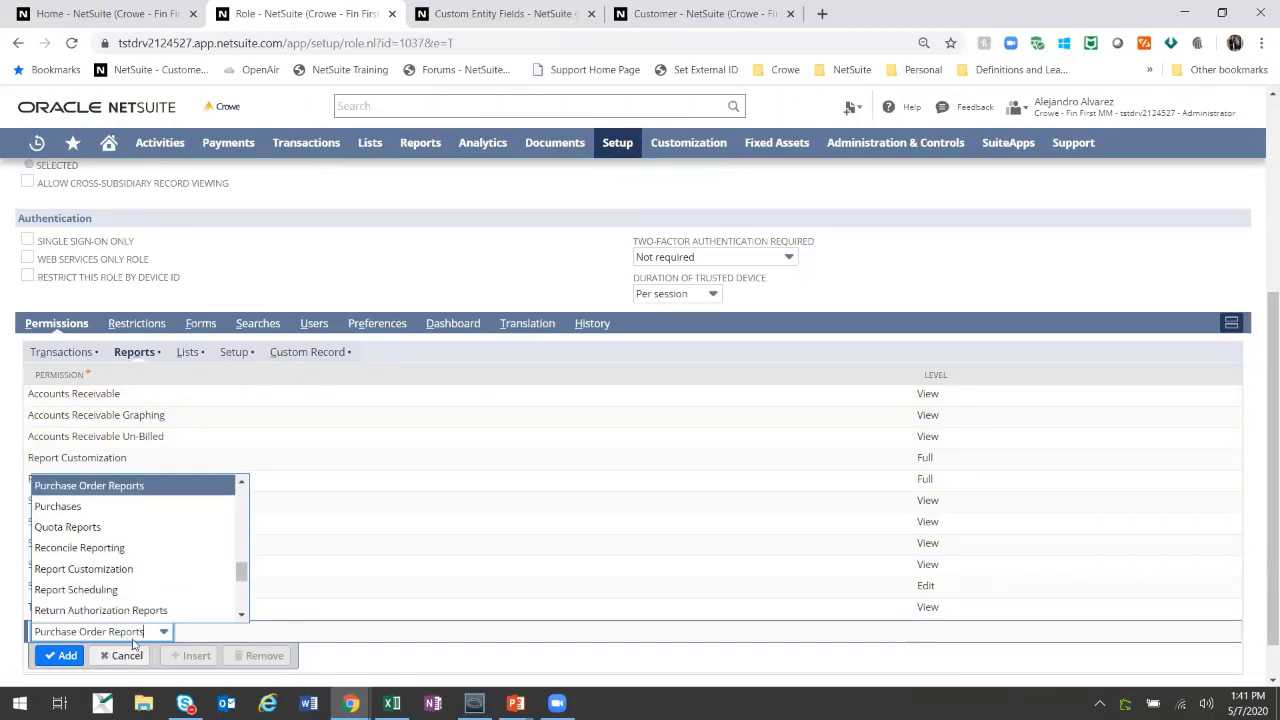
key("Return")
left_click(124, 657)
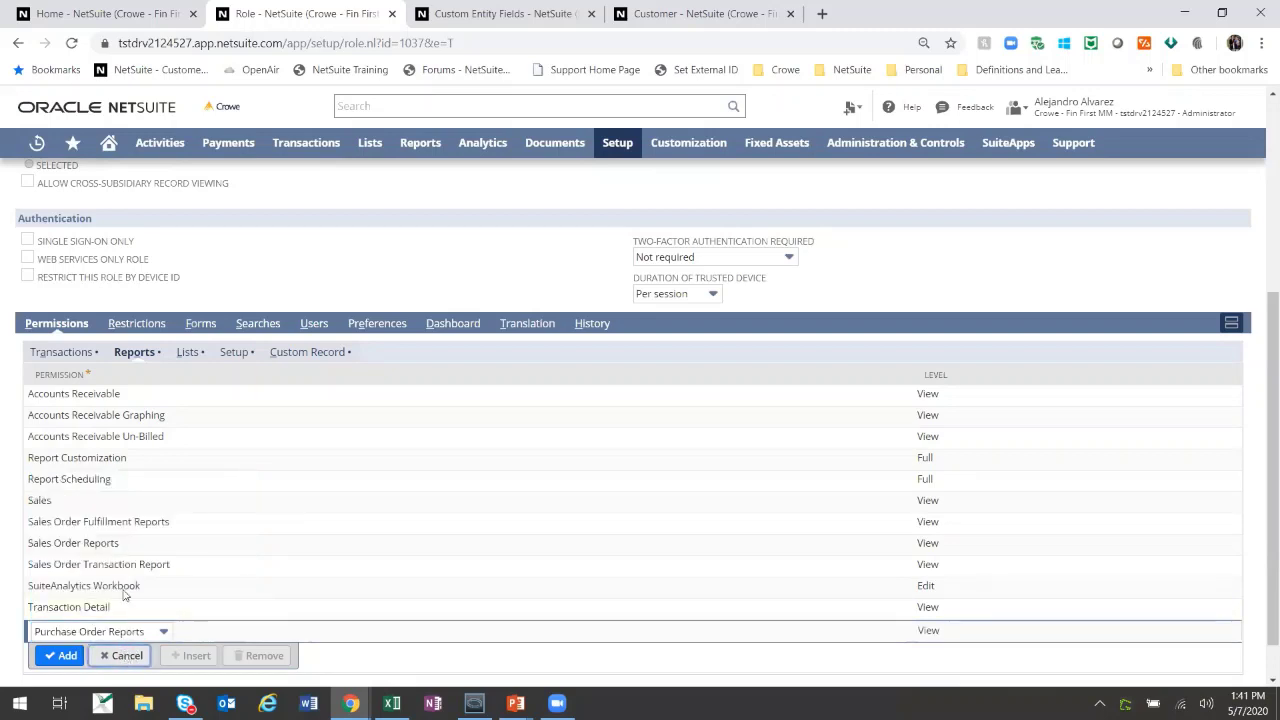
- Try adding the Publish Search permission at View level to the role's Lists permissions, and discard the role changes
left_click(188, 352)
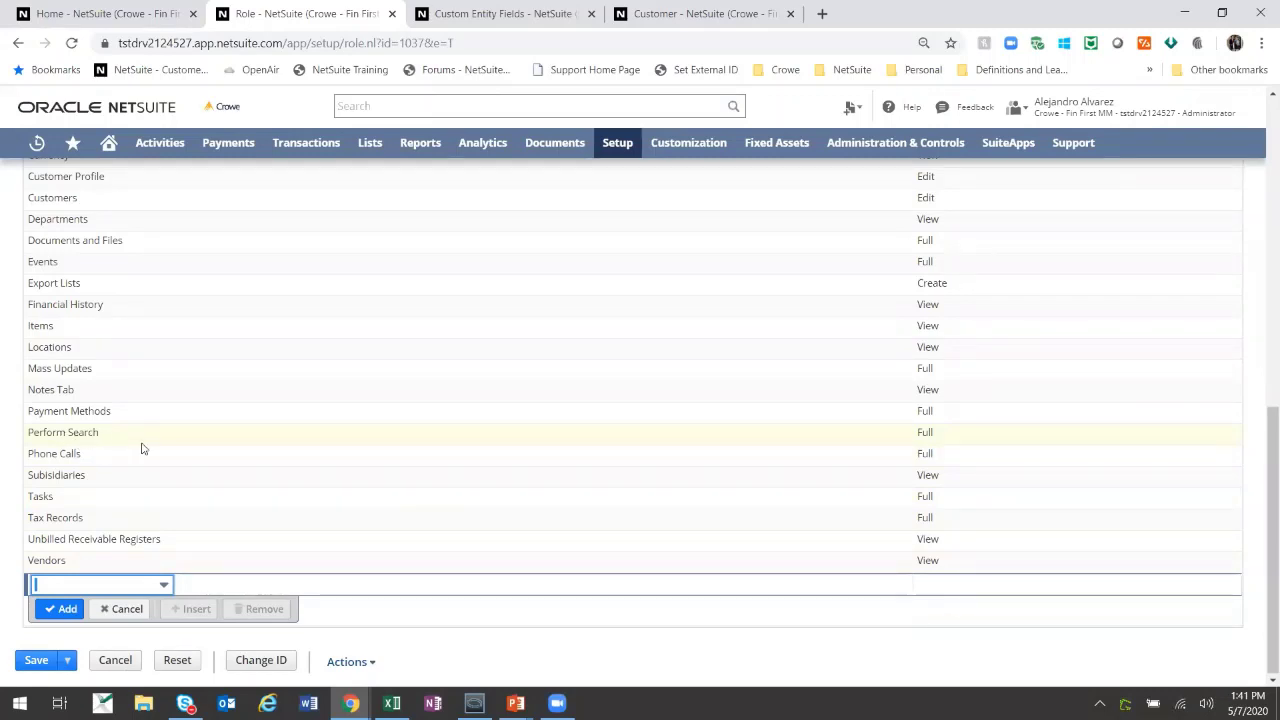
left_click(118, 589)
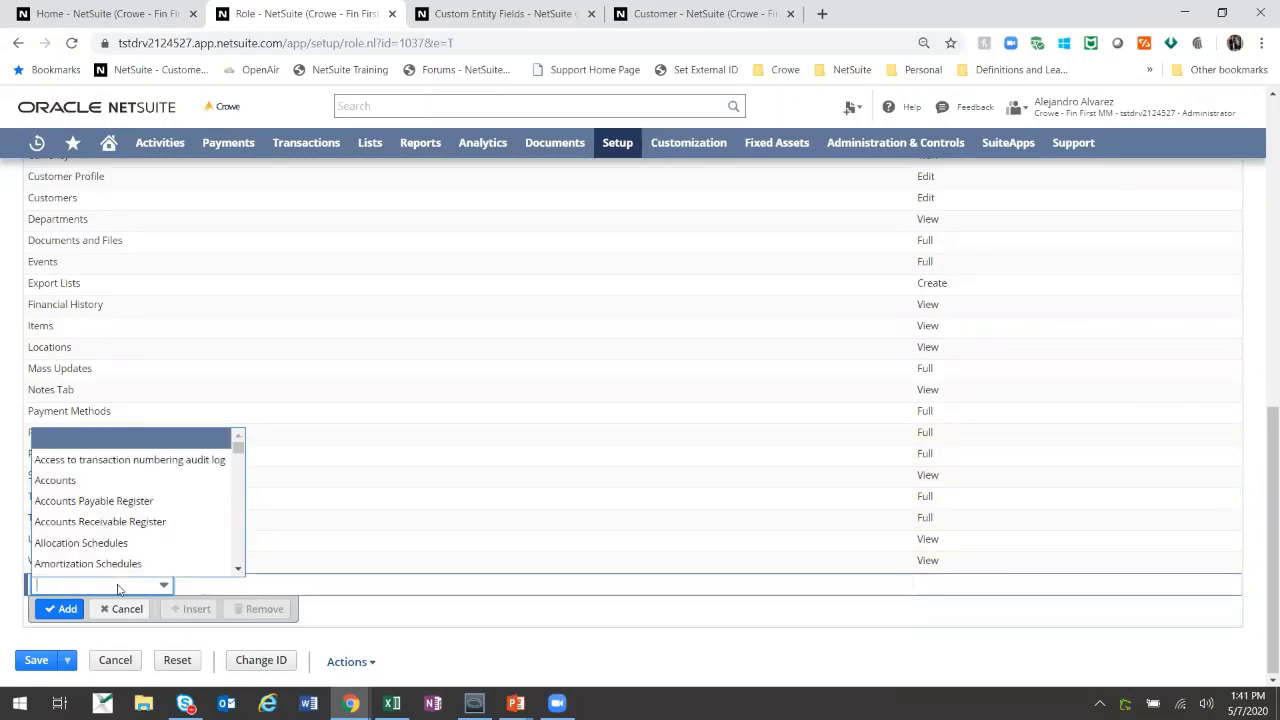
type("pu")
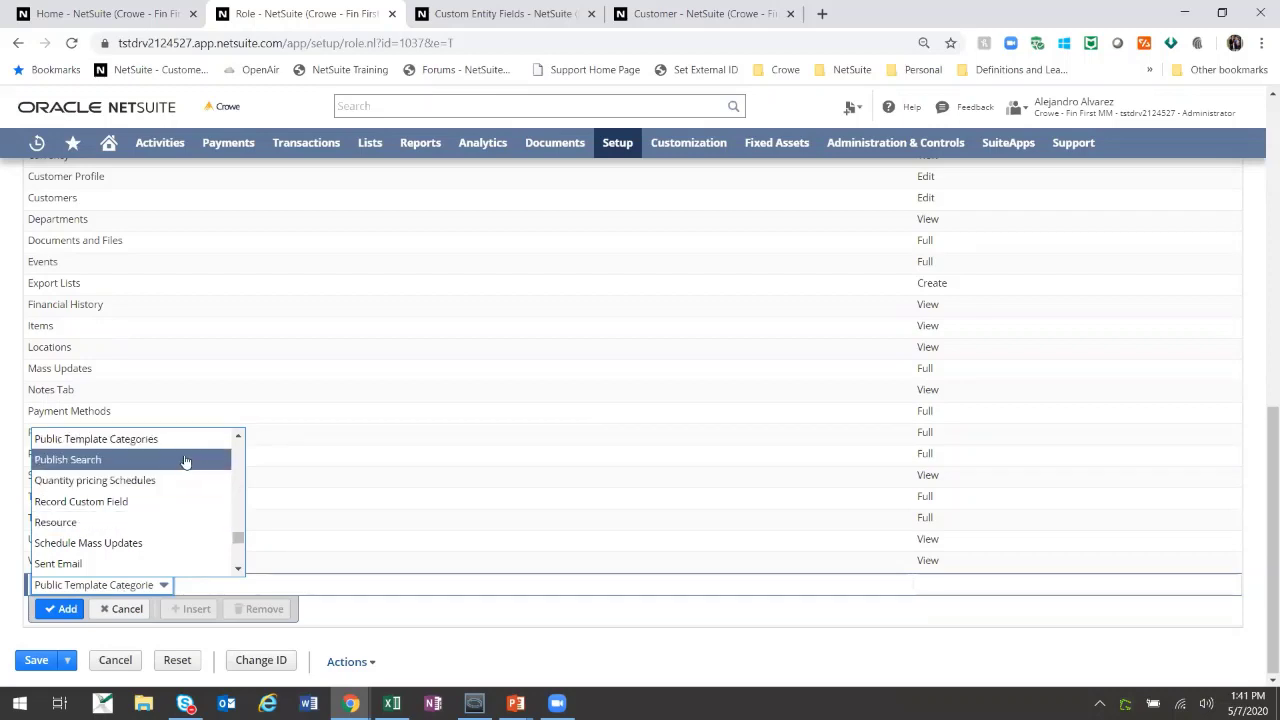
left_click(185, 460)
left_click(62, 609)
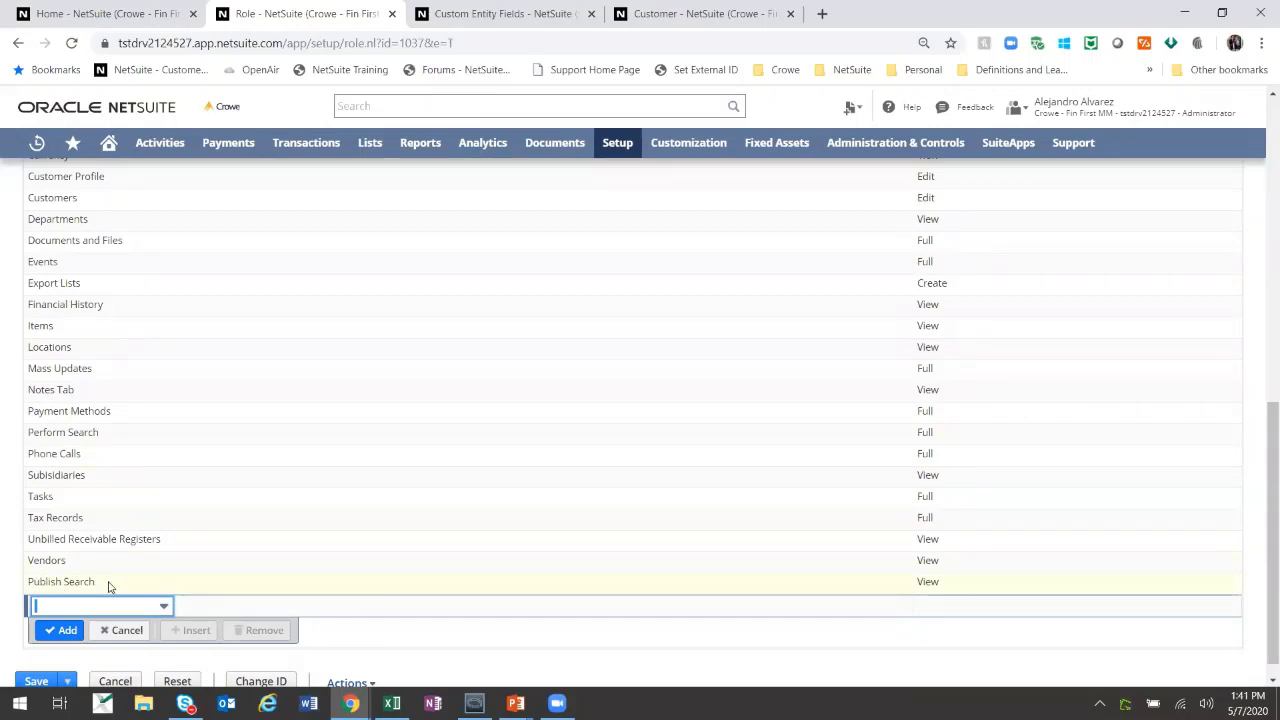
left_click(110, 584)
left_click(122, 610)
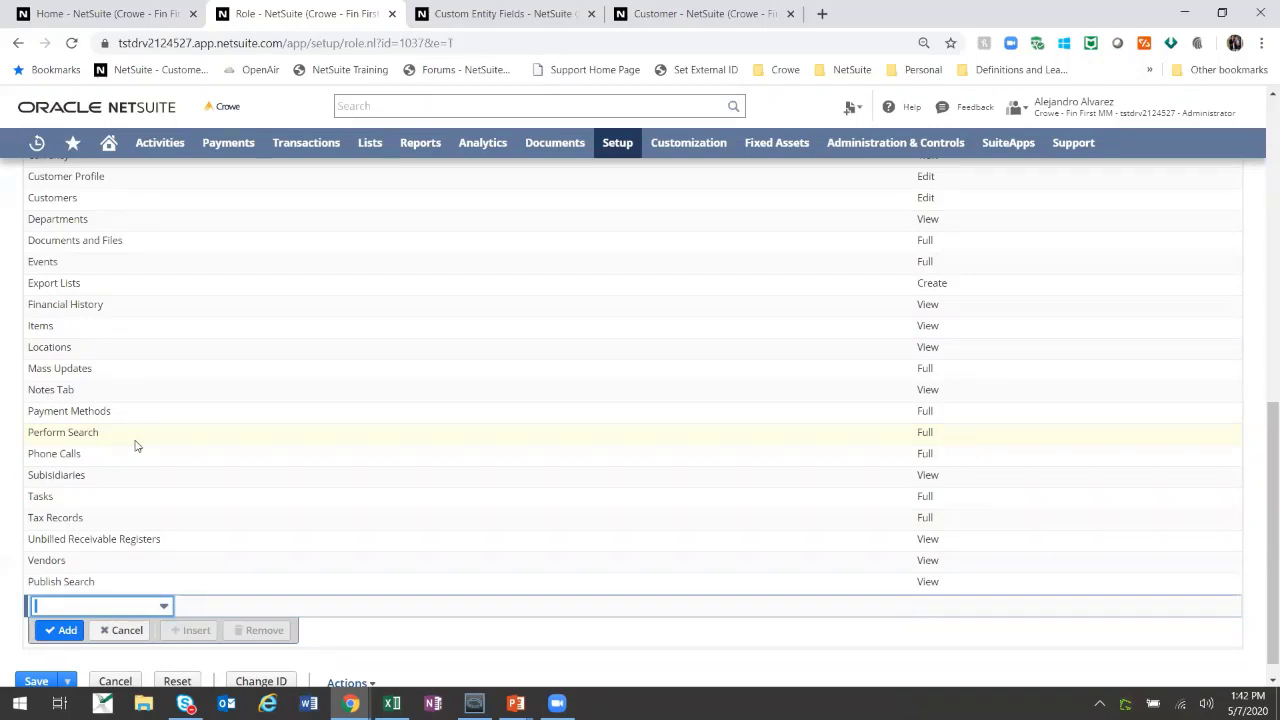
scroll(134, 443, "up", 10)
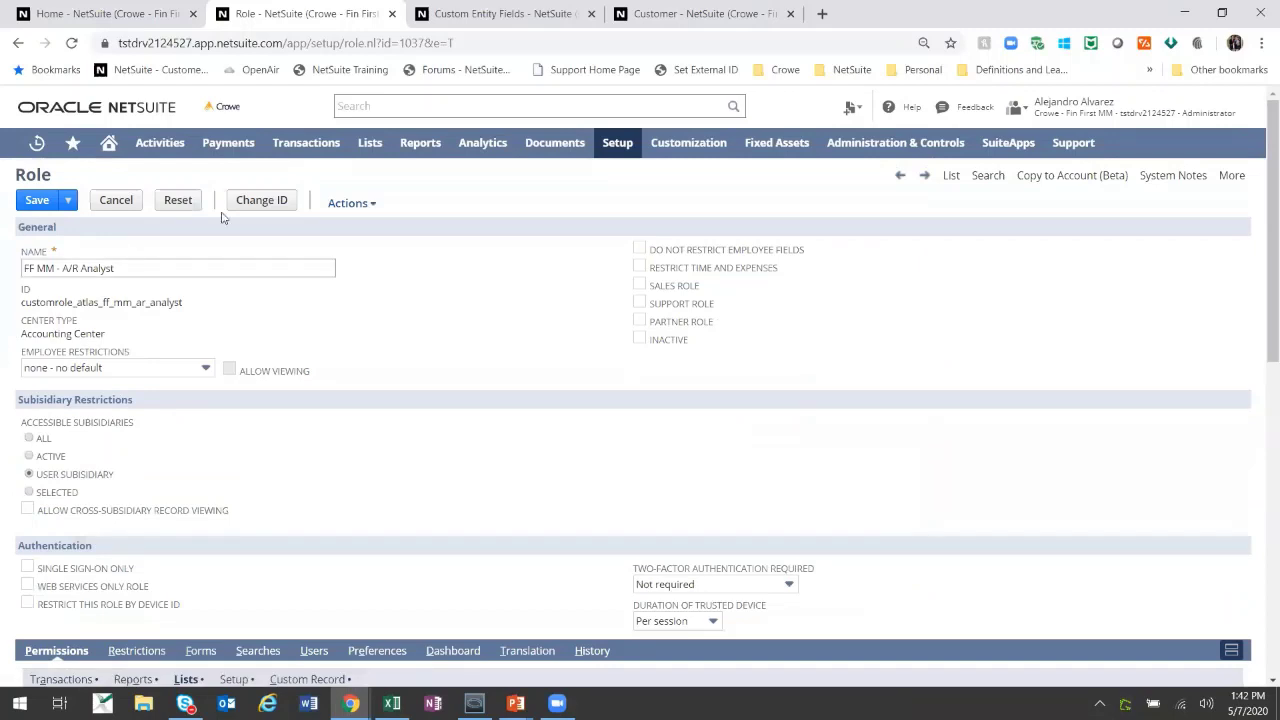
left_click(115, 200)
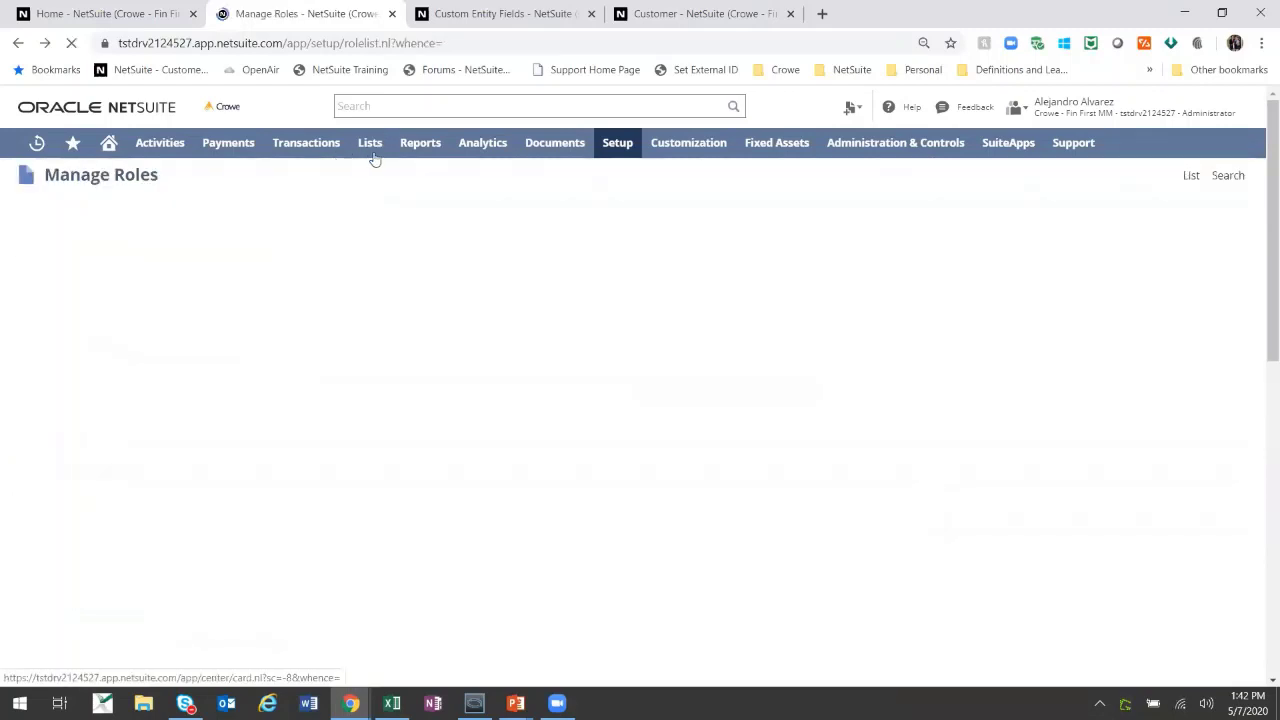
mouse_move(372, 148)
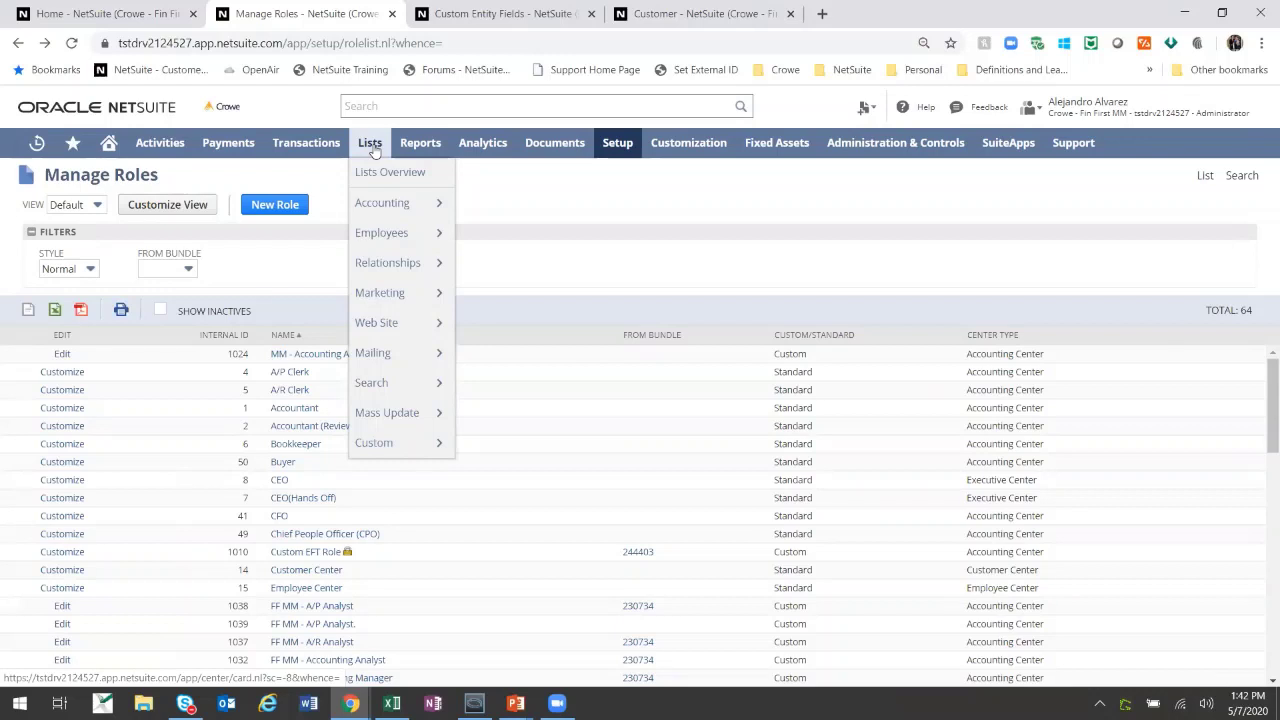
mouse_move(435, 157)
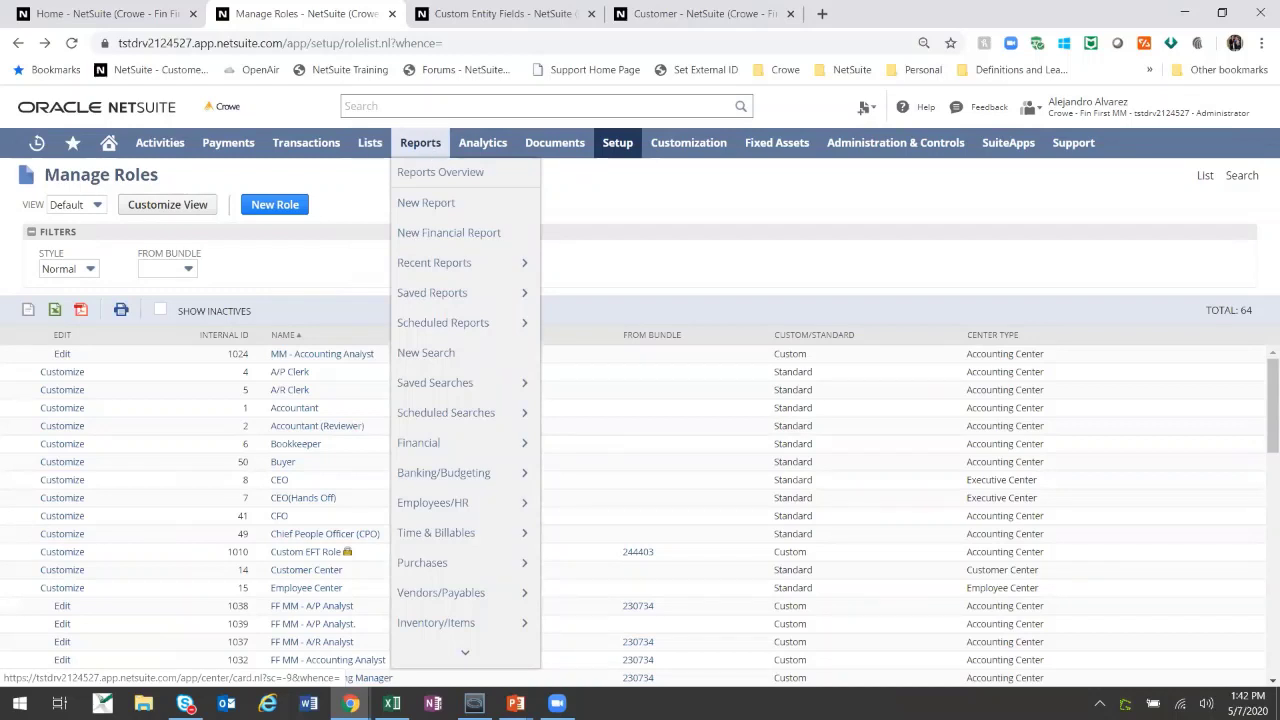
left_click(392, 703)
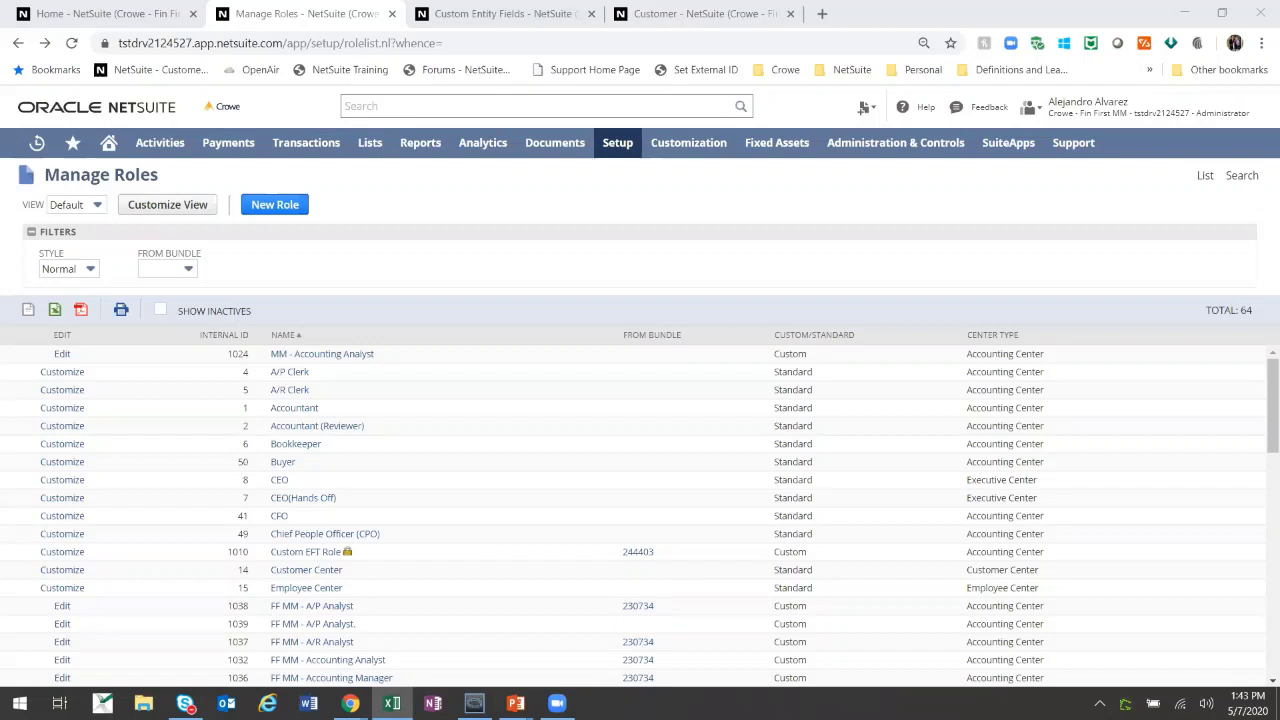
left_click(447, 204)
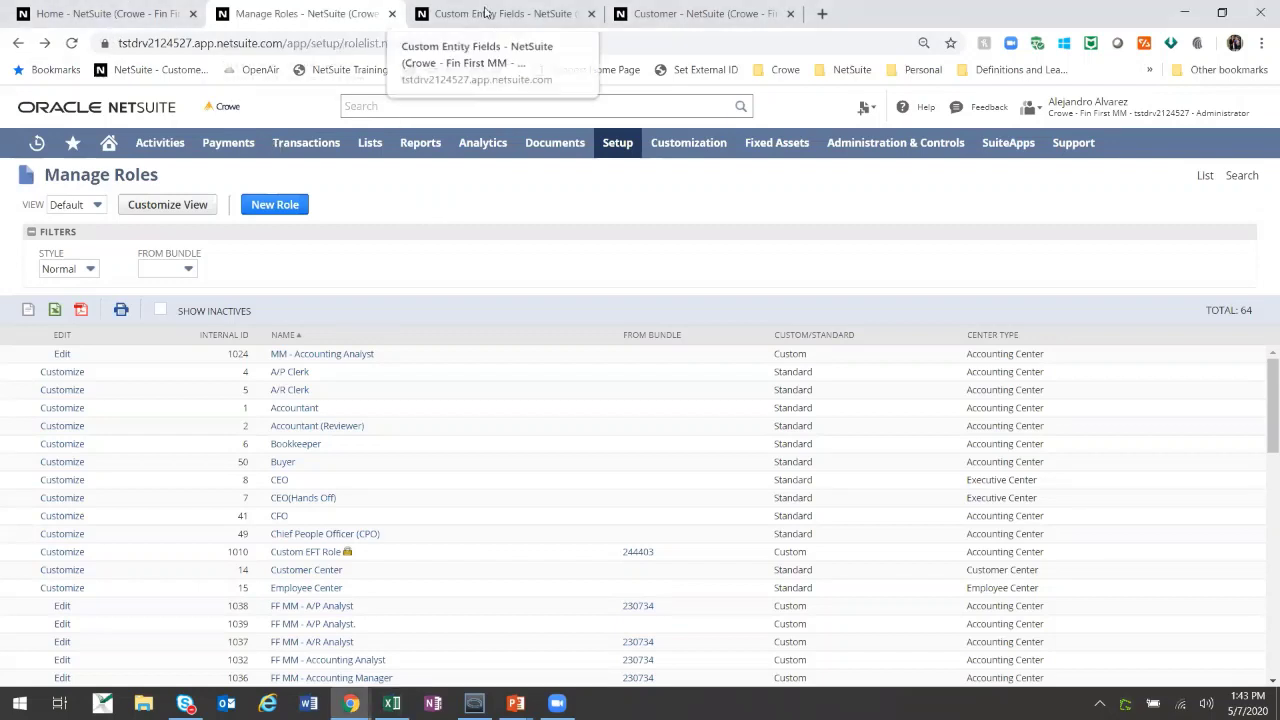
- Return to the NetSuite home dashboard and start a new saved search of the Transaction type
left_click(143, 13)
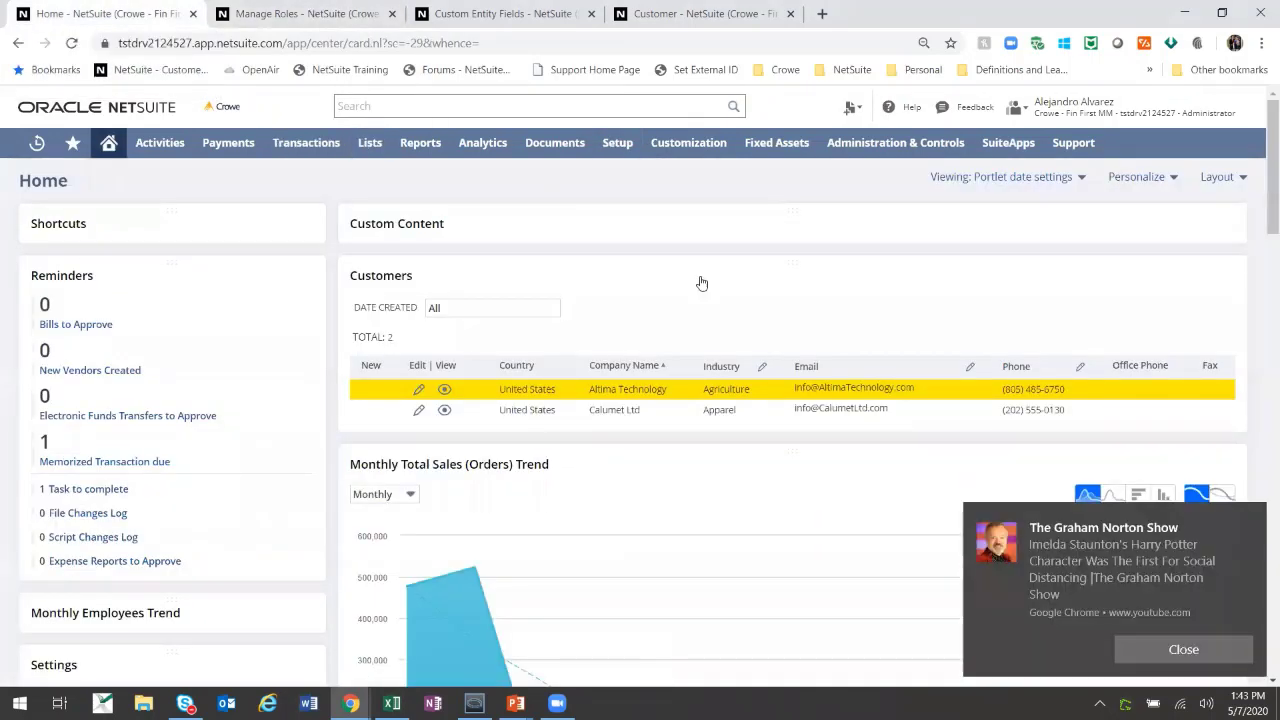
left_click(1251, 520)
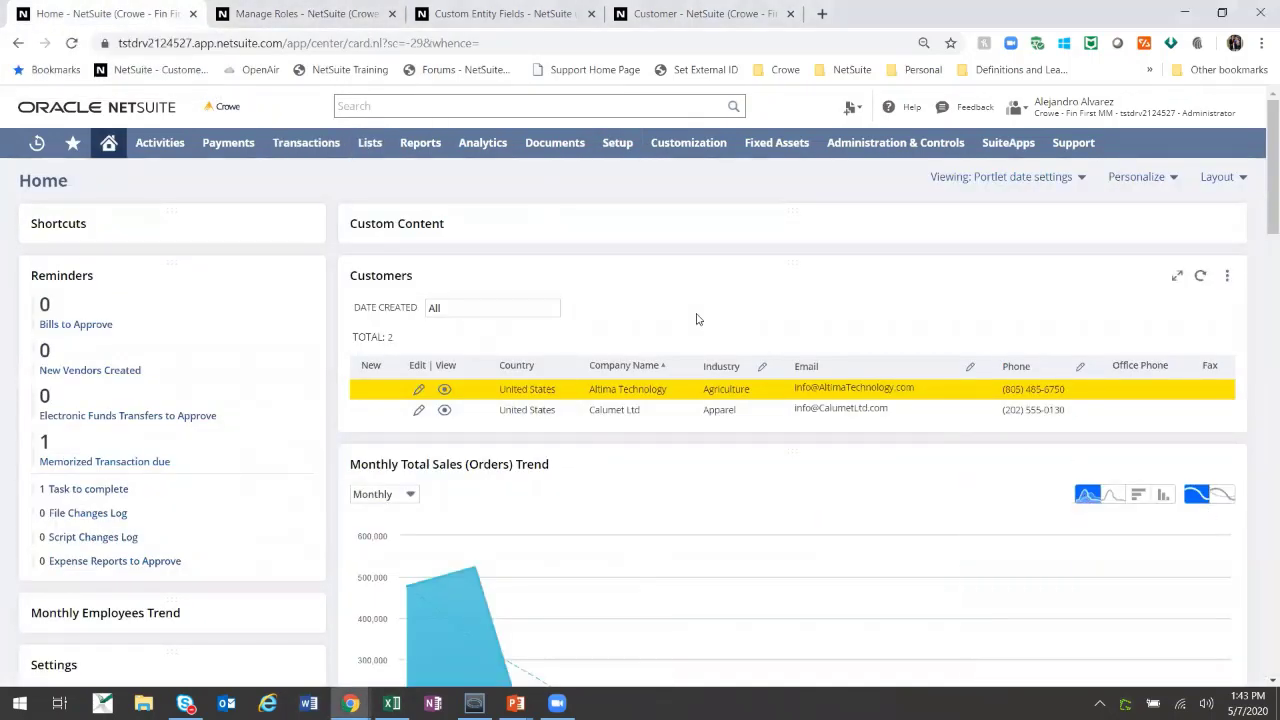
mouse_move(305, 147)
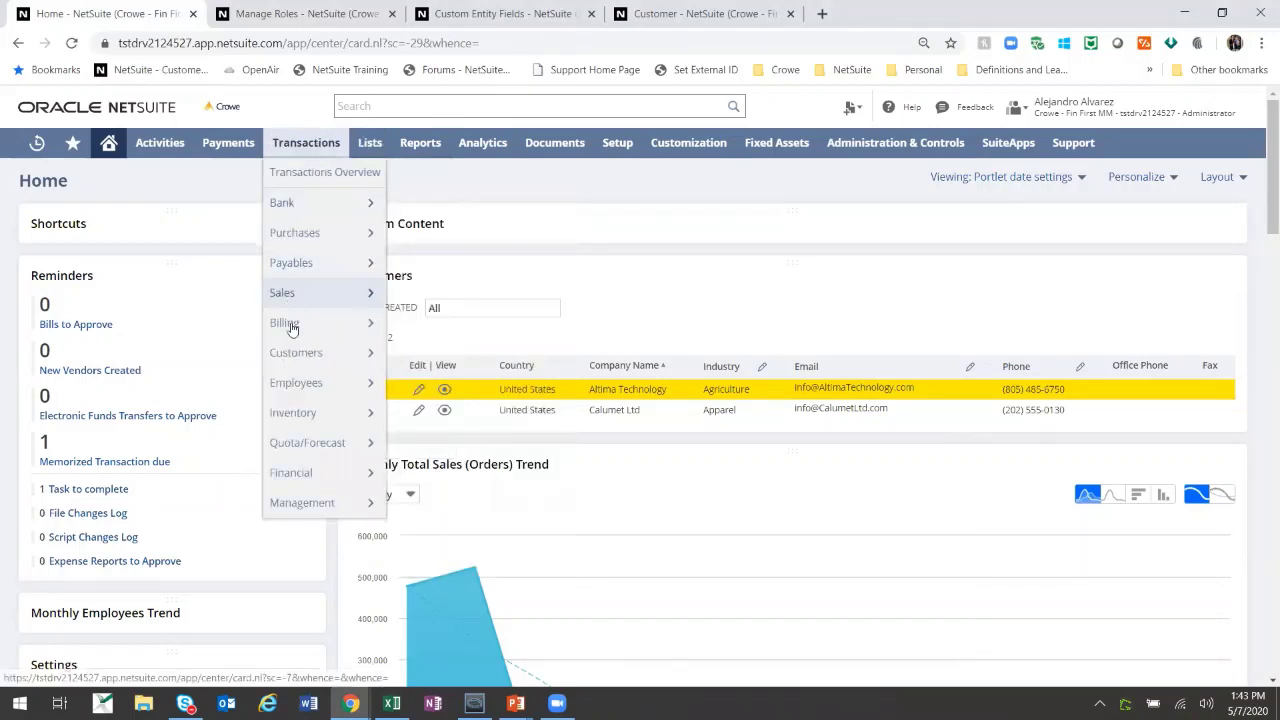
mouse_move(293, 331)
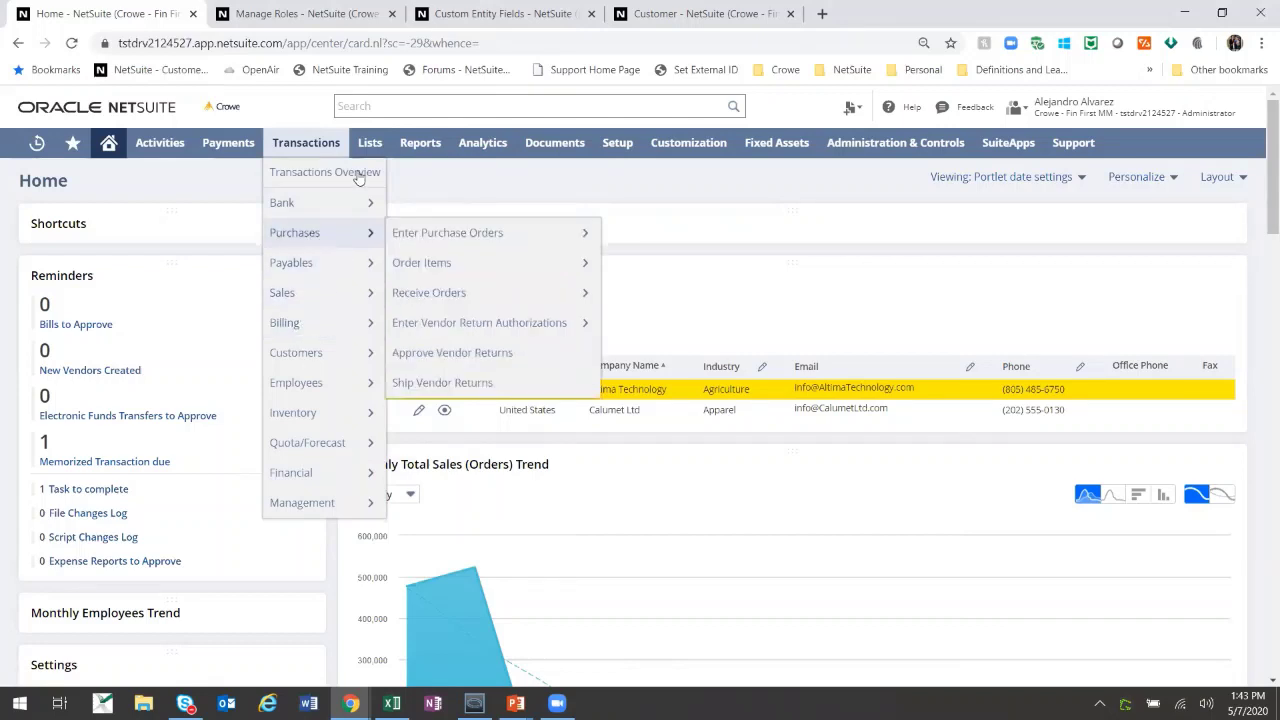
mouse_move(420, 147)
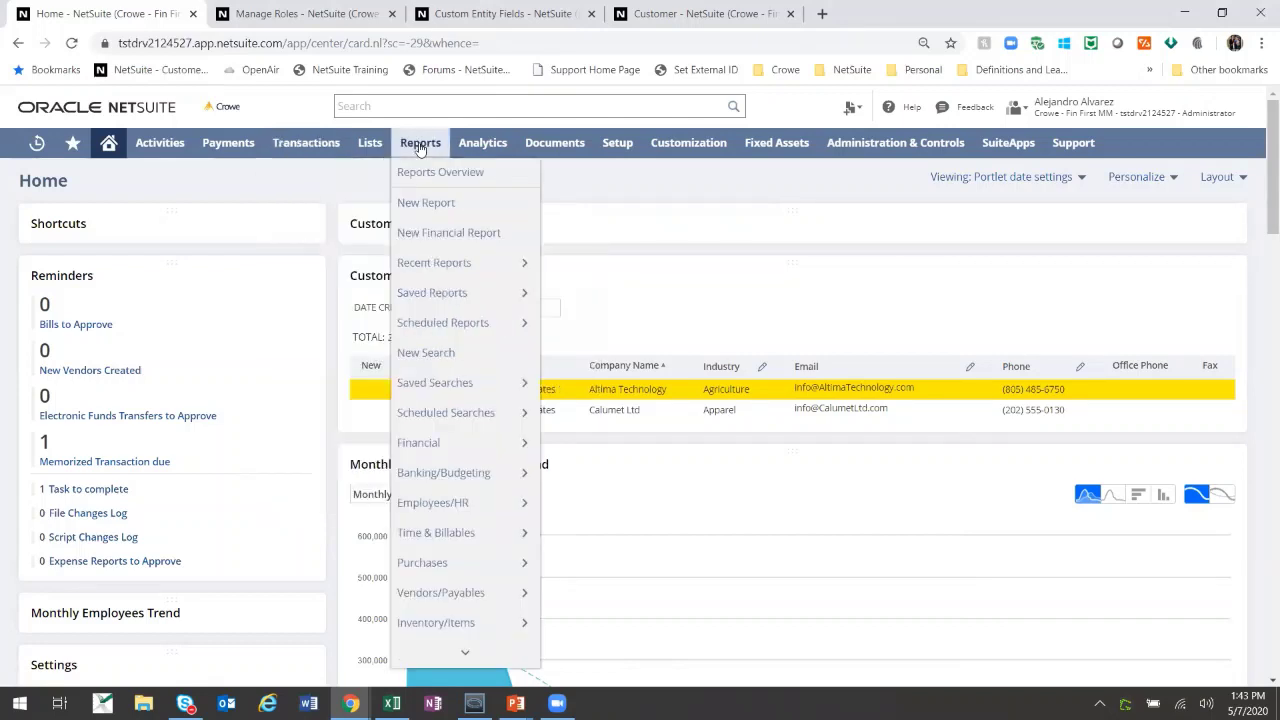
left_click(410, 356)
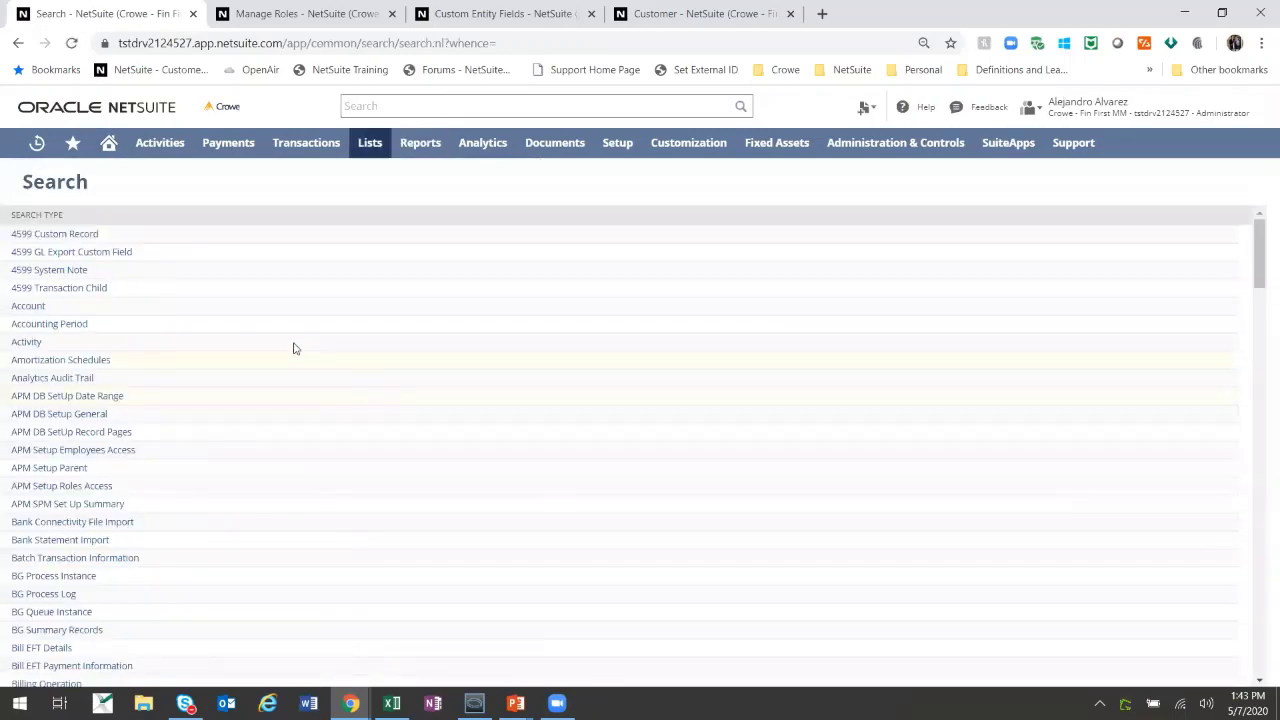
scroll(246, 463, "down", 20)
scroll(68, 577, "down", 3)
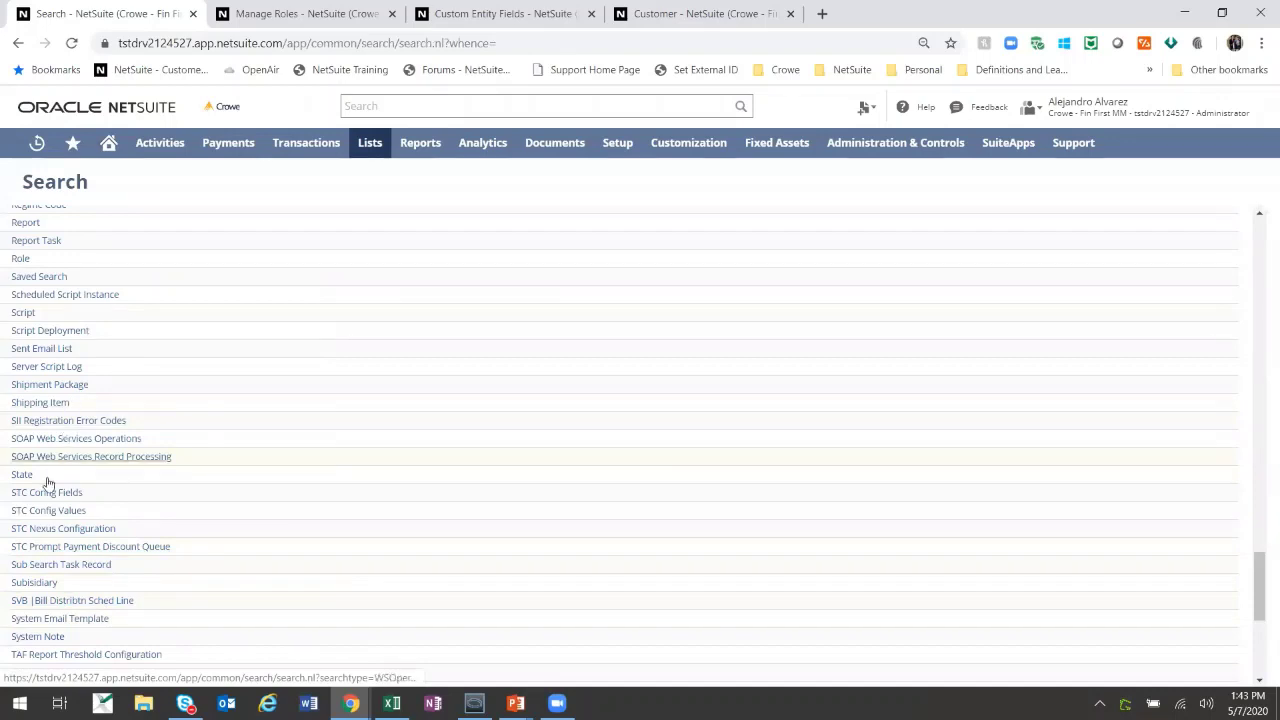
scroll(40, 563, "down", 2)
left_click(38, 632)
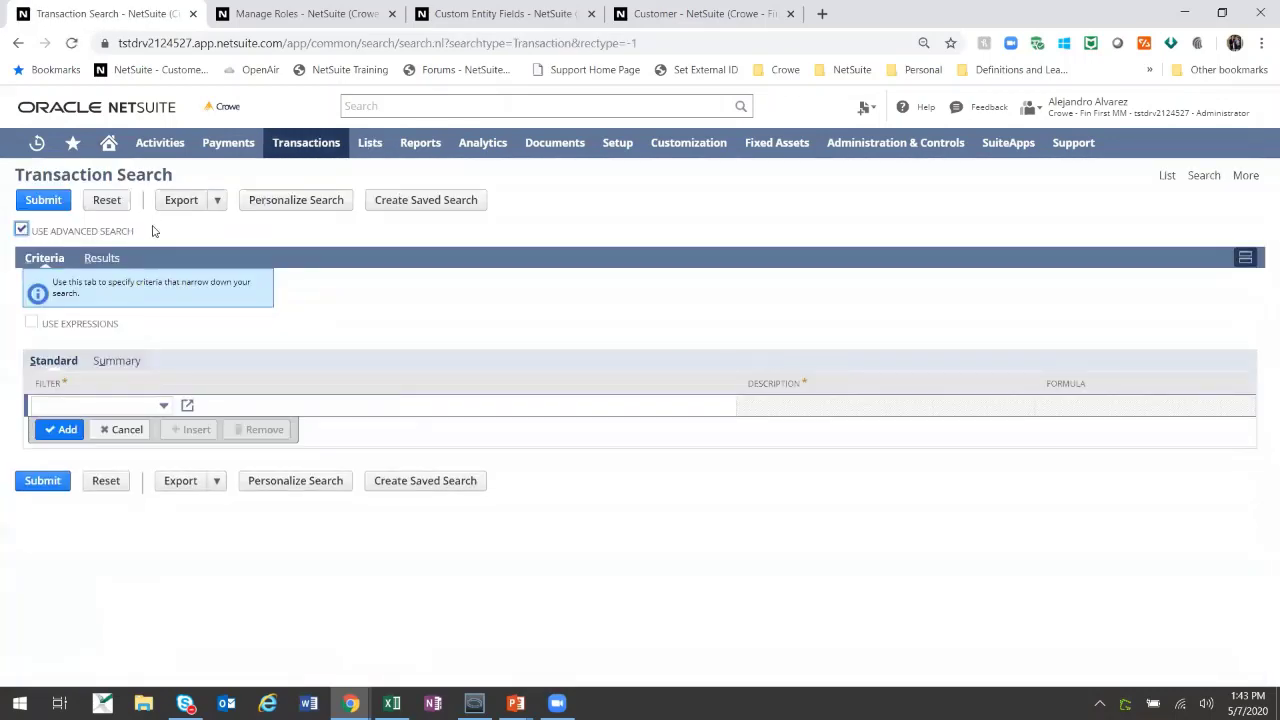
left_click(418, 202)
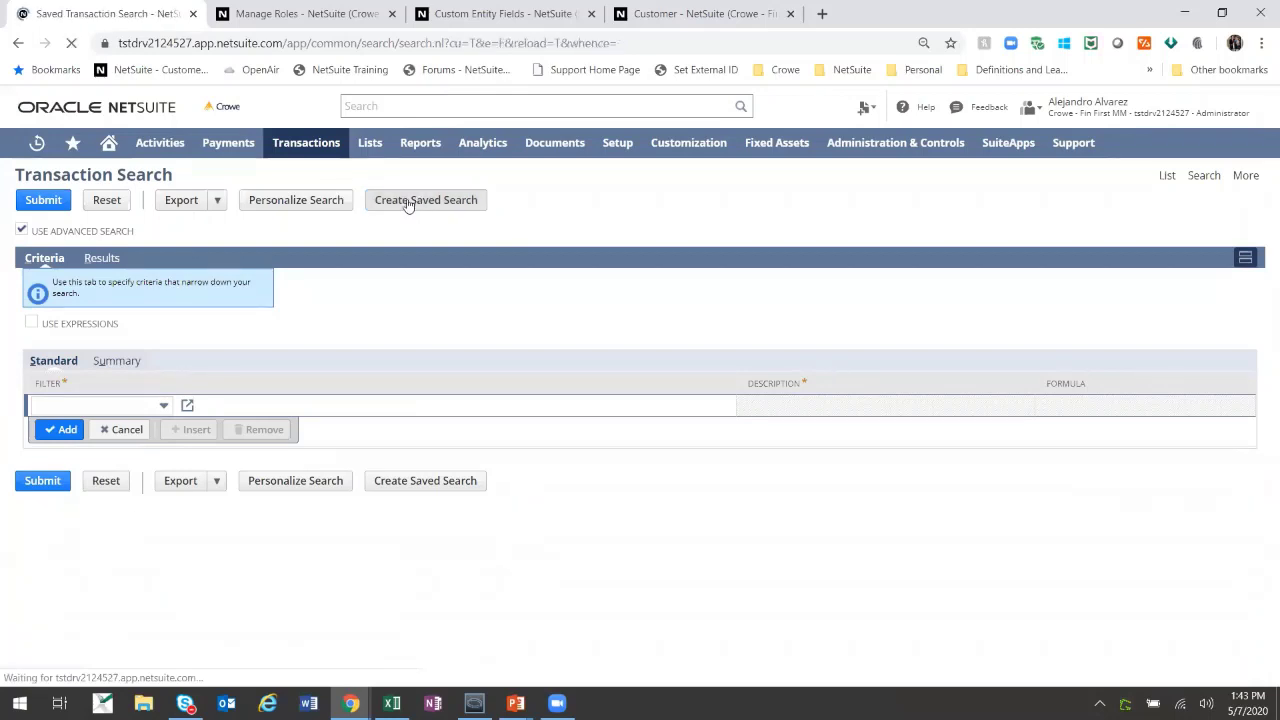
- Replace the default search title with "Office Hours - Sales Orders"
key("BackSpace")
key("BackSpace")
key("BackSpace")
key("BackSpace")
key("BackSpace")
key("BackSpace")
key("BackSpace")
key("BackSpace")
key("BackSpace")
key("BackSpace")
key("BackSpace")
key("BackSpace")
key("BackSpace")
key("BackSpace")
key("BackSpace")
key("BackSpace")
key("BackSpace")
key("BackSpace")
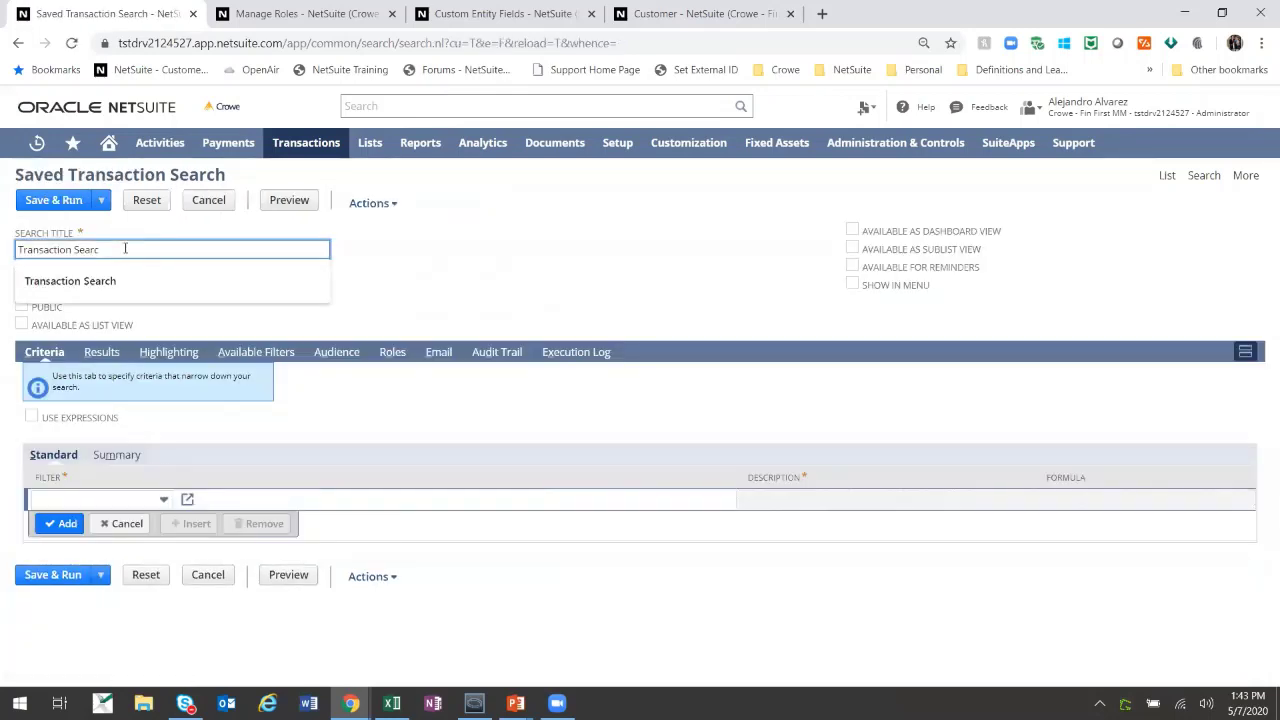
type("office ho")
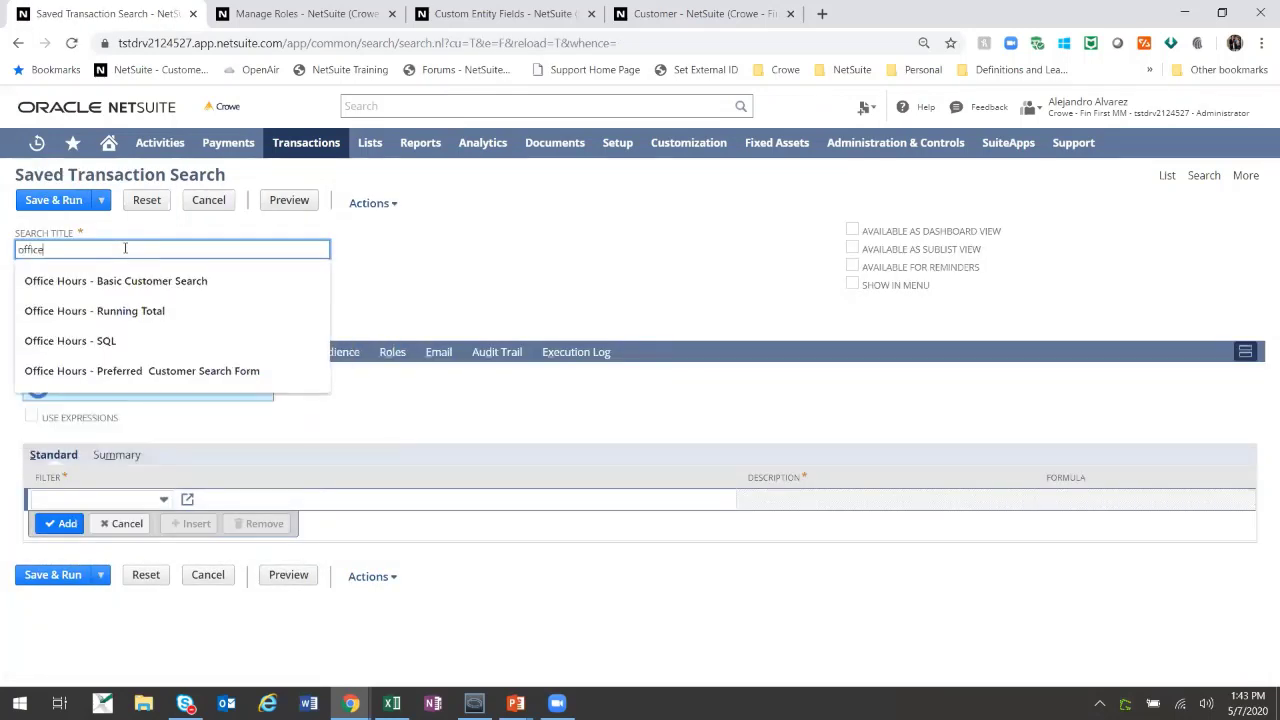
key("BackSpace")
key("BackSpace")
key("BackSpace")
key("BackSpace")
key("BackSpace")
key("BackSpace")
key("BackSpace")
key("BackSpace")
key("BackSpace")
type("Of")
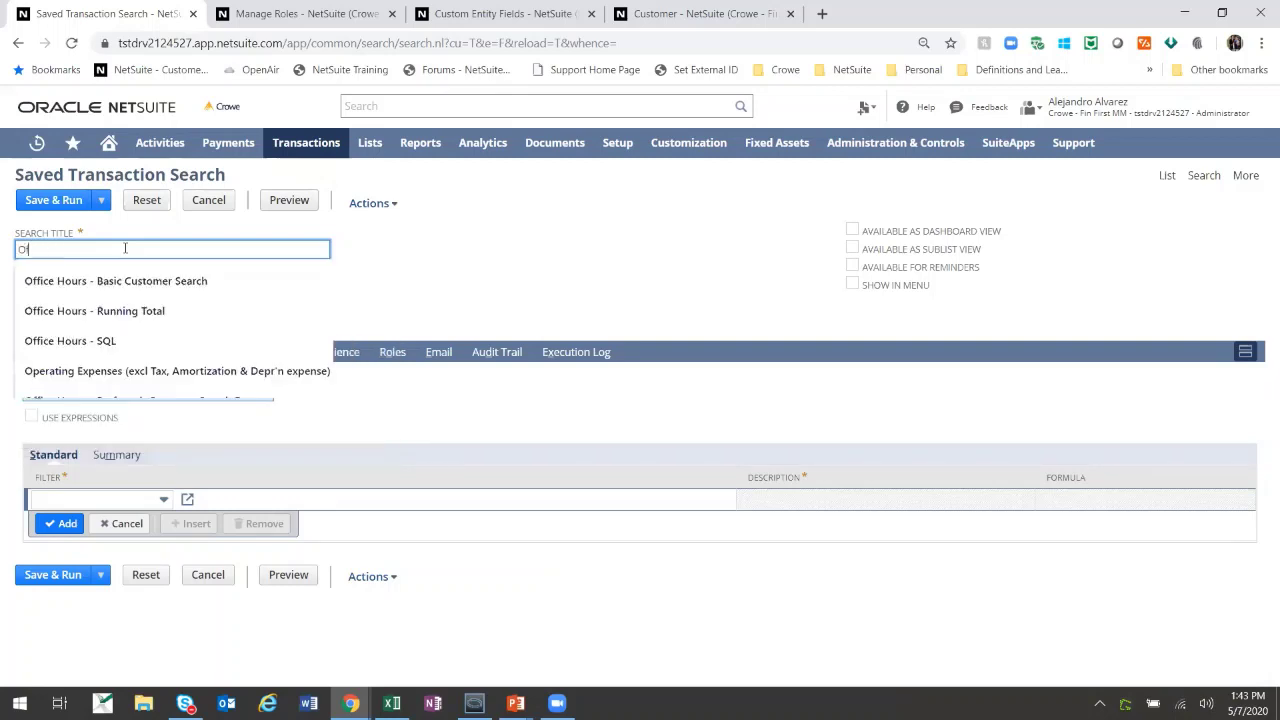
type("fice Hours -")
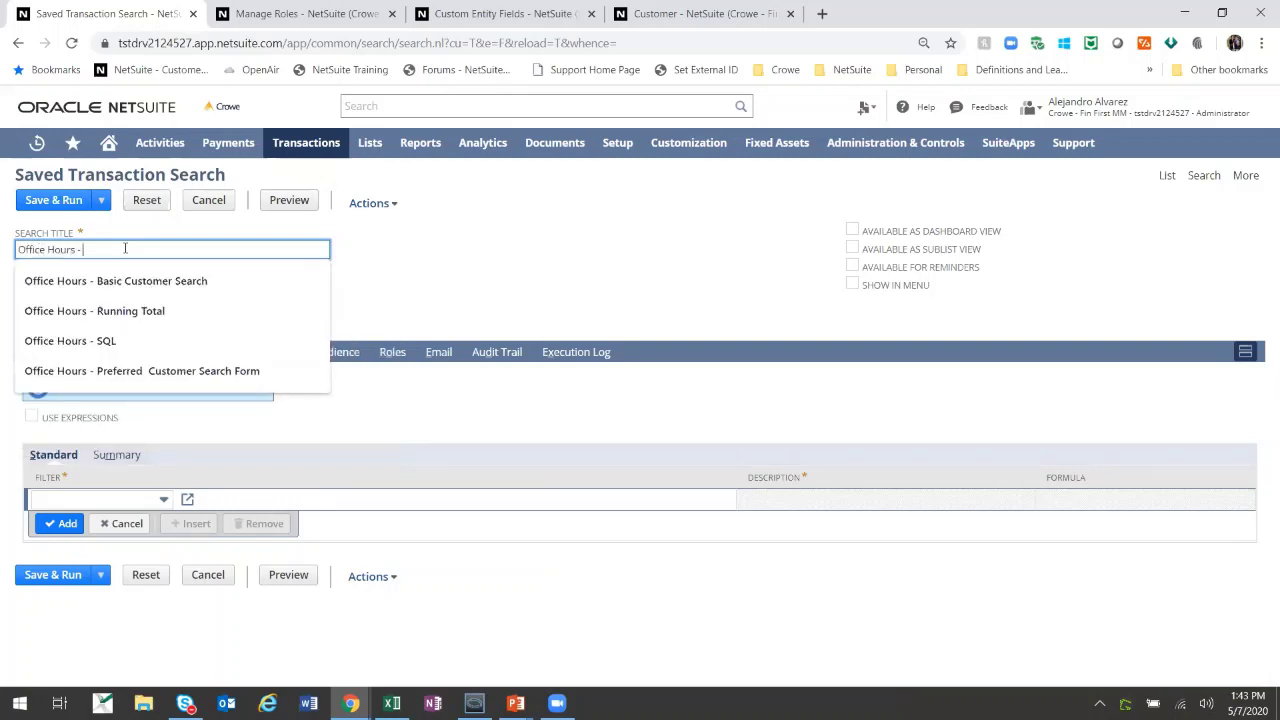
type(" Sales or")
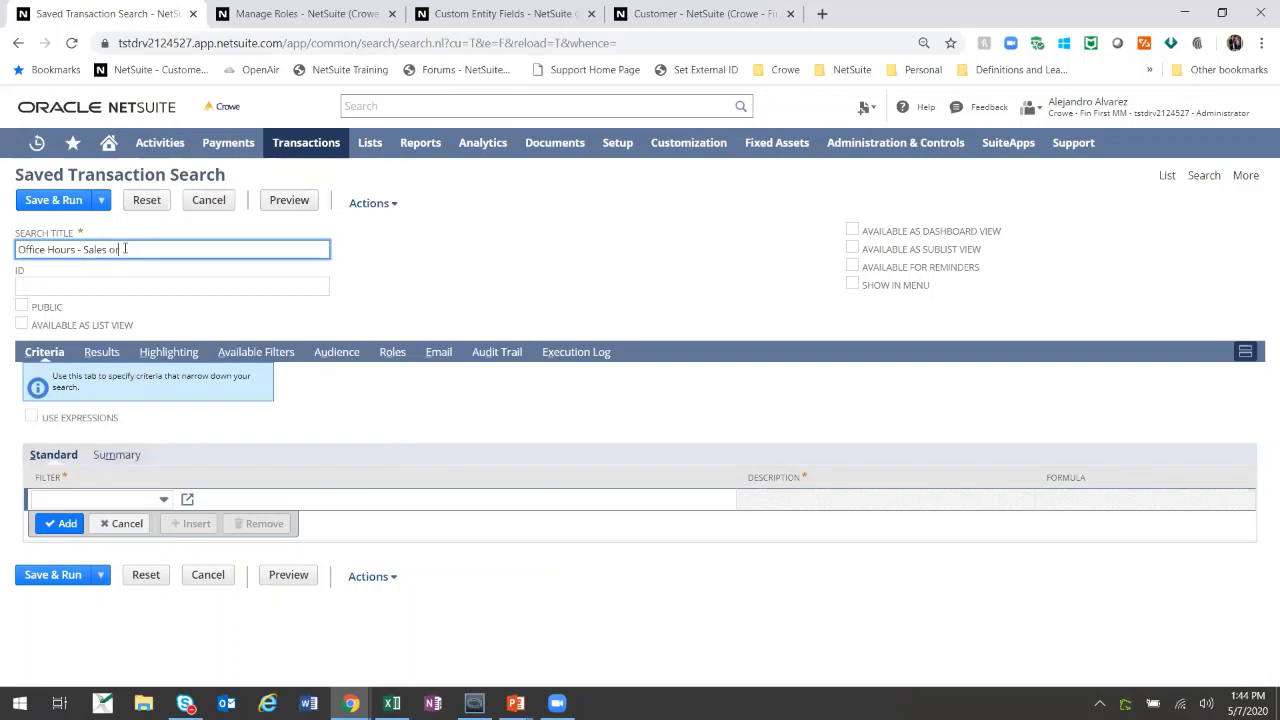
key("BackSpace")
key("BackSpace")
type("Orders")
- Set the saved search's ID to _crowe_officehours_so
key("Tab")
type("_")
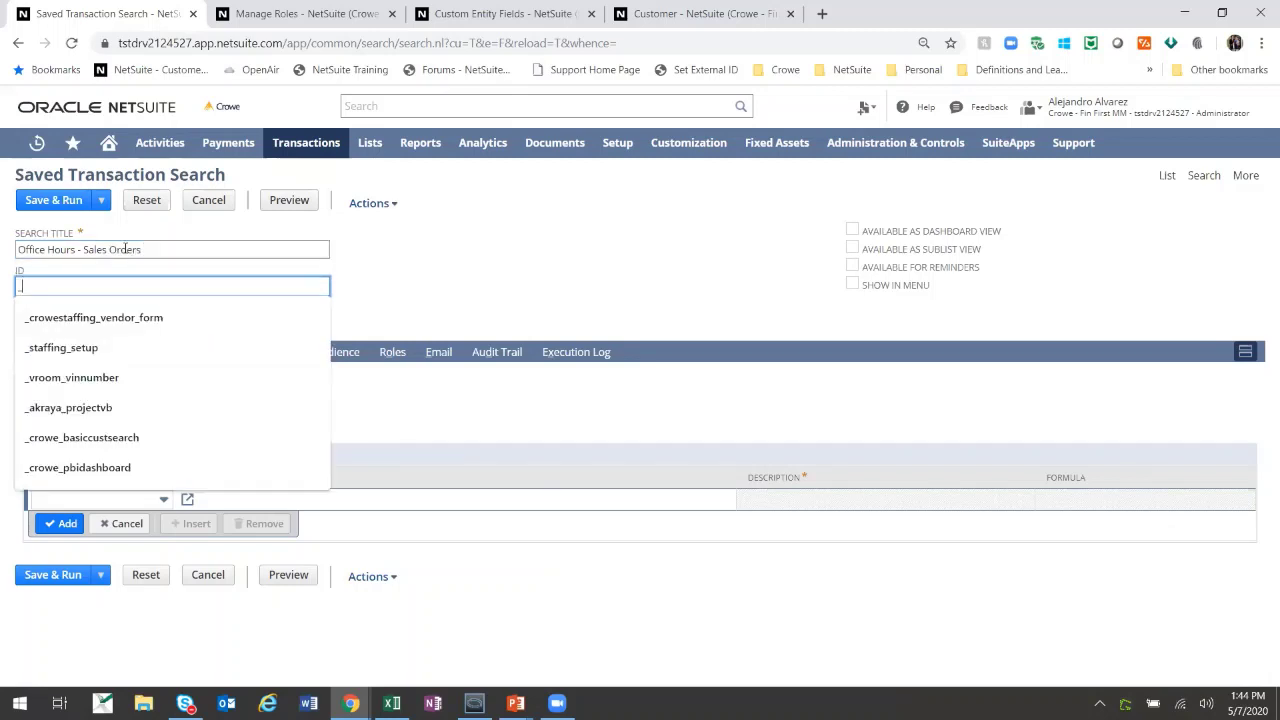
type("crowe_office")
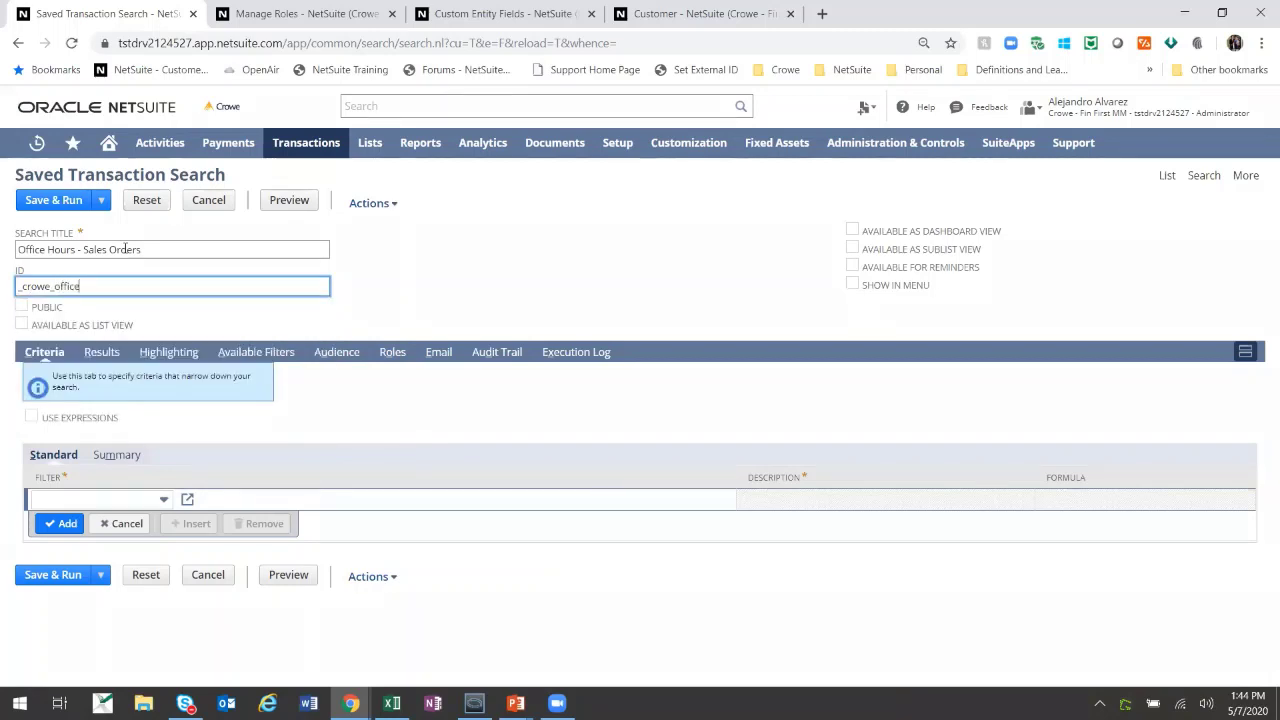
type("hours_salesorde")
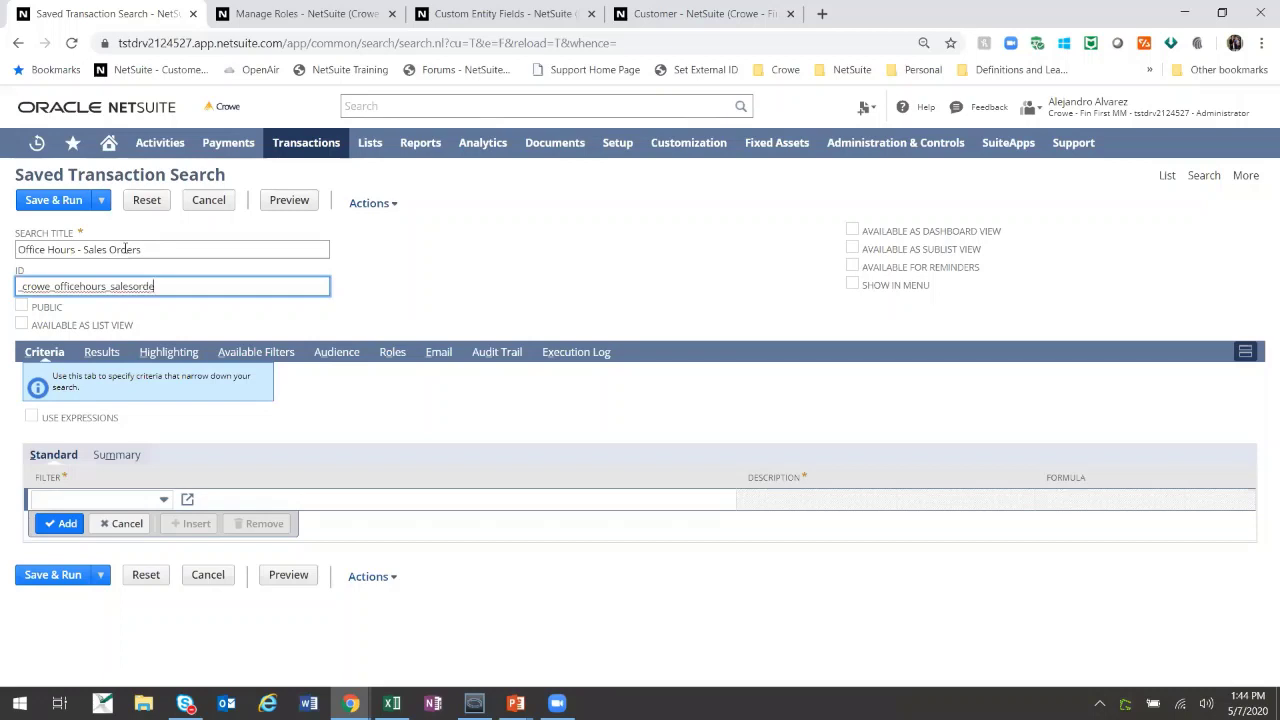
key("BackSpace")
key("BackSpace")
key("BackSpace")
key("BackSpace")
key("BackSpace")
key("BackSpace")
key("BackSpace")
key("BackSpace")
type("0")
key("BackSpace")
type("o")
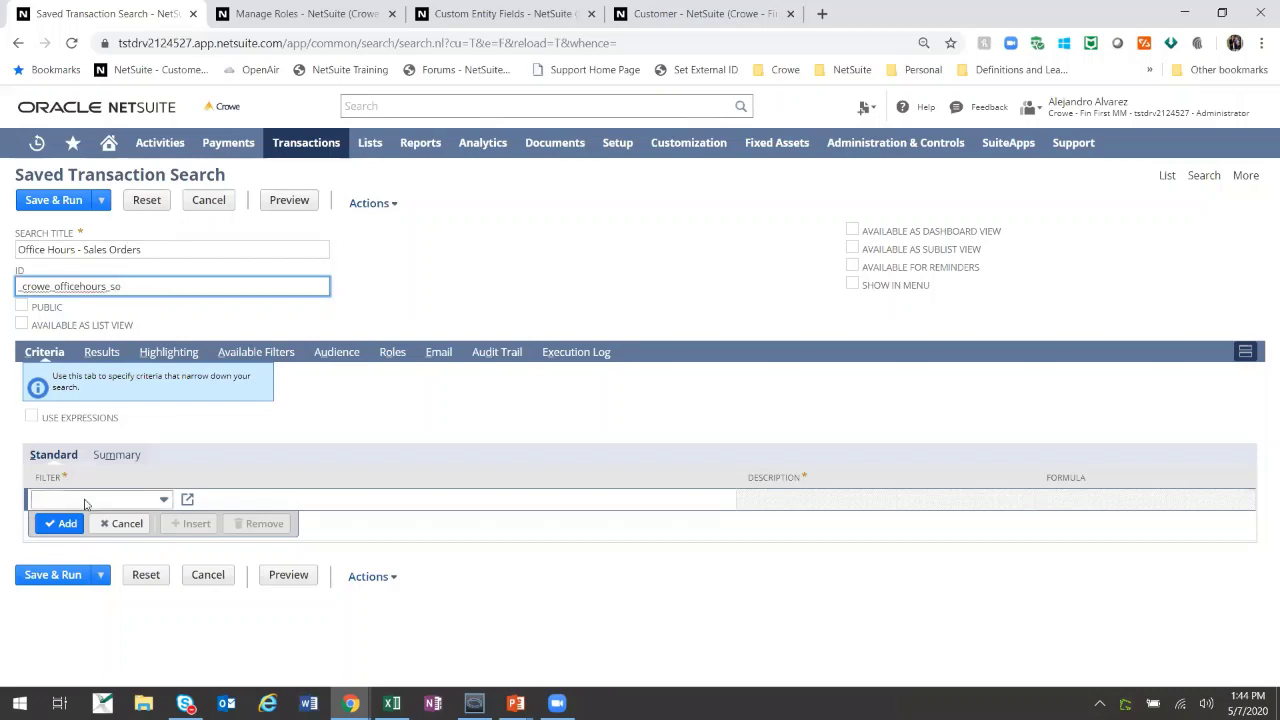
- Add a standard Type criterion that matches any of Sales Order and Estimate
left_click(143, 503)
type("Type")
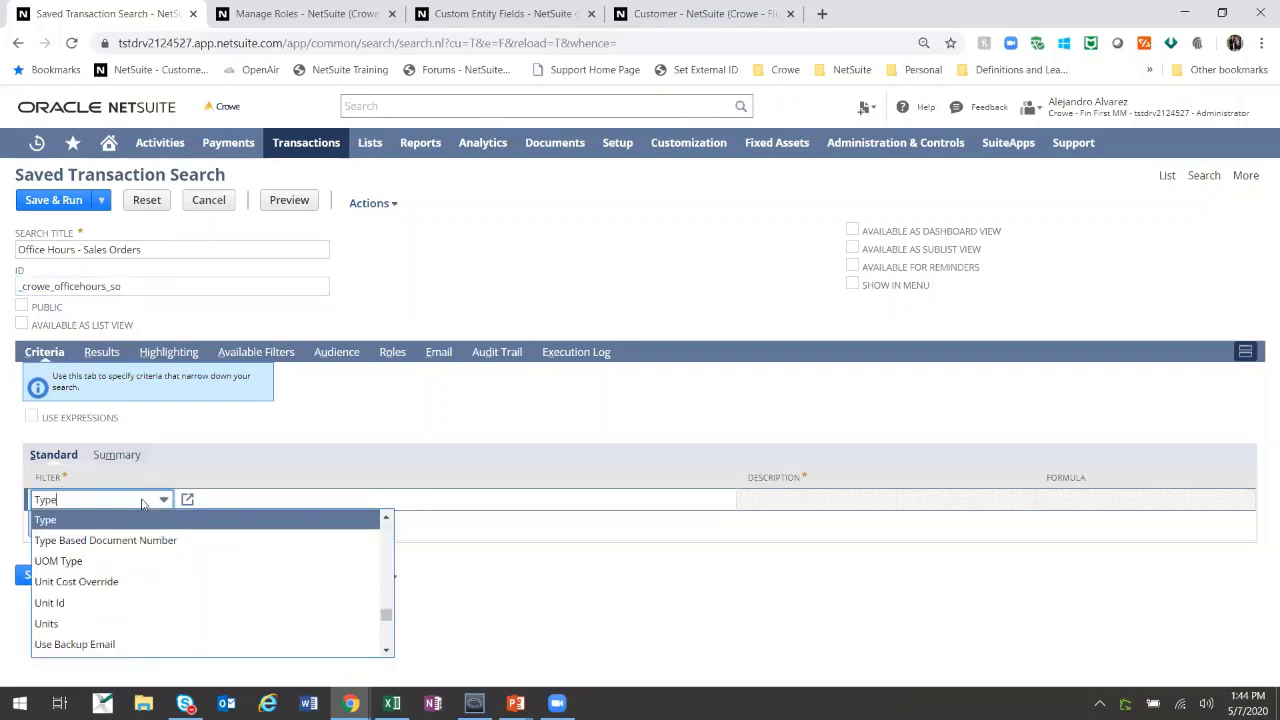
key("Return")
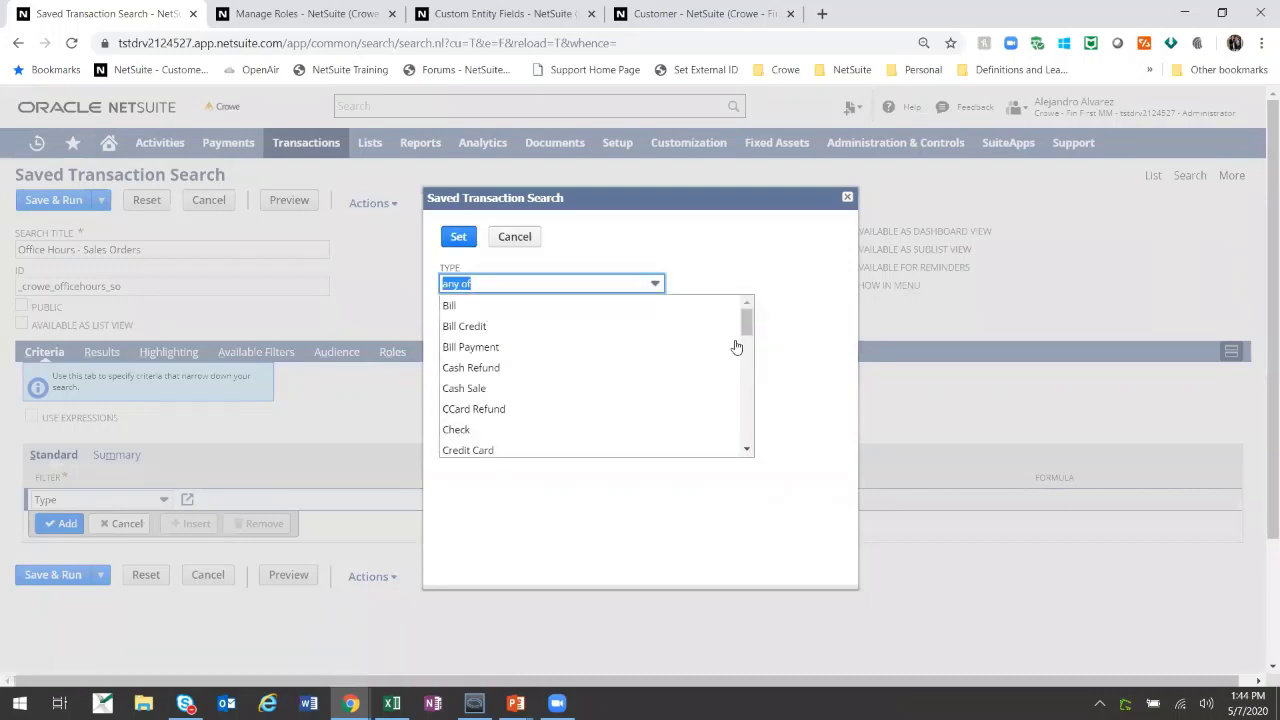
left_click_drag(747, 325, 757, 445)
scroll(545, 339, "up", 3)
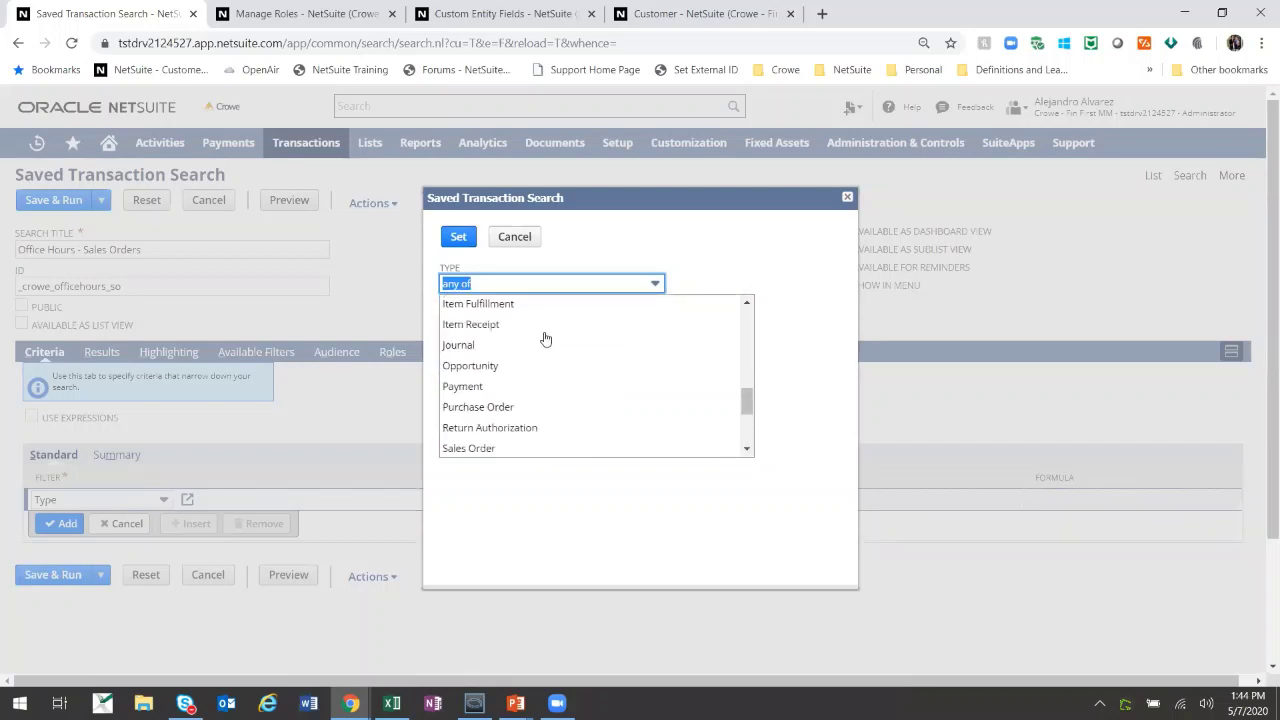
left_click(486, 448)
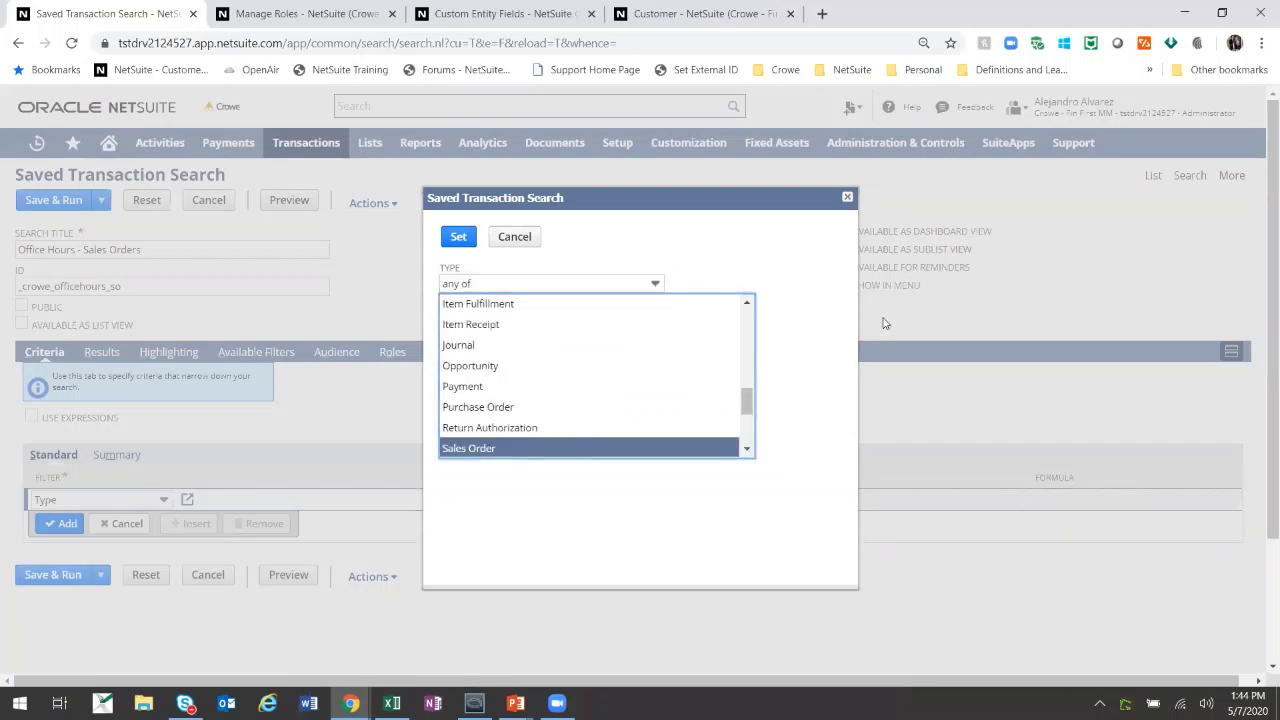
left_click_drag(747, 400, 749, 360)
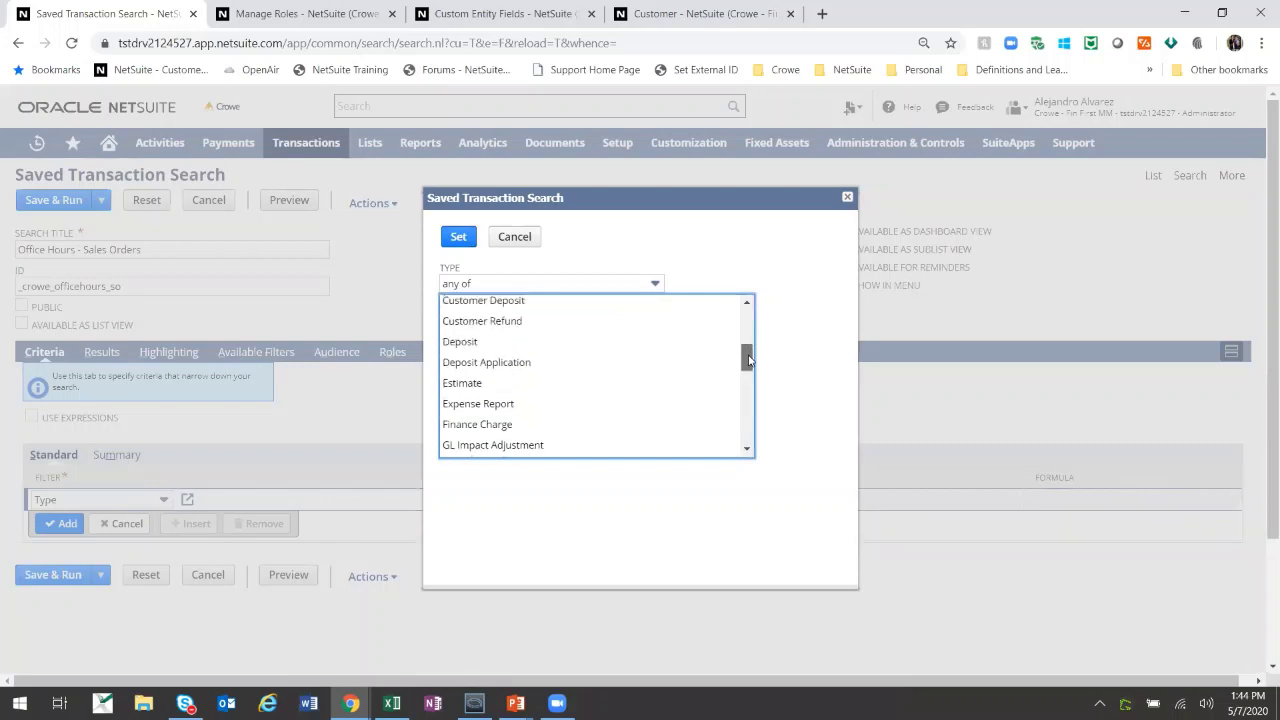
left_click(514, 383, "ctrl")
left_click(457, 237)
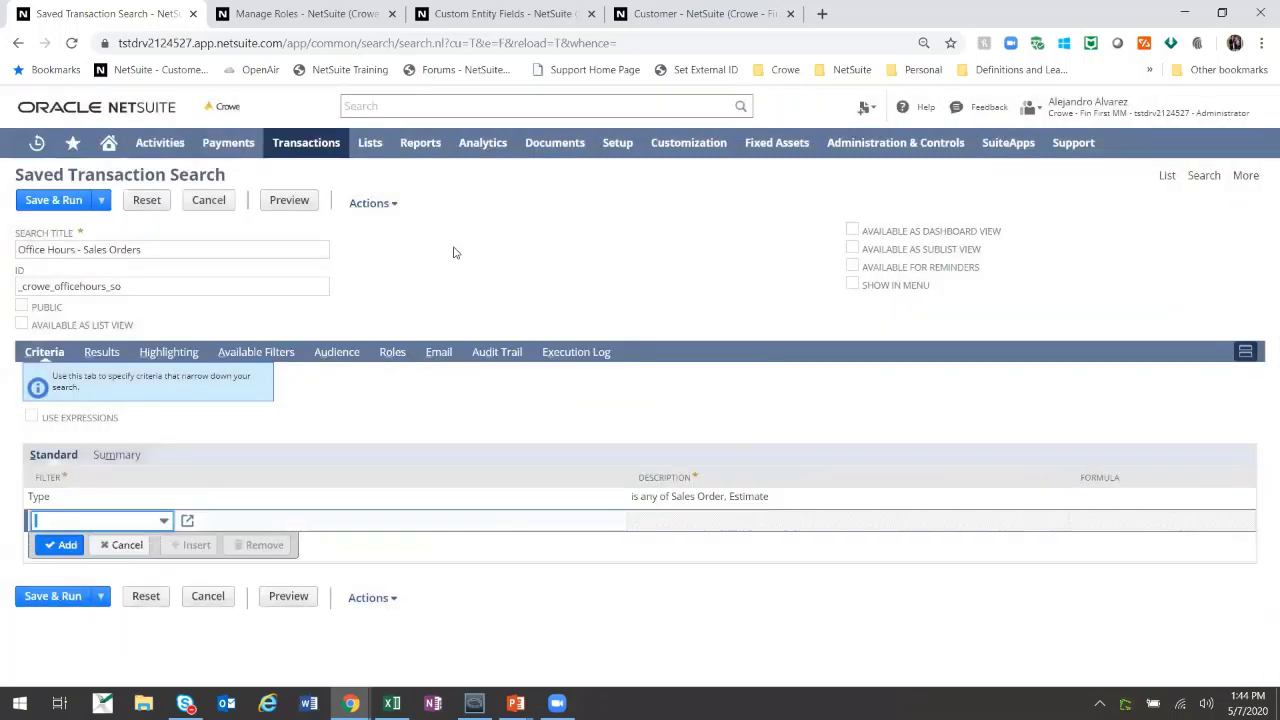
- Extend the search title to "Office Hours - Sales Orders & Estimates" and make the search public
left_click(160, 248)
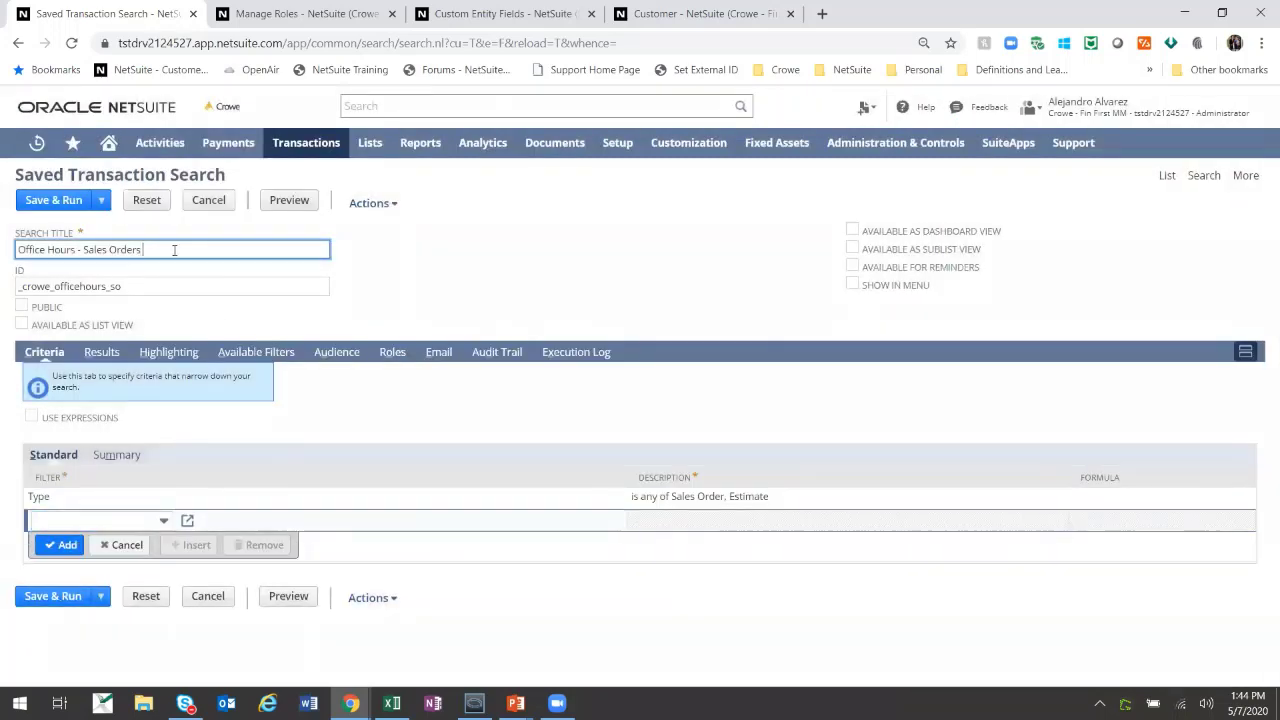
type("& Estimates")
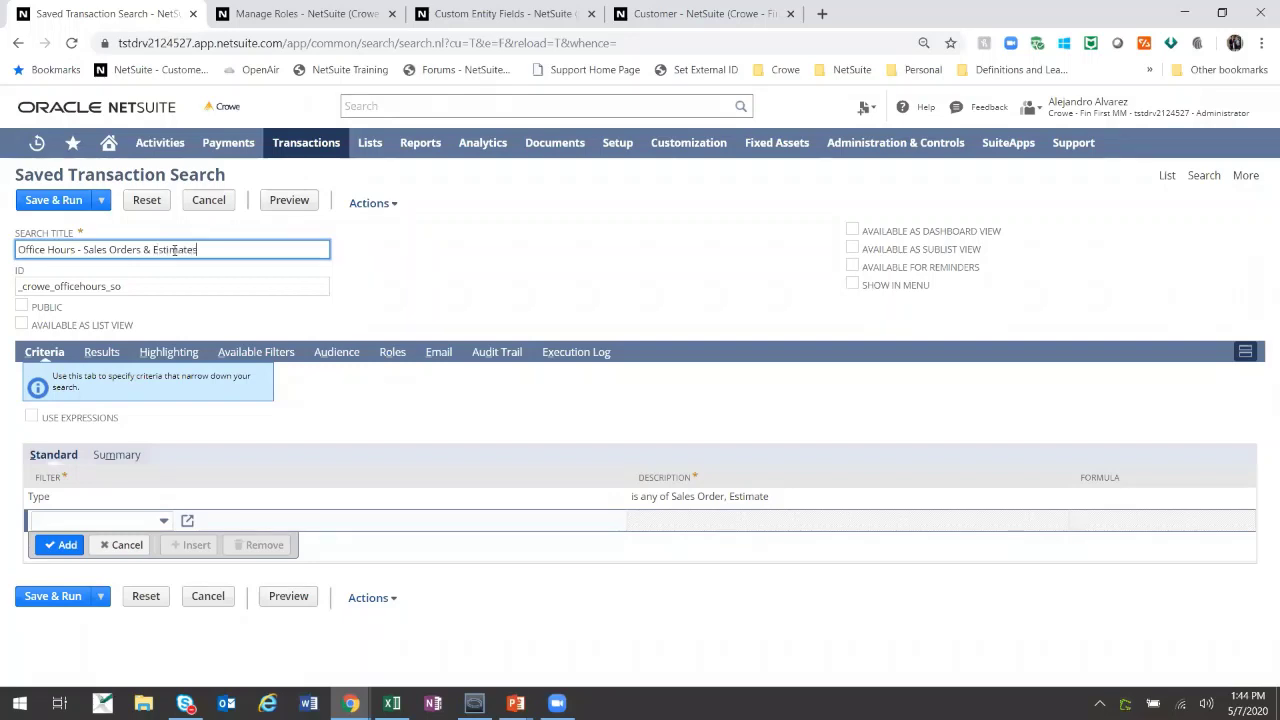
left_click(21, 305)
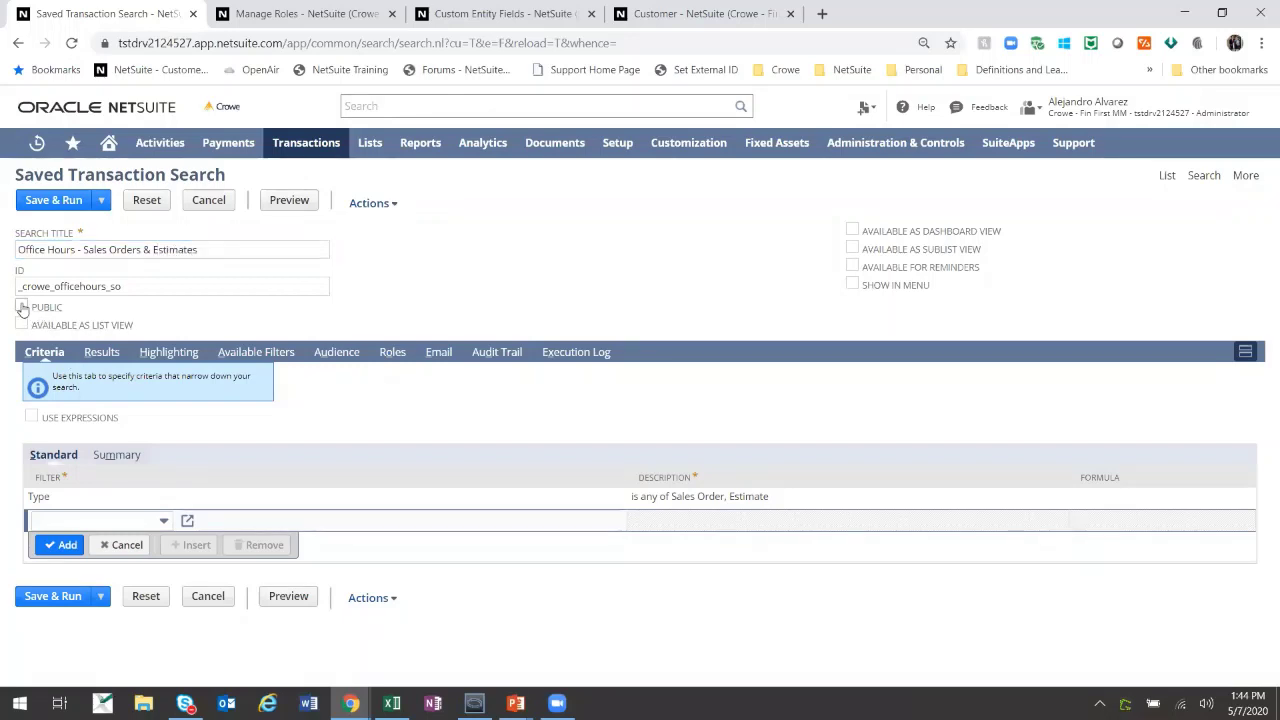
- Add a standard Main Line criterion set to No
left_click(138, 521)
type("Main Line")
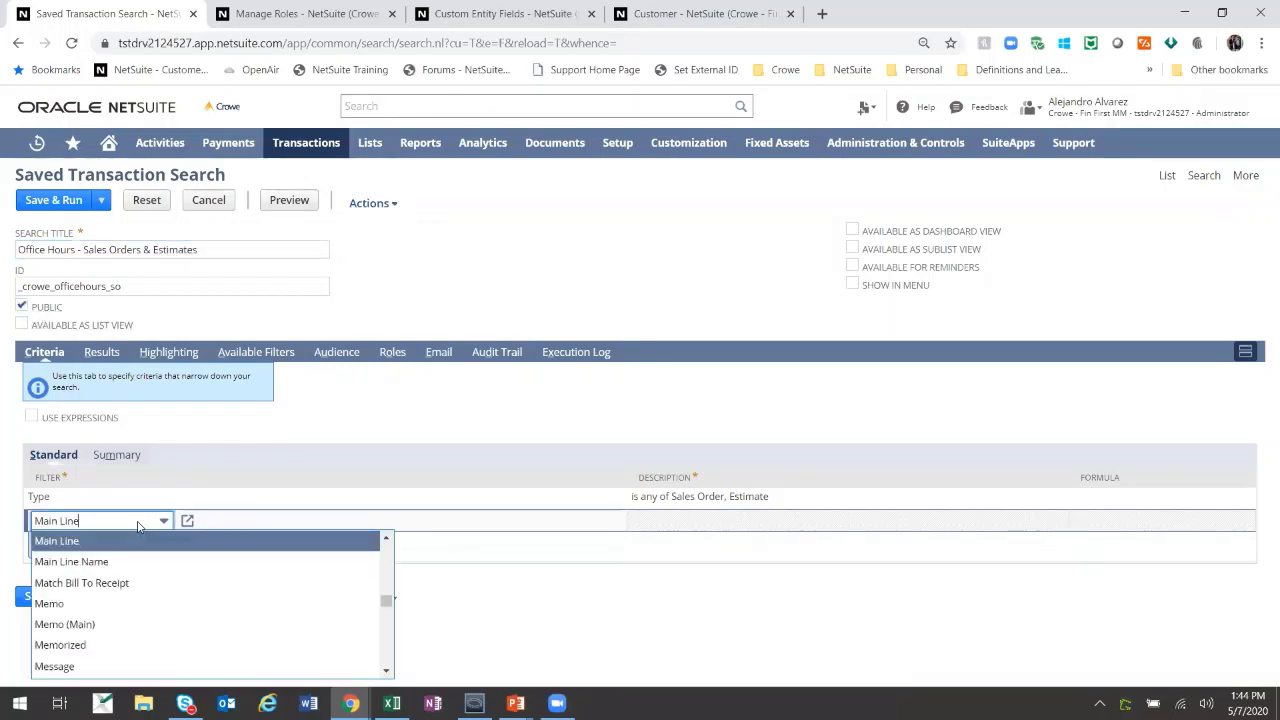
key("Tab")
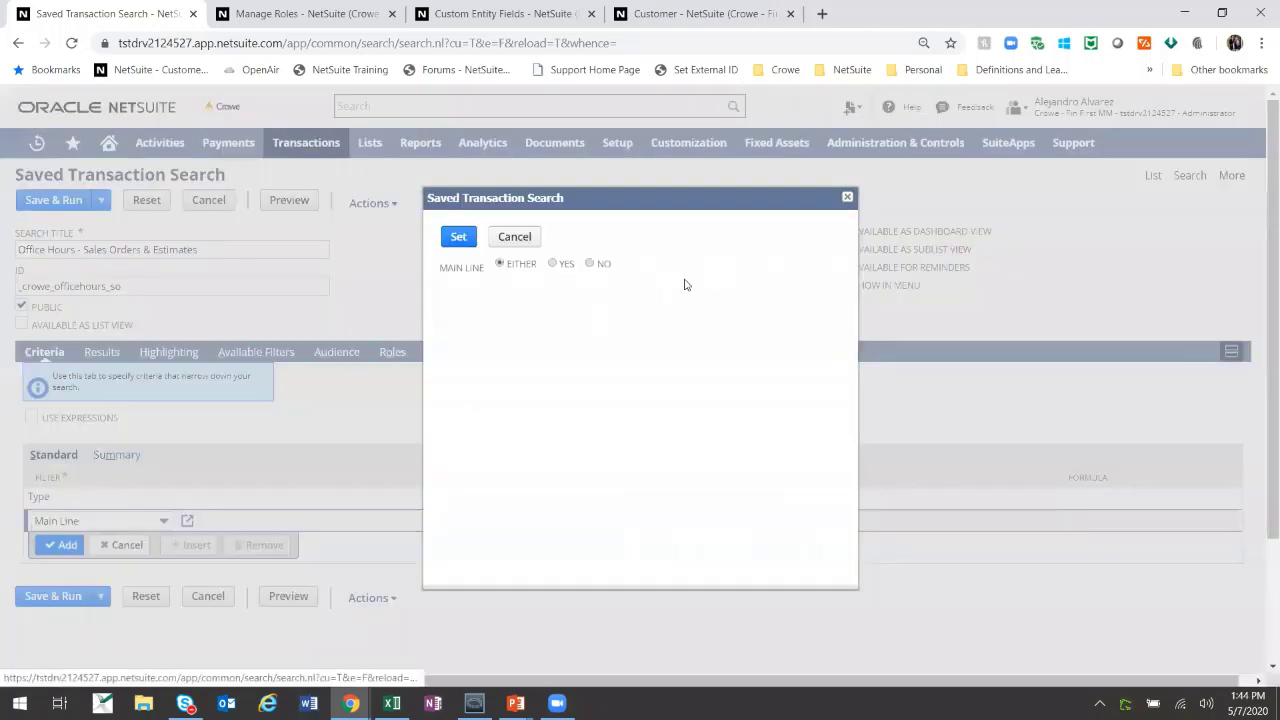
left_click(590, 263)
left_click(457, 237)
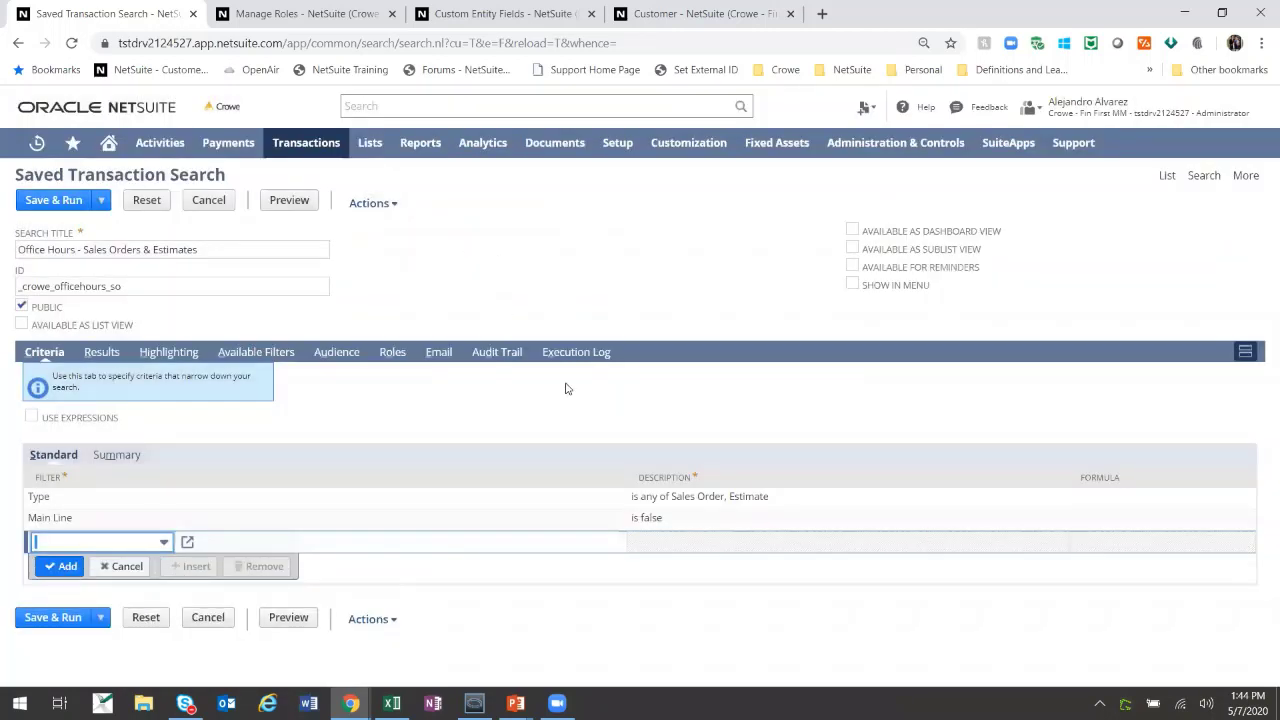
- Remove all default result columns from the saved search and add Date as the first column
left_click(101, 355)
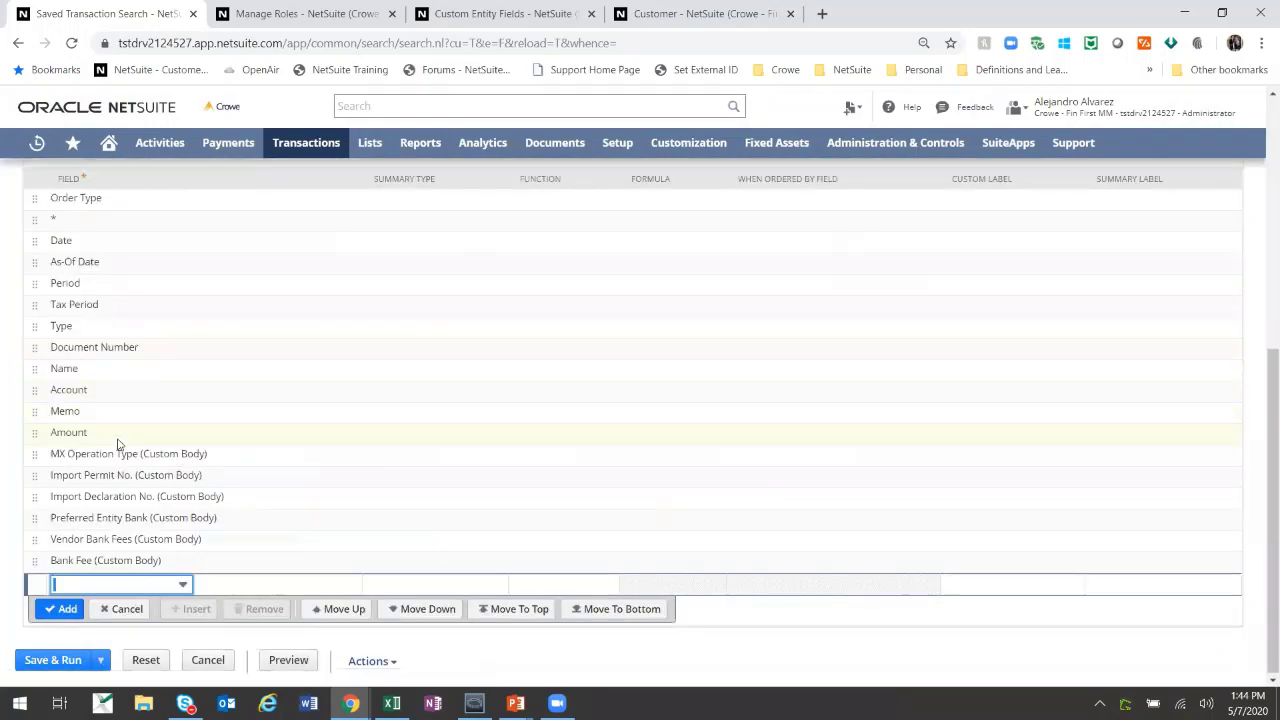
scroll(69, 563, "down", 3)
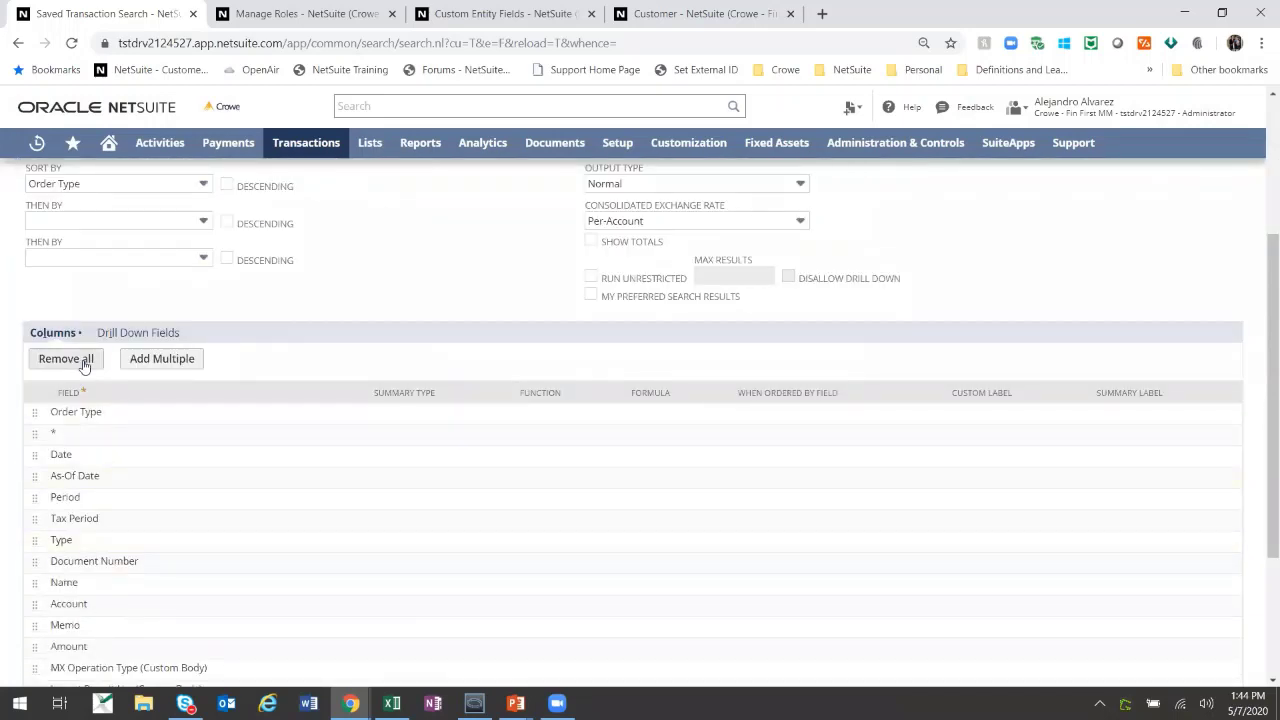
left_click(63, 357)
type("Date")
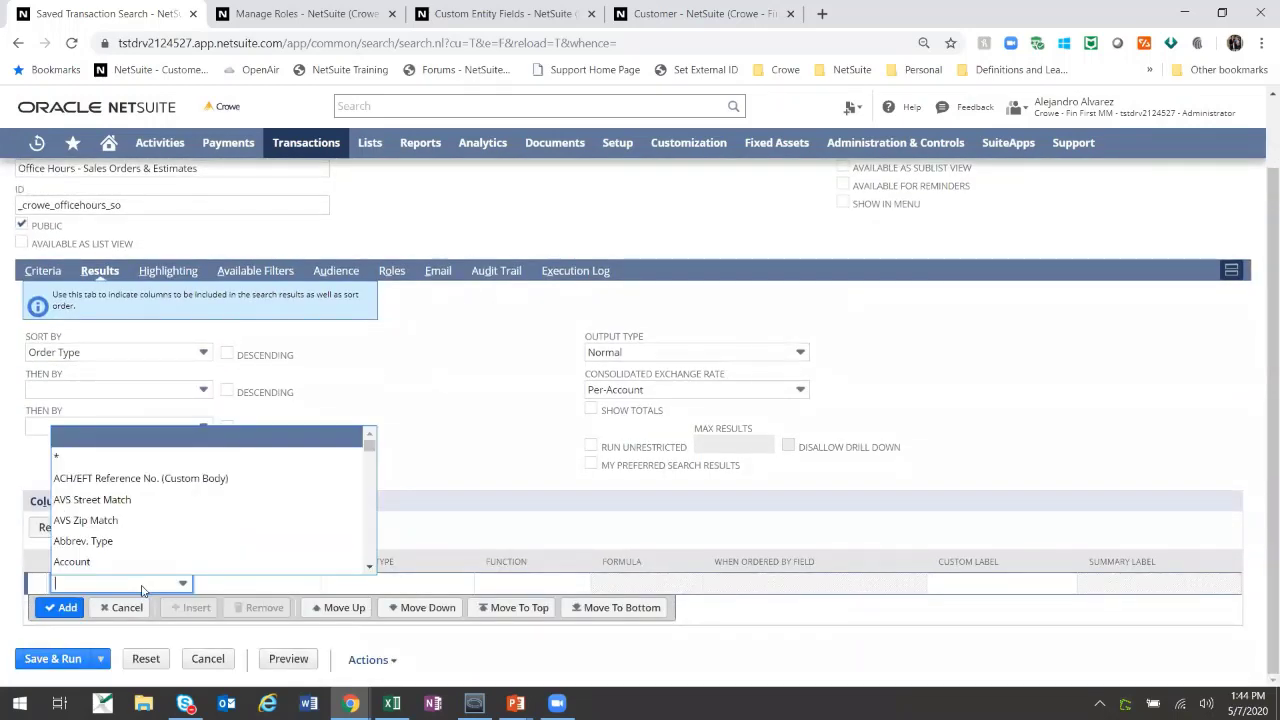
key("Return")
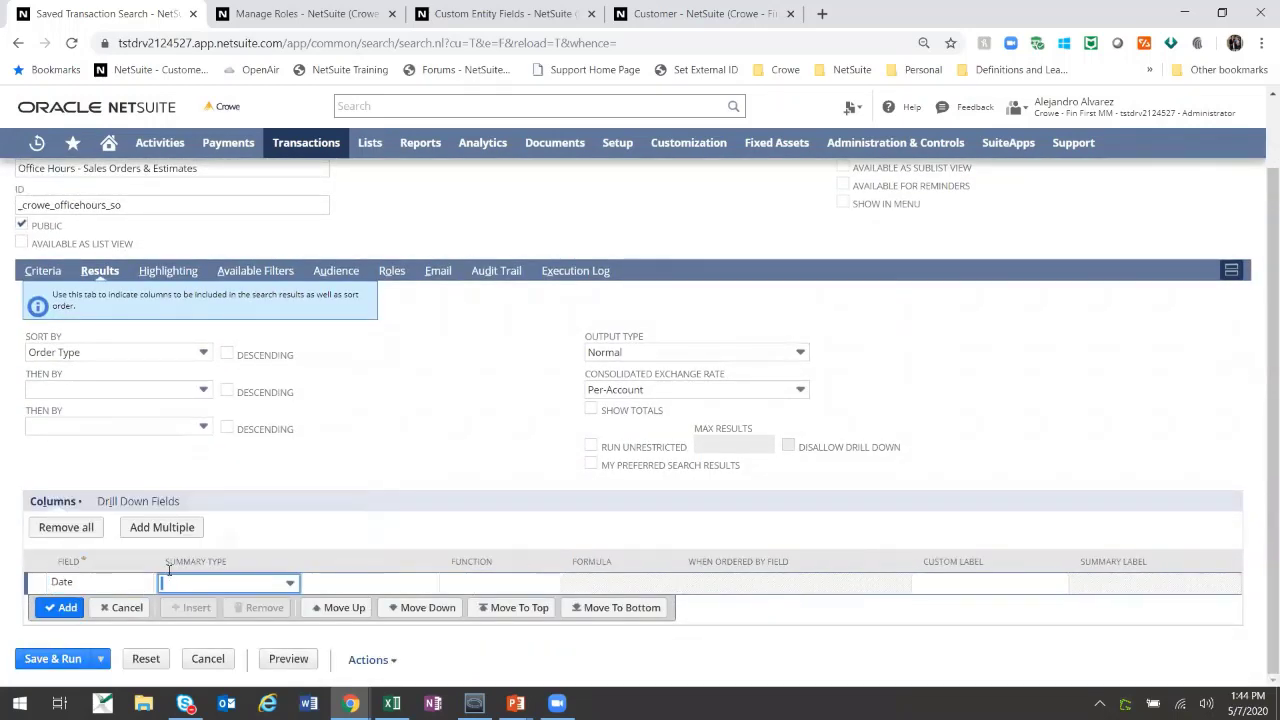
left_click(64, 607)
- Add Type as a result column below Date
left_click(88, 605)
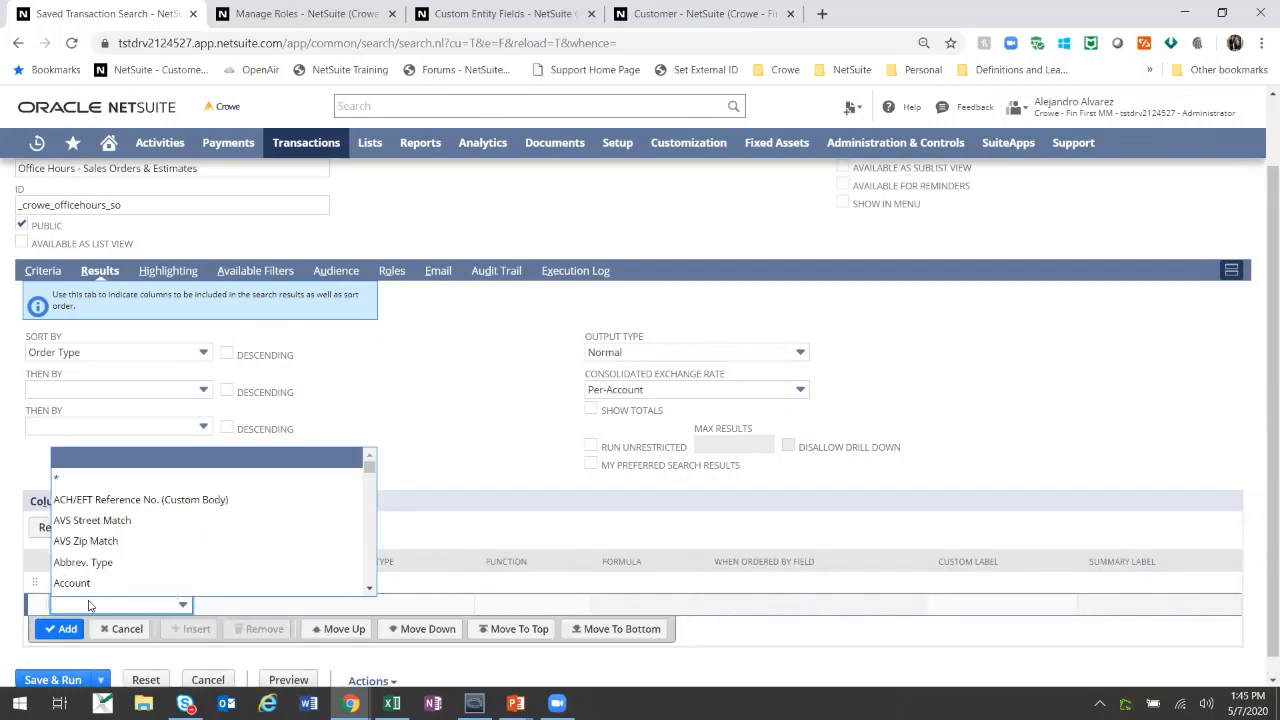
type("Type")
key("Return")
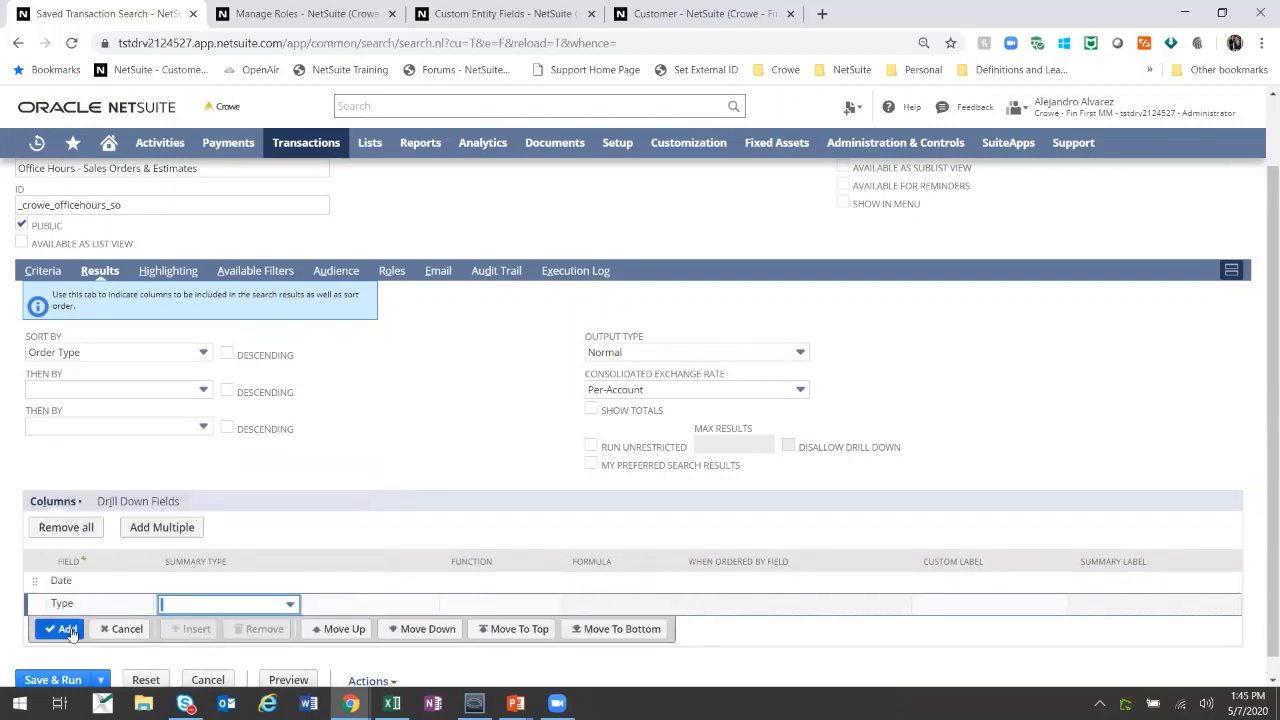
left_click(66, 629)
- Add Name as a result column with the custom label "Customer Name"
left_click(127, 586)
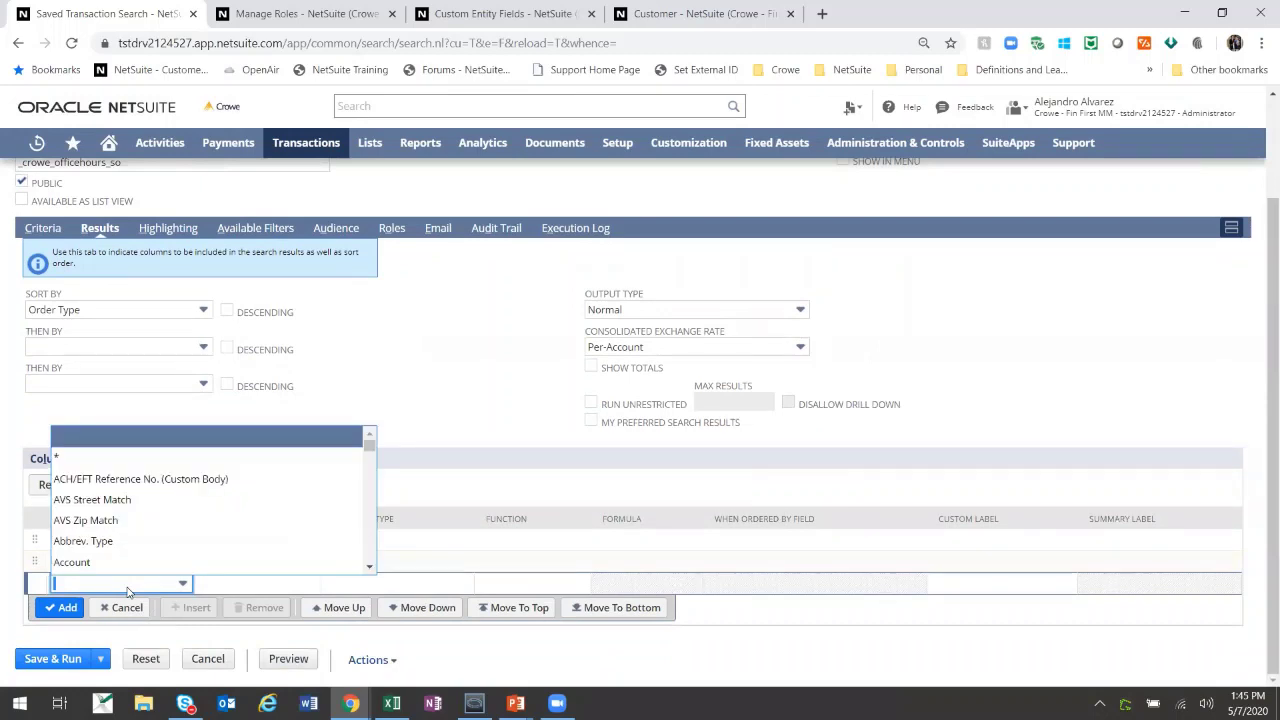
type("Name")
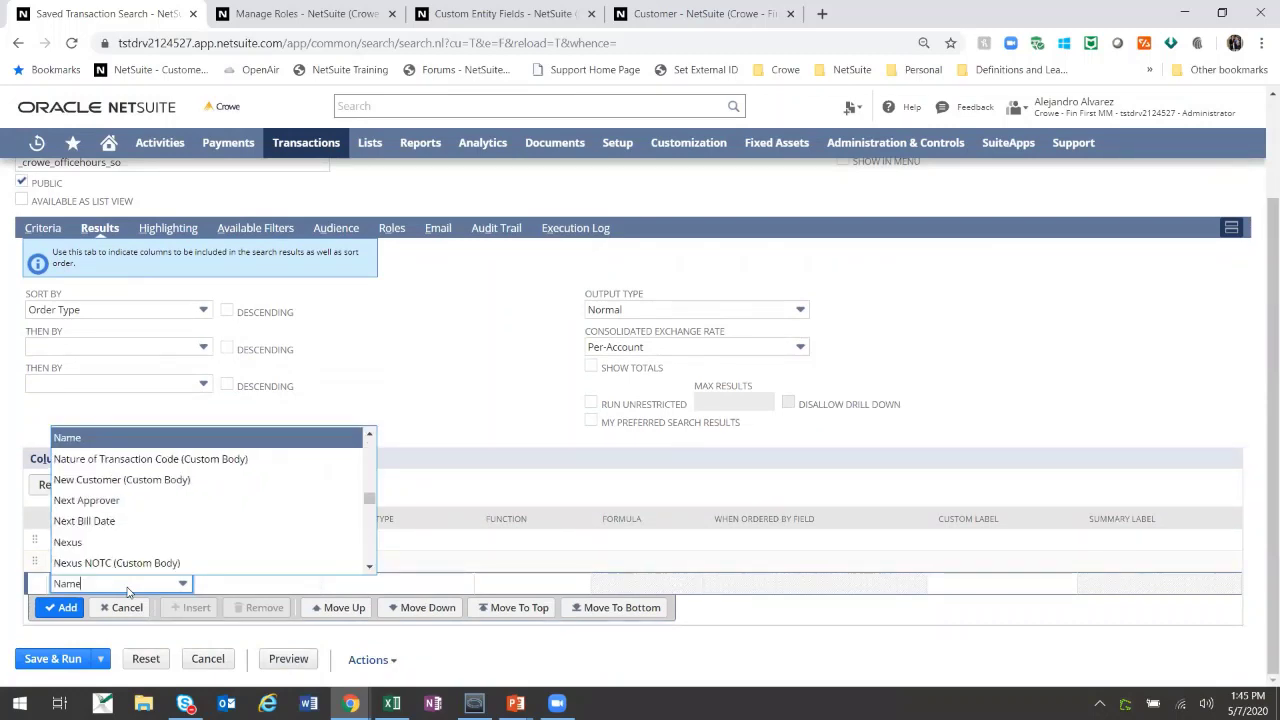
left_click(180, 440)
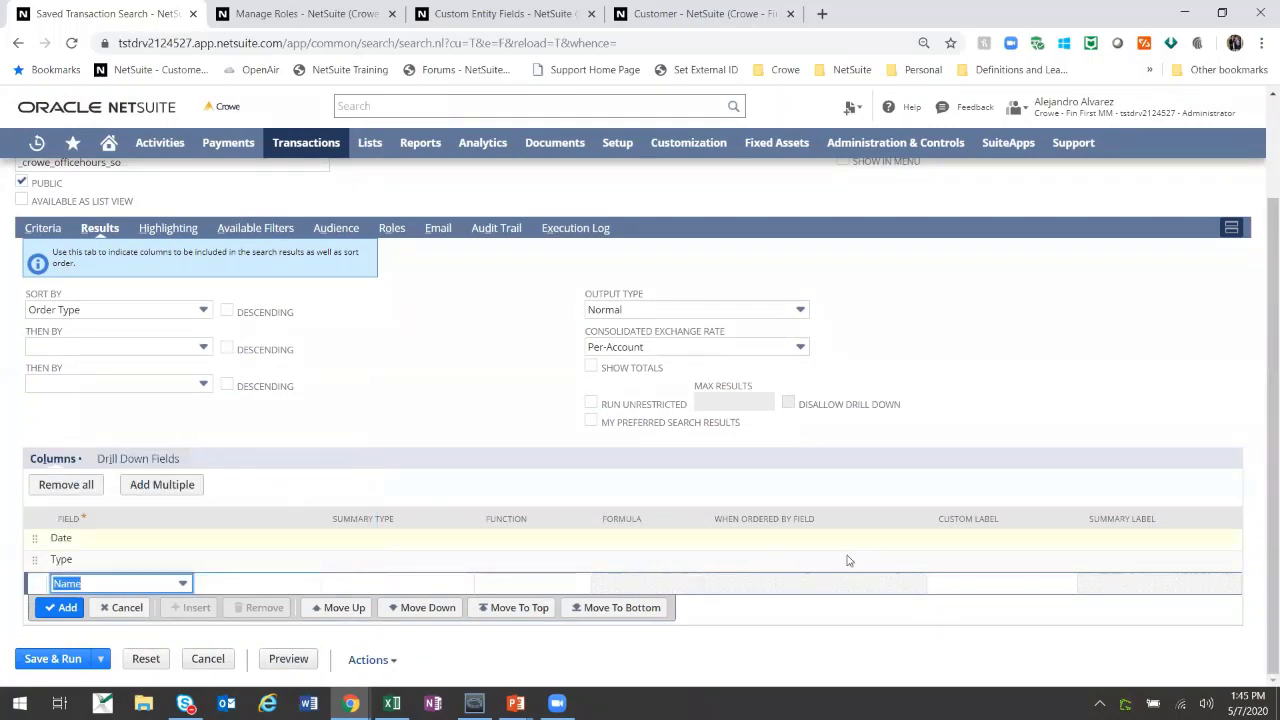
left_click(978, 591)
type("Customer N")
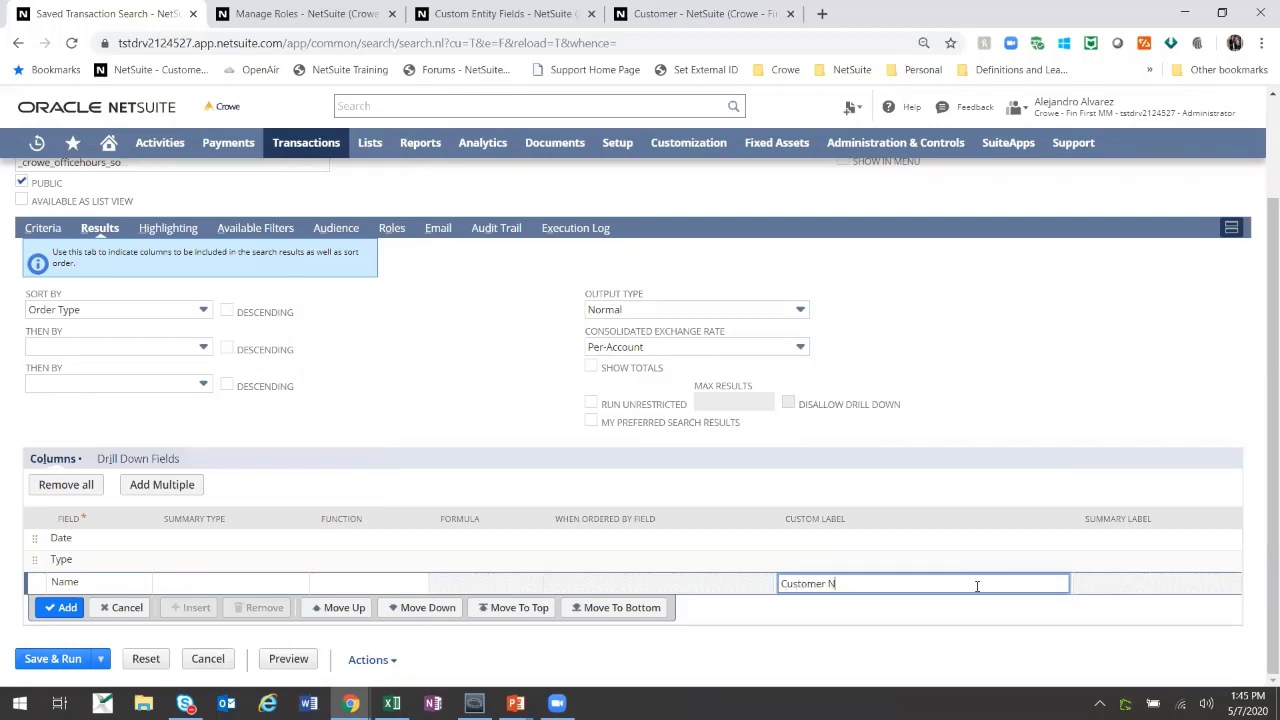
type("ame")
left_click(62, 607)
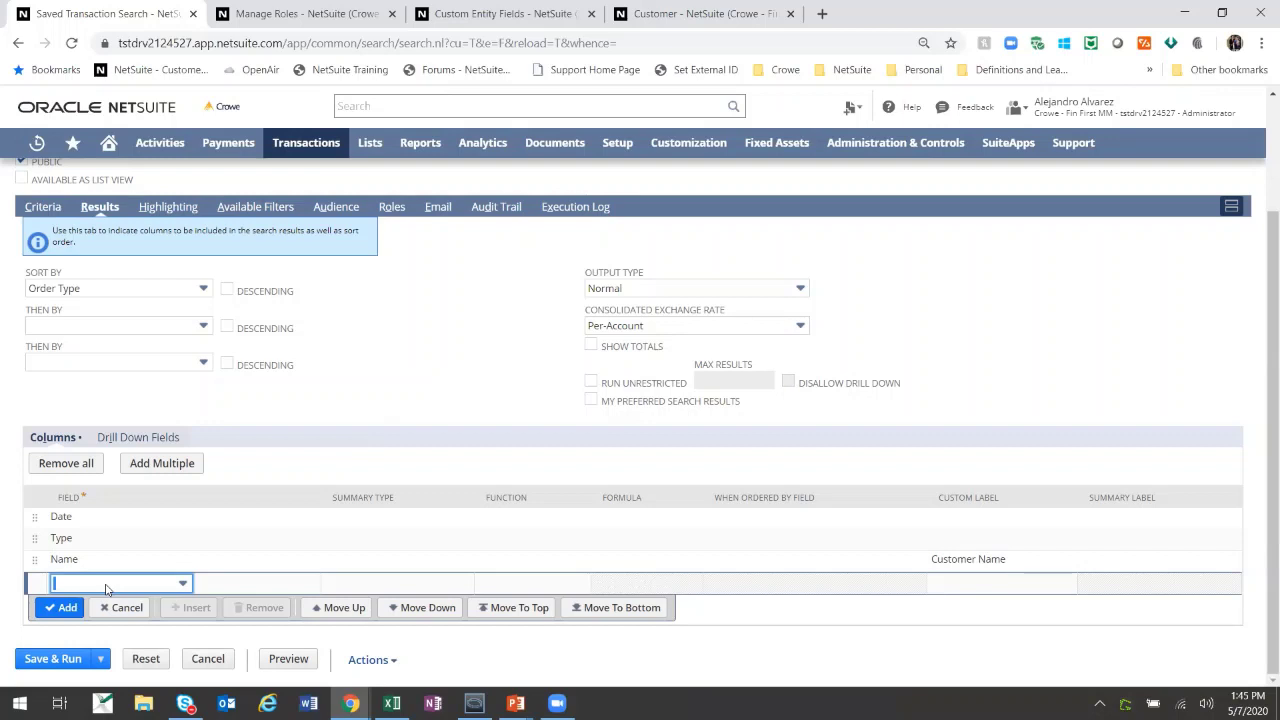
- Choose the Customer (Main Line) Fields group as the source for the next result column
left_click(106, 588)
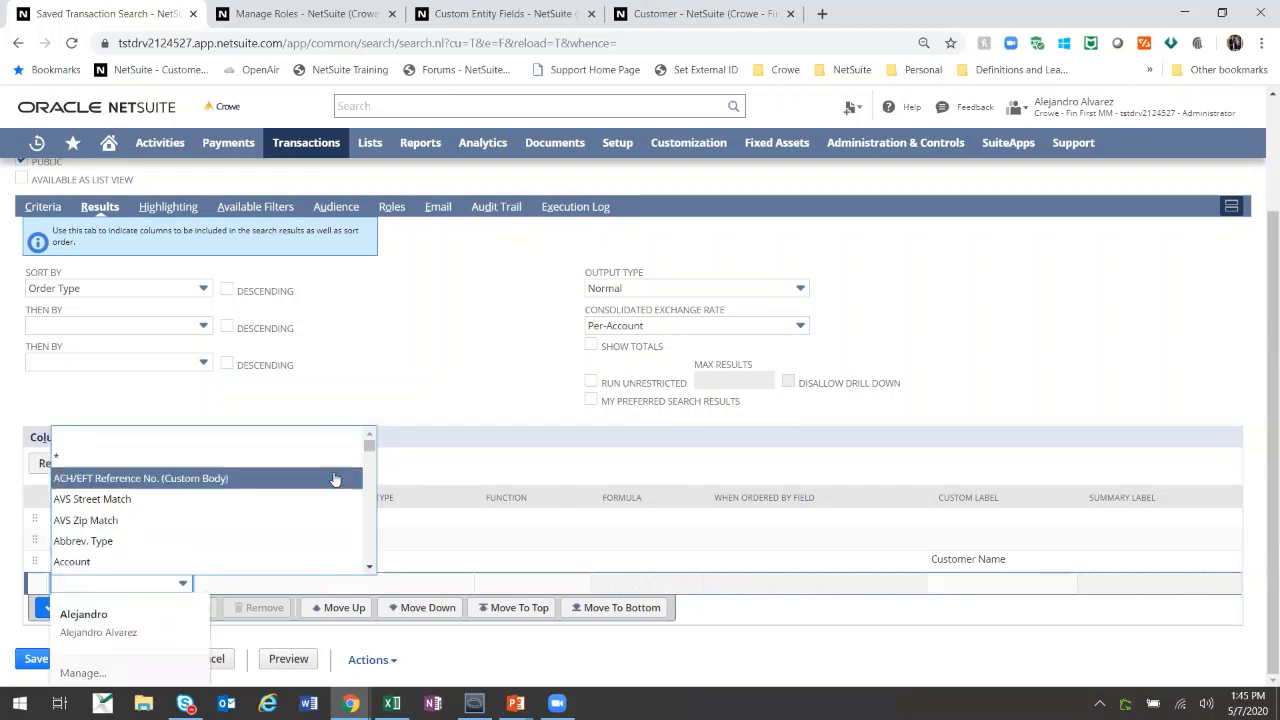
scroll(370, 485, "down", 2)
scroll(370, 485, "down", 5)
scroll(370, 480, "up", 8)
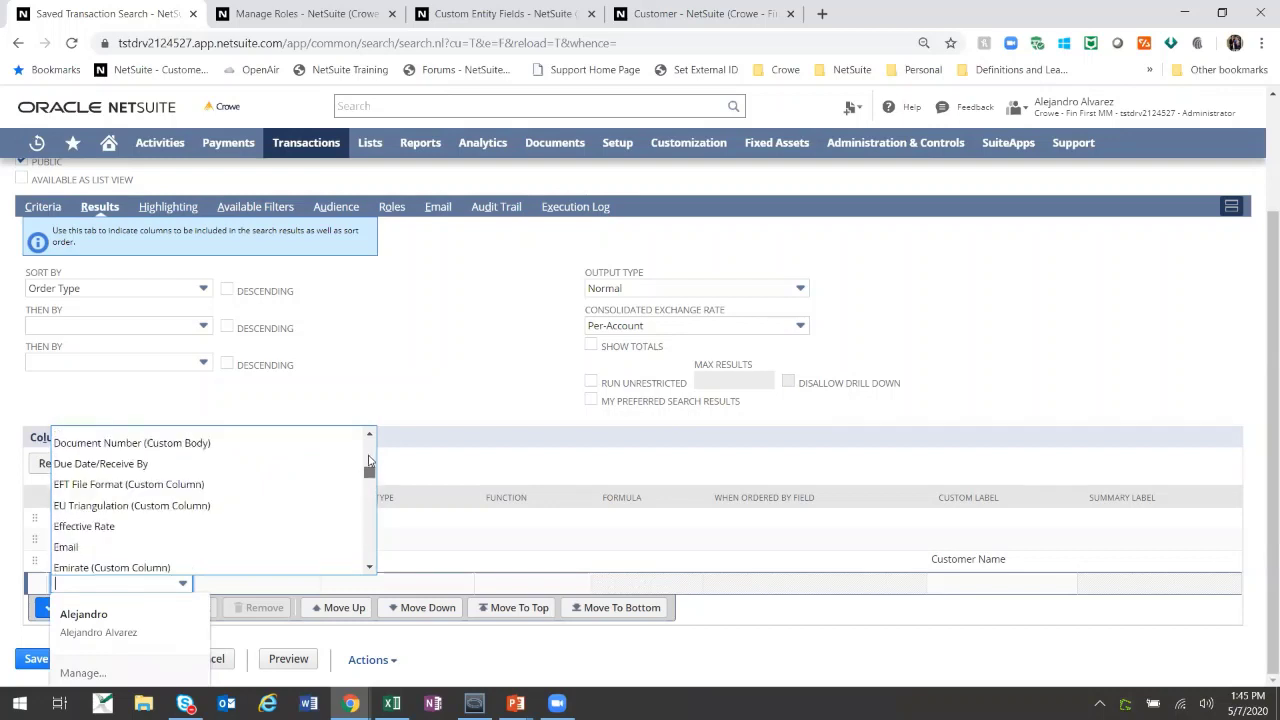
scroll(370, 472, "down", 2)
scroll(370, 480, "down", 5)
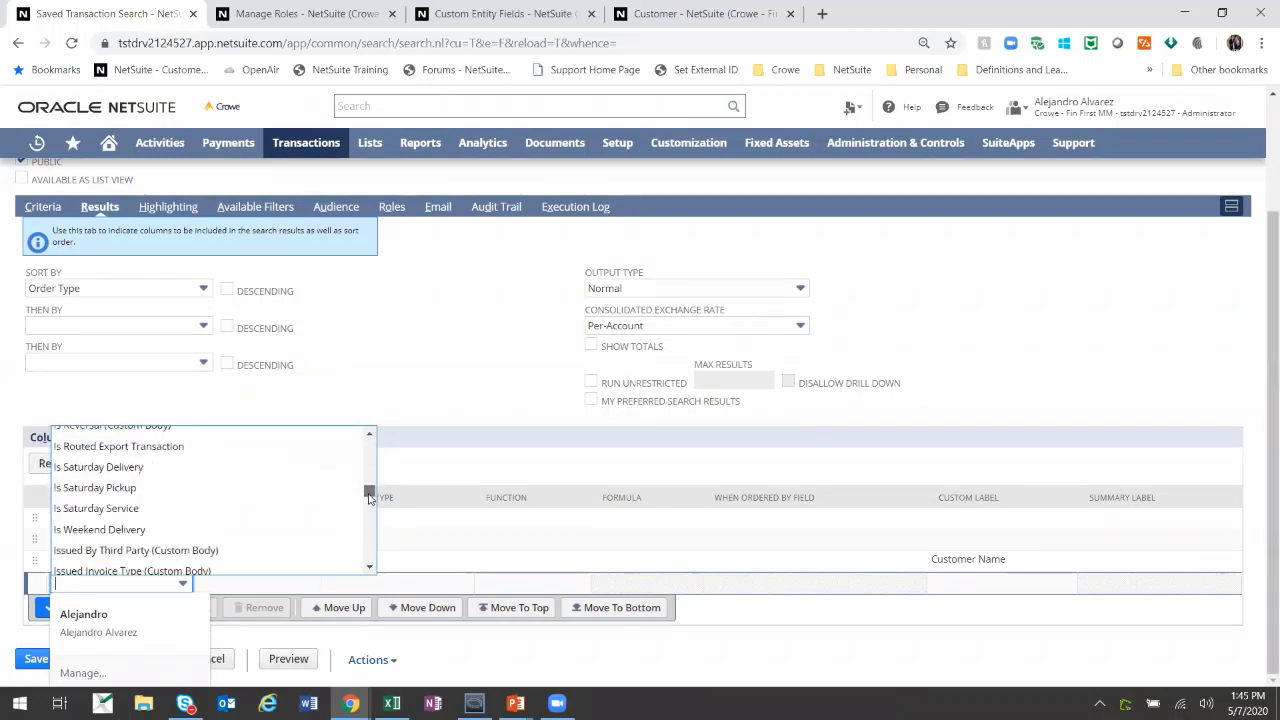
scroll(370, 505, "down", 6)
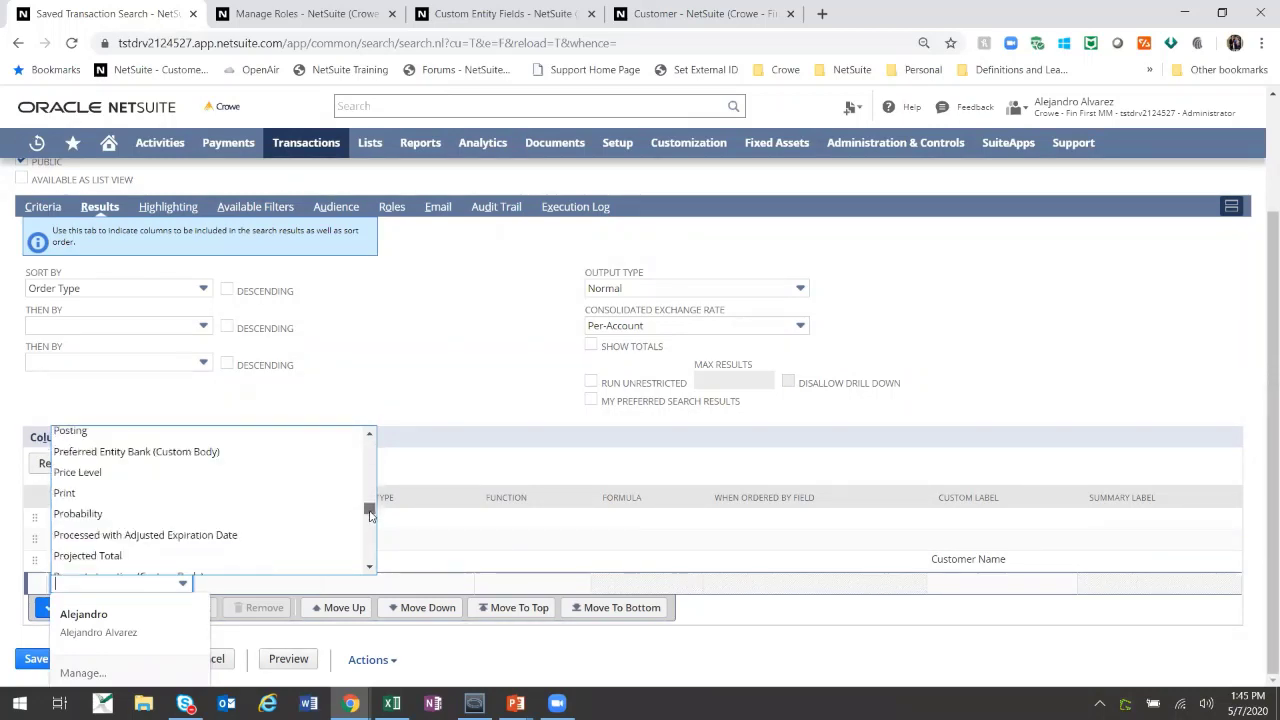
left_click_drag(371, 520, 369, 540)
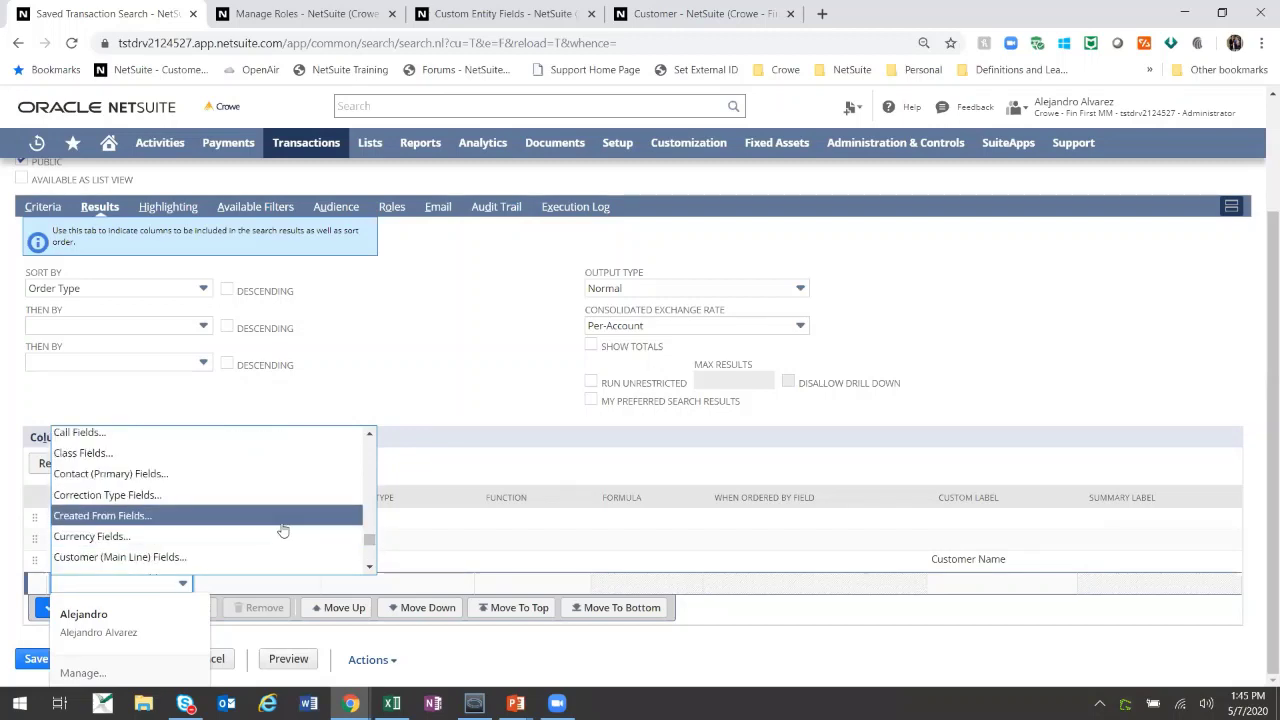
scroll(240, 480, "up", 3)
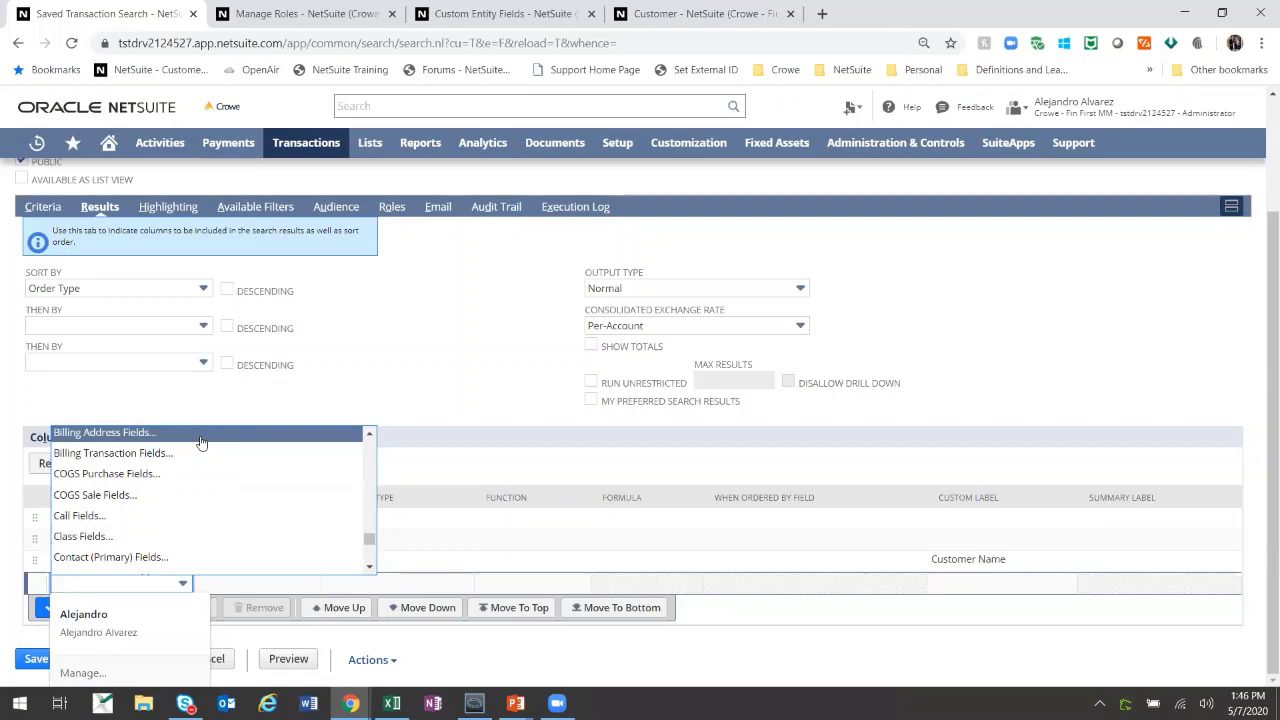
scroll(201, 443, "down", 3)
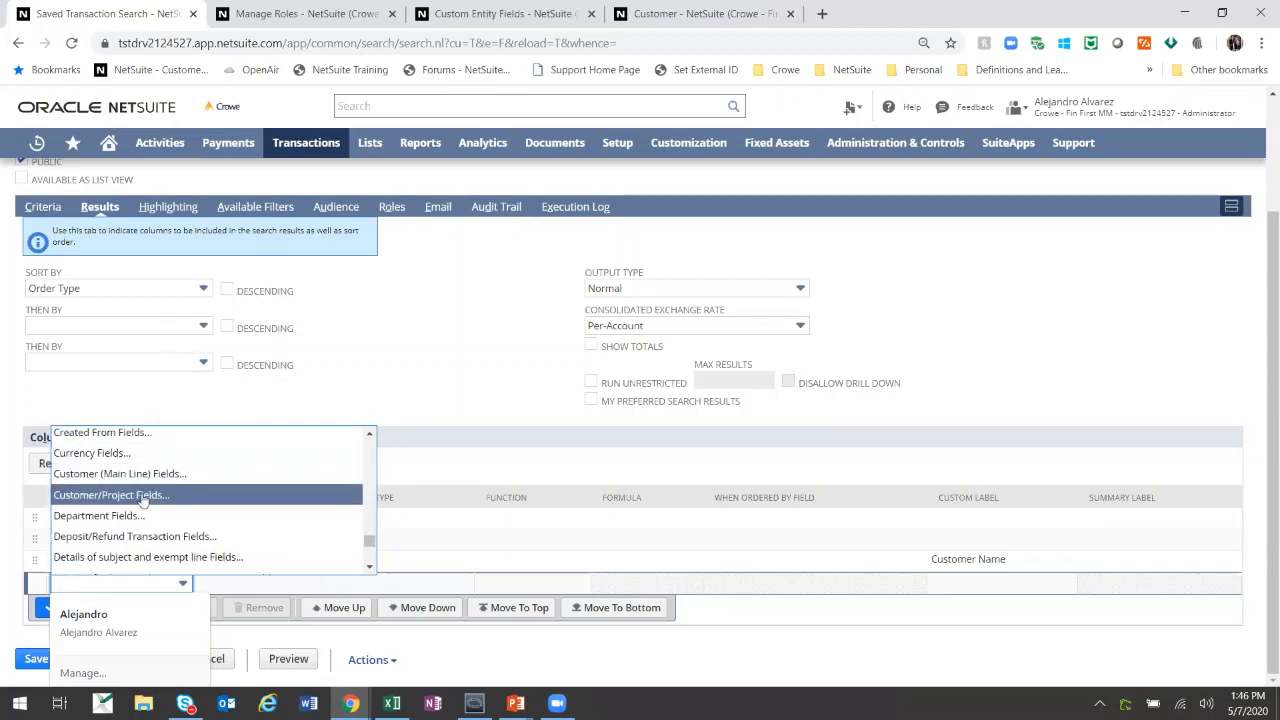
left_click(199, 475)
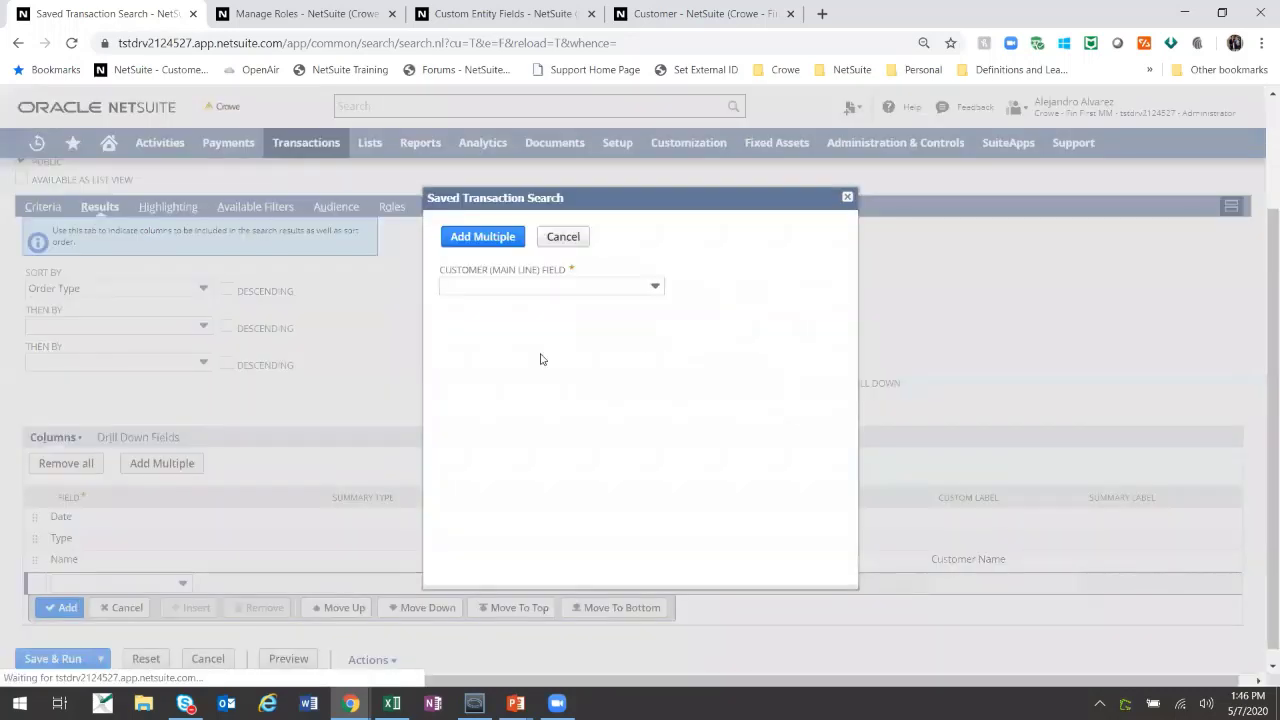
- Select Stage from the Customer (Main Line) fields and add it as a result column
left_click(551, 285)
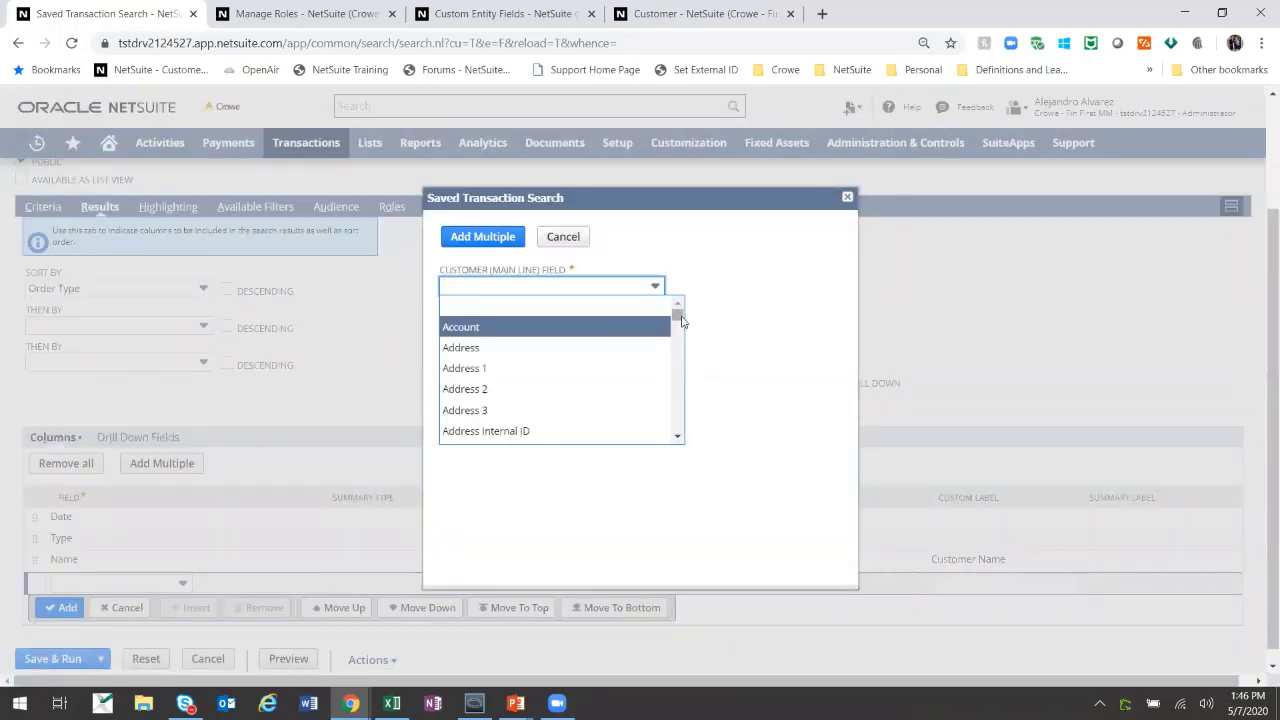
left_click_drag(679, 318, 678, 342)
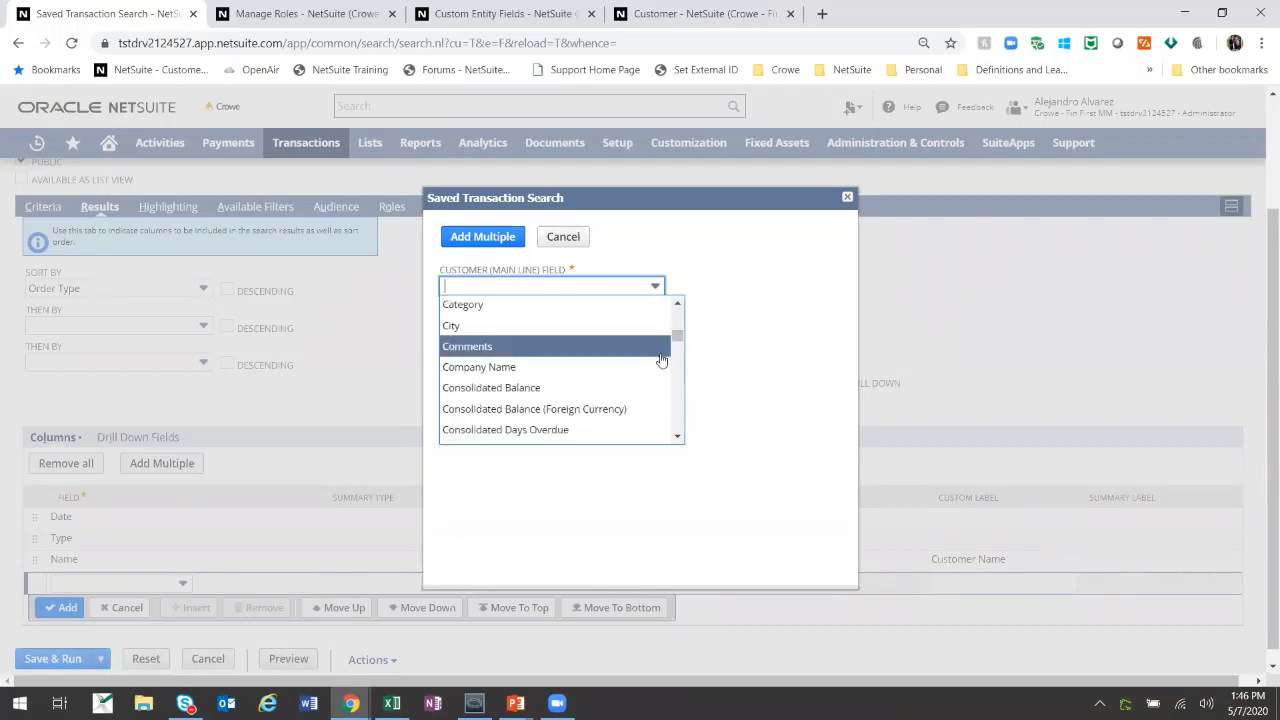
key("Down")
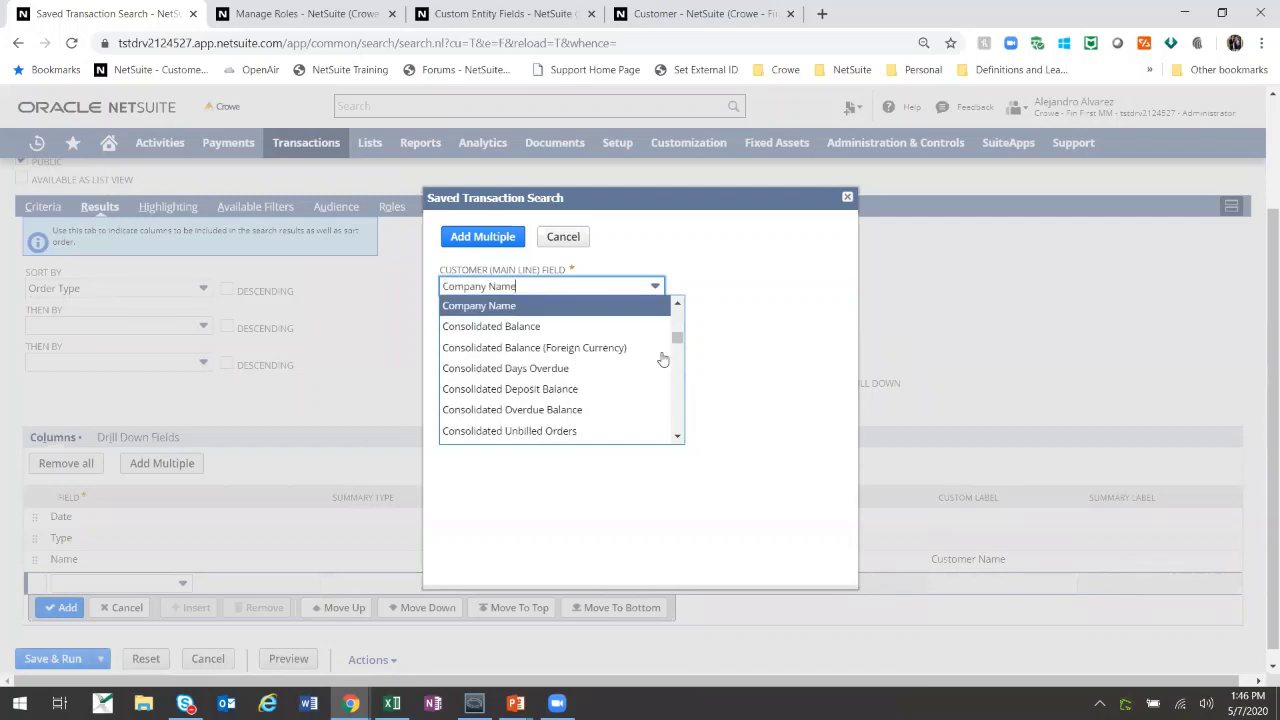
type("st")
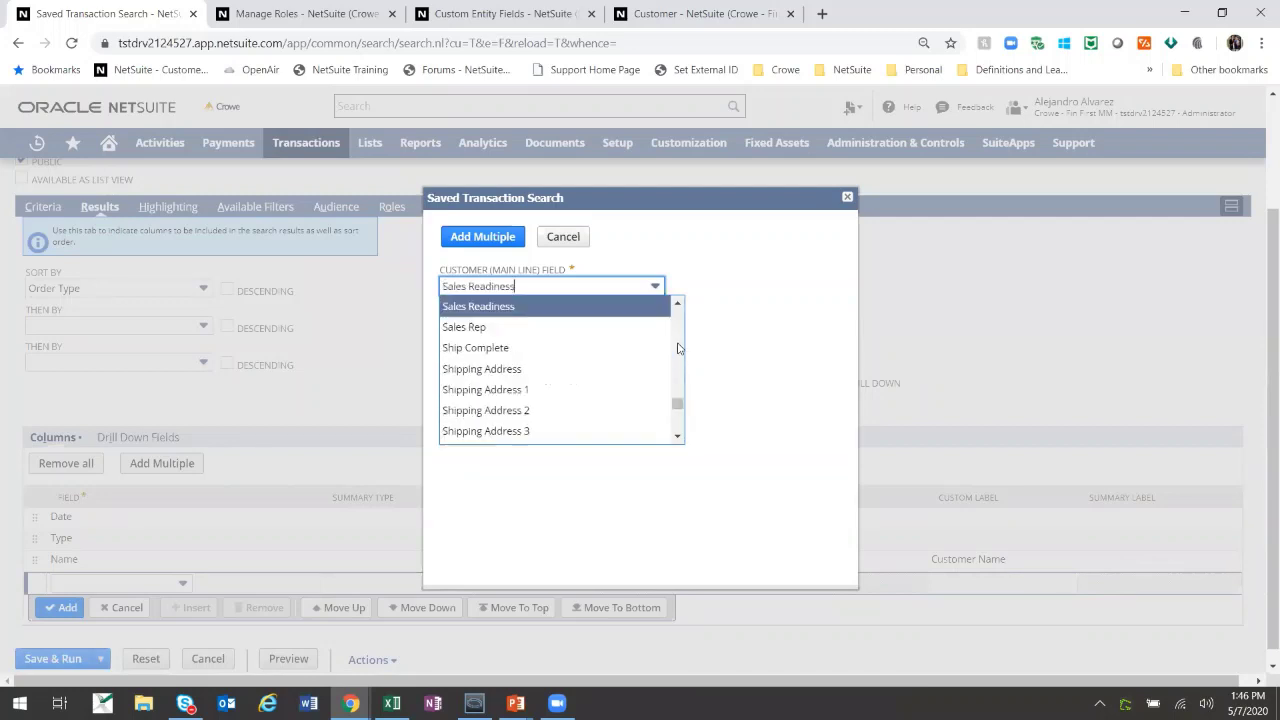
left_click(557, 314)
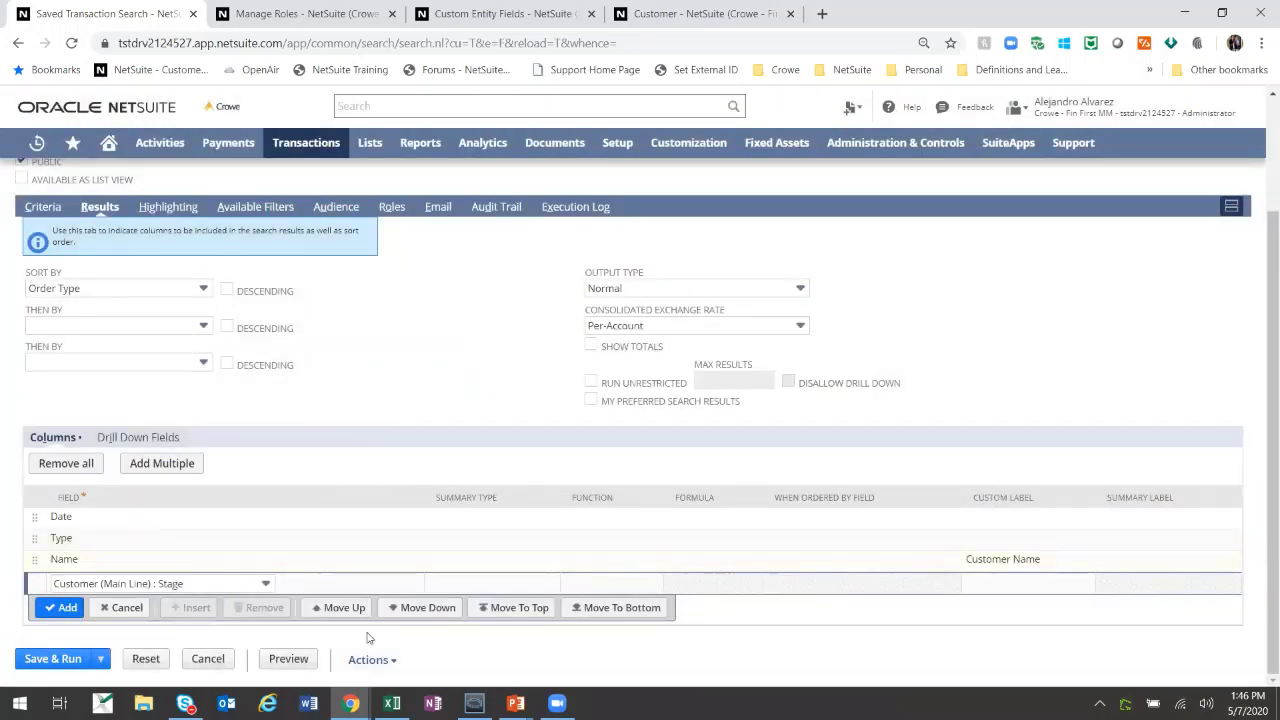
left_click(63, 608)
- Add Item as a result column below the customer's Stage
left_click(96, 605)
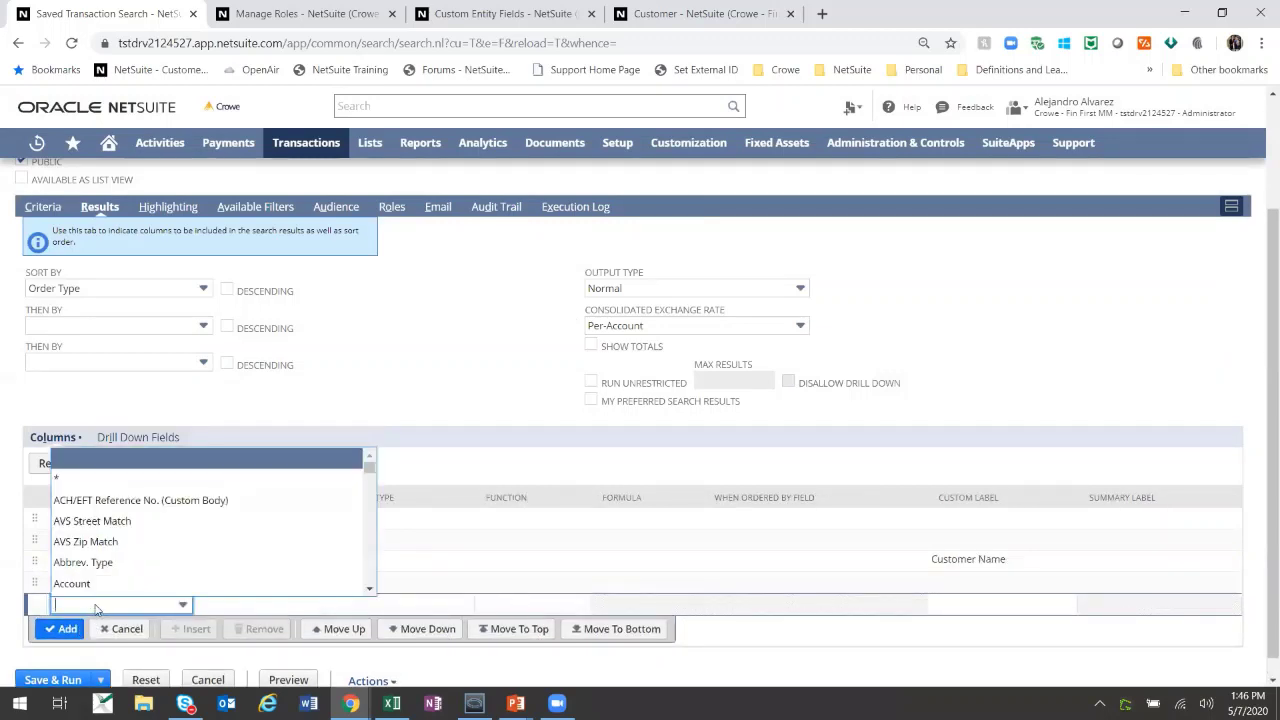
type("Item")
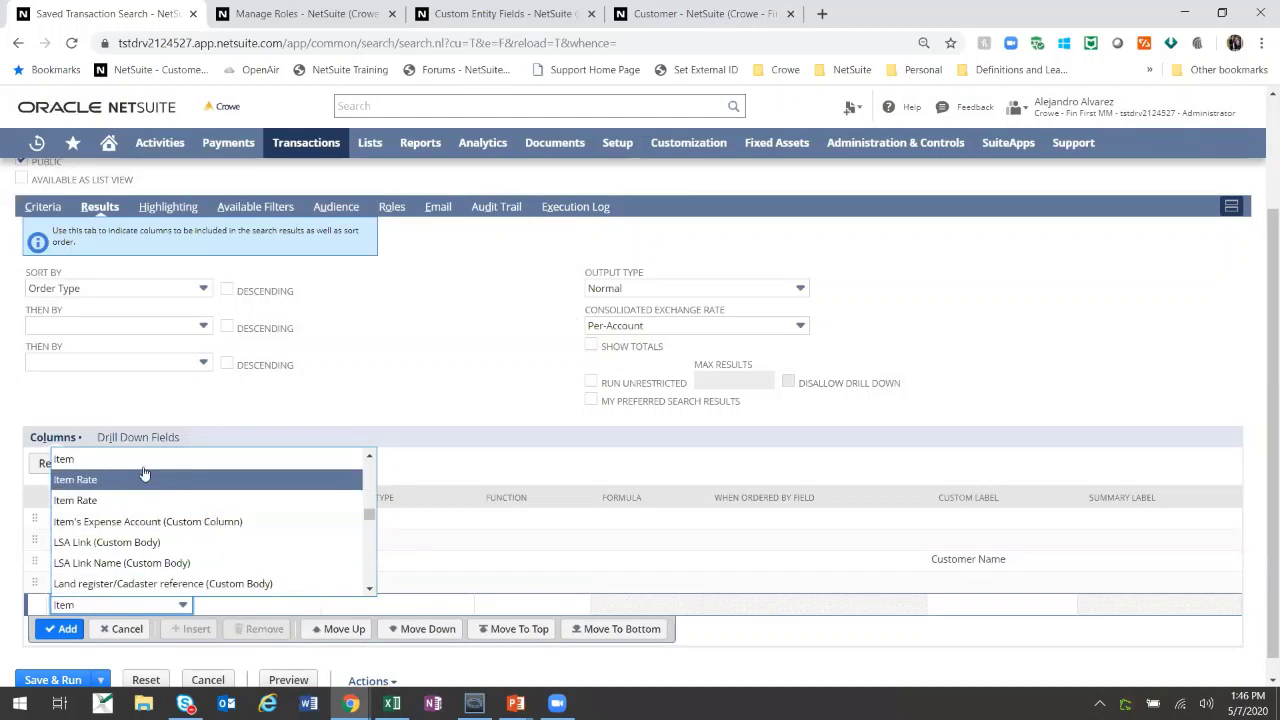
left_click(145, 460)
left_click(62, 630)
left_click(83, 626)
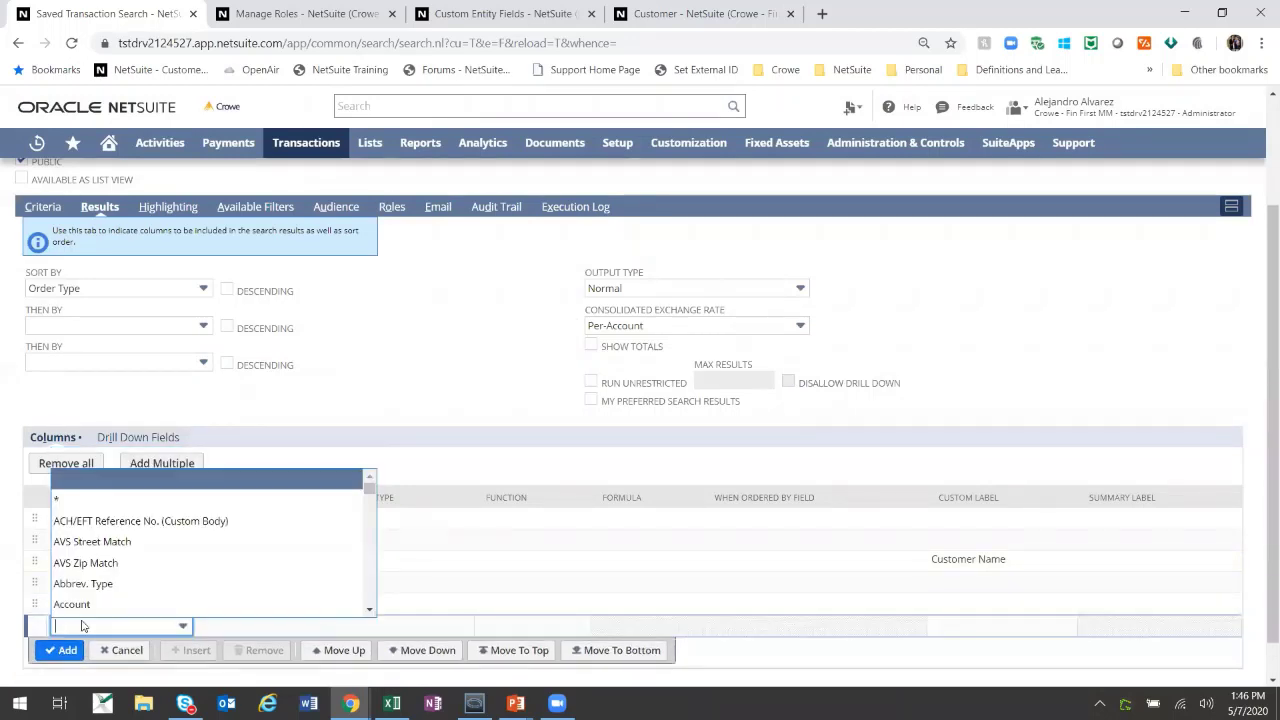
type("Realized Gain Account")
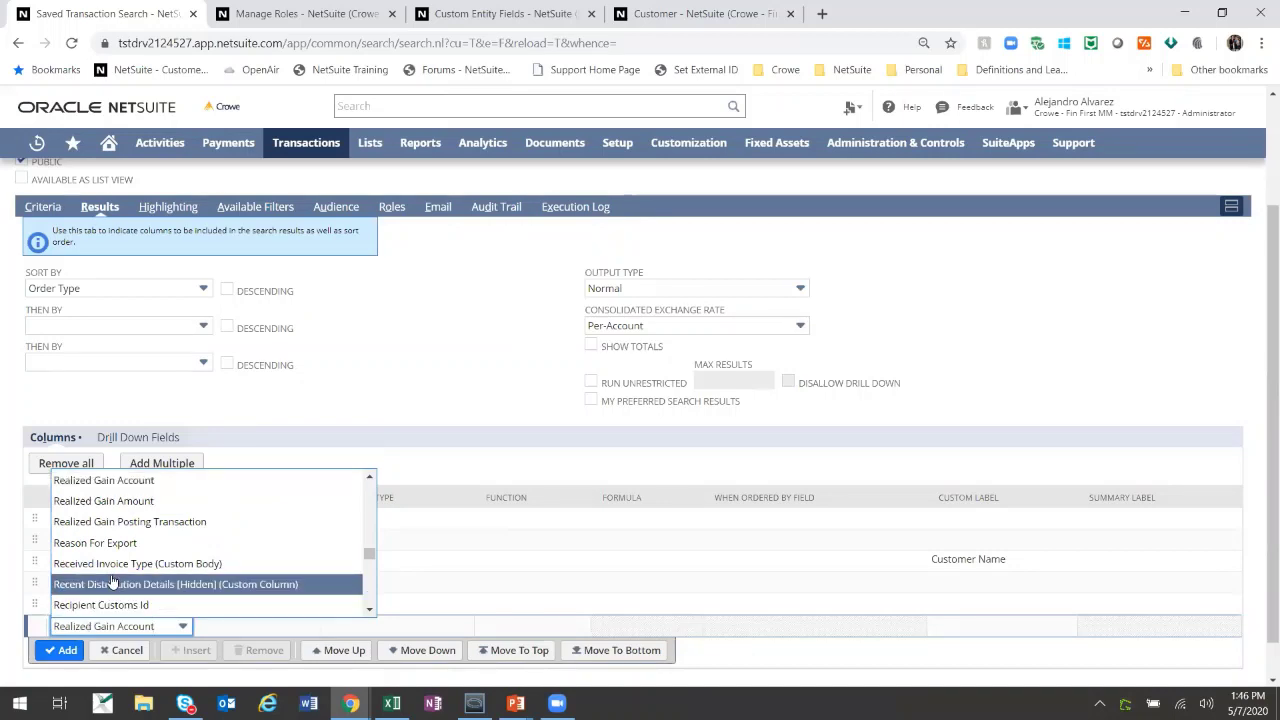
left_click(124, 650)
- Add Item Rate as a result column below Item
left_click(142, 628)
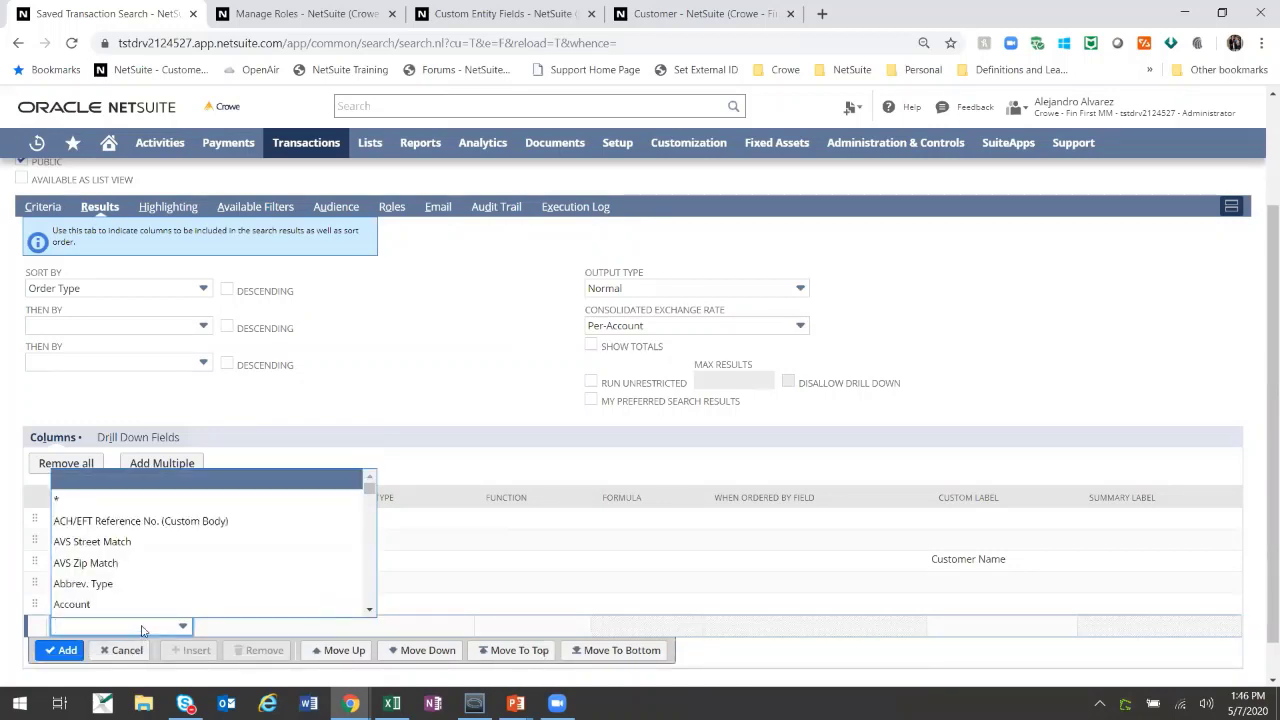
type("Item")
key("Down")
key("Down")
key("Return")
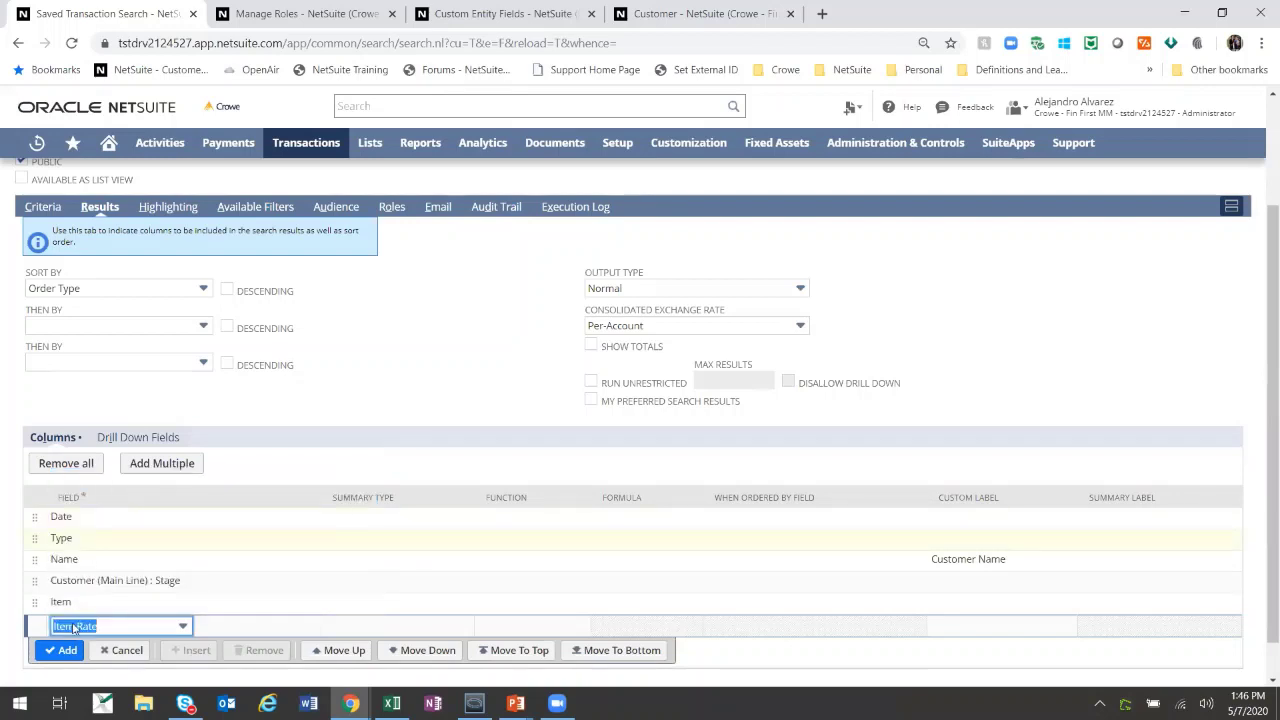
left_click(66, 650)
- Add Amount as a result column below Item Rate
left_click(98, 648)
type("Amount")
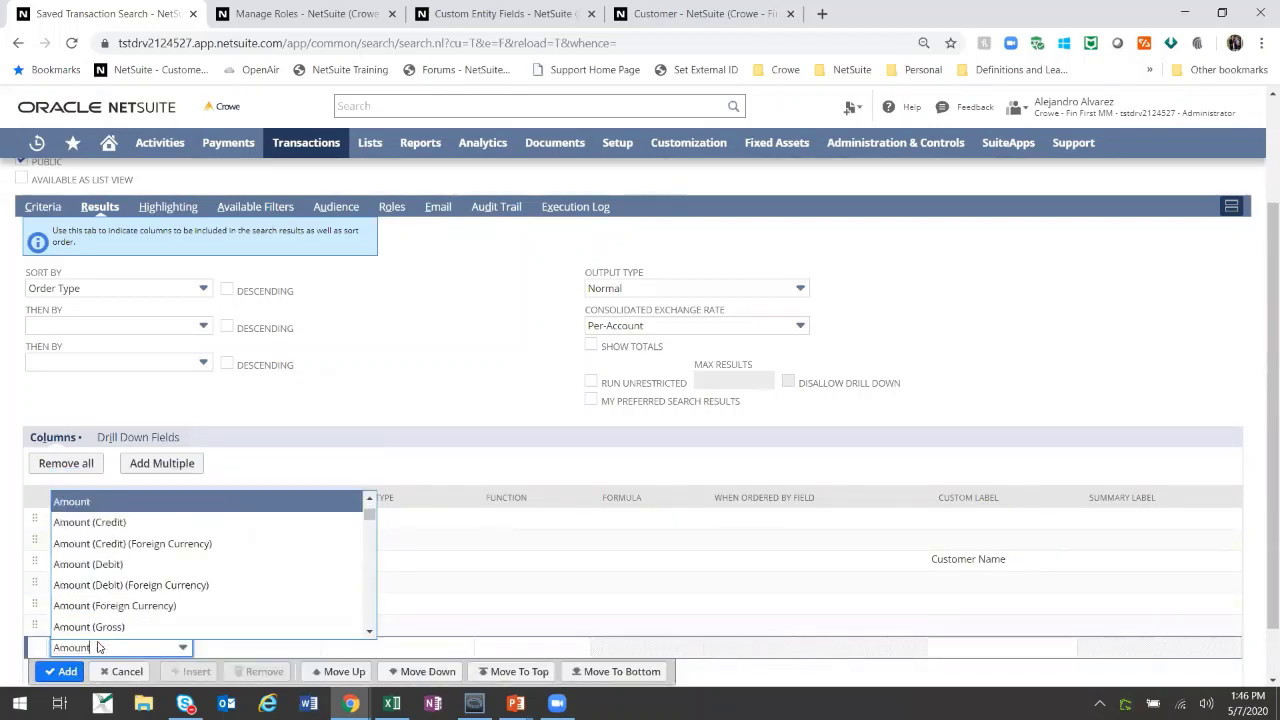
left_click(110, 502)
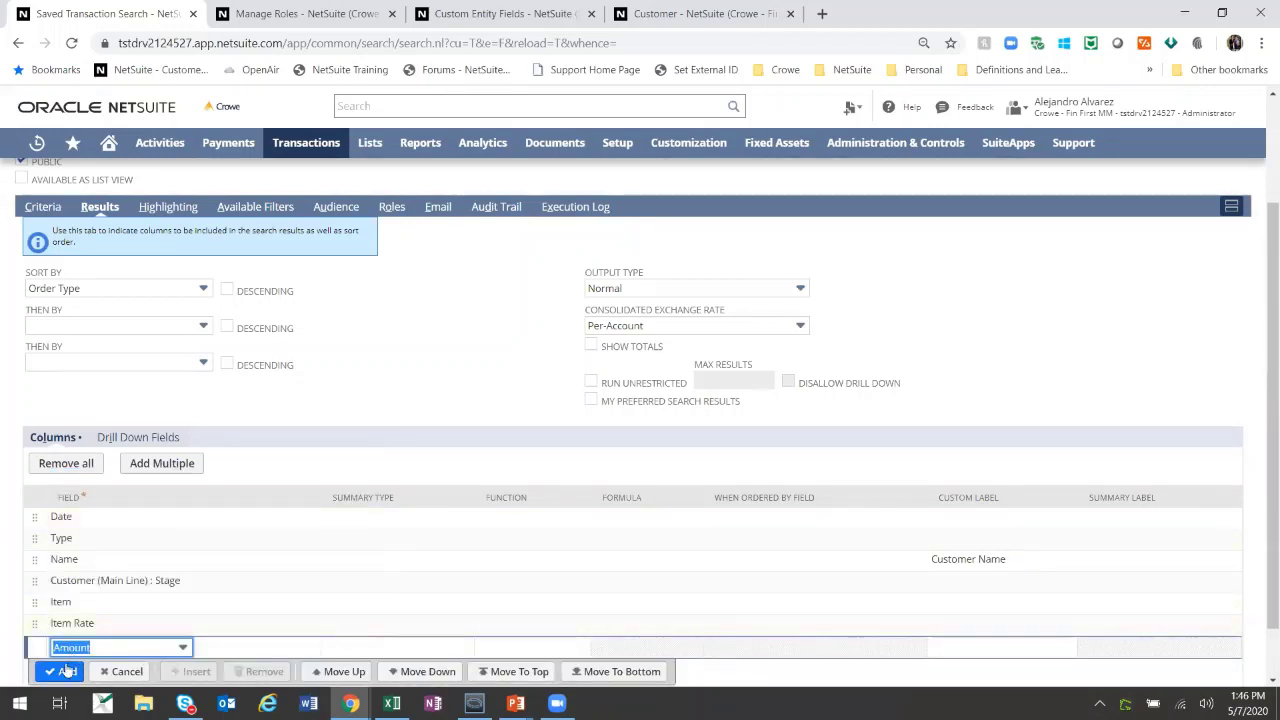
left_click(66, 671)
- Add Quantity as a result column below Amount
type("Quantity")
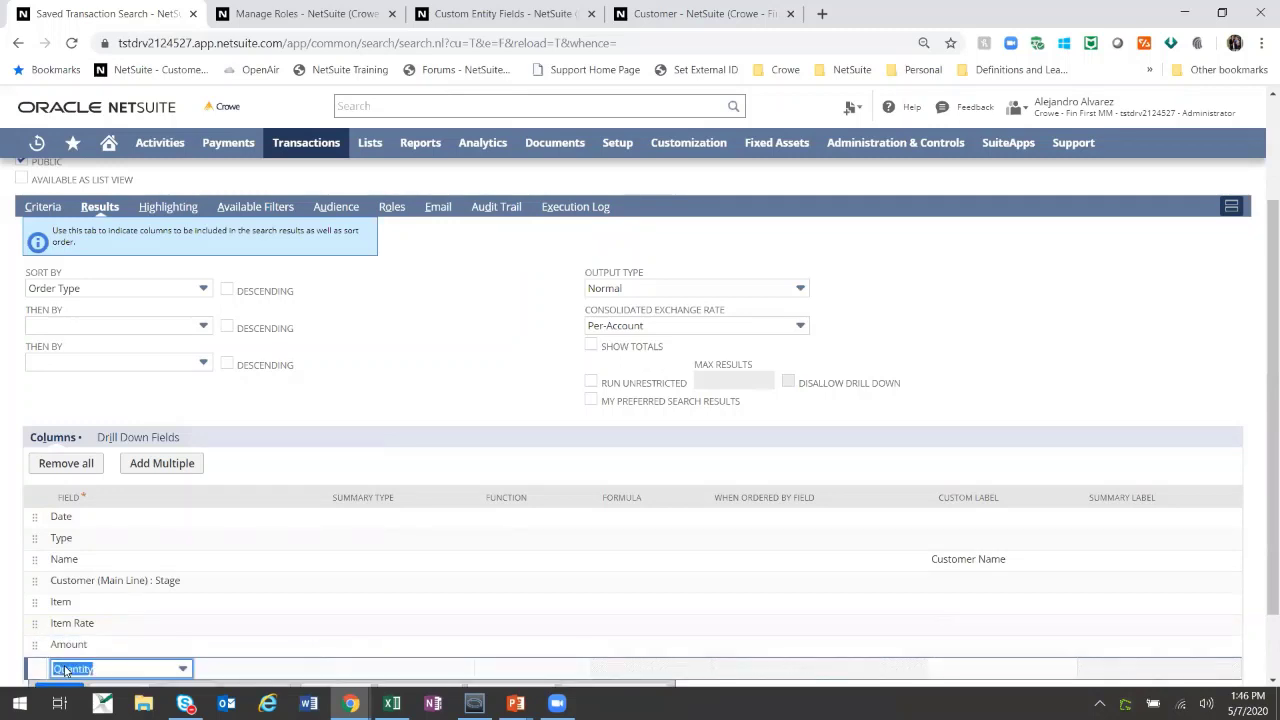
scroll(66, 671, "down", 1)
left_click(62, 660)
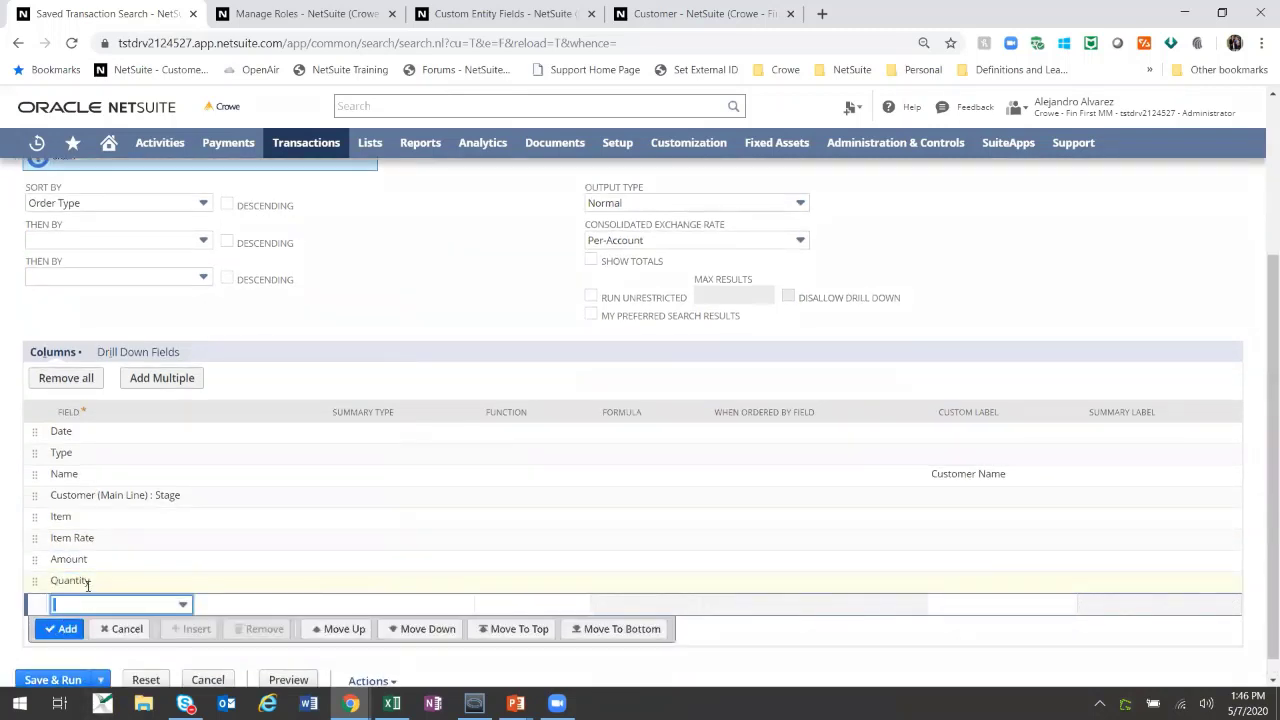
- Move the Quantity column up so it sits between Item and Item Rate
left_click(87, 581)
left_click_drag(87, 585, 50, 540)
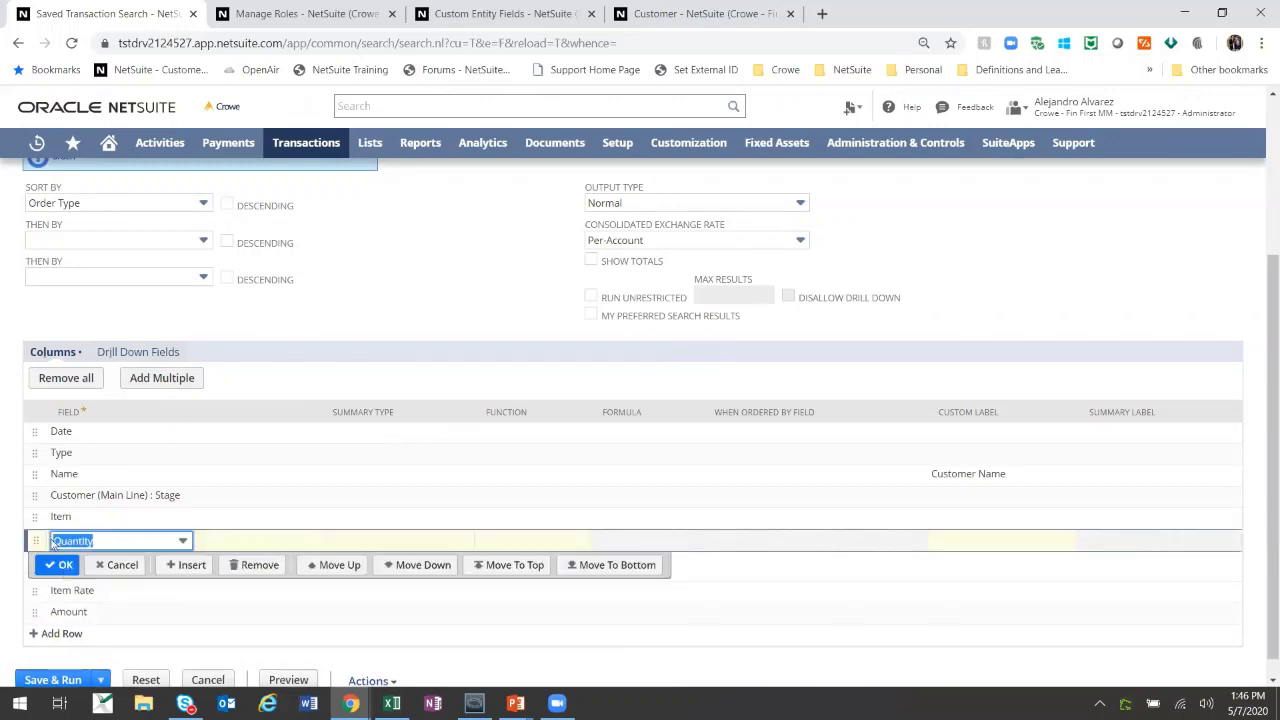
left_click(55, 565)
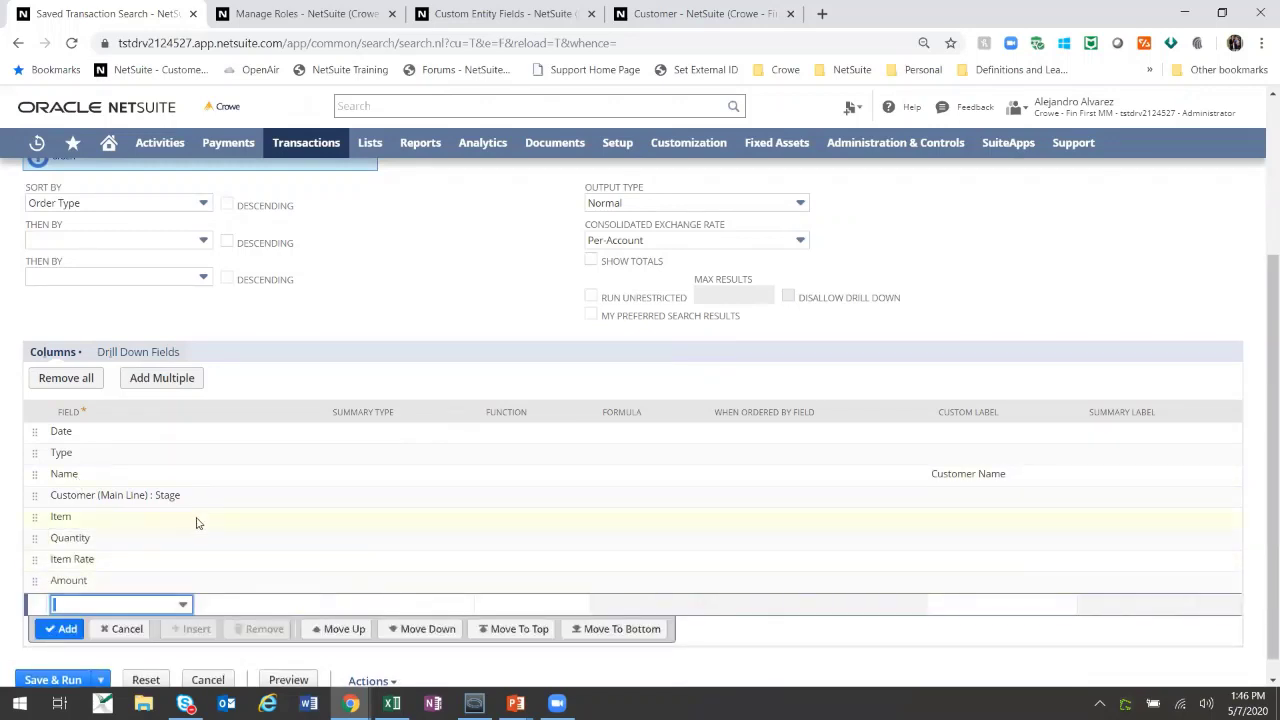
- Look at the search's highlighting settings and open its available filters
scroll(196, 523, "up", 3)
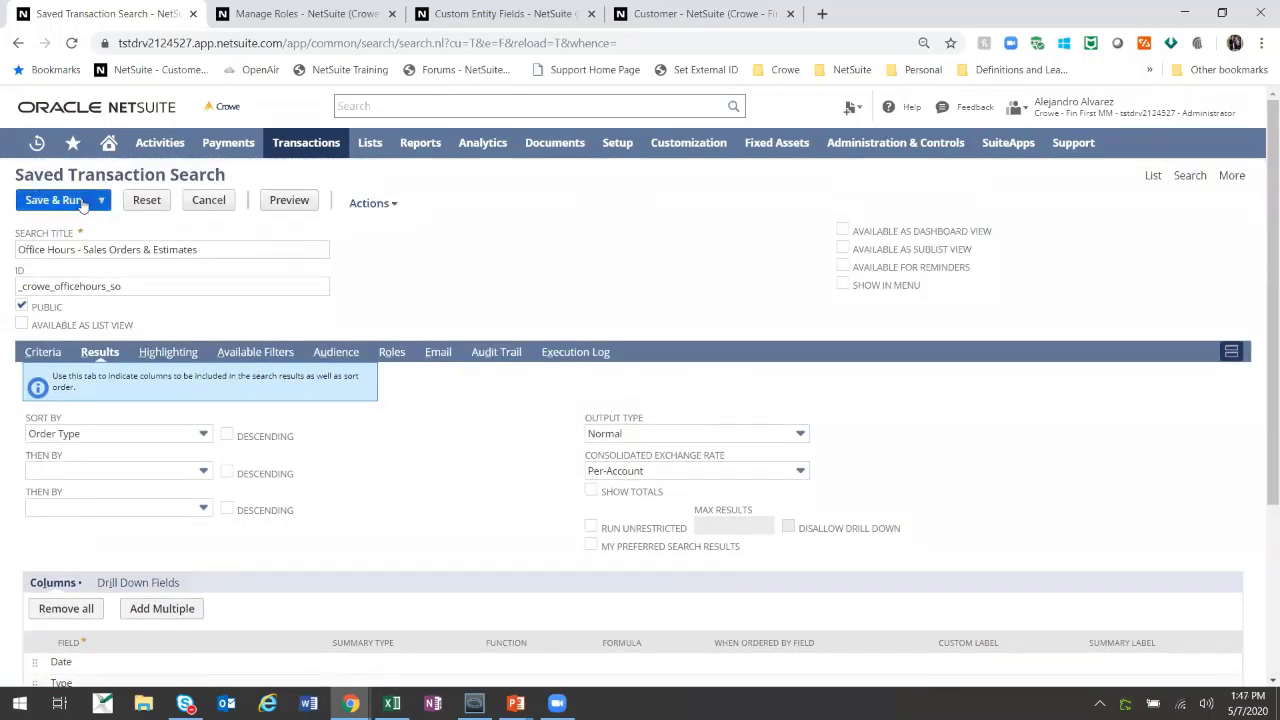
left_click(168, 352)
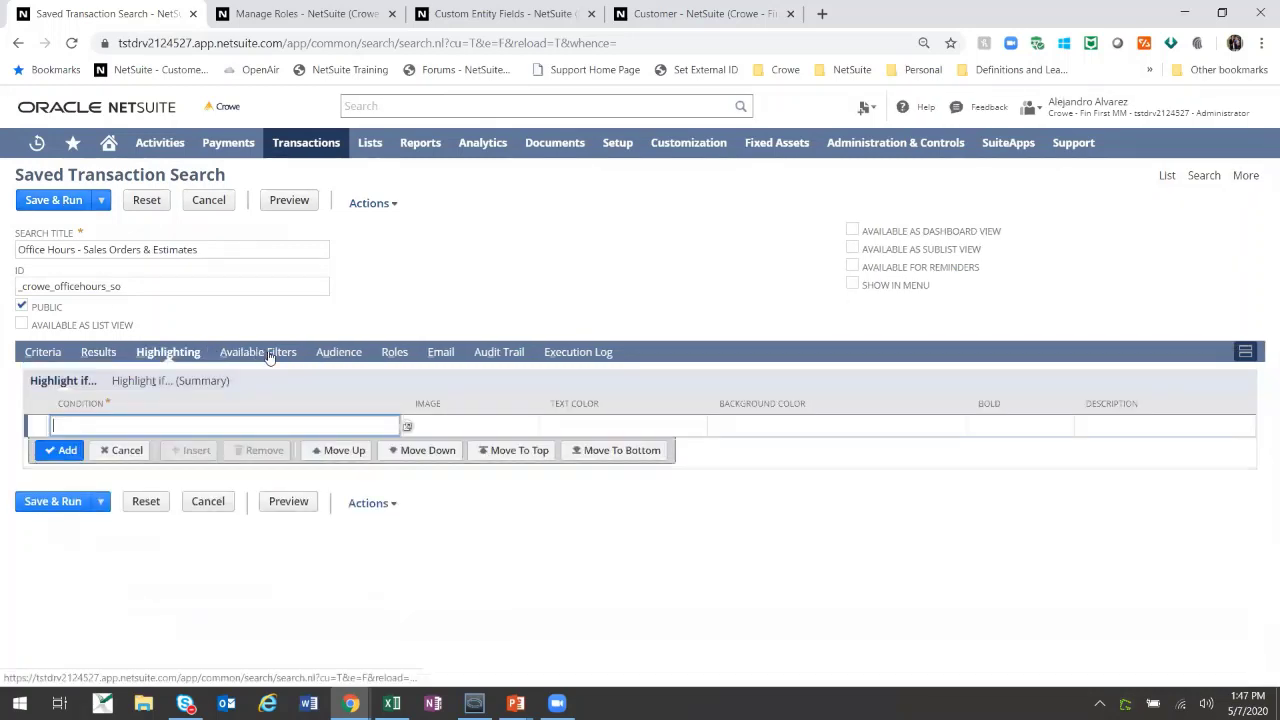
left_click(262, 354)
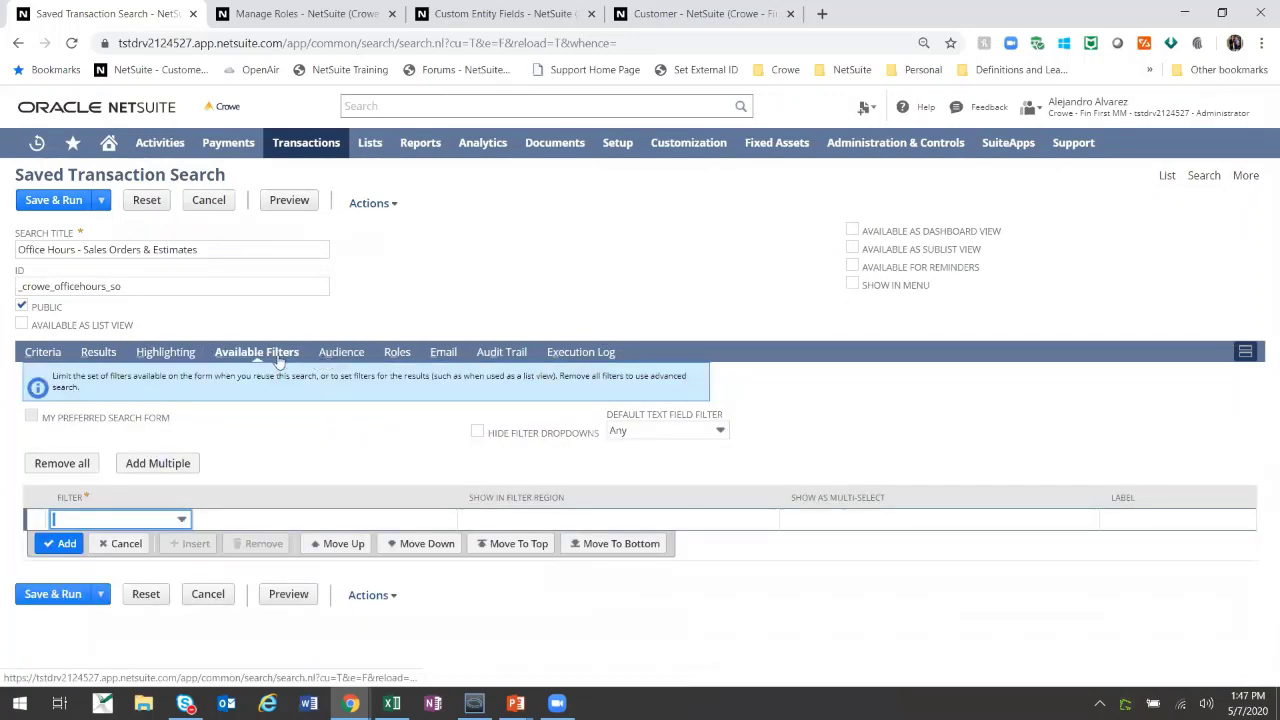
- Try to select Country from the Customer (Main Line) fields as an available filter
left_click(170, 518)
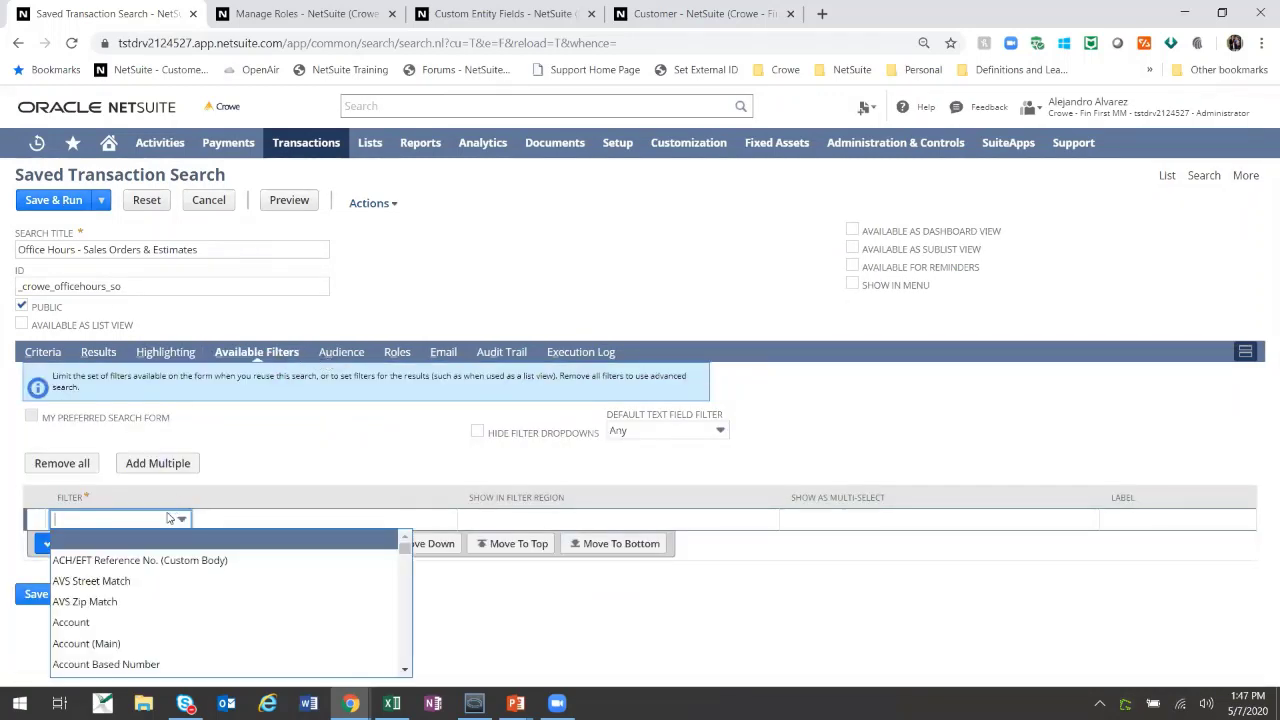
type("cou")
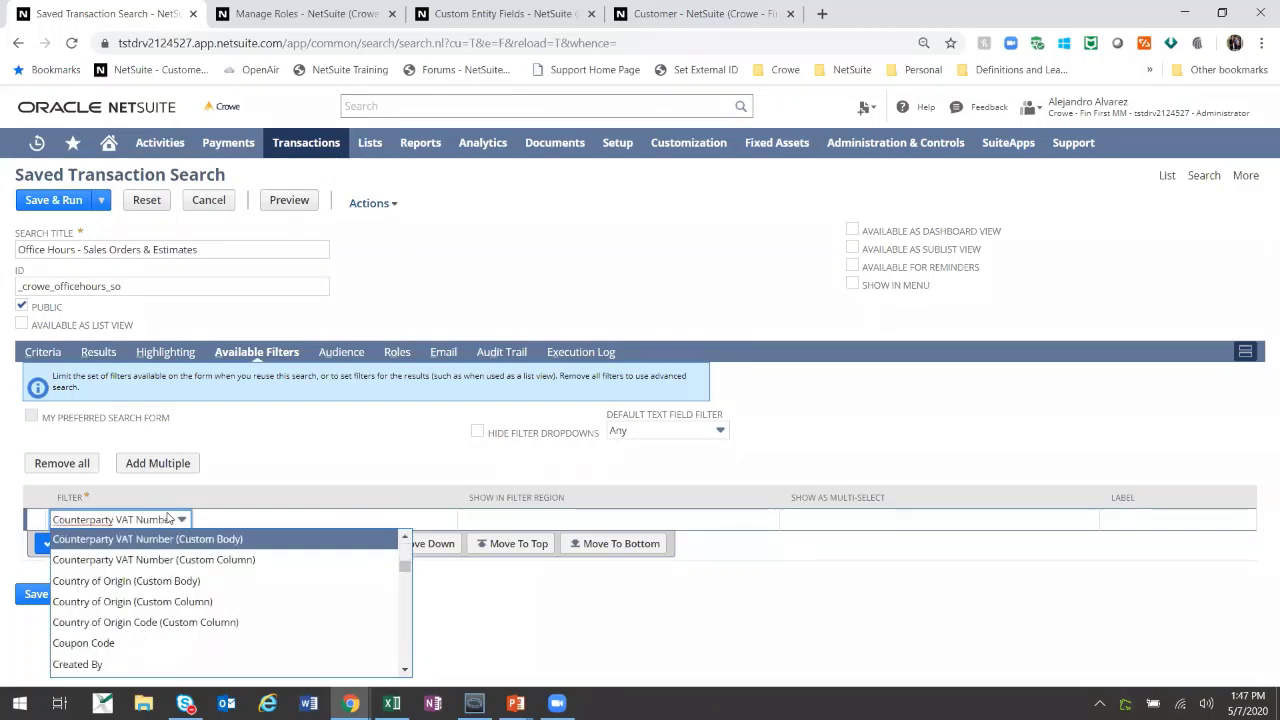
left_click_drag(404, 568, 366, 566)
left_click(310, 628)
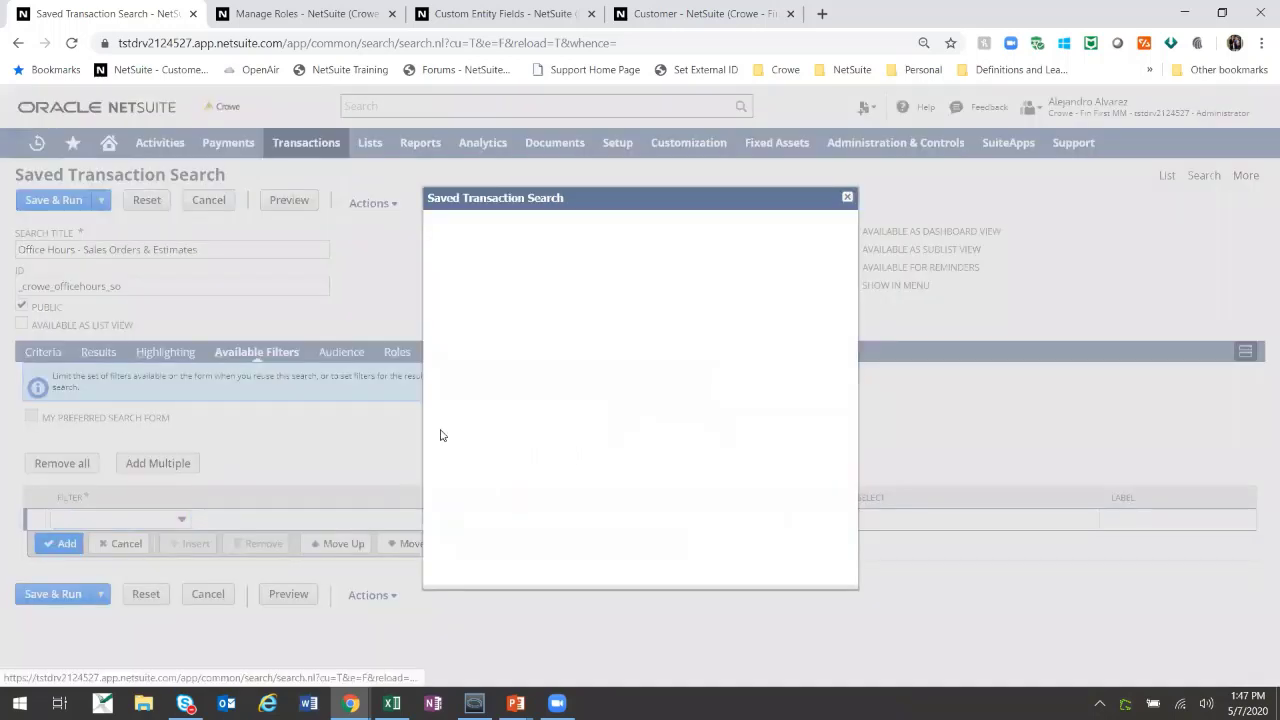
left_click(524, 291)
type("c")
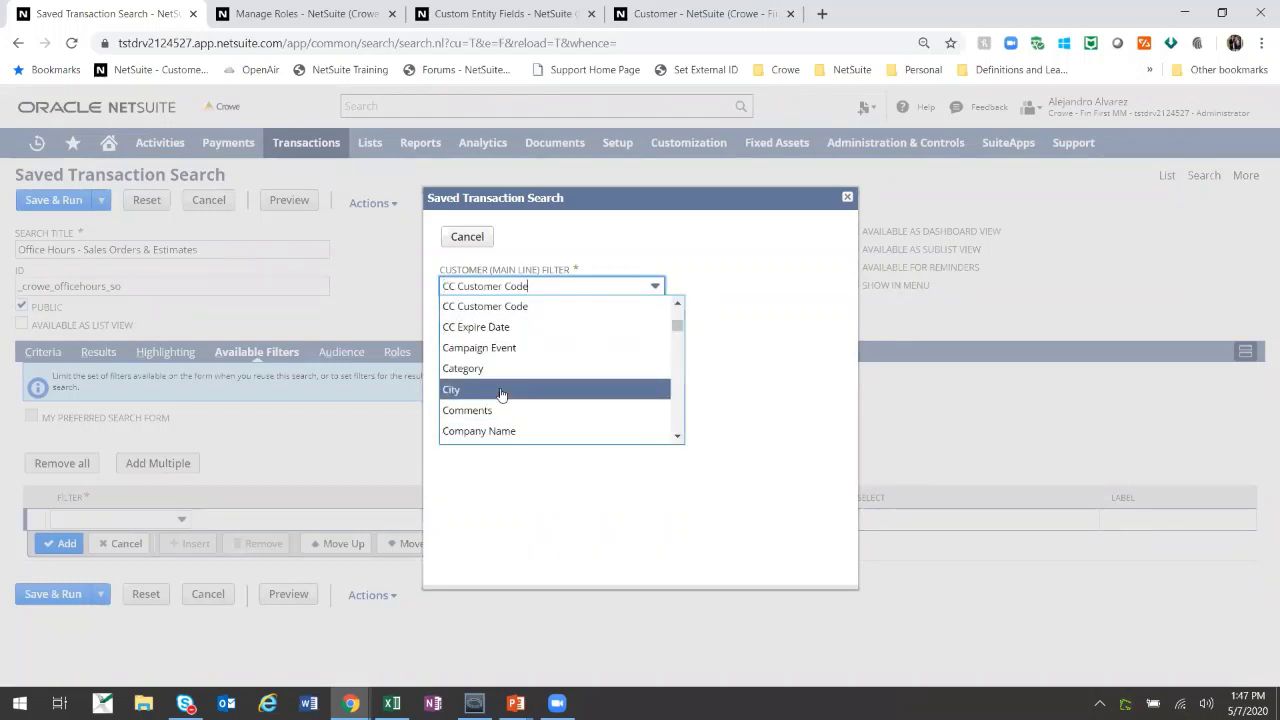
scroll(503, 385, "down", 5)
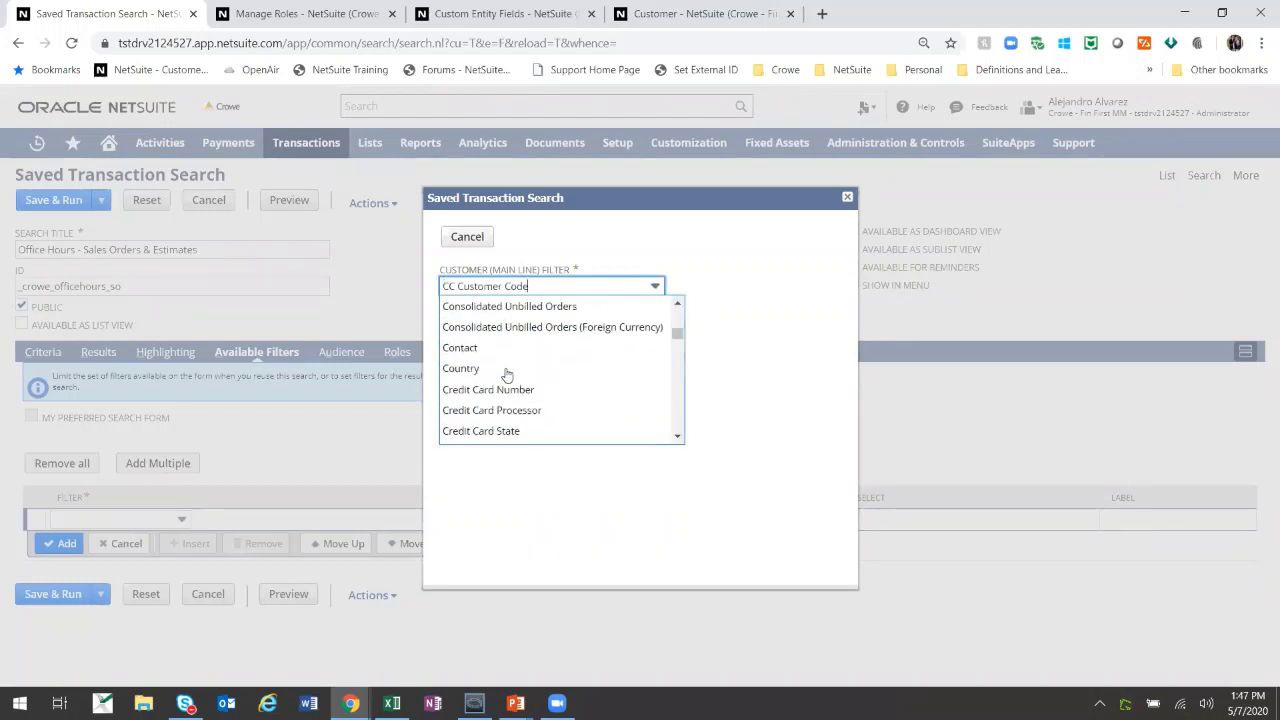
key("Return")
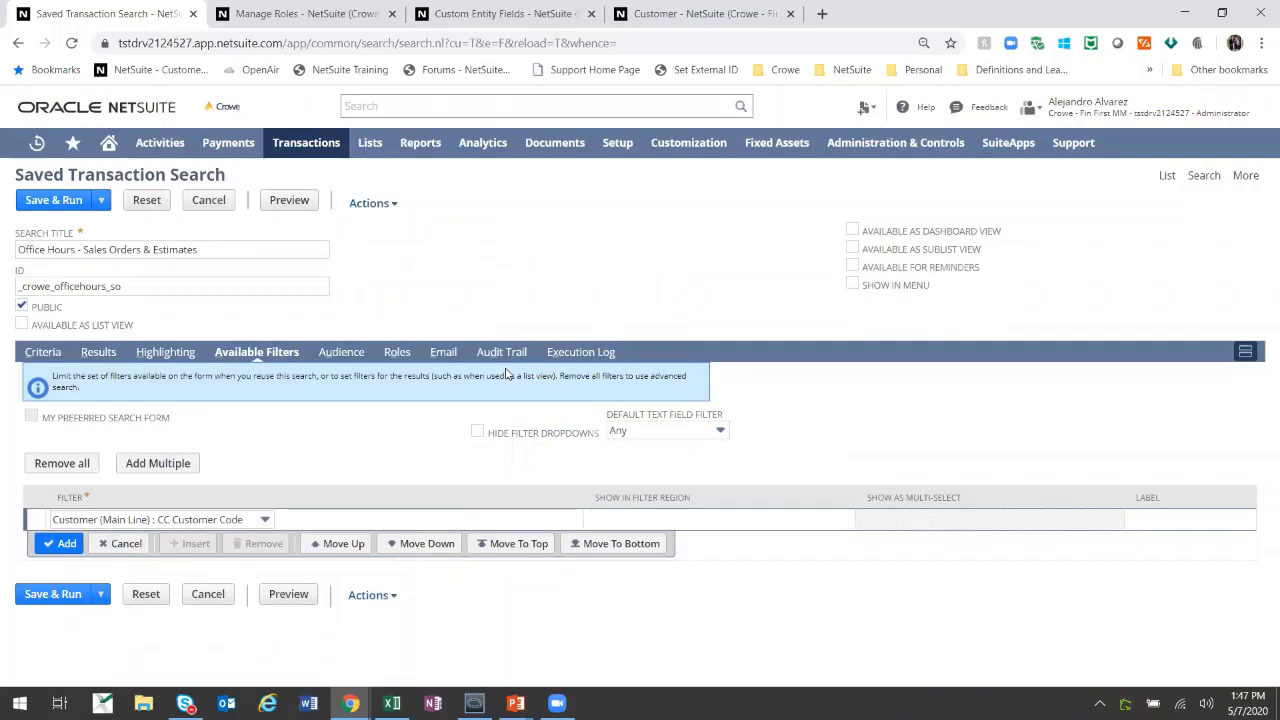
- Replace the selected available filter with Country from the Customer (Main Line) Fields group
left_click(256, 525)
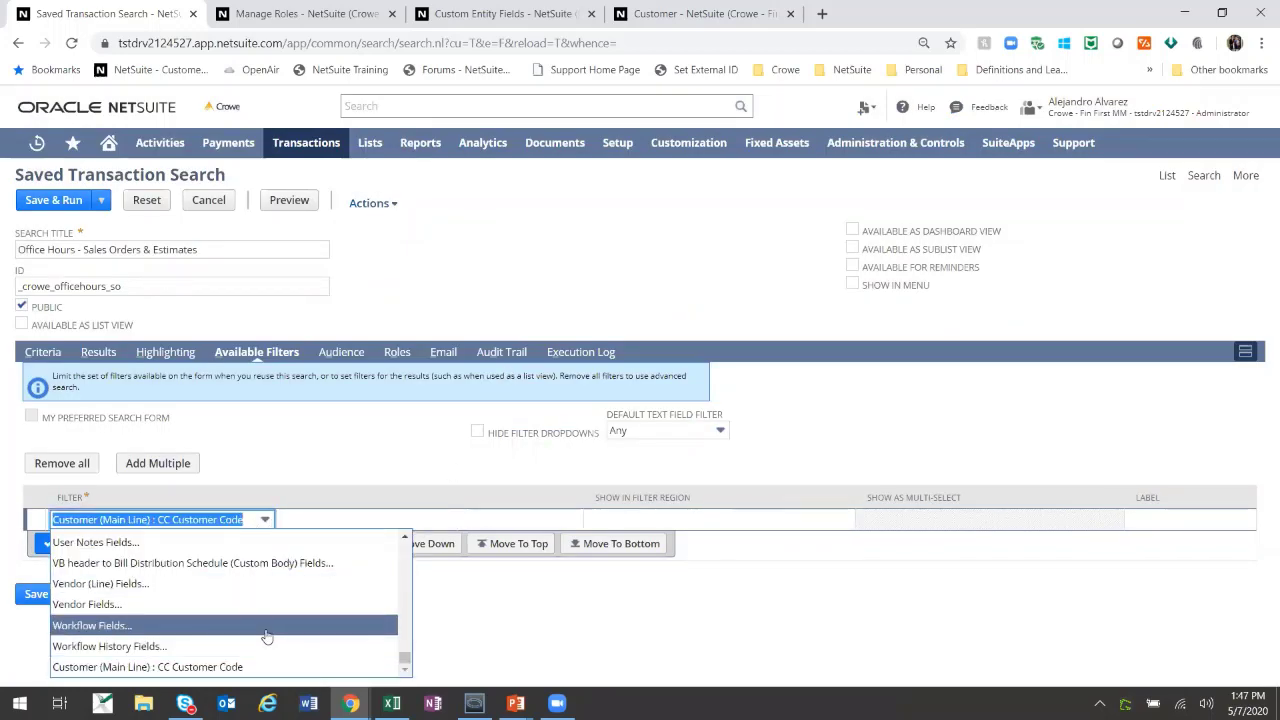
scroll(267, 637, "up", 10)
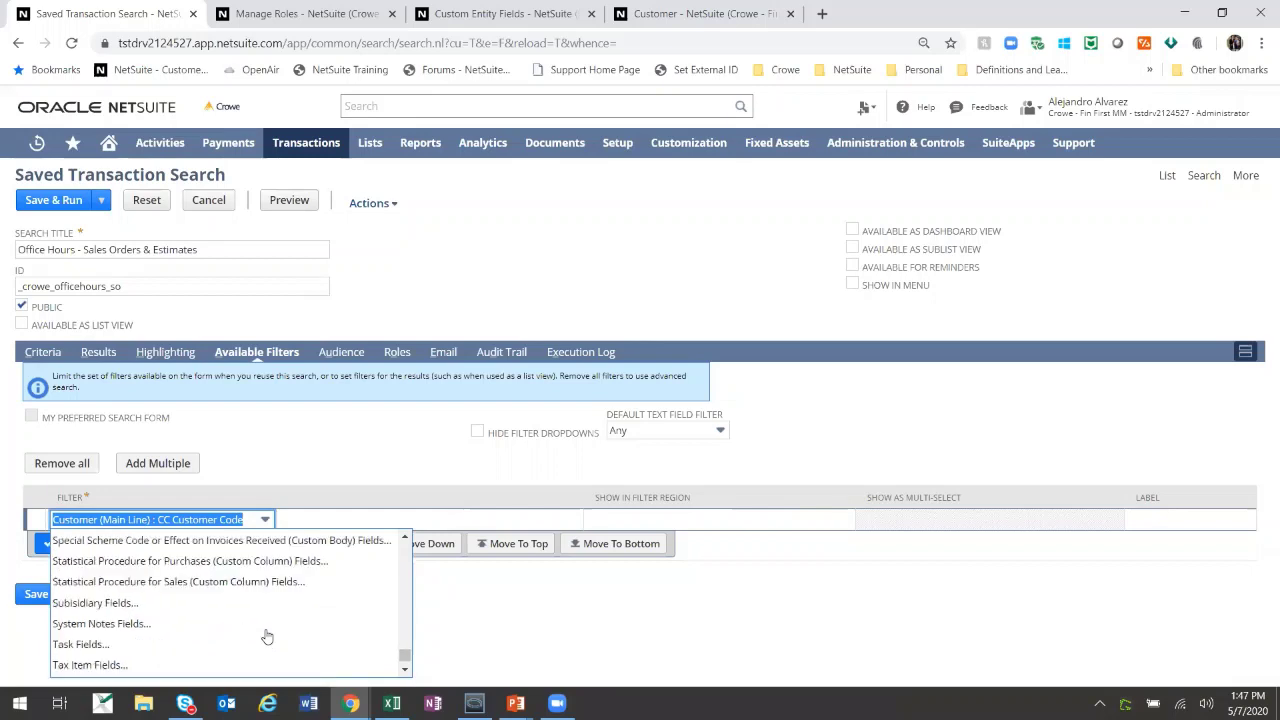
scroll(267, 637, "up", 10)
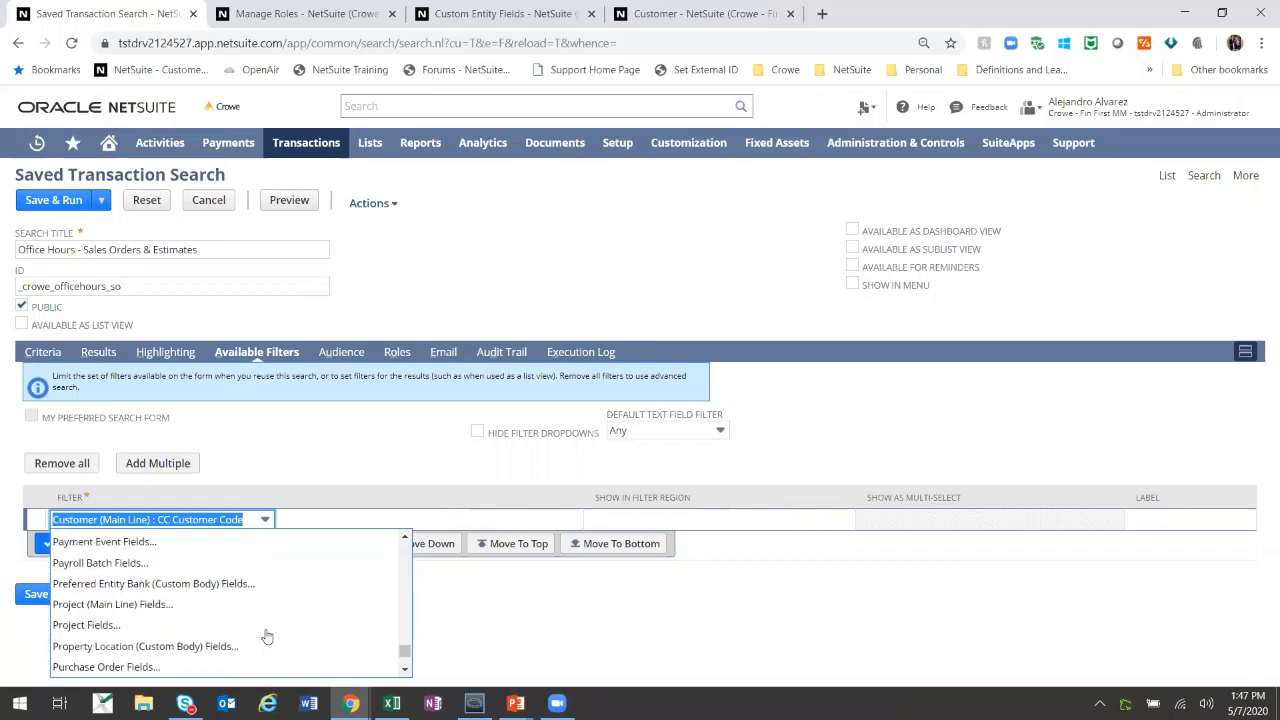
scroll(267, 637, "up", 10)
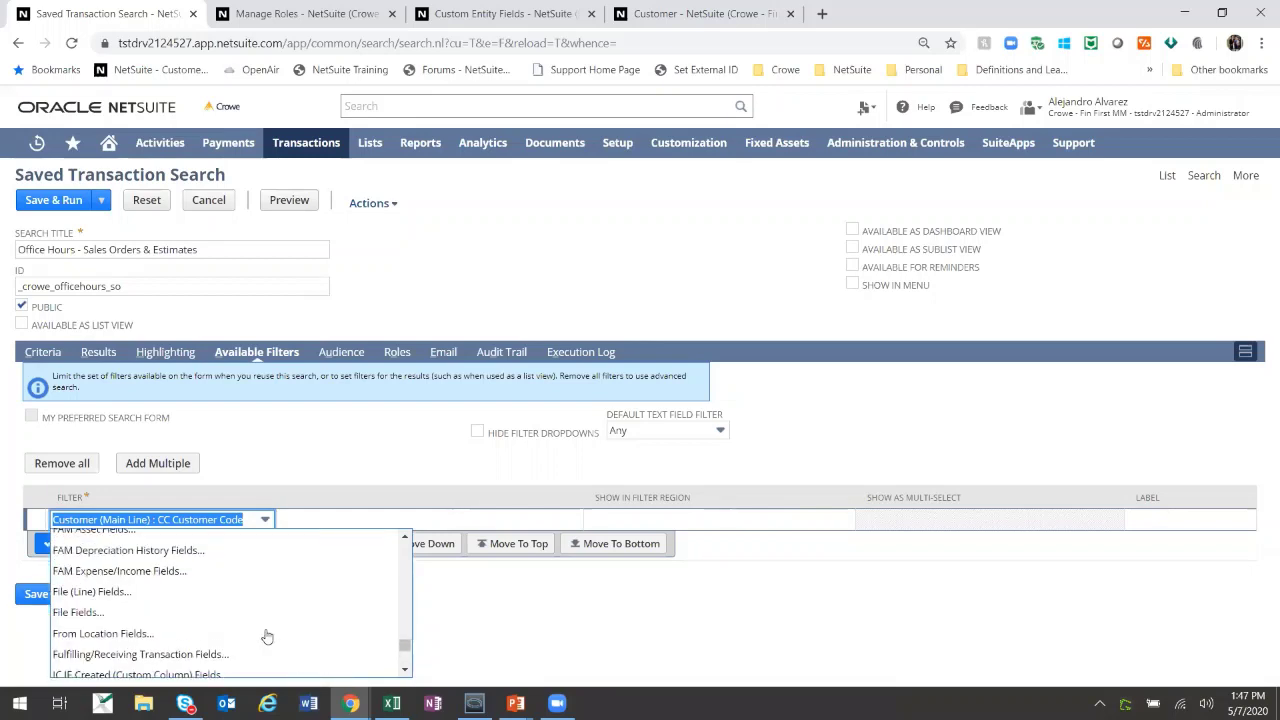
scroll(267, 637, "up", 5)
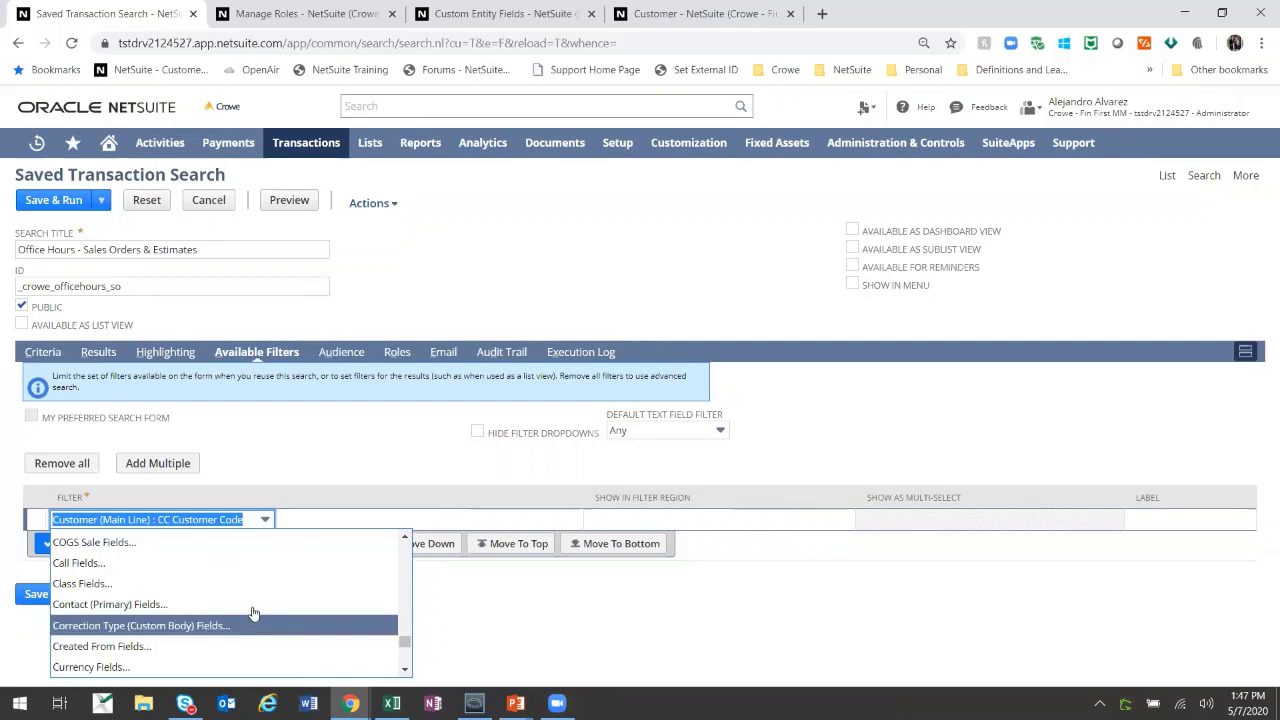
scroll(250, 637, "down", 2)
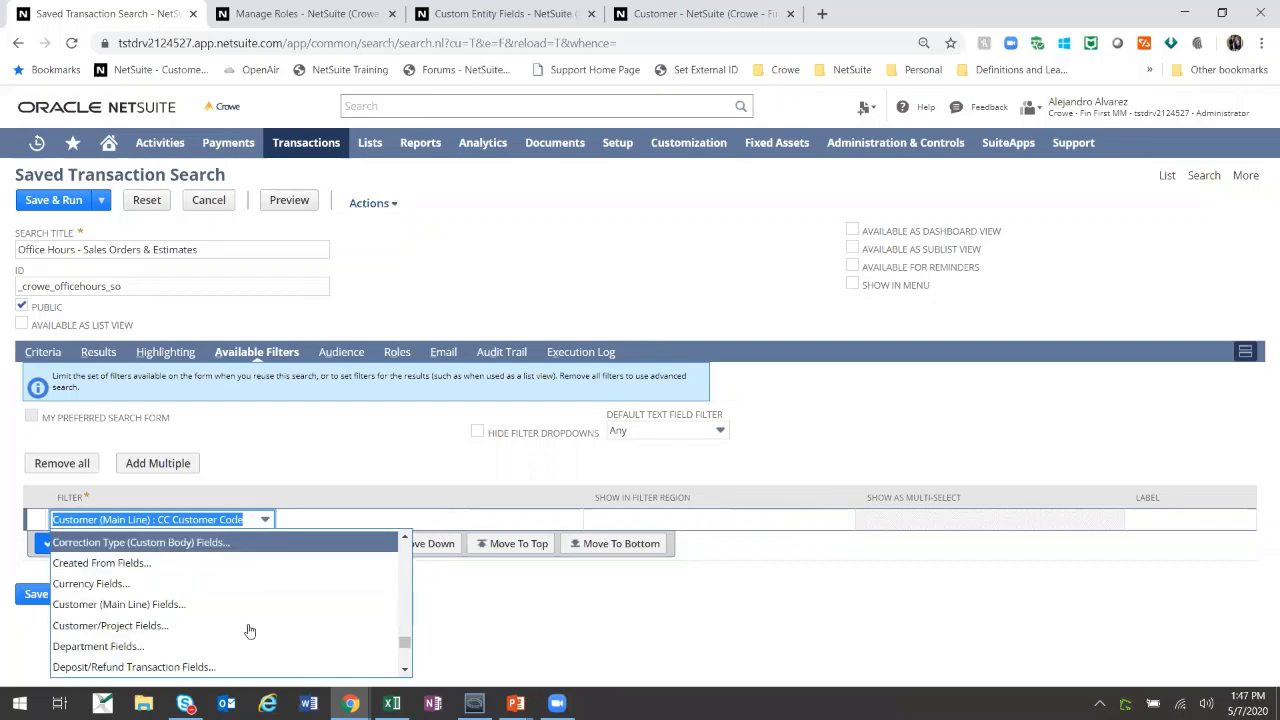
left_click(249, 607)
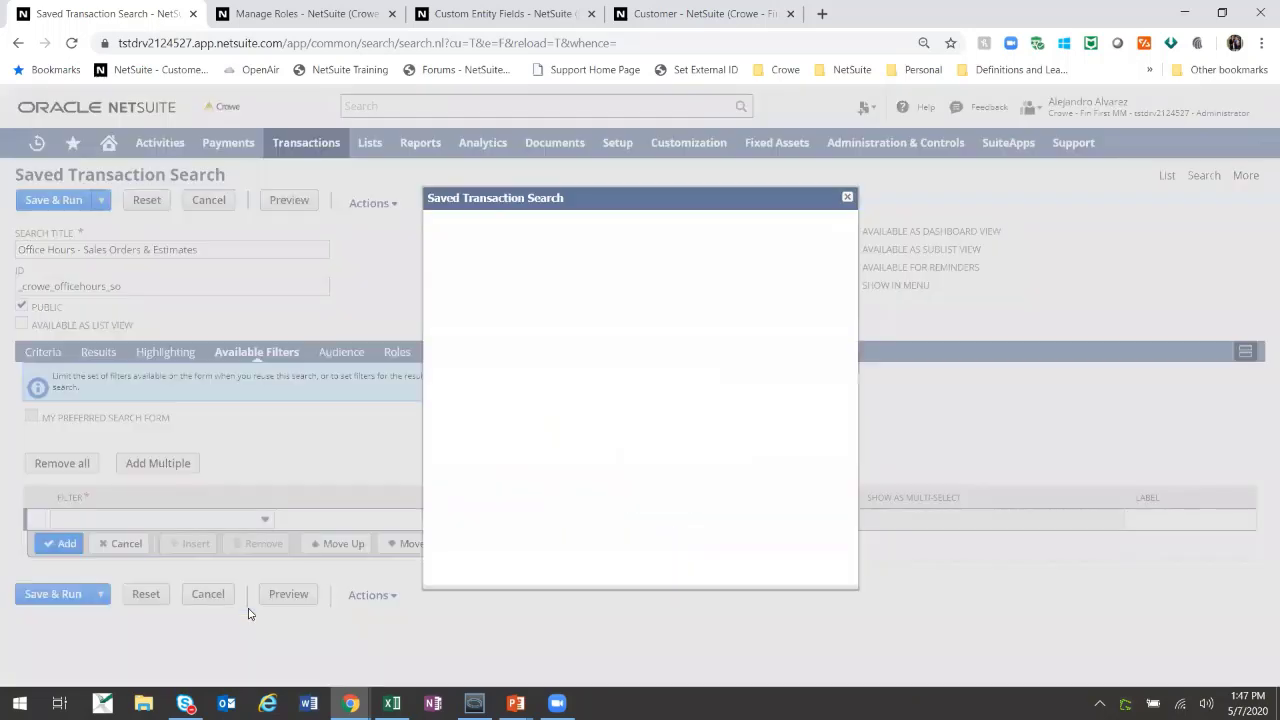
left_click(537, 290)
type("comu")
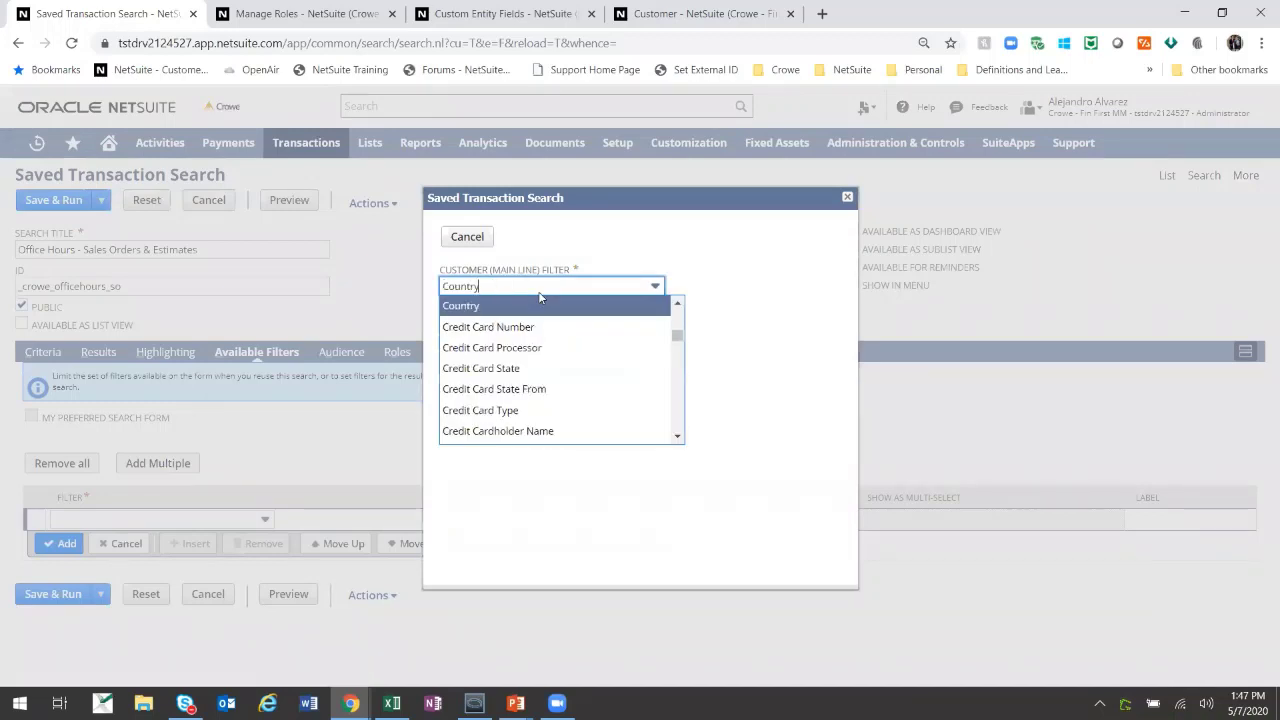
left_click(530, 308)
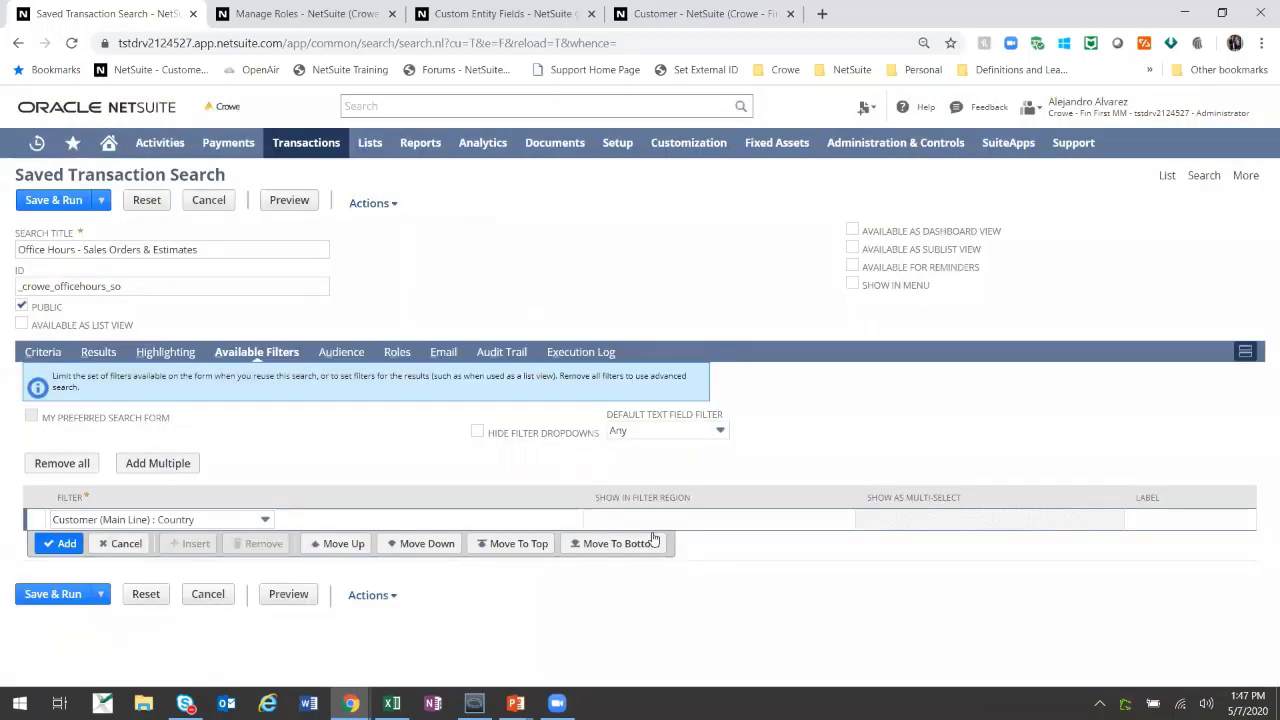
- Add the Country filter with Show in Filter Region enabled, and save and run the search
left_click(604, 522)
left_click(470, 517)
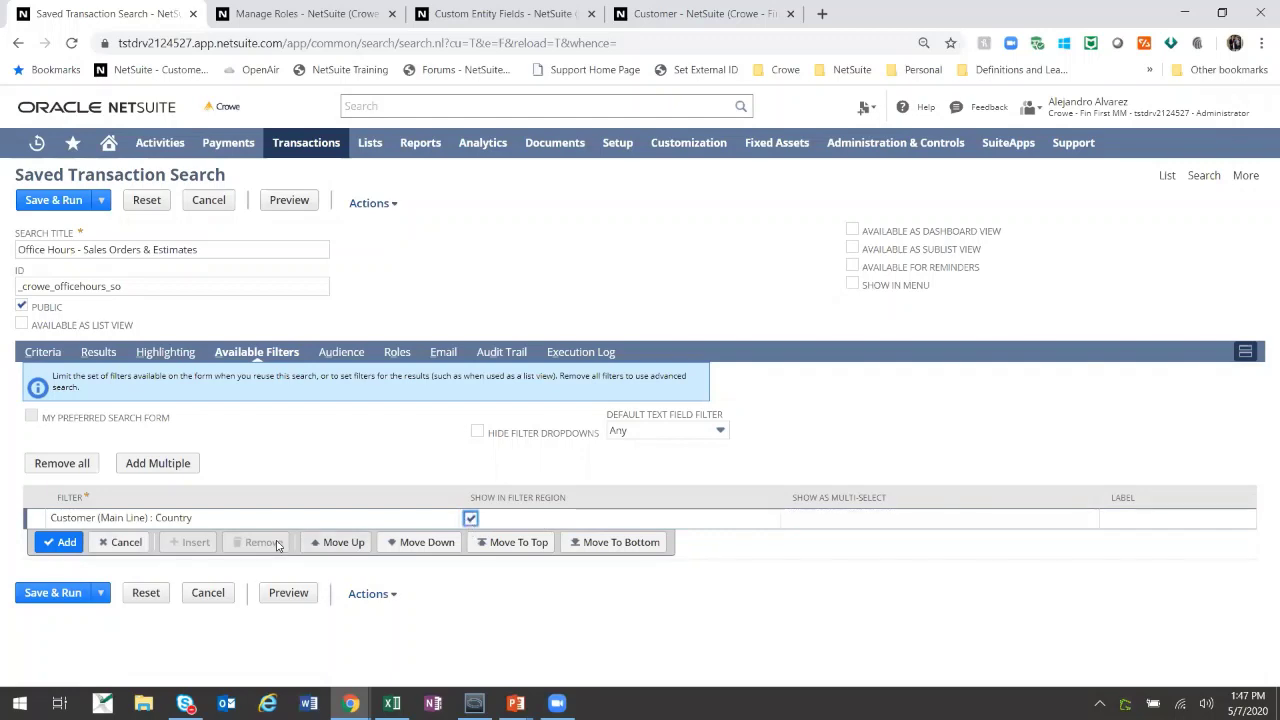
left_click(63, 542)
left_click(55, 200)
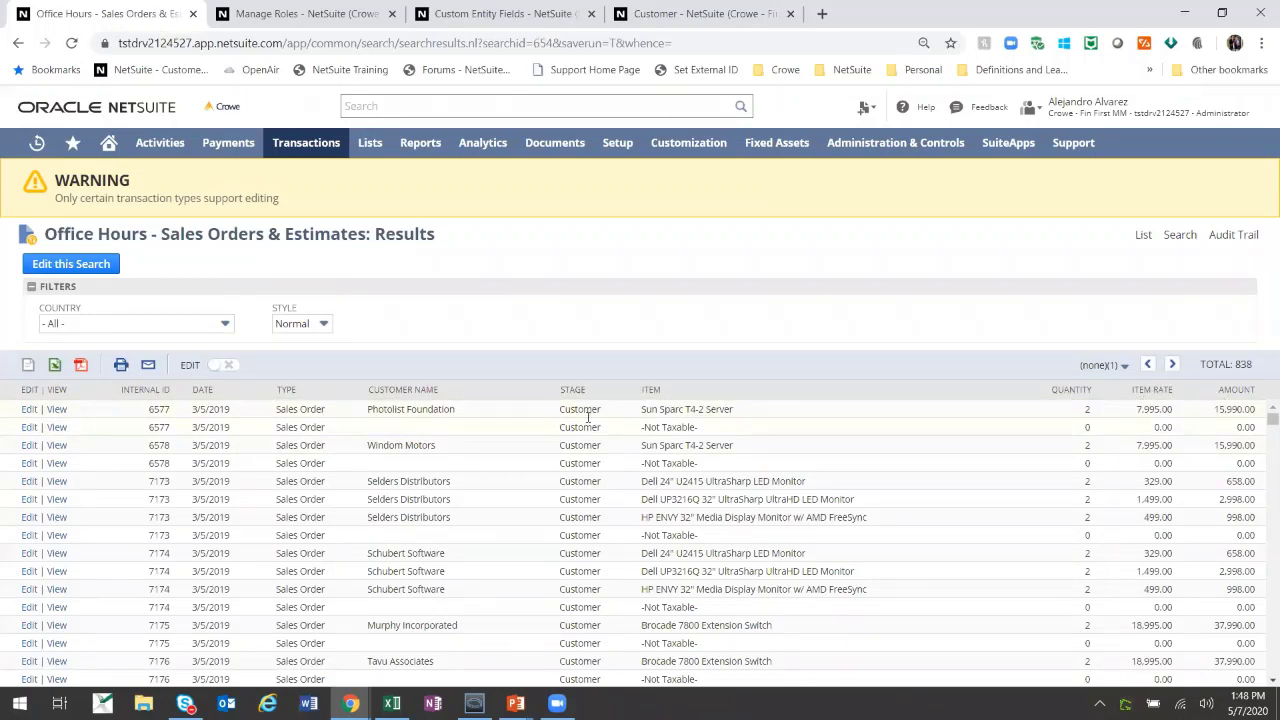
- Examine the search result lines and sort them by Stage in both directions
scroll(590, 420, "down", 10)
scroll(600, 474, "down", 15)
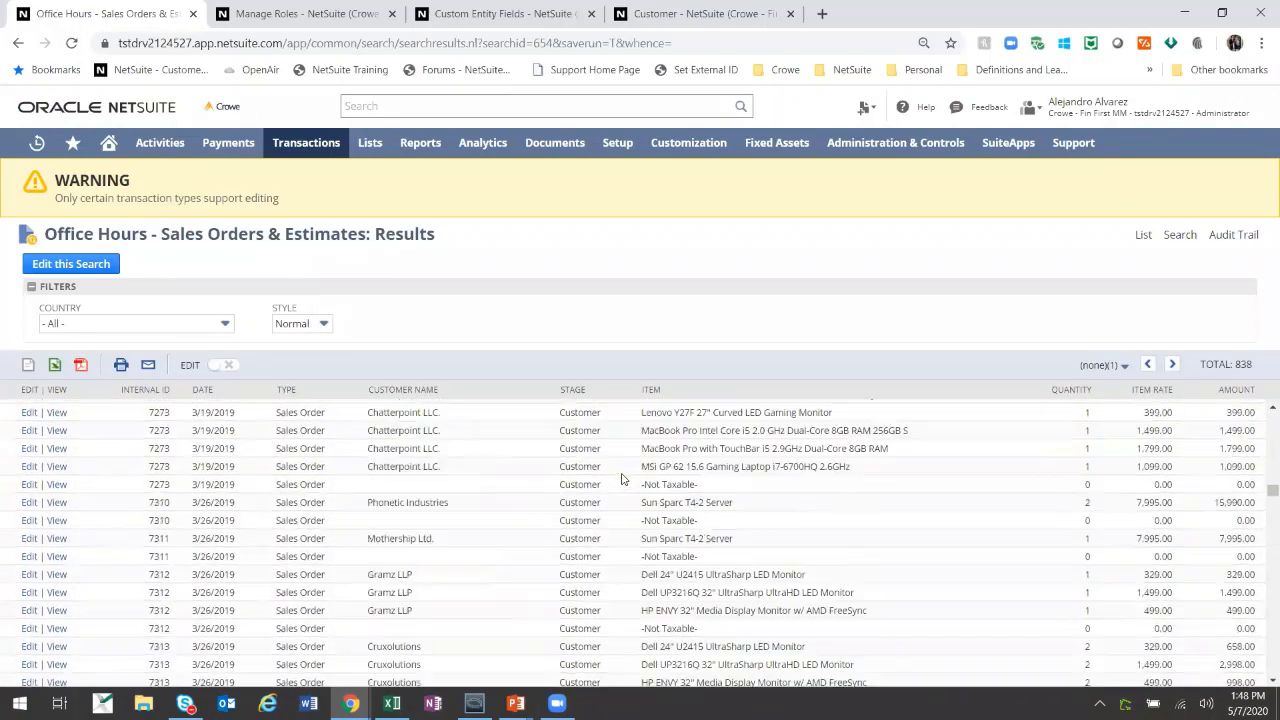
scroll(620, 480, "down", 15)
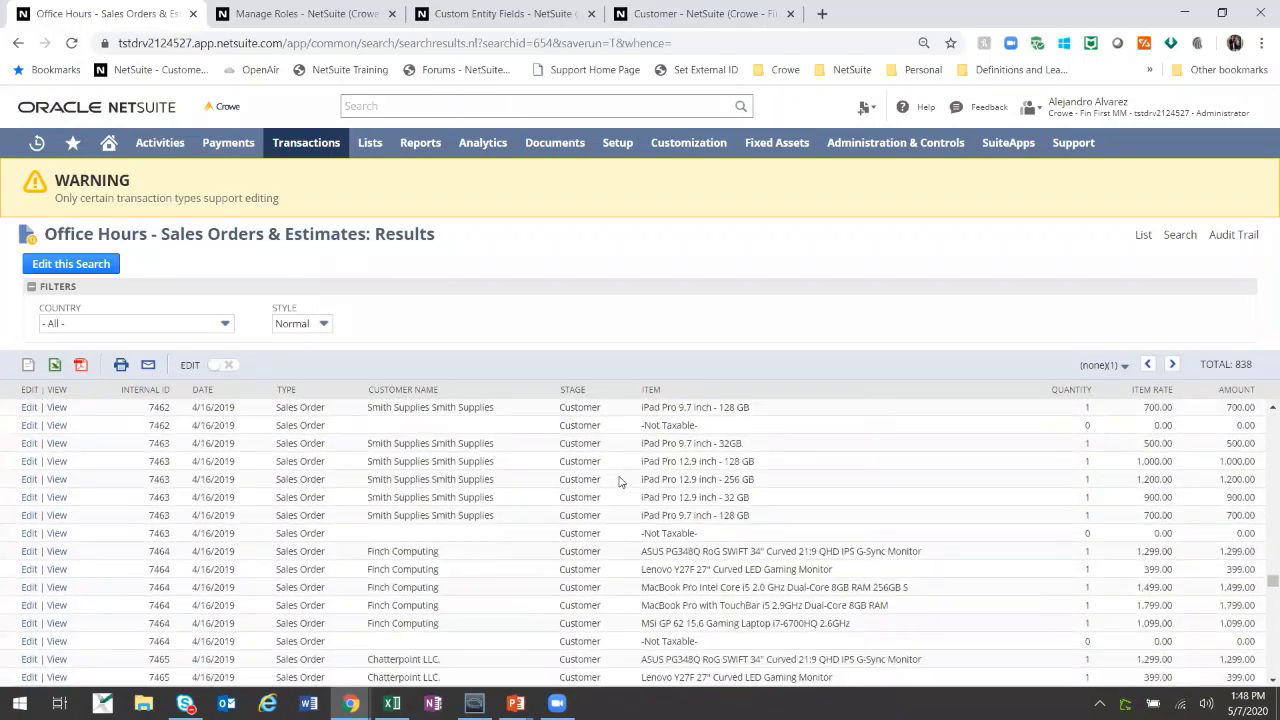
left_click(698, 418)
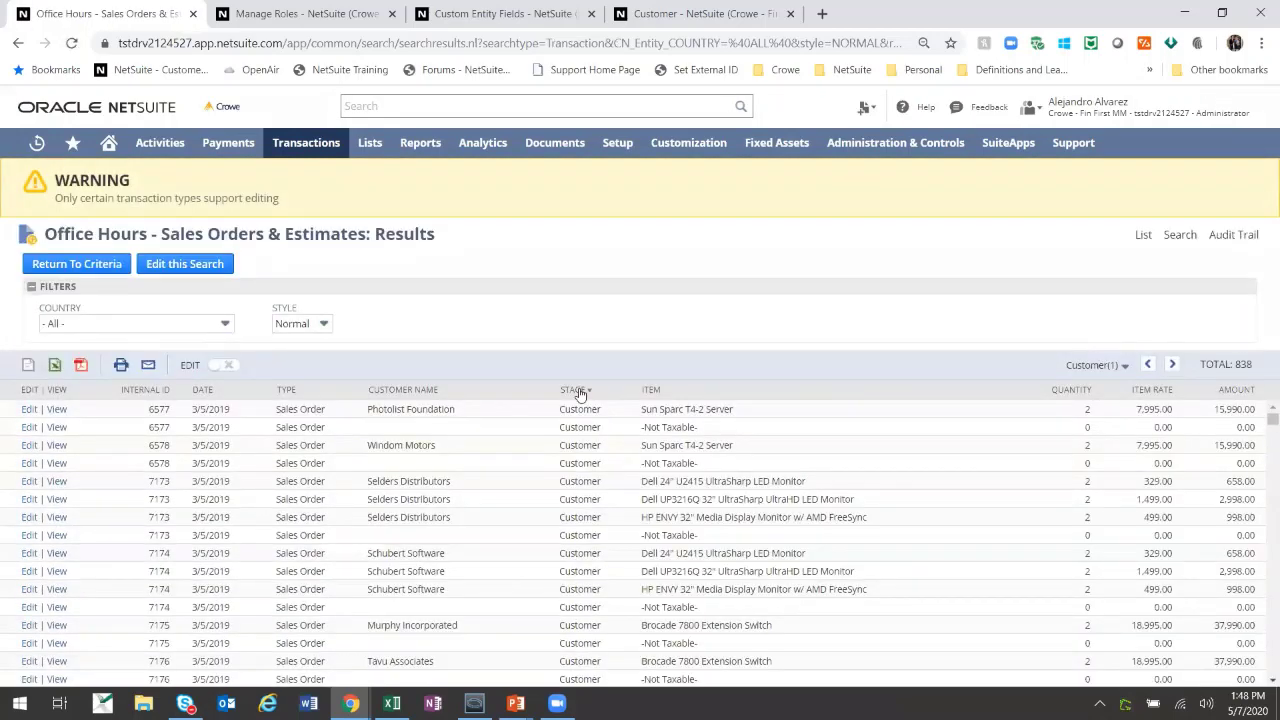
left_click(579, 391)
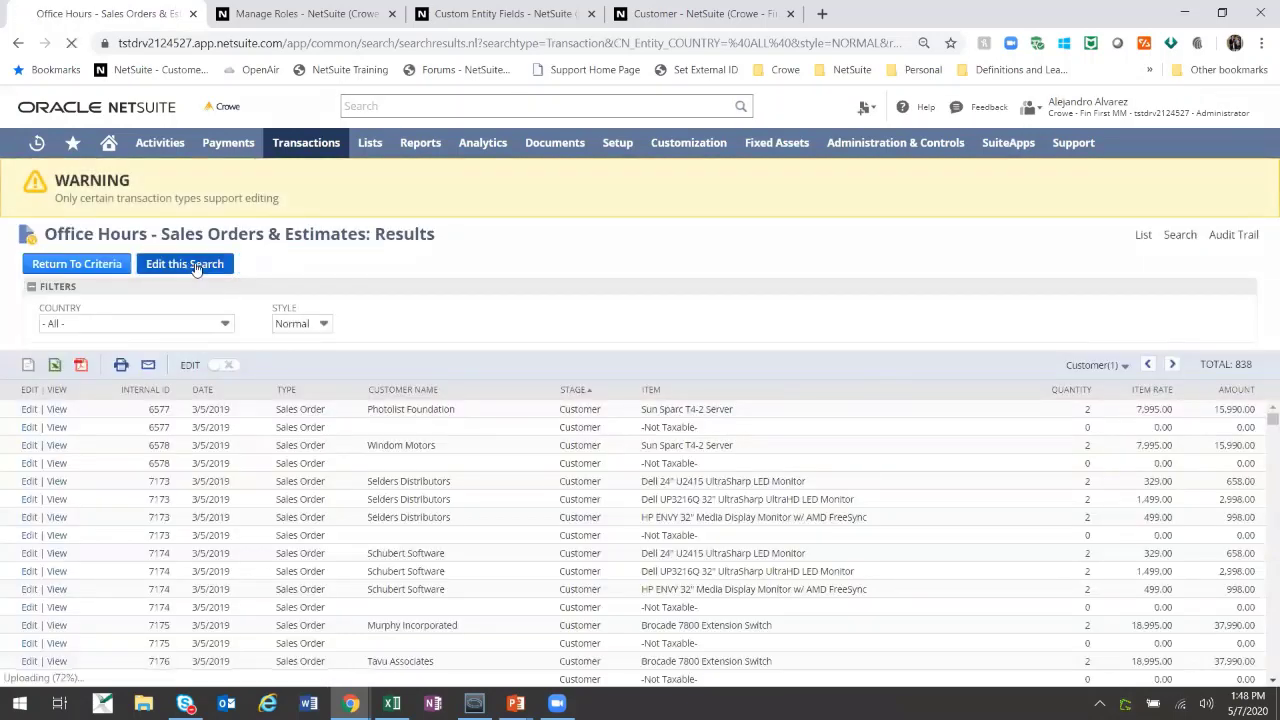
- Edit the search to add a Tax Line criterion set to No, and save and run it
left_click(184, 263)
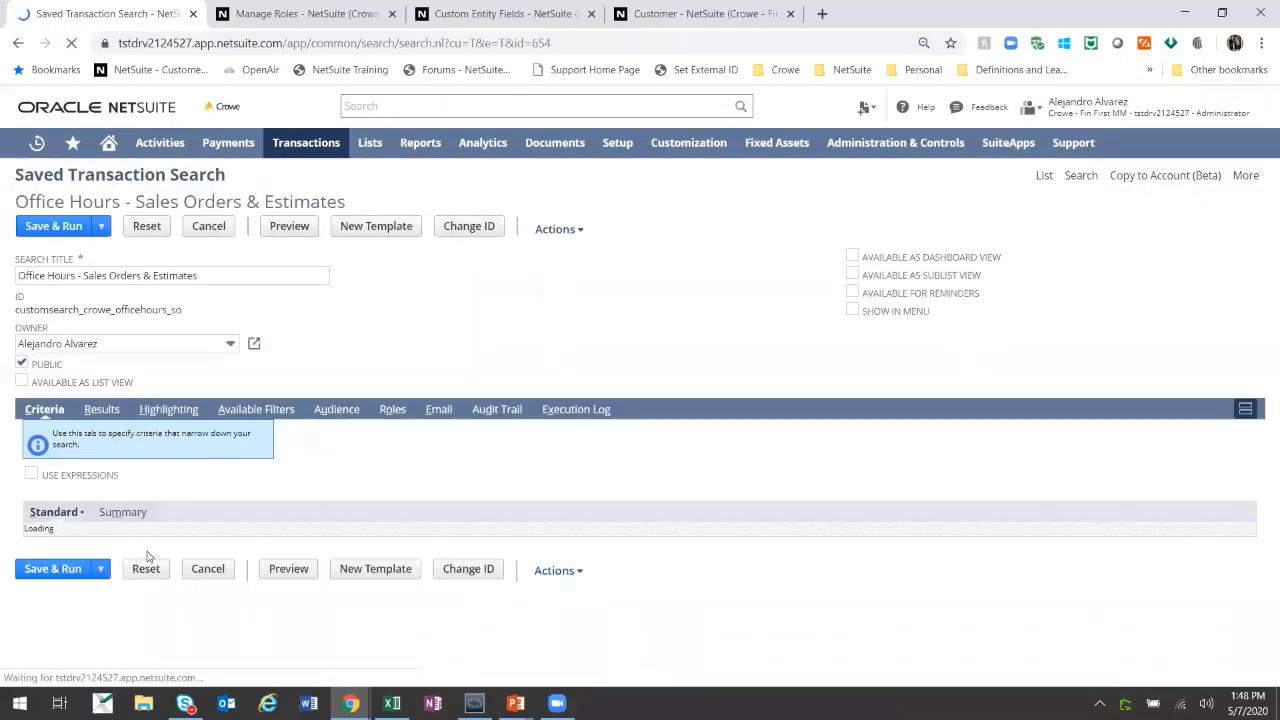
left_click(64, 601)
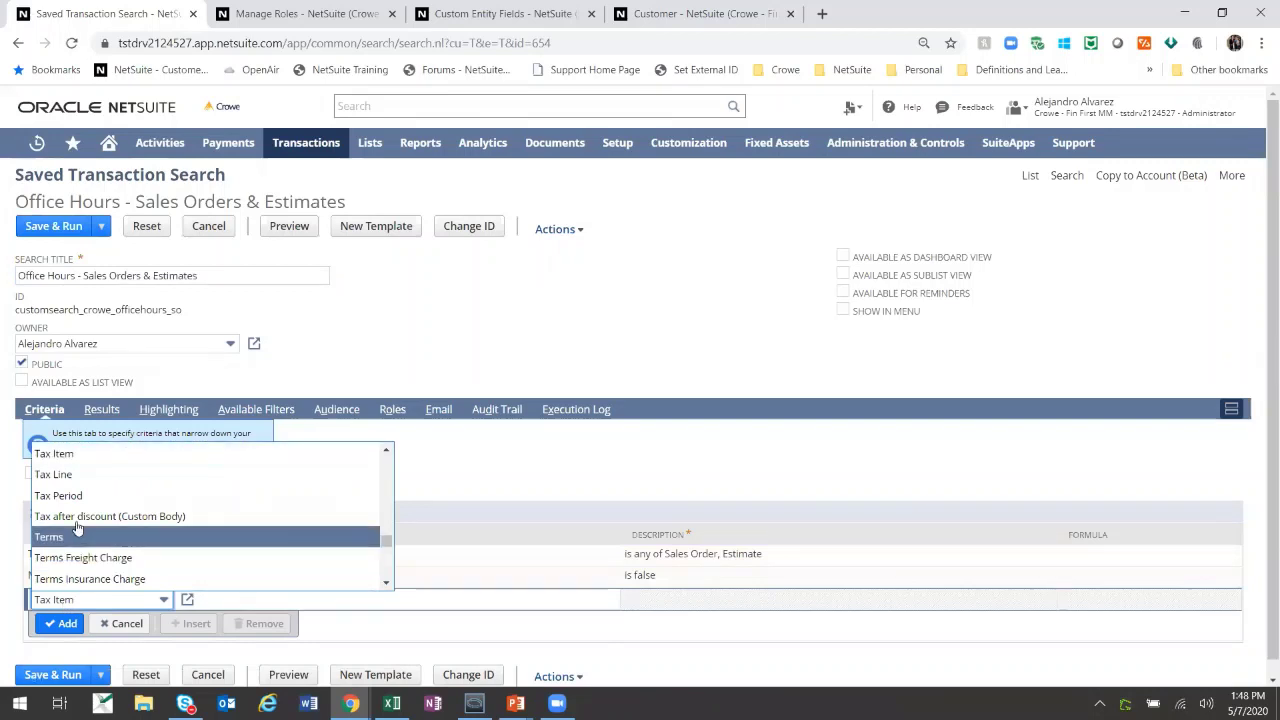
left_click(97, 476)
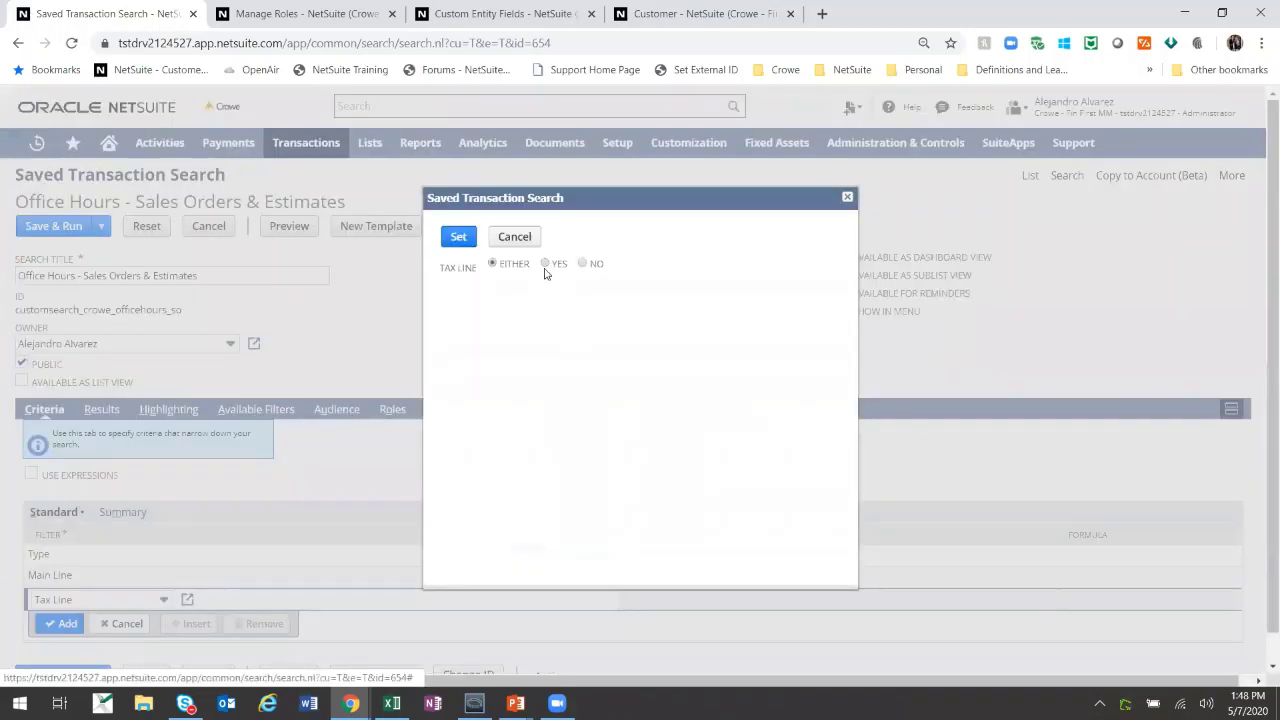
left_click(583, 263)
left_click(463, 247)
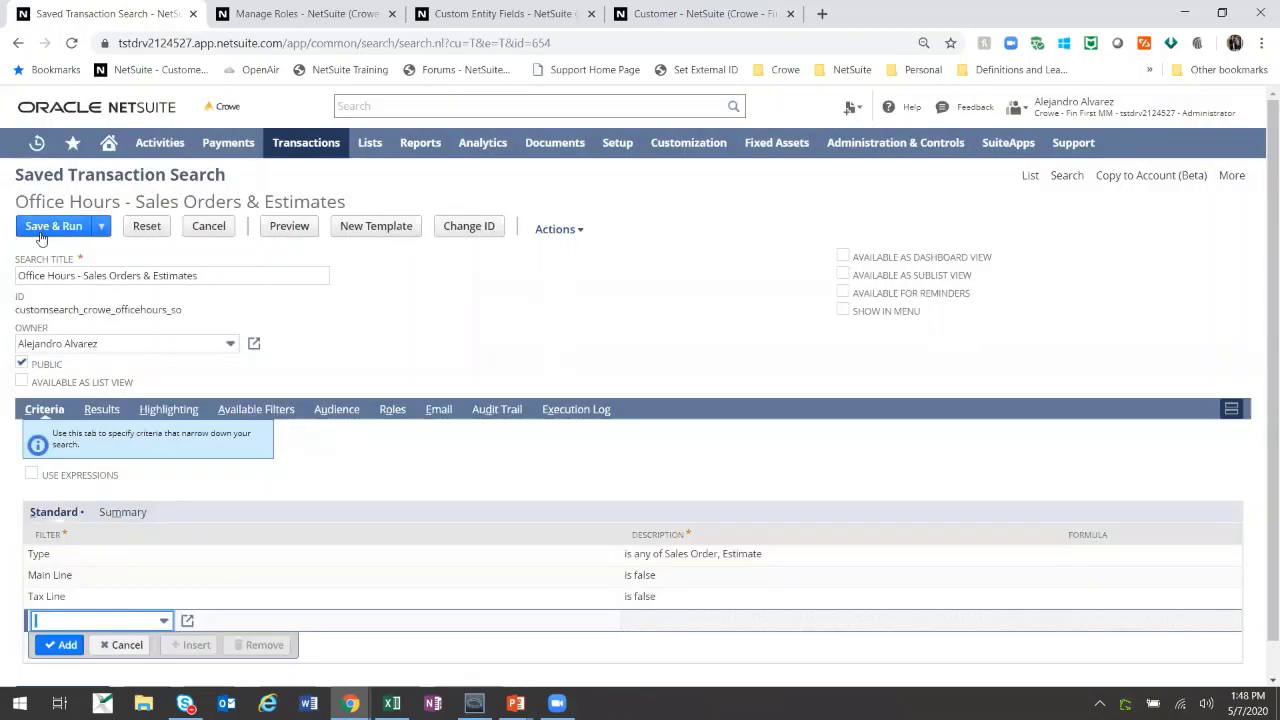
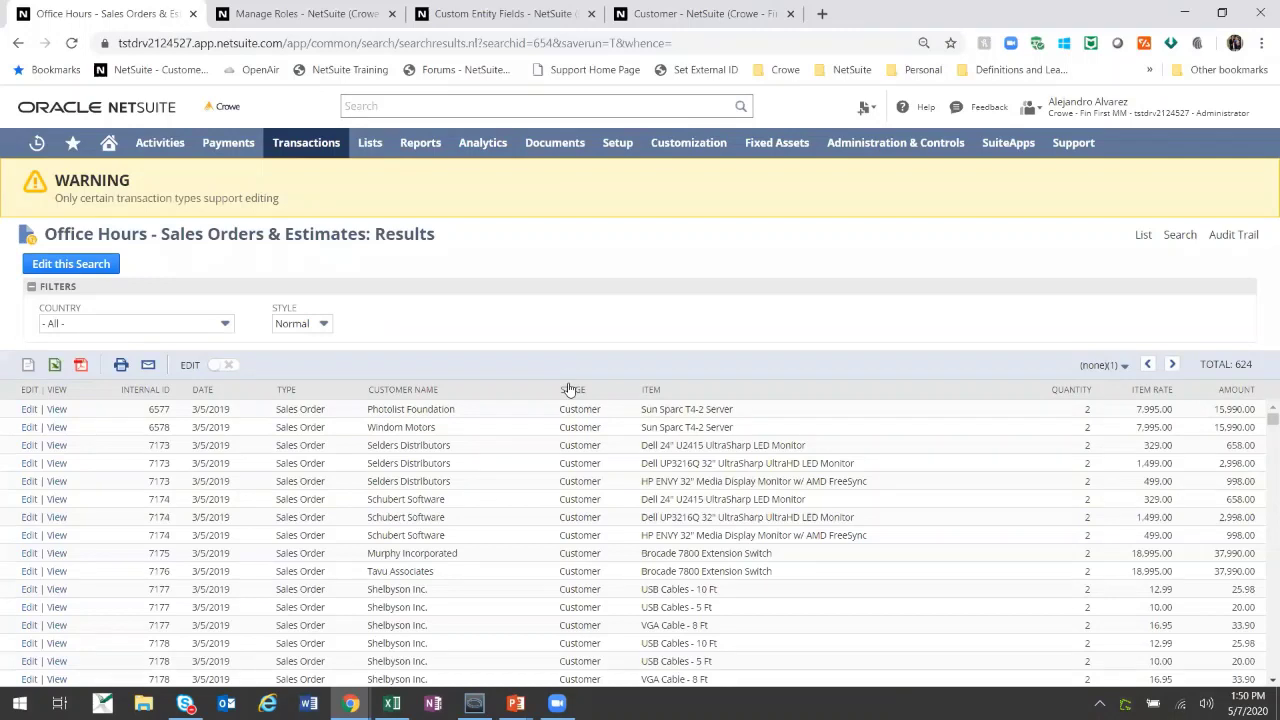
- Reopen the search for editing and set the Type result column's summary type to Group
key("alt+Tab")
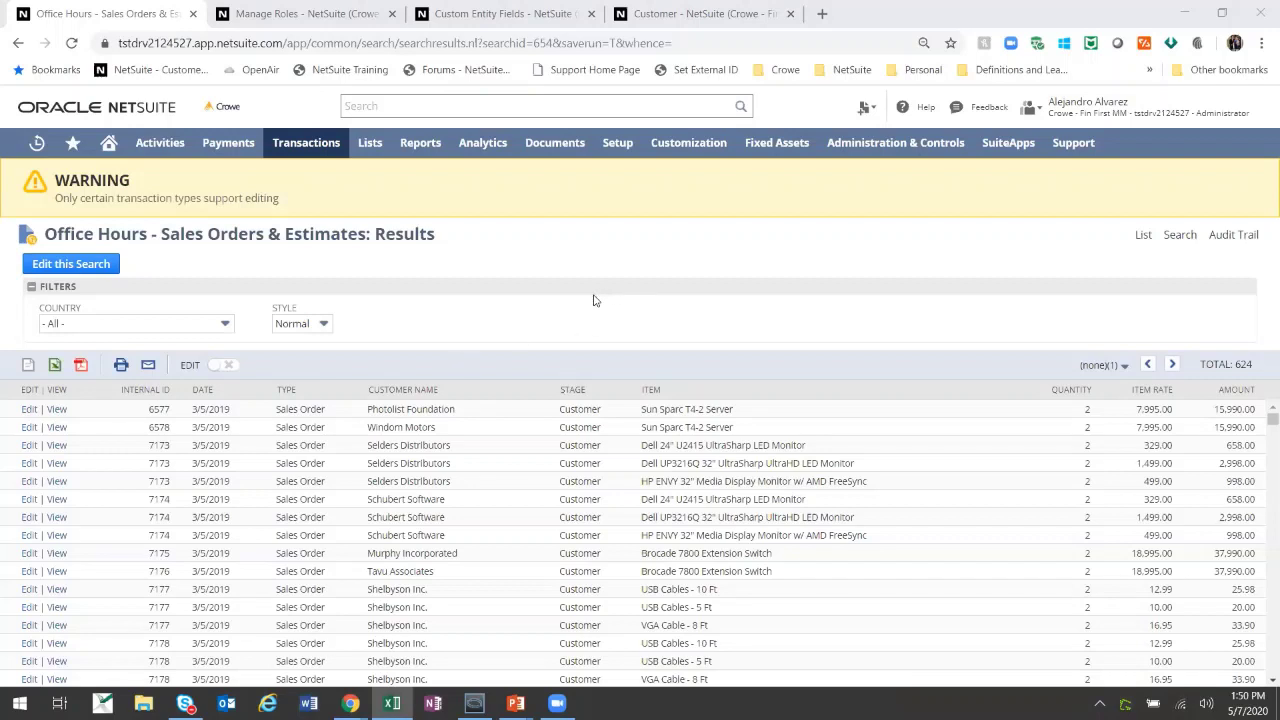
left_click(89, 266)
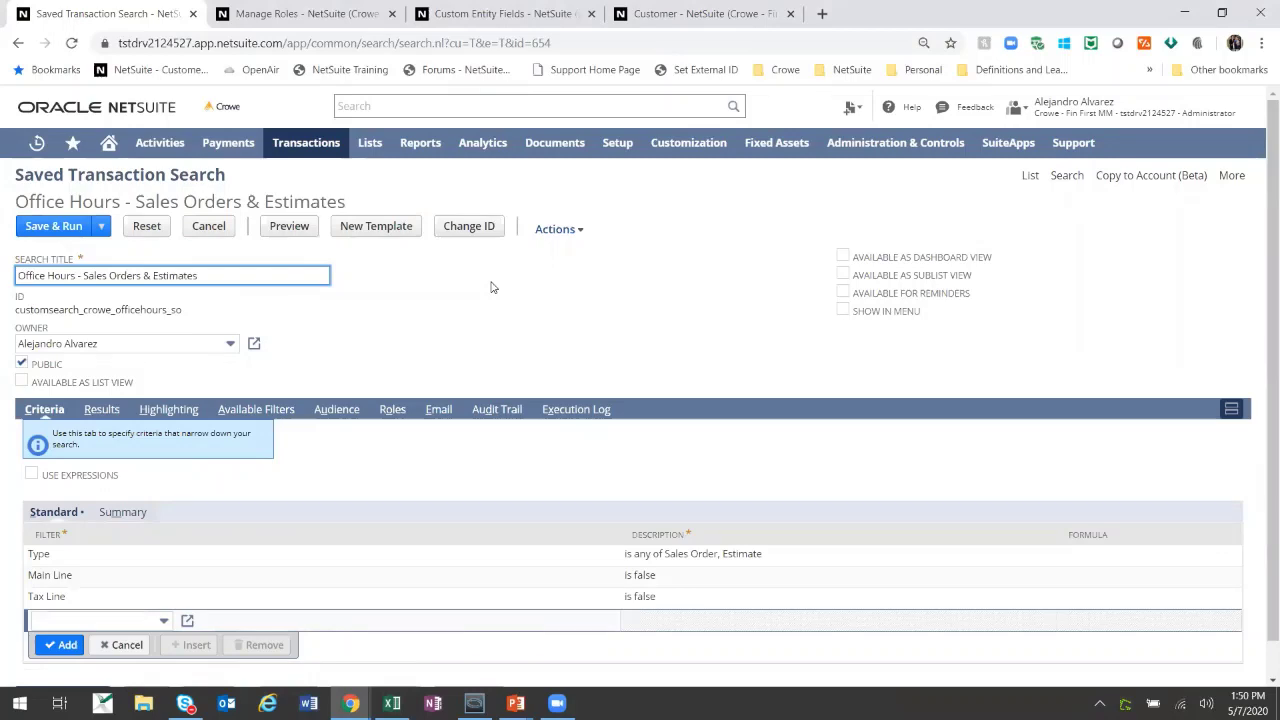
left_click(110, 409)
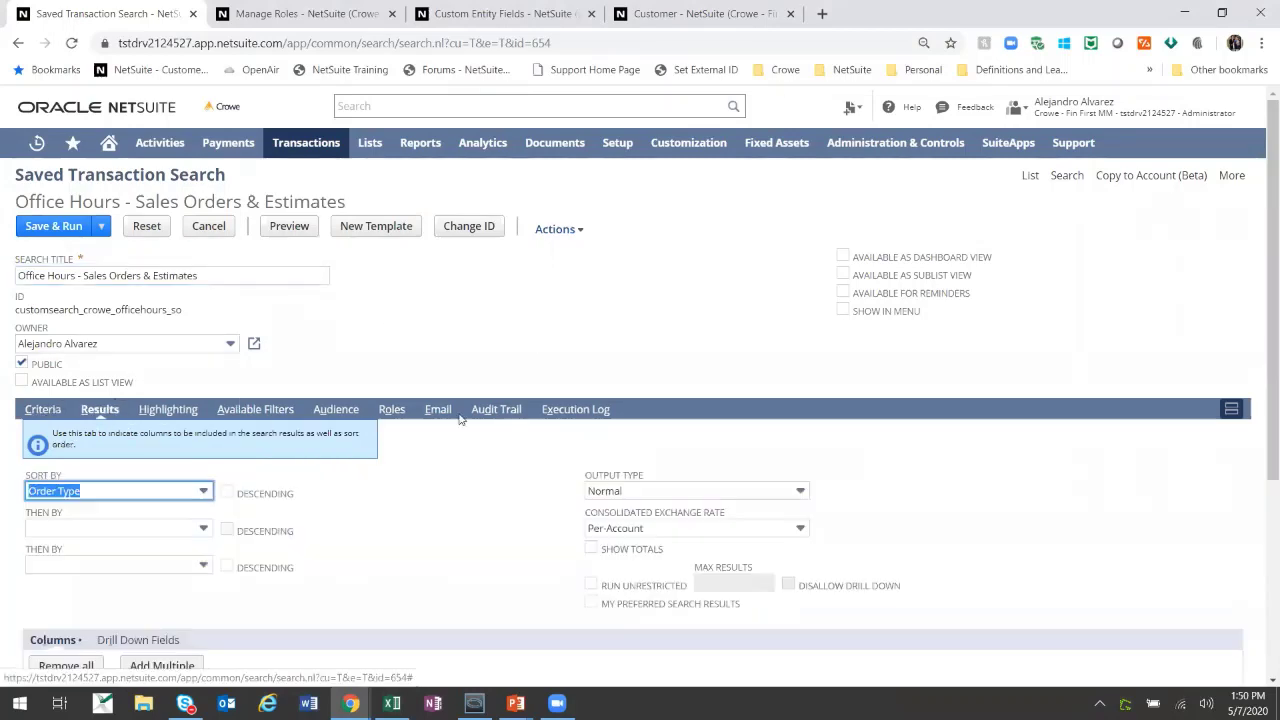
scroll(517, 418, "down", 3)
scroll(517, 418, "up", 3)
scroll(517, 418, "down", 1)
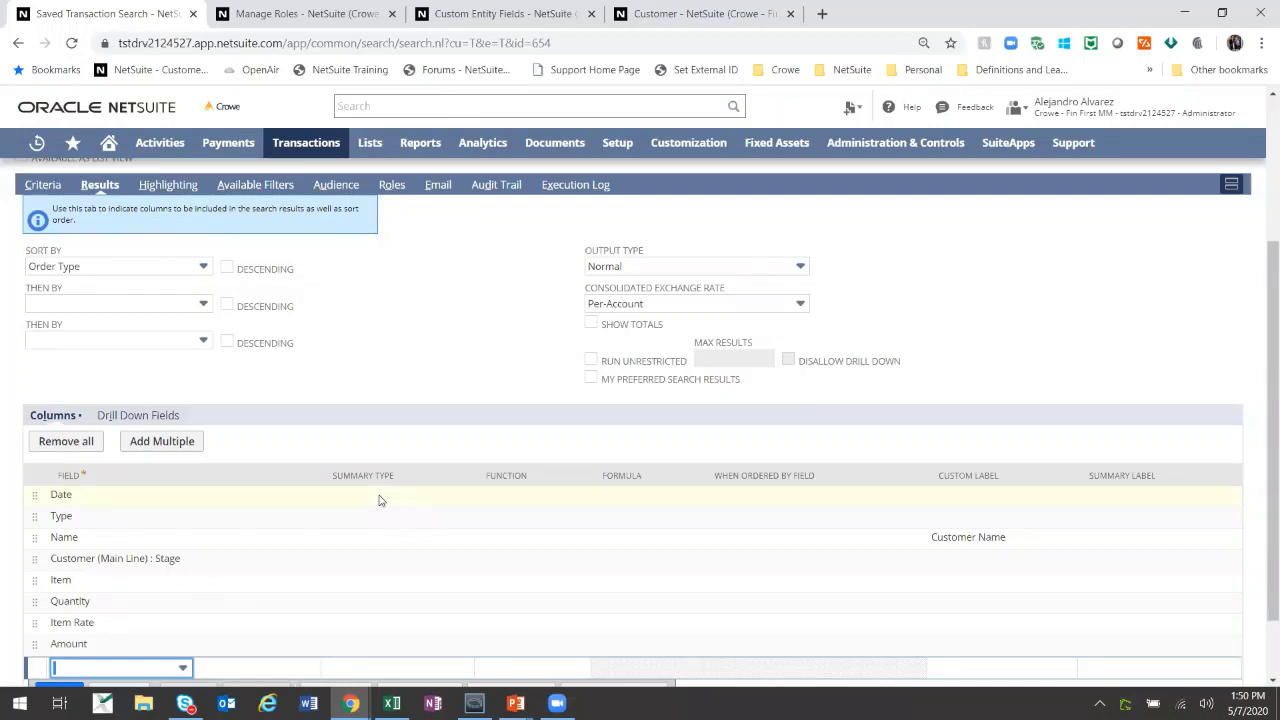
scroll(379, 500, "down", 1)
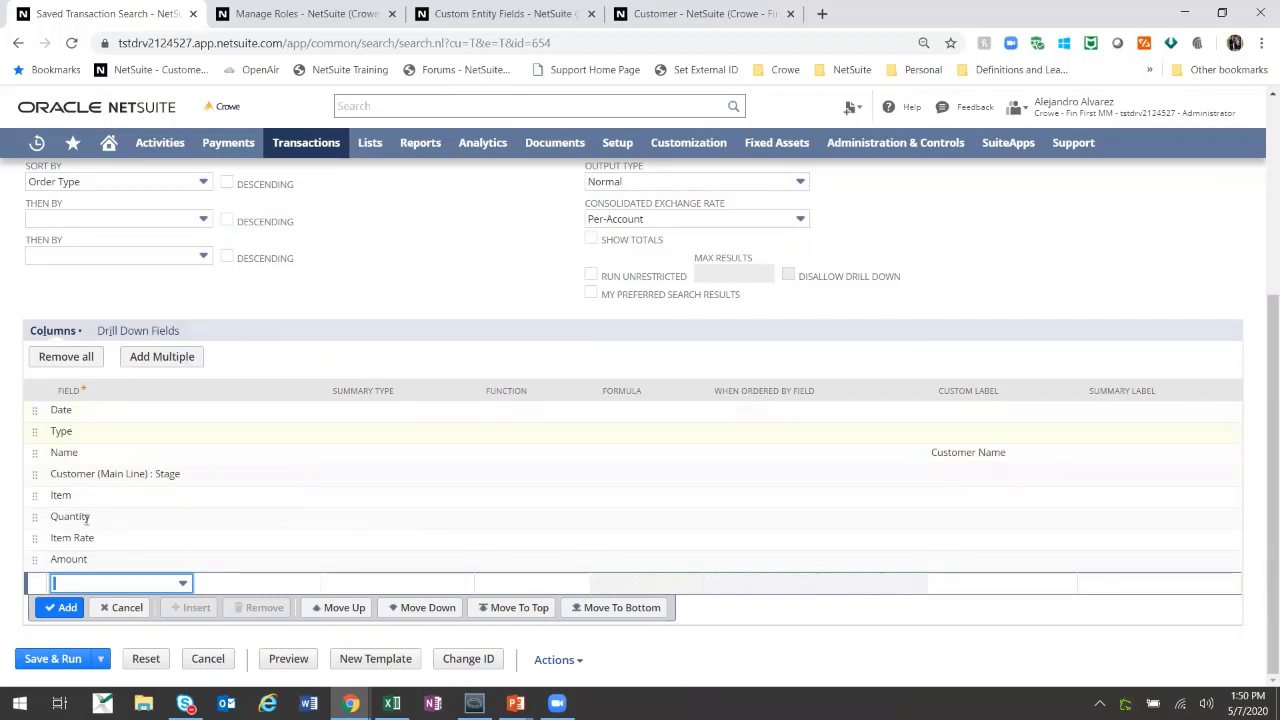
left_click(362, 444)
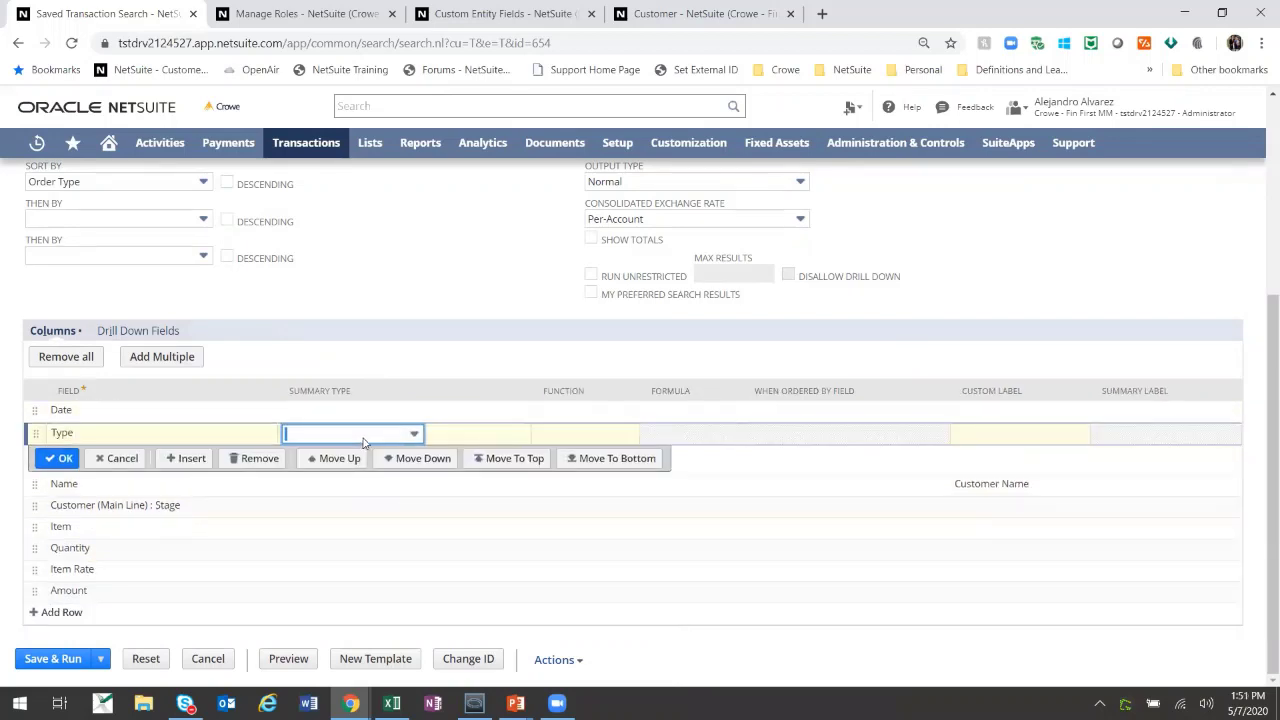
left_click(362, 436)
left_click(334, 476)
left_click(60, 459)
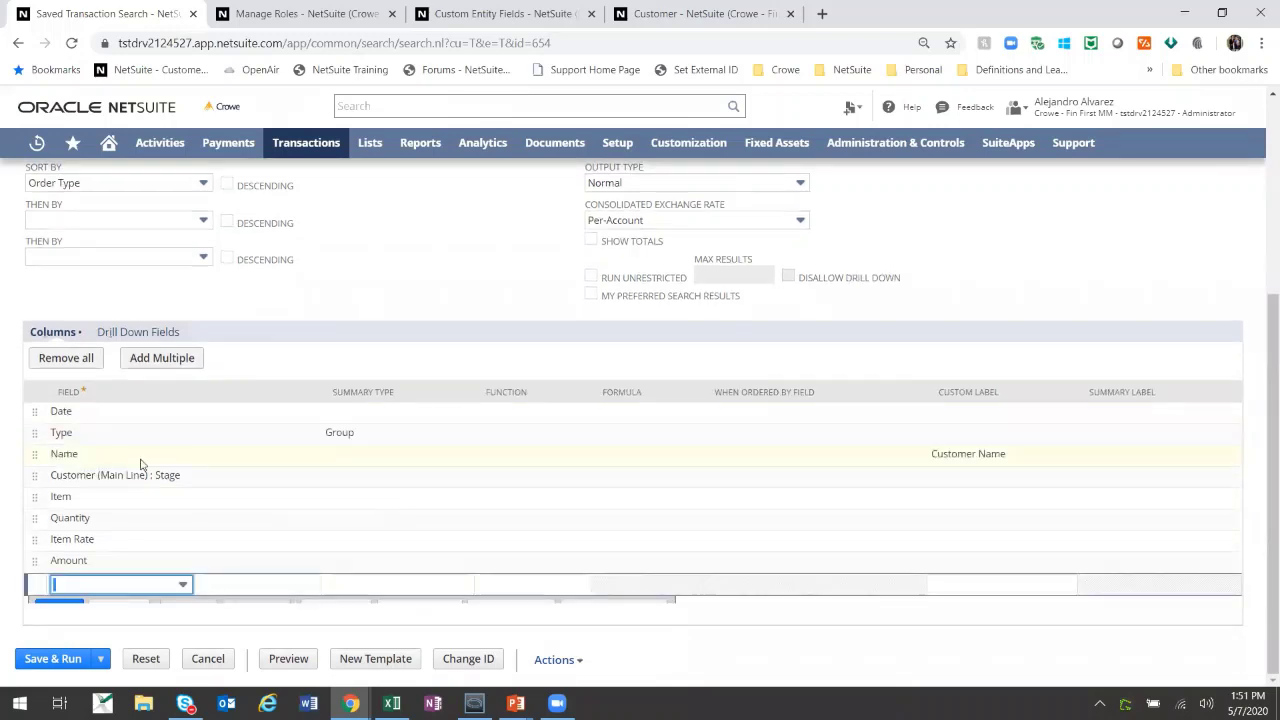
- Set the summary type of the Name result column to Group
left_click(367, 461)
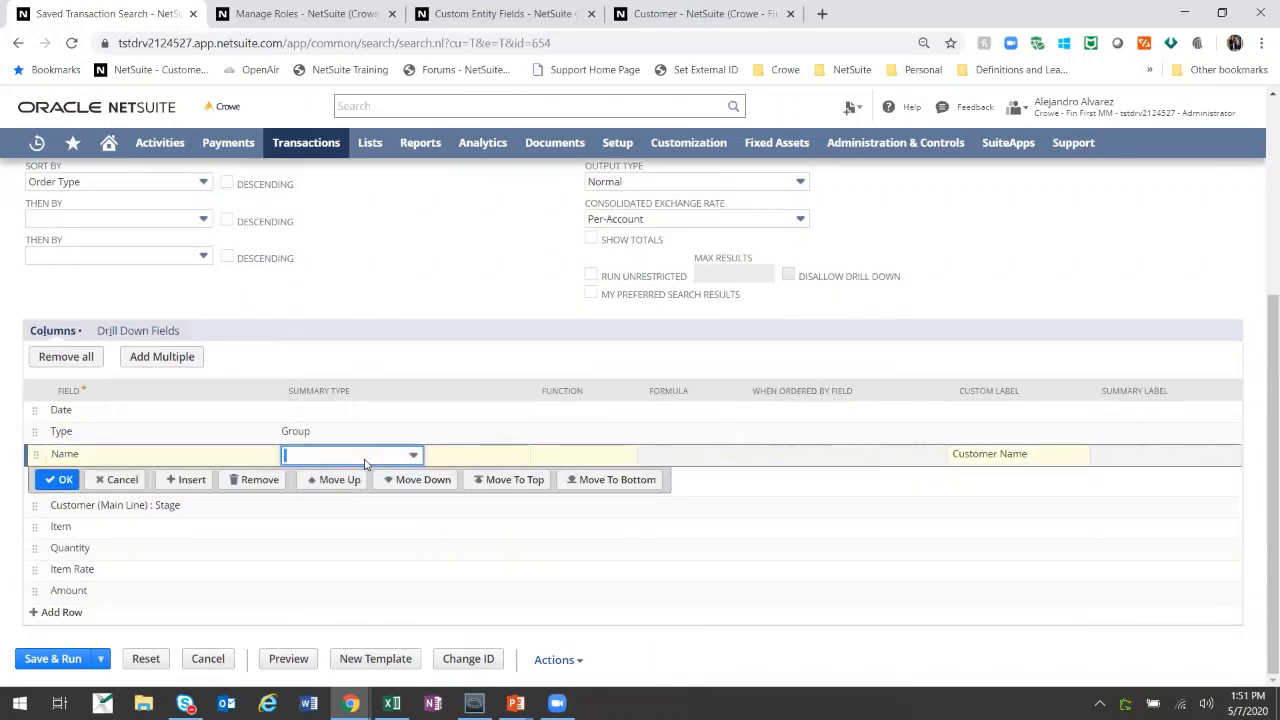
left_click(368, 457)
left_click(370, 458)
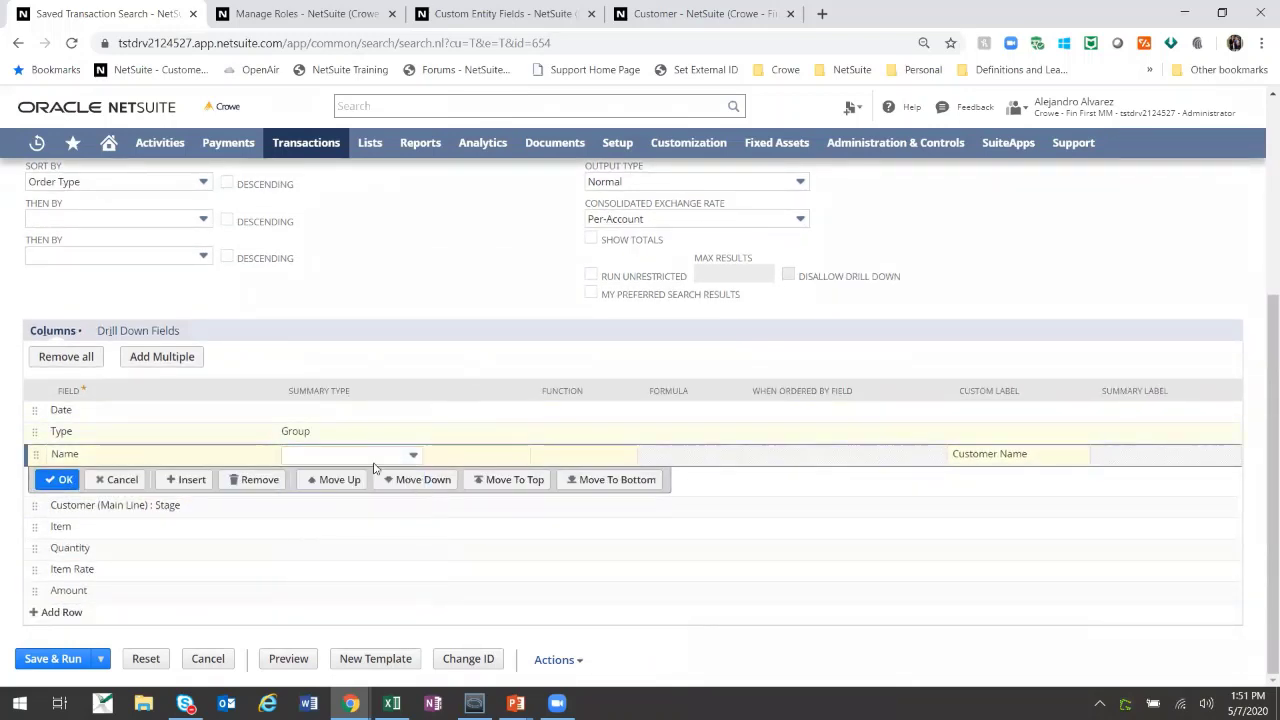
left_click(412, 455)
type("g")
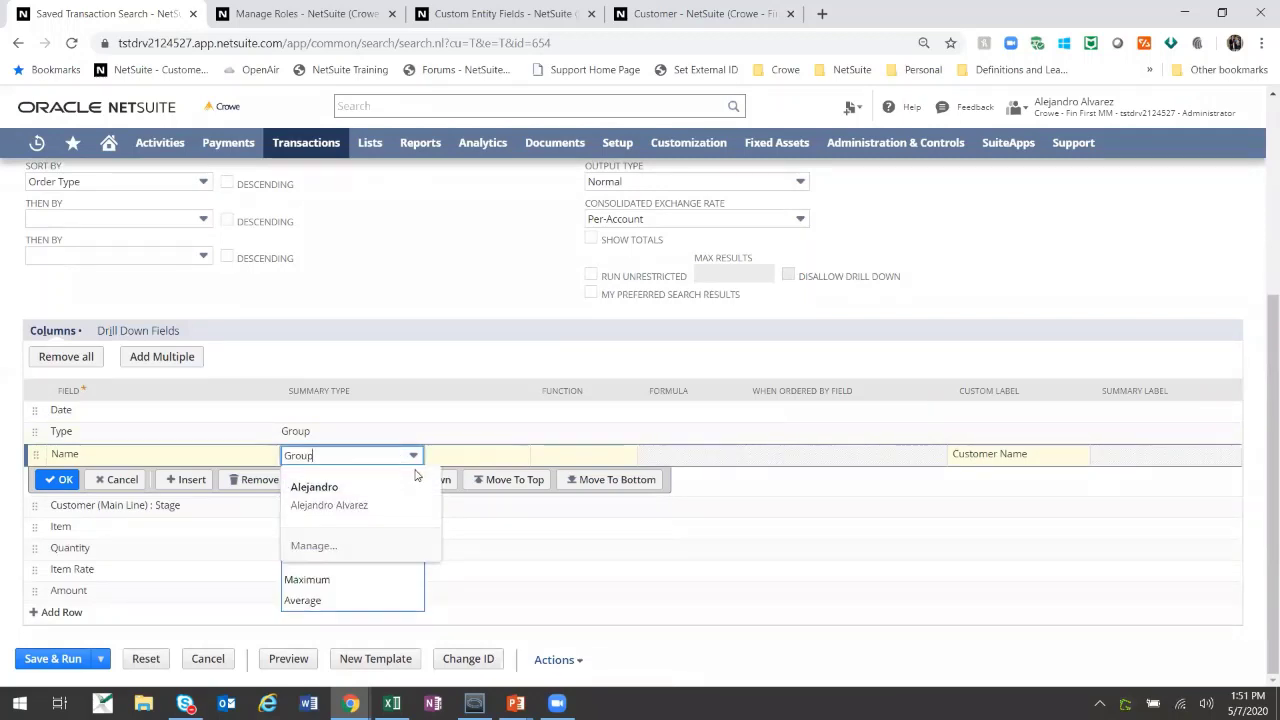
key("Return")
left_click(64, 481)
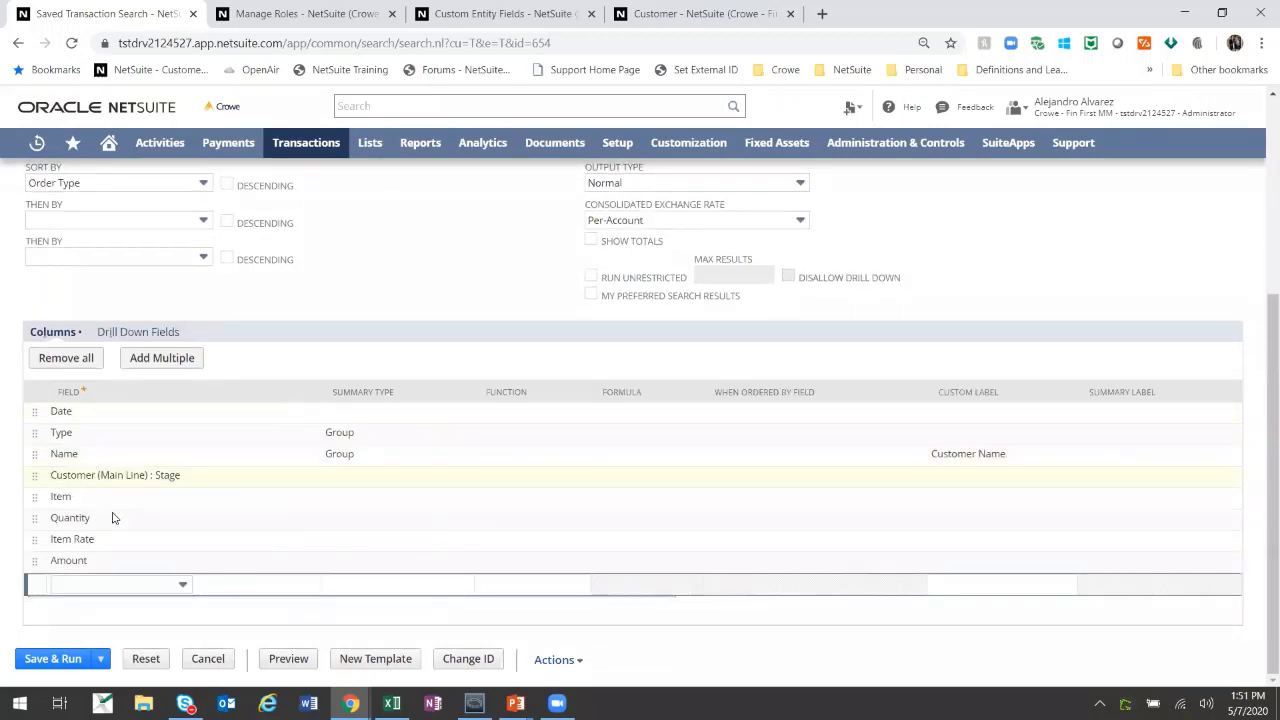
- Set the summary type to Count for the Item column and to Sum for the Amount column
left_click(357, 503)
left_click(386, 503)
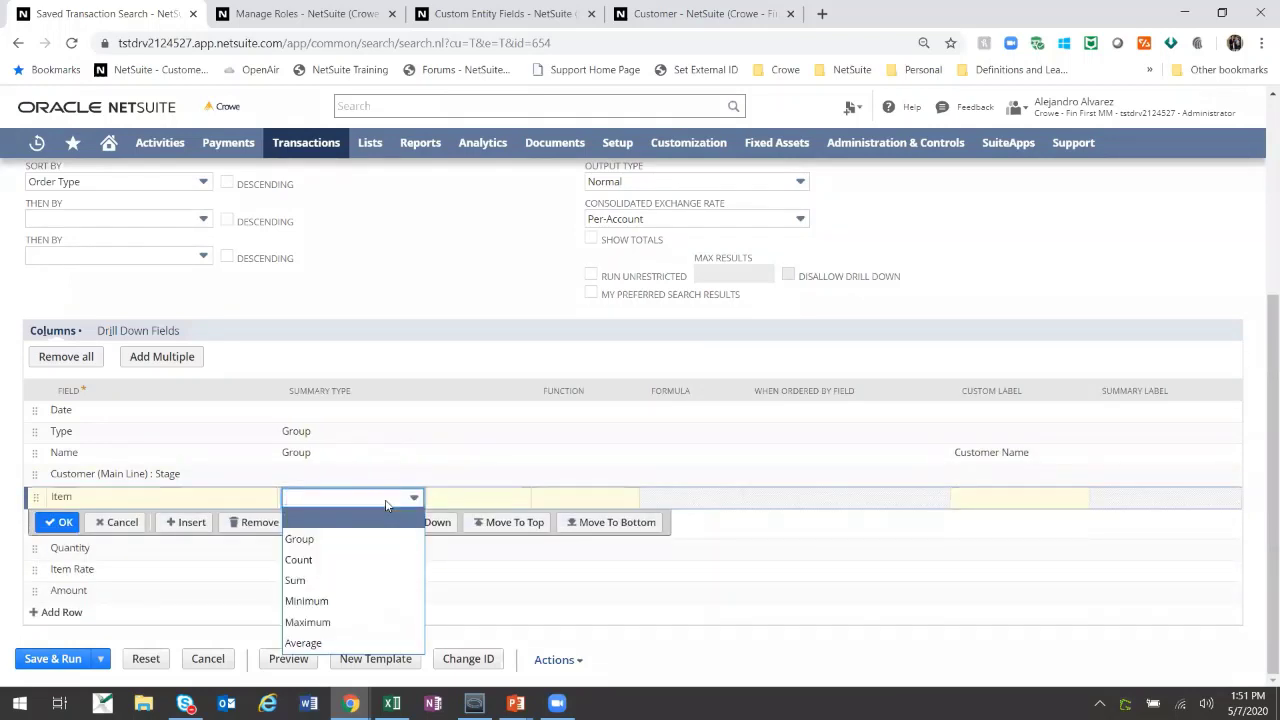
left_click(334, 560)
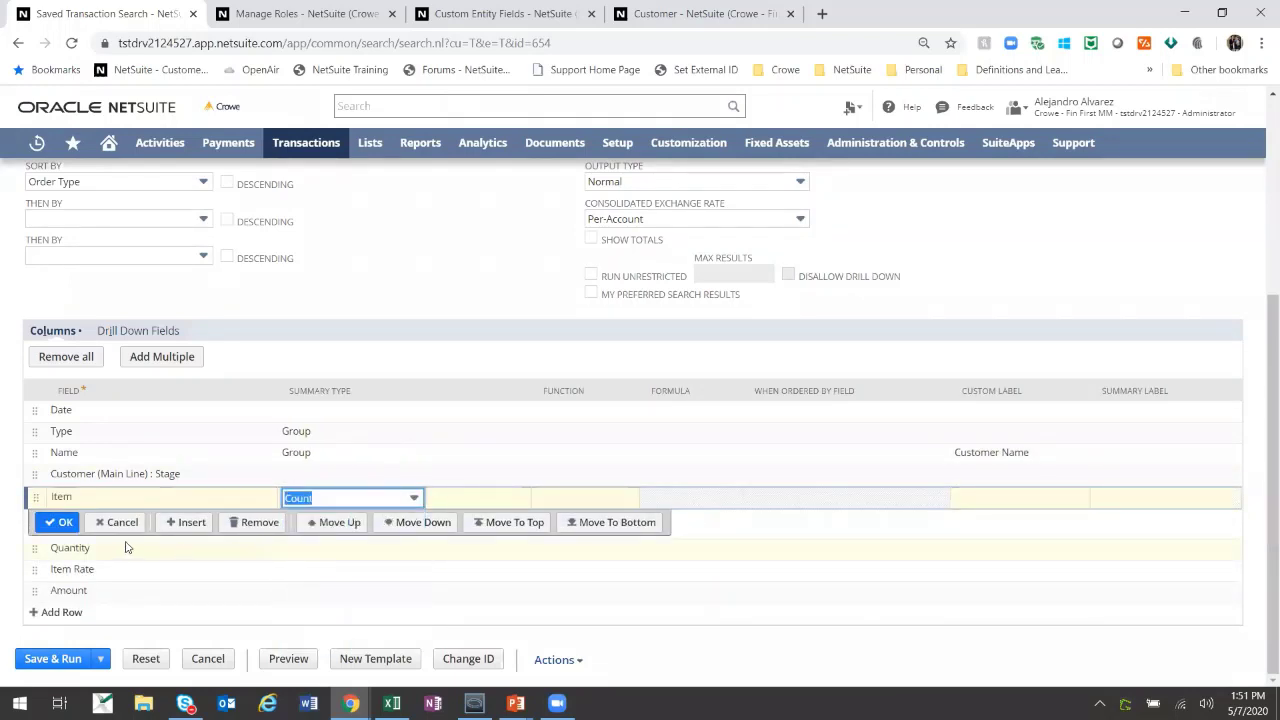
left_click(60, 522)
left_click(360, 561)
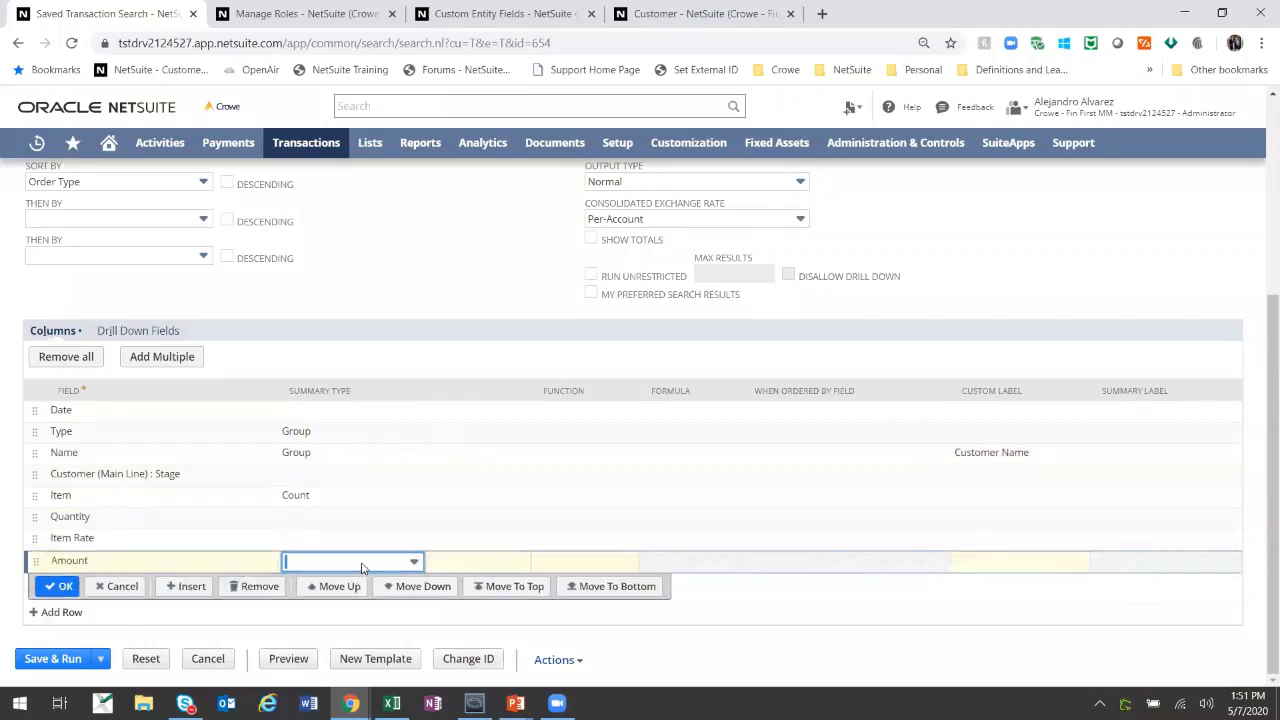
left_click(362, 564)
left_click(345, 479)
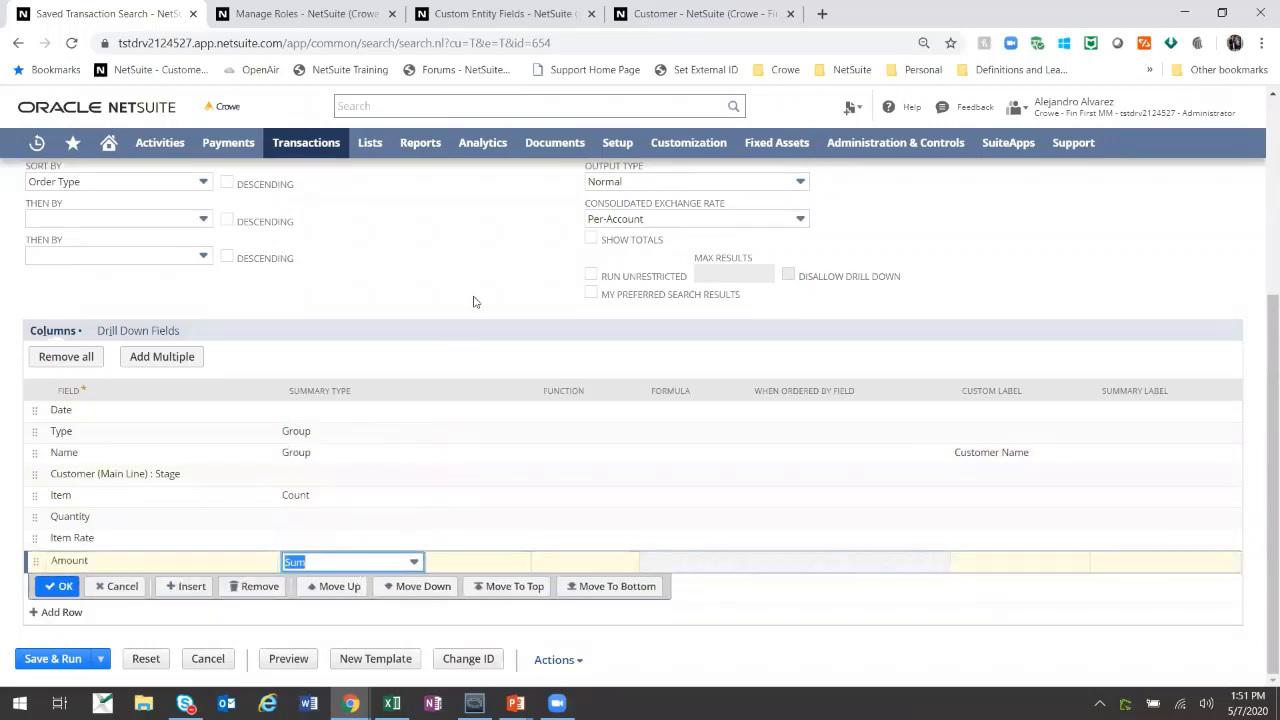
left_click(56, 587)
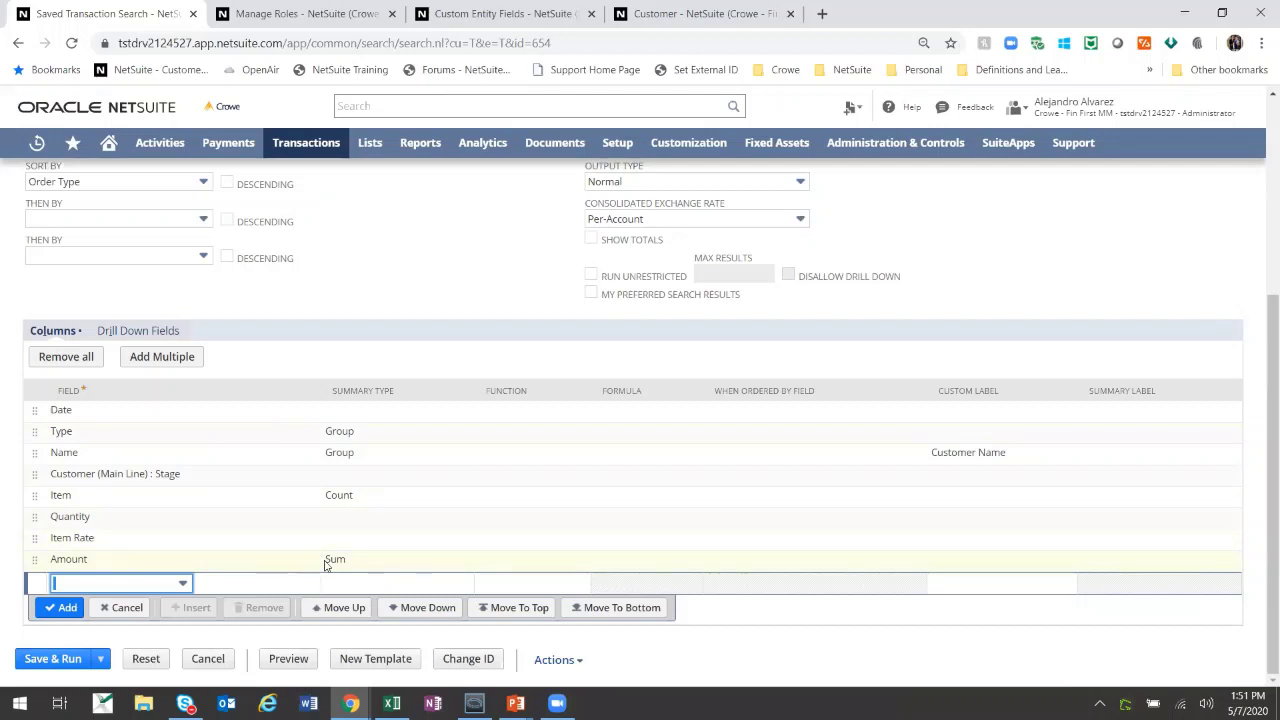
- Start a new Formula (Currency) result column with Average as its summary type
left_click(181, 586)
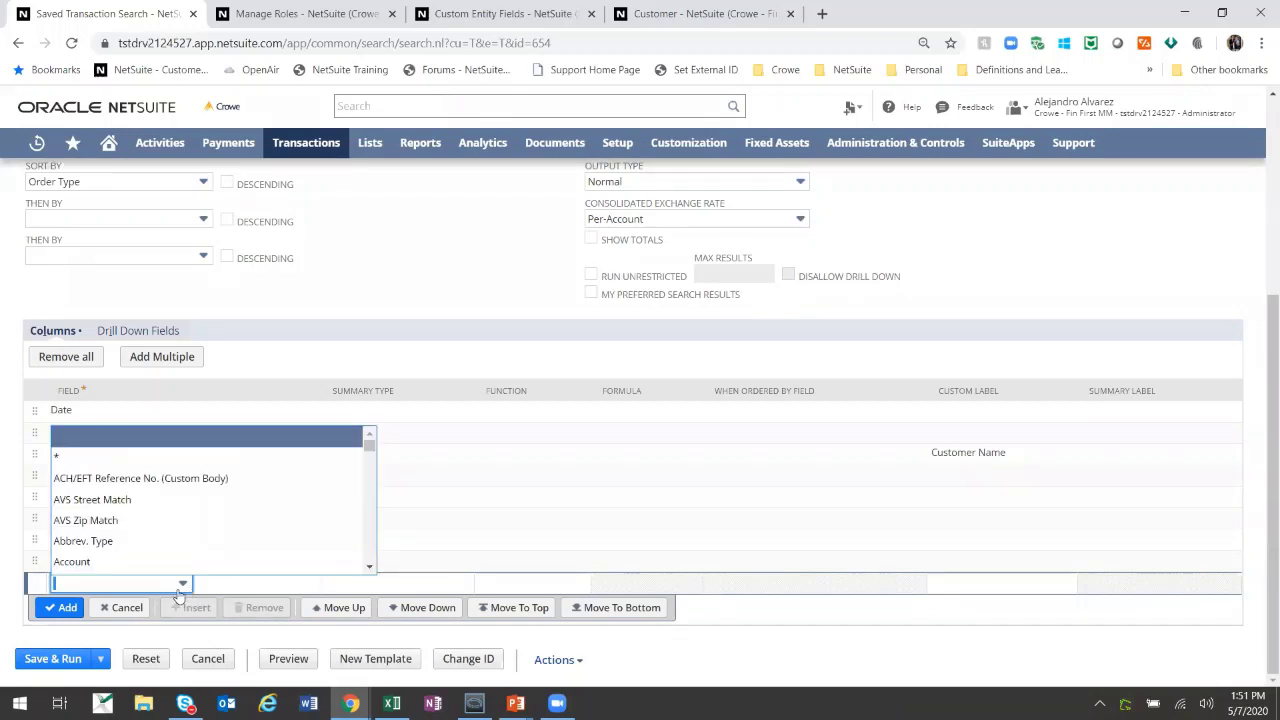
type("for")
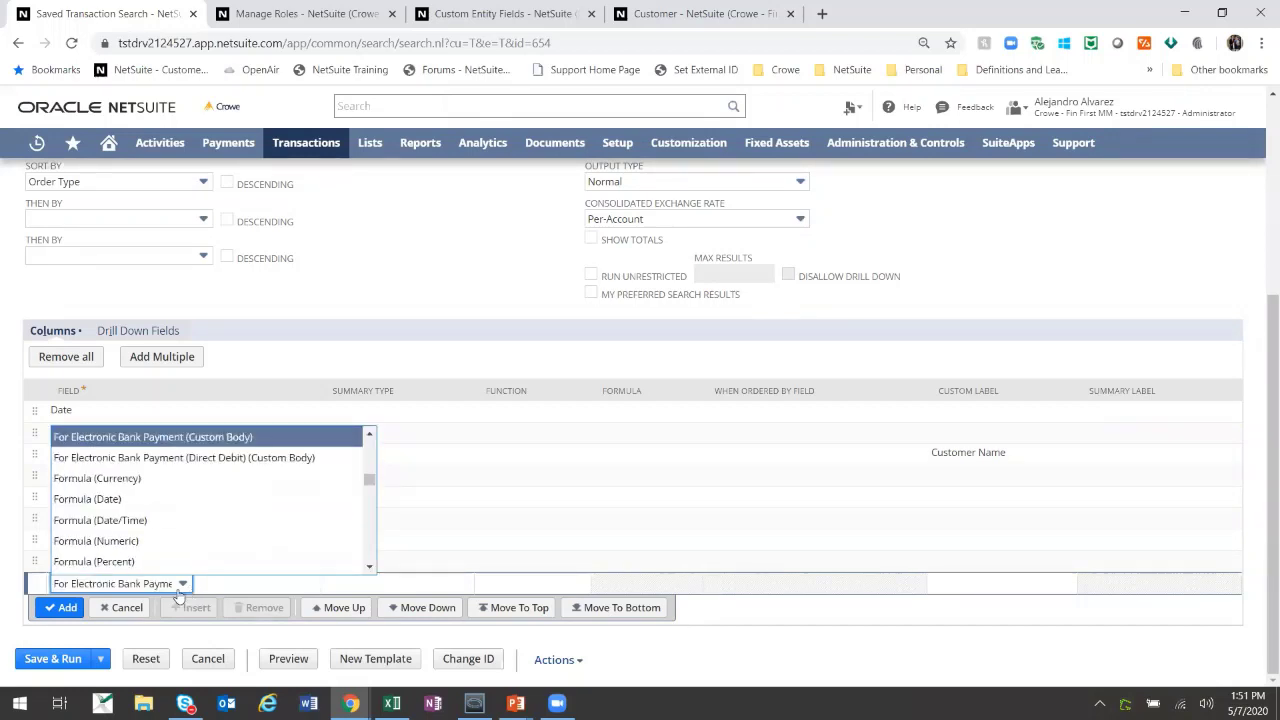
left_click(200, 478)
left_click(349, 582)
left_click(352, 584)
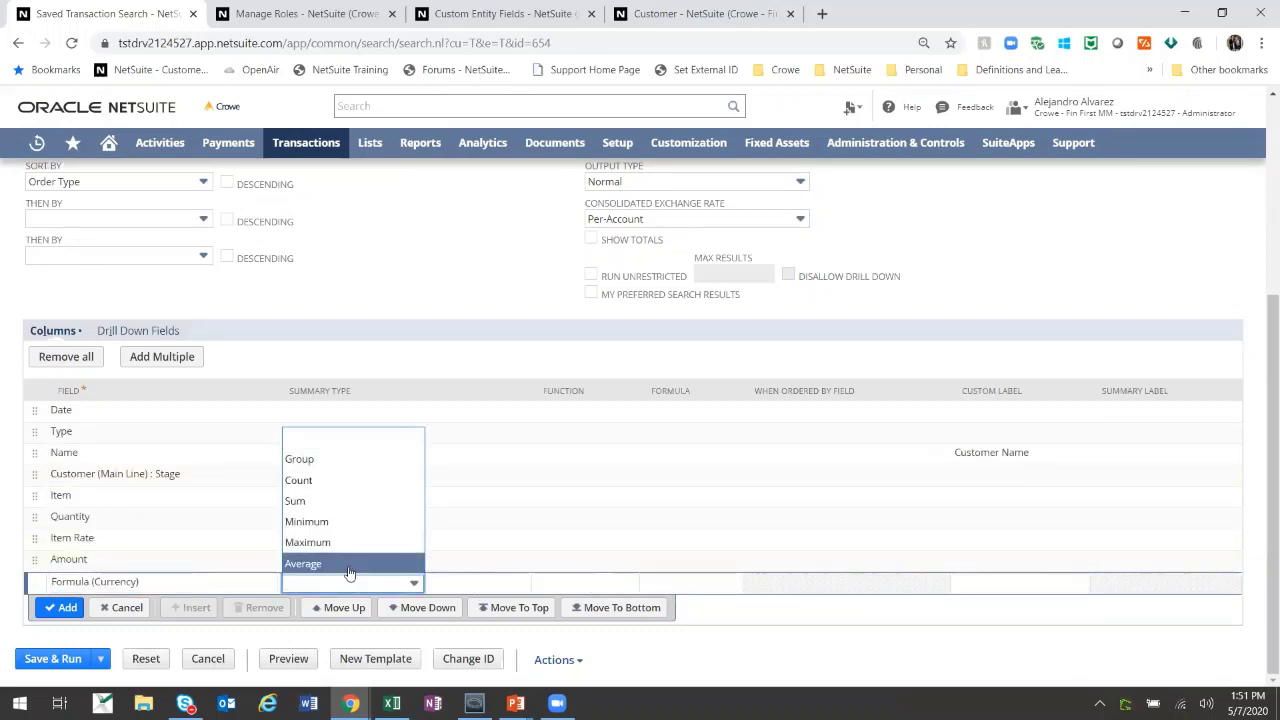
left_click(345, 564)
- Define the Formula (Currency) column as {amount}/{quantity}, add it, and save and run the search
left_click(738, 584)
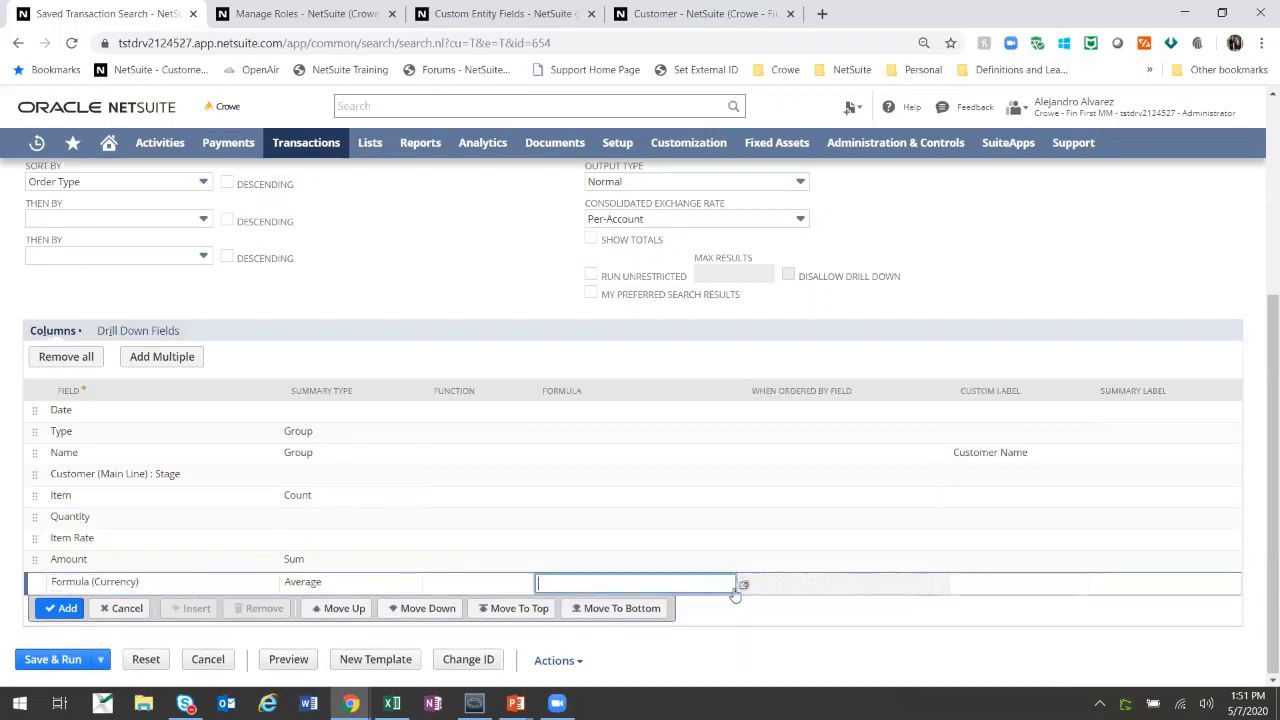
left_click(737, 585)
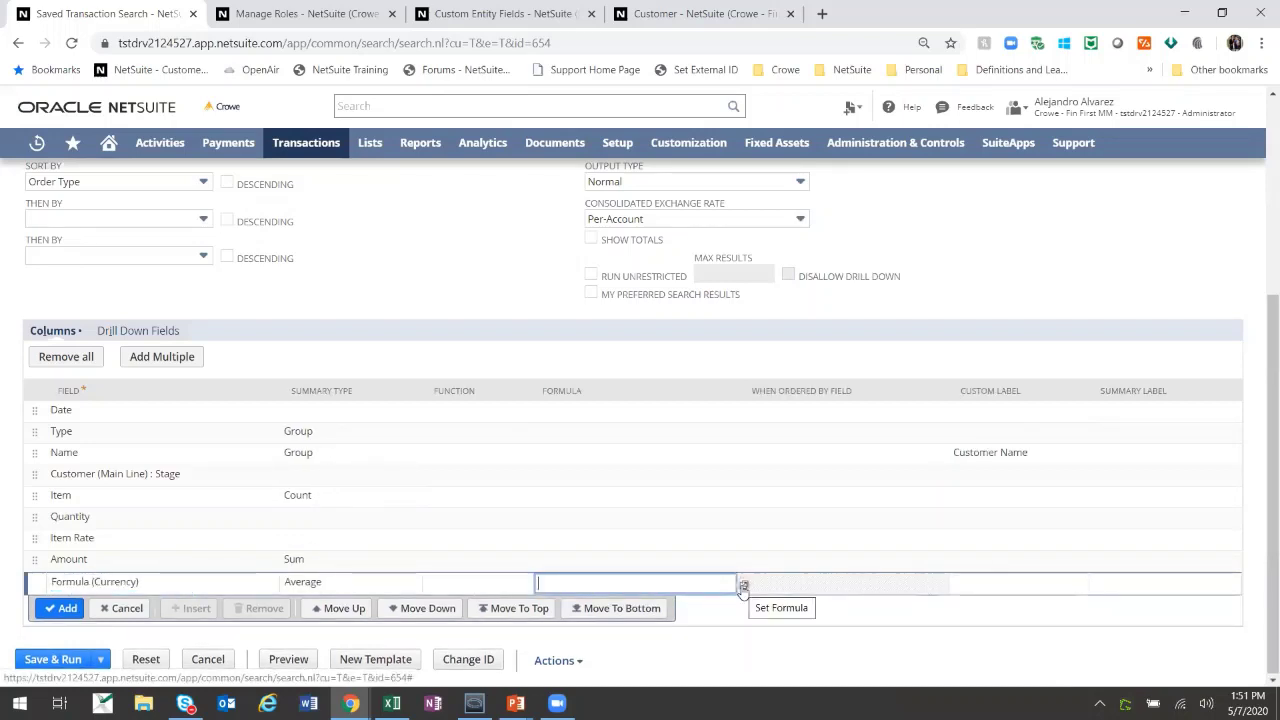
left_click(743, 586)
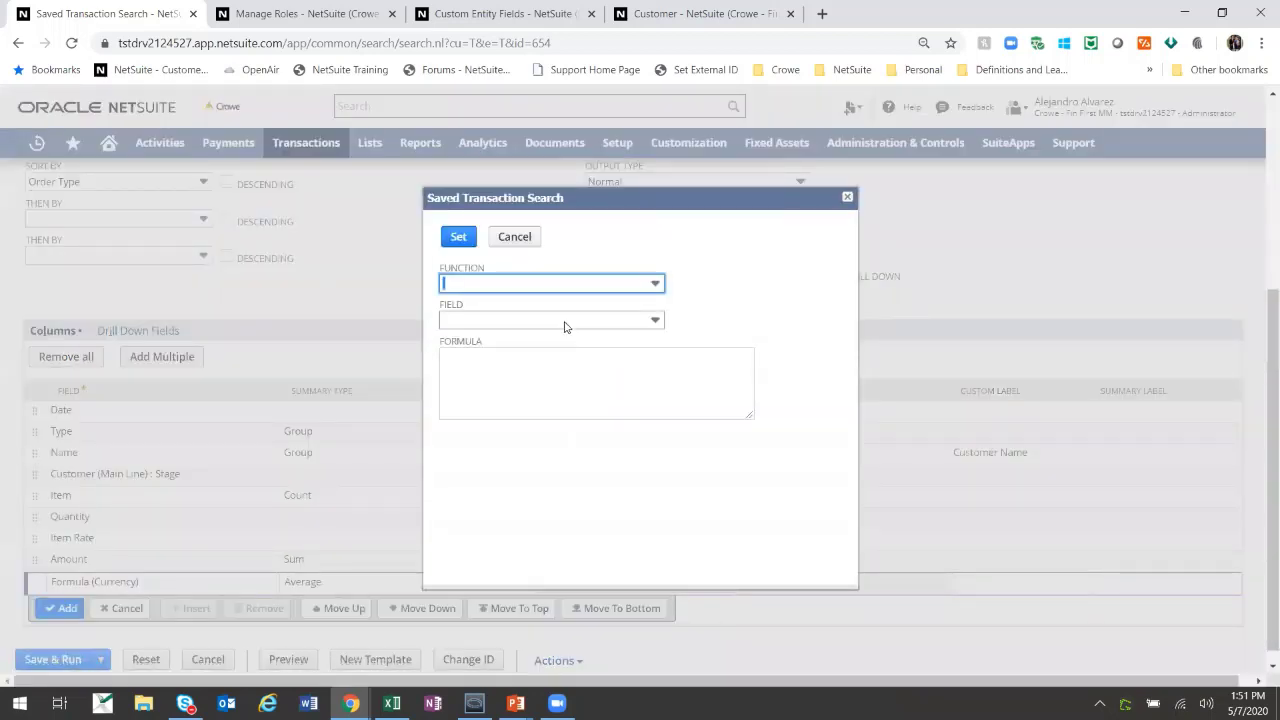
left_click(565, 320)
type("Amount")
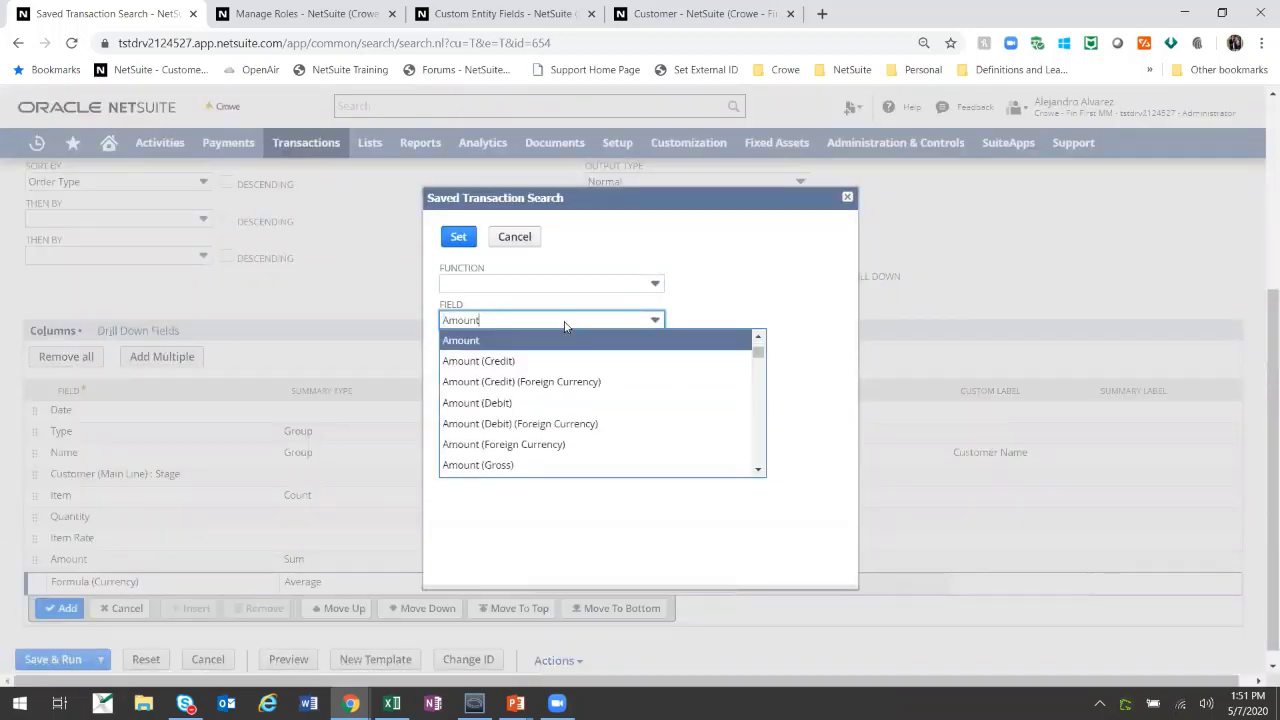
left_click(546, 341)
left_click(545, 367)
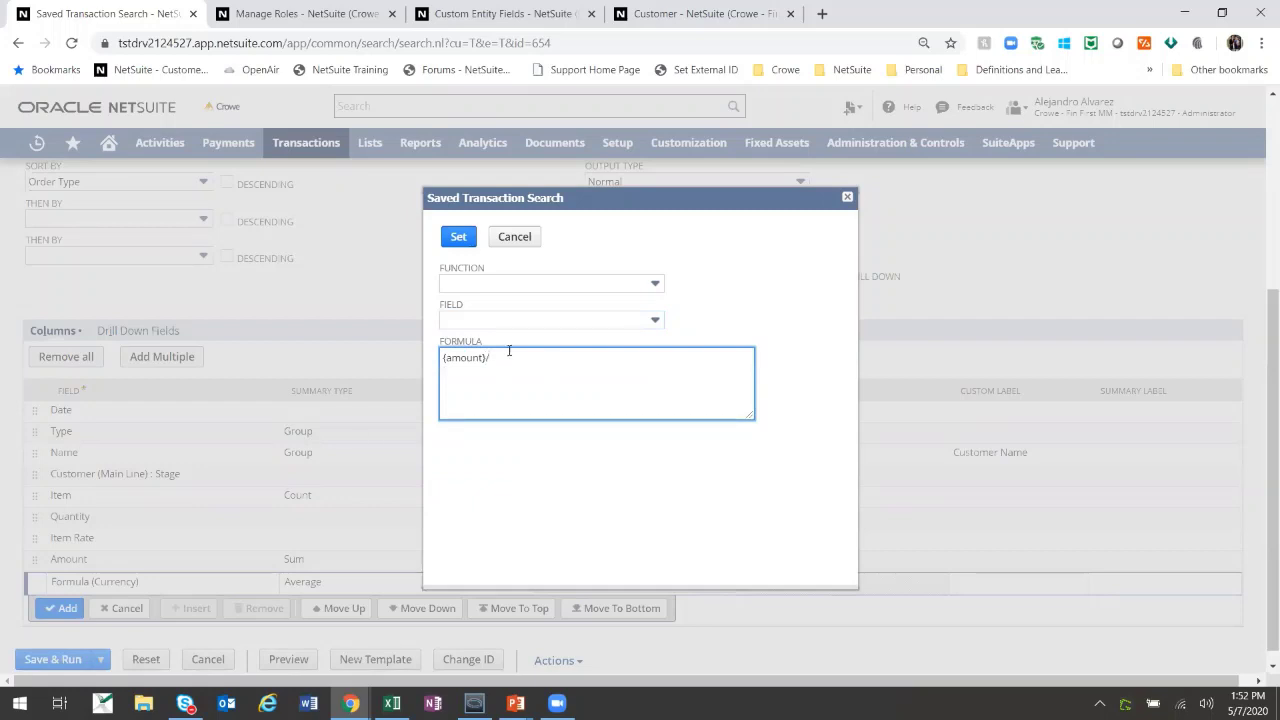
left_click(594, 322)
type("Quantity")
left_click(563, 341)
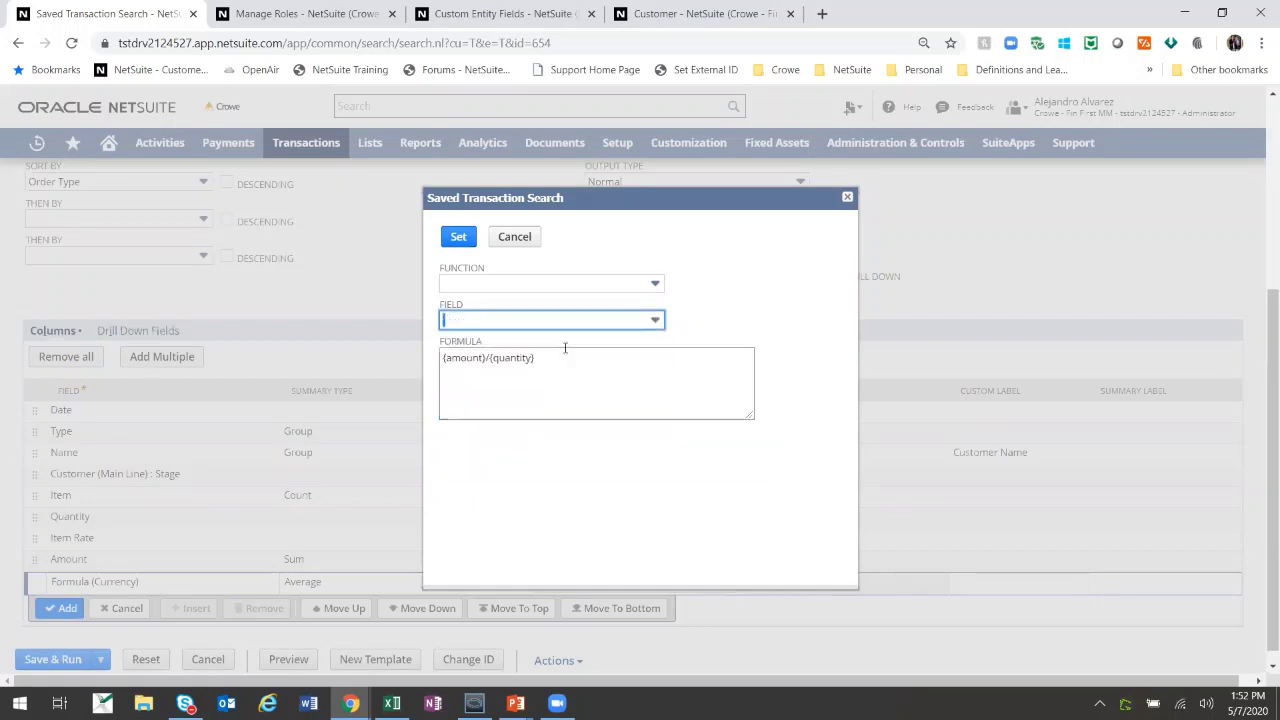
left_click(458, 237)
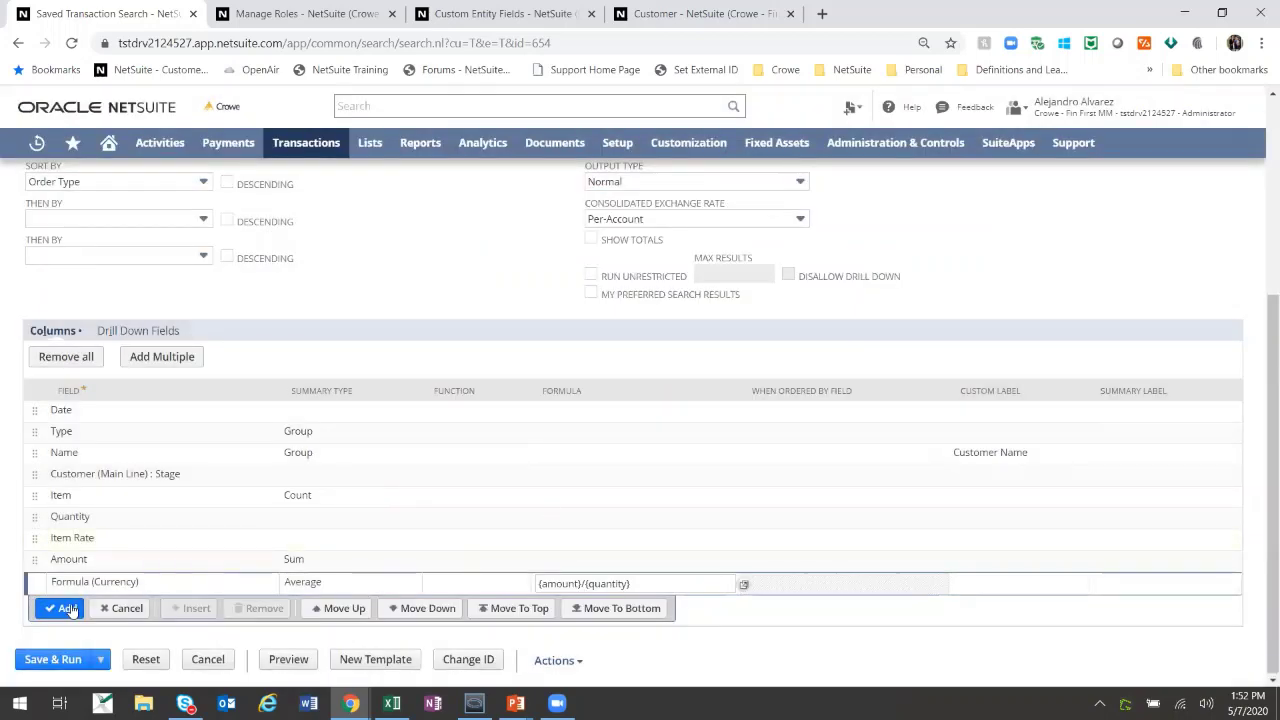
left_click(62, 608)
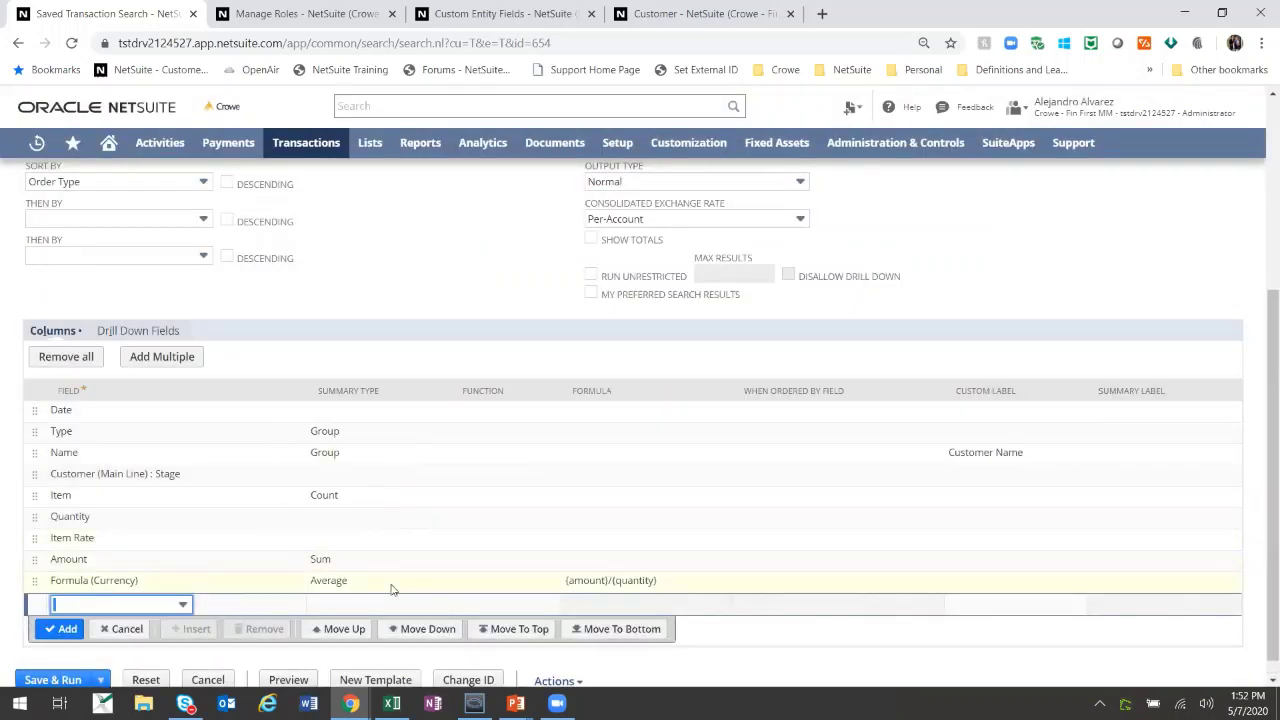
scroll(392, 590, "up", 3)
left_click(62, 228)
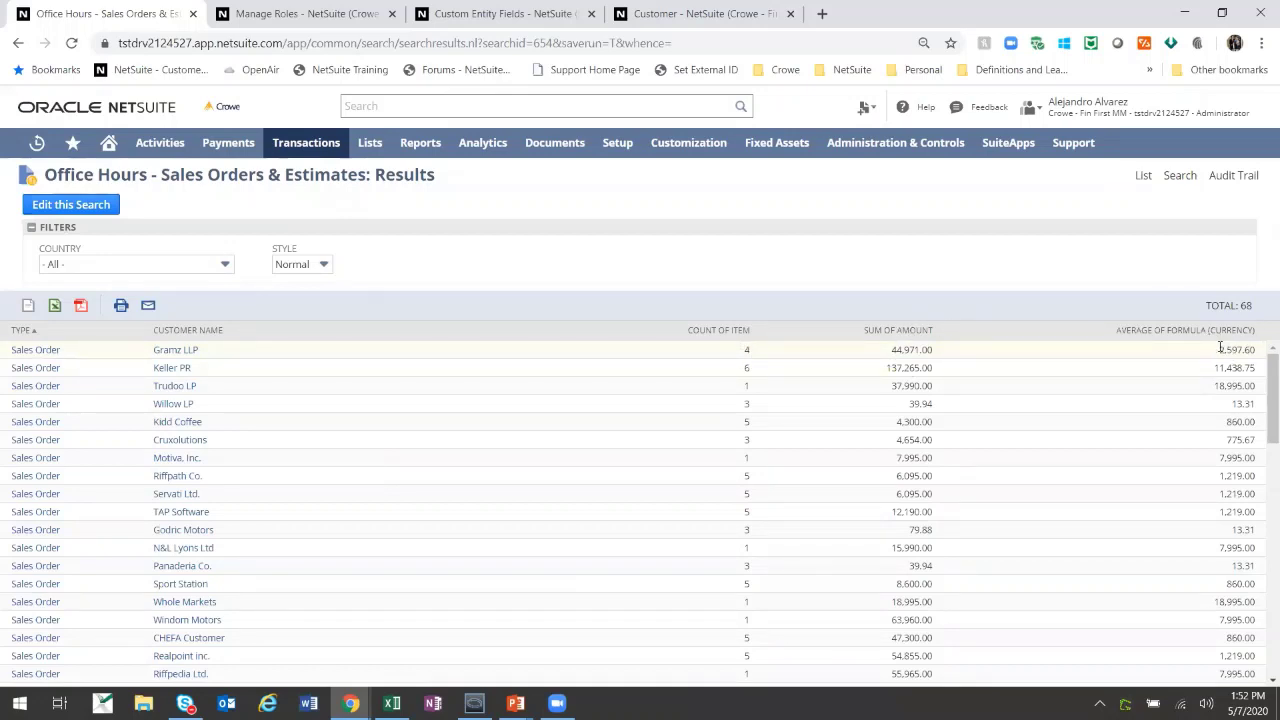
- Sort the summary results by customer name and drill down into the Camido Foundation lines
left_click(190, 330)
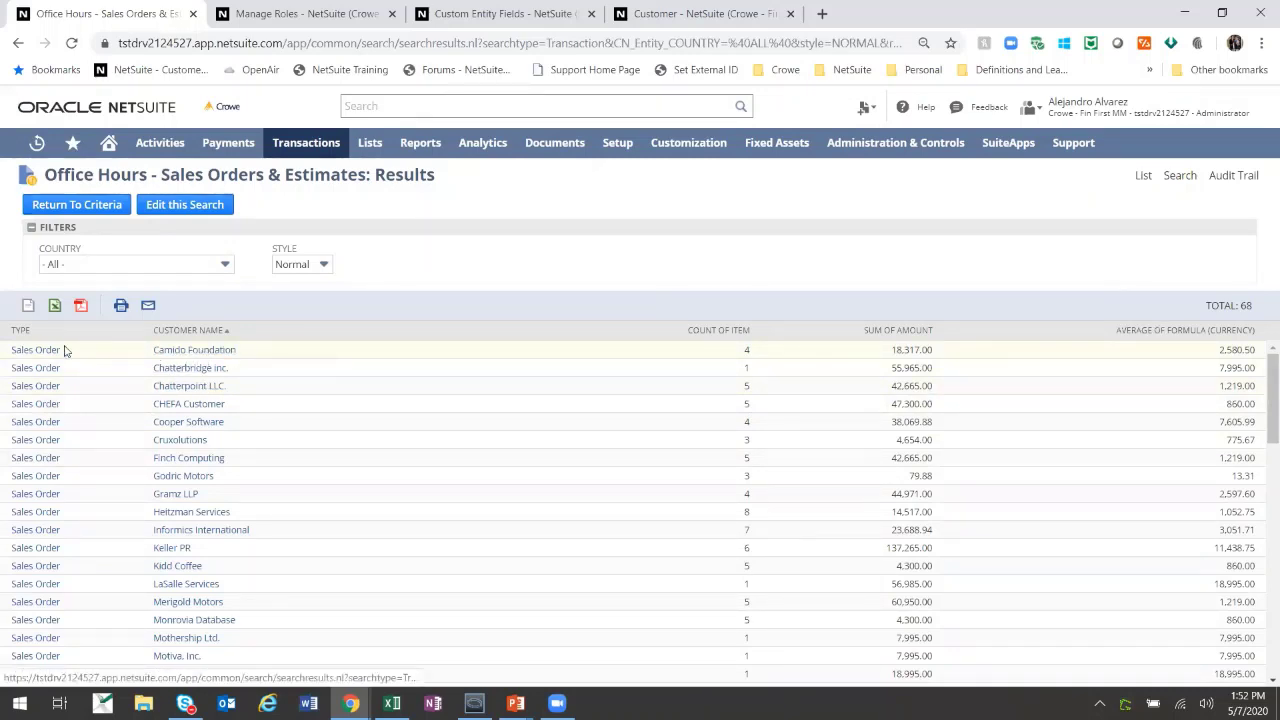
left_click(194, 349)
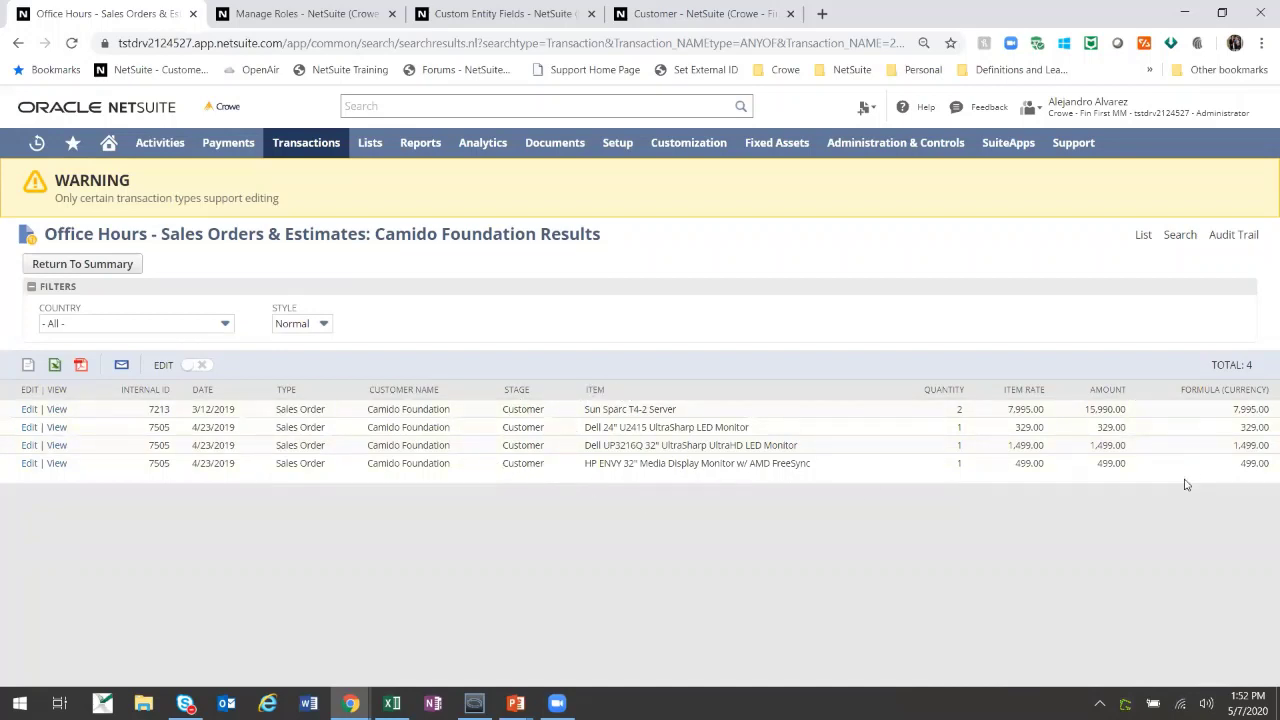
- Return to the summary, edit the Office Hours - Sales Orders & Estimates search, and turn on Show Totals for its results
left_click(118, 266)
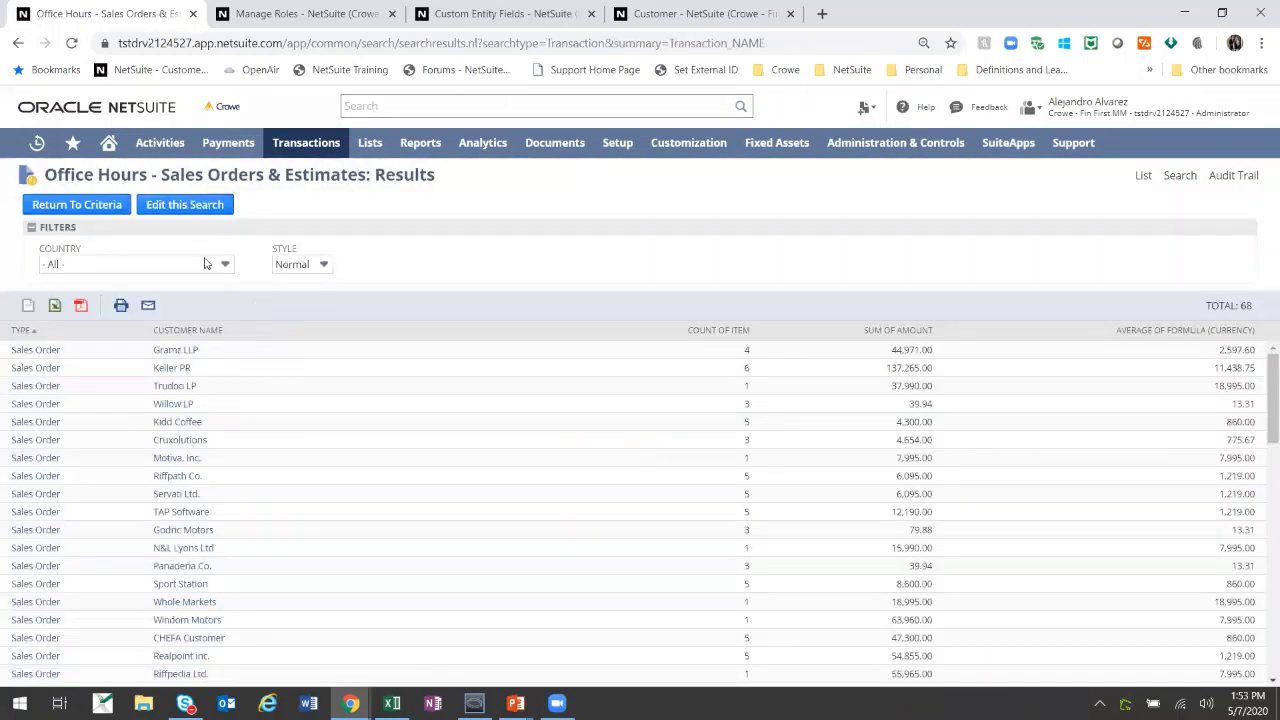
left_click(204, 207)
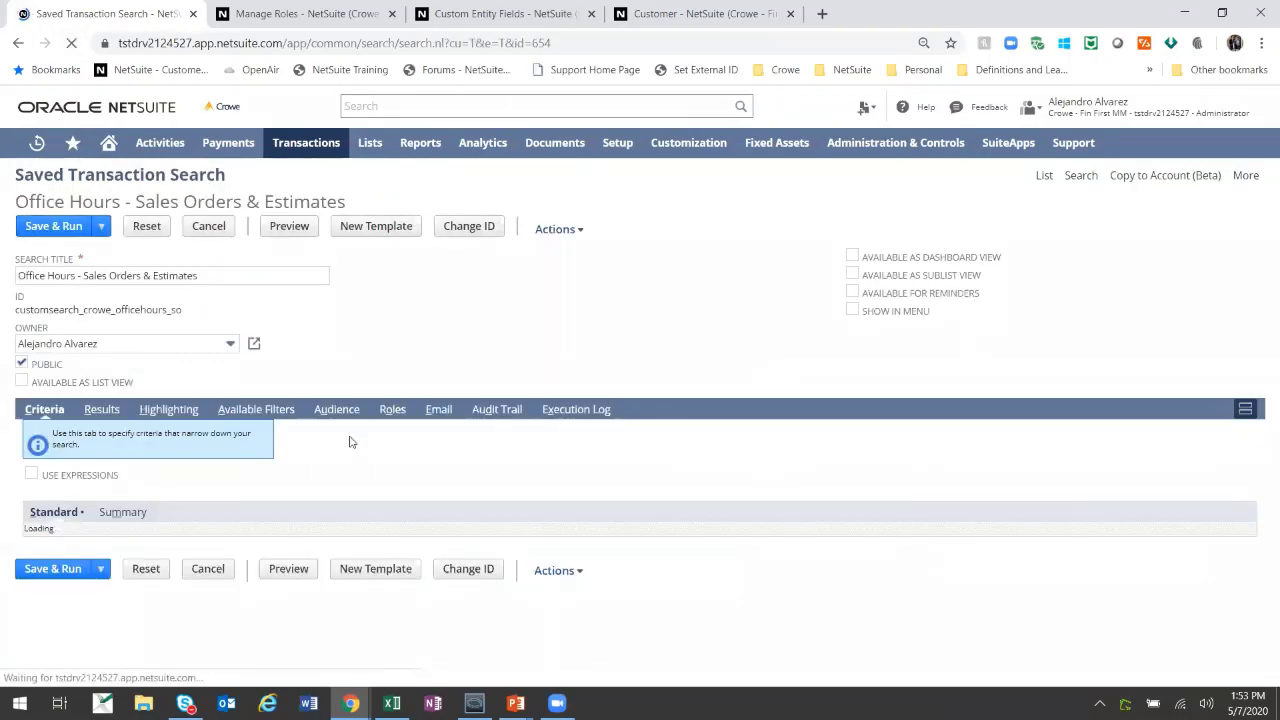
left_click(100, 409)
scroll(683, 466, "down", 3)
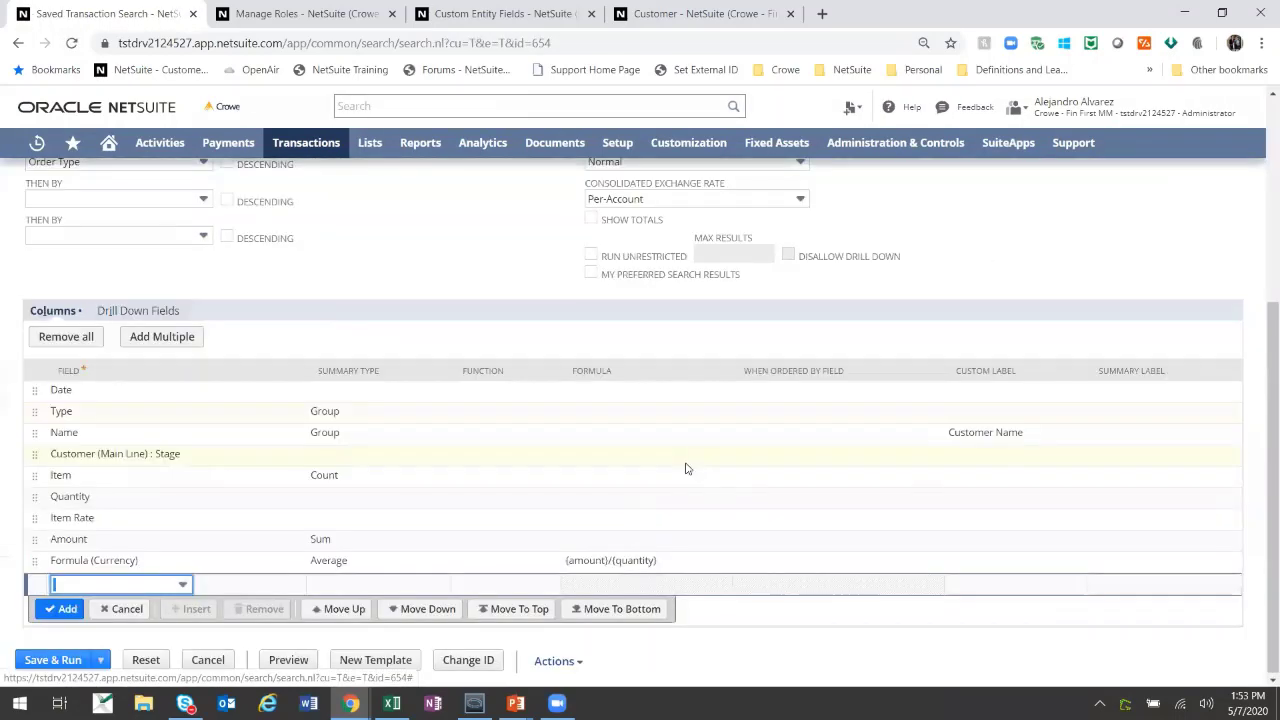
scroll(630, 350, "up", 1)
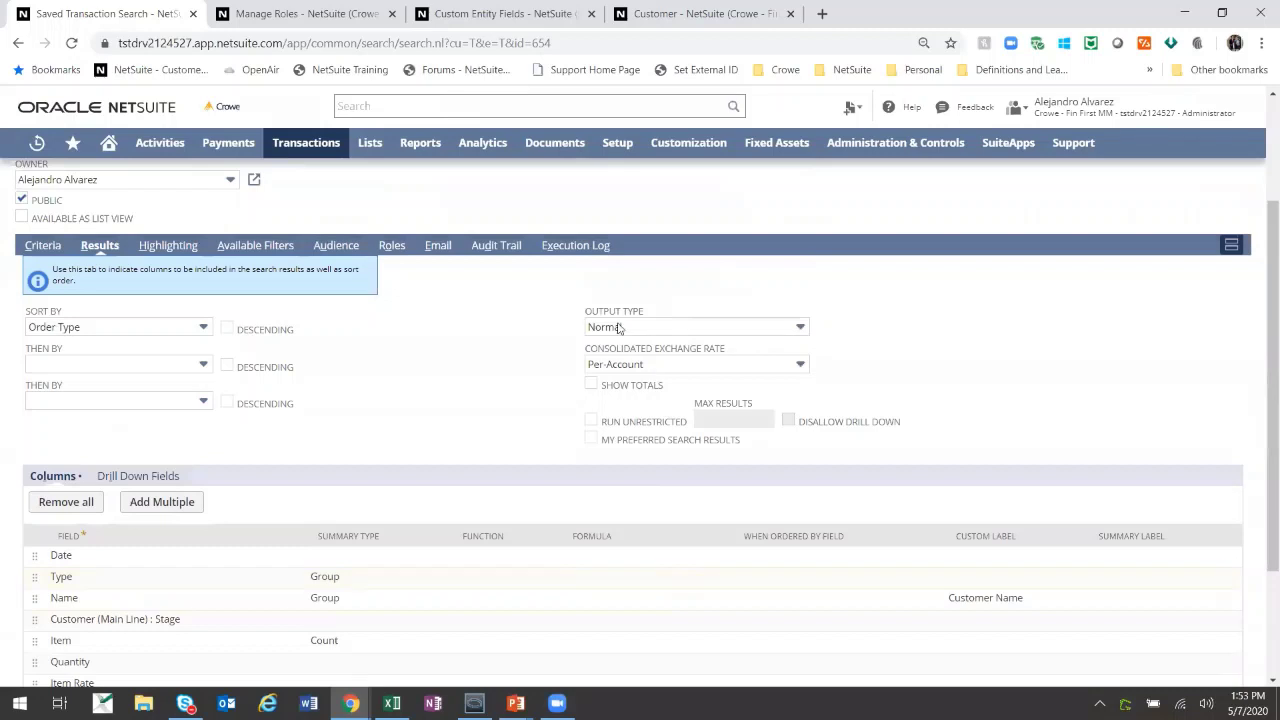
left_click(591, 385)
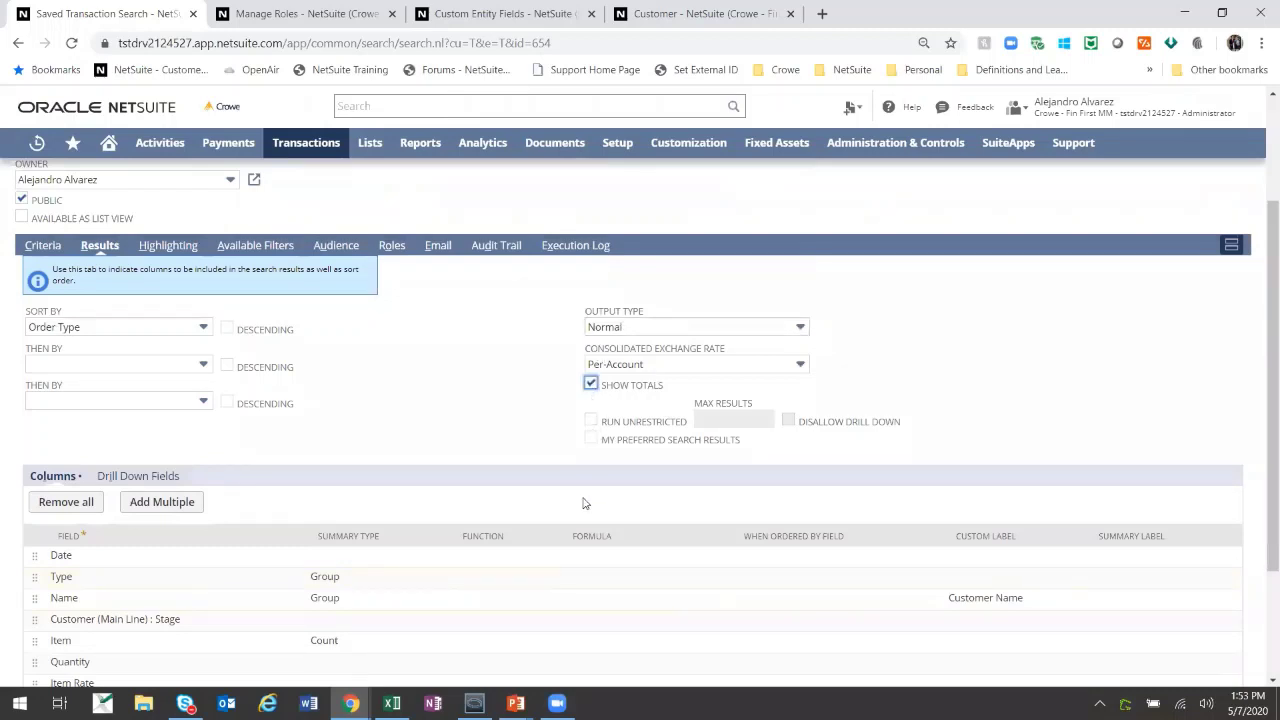
- Sort the search results by Name, and save and run the search
left_click(183, 332)
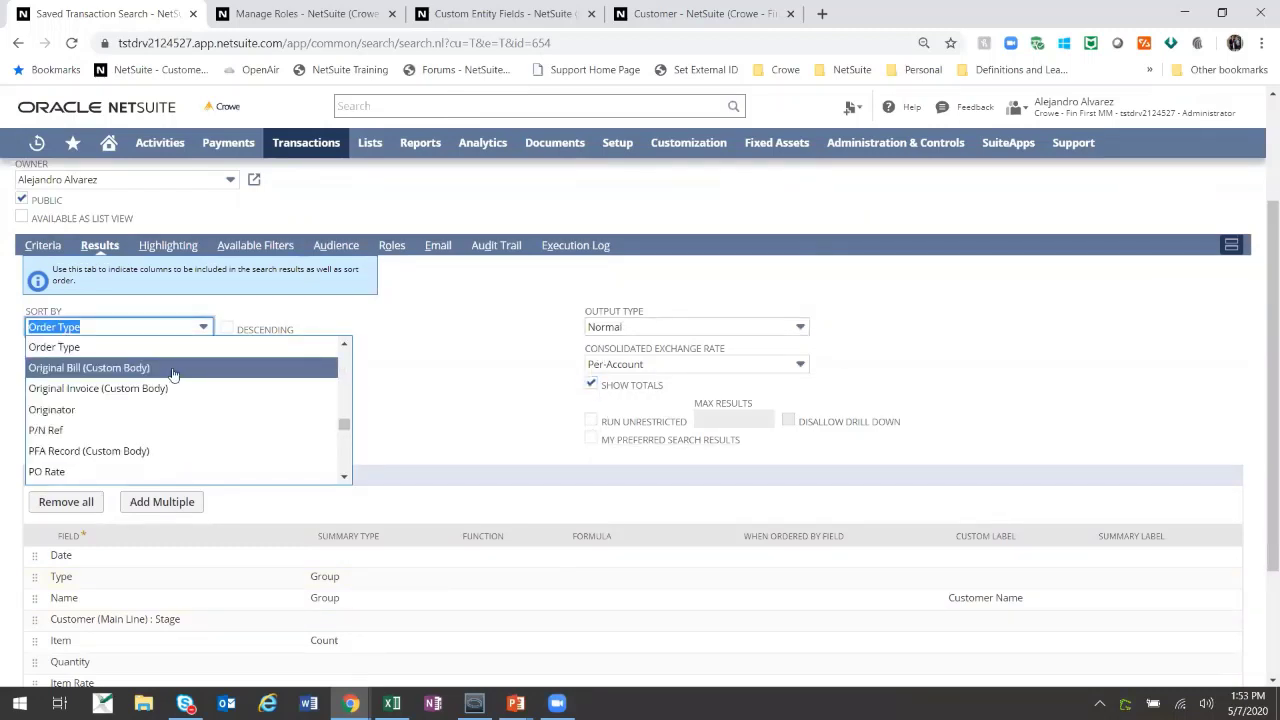
type("Name")
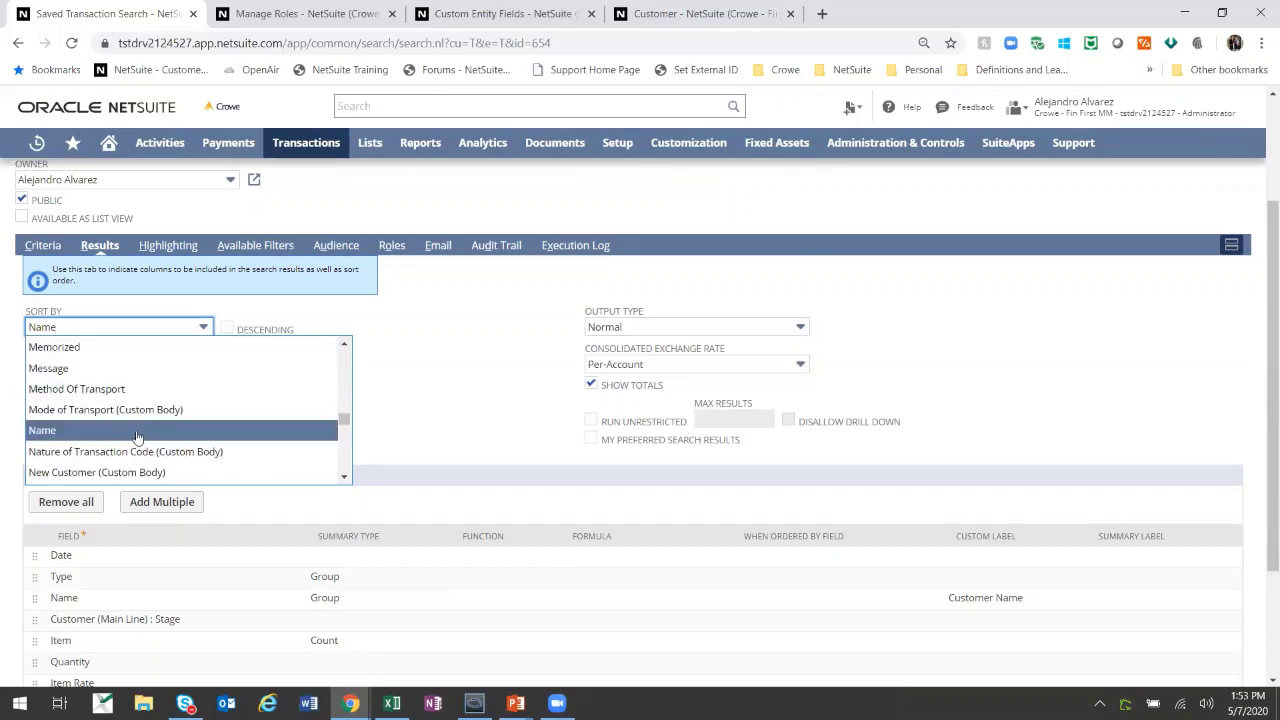
key("Return")
scroll(485, 374, "up", 2)
left_click(41, 227)
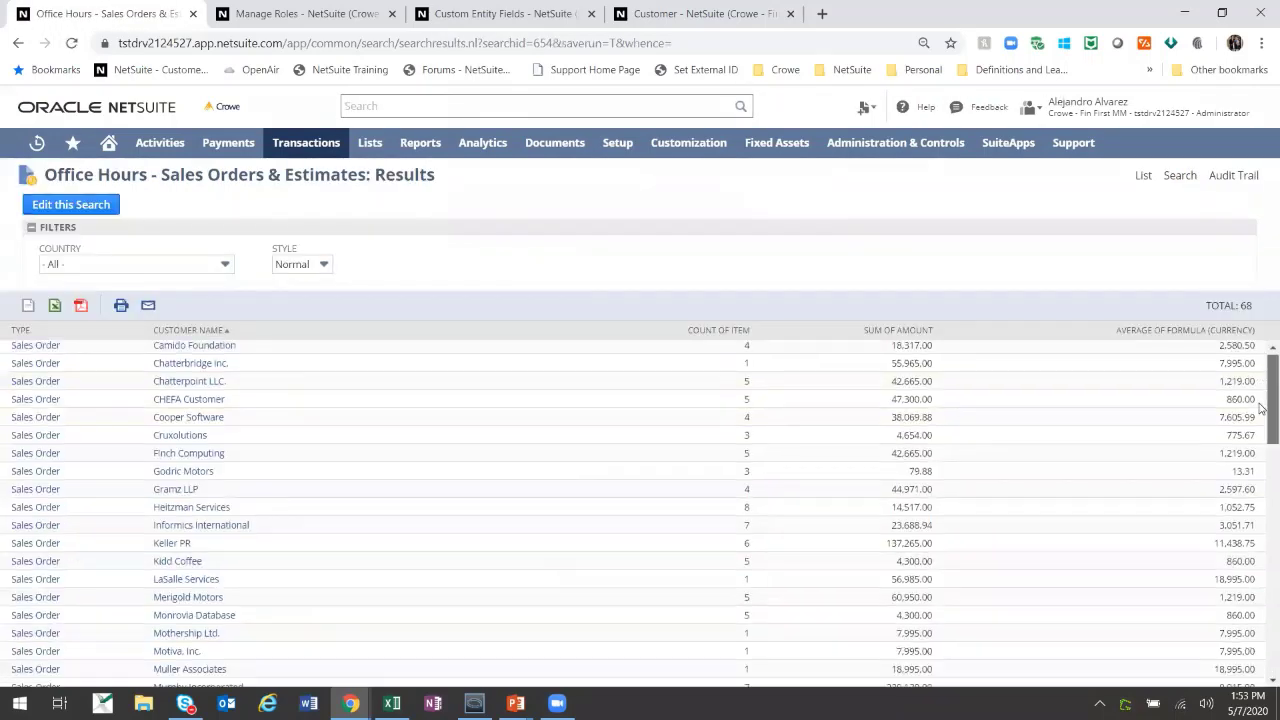
- Review the totals in the summary results and in the Camido Foundation line details, ending back at the summary
scroll(963, 413, "down", 10)
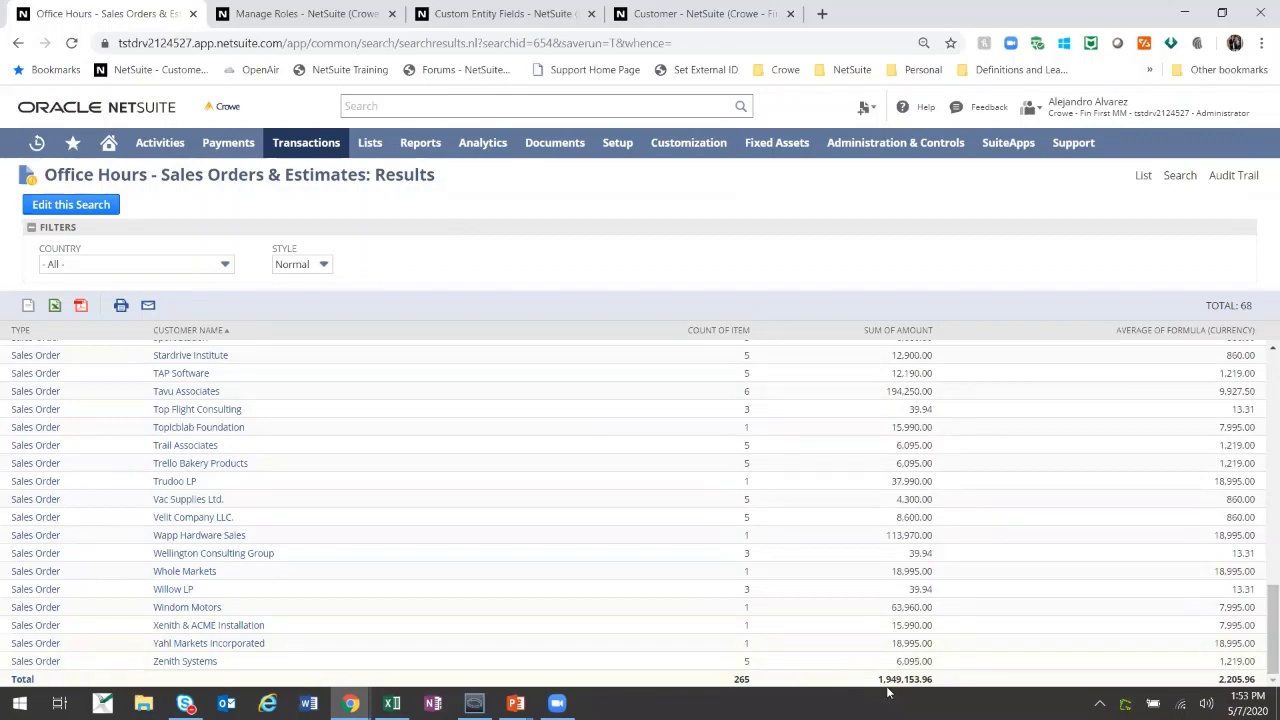
left_click_drag(1272, 628, 1272, 400)
left_click(172, 356)
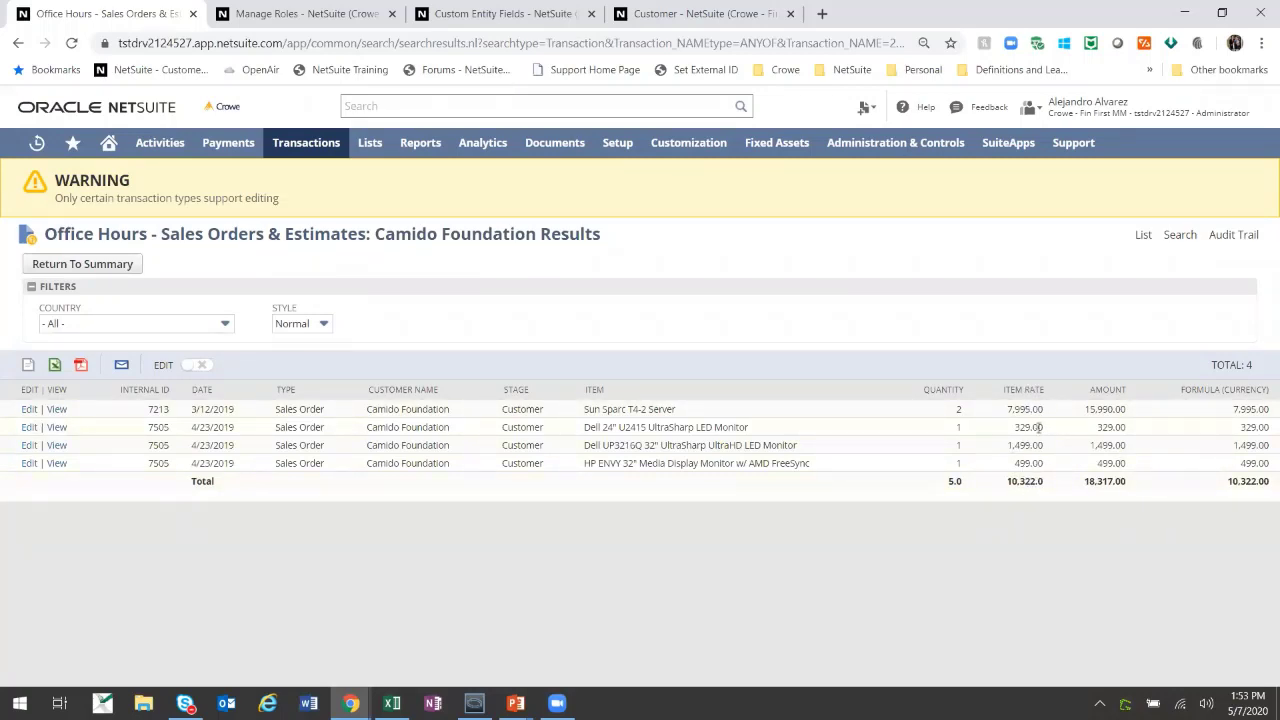
left_click_drag(1005, 489, 1130, 486)
left_click(1075, 516)
left_click(1139, 494)
left_click(125, 268)
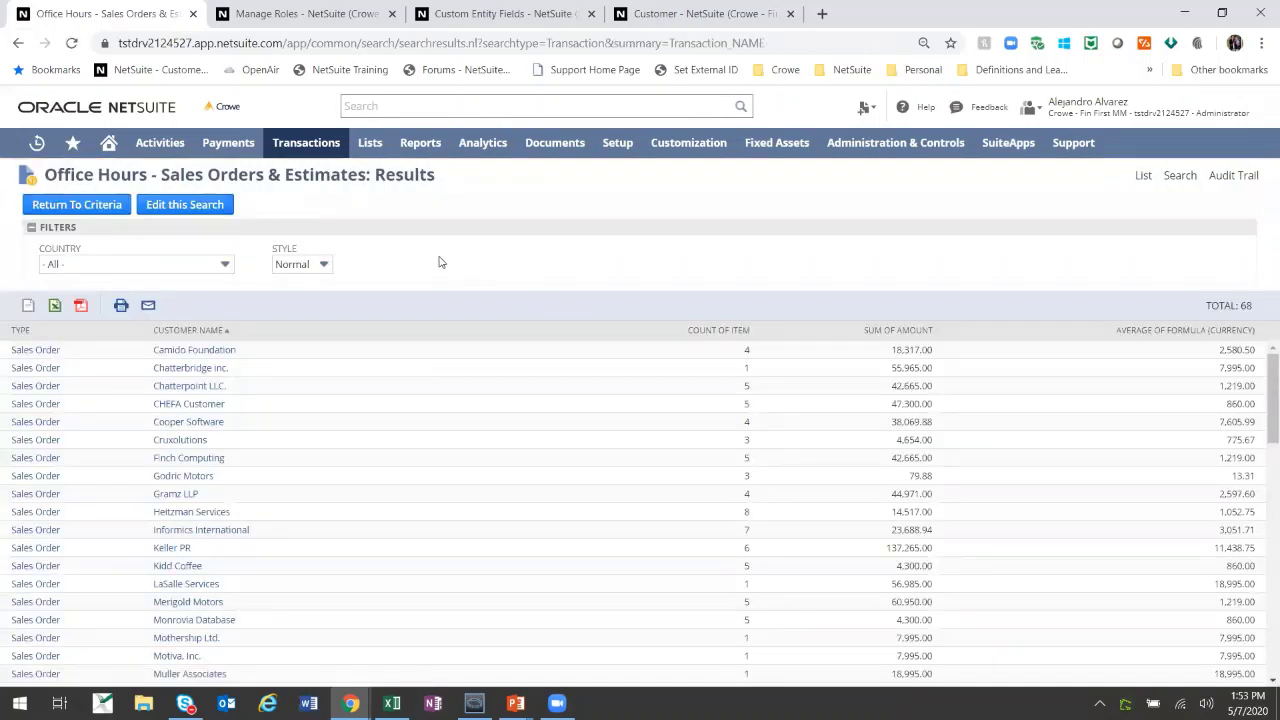
- Edit the search, retitle it Office Hours - Sales Orders & Estimates - Total, and make it available for reminders
left_click(200, 206)
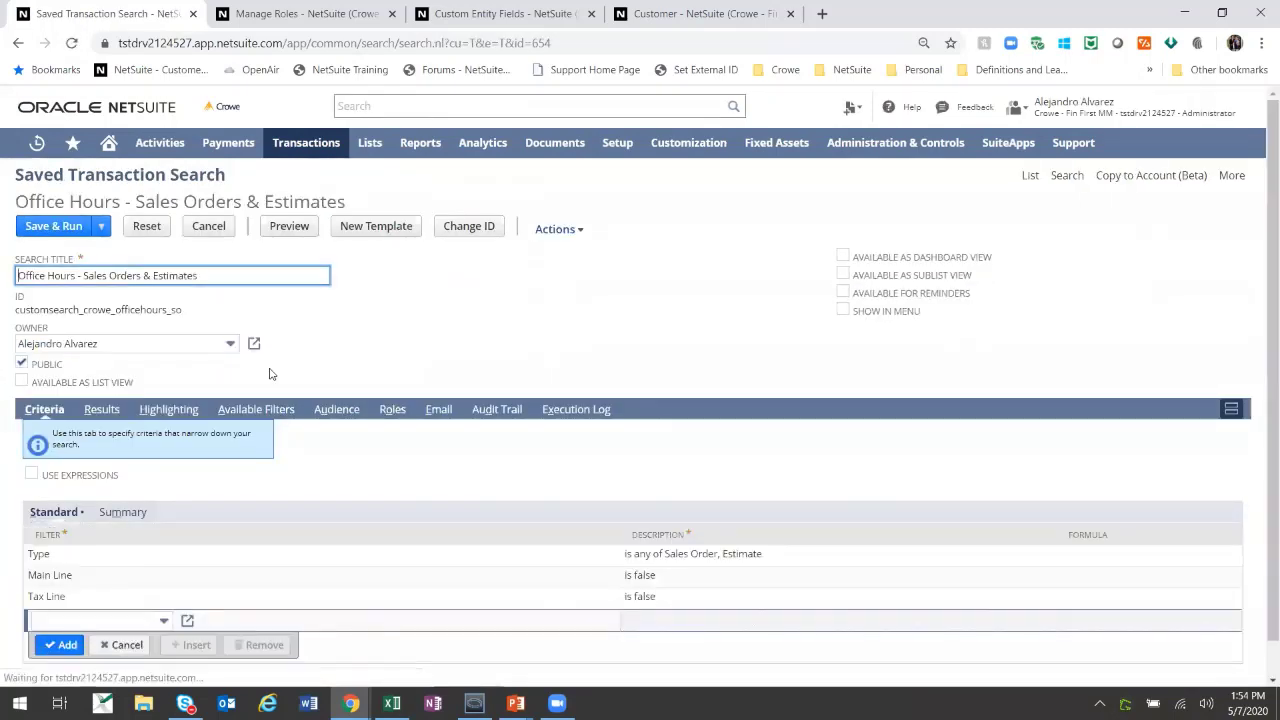
left_click(221, 274)
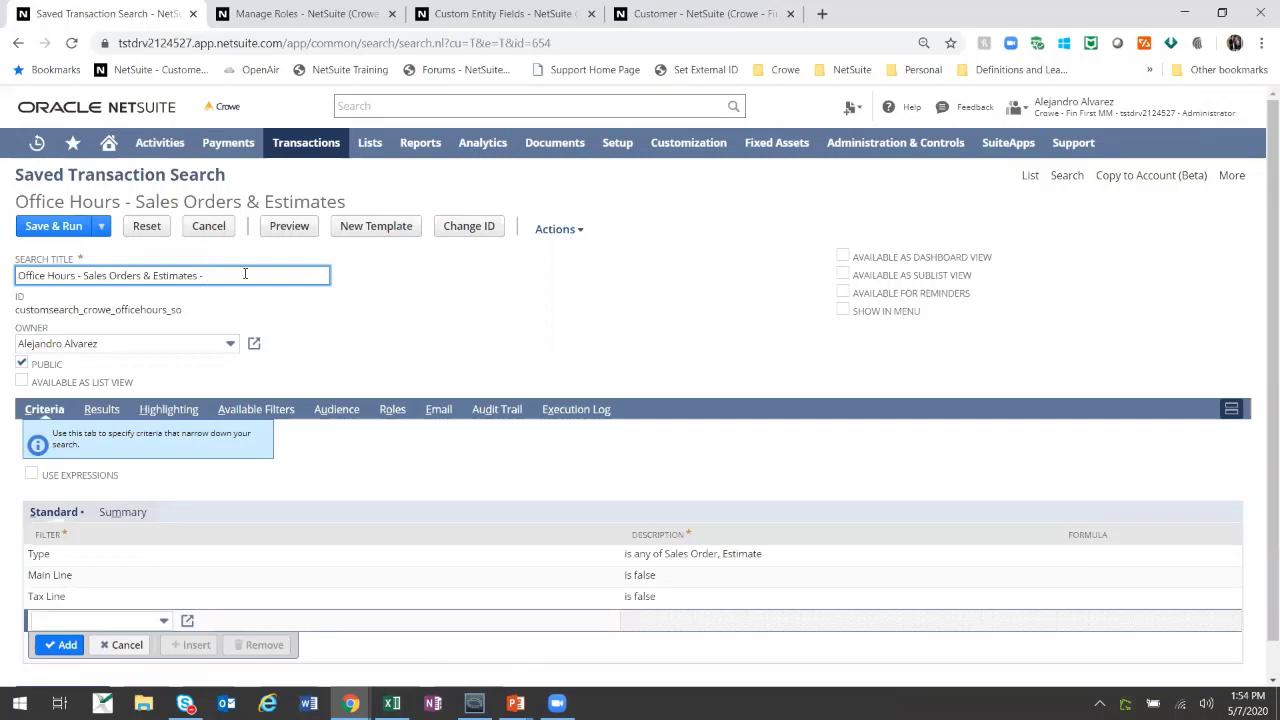
left_click(352, 324)
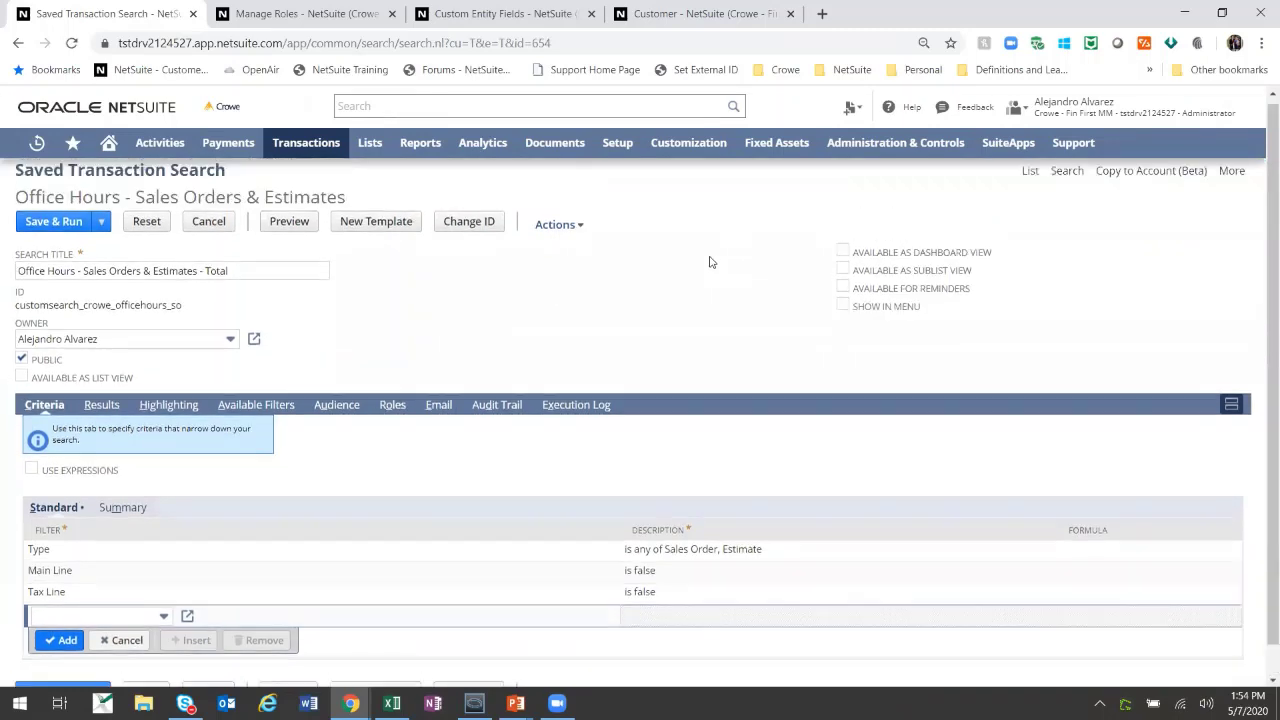
left_click(101, 226)
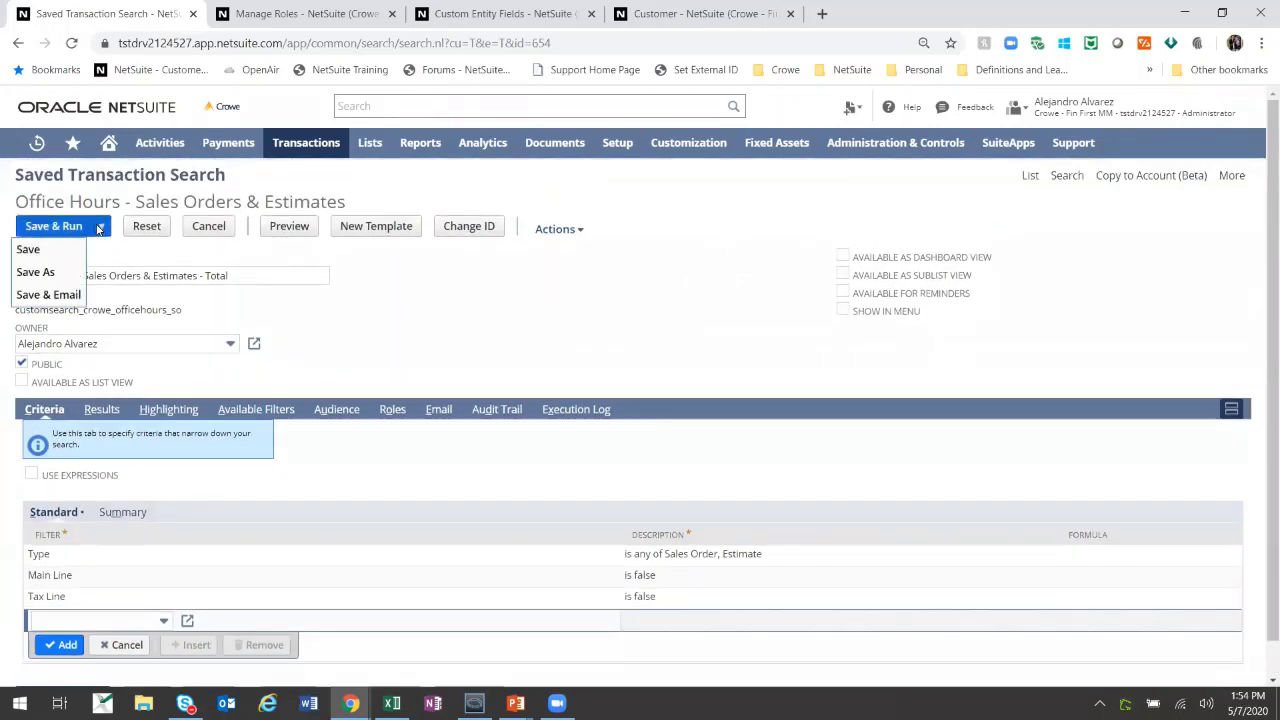
left_click(843, 292)
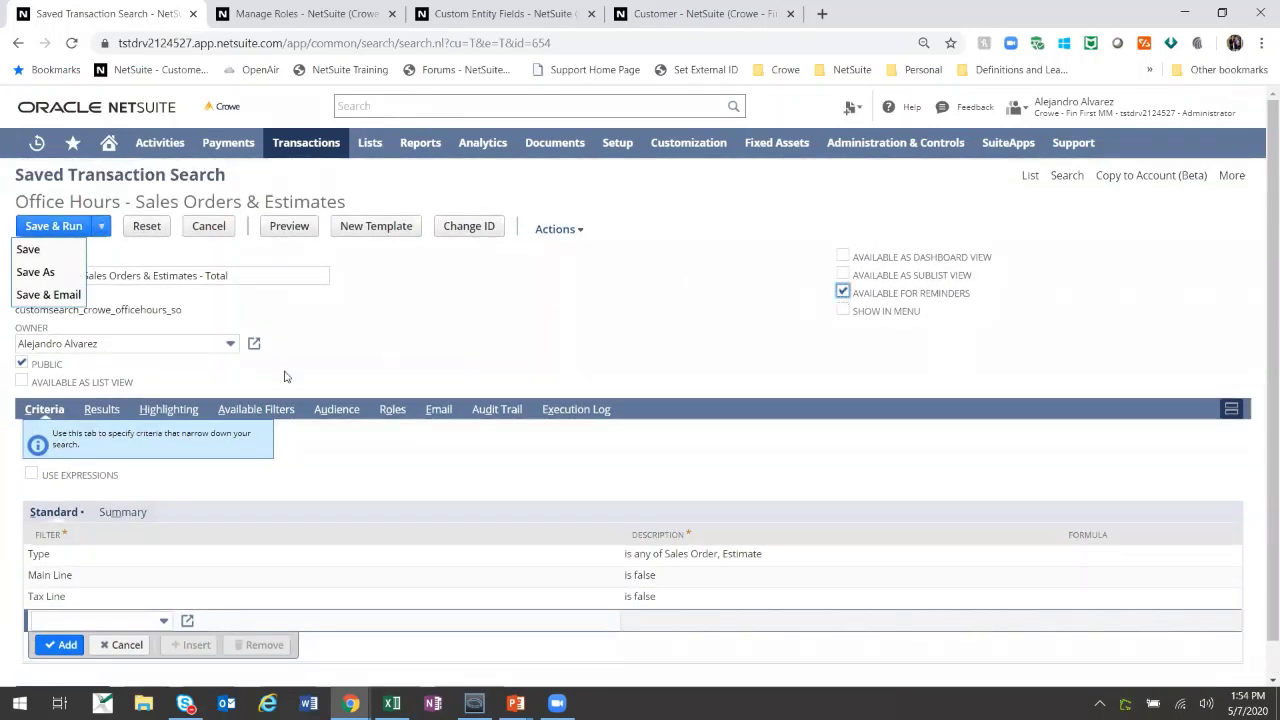
- Remove all result columns from the search and start a new column with the Type field
left_click(102, 410)
scroll(147, 447, "down", 3)
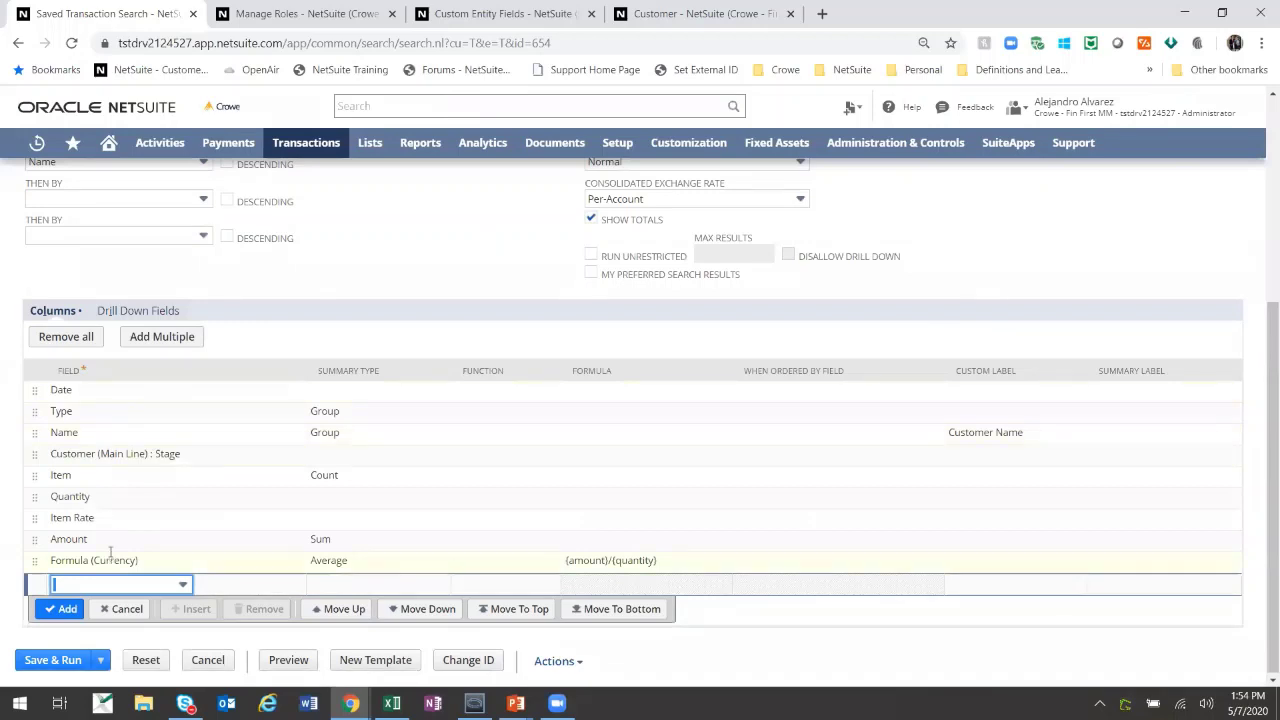
left_click(80, 340)
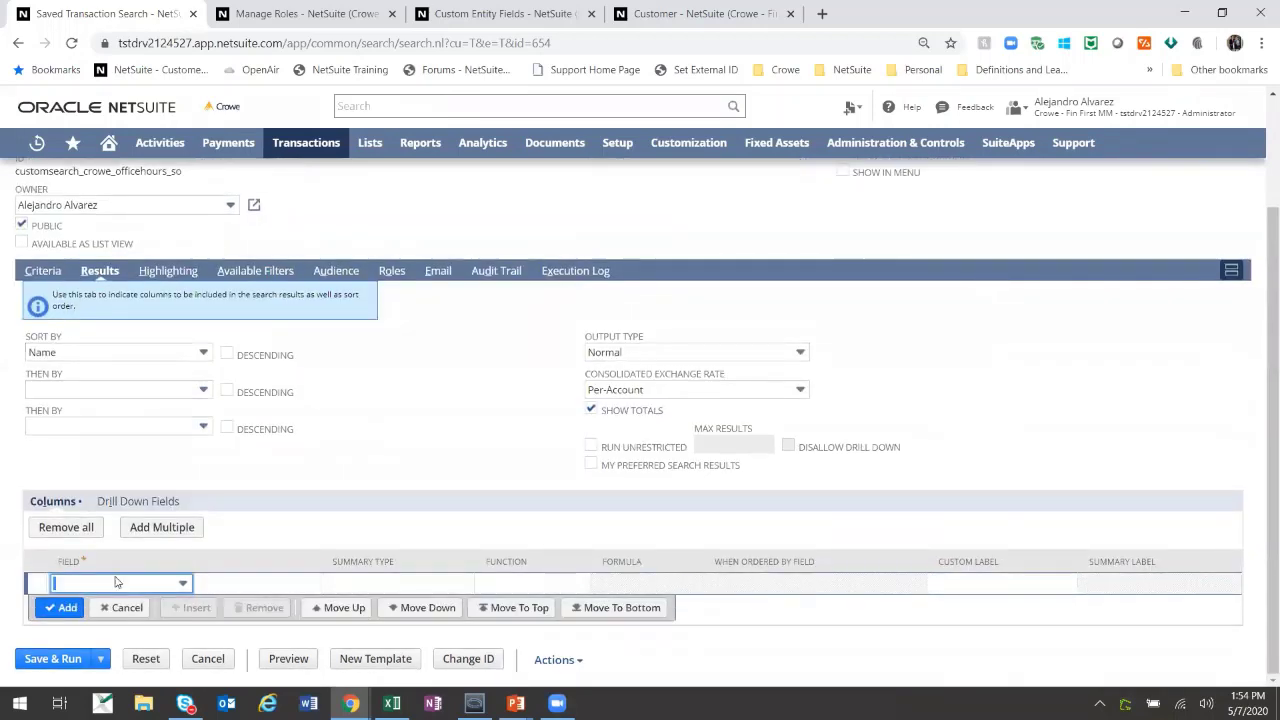
left_click(118, 585)
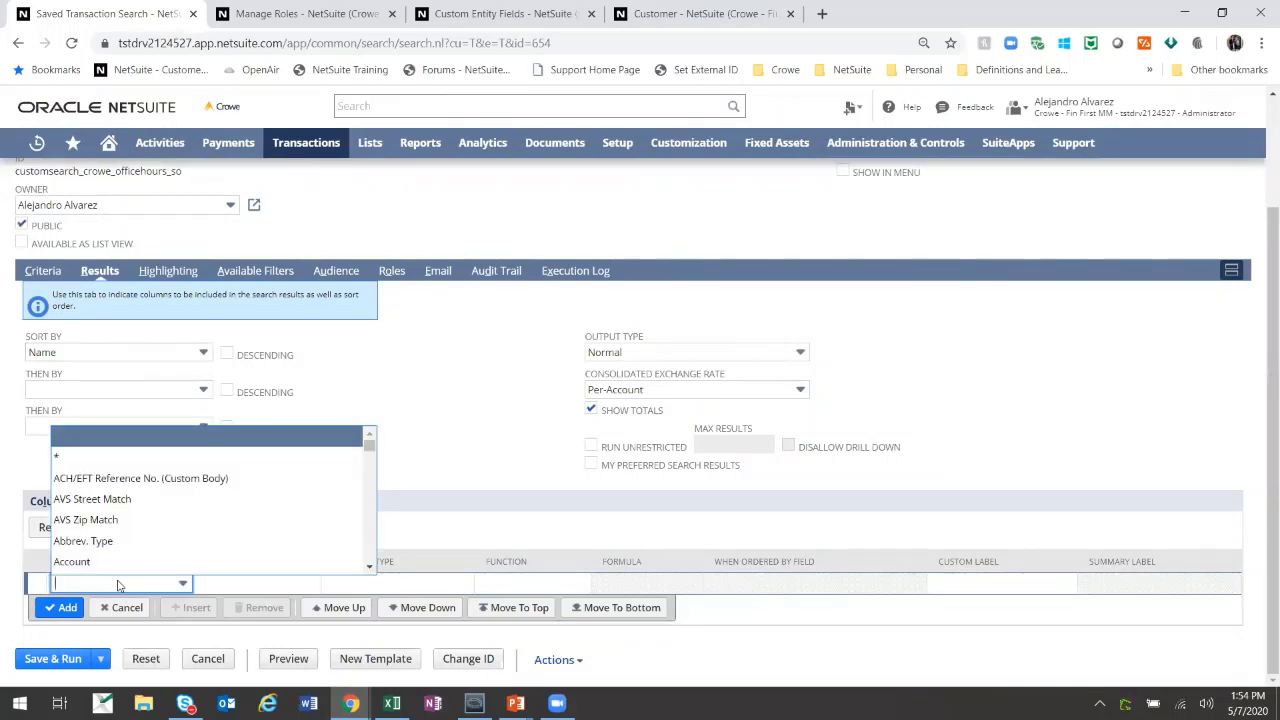
type("type")
key("Tab")
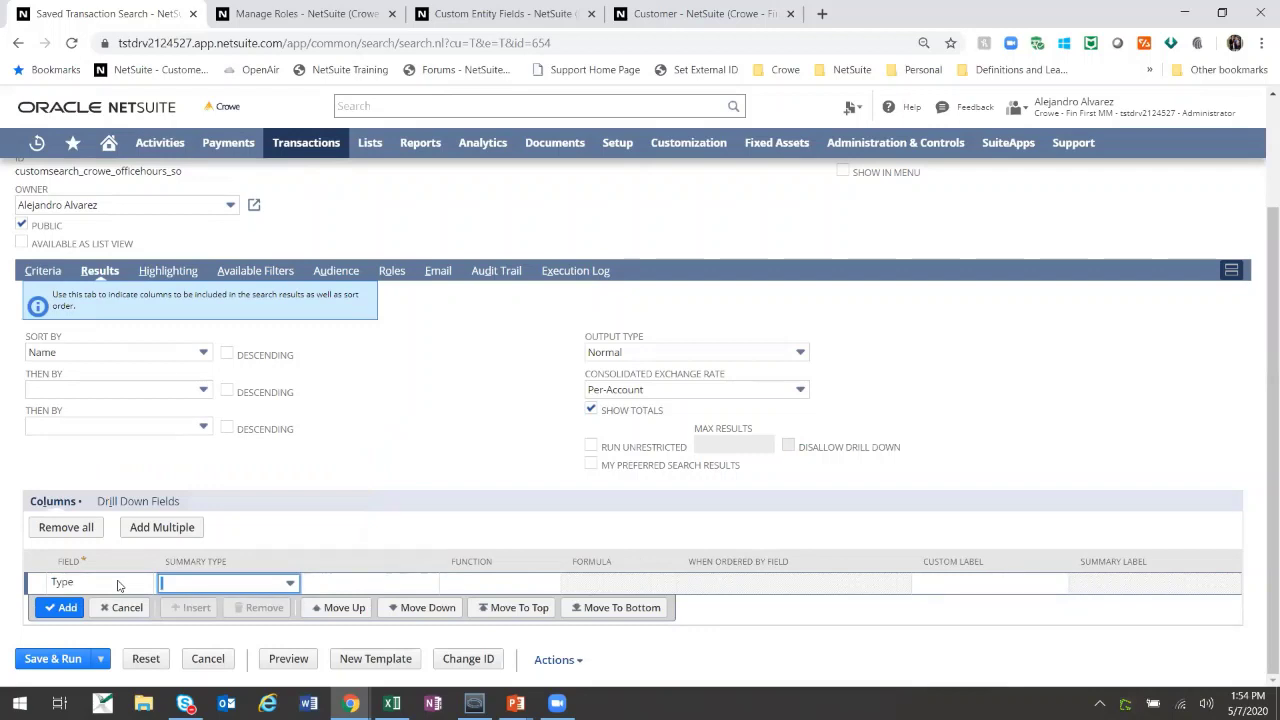
- Change the Type criterion so that it includes only Sales Order
left_click(48, 272)
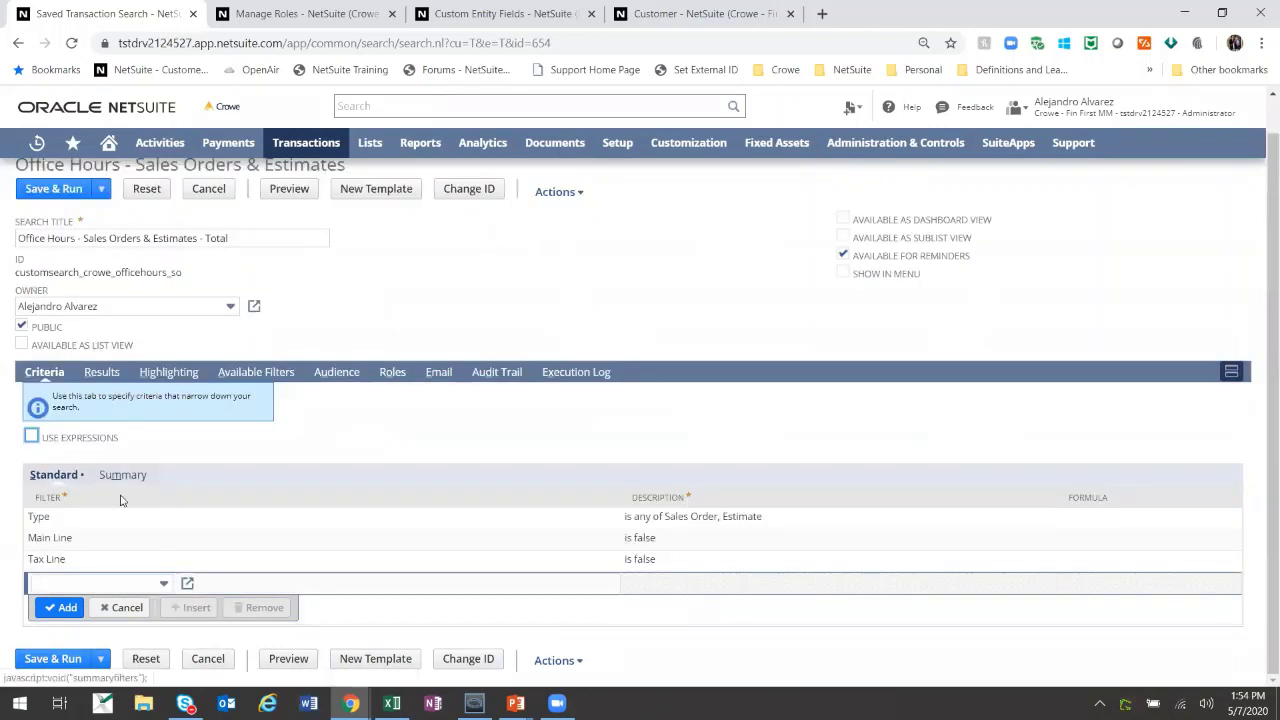
left_click(190, 530)
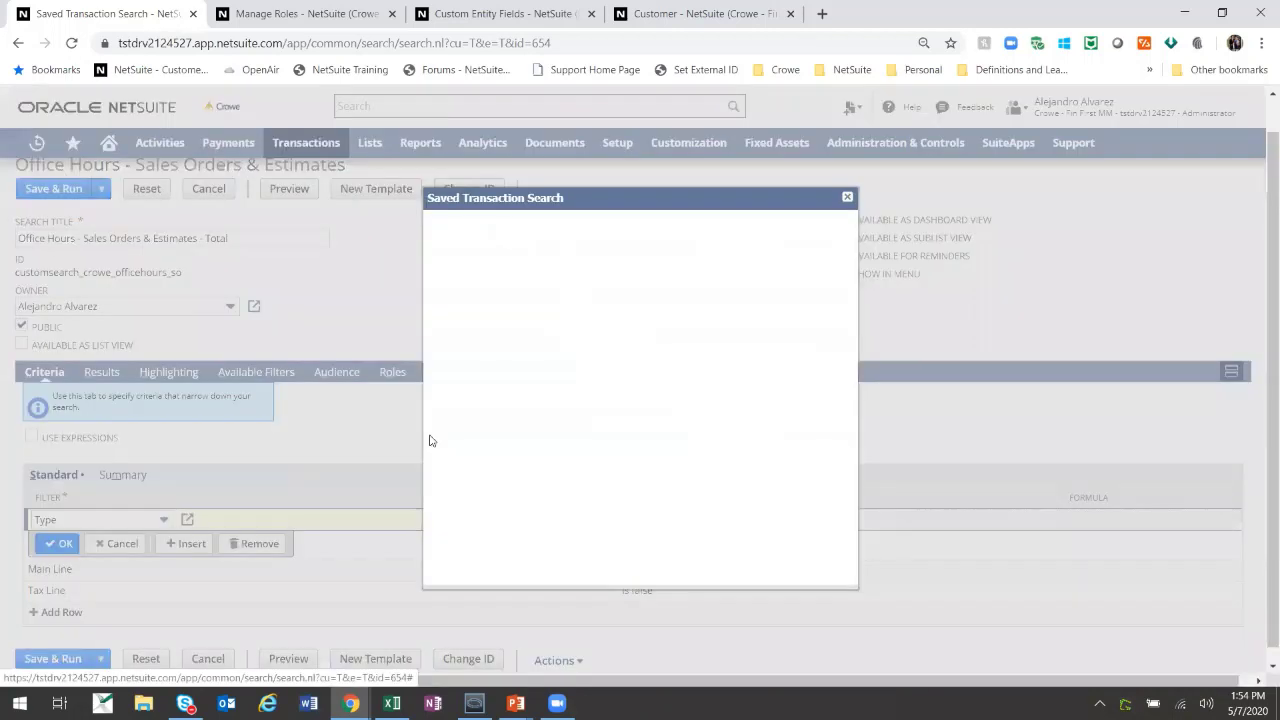
scroll(737, 320, "down", 6)
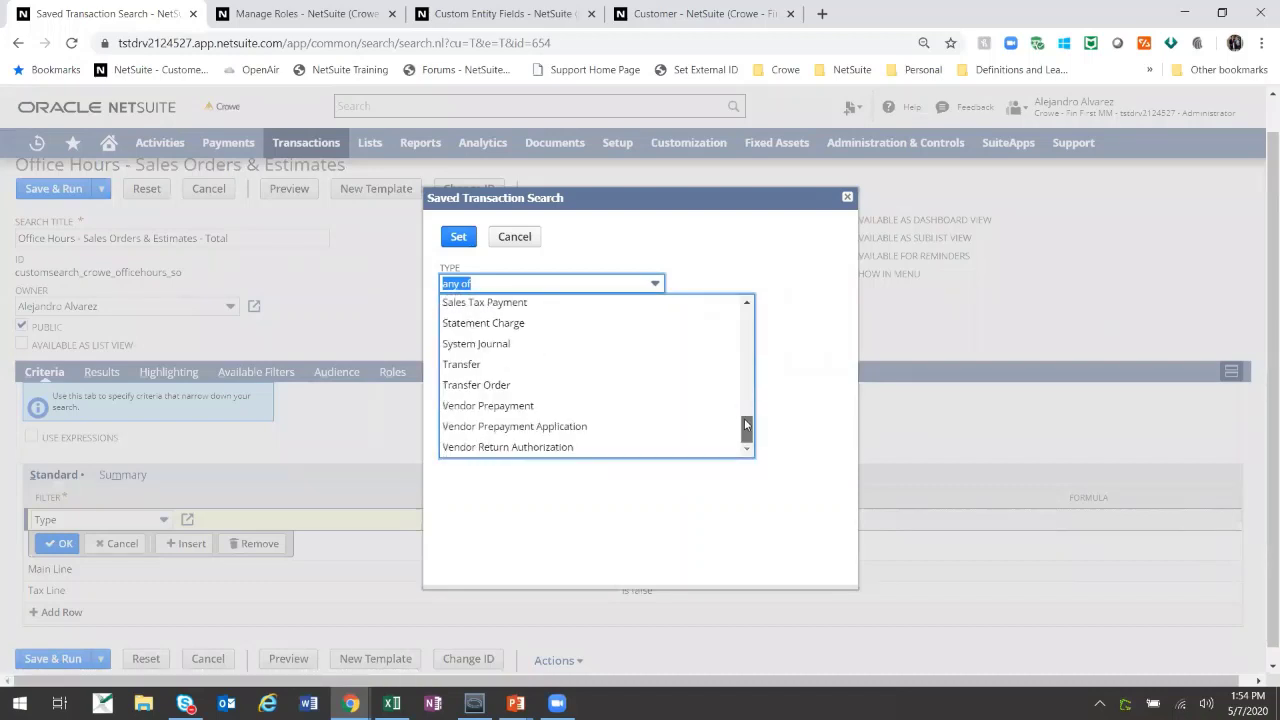
scroll(578, 385, "up", 1)
left_click(535, 381)
left_click(458, 236)
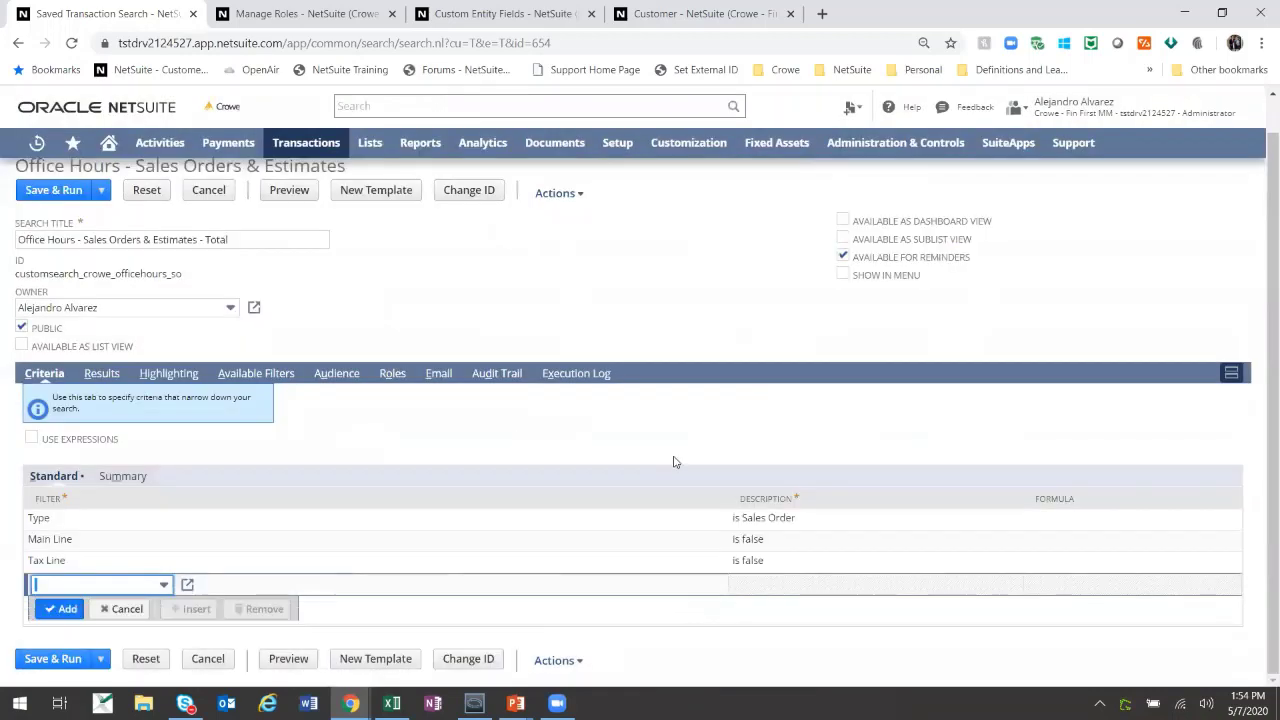
- Set the Type result column's summary type to Count, add the column, and save and run the search
left_click(101, 372)
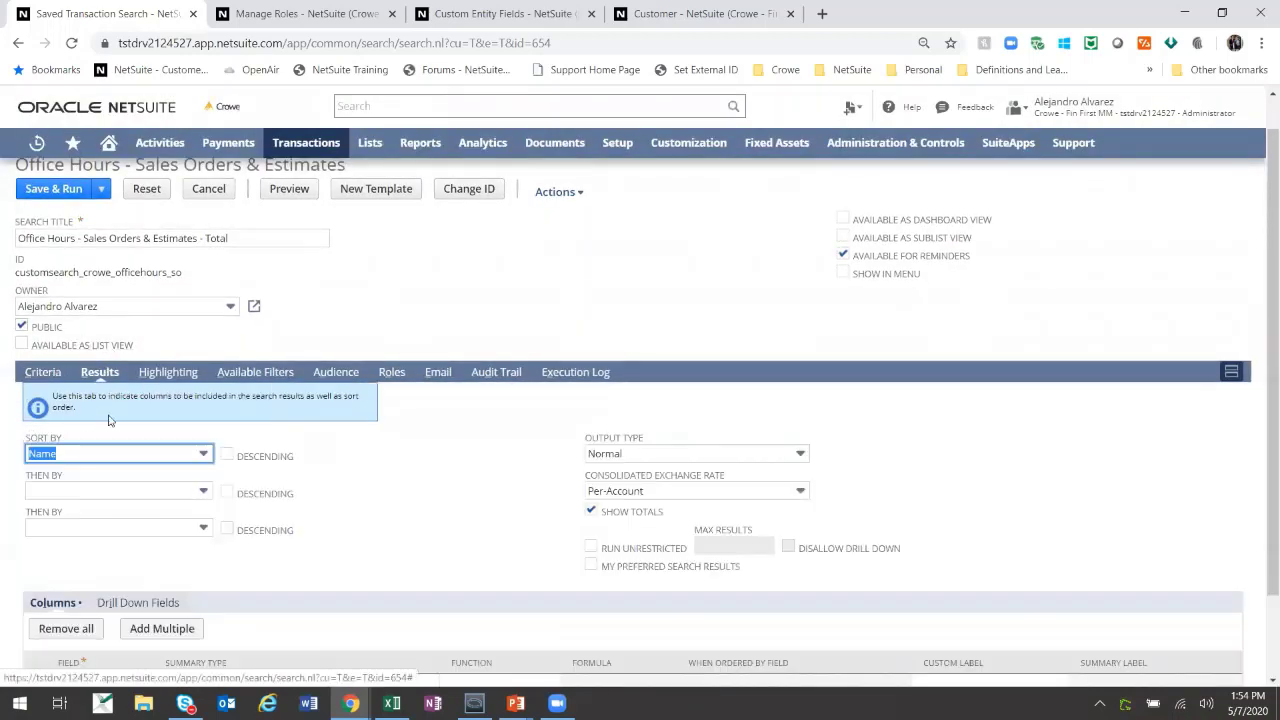
scroll(152, 583, "down", 2)
left_click(203, 588)
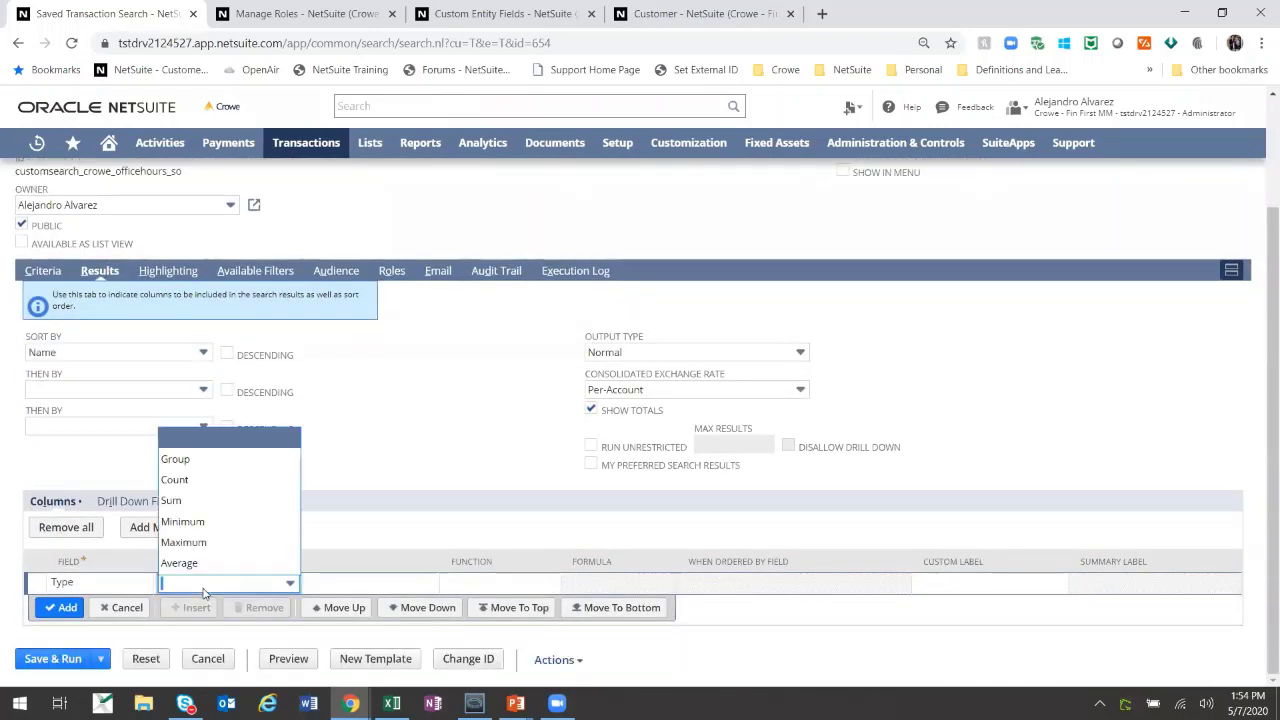
left_click(198, 480)
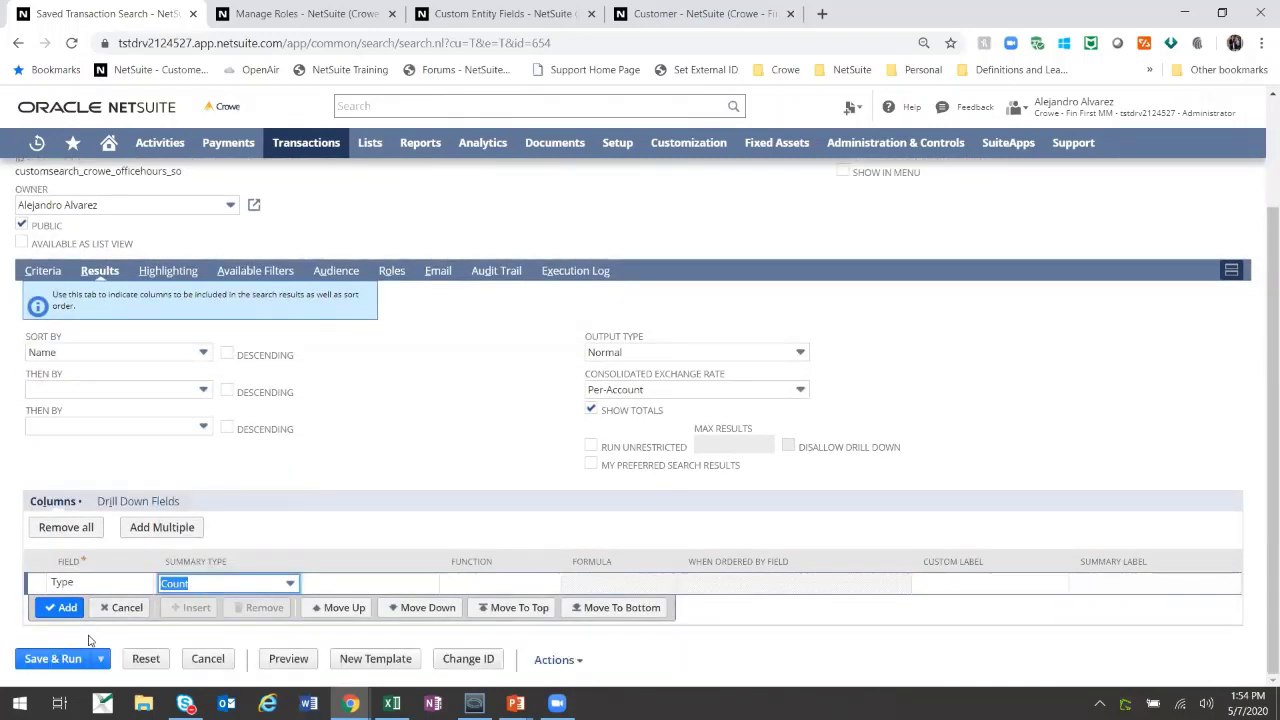
left_click(64, 608)
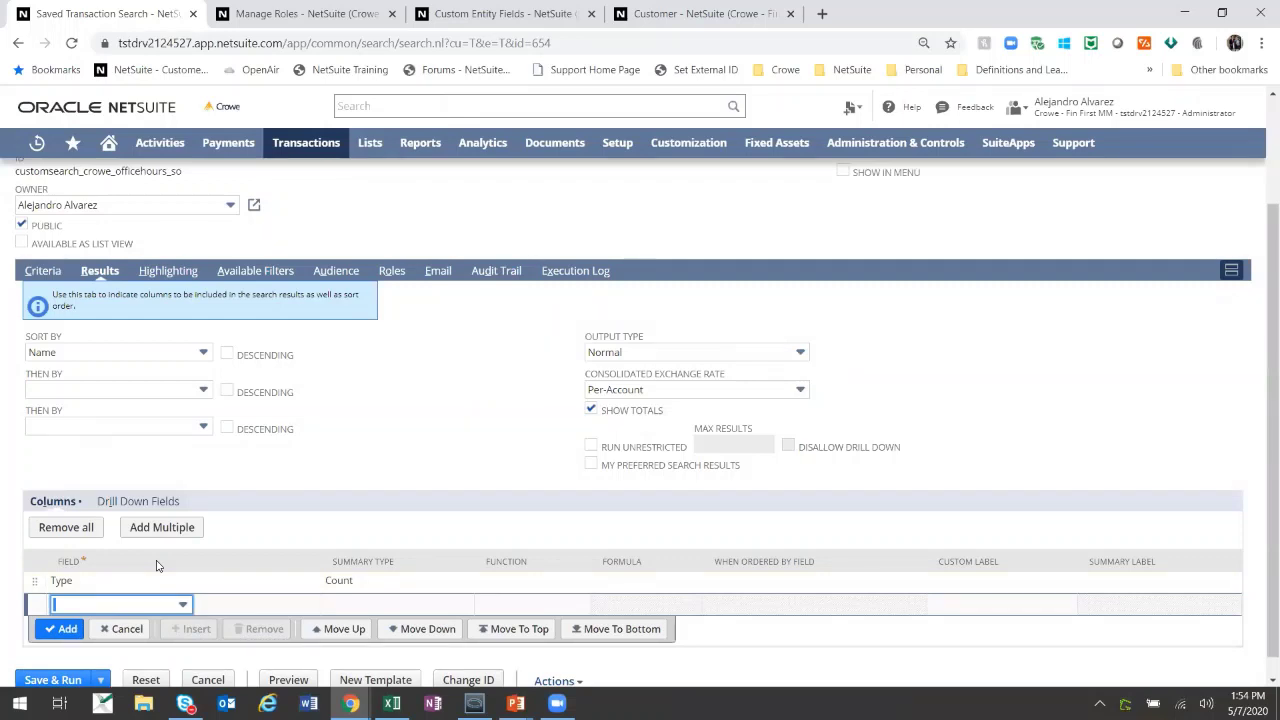
scroll(156, 566, "up", 3)
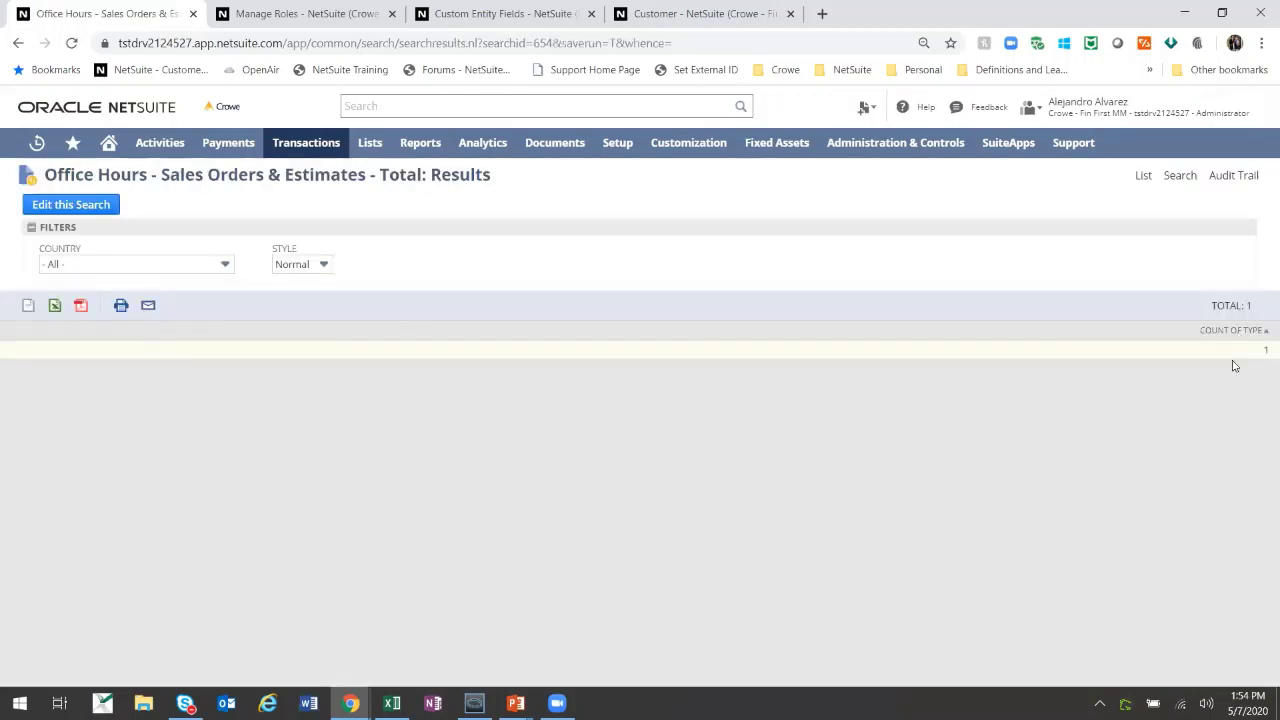
- Edit the search so its Count result column uses the Internal ID field instead of Type, and save and run it
left_click(86, 205)
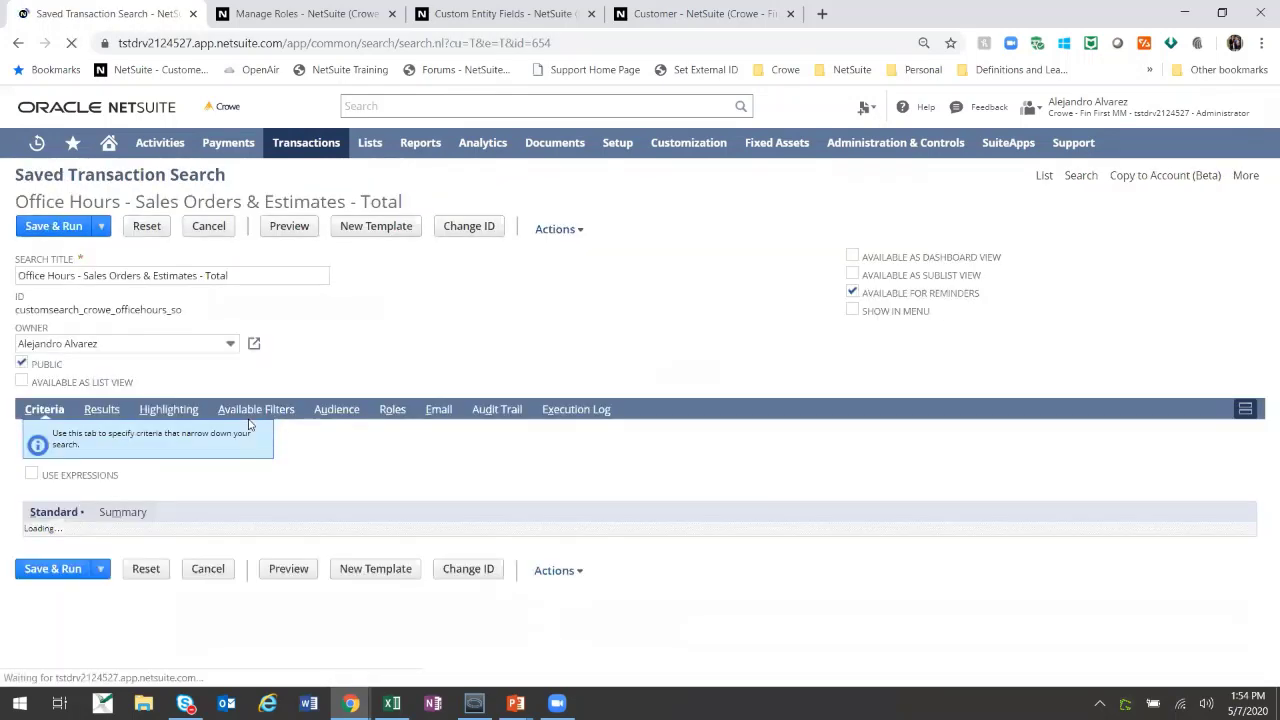
left_click(106, 416)
scroll(120, 480, "down", 2)
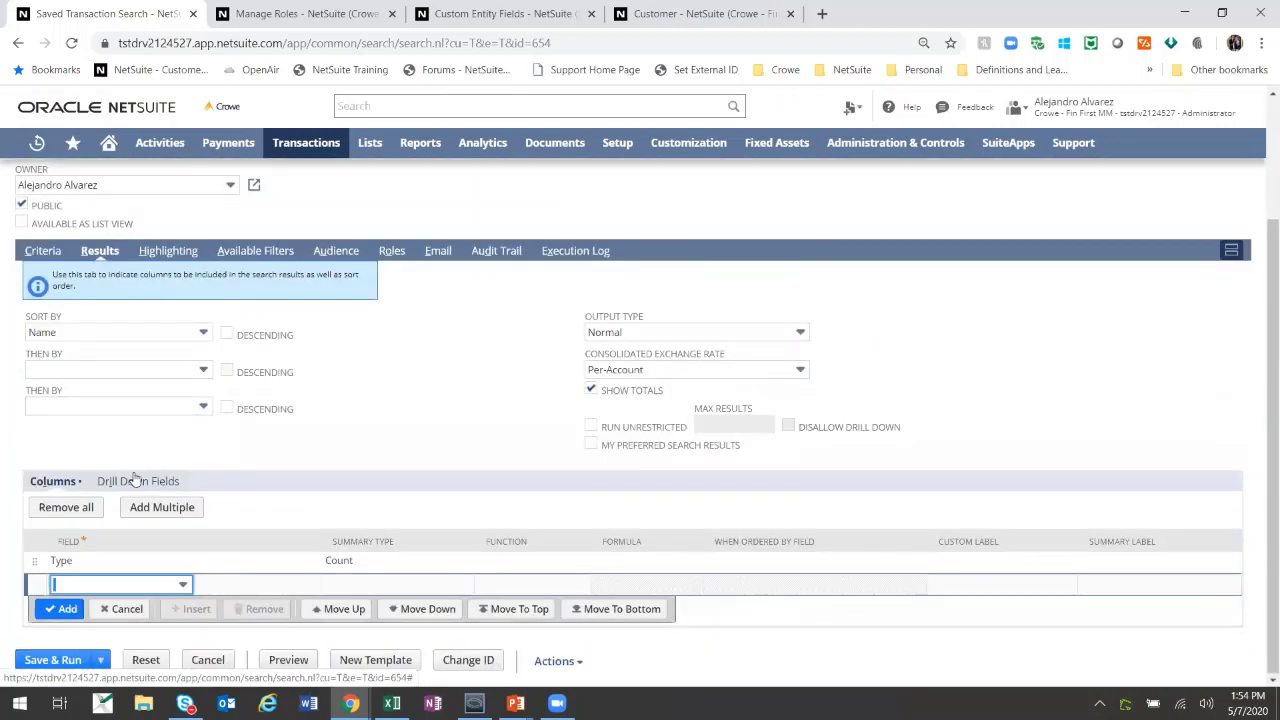
left_click(150, 565)
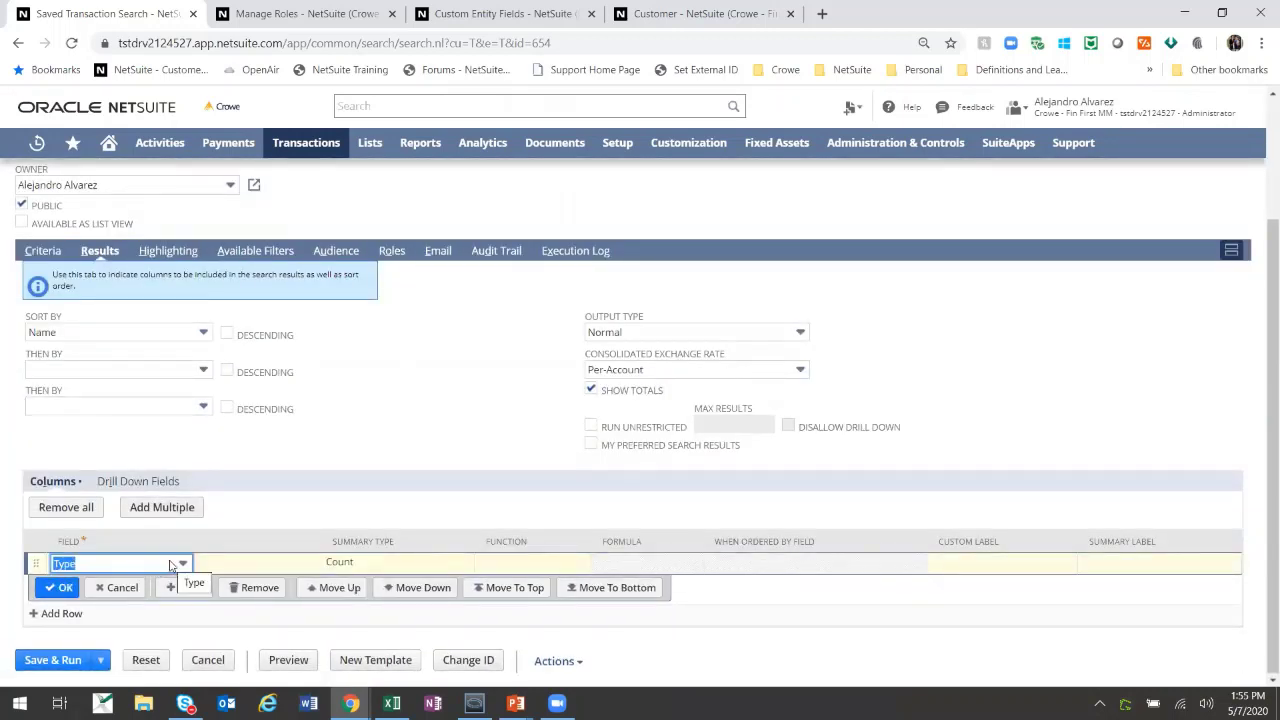
type("item")
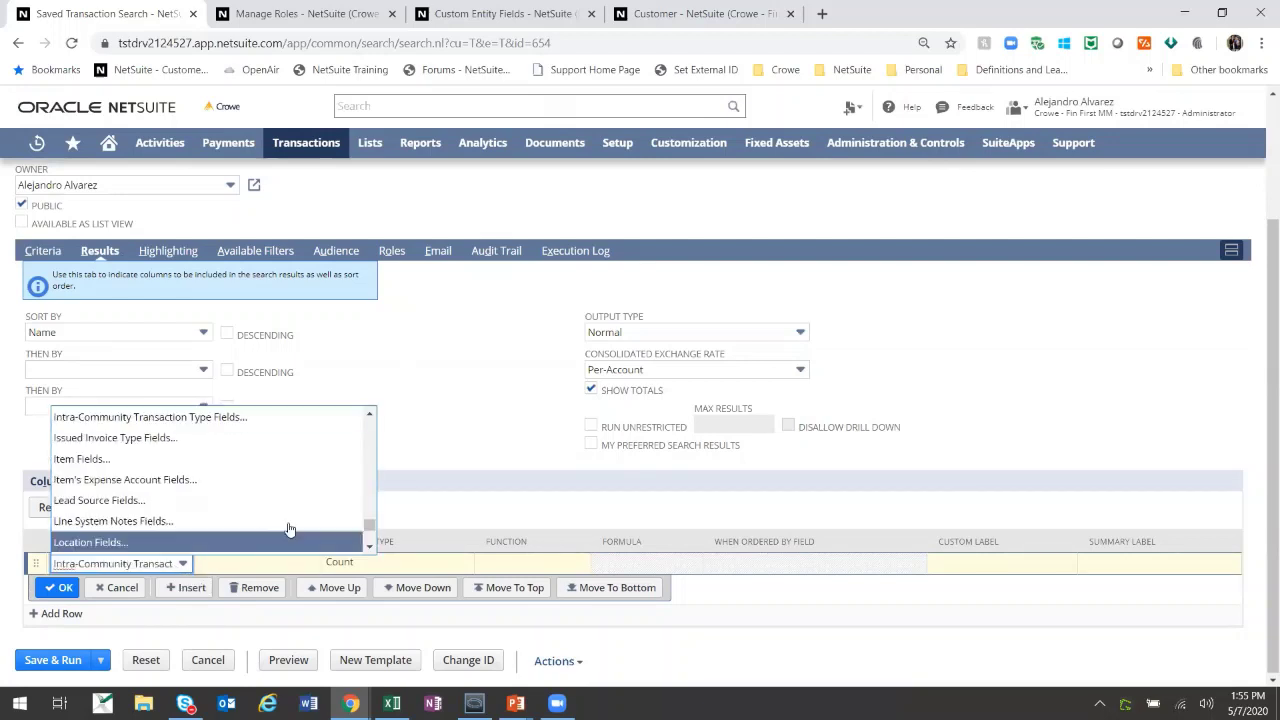
left_click_drag(370, 528, 370, 424)
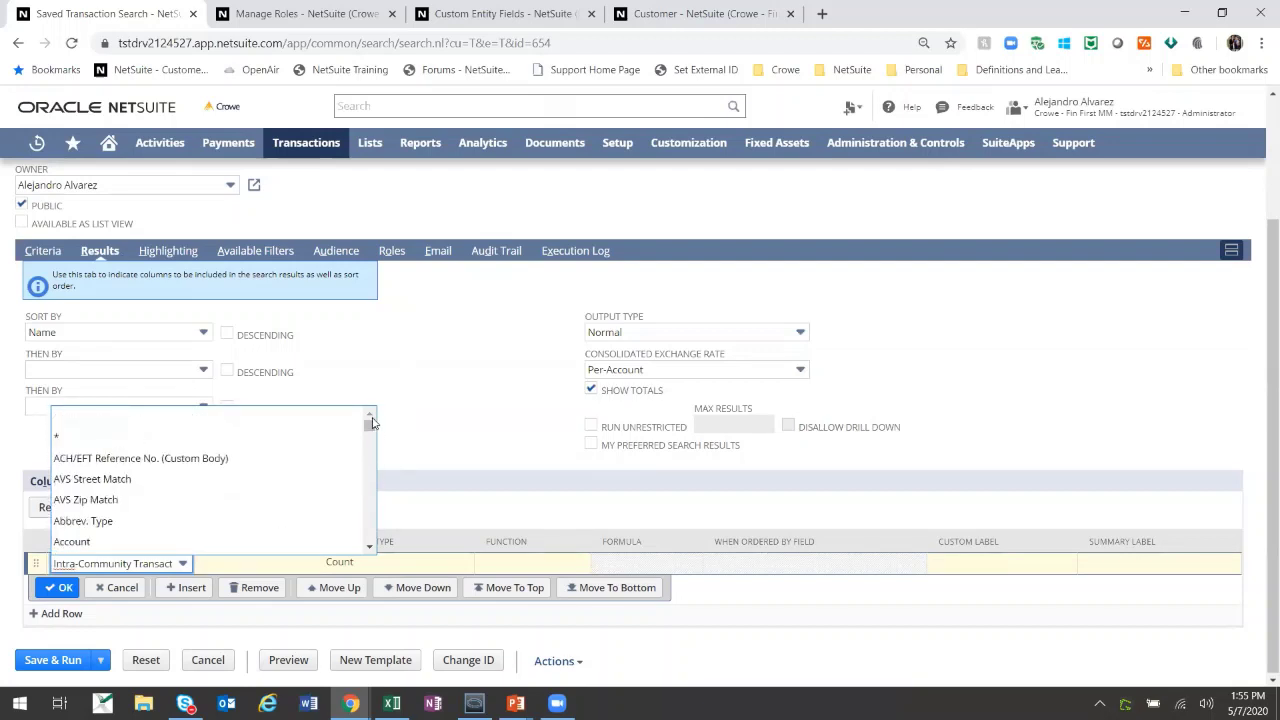
type("in")
left_click(243, 517)
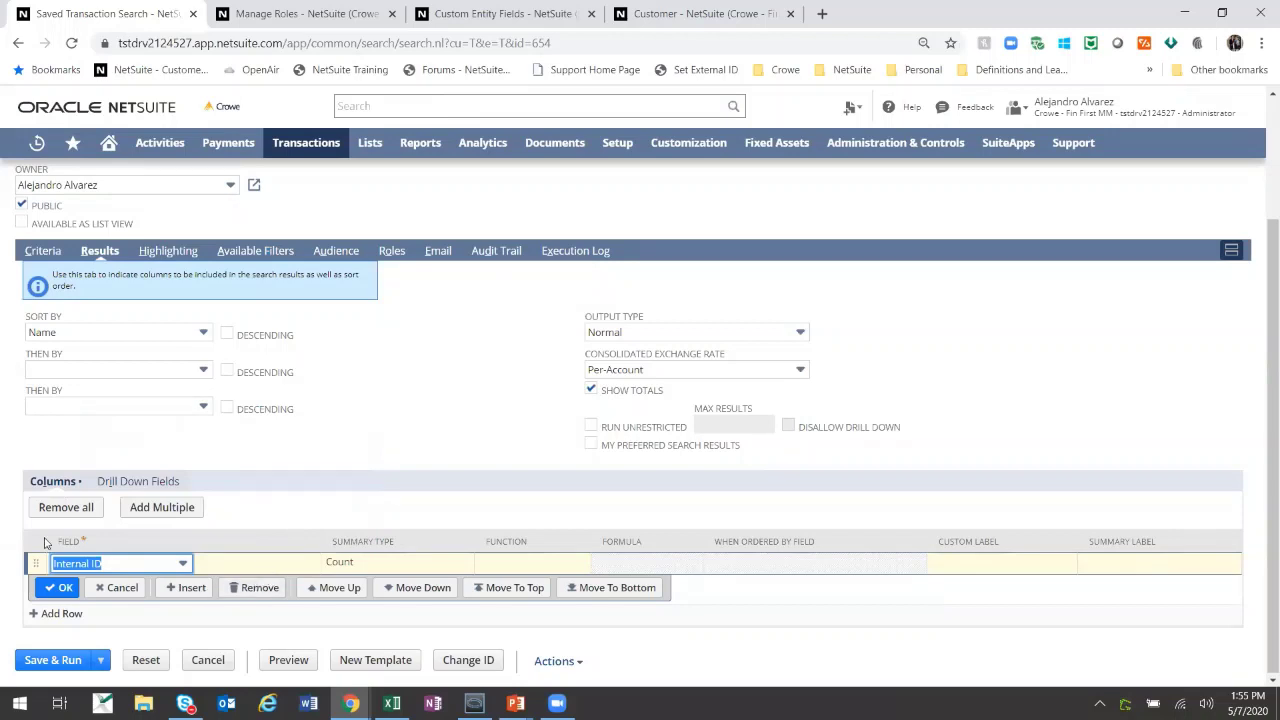
left_click(59, 587)
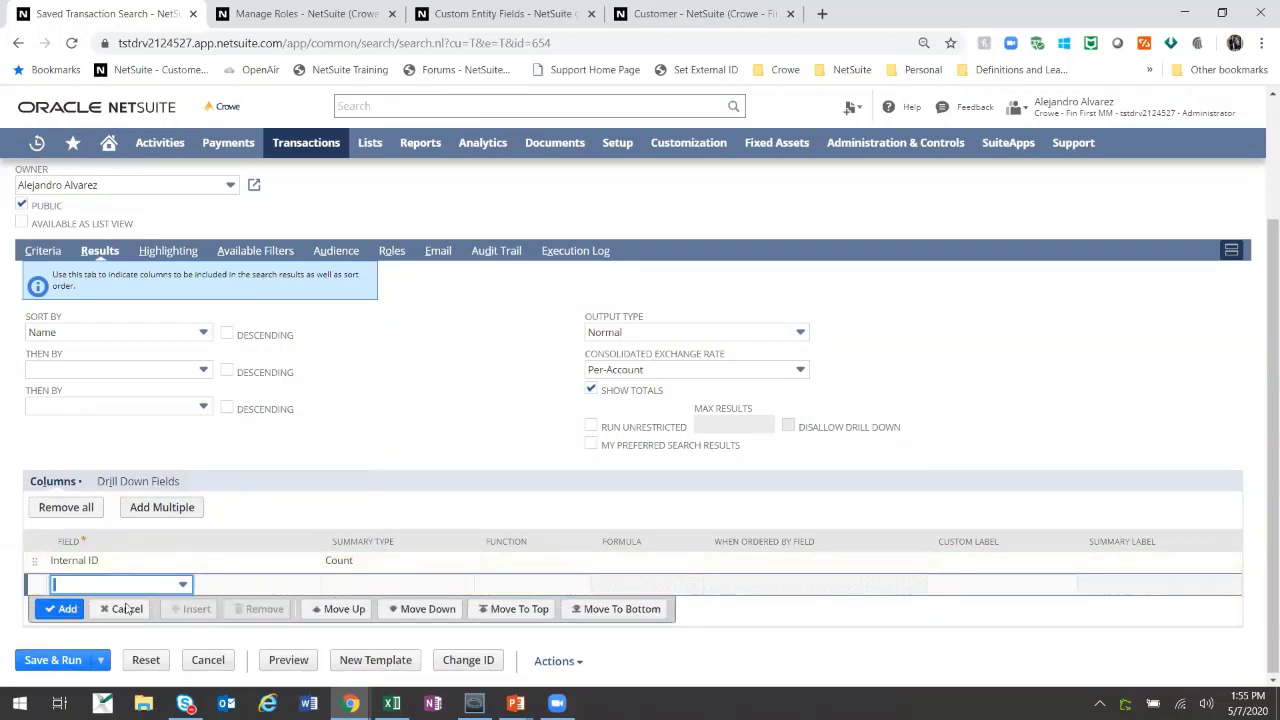
scroll(250, 550, "up", 2)
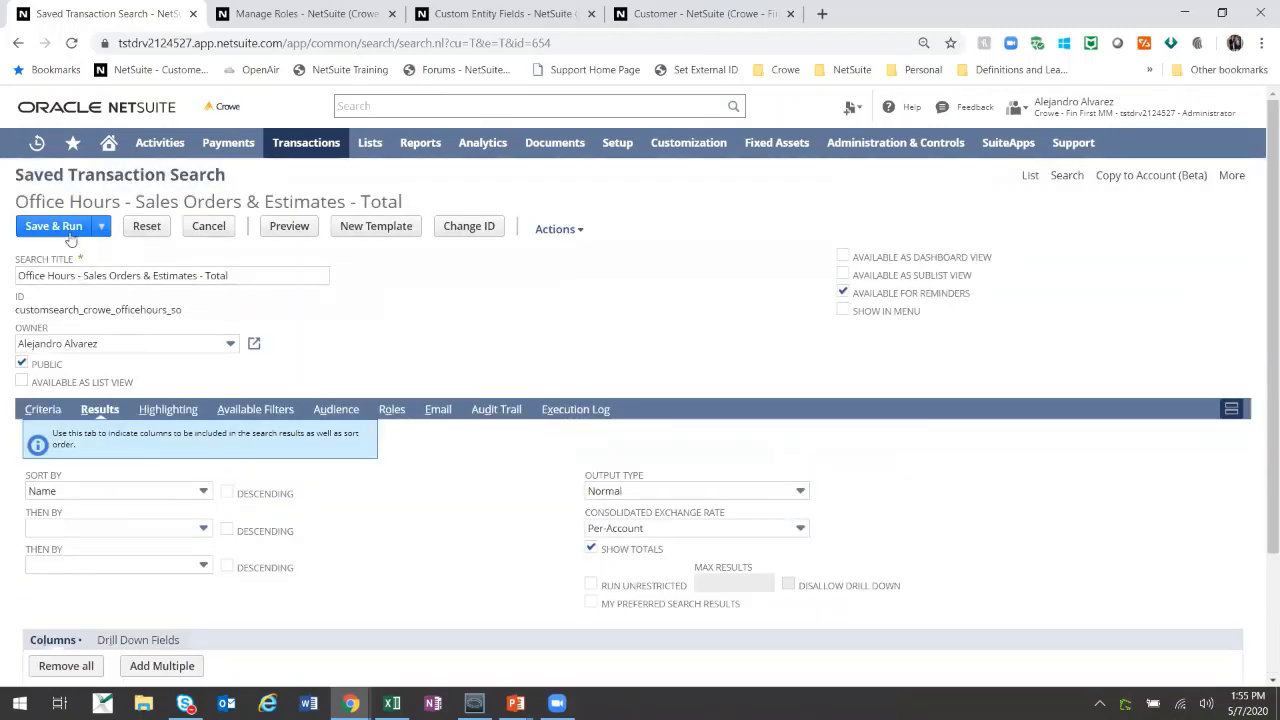
left_click(65, 228)
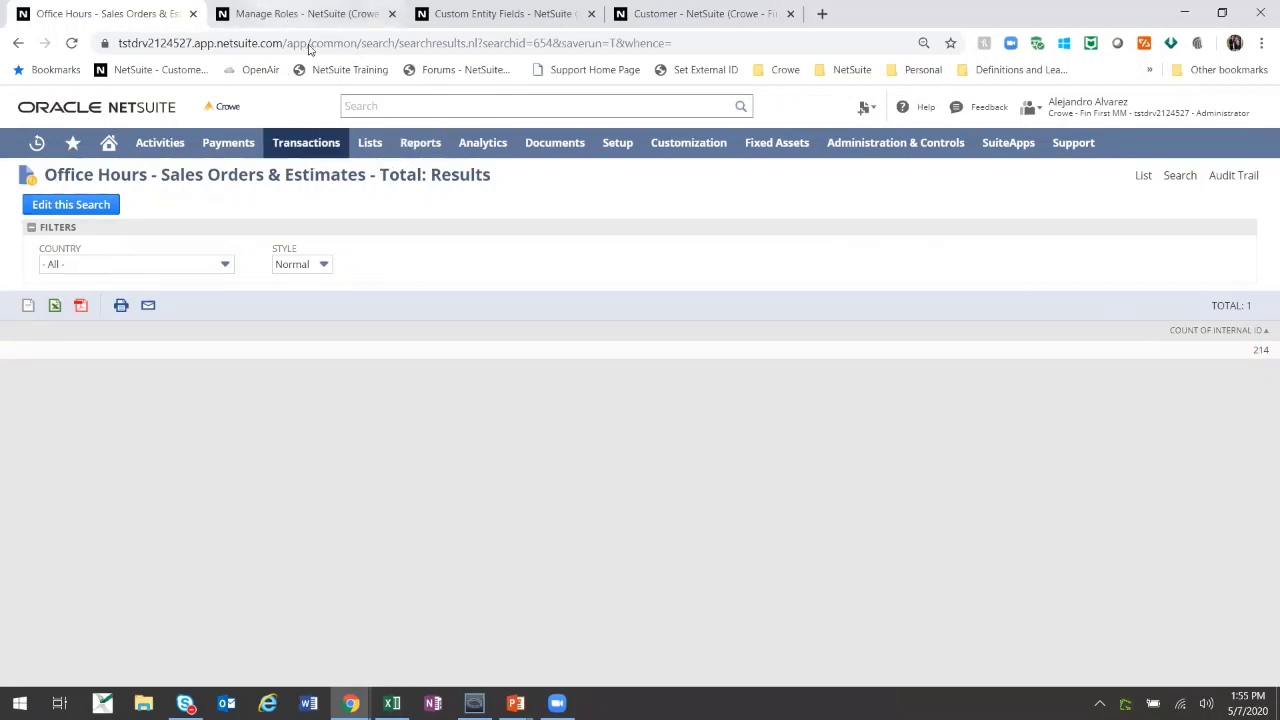
- Go to the home dashboard in the Manage Roles browser tab and open the setup of the Reminders portlet
left_click(292, 12)
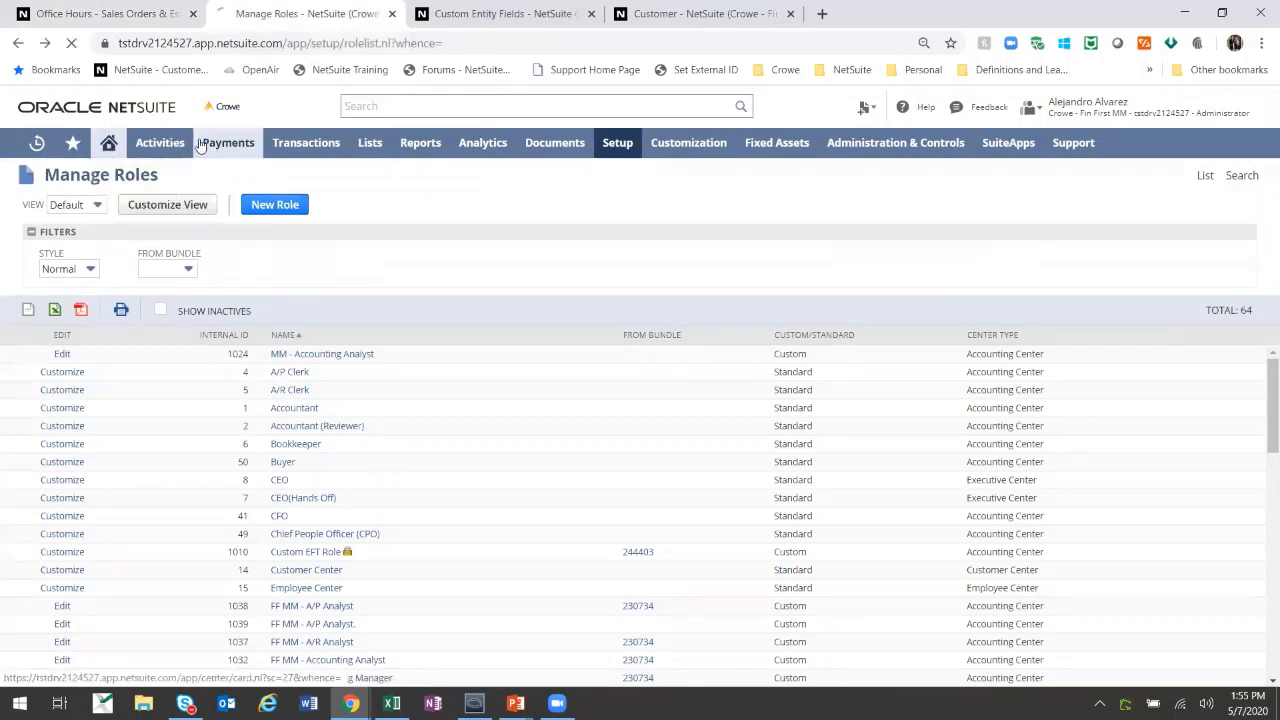
left_click(109, 142)
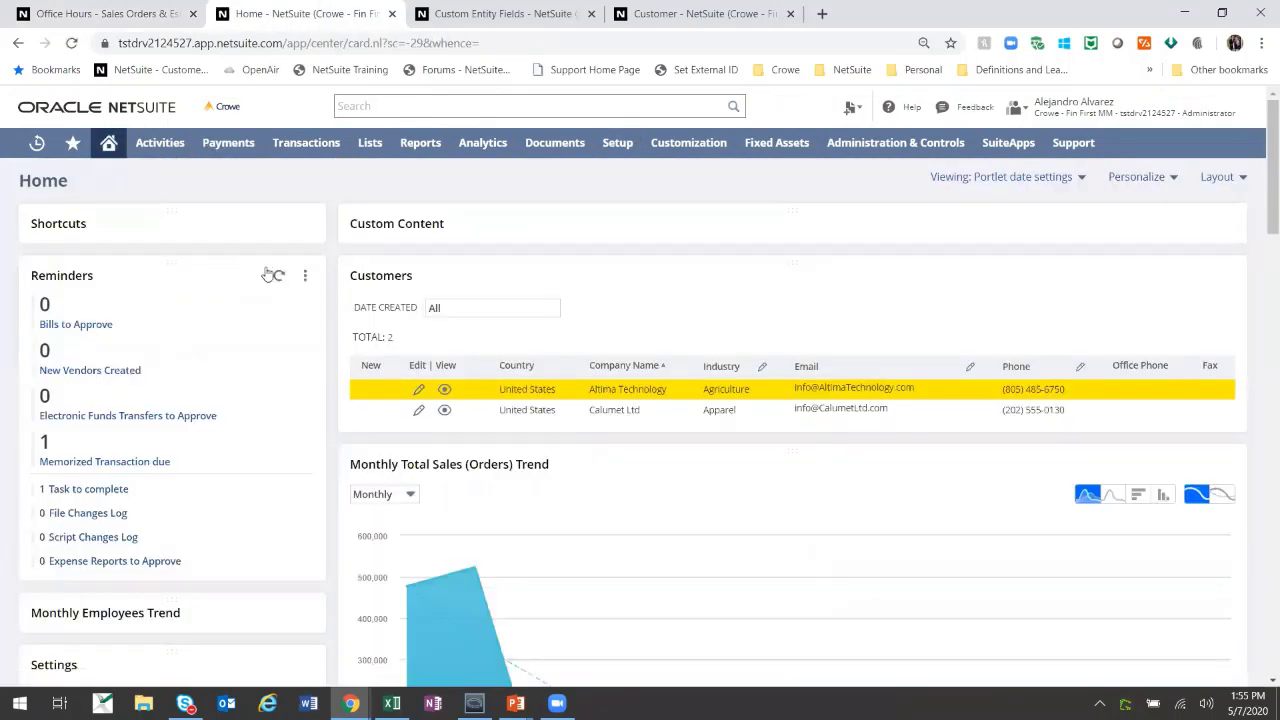
left_click(305, 276)
left_click(280, 298)
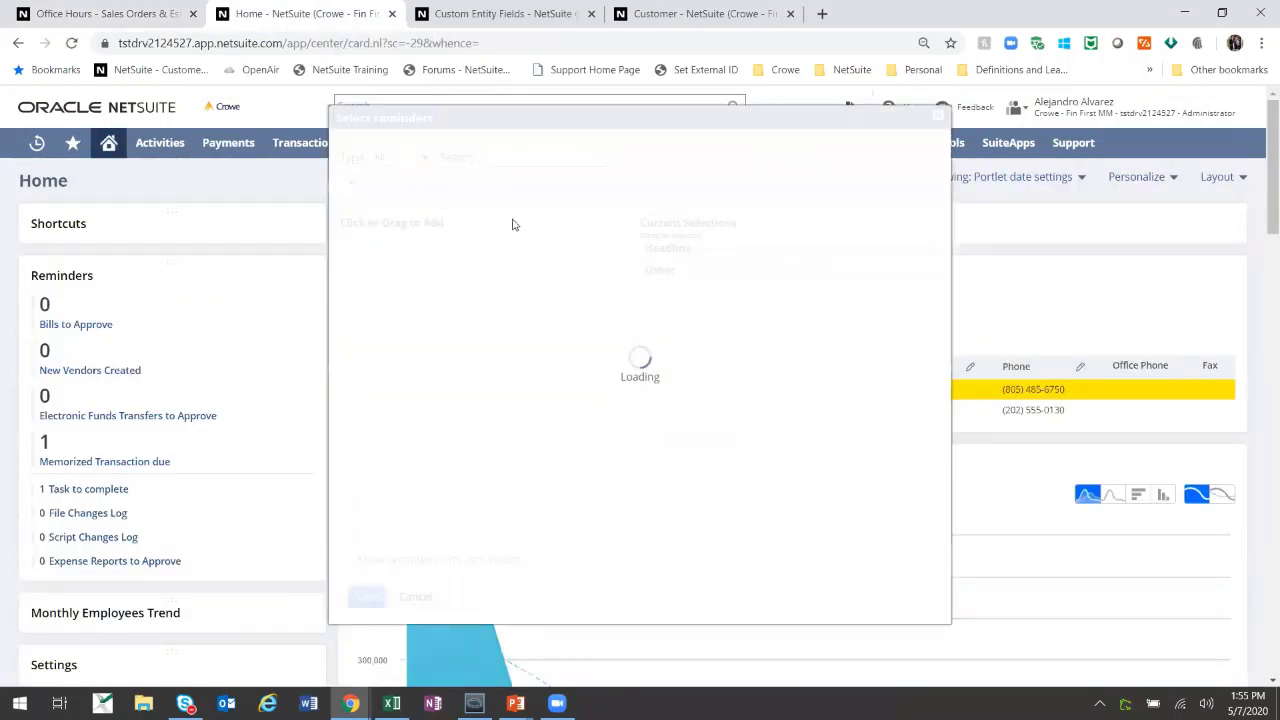
- Filter the reminders to Custom, add Office Hours - Sales Orders & Estimates - Total as the first Headline reminder, and save
left_click(423, 160)
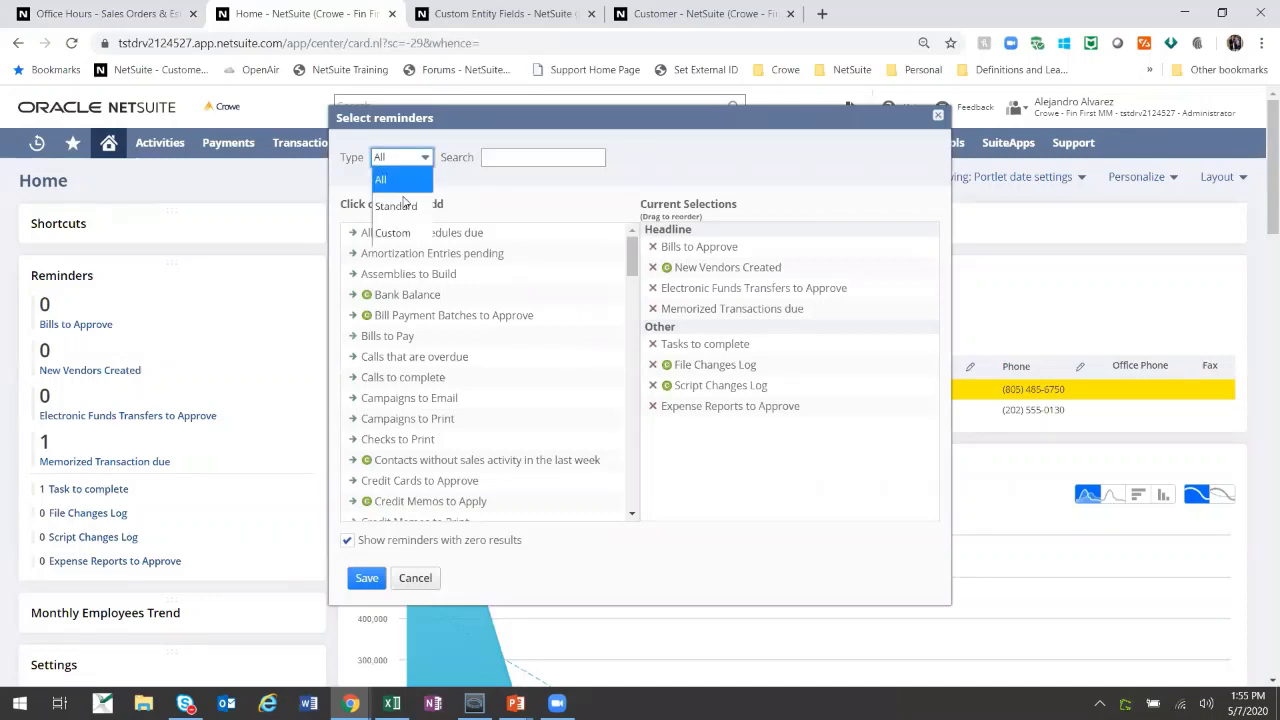
left_click(400, 233)
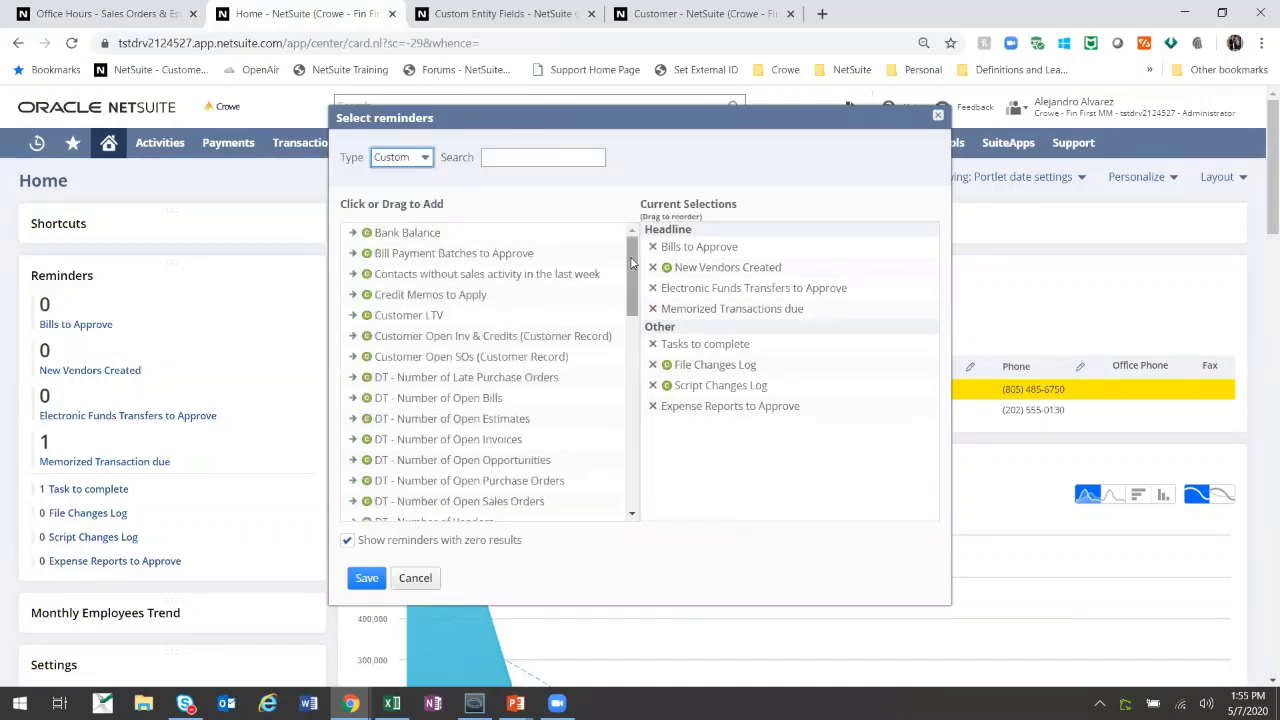
left_click_drag(632, 272, 616, 430)
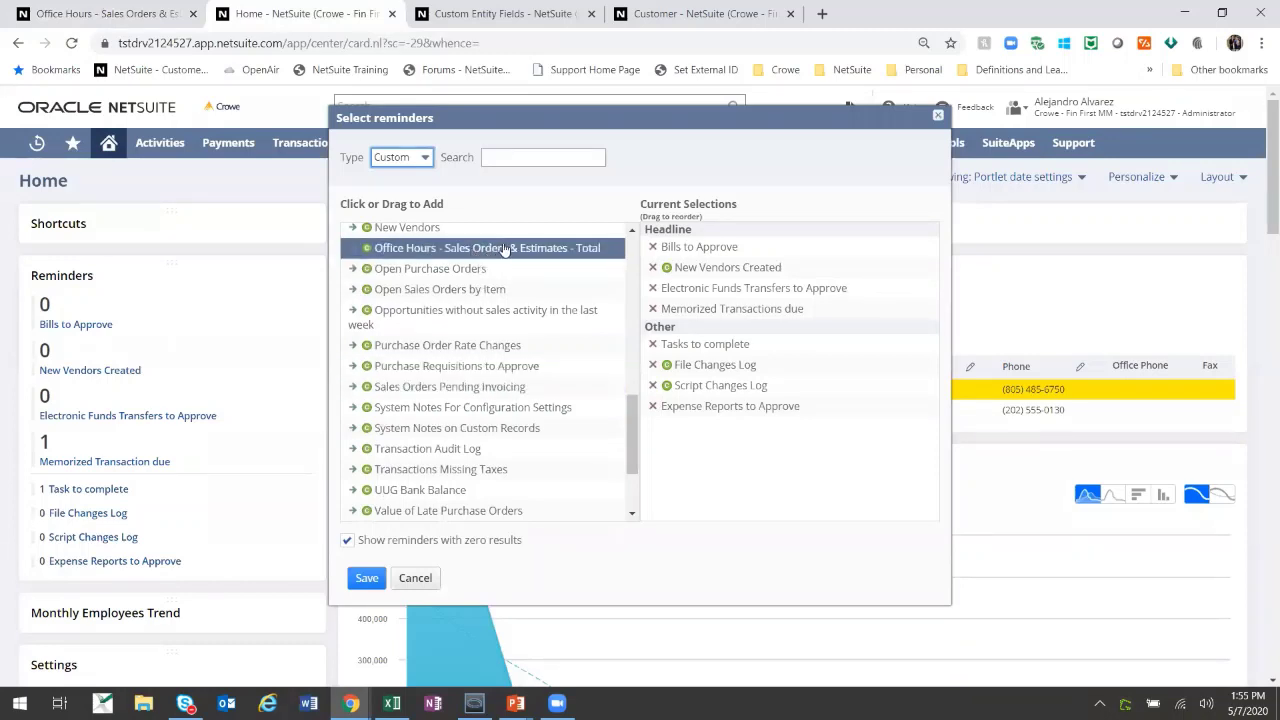
left_click_drag(549, 252, 708, 266)
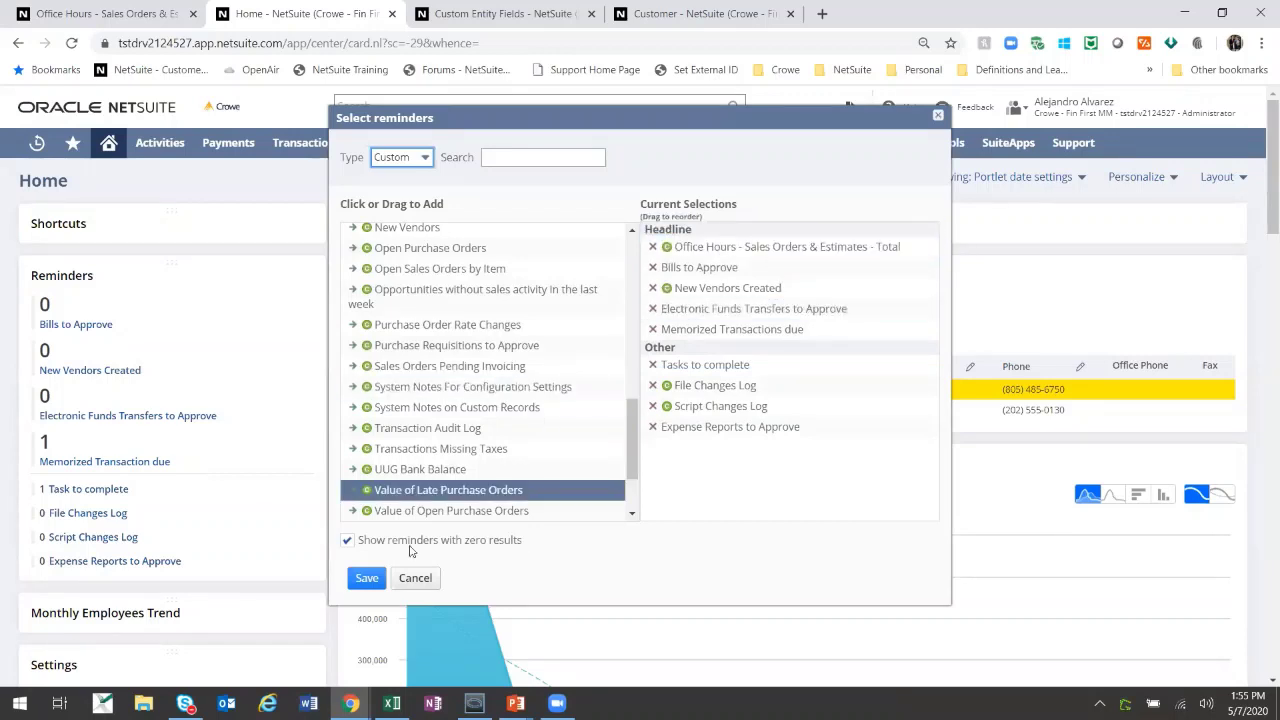
left_click(366, 578)
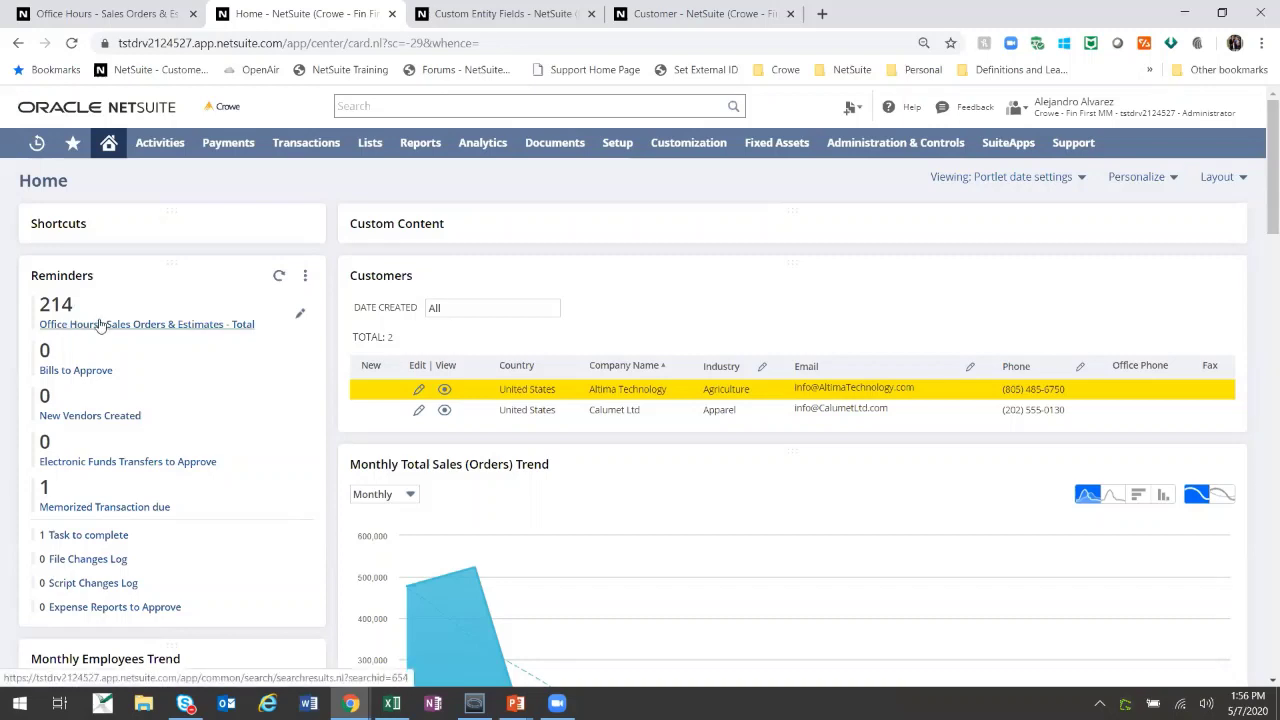
- View the search results behind the Office Hours - Sales Orders & Estimates - Total reminder and return to the home dashboard
left_click(100, 325)
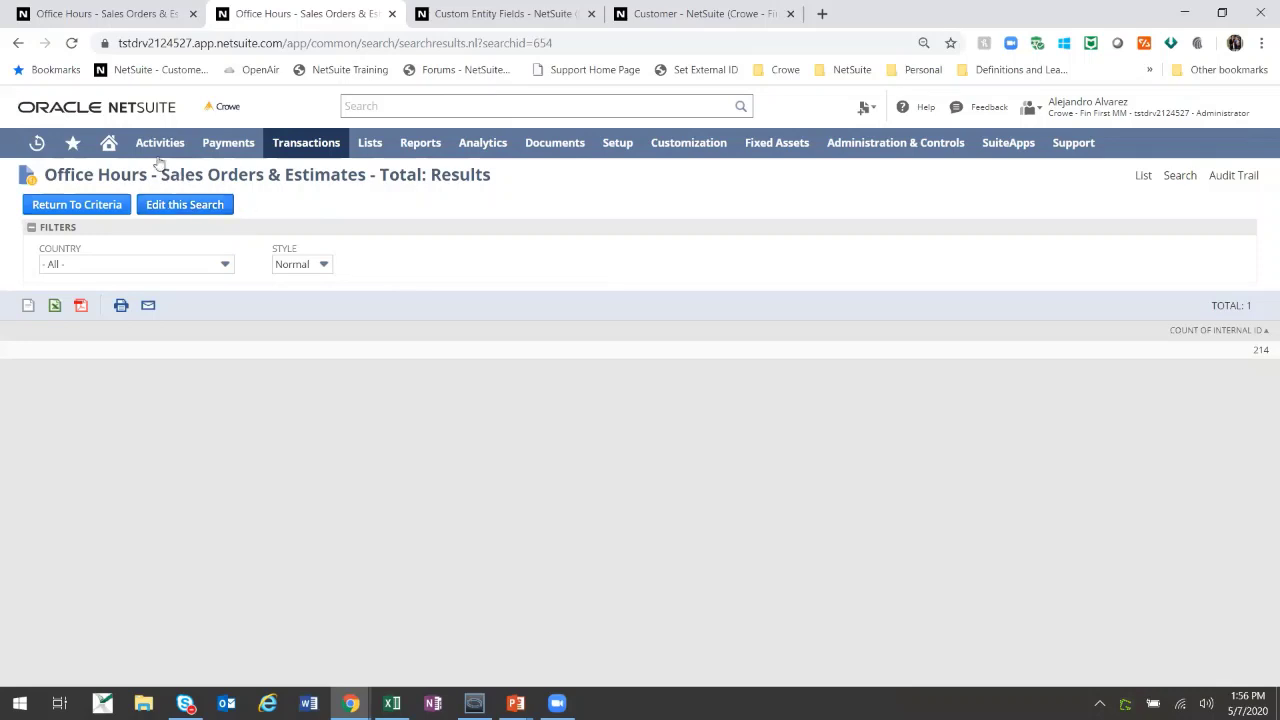
left_click(109, 145)
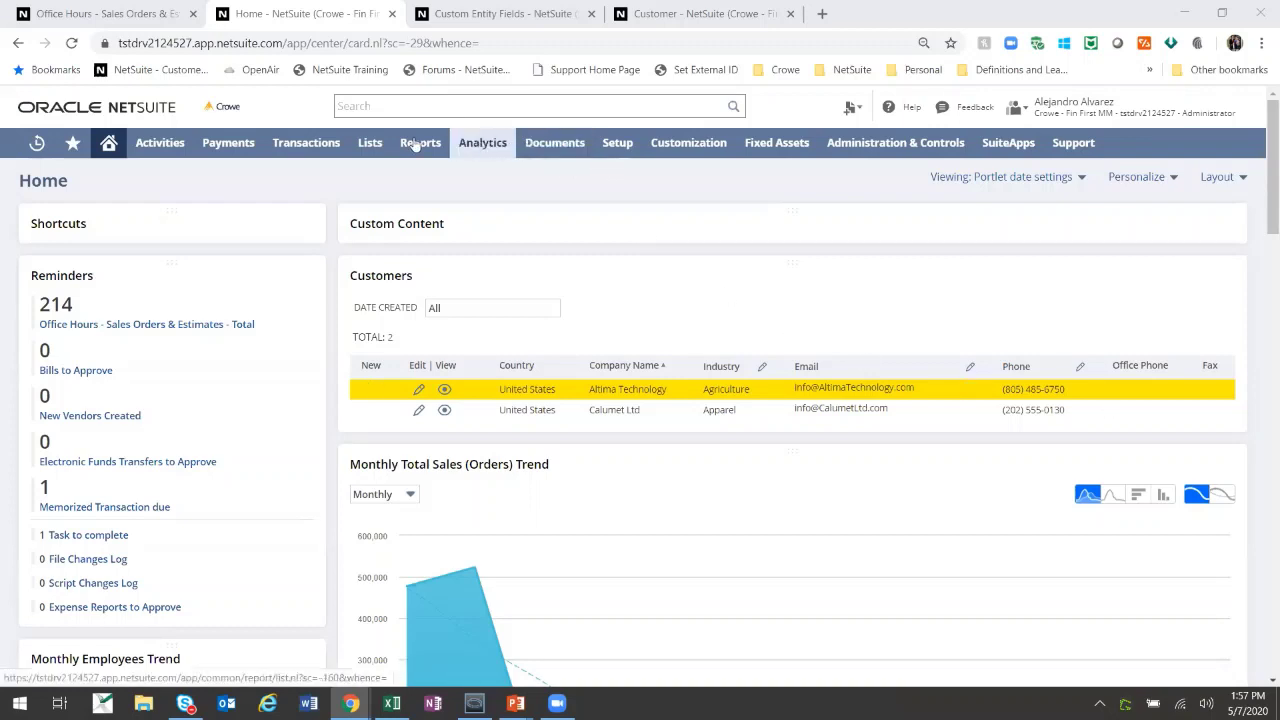
- Start a new saved search of type Transaction
mouse_move(372, 144)
mouse_move(394, 240)
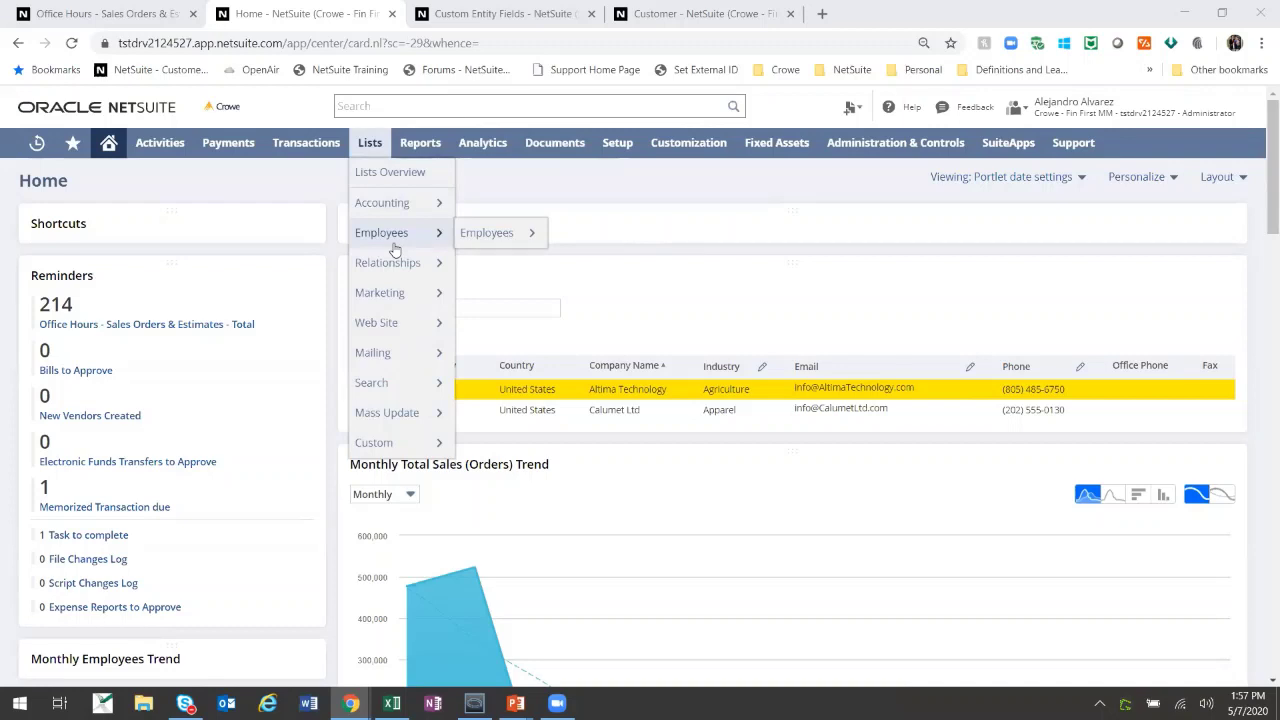
mouse_move(412, 148)
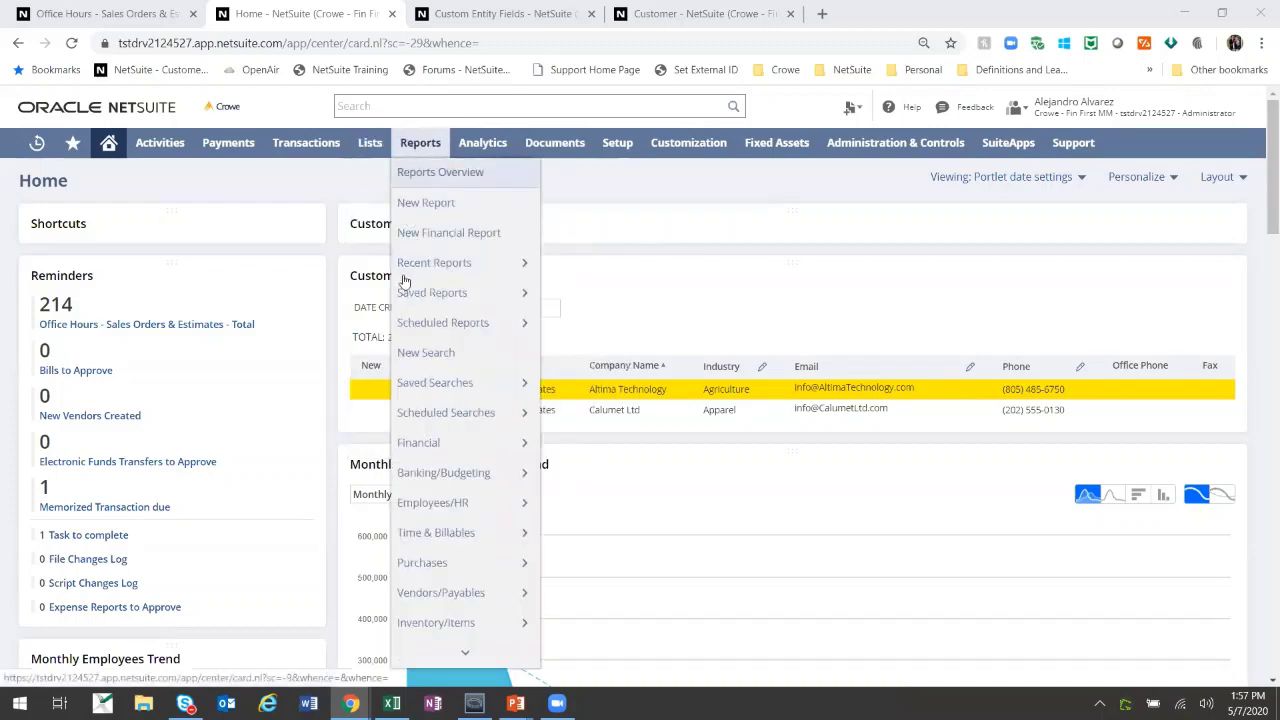
left_click(428, 352)
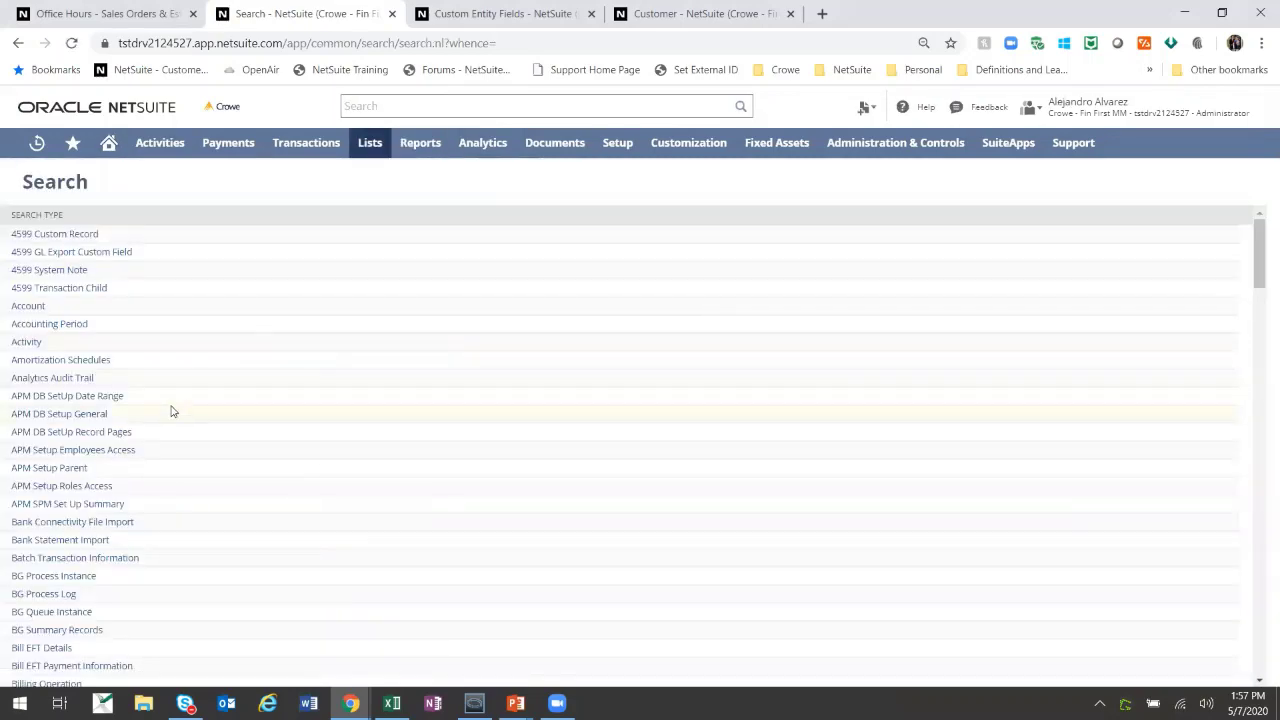
scroll(171, 409, "down", 20)
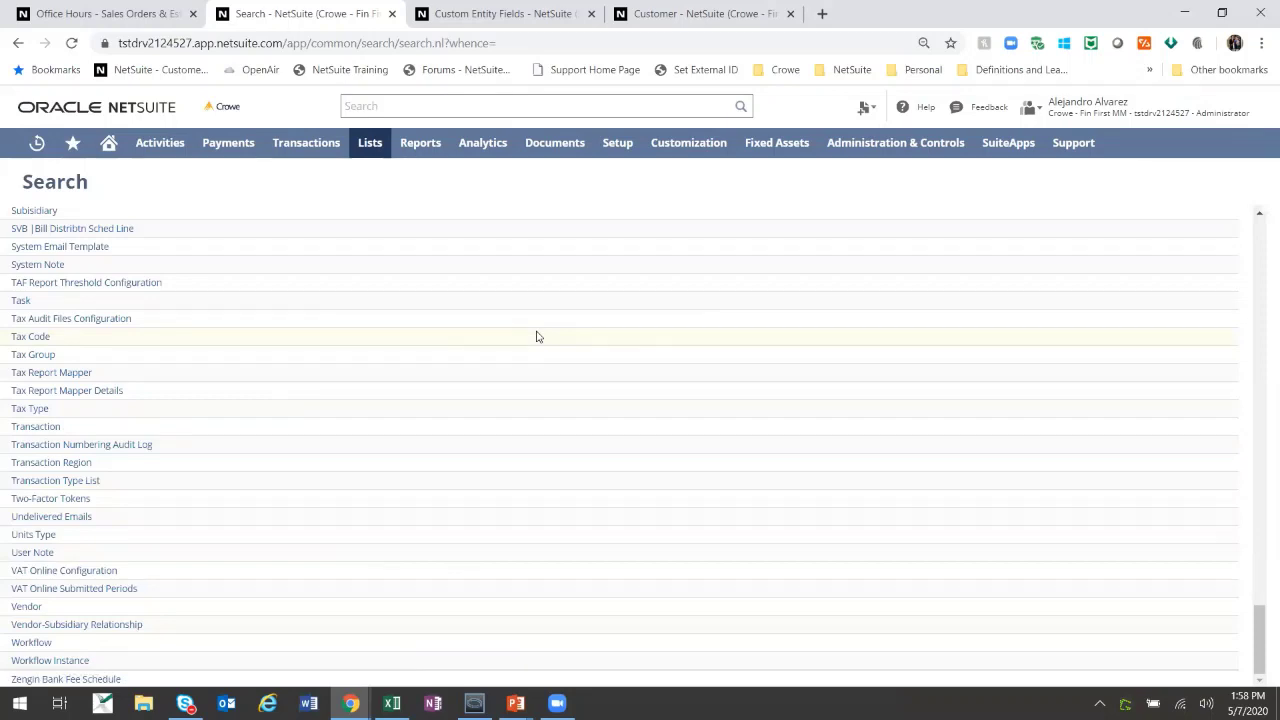
left_click(47, 429)
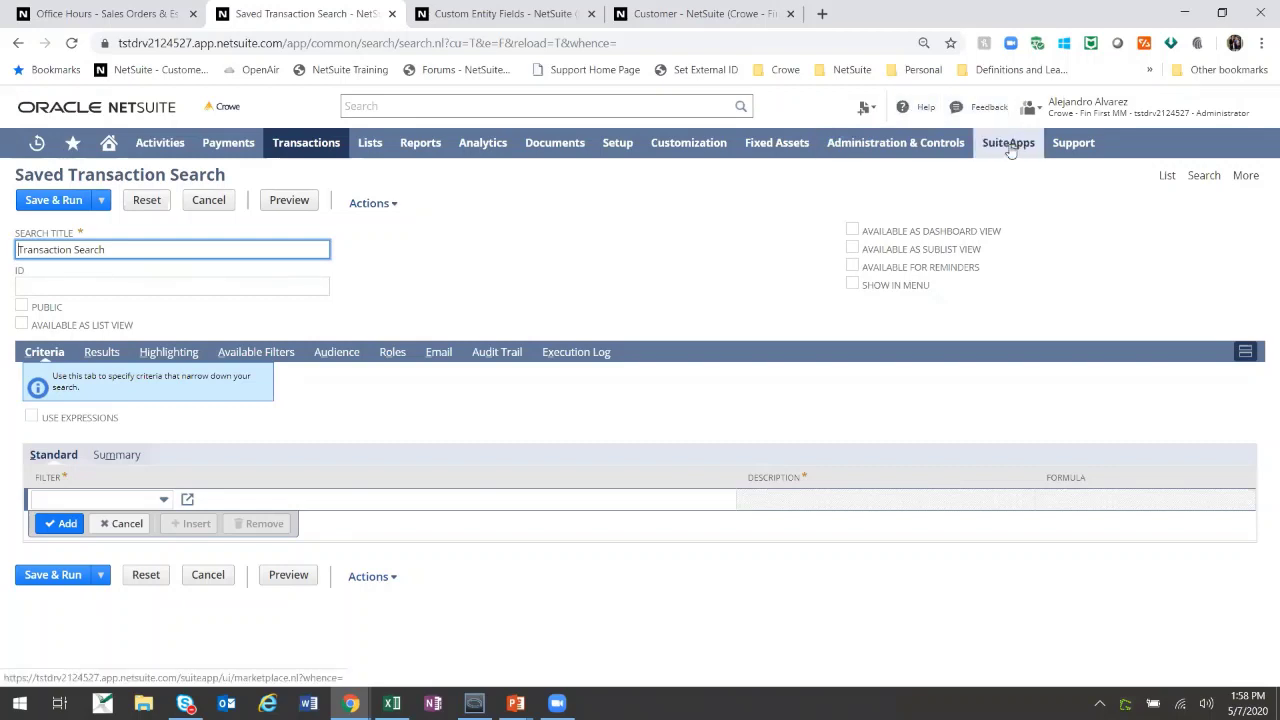
- Open the SuiteAnswers support site, and load the NetSuite Learning Portal in the browser tab holding the search results
mouse_move(1073, 143)
left_click(1097, 203)
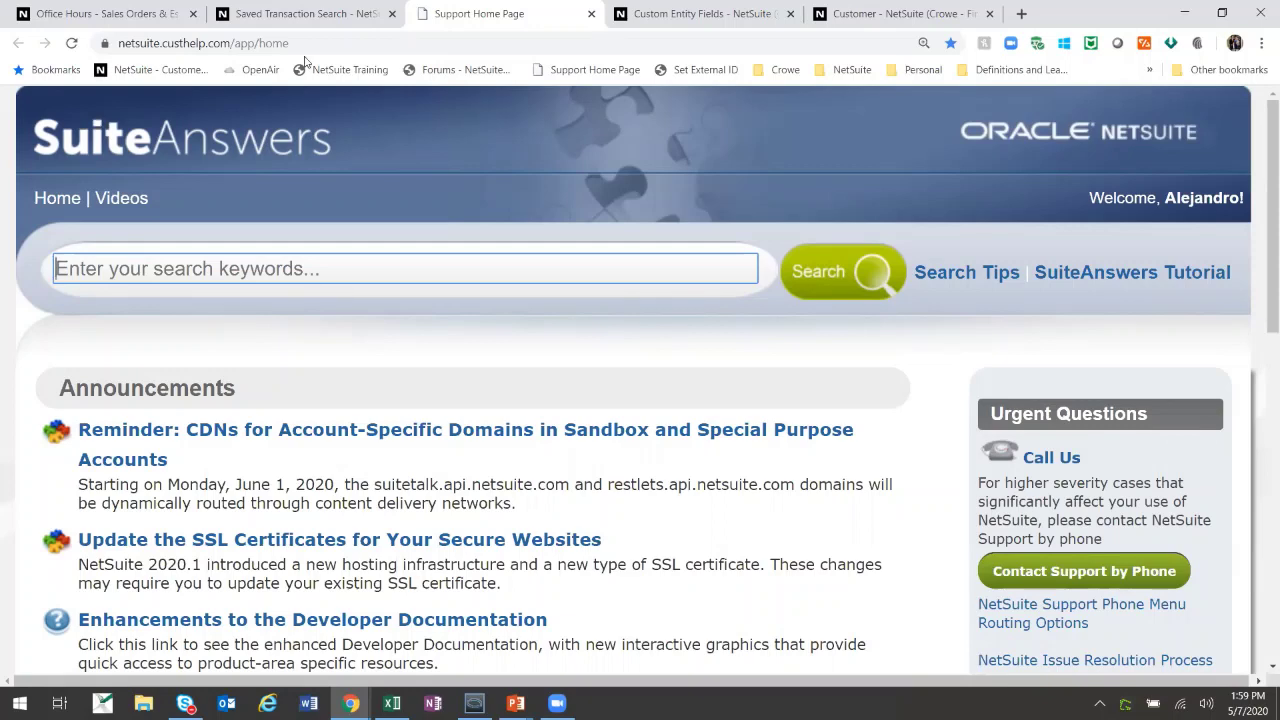
left_click(297, 12)
left_click(132, 12)
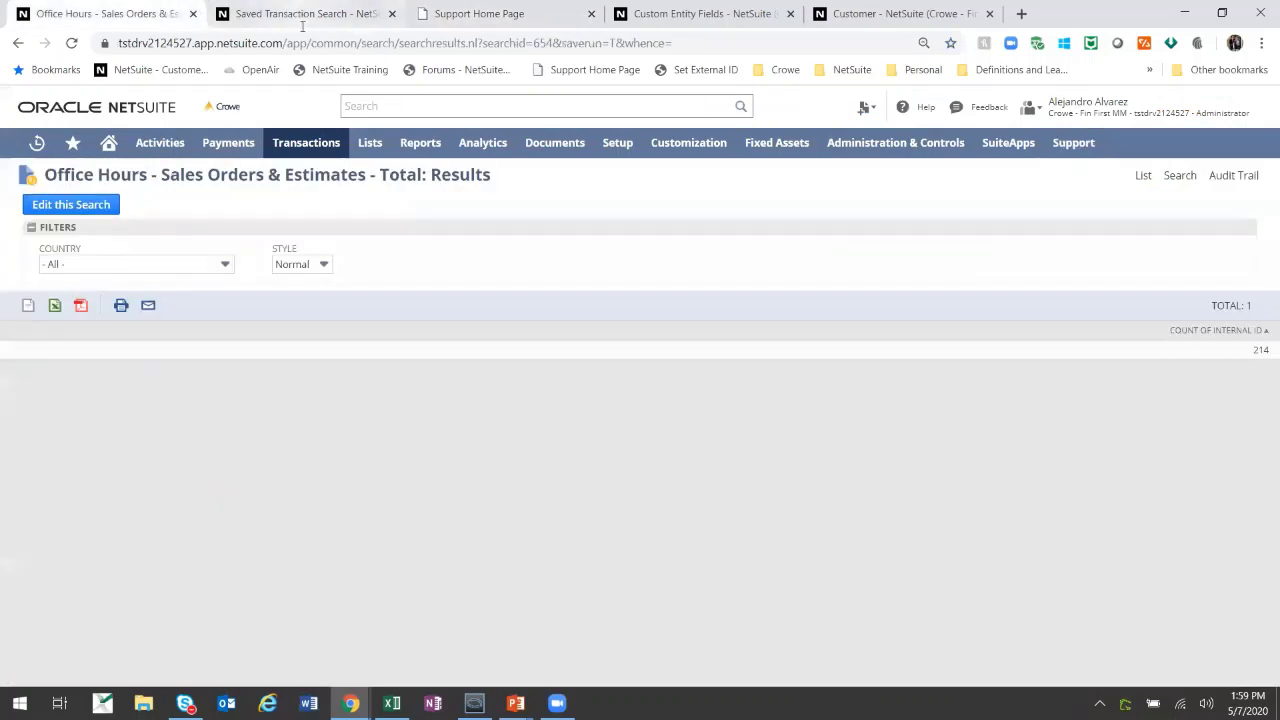
left_click(345, 69)
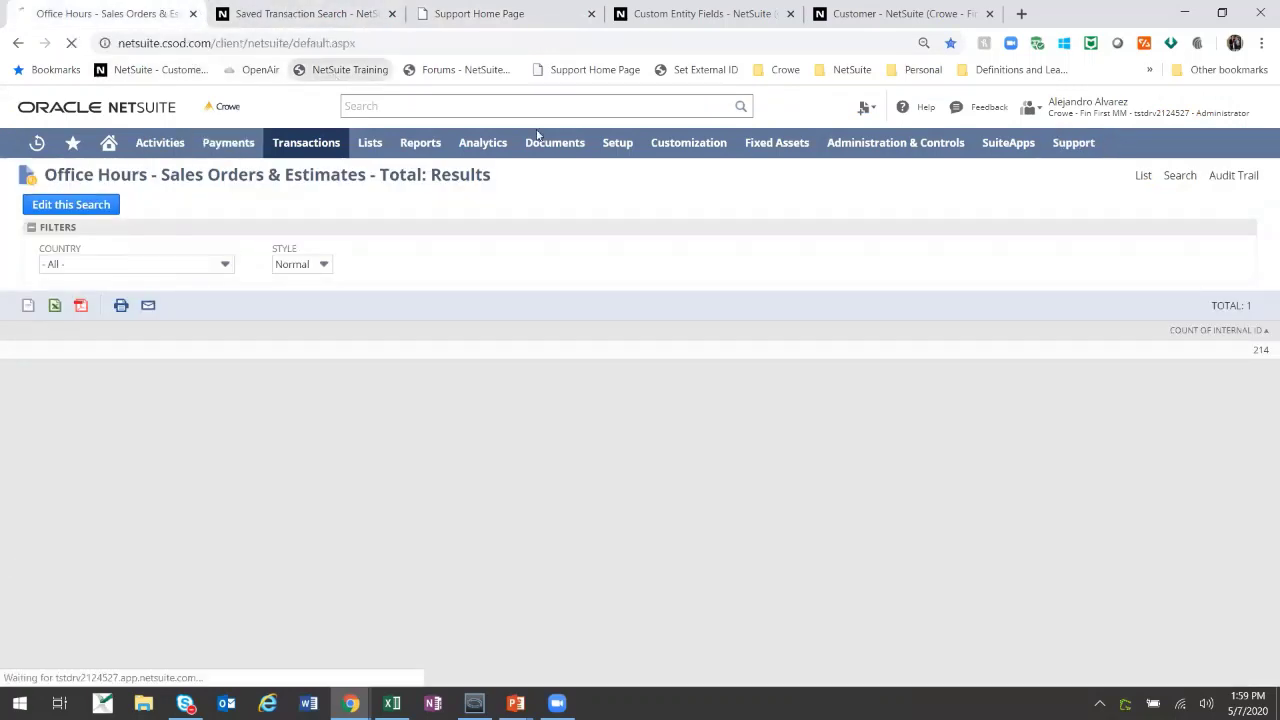
left_click(768, 334)
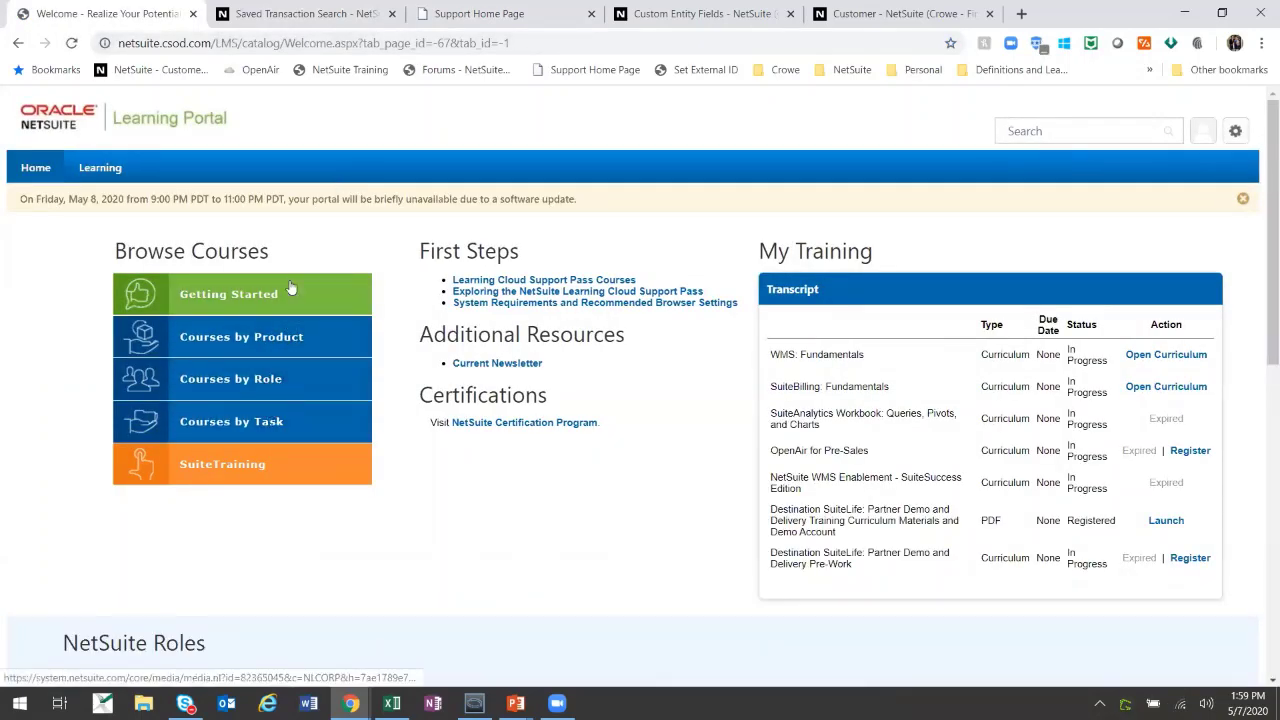
- Browse the Learning Portal's courses by task and look through the task subjects and course list
left_click(271, 423)
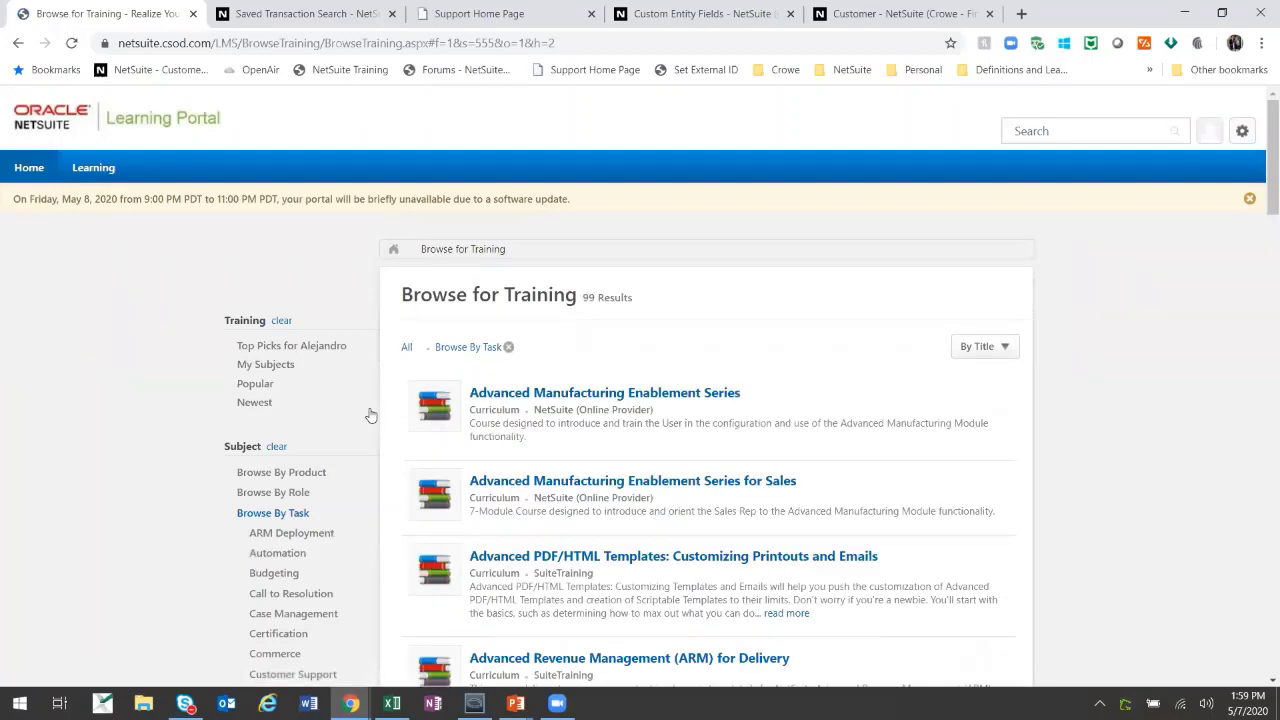
scroll(471, 428, "down", 2)
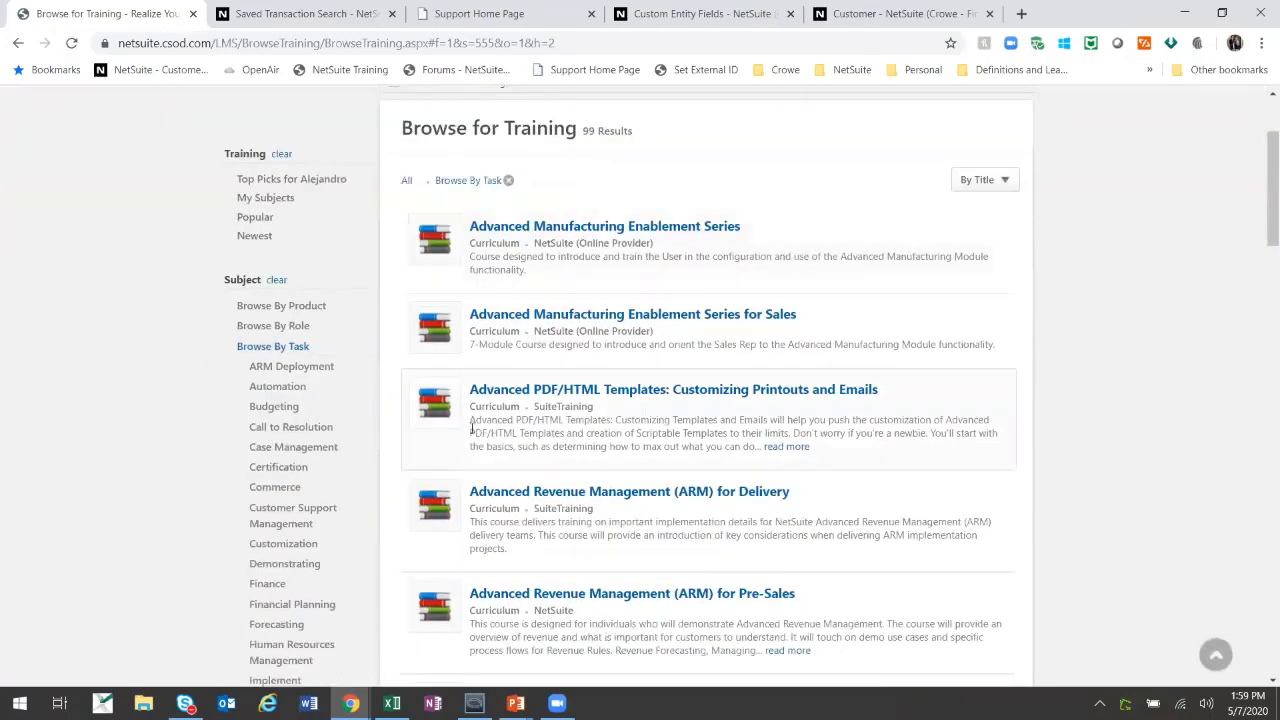
scroll(471, 428, "down", 7)
scroll(363, 403, "up", 2)
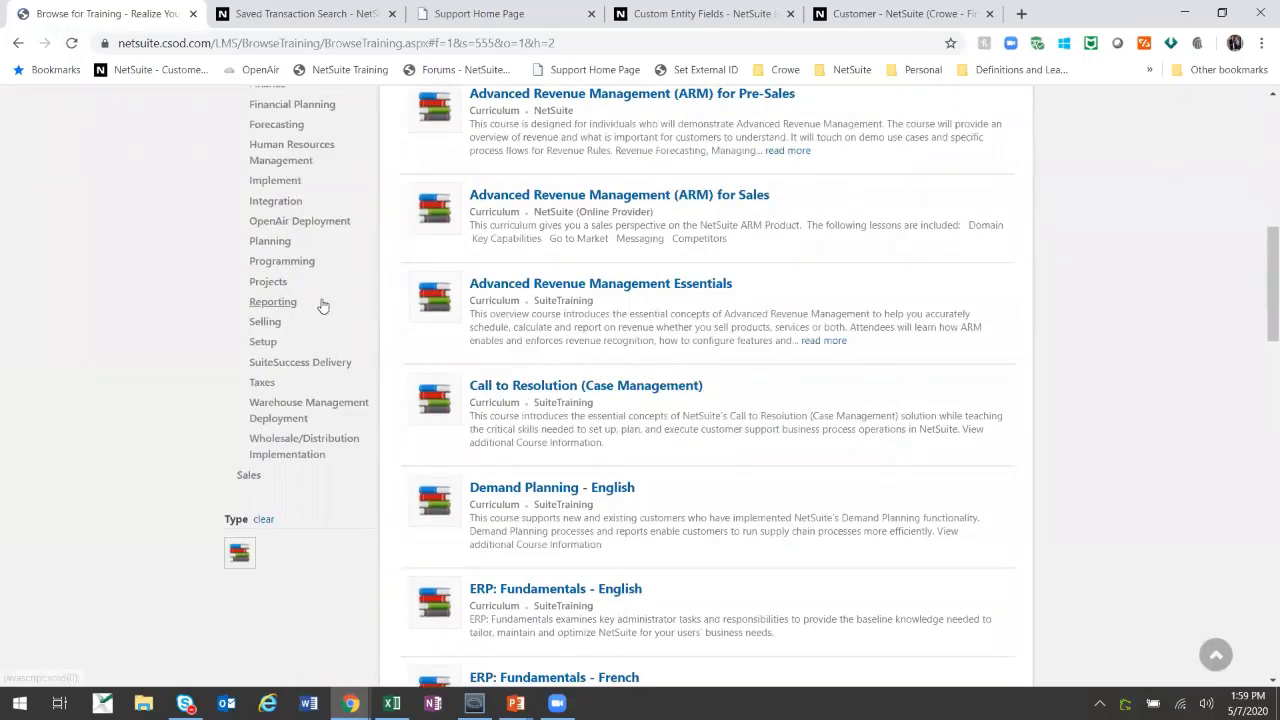
scroll(686, 331, "up", 3)
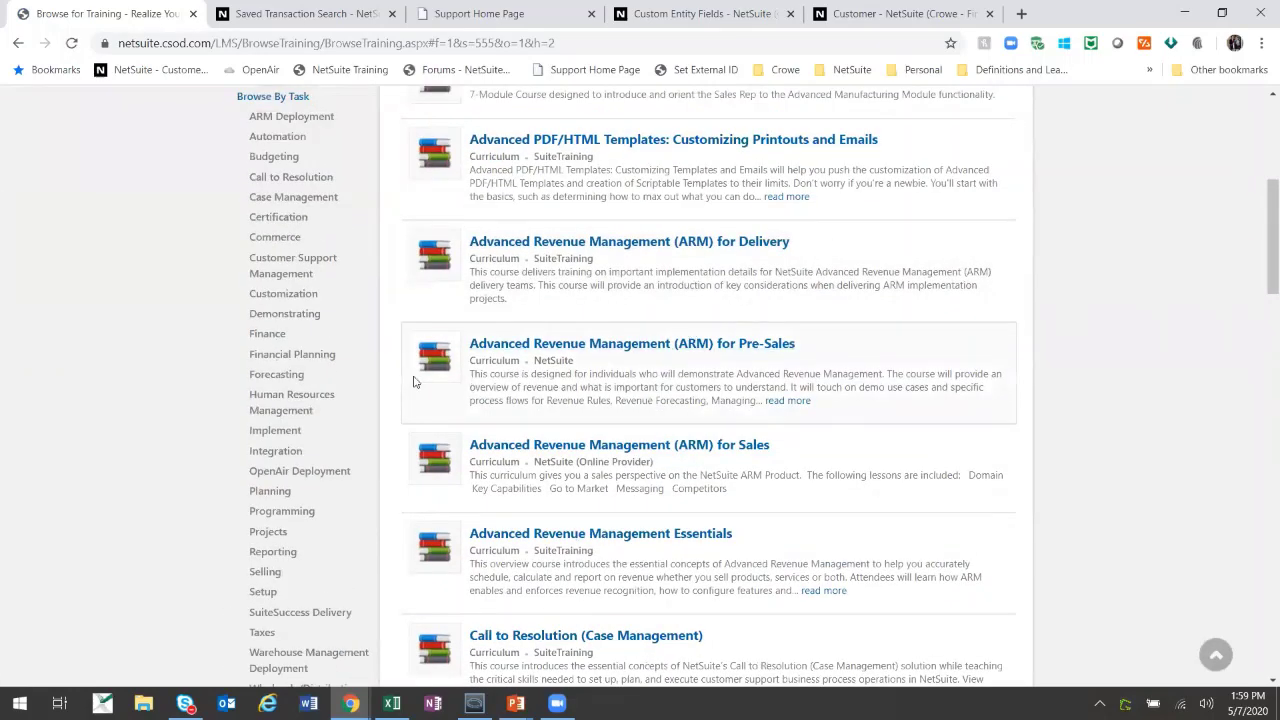
scroll(412, 377, "up", 2)
scroll(380, 360, "up", 1)
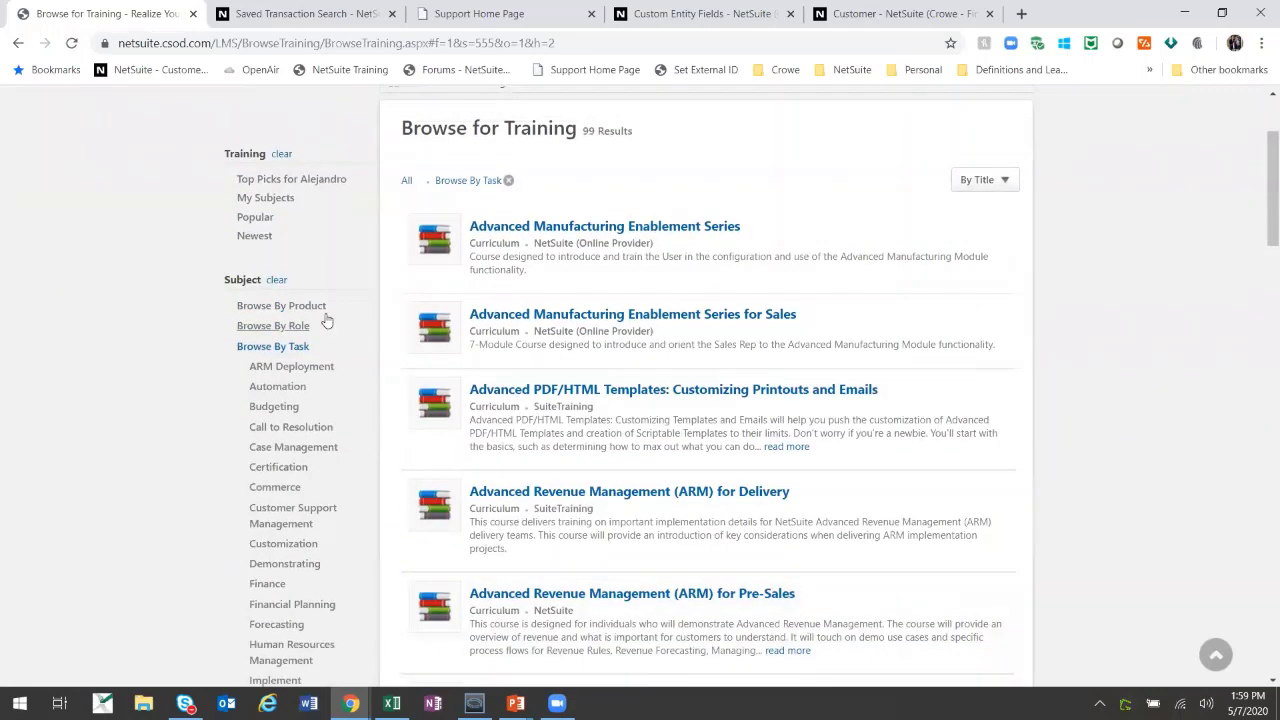
- Switch the course catalogue to Browse By Product and look through the product subjects
left_click(320, 310)
scroll(311, 453, "down", 1)
scroll(311, 453, "down", 5)
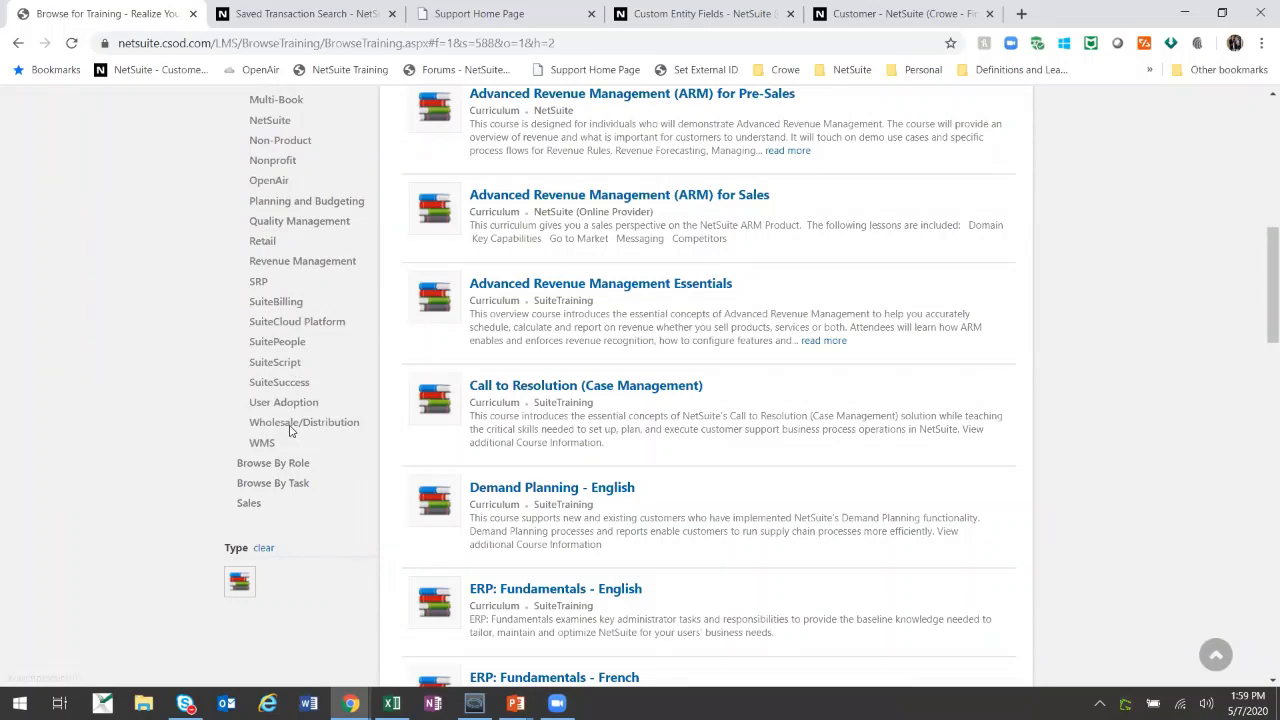
scroll(292, 430, "up", 1)
scroll(296, 431, "up", 3)
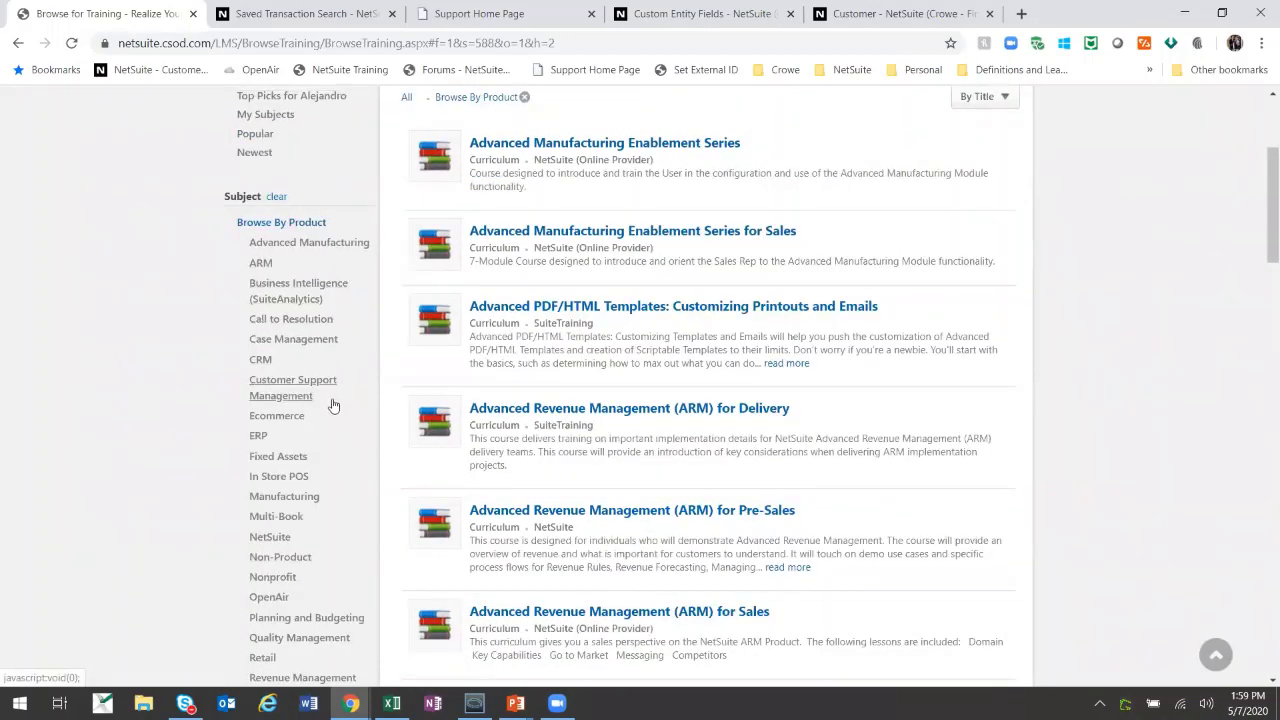
scroll(334, 408, "down", 1)
scroll(334, 408, "down", 2)
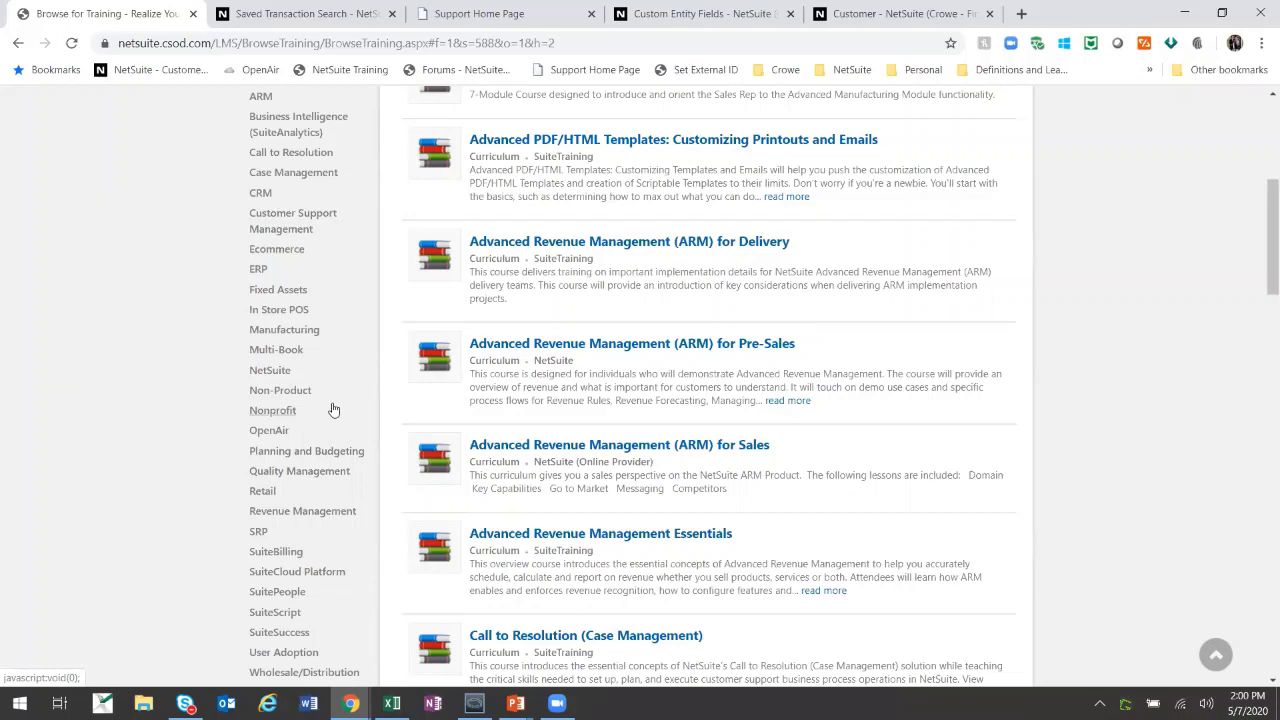
scroll(334, 410, "down", 1)
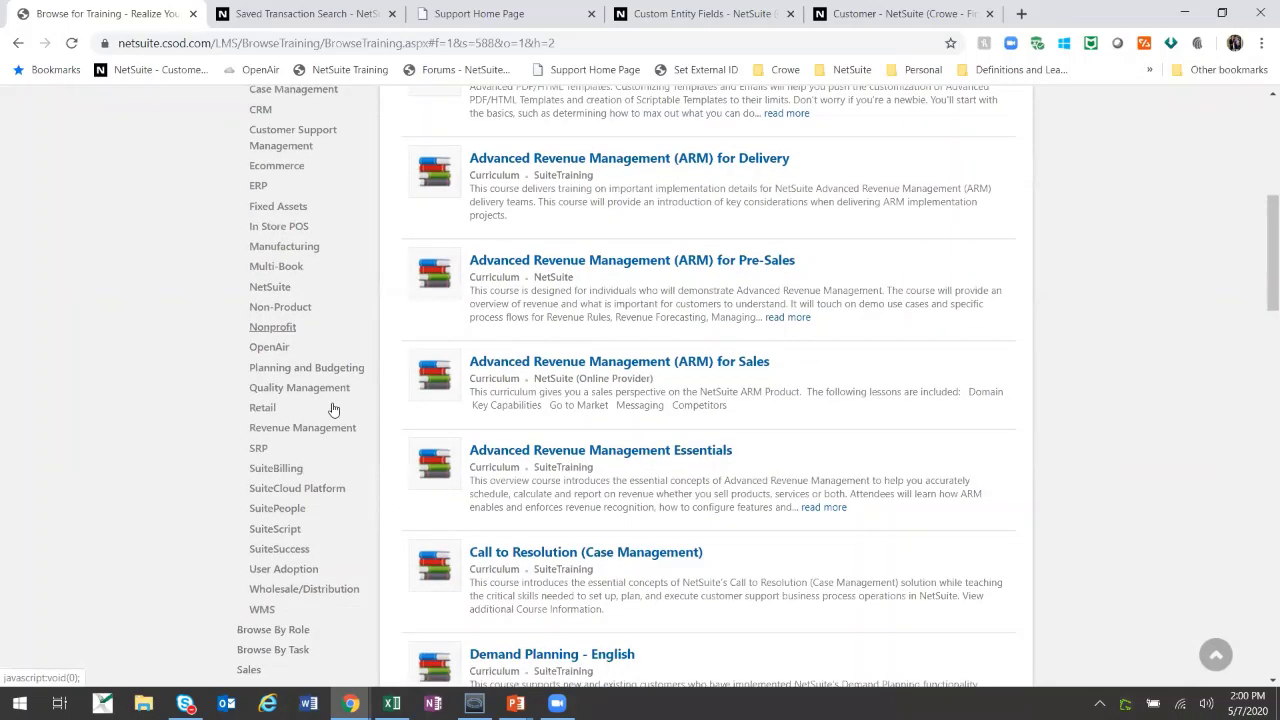
scroll(334, 410, "down", 1)
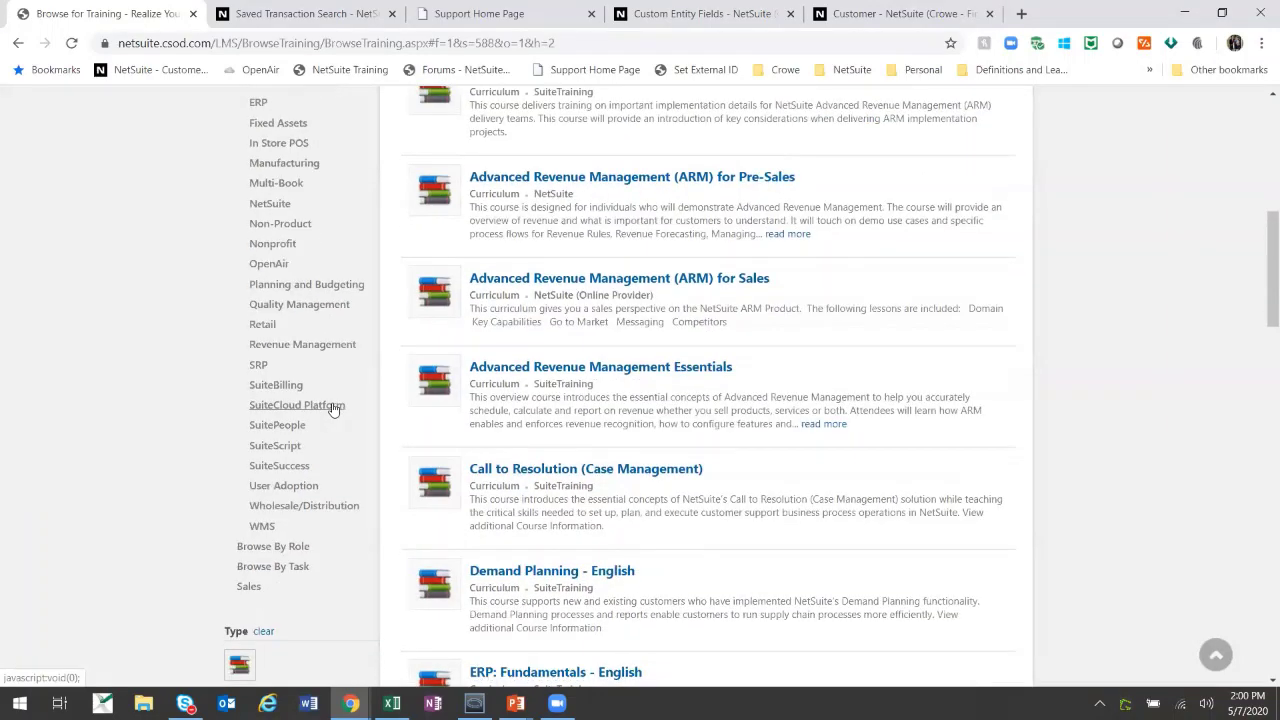
scroll(334, 410, "up", 7)
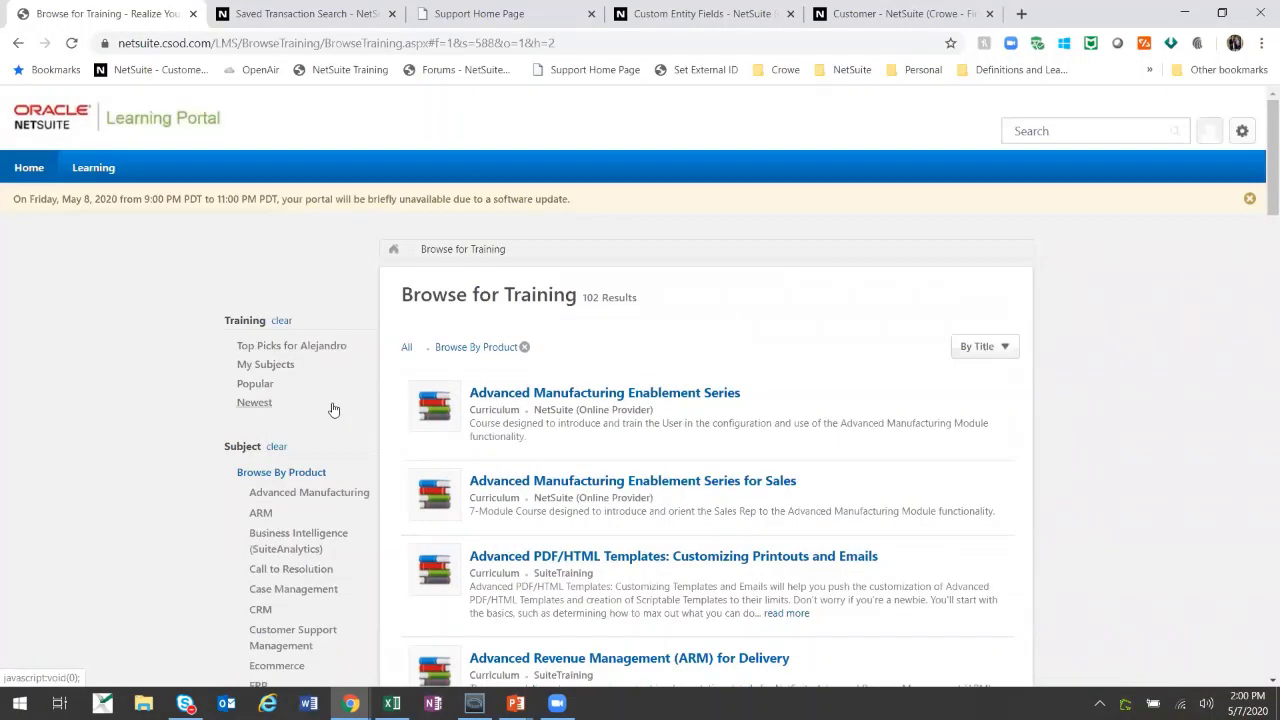